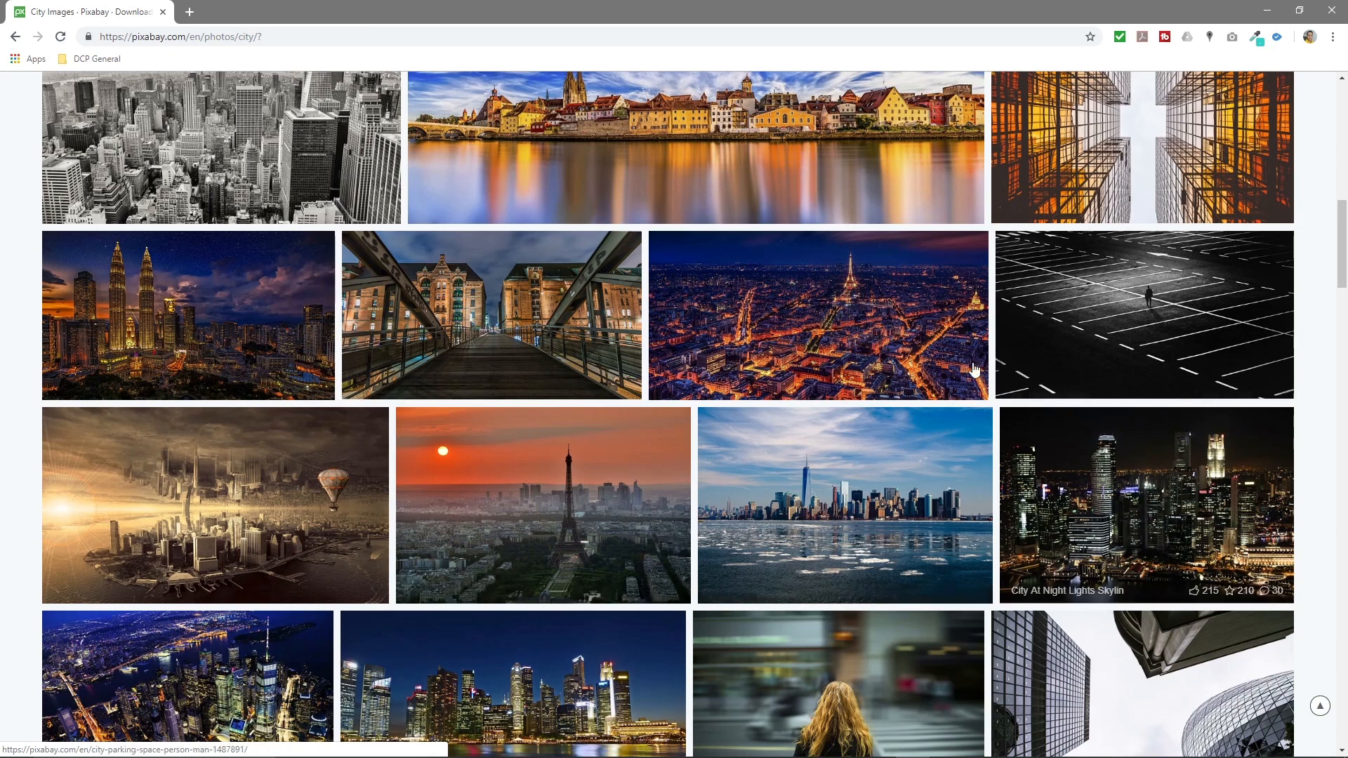
# Download the Kuala Lumpur twin towers night photo as a 1920×1109 JPG and dismiss the support overlay.
pyautogui.click(191, 307)
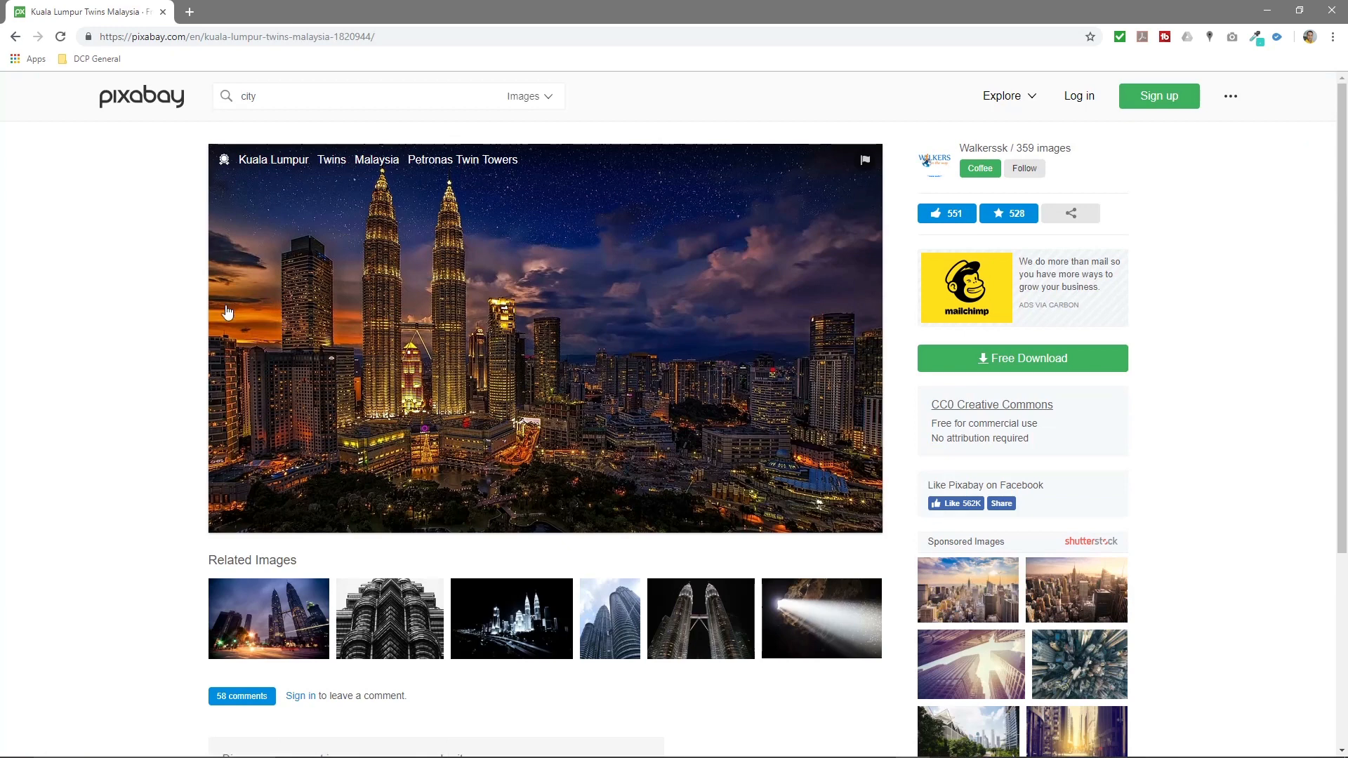
pyautogui.click(1013, 364)
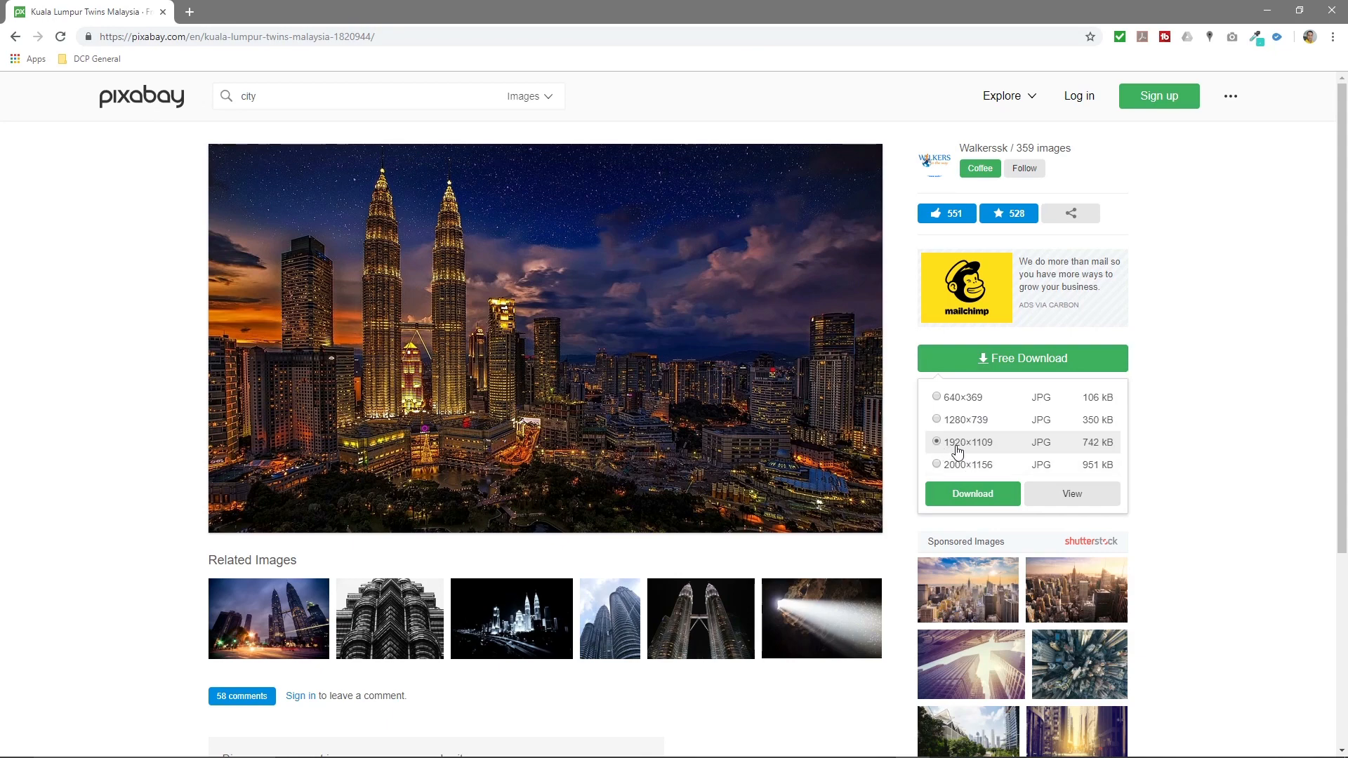
pyautogui.click(978, 500)
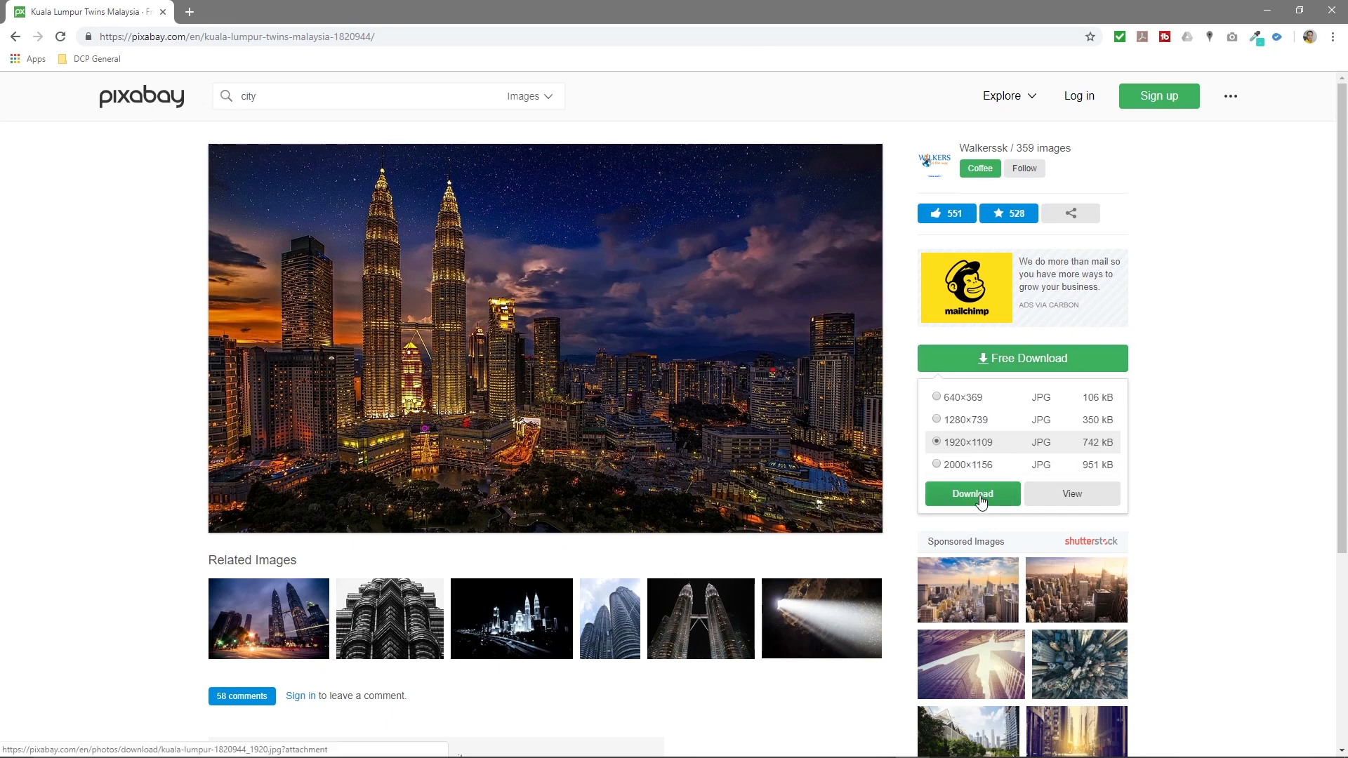
pyautogui.moveTo(287, 99); pyautogui.dragTo(196, 98)
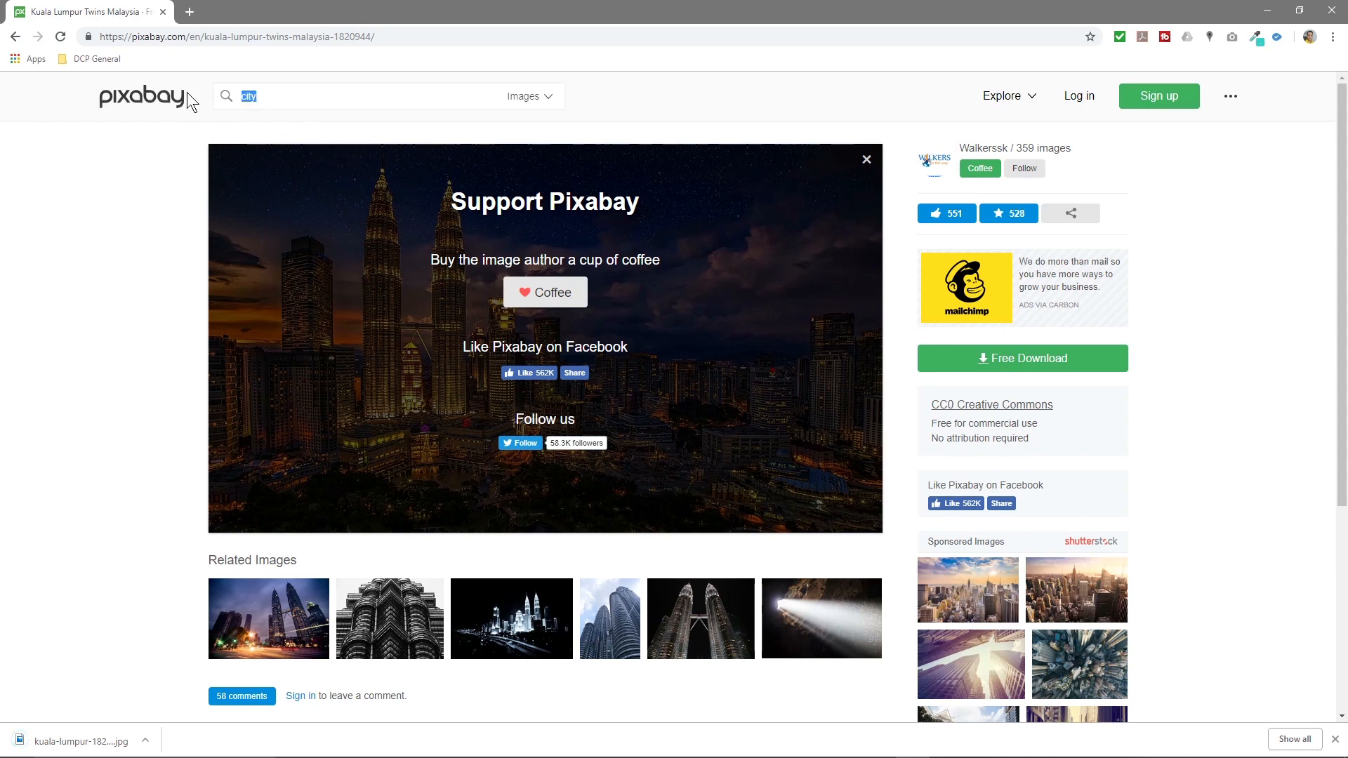
pyautogui.click(156, 256)
pyautogui.click(865, 160)
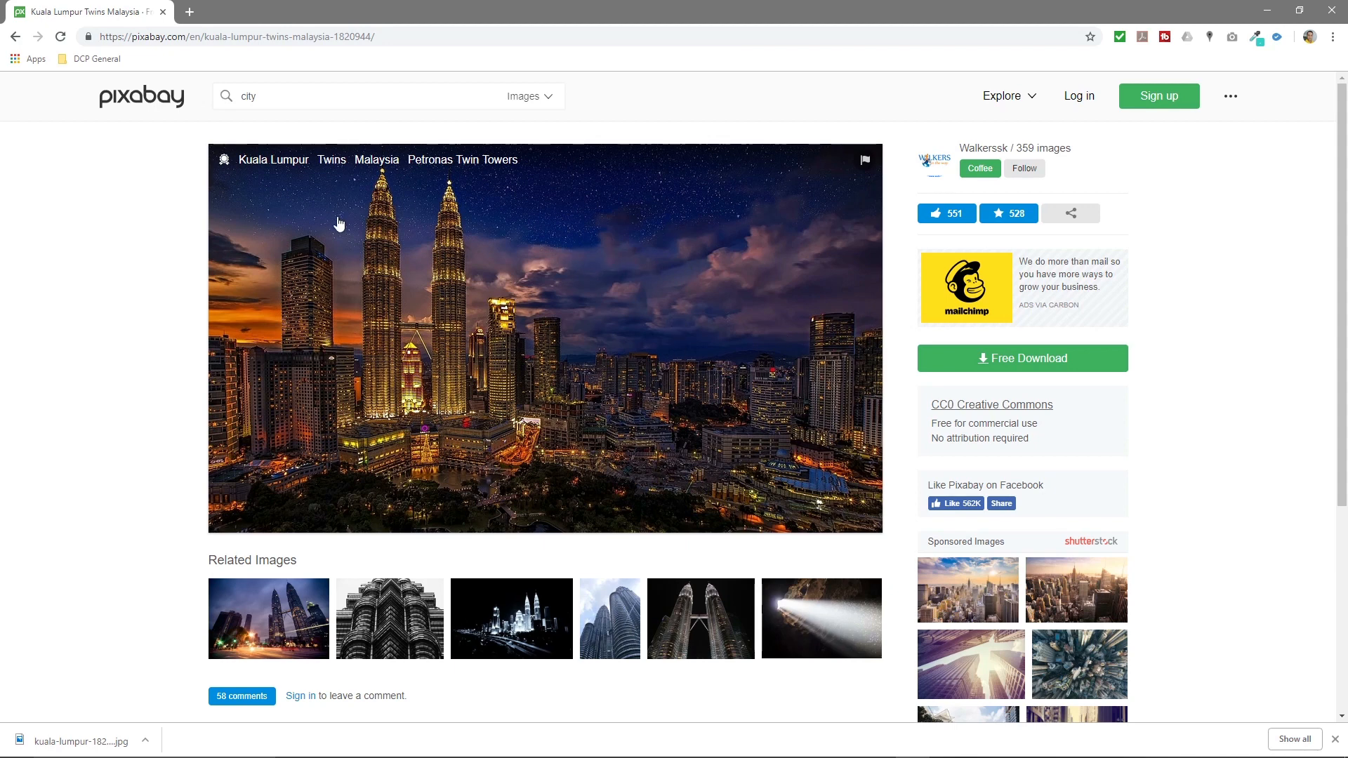
# Search Pixabay for "storm" and limit the results to videos.
pyautogui.click(222, 98)
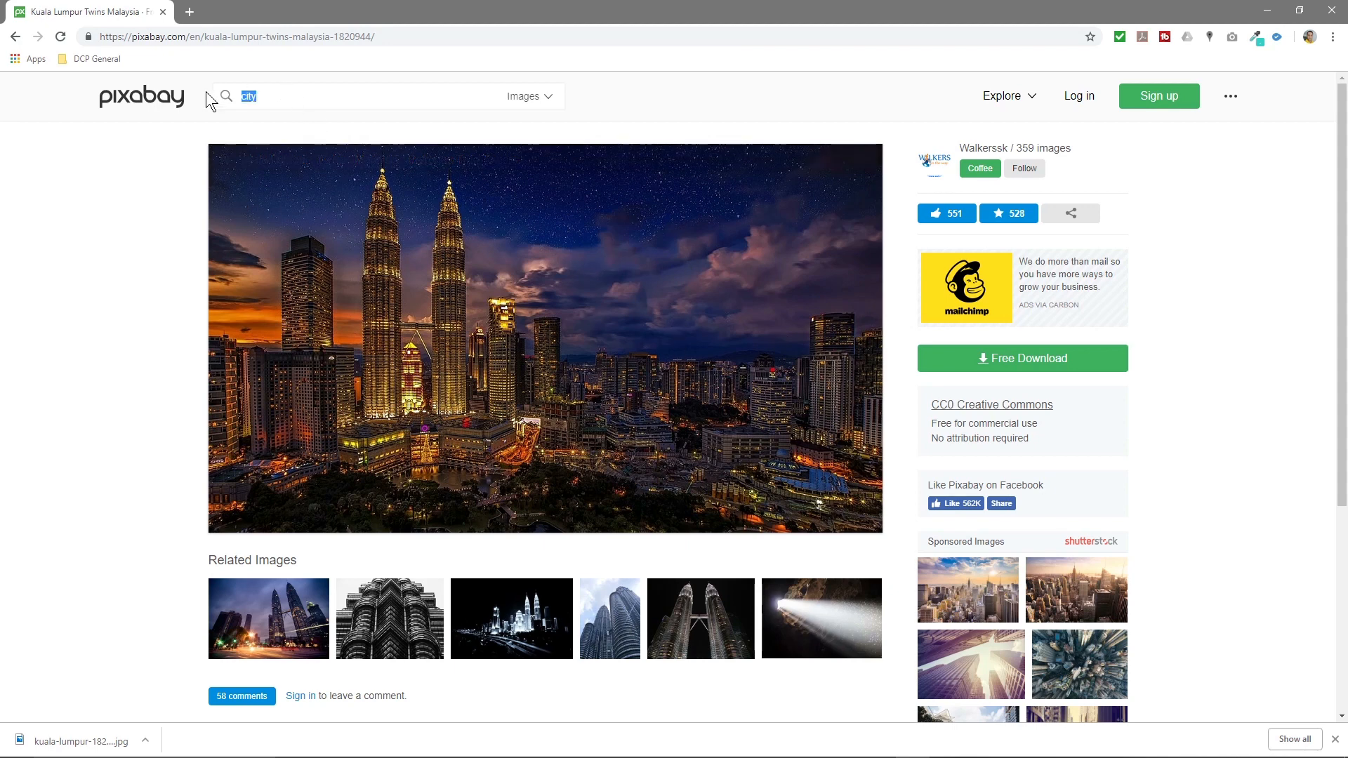
pyautogui.write('storm')
pyautogui.press('Return')
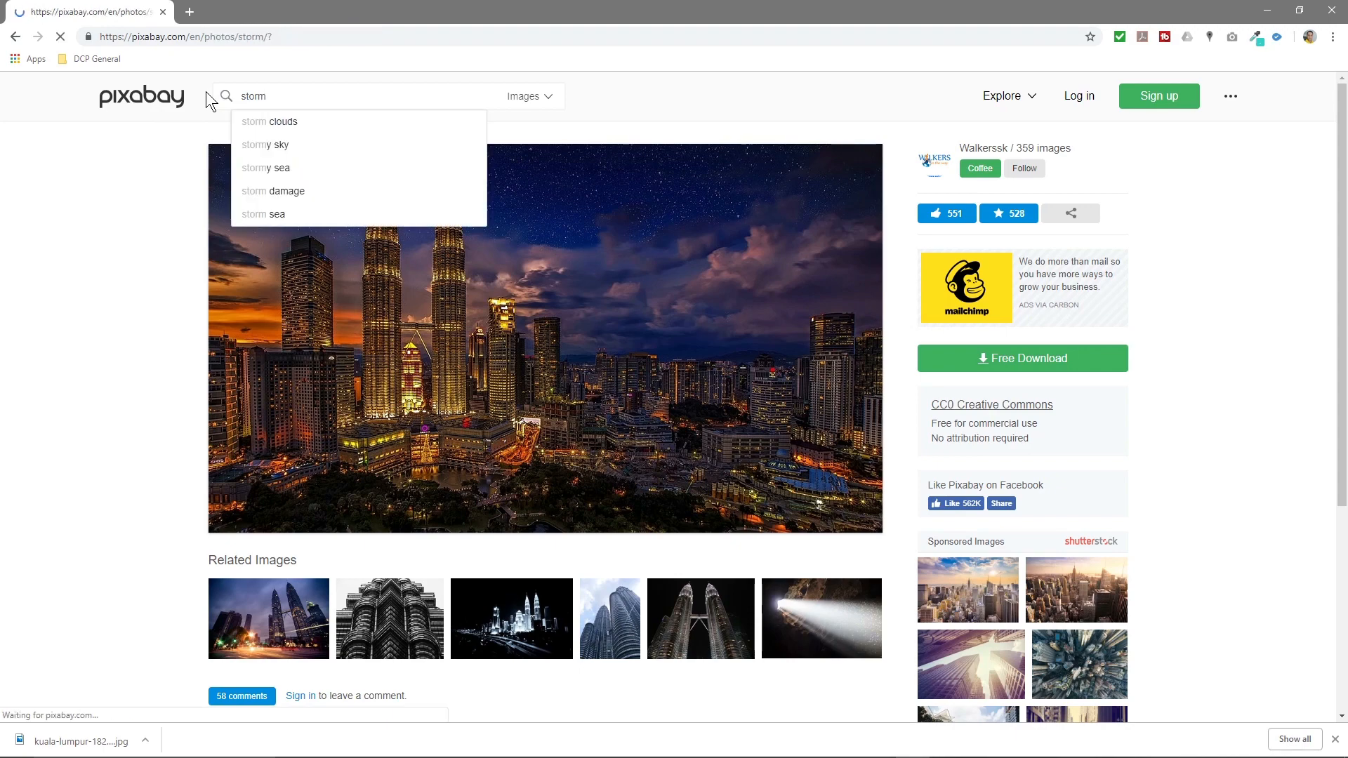
pyautogui.scroll(-2, 422, 467)
pyautogui.scroll(2, 428, 295)
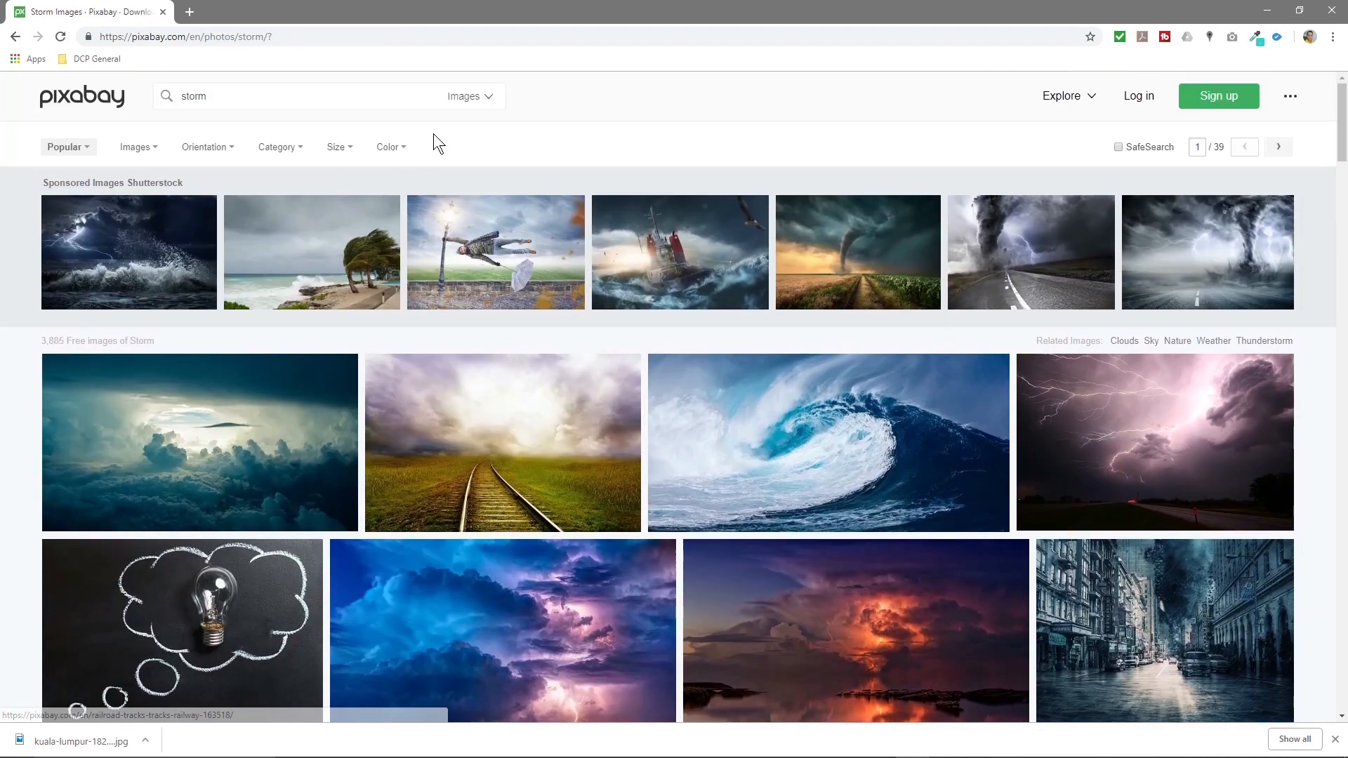
pyautogui.click(490, 97)
pyautogui.click(422, 203)
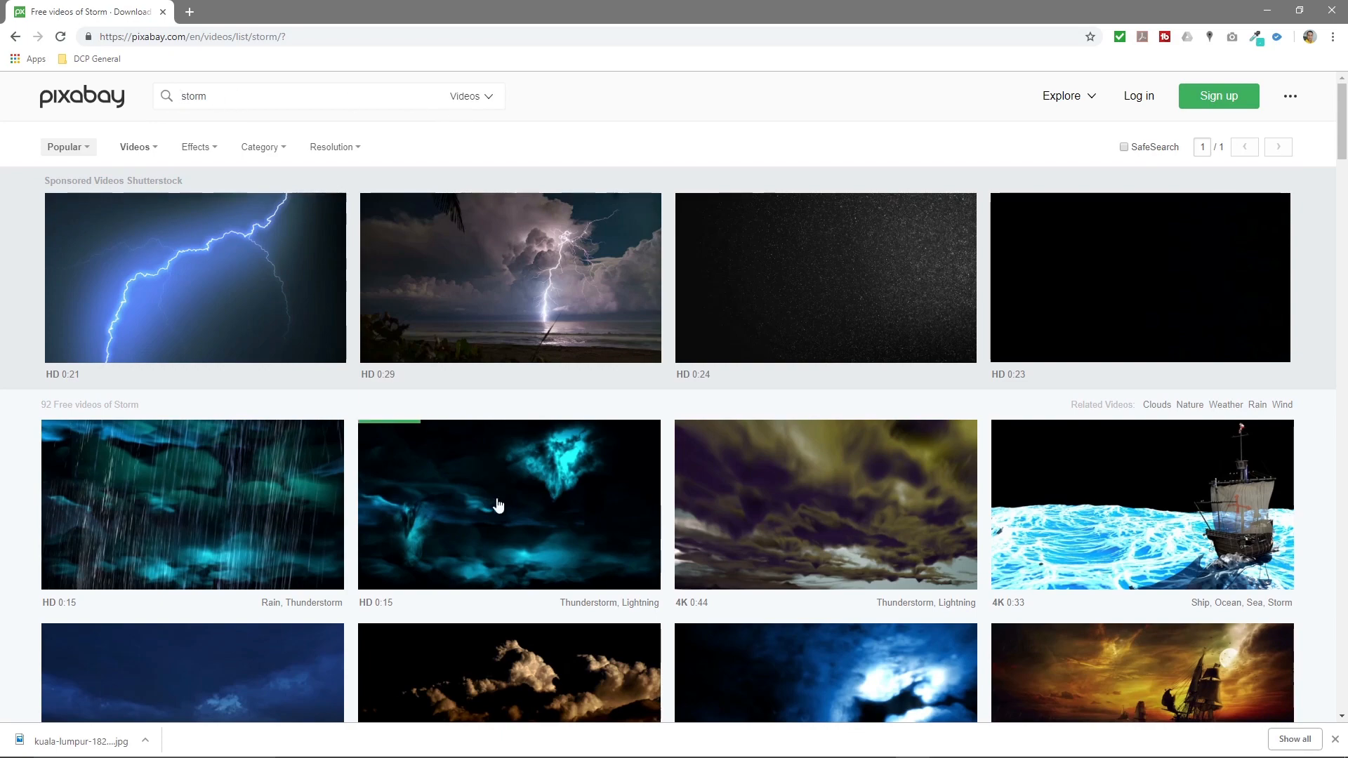
# Find the 40-second storm, ocean, sky and rain video and download it as a 1920×1080 MP4.
pyautogui.scroll(-7, 442, 394)
pyautogui.scroll(-1, 699, 430)
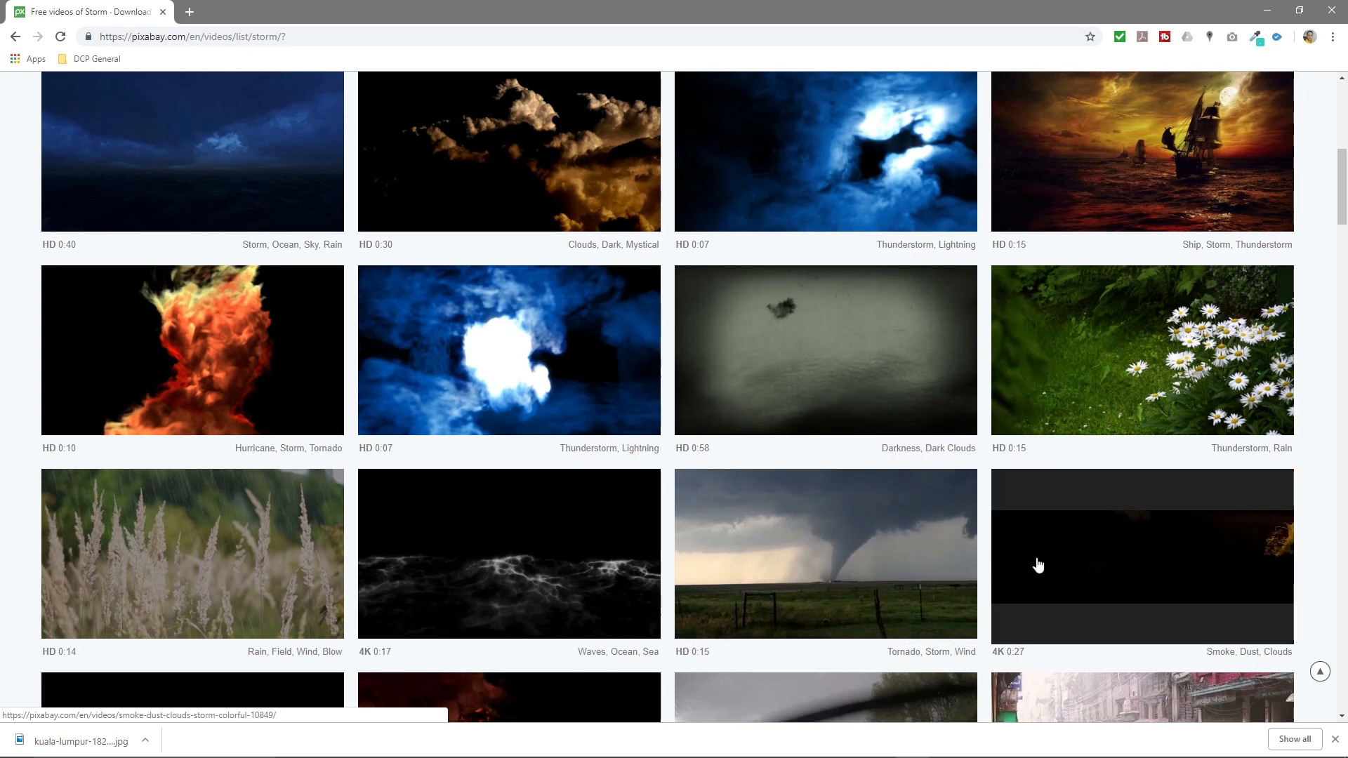
pyautogui.scroll(3, 189, 331)
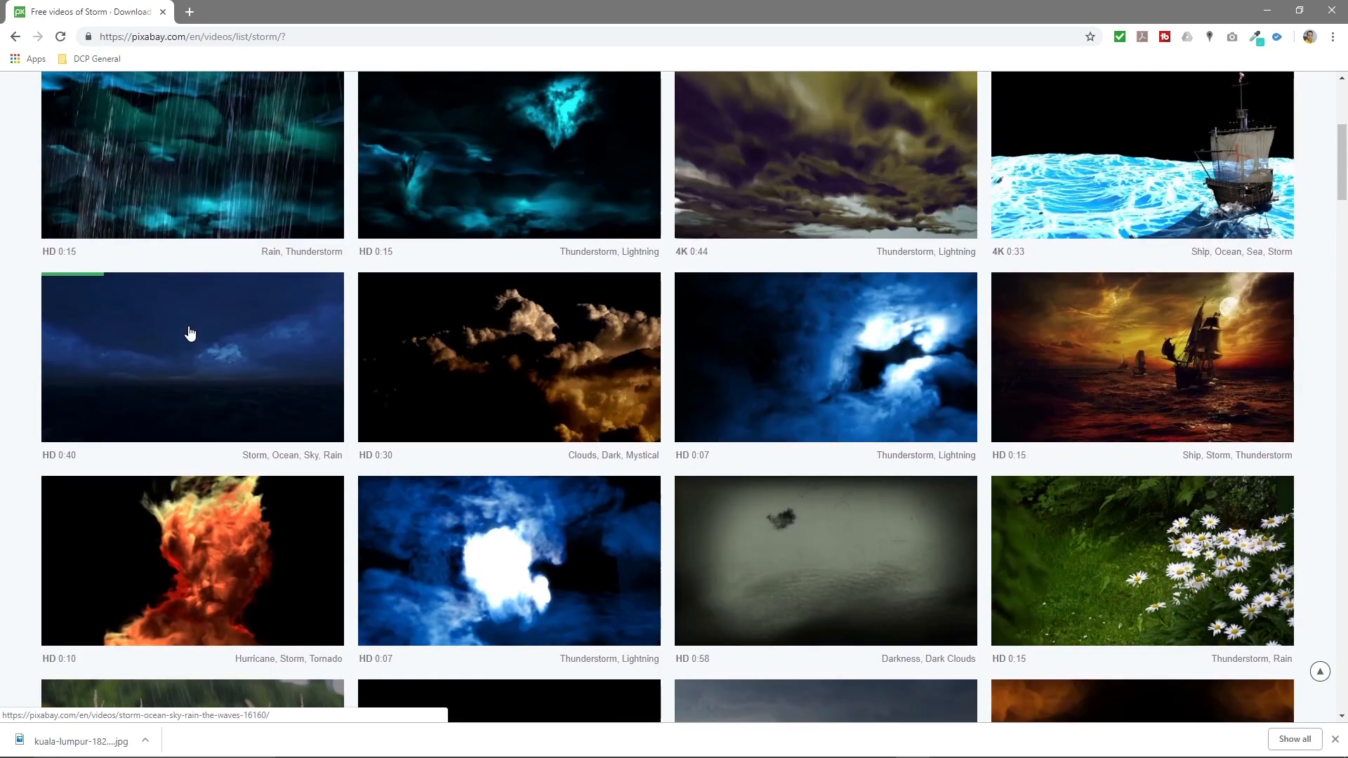
pyautogui.click(231, 353)
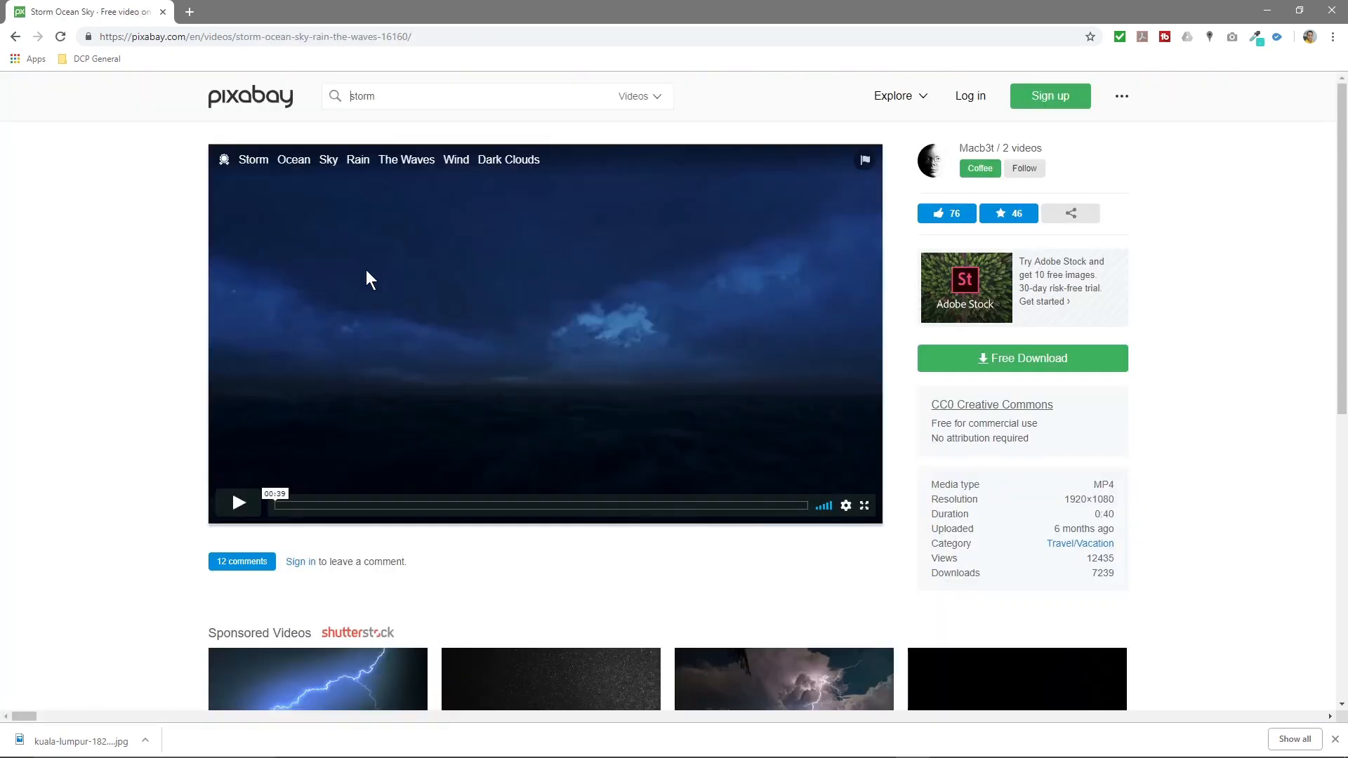
pyautogui.click(1053, 362)
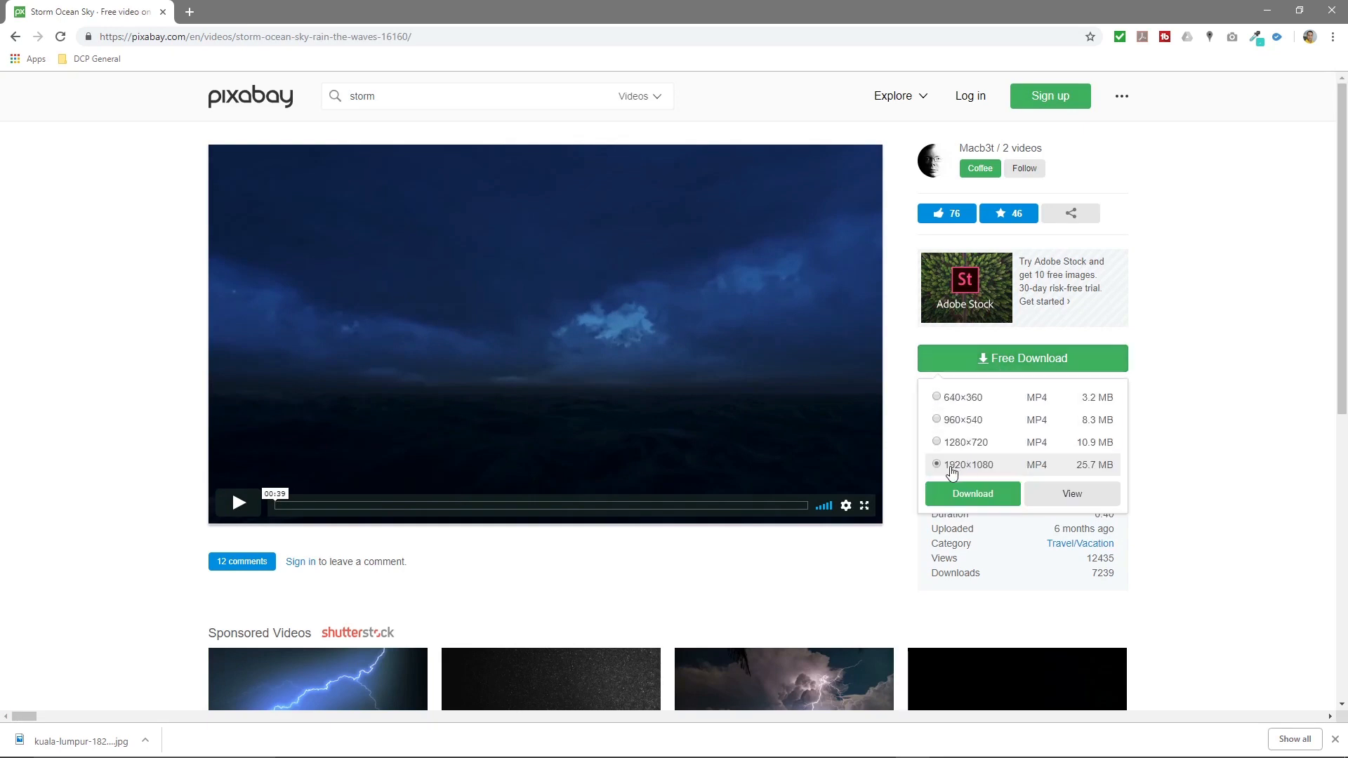
pyautogui.click(976, 494)
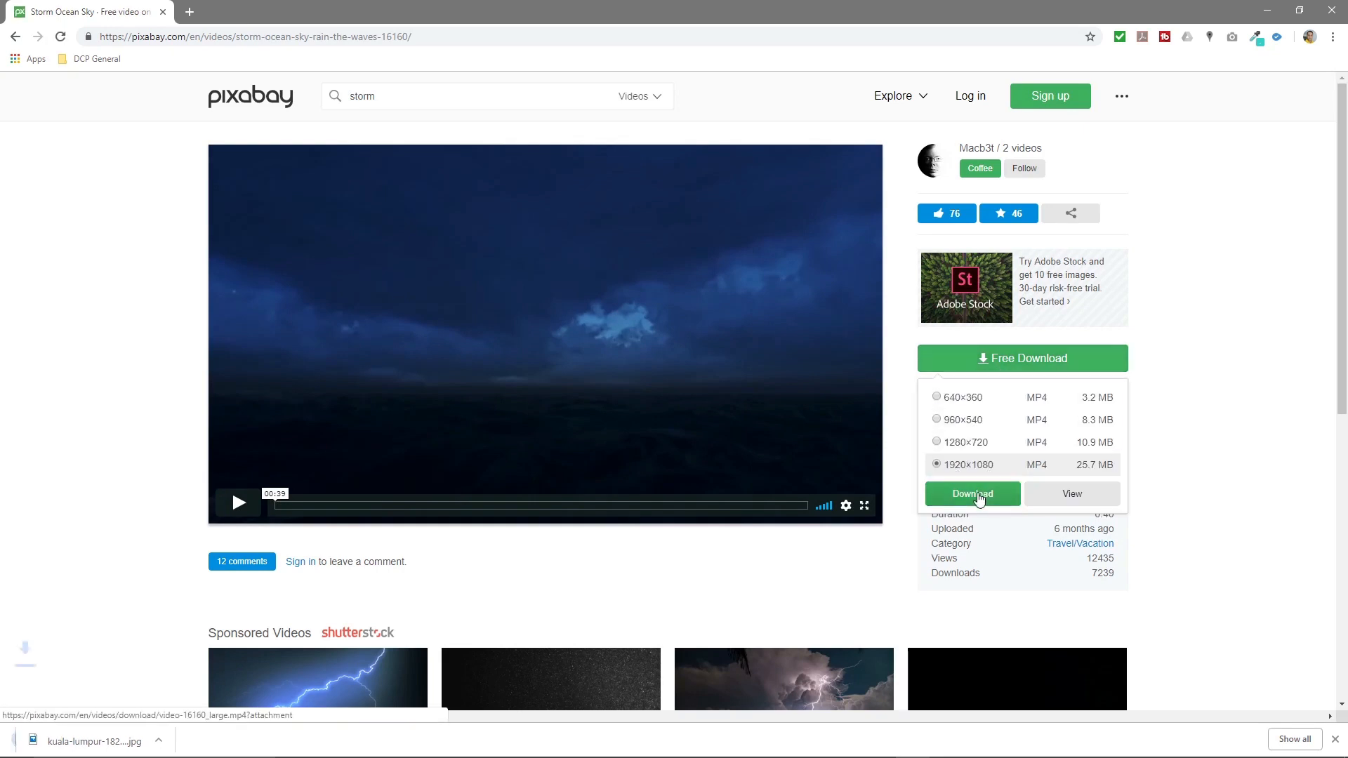
# Dock the browser to half the screen beside the "DaVinci Resolve - Add Video Sky to Still Image" folder.
pyautogui.moveTo(628, 5); pyautogui.dragTo(0, 39)
pyautogui.click(1074, 151)
pyautogui.hotkey('alt', 'Tab')
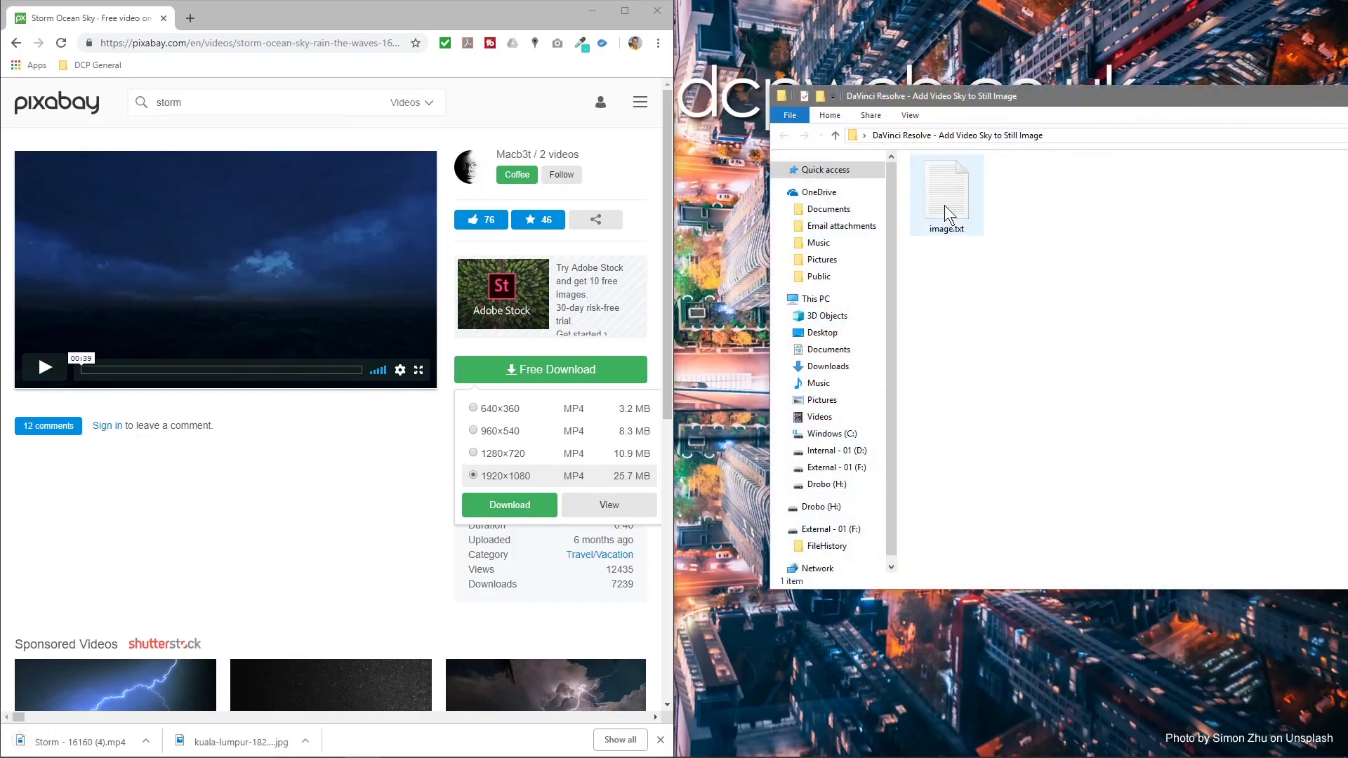
pyautogui.click(210, 33)
pyautogui.click(205, 42)
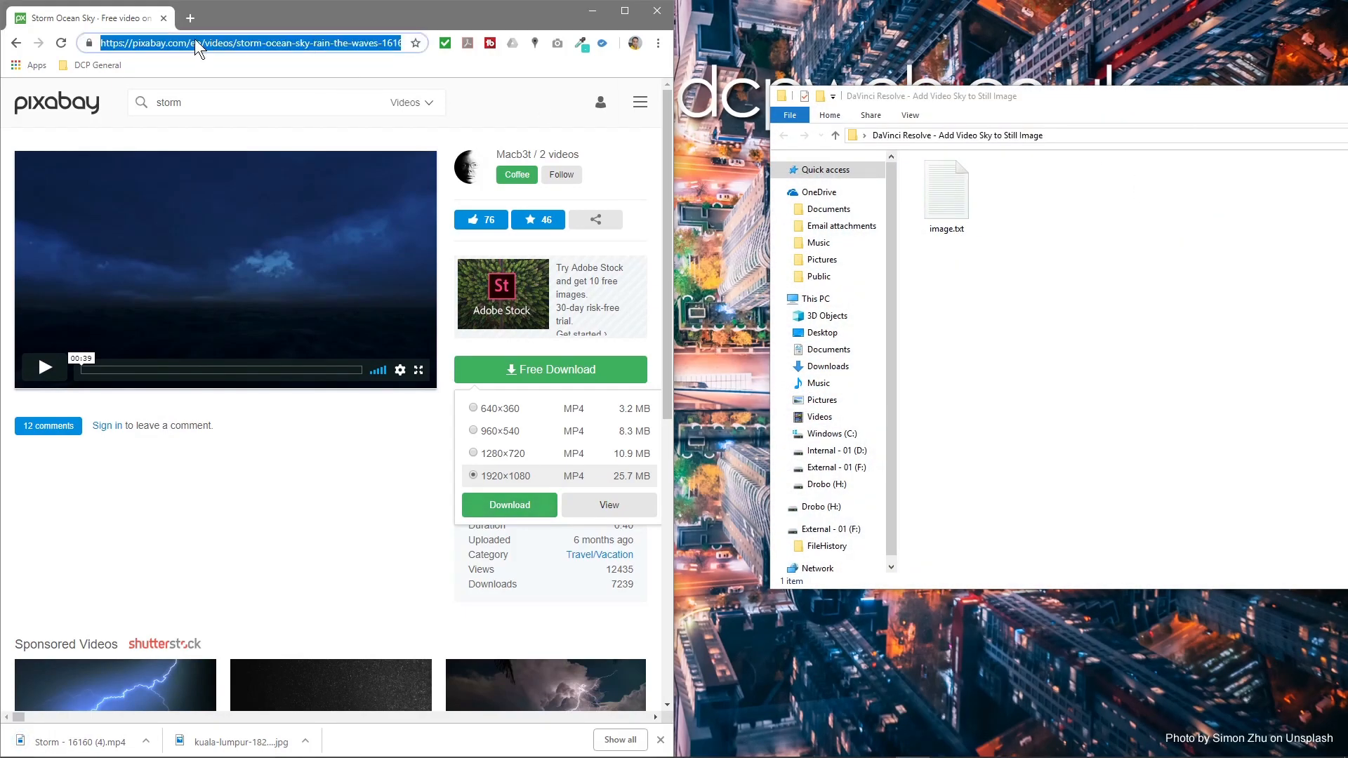
# Put the downloaded Kuala Lumpur image and storm video into the project folder, and close the browser.
pyautogui.moveTo(257, 731); pyautogui.dragTo(1145, 313)
pyautogui.moveTo(81, 743); pyautogui.dragTo(1206, 348)
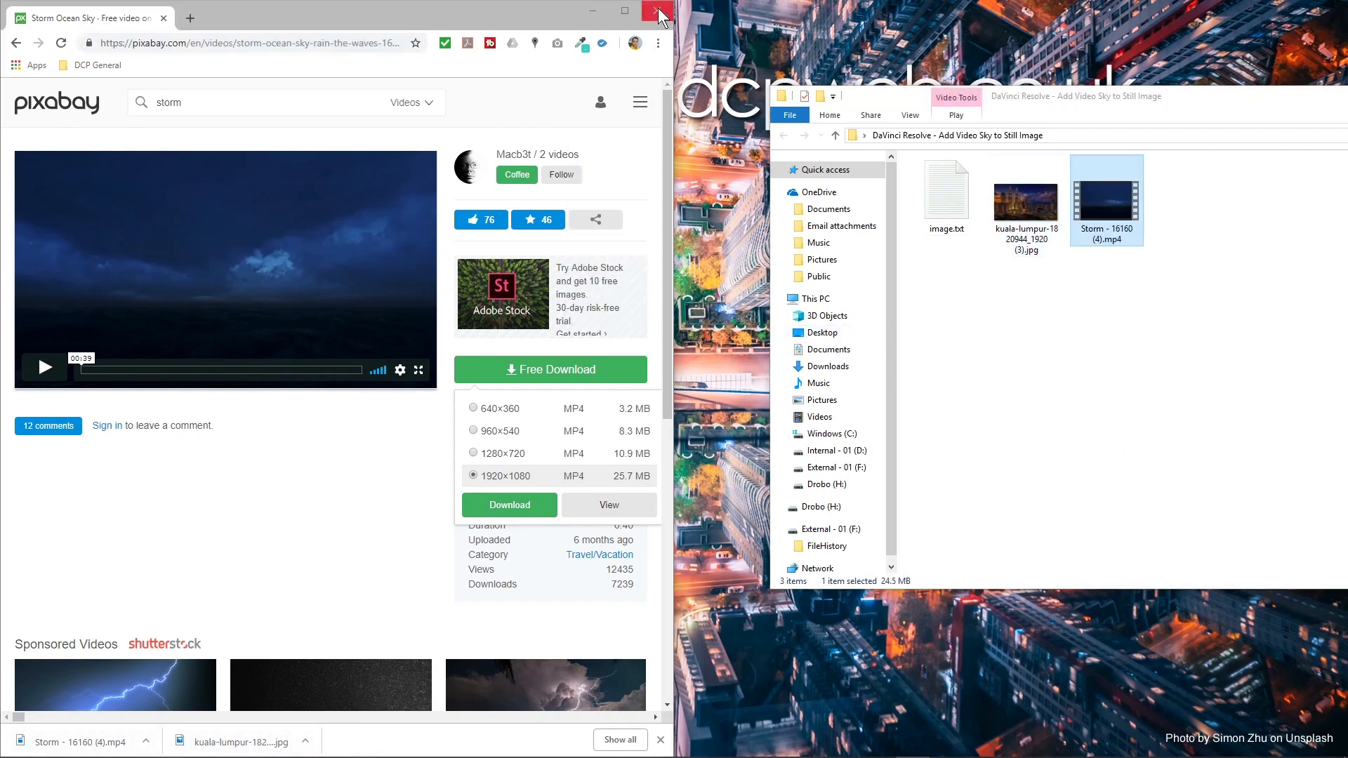
pyautogui.click(659, 11)
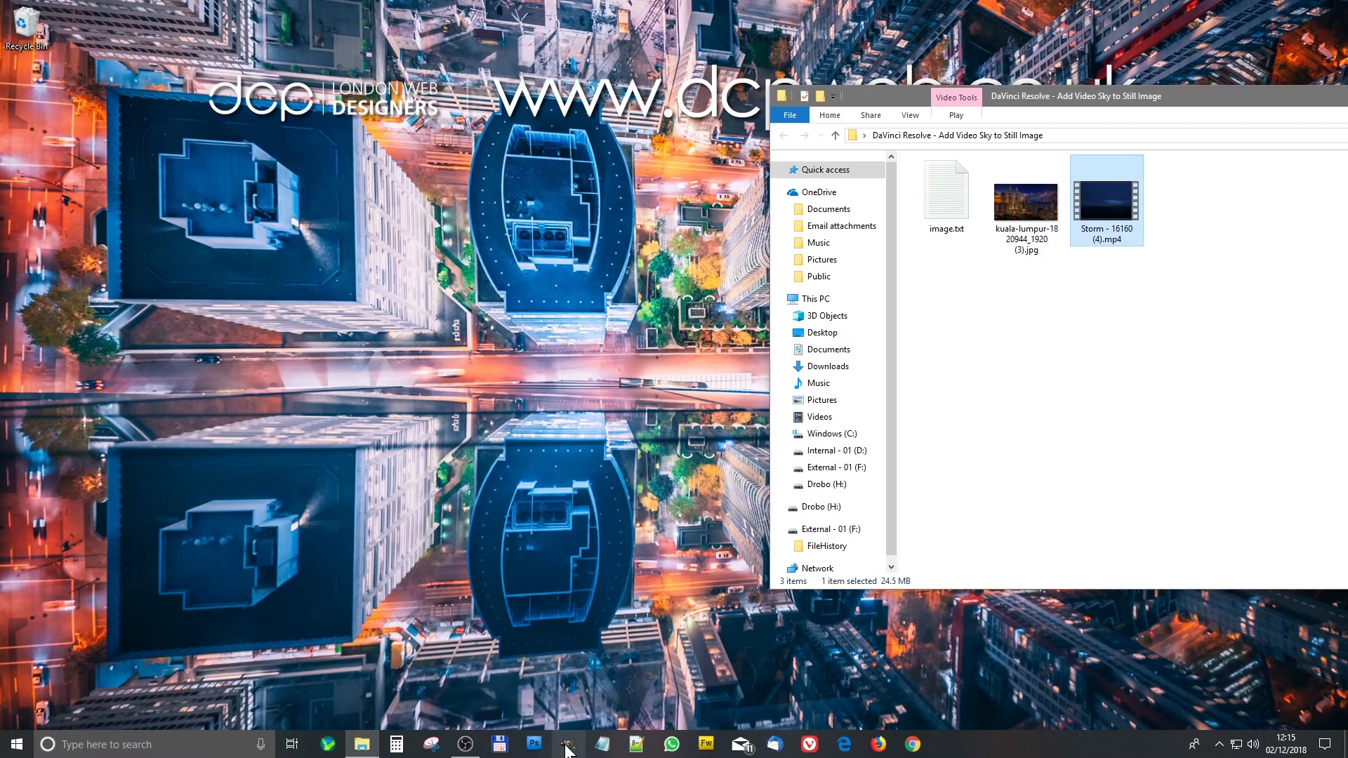
# Switch to GIMP and open the Kuala Lumpur JPG from the project folder in it.
pyautogui.click(566, 744)
pyautogui.moveTo(1077, 109); pyautogui.dragTo(1204, 161)
pyautogui.click(1164, 264)
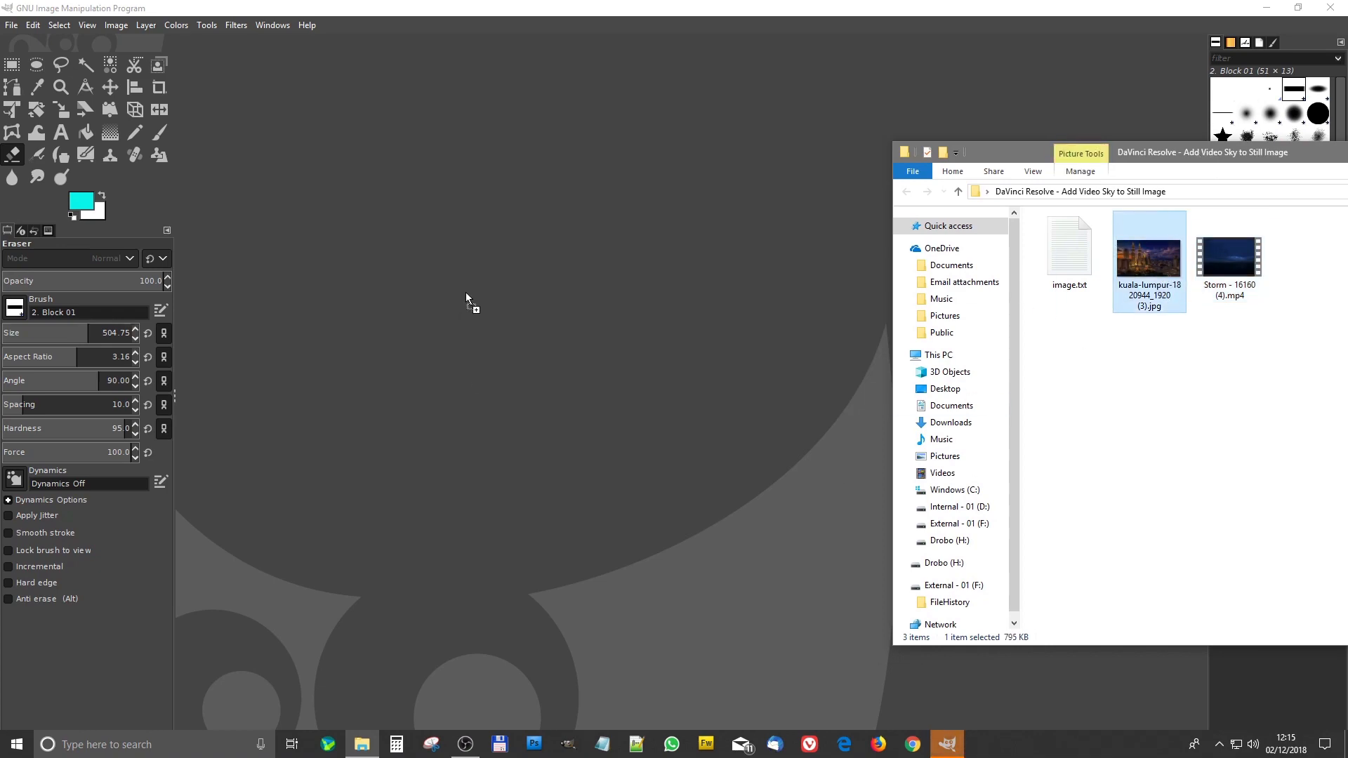
pyautogui.moveTo(465, 292); pyautogui.dragTo(465, 292)
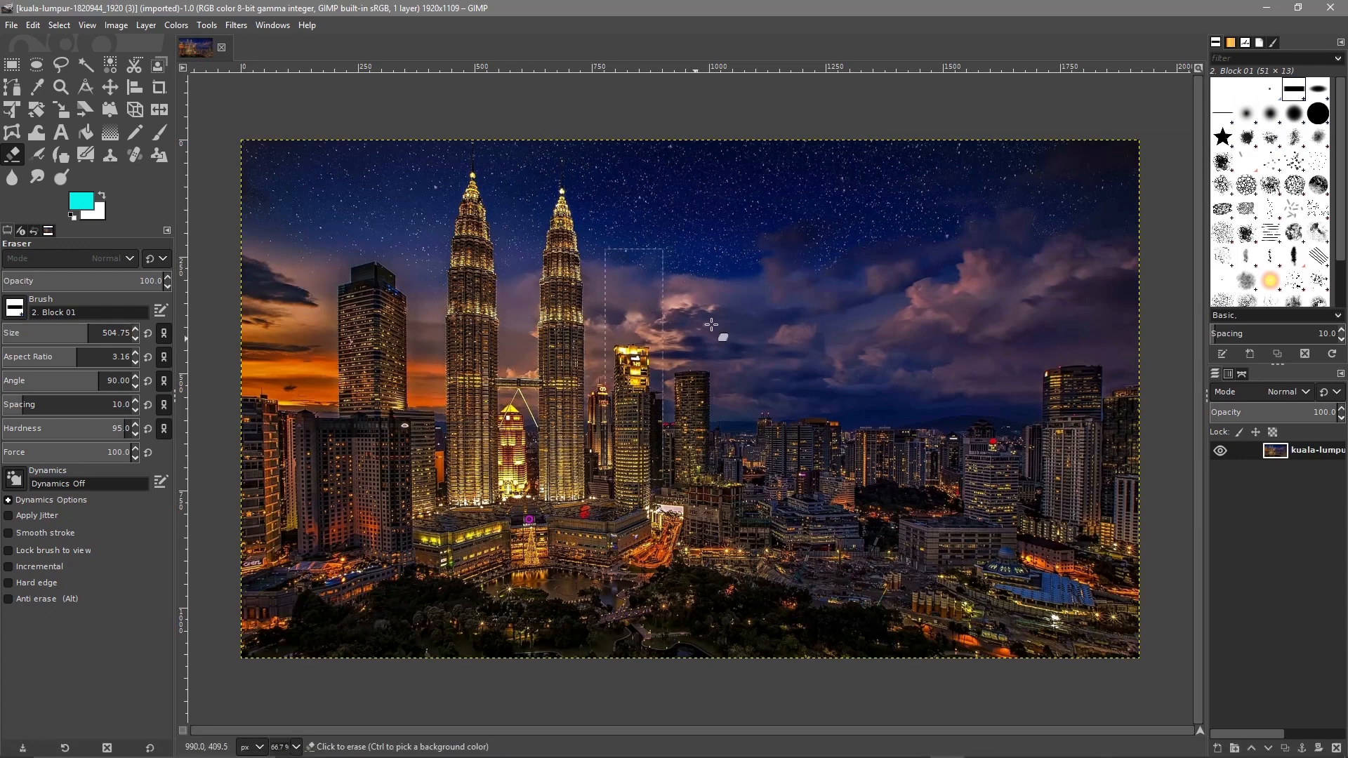
# Add an alpha channel to the city image layer and duplicate the layer, hiding the original.
pyautogui.rightClick(1274, 449)
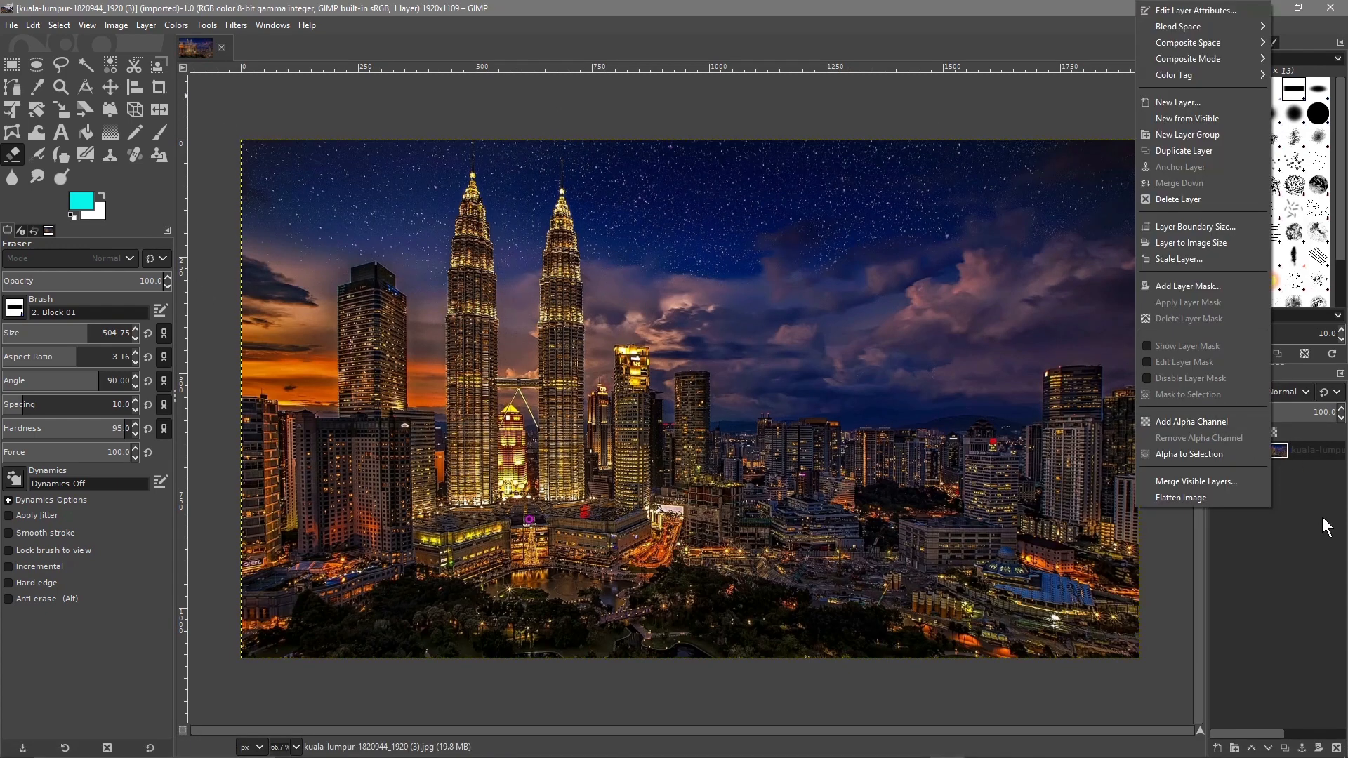
pyautogui.click(1224, 424)
pyautogui.rightClick(1285, 454)
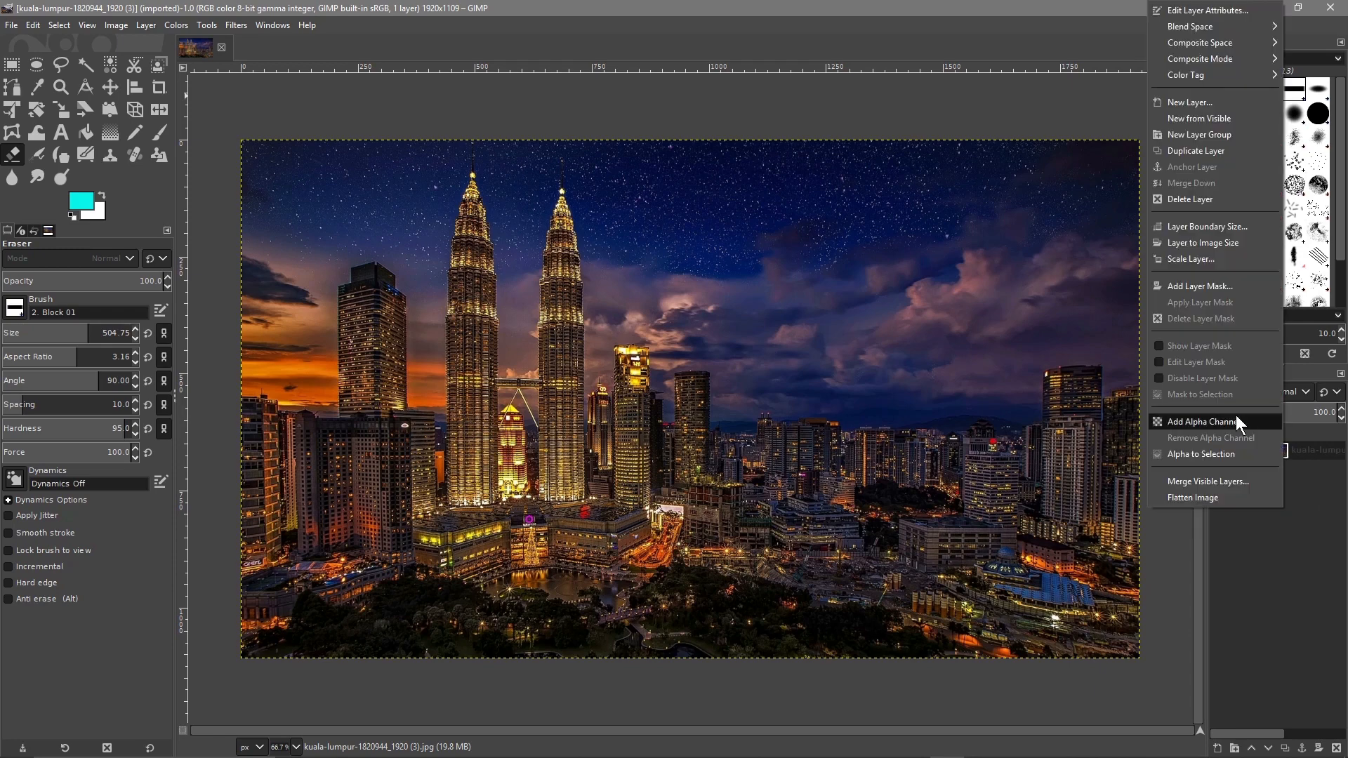
pyautogui.click(1232, 427)
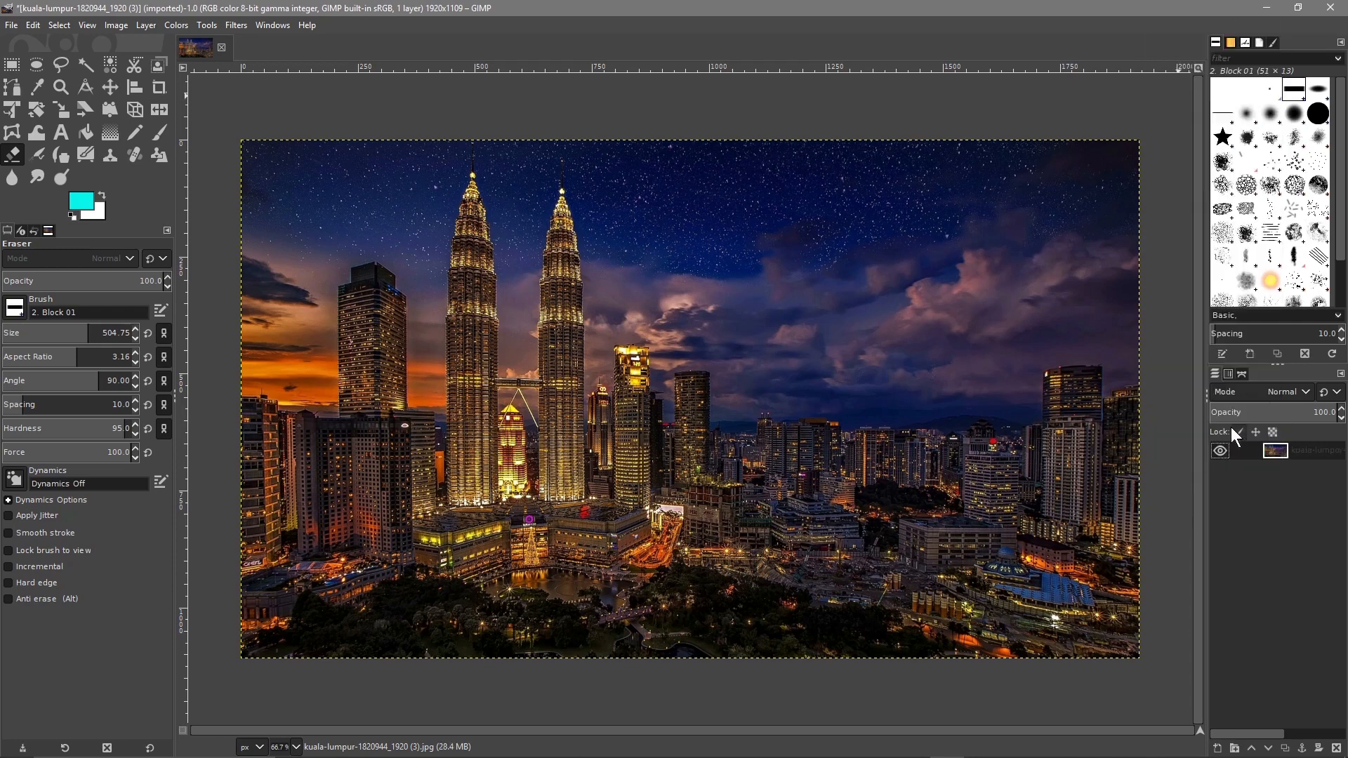
pyautogui.rightClick(1272, 448)
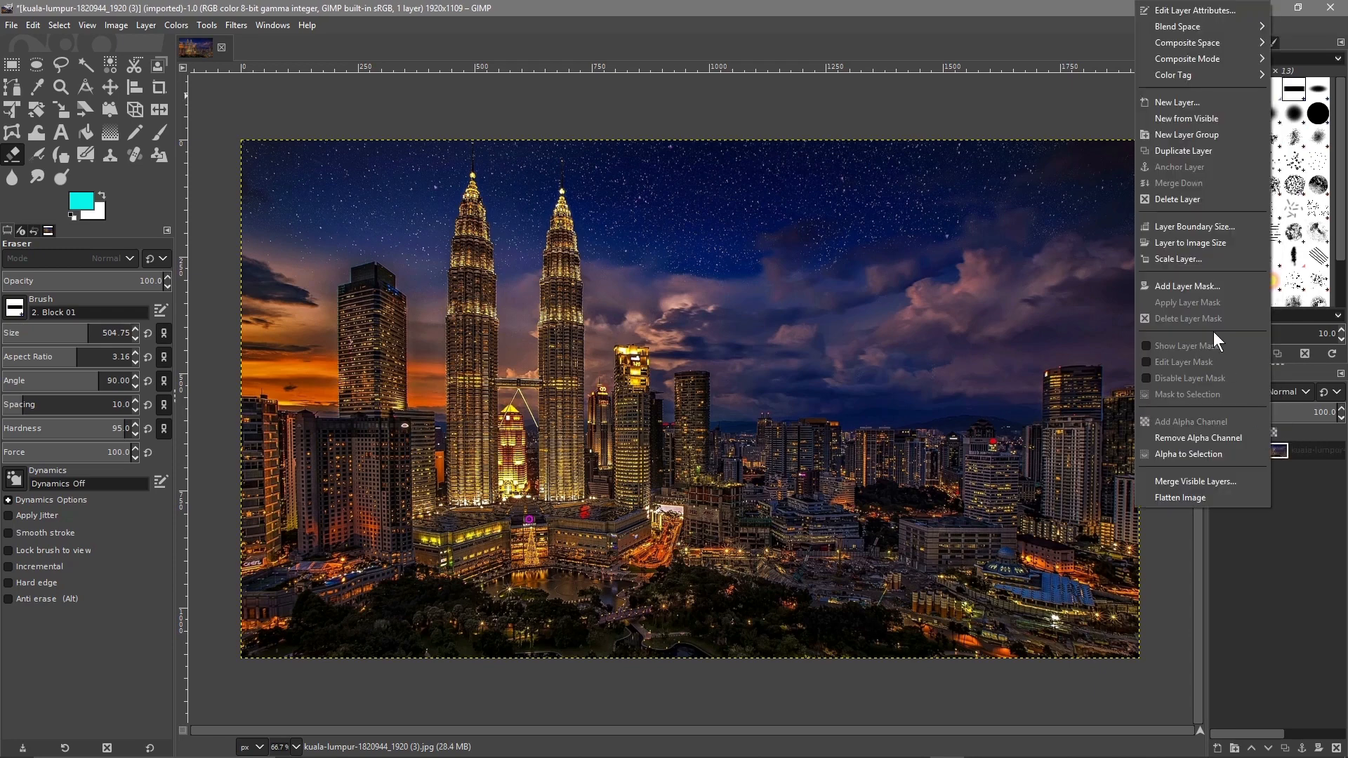
pyautogui.click(1185, 151)
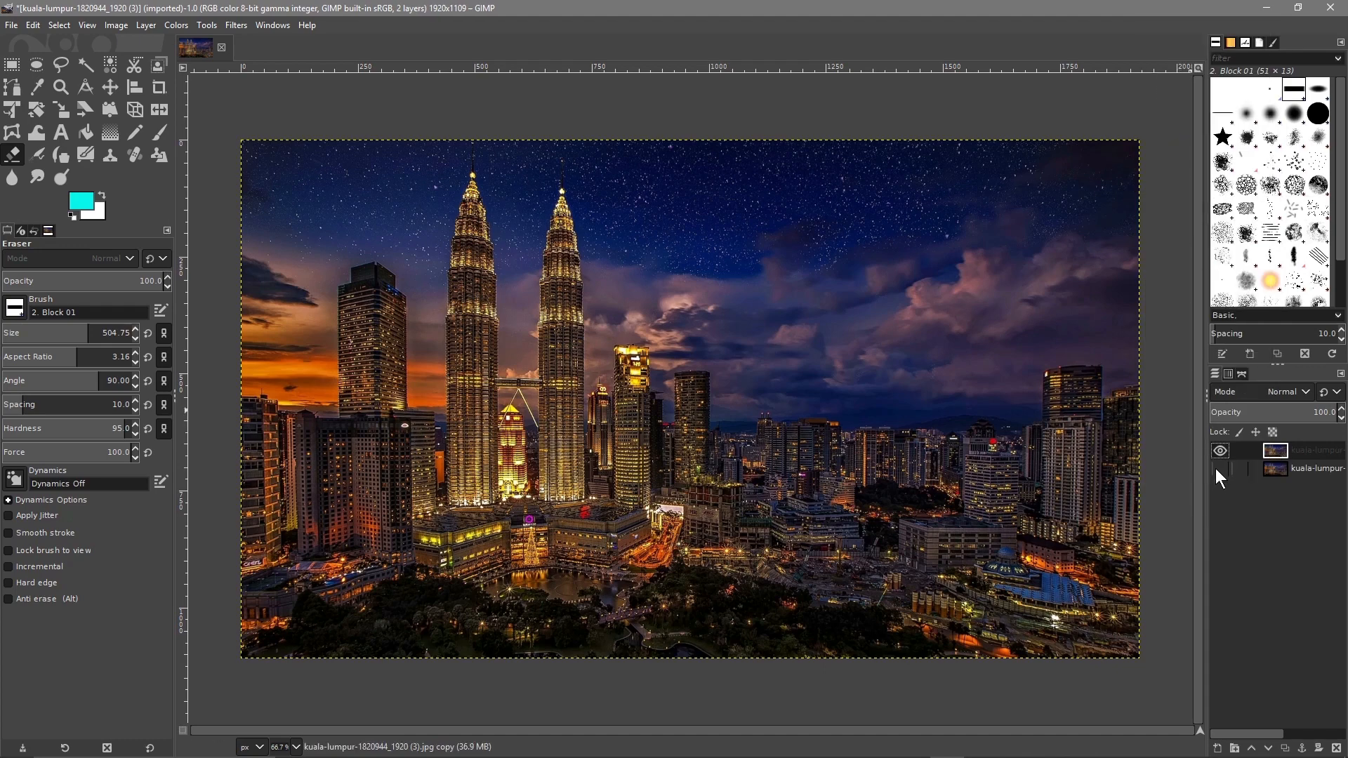
# Create a hidden white-filled 1920 × 1109 px layer between the two city layers and make the top copy active.
pyautogui.click(1269, 466)
pyautogui.rightClick(1269, 466)
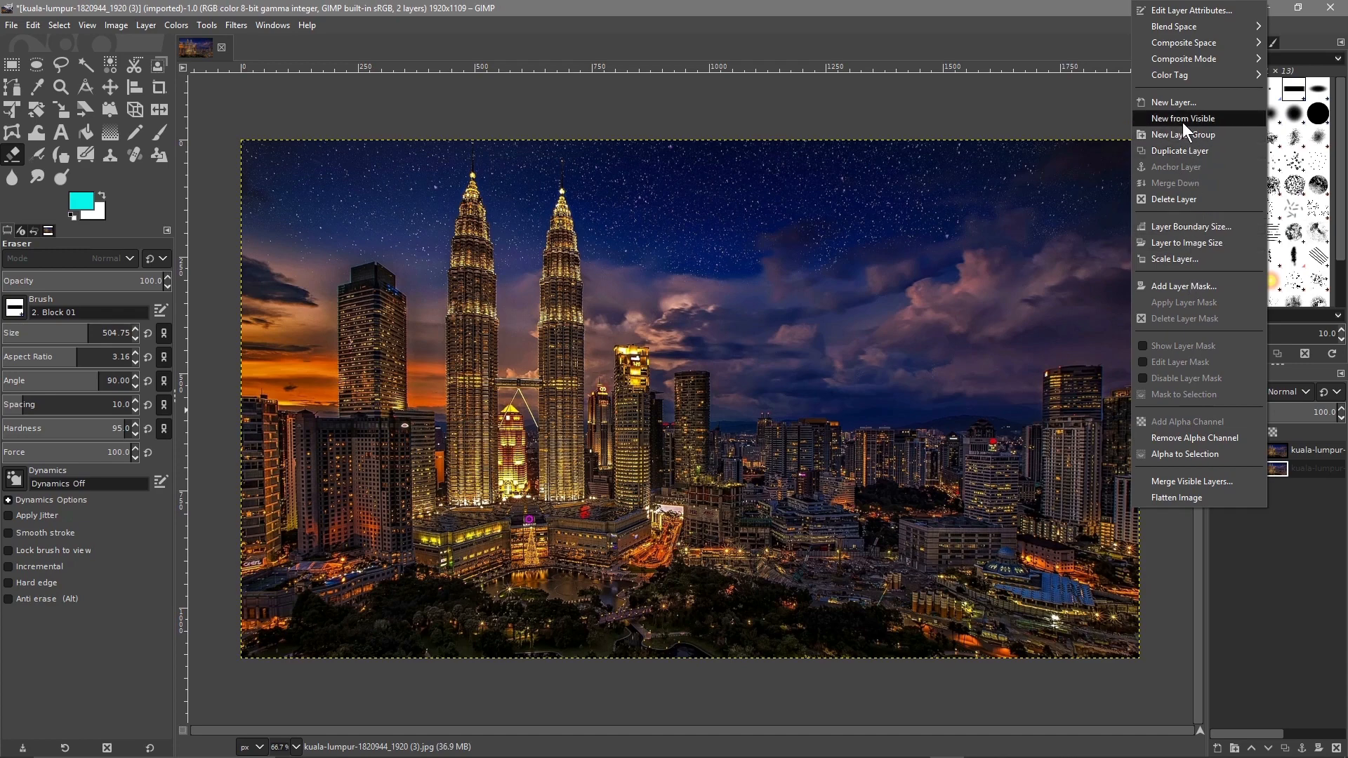
pyautogui.click(1181, 103)
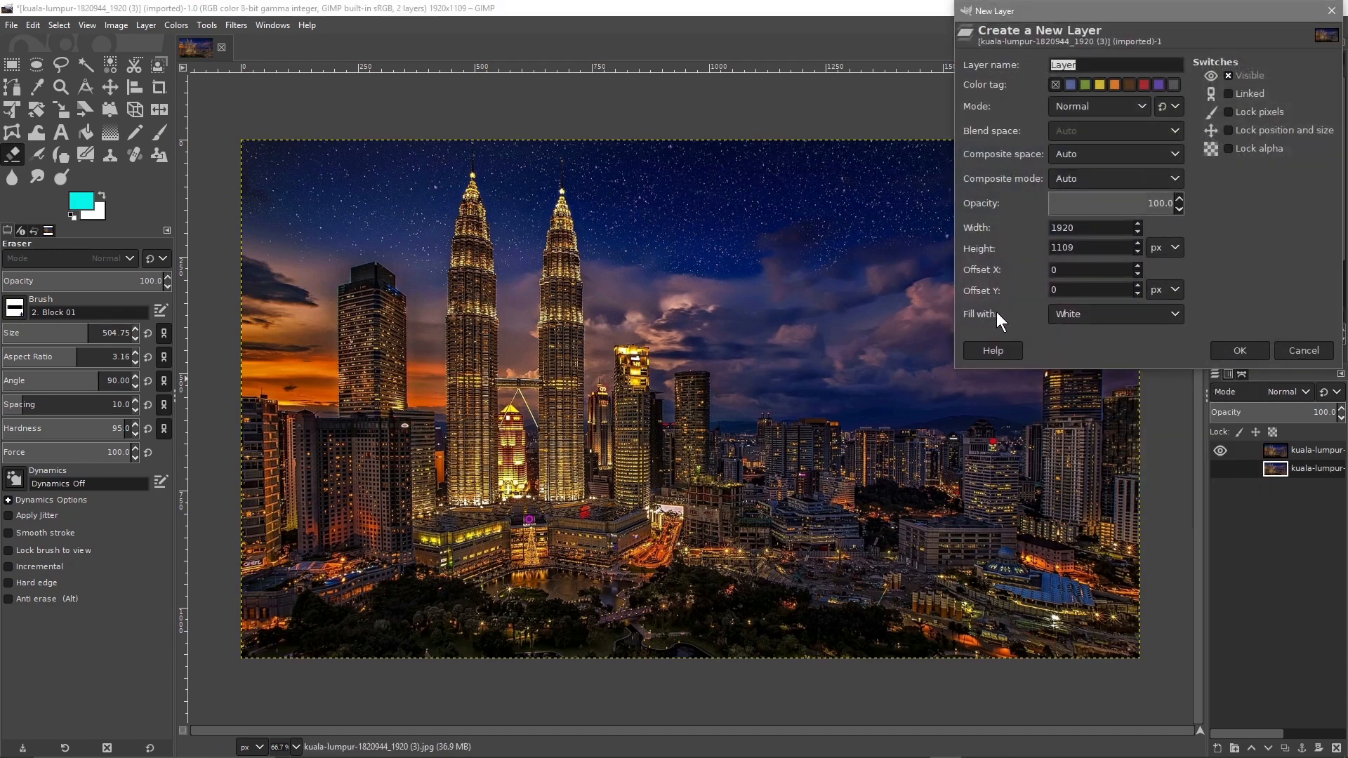
pyautogui.click(1239, 351)
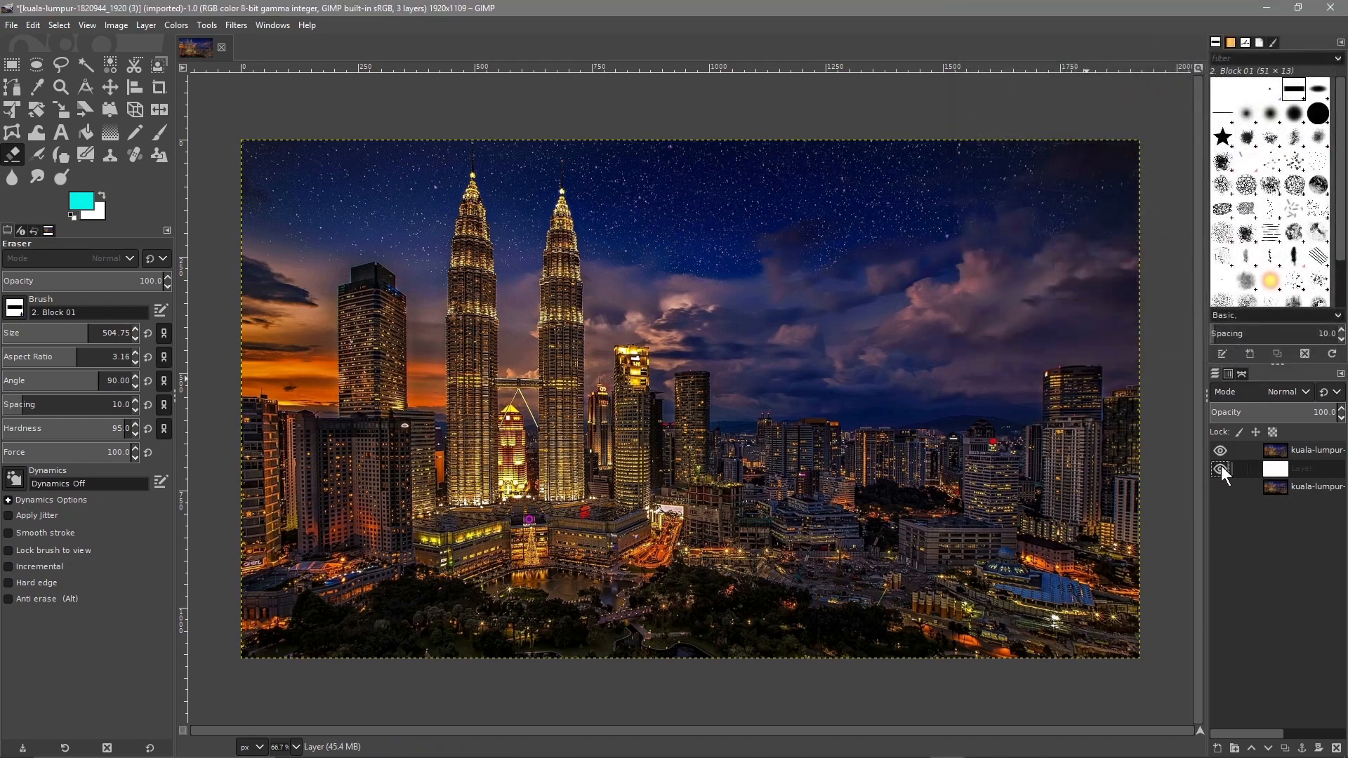
pyautogui.click(1264, 452)
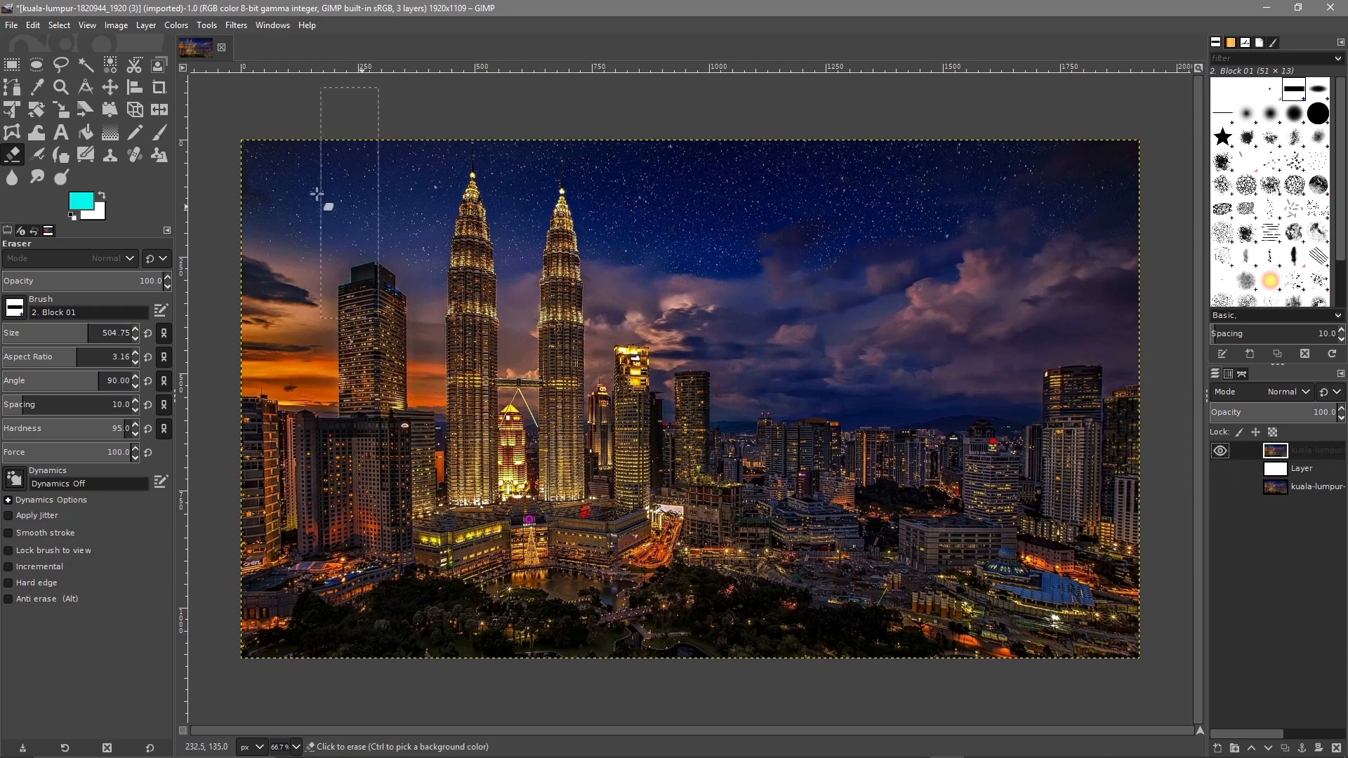
# Keep the Block 01 brush for the Eraser and reduce its size to about 343.
pyautogui.click(14, 309)
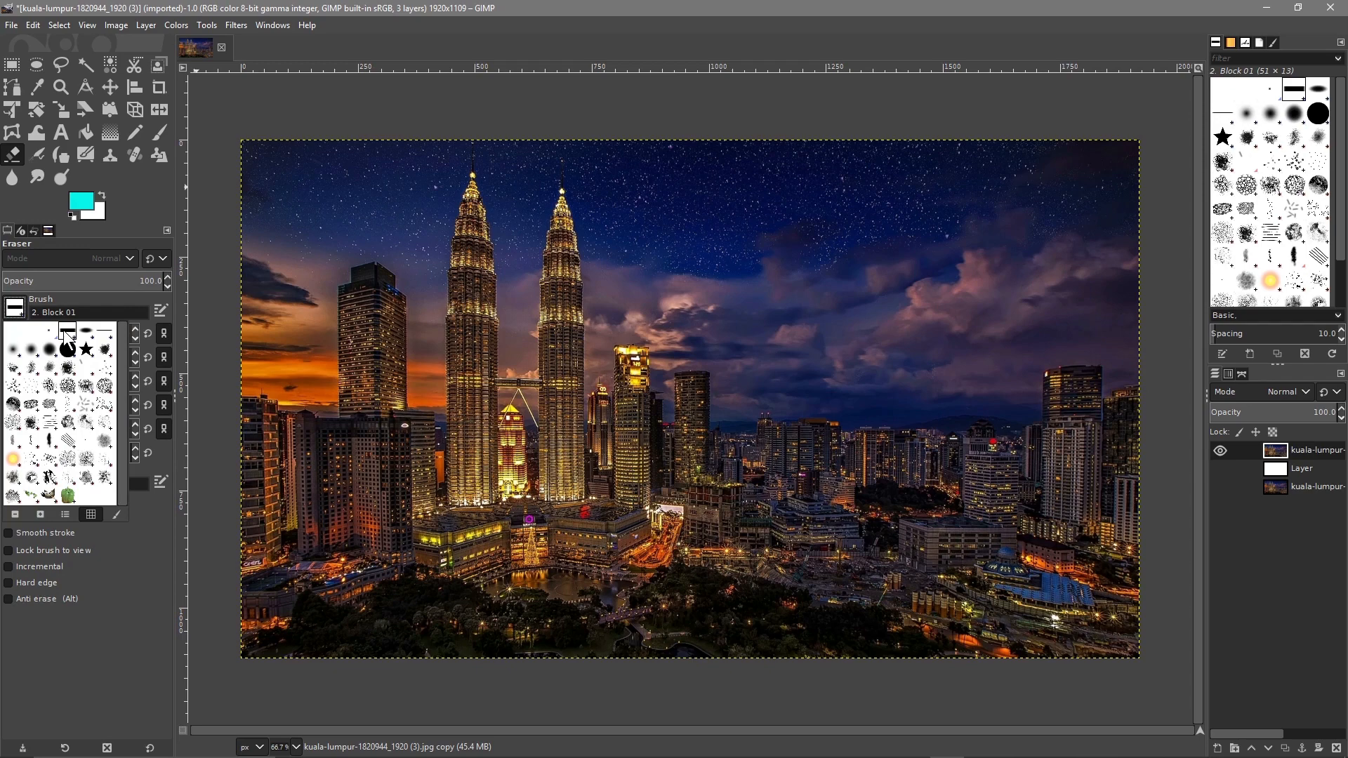
pyautogui.click(115, 301)
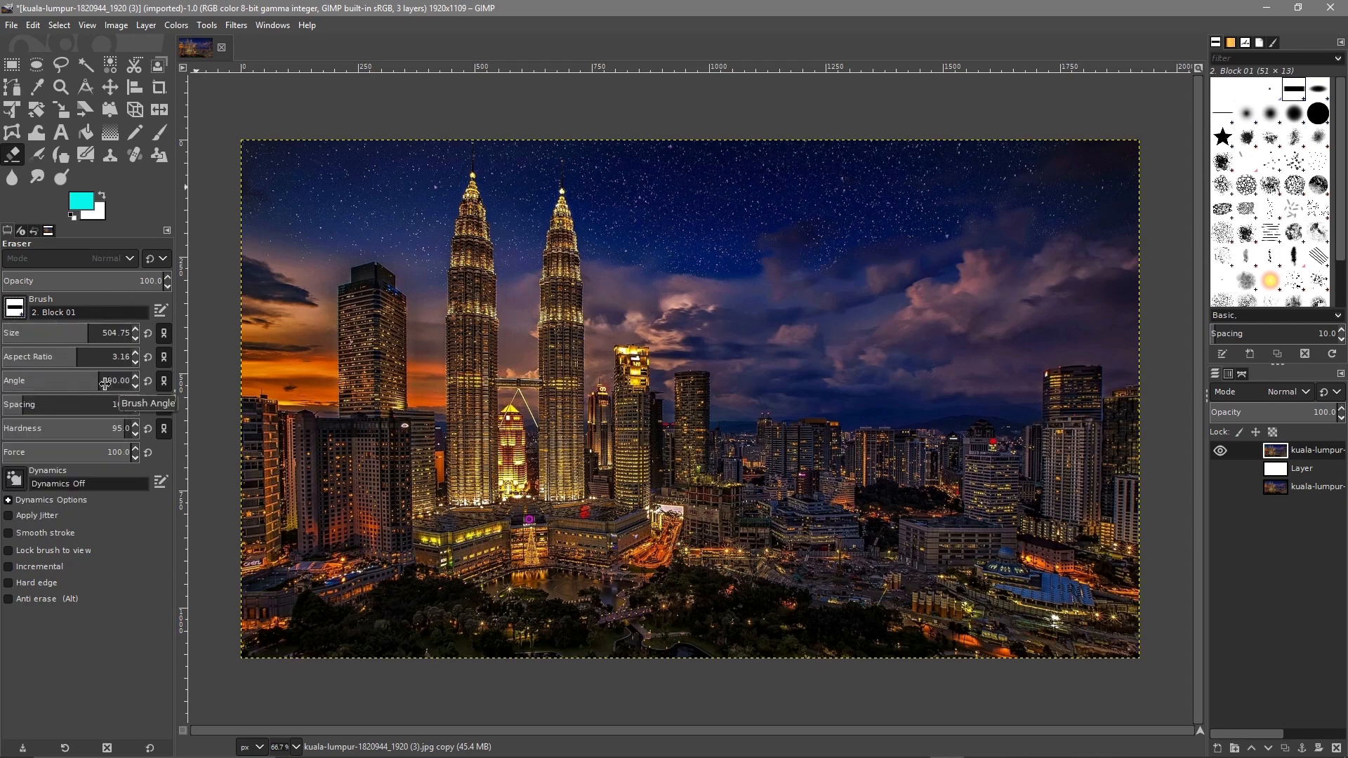
pyautogui.moveTo(85, 339)
pyautogui.mouseDown()
pyautogui.moveTo(55, 339)
pyautogui.moveTo(71, 340)
pyautogui.mouseUp()
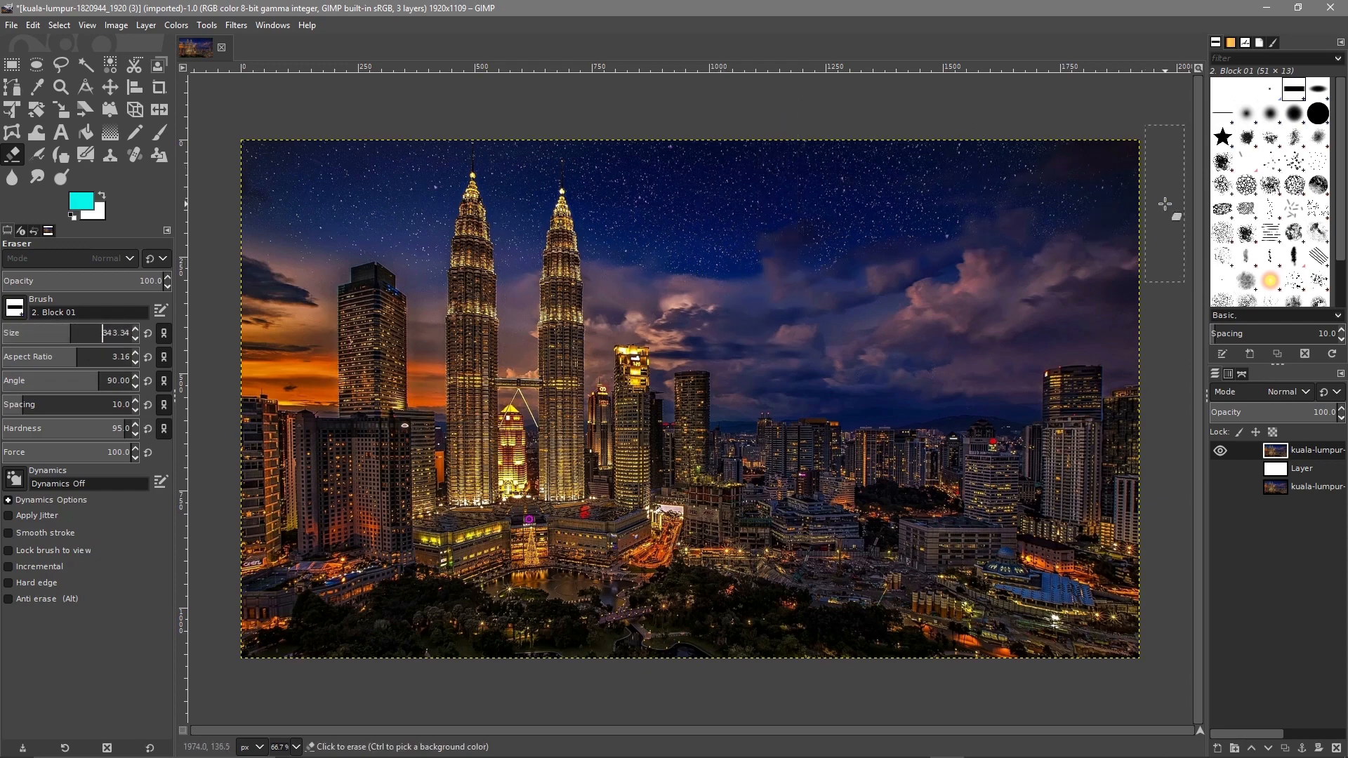
# Erase the large sky area beside the right twin tower and the strip of sky between the upper twin towers.
pyautogui.moveTo(1134, 204)
pyautogui.mouseDown()
pyautogui.moveTo(695, 211)
pyautogui.moveTo(650, 223)
pyautogui.moveTo(850, 260)
pyautogui.moveTo(1124, 263)
pyautogui.moveTo(1108, 288)
pyautogui.moveTo(1004, 293)
pyautogui.moveTo(999, 332)
pyautogui.moveTo(1011, 336)
pyautogui.moveTo(744, 336)
pyautogui.moveTo(710, 264)
pyautogui.mouseUp()
pyautogui.moveTo(639, 211)
pyautogui.mouseDown()
pyautogui.moveTo(614, 203)
pyautogui.moveTo(601, 153)
pyautogui.mouseUp()
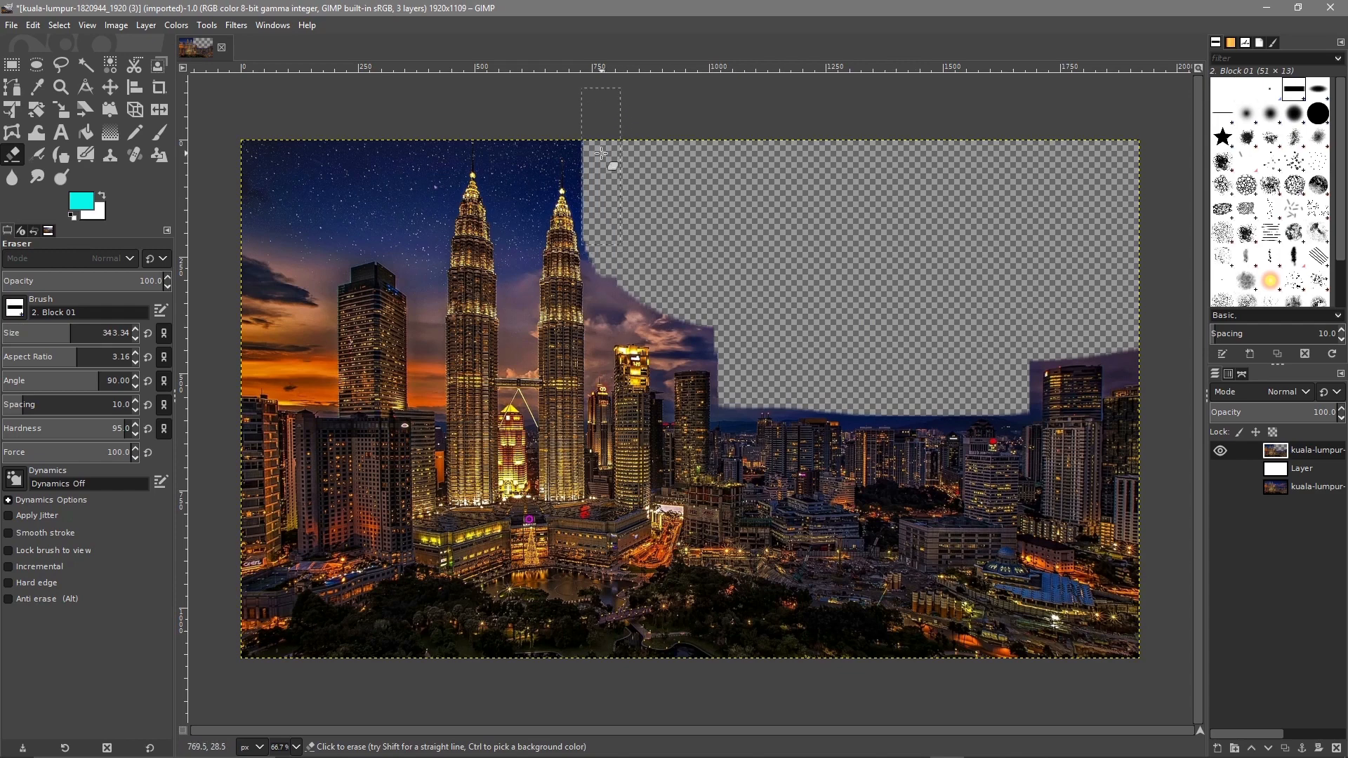
pyautogui.click(517, 199)
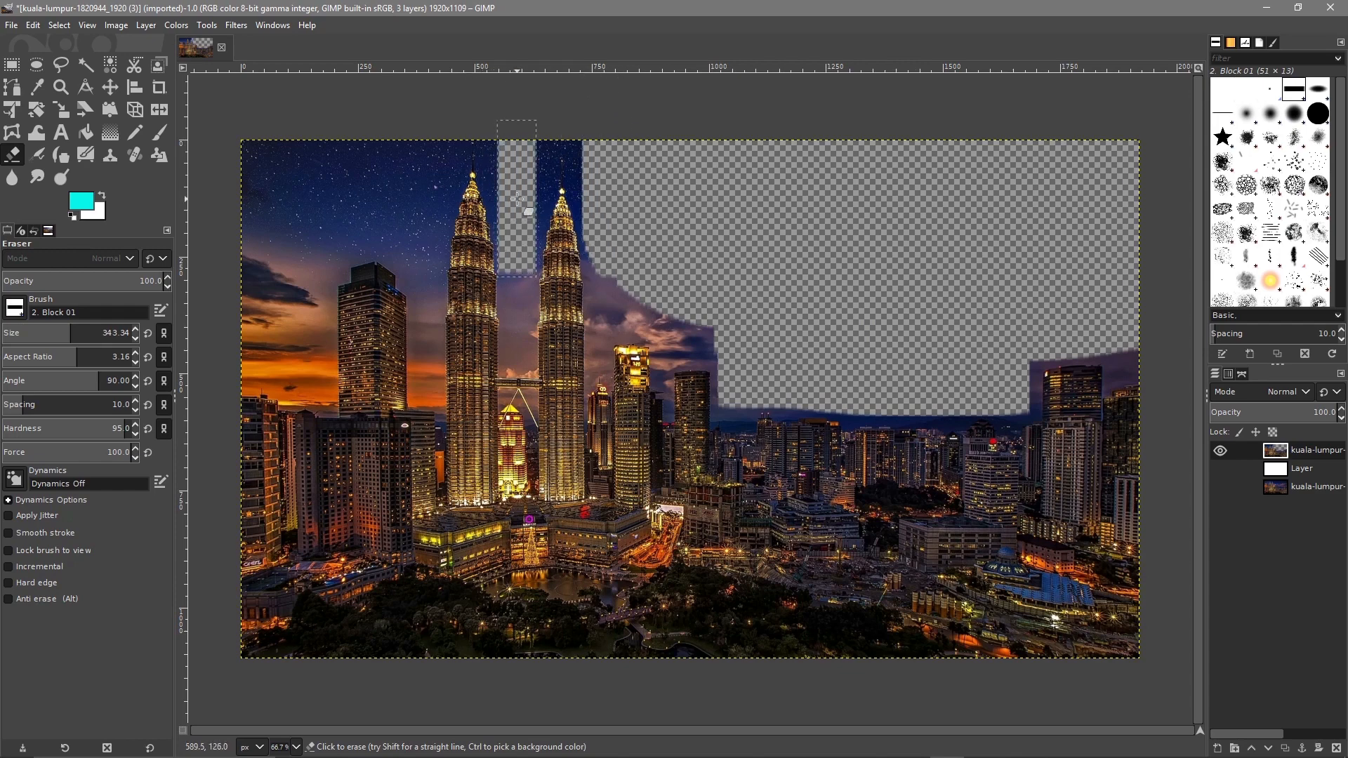
pyautogui.click(516, 242)
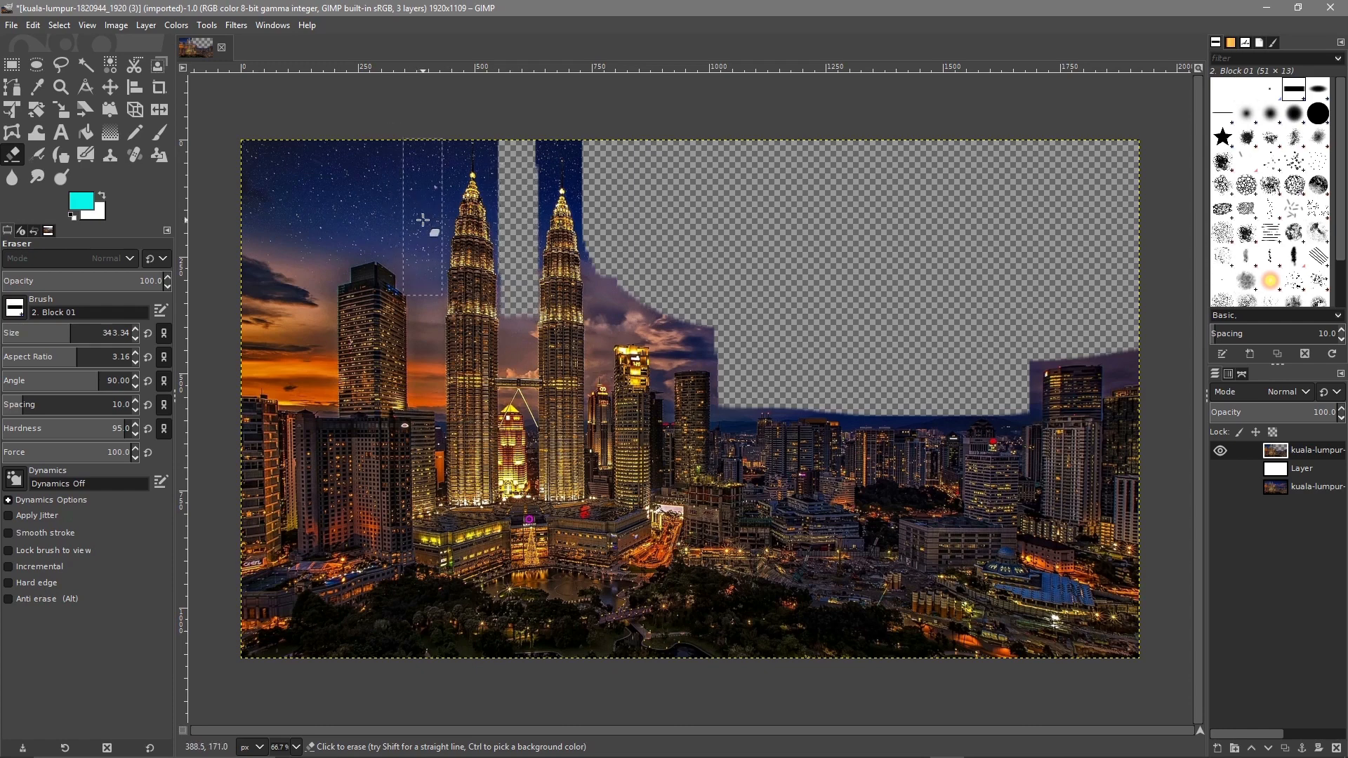
# Erase the open sky to the left of the twin towers and the sky above both spires.
pyautogui.moveTo(280, 274)
pyautogui.mouseDown()
pyautogui.moveTo(248, 220)
pyautogui.moveTo(306, 192)
pyautogui.moveTo(310, 164)
pyautogui.moveTo(425, 156)
pyautogui.mouseUp()
pyautogui.click(473, 93)
pyautogui.click(559, 94)
pyautogui.click(574, 91)
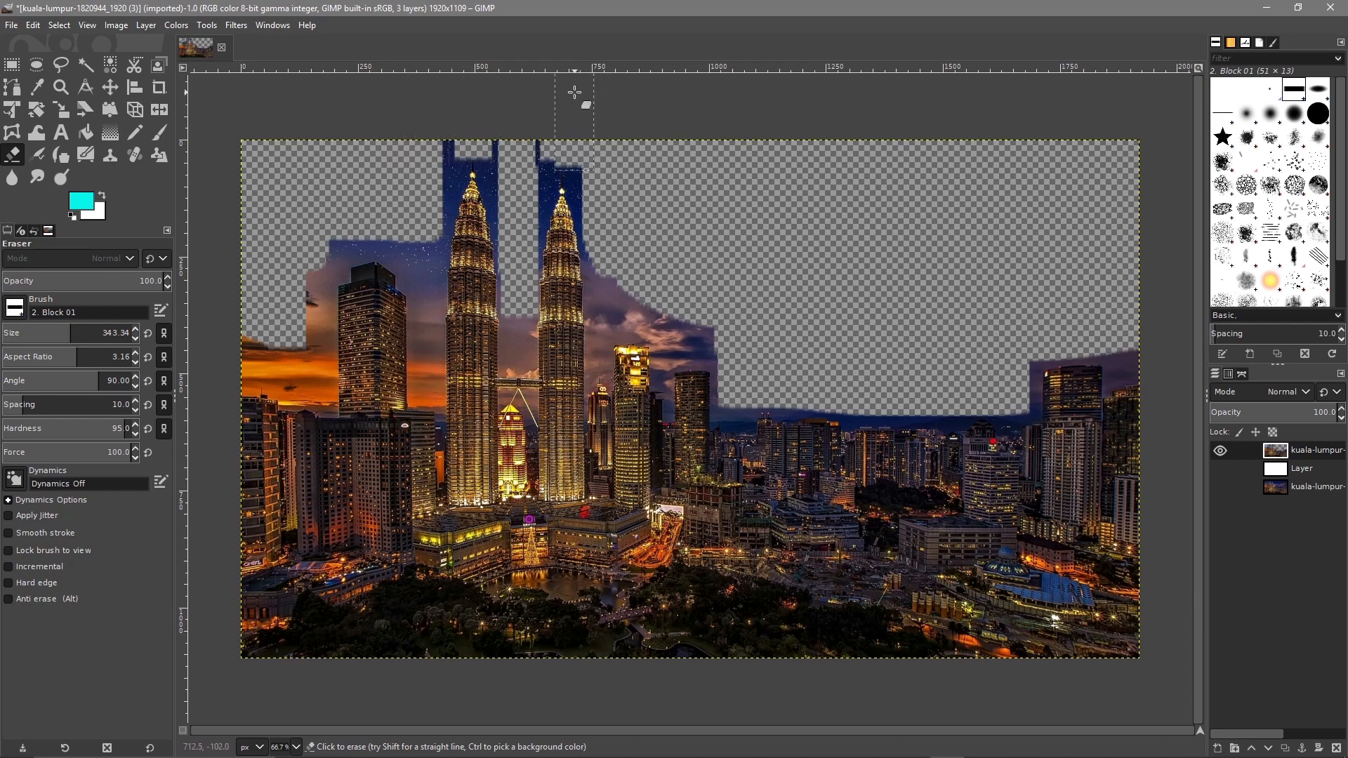
pyautogui.click(540, 92)
pyautogui.click(528, 106)
# Erase more sky close to the rooftops along the right skyline and around the office tower at the left.
pyautogui.moveTo(604, 257)
pyautogui.mouseDown()
pyautogui.moveTo(678, 264)
pyautogui.moveTo(675, 287)
pyautogui.moveTo(702, 286)
pyautogui.mouseUp()
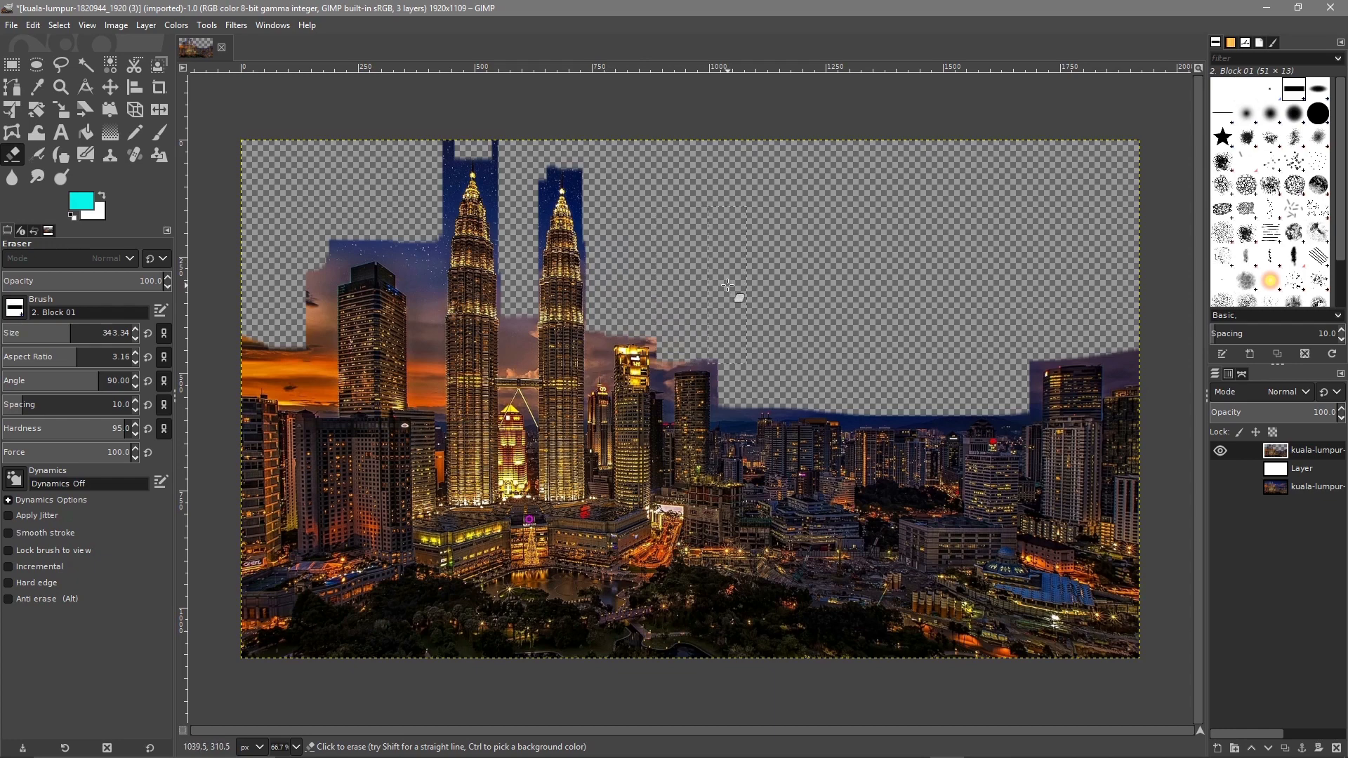
pyautogui.moveTo(737, 340)
pyautogui.mouseDown()
pyautogui.moveTo(878, 361)
pyautogui.moveTo(1012, 344)
pyautogui.moveTo(1068, 289)
pyautogui.moveTo(1124, 289)
pyautogui.moveTo(1126, 309)
pyautogui.moveTo(1118, 302)
pyautogui.mouseUp()
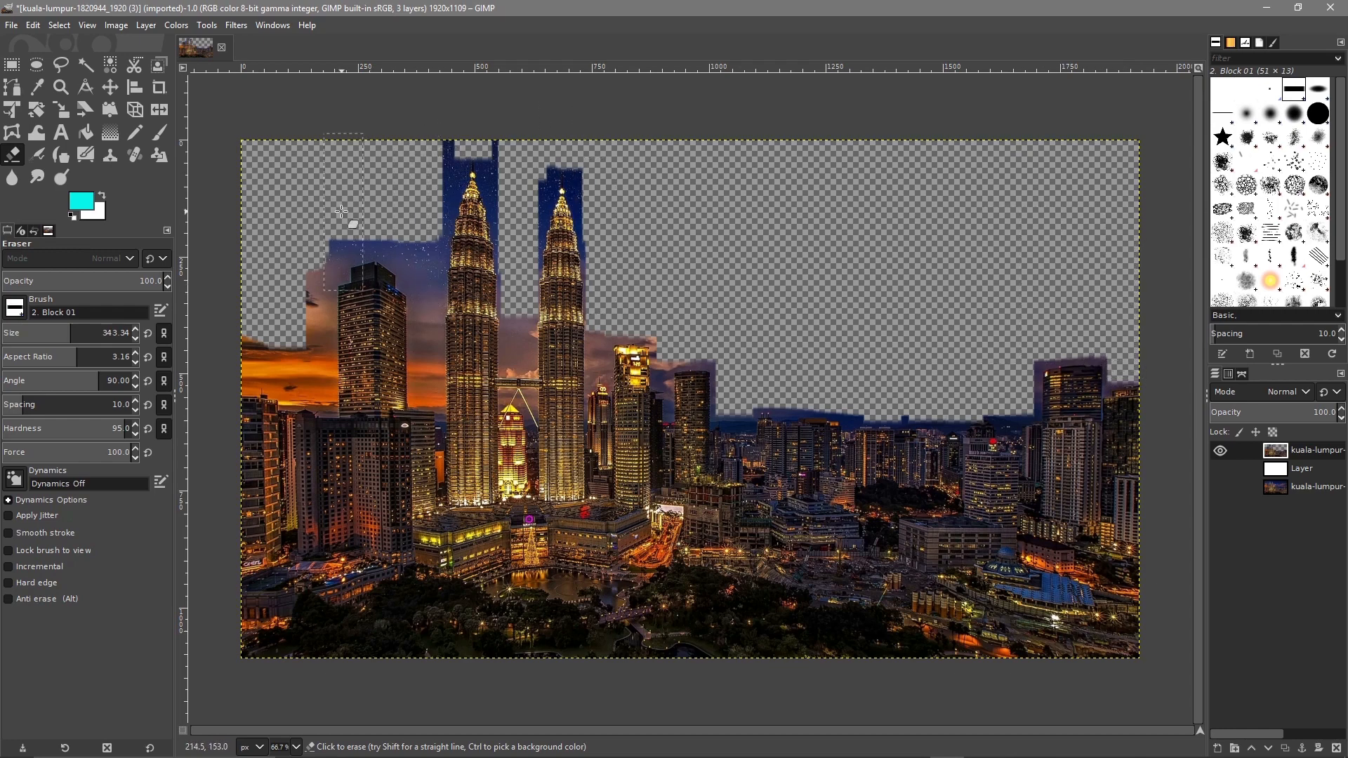
pyautogui.moveTo(363, 178)
pyautogui.mouseDown()
pyautogui.moveTo(319, 179)
pyautogui.moveTo(306, 239)
pyautogui.moveTo(316, 322)
pyautogui.moveTo(253, 313)
pyautogui.mouseUp()
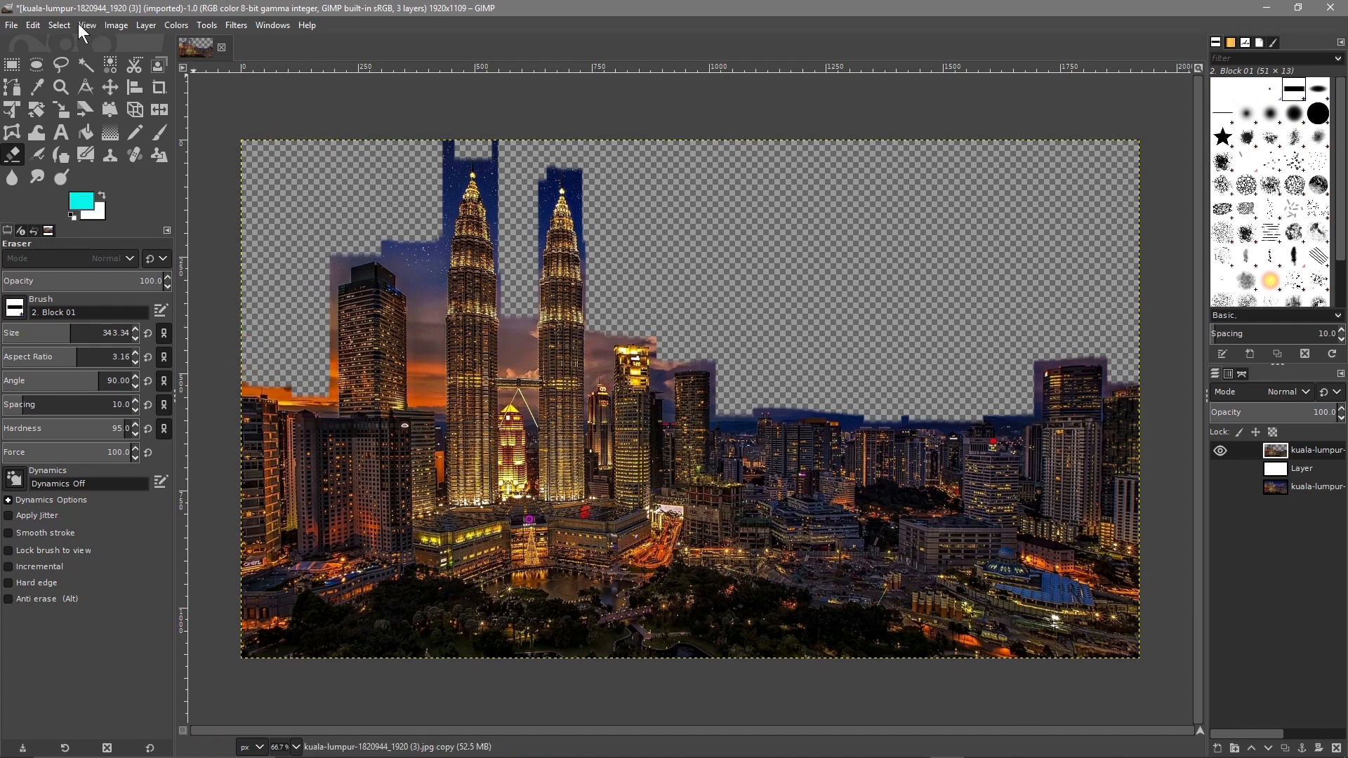
# Save the image as city-01.xcf in the DaVinci Resolve - Add Video Sky to Still Image folder.
pyautogui.click(12, 25)
pyautogui.click(37, 184)
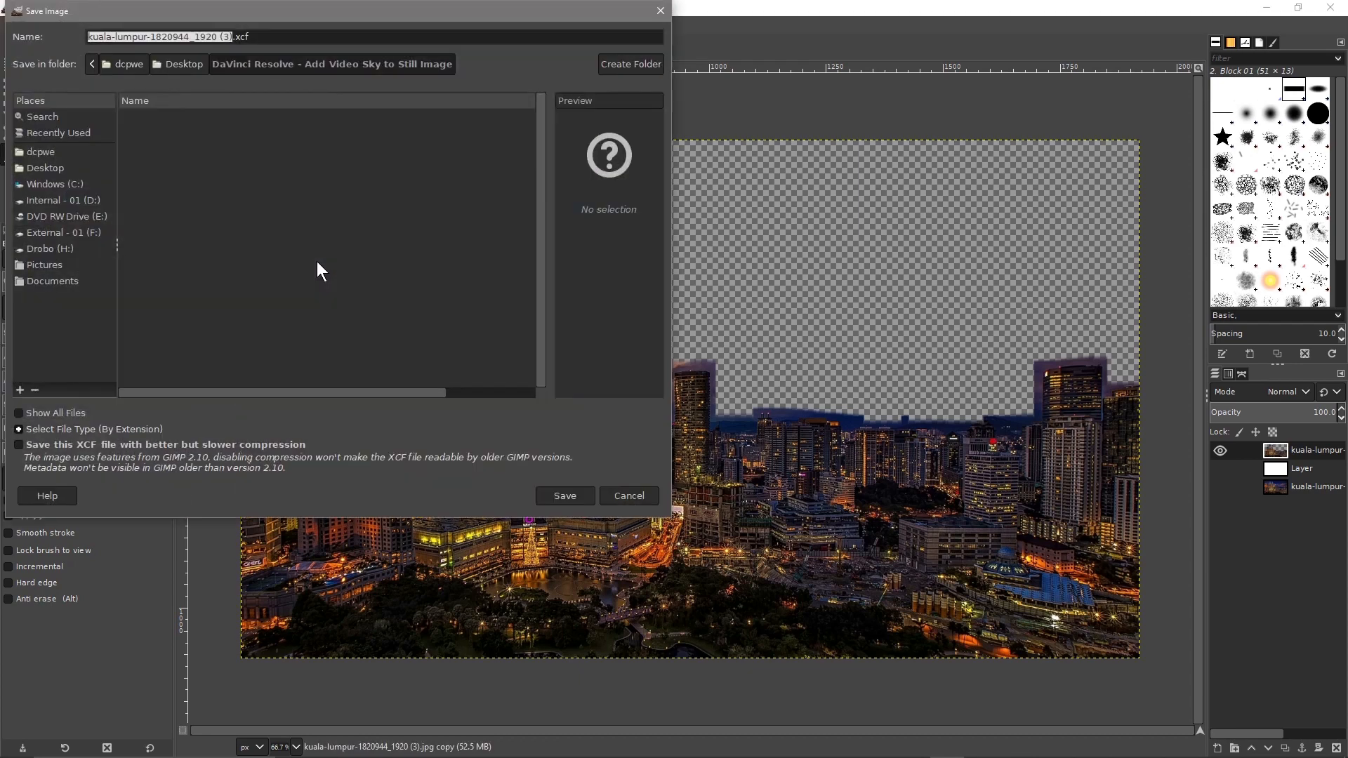
pyautogui.click(211, 36)
pyautogui.moveTo(231, 34); pyautogui.dragTo(2, 33)
pyautogui.write('city-01')
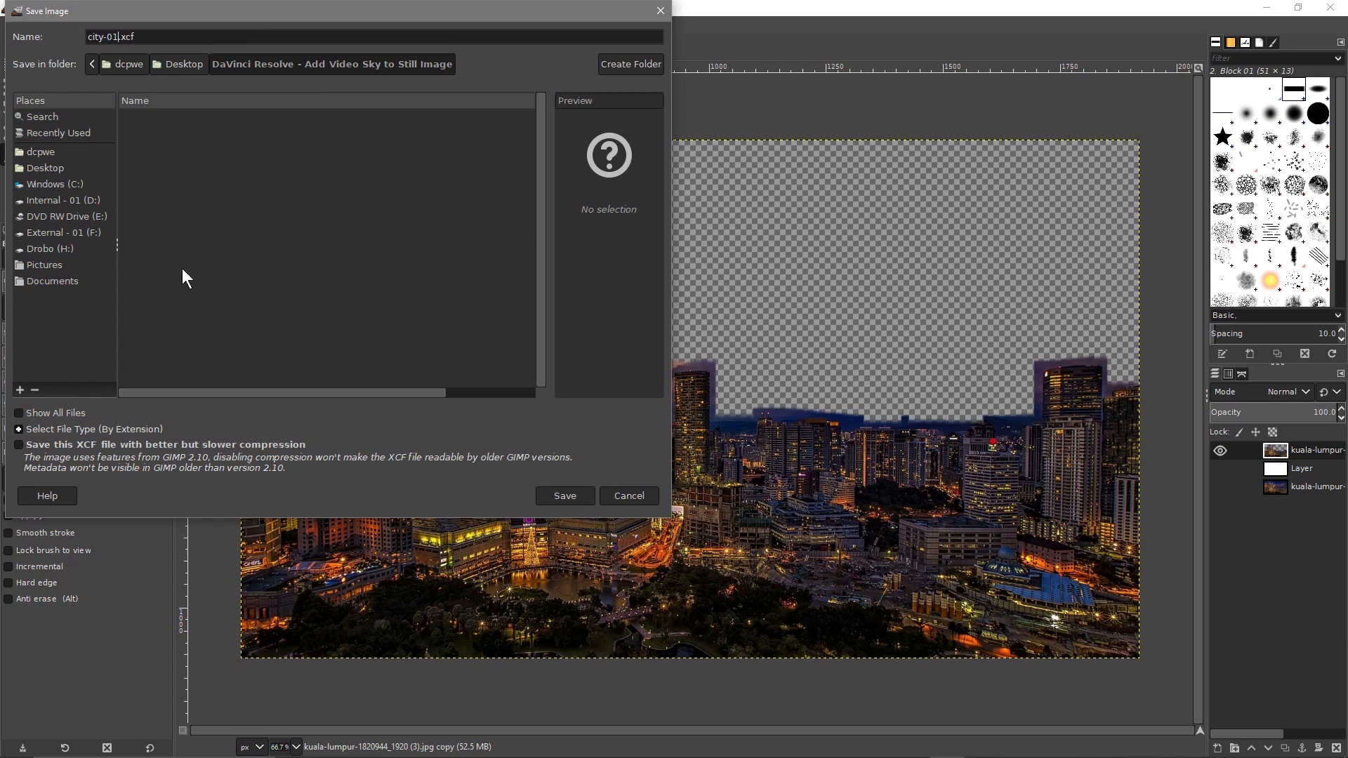
pyautogui.click(562, 495)
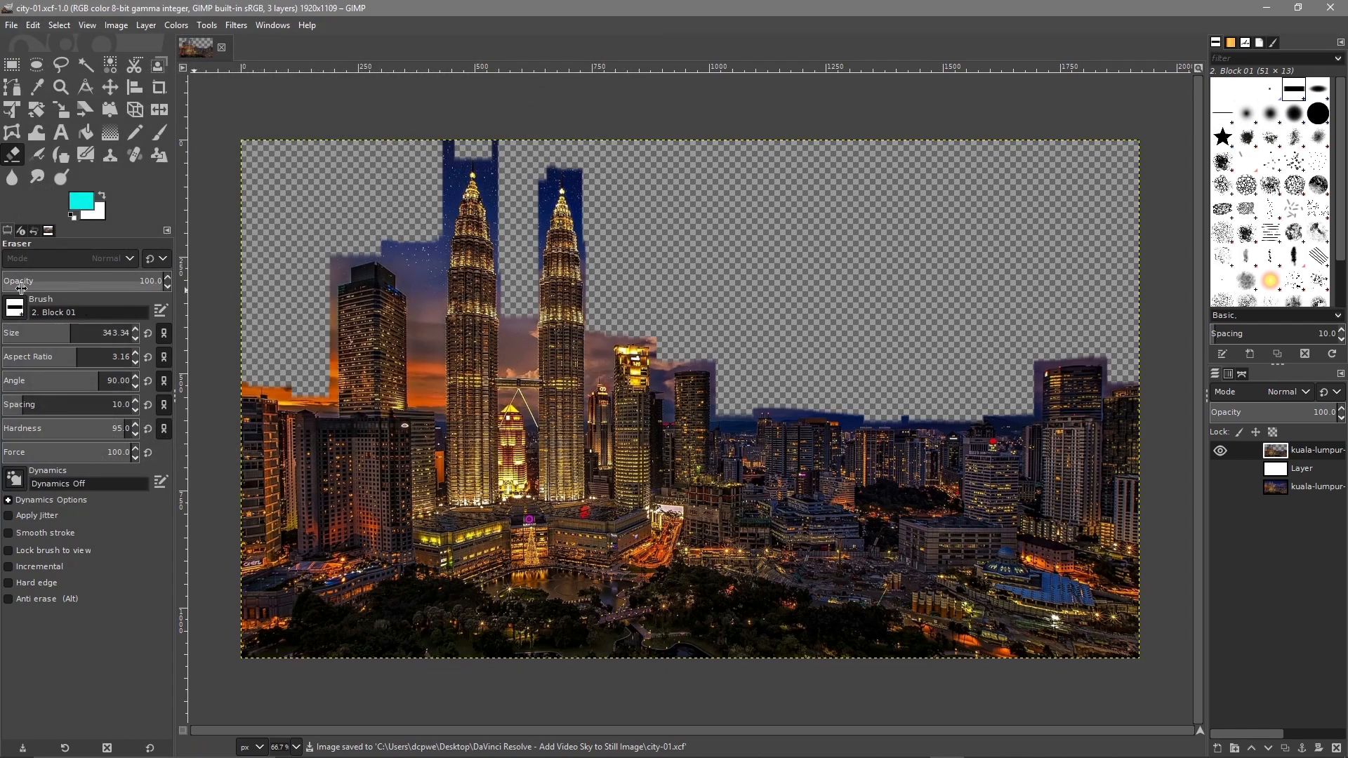
# Reduce the Eraser brush size to about 238.
pyautogui.moveTo(70, 329); pyautogui.dragTo(56, 329)
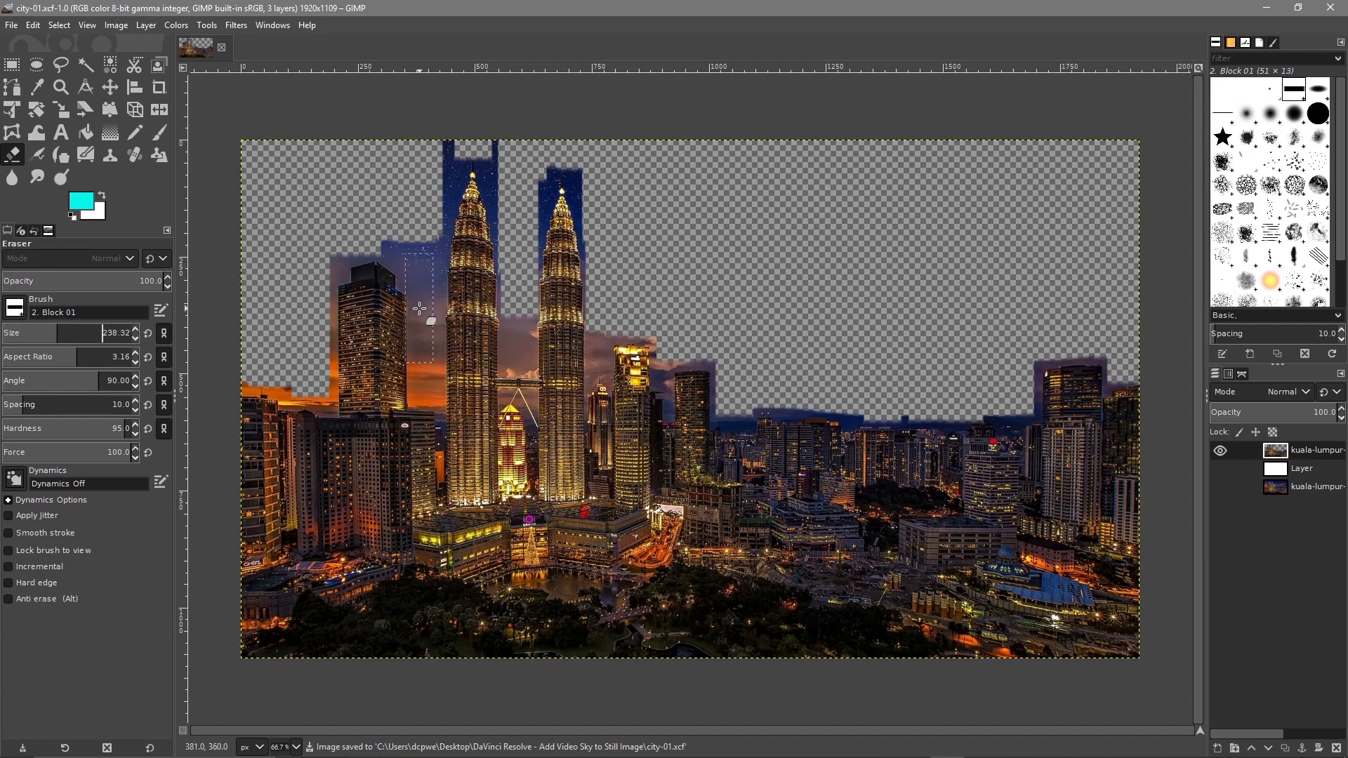
pyautogui.scroll(3, 278, 314)
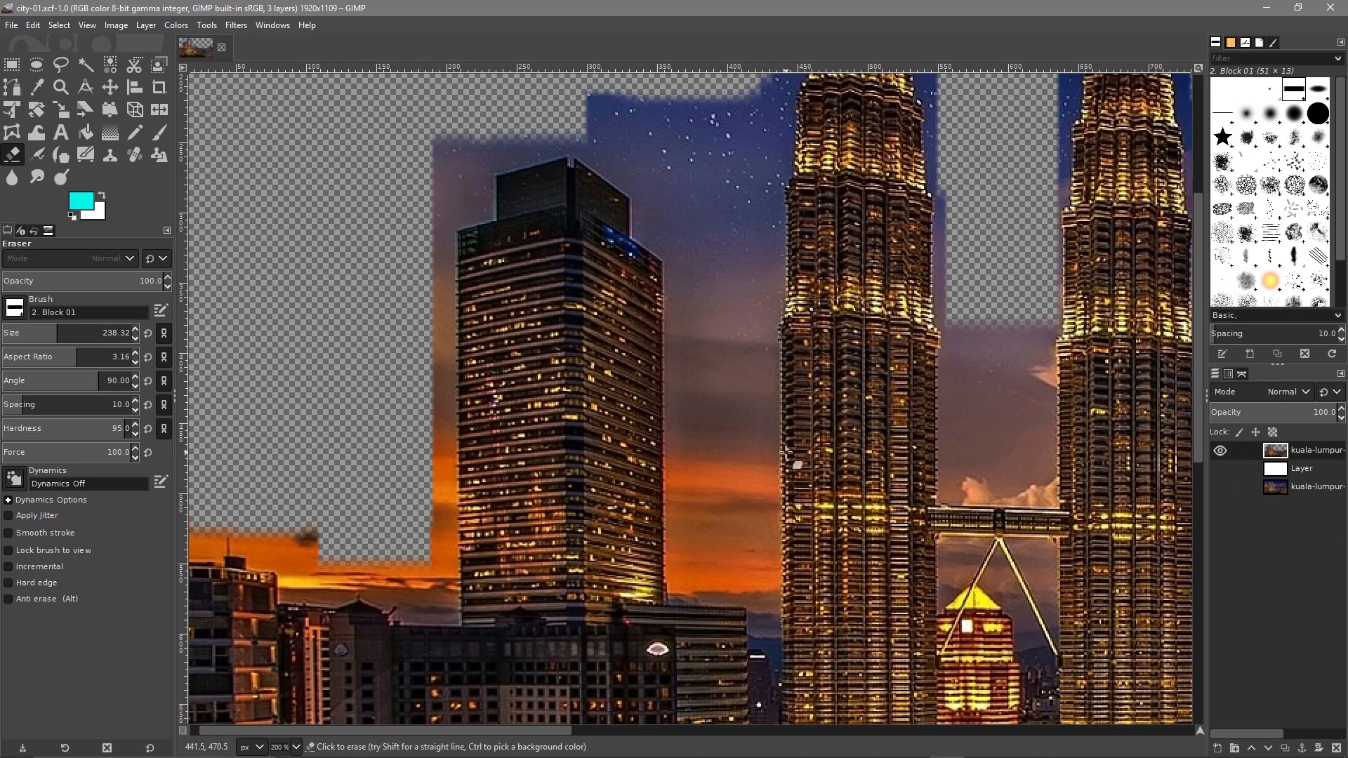
pyautogui.scroll(-4, 791, 412)
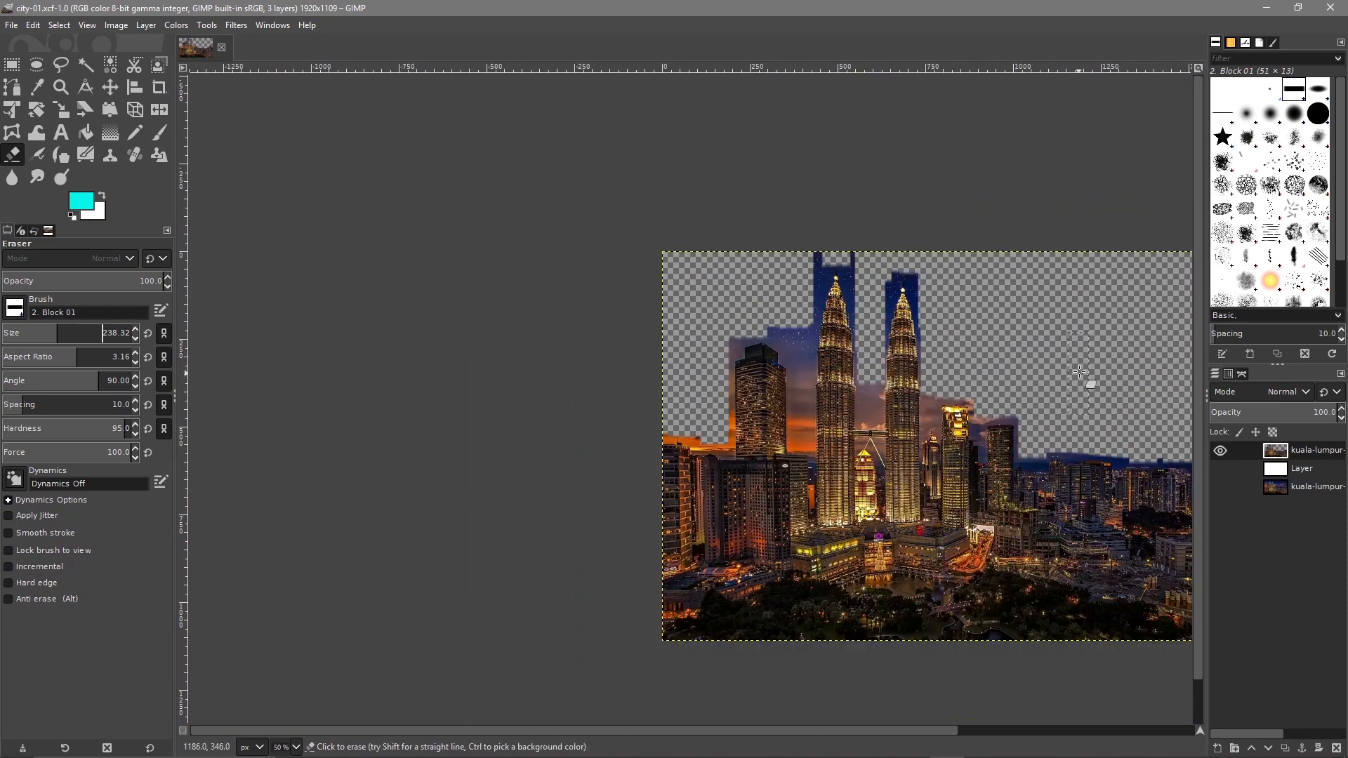
pyautogui.scroll(2, 747, 328)
pyautogui.scroll(-1, 748, 328)
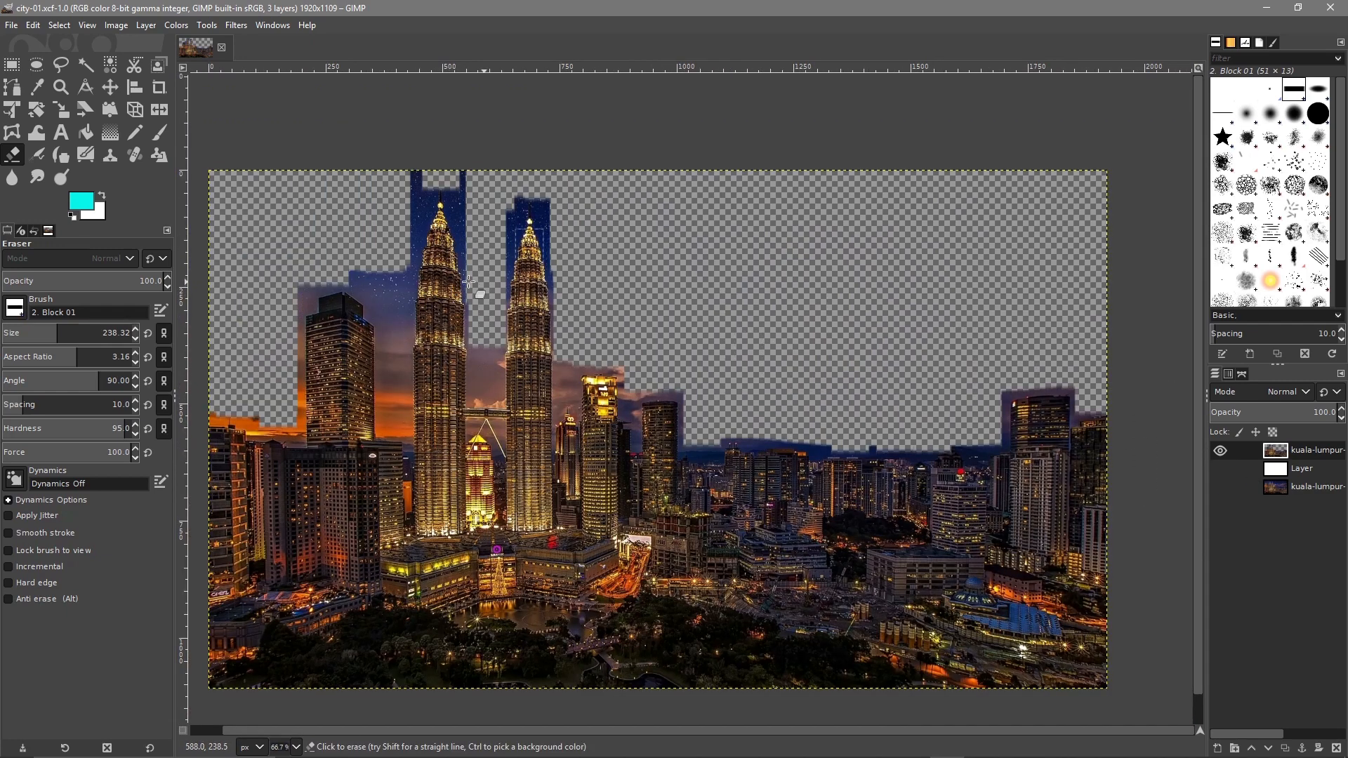
# Make the white layer visible behind the partly erased city layer.
pyautogui.click(1220, 469)
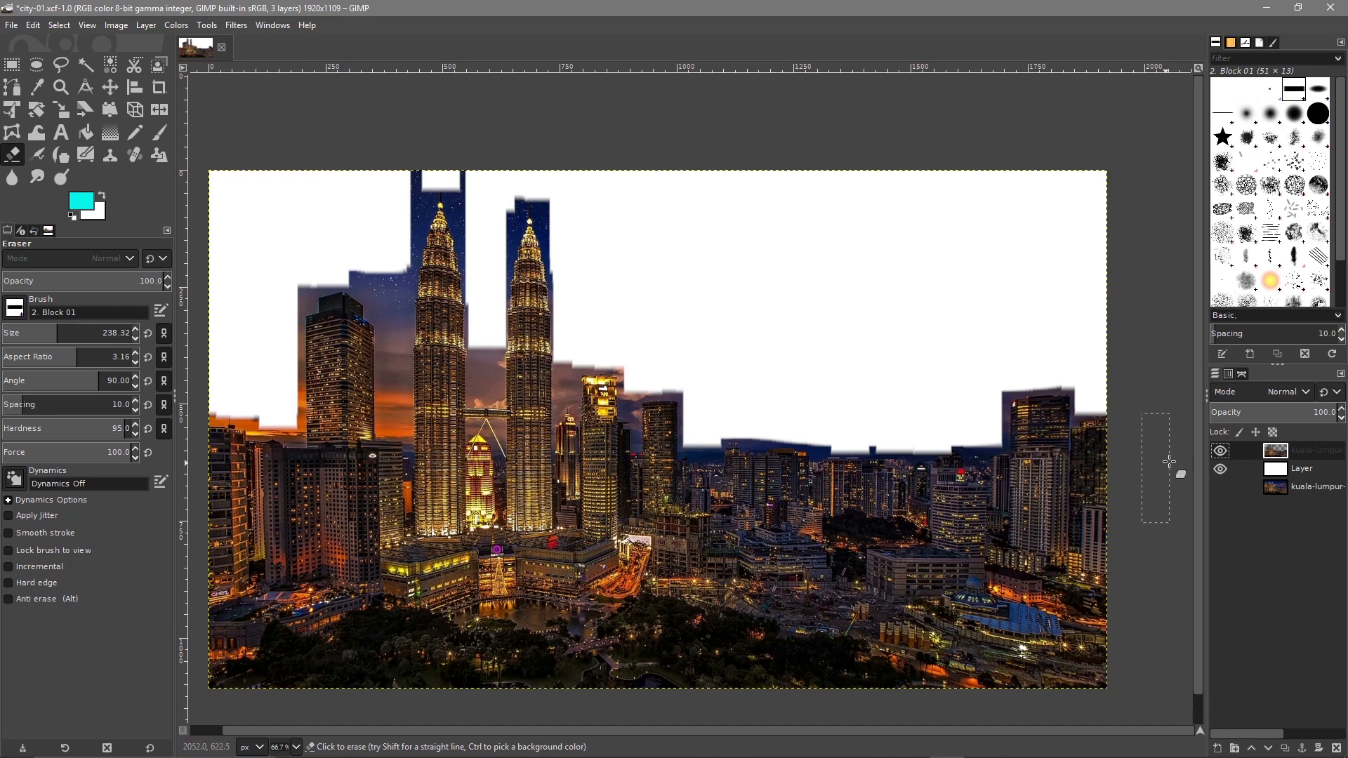
pyautogui.click(1219, 468)
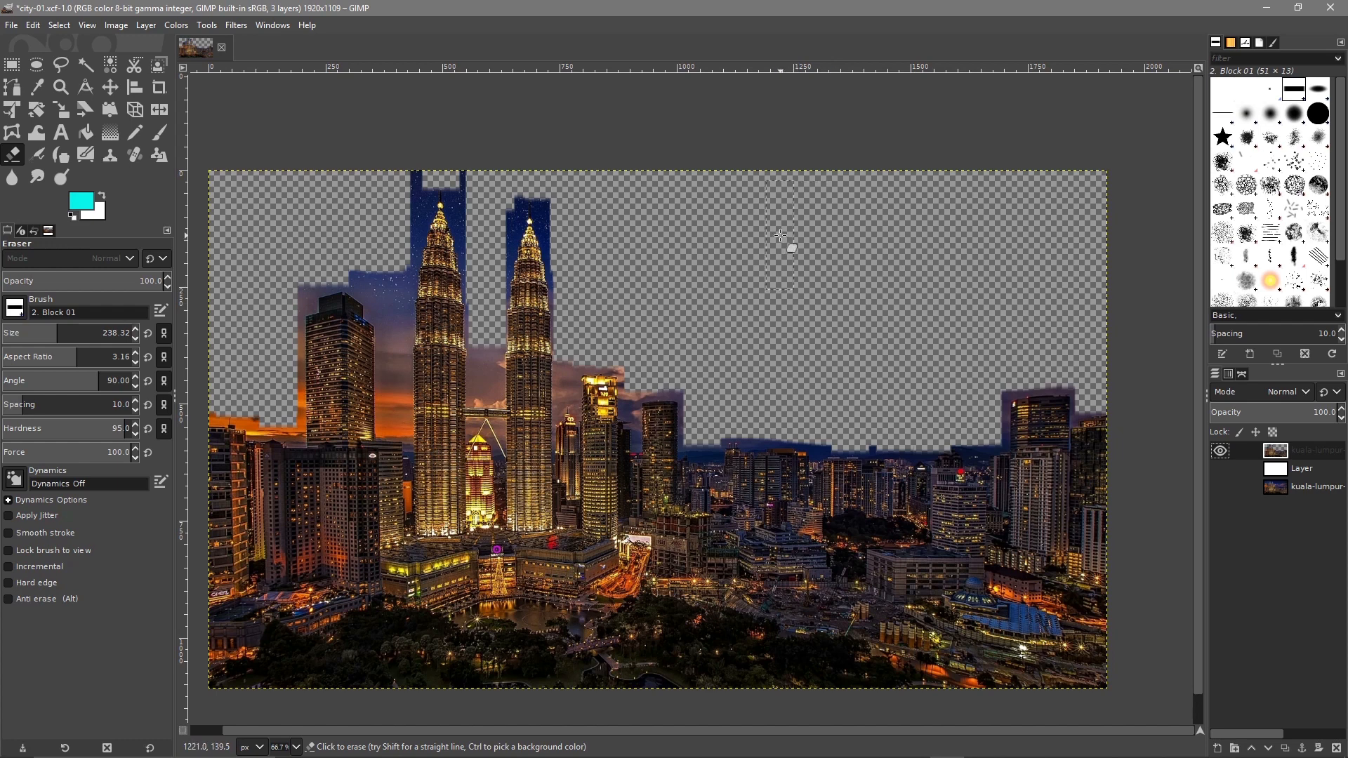
pyautogui.click(1221, 467)
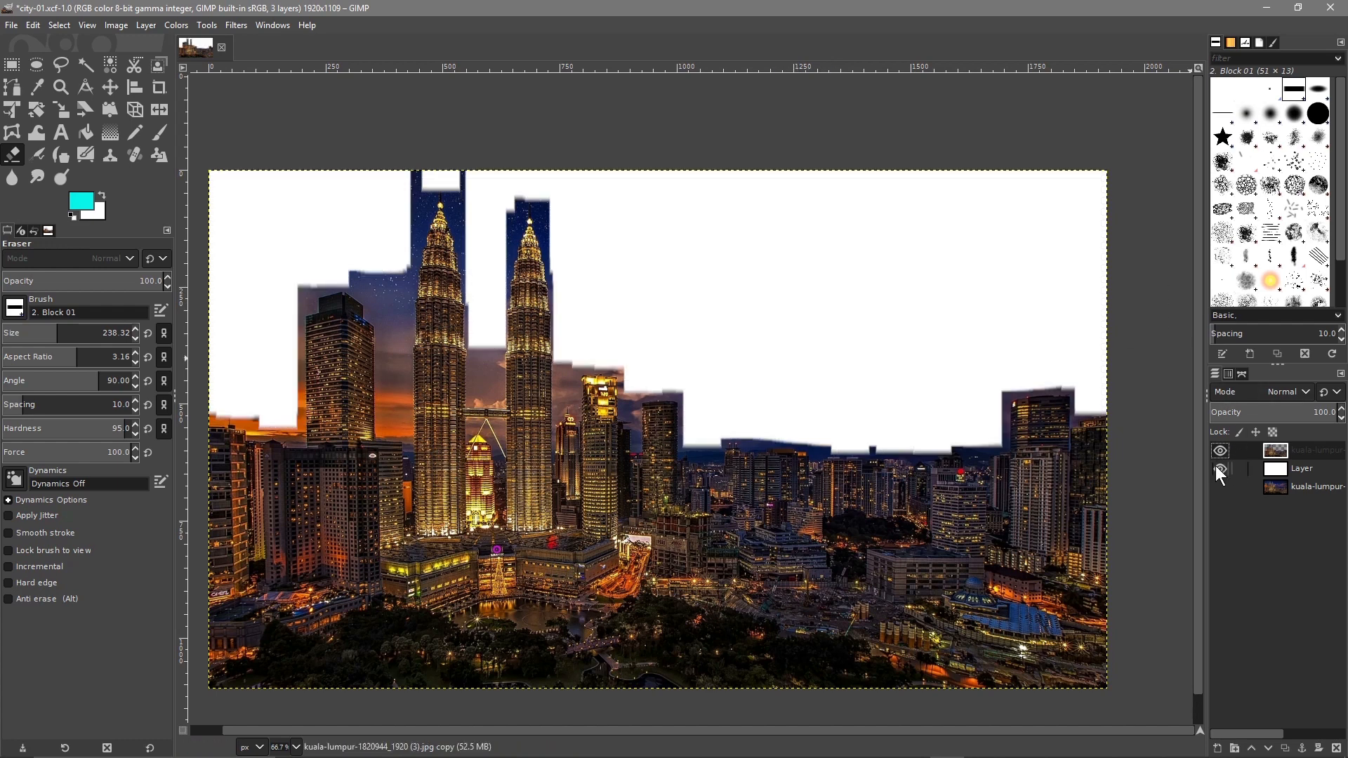
pyautogui.click(1282, 465)
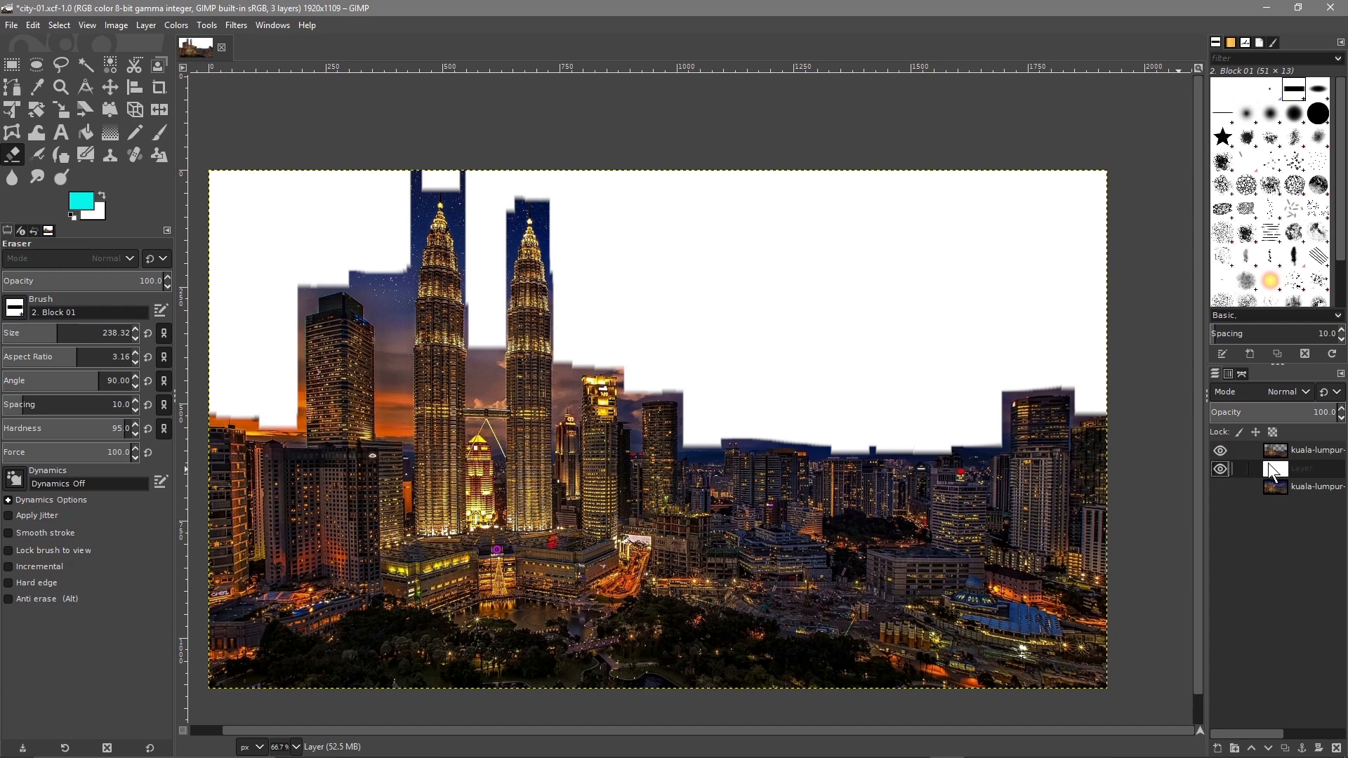
pyautogui.click(860, 267)
pyautogui.click(780, 268)
pyautogui.click(902, 287)
pyautogui.click(971, 271)
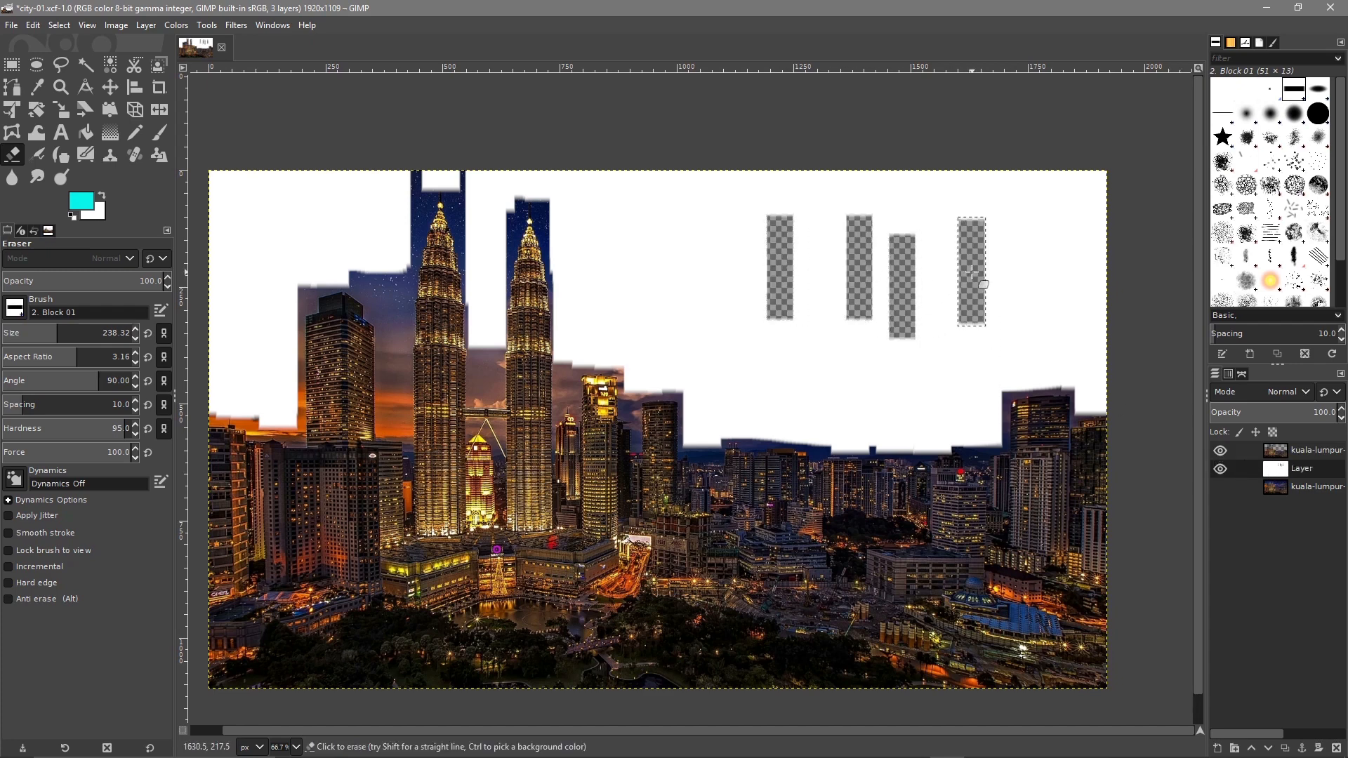
pyautogui.hotkey('ctrl', 'z')
pyautogui.hotkey('ctrl', 'z')
pyautogui.hotkey('ctrl', 'z')
pyautogui.hotkey('ctrl', 'z')
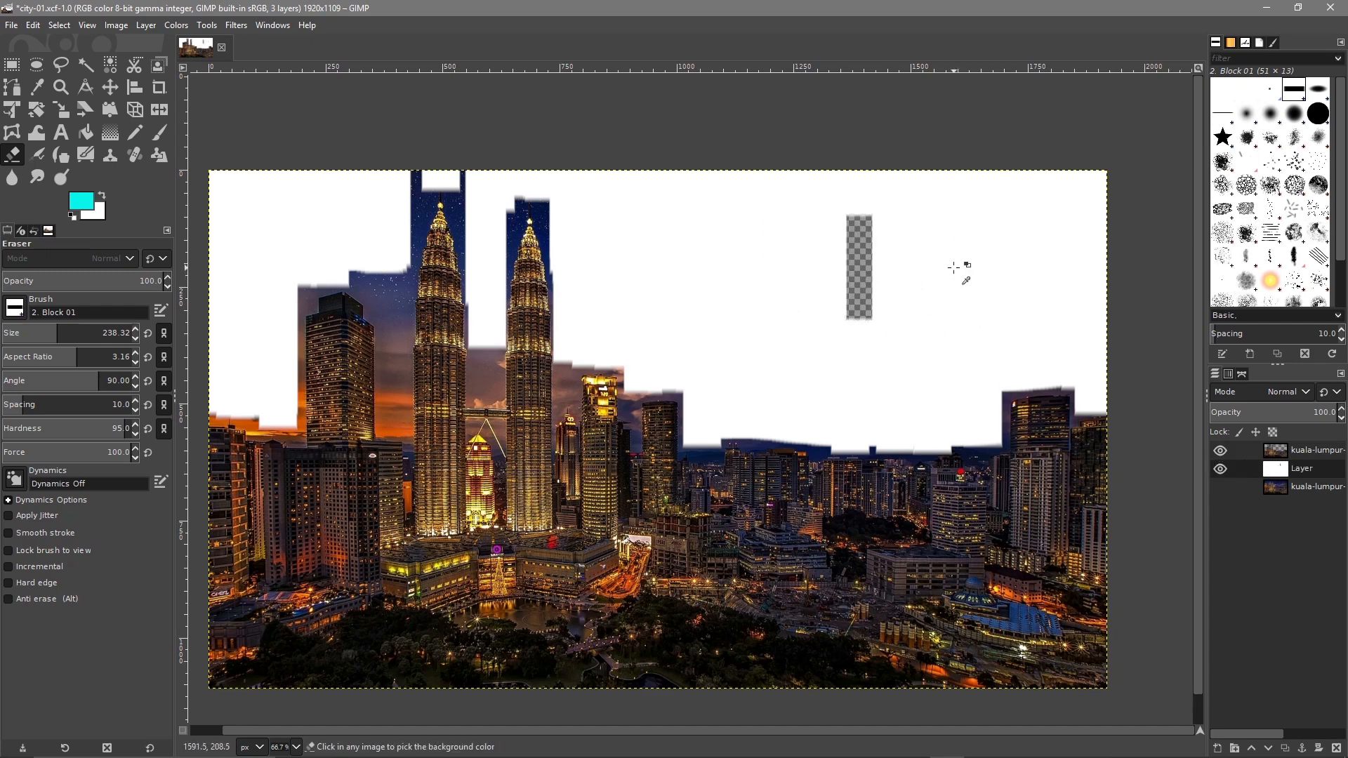
pyautogui.click(1306, 453)
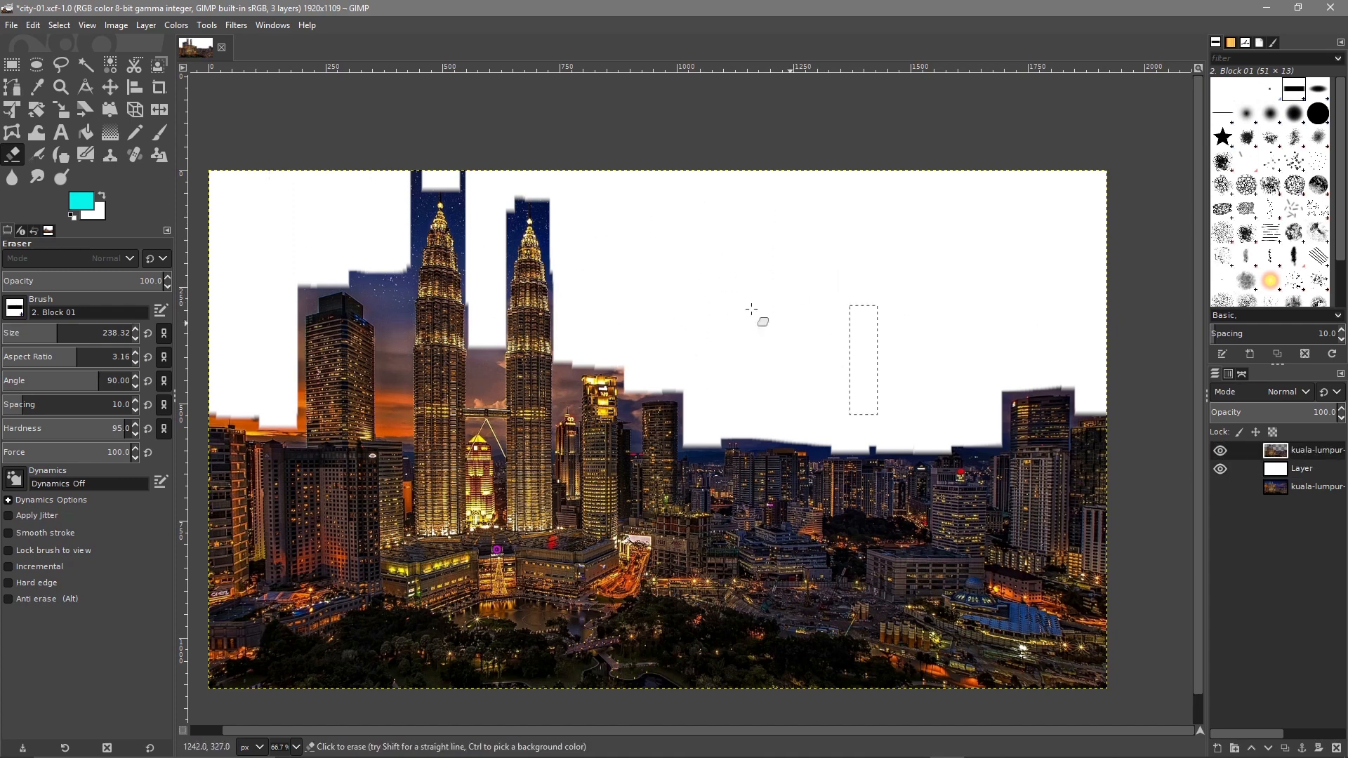
# Erase the remaining sky above the far-left rooftops and up to the left edge of the tall office tower.
pyautogui.hscroll(-5, 388, 347)
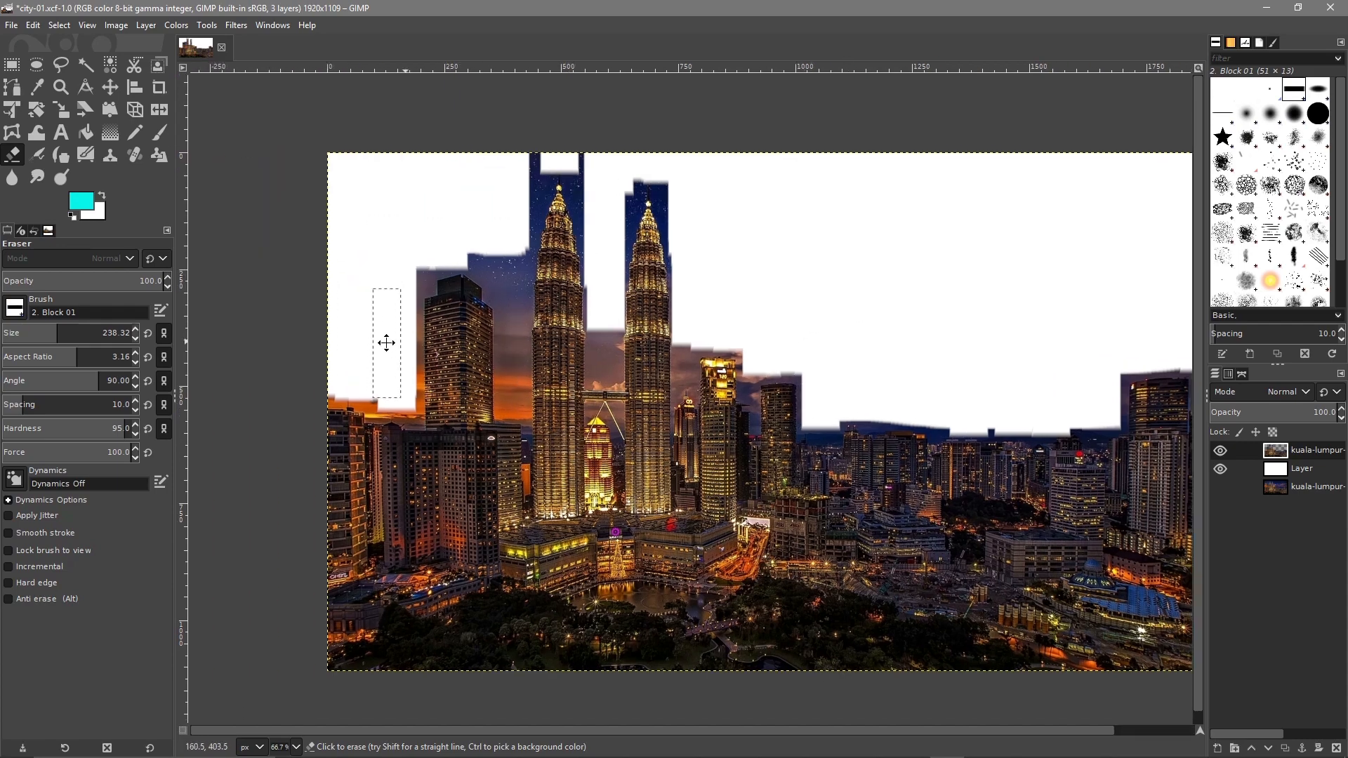
pyautogui.scroll(-1, 492, 355)
pyautogui.moveTo(671, 310); pyautogui.dragTo(355, 371)
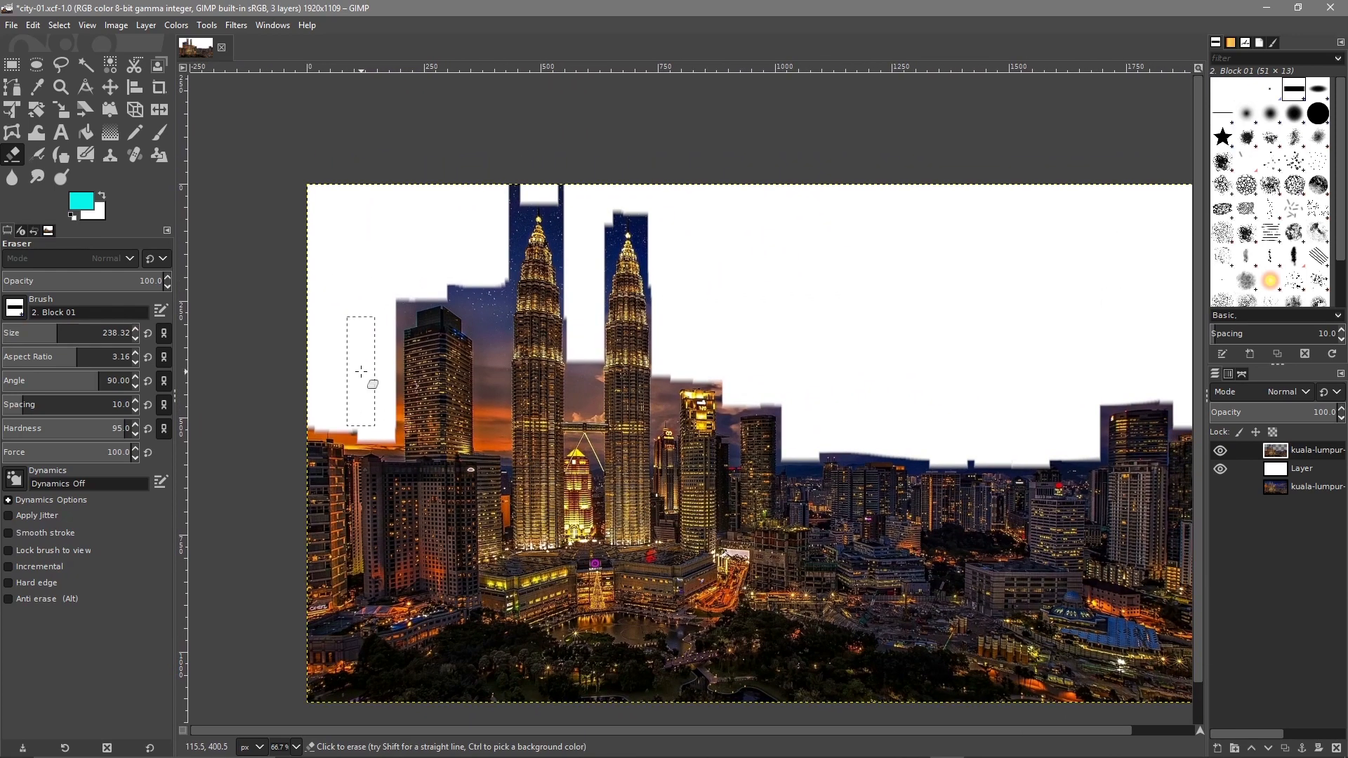
pyautogui.scroll(-2, 361, 371)
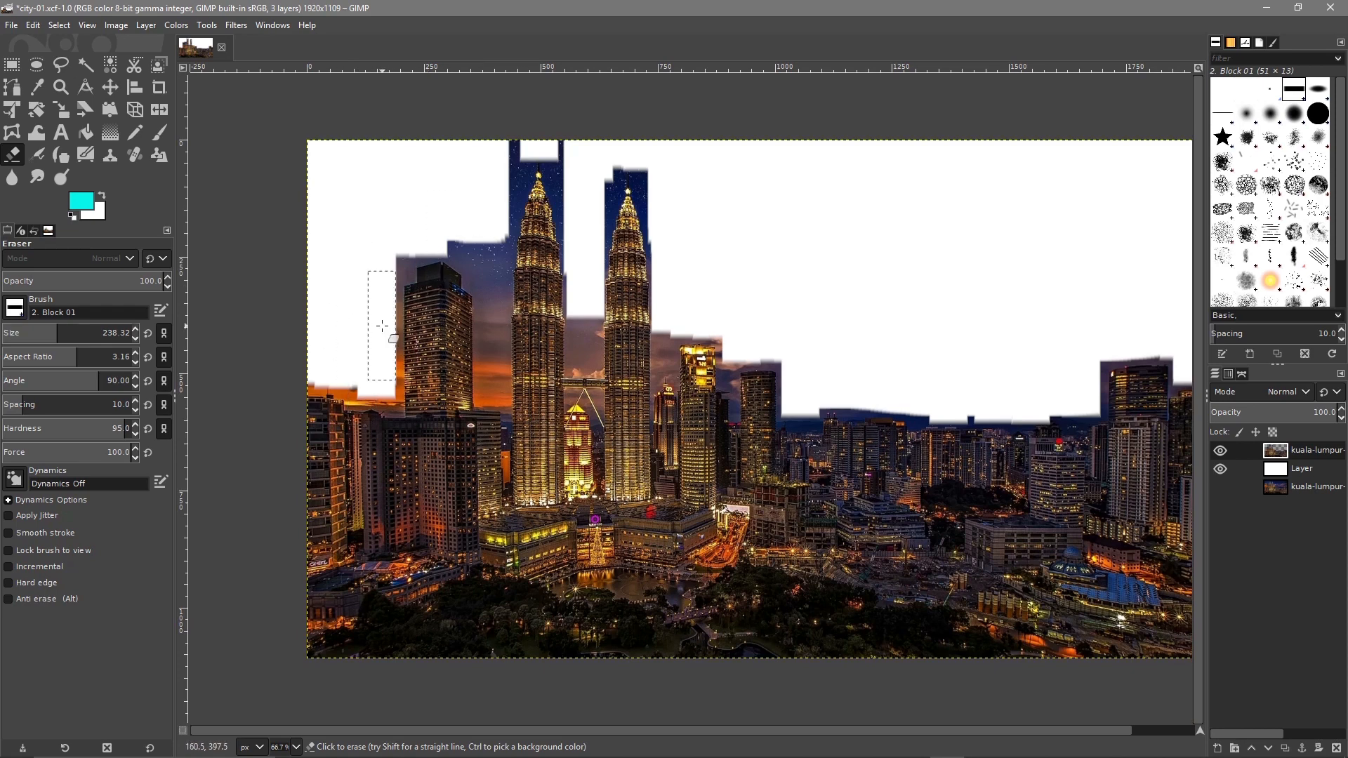
pyautogui.moveTo(370, 304)
pyautogui.mouseDown()
pyautogui.moveTo(585, 294)
pyautogui.moveTo(431, 320)
pyautogui.mouseUp()
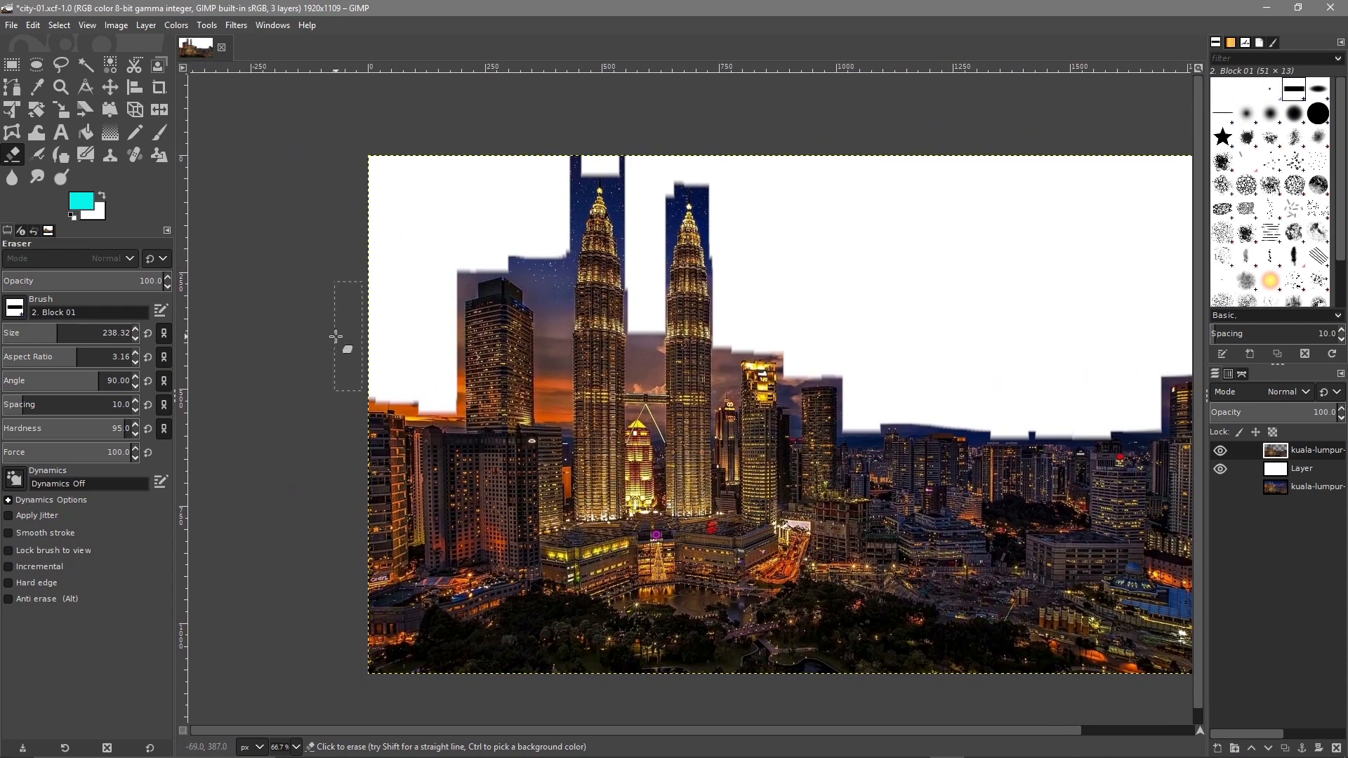
pyautogui.press('ctrl')
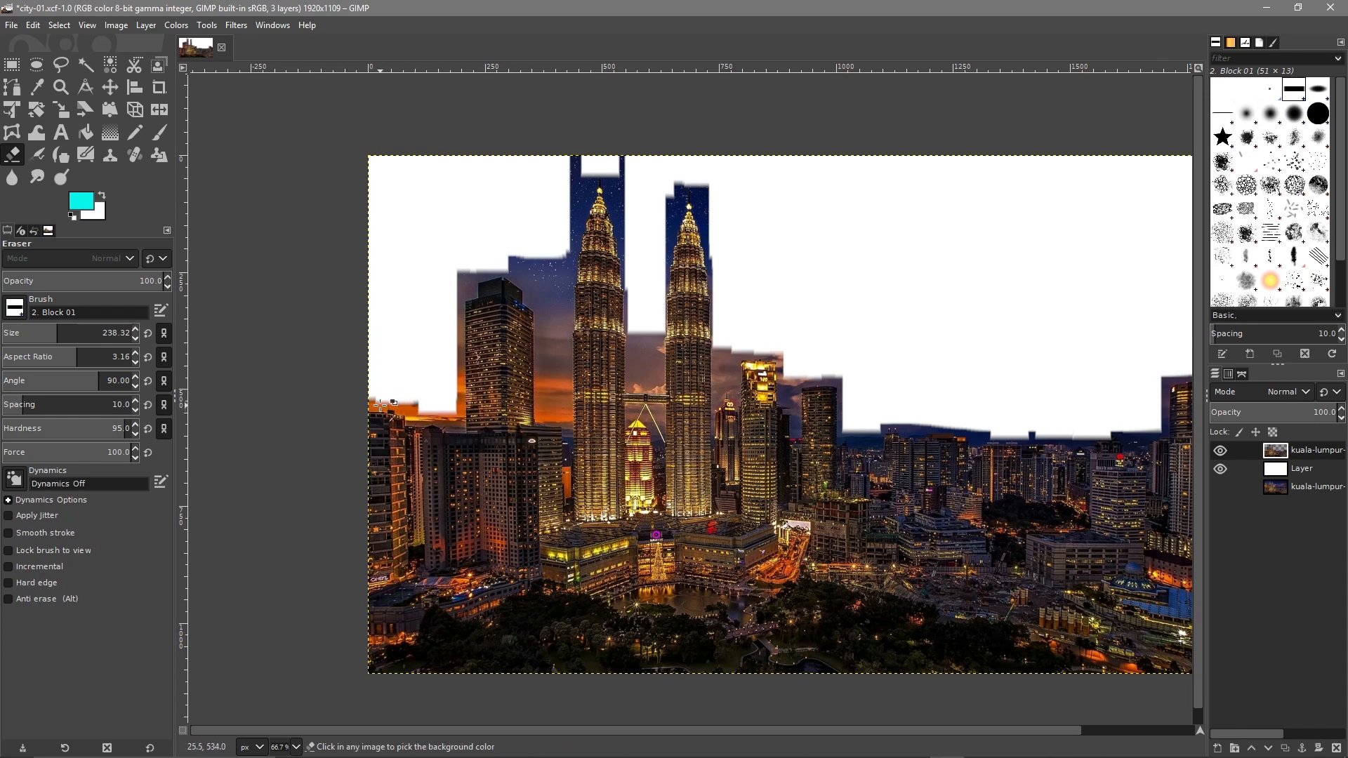
pyautogui.scroll(5, 380, 405)
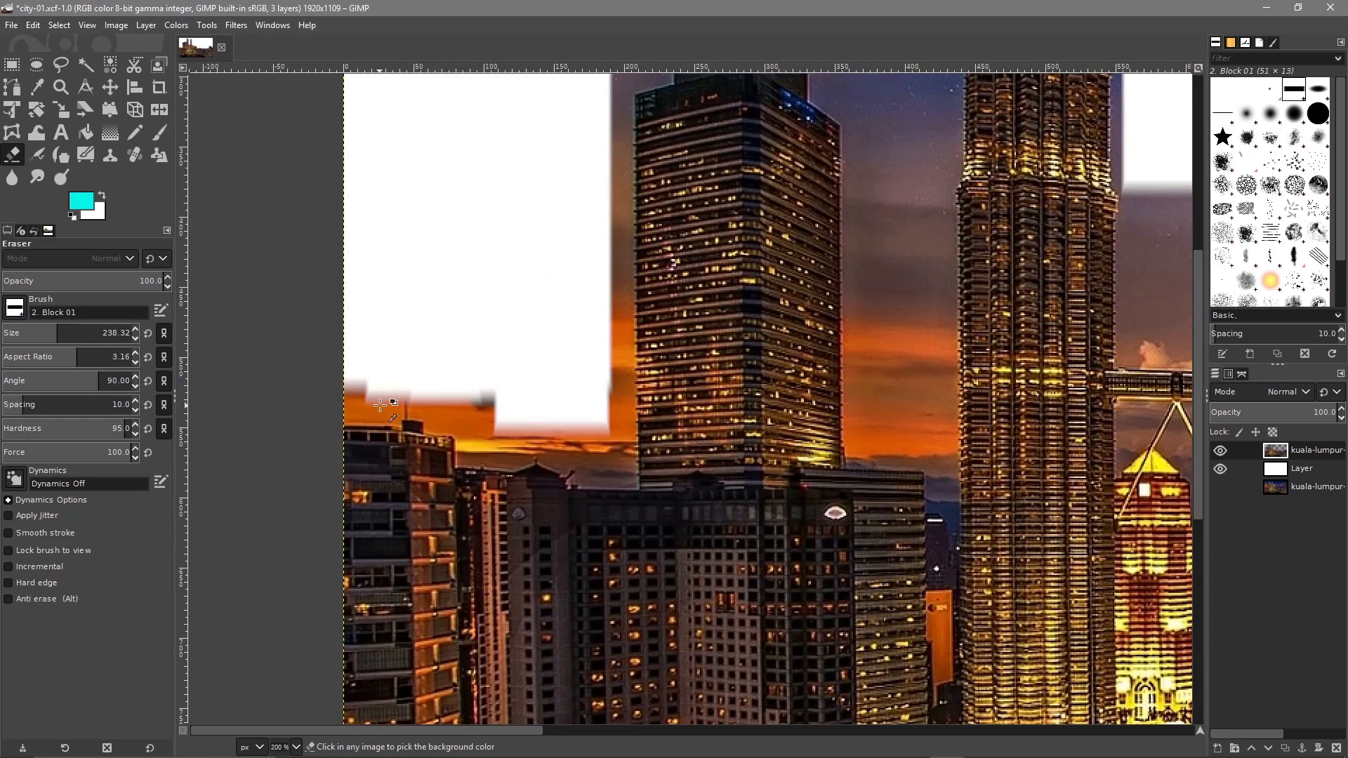
pyautogui.scroll(-2, 379, 406)
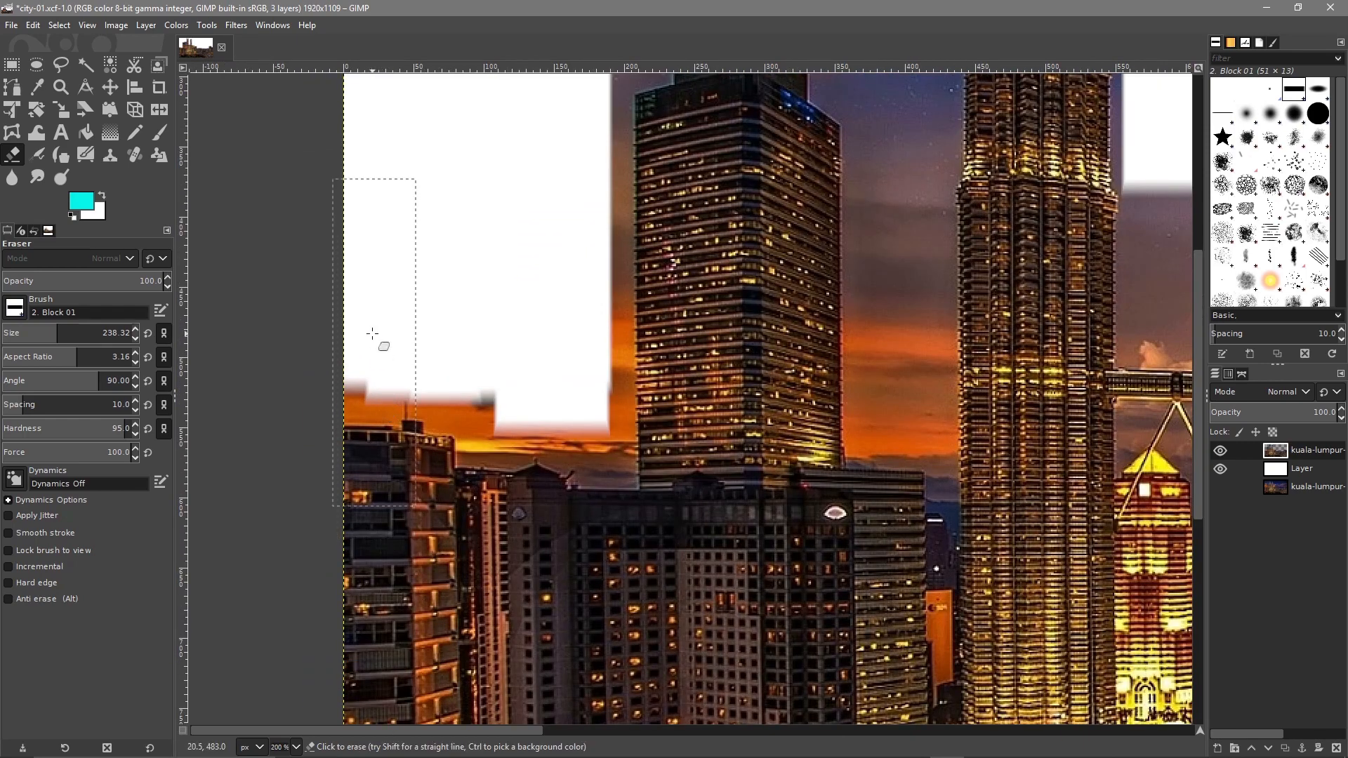
pyautogui.moveTo(364, 258); pyautogui.dragTo(362, 271)
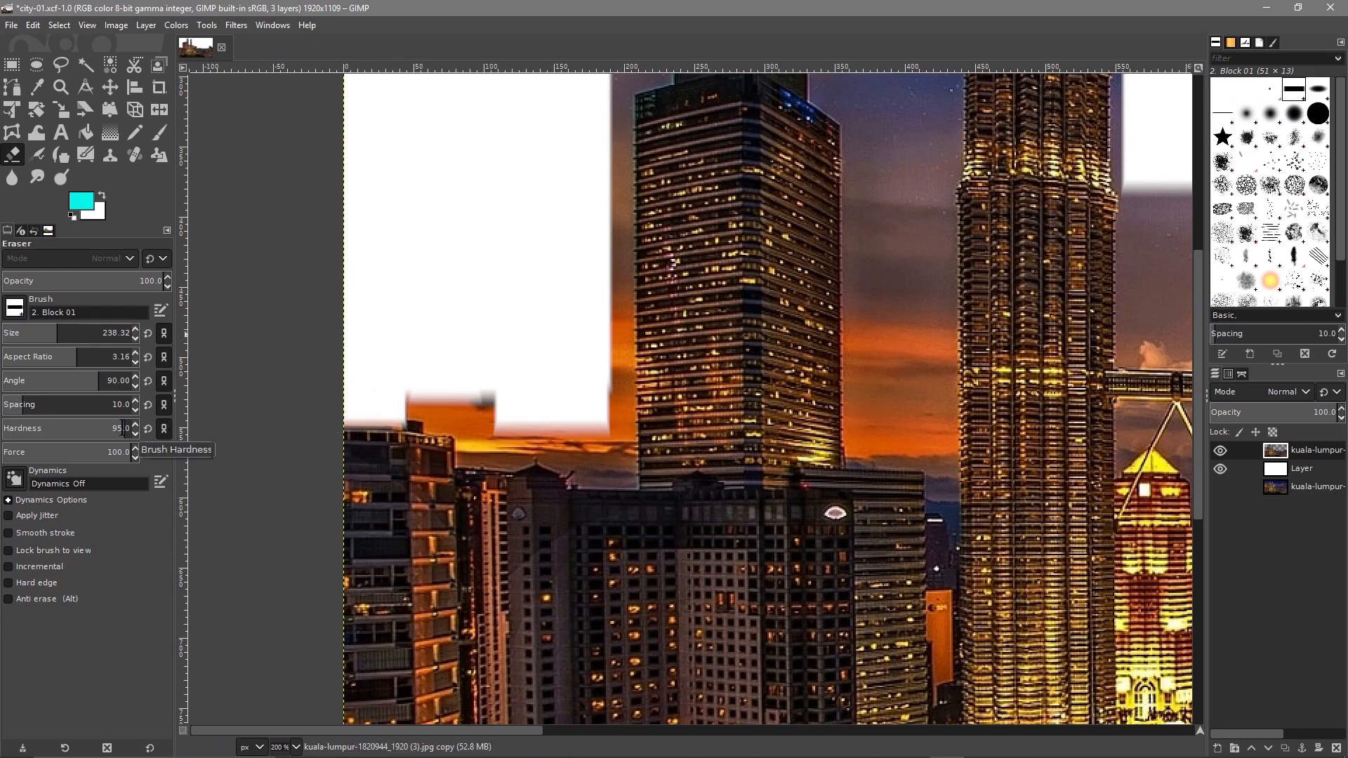
pyautogui.moveTo(371, 269)
pyautogui.mouseDown()
pyautogui.moveTo(479, 273)
pyautogui.moveTo(360, 266)
pyautogui.moveTo(504, 273)
pyautogui.moveTo(495, 304)
pyautogui.moveTo(435, 265)
pyautogui.moveTo(594, 299)
pyautogui.moveTo(591, 211)
pyautogui.moveTo(583, 241)
pyautogui.mouseUp()
pyautogui.moveTo(563, 155)
pyautogui.mouseDown()
pyautogui.moveTo(596, 141)
pyautogui.moveTo(552, 165)
pyautogui.moveTo(634, 119)
pyautogui.moveTo(601, 218)
pyautogui.moveTo(599, 272)
pyautogui.mouseUp()
pyautogui.click(595, 288)
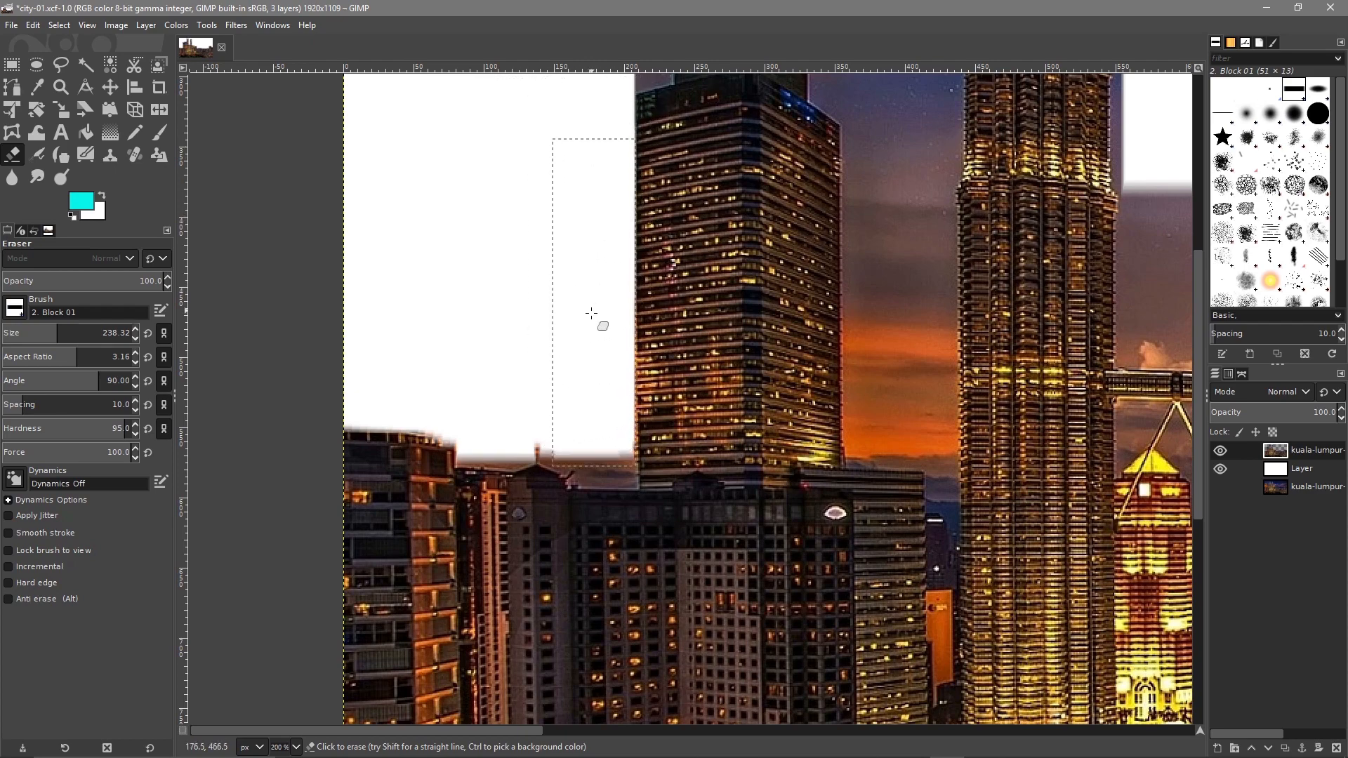
# Erase the sky between the tall office tower and the left twin tower, down to the lower rooftops.
pyautogui.click(883, 271)
pyautogui.click(912, 278)
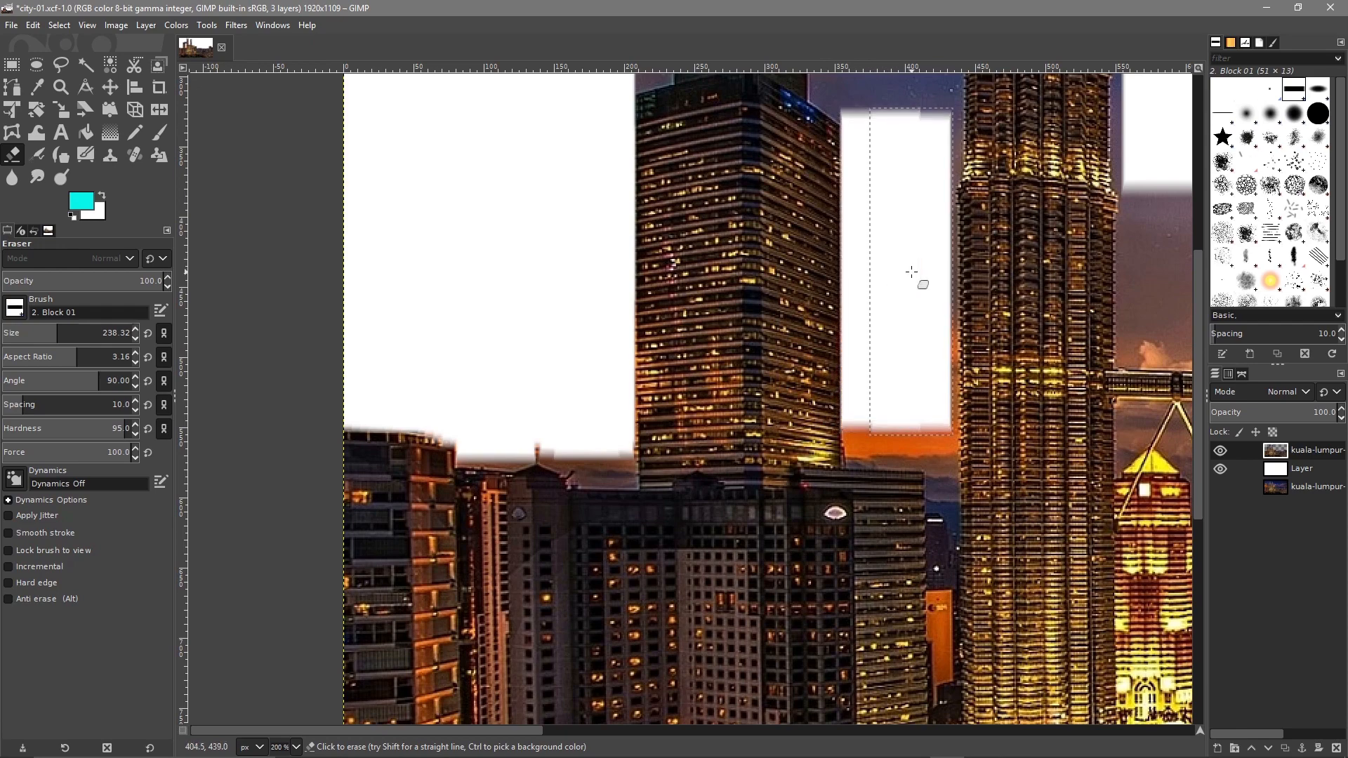
pyautogui.click(917, 284)
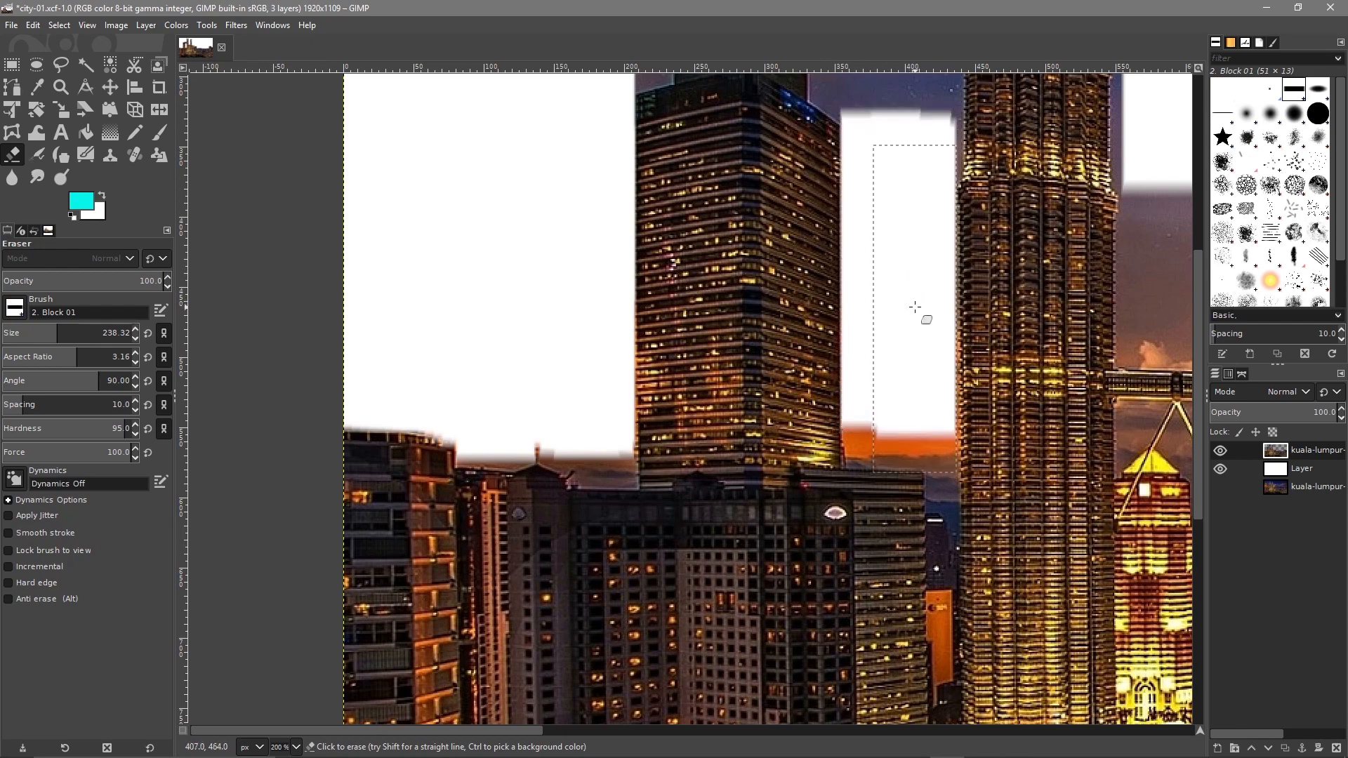
pyautogui.click(913, 311)
pyautogui.click(894, 307)
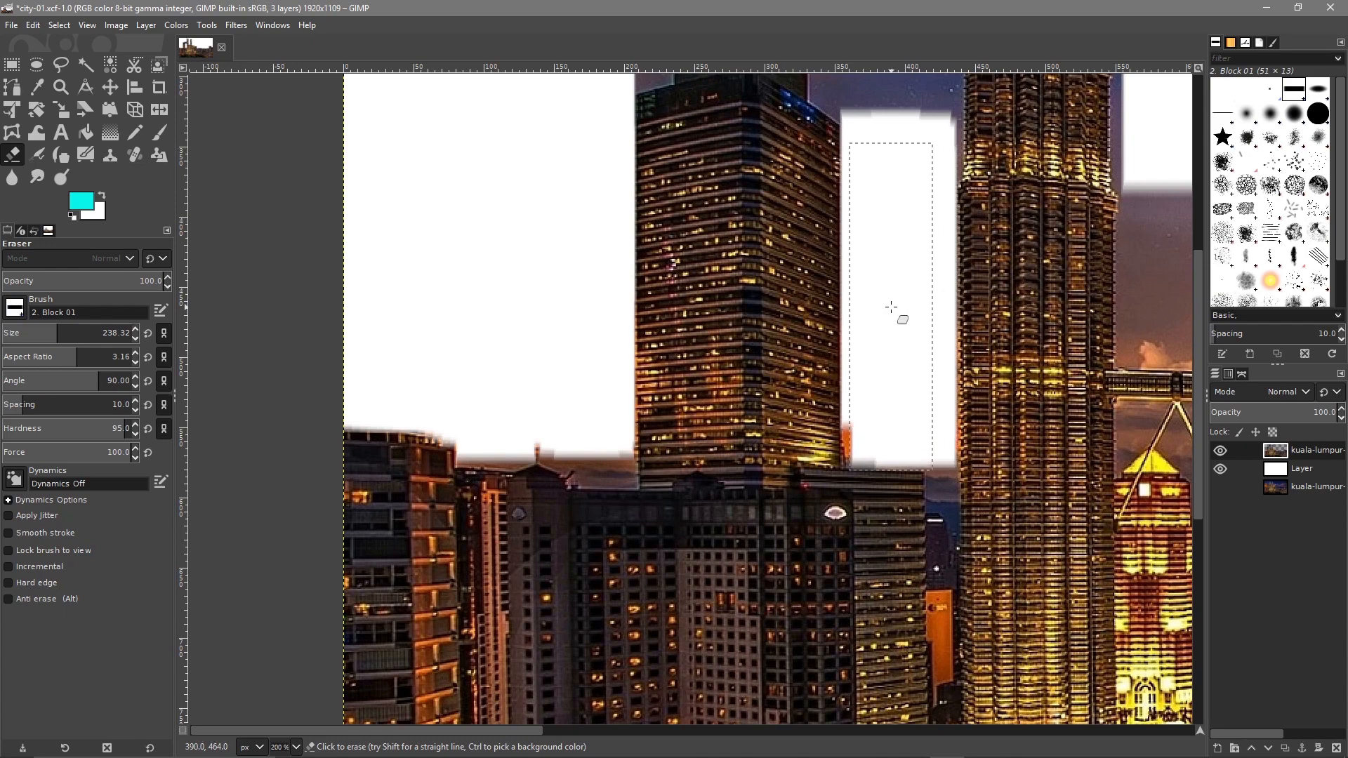
pyautogui.click(880, 307)
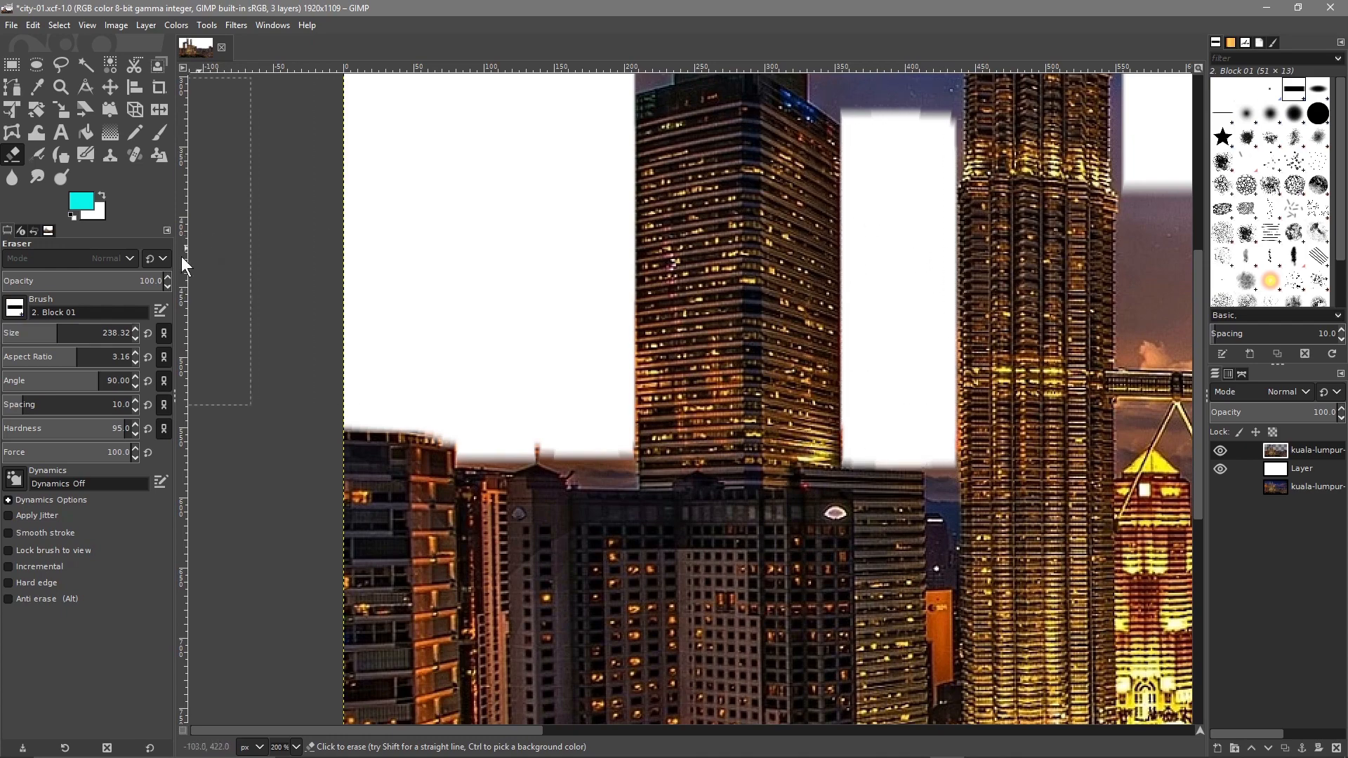
# Set the Eraser hardness to 100.
pyautogui.moveTo(123, 428); pyautogui.dragTo(140, 427)
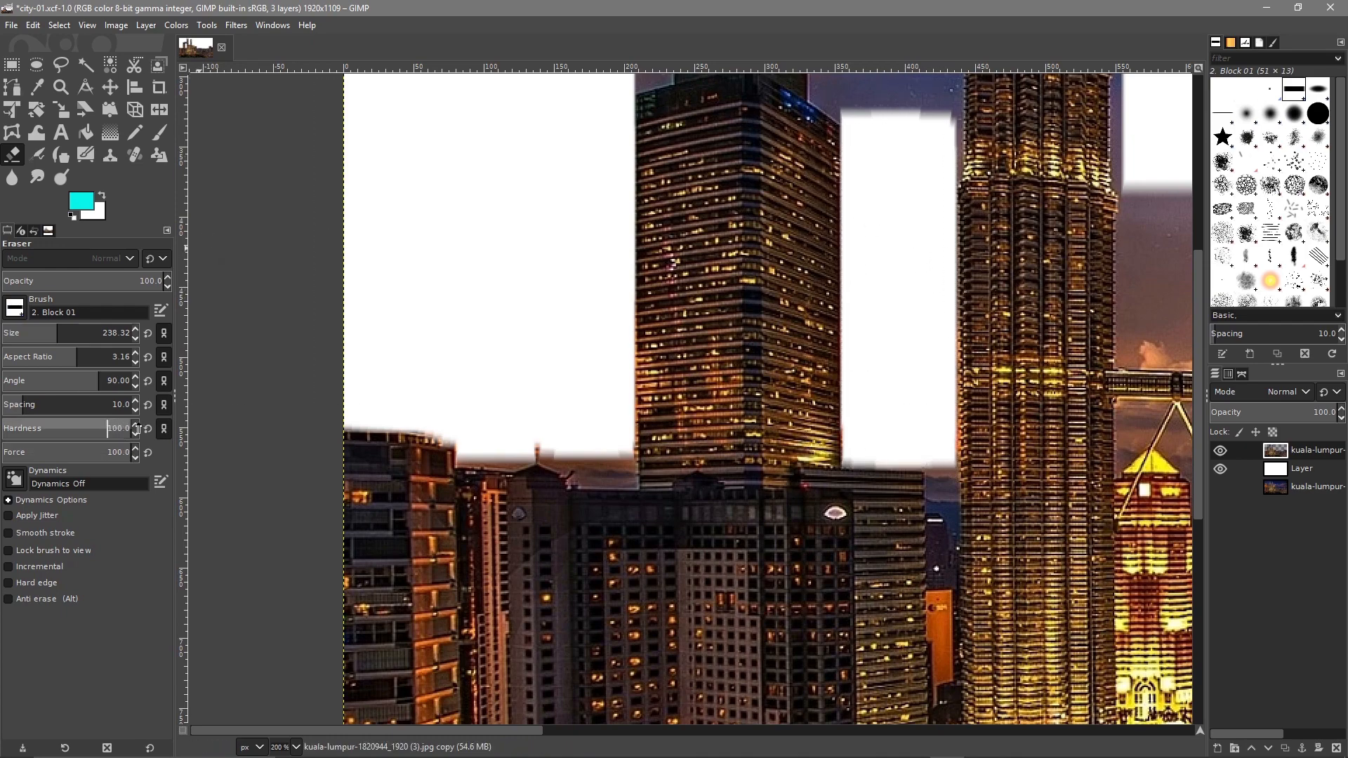
# Erase the soft sky fringe along the facing edges of the tall office tower and the left twin tower.
pyautogui.click(880, 303)
pyautogui.click(880, 306)
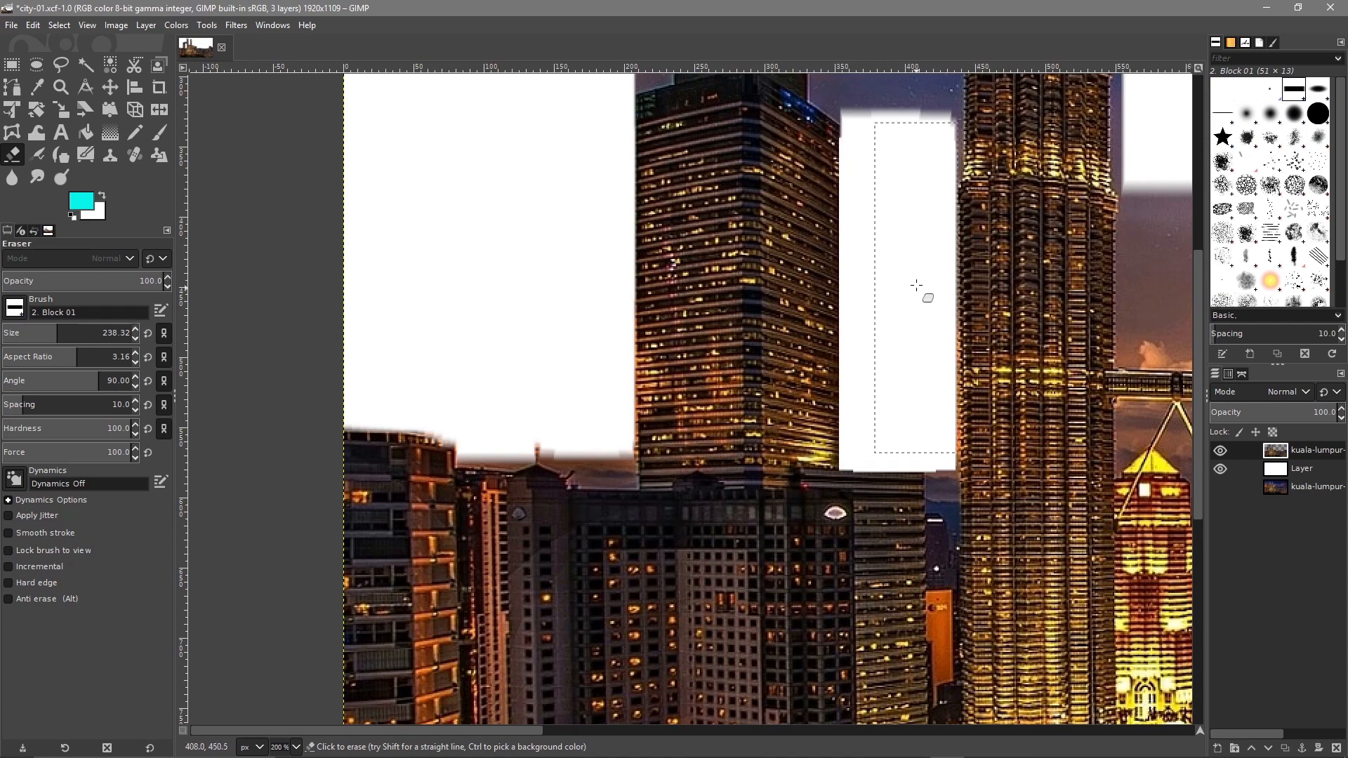
pyautogui.click(914, 247)
# Erase the sky above and around the top of the tall office tower, following its stepped outline.
pyautogui.scroll(5, 900, 289)
pyautogui.moveTo(900, 289)
pyautogui.mouseDown()
pyautogui.moveTo(895, 298)
pyautogui.moveTo(856, 257)
pyautogui.moveTo(850, 218)
pyautogui.mouseUp()
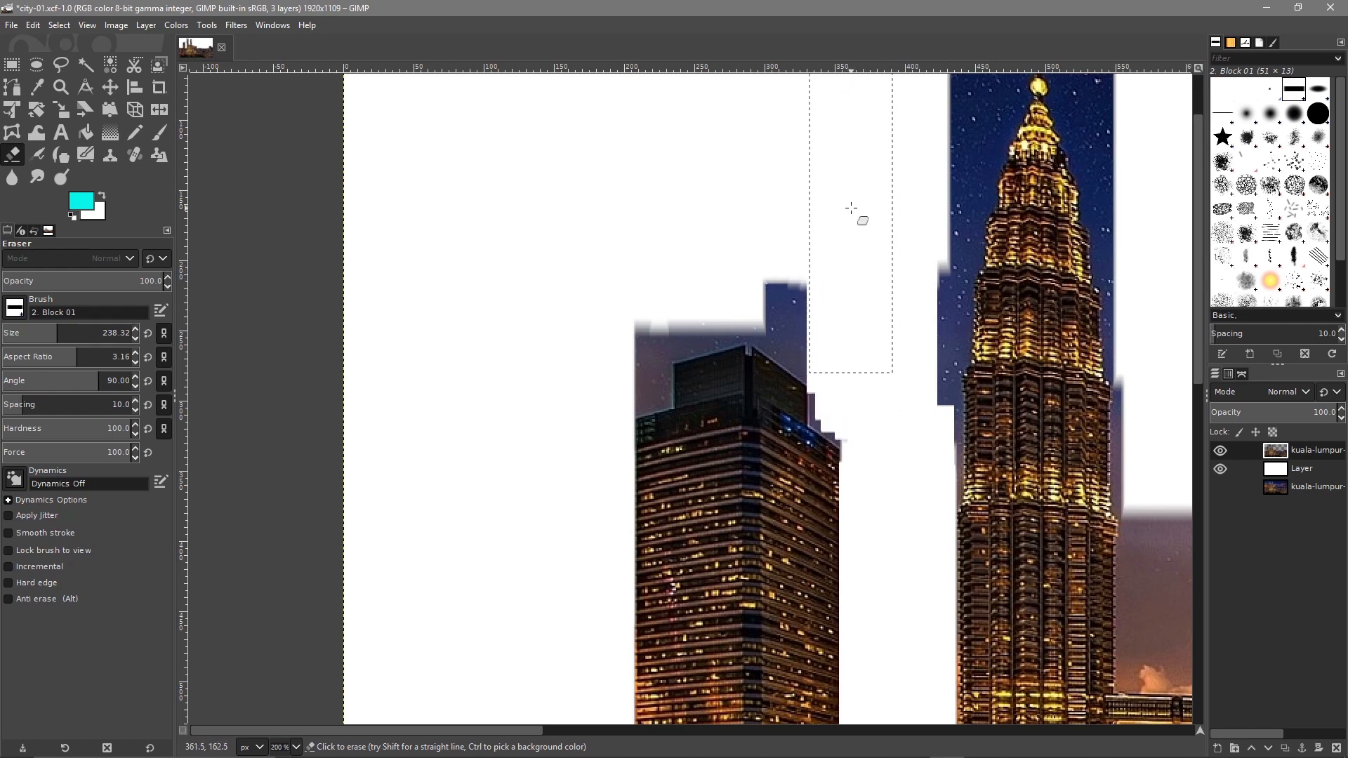
pyautogui.hotkey('ctrl', 'z')
pyautogui.moveTo(846, 214)
pyautogui.mouseDown()
pyautogui.moveTo(818, 183)
pyautogui.moveTo(724, 174)
pyautogui.moveTo(662, 186)
pyautogui.moveTo(614, 225)
pyautogui.moveTo(630, 249)
pyautogui.moveTo(604, 253)
pyautogui.mouseUp()
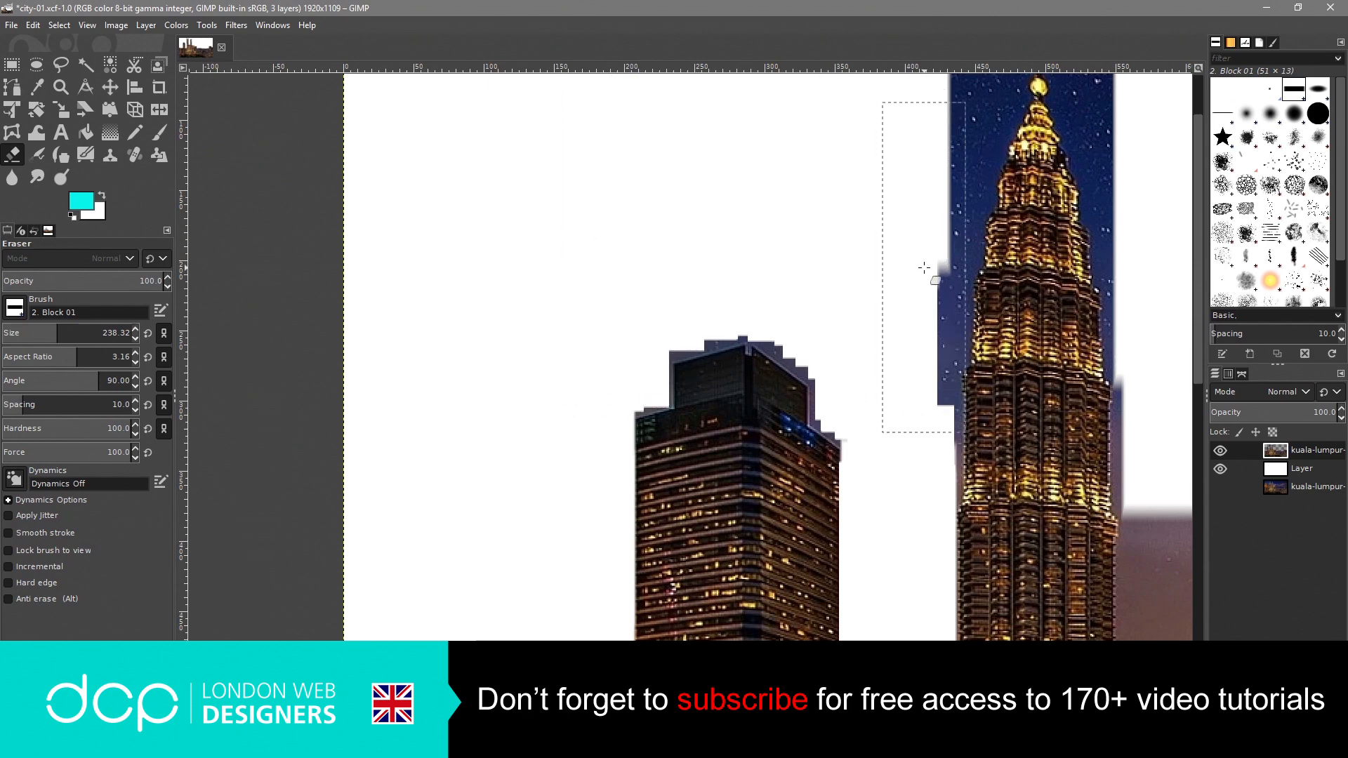
# Erase the strip of night sky along the upper left side of the left twin tower.
pyautogui.moveTo(908, 276); pyautogui.dragTo(918, 315)
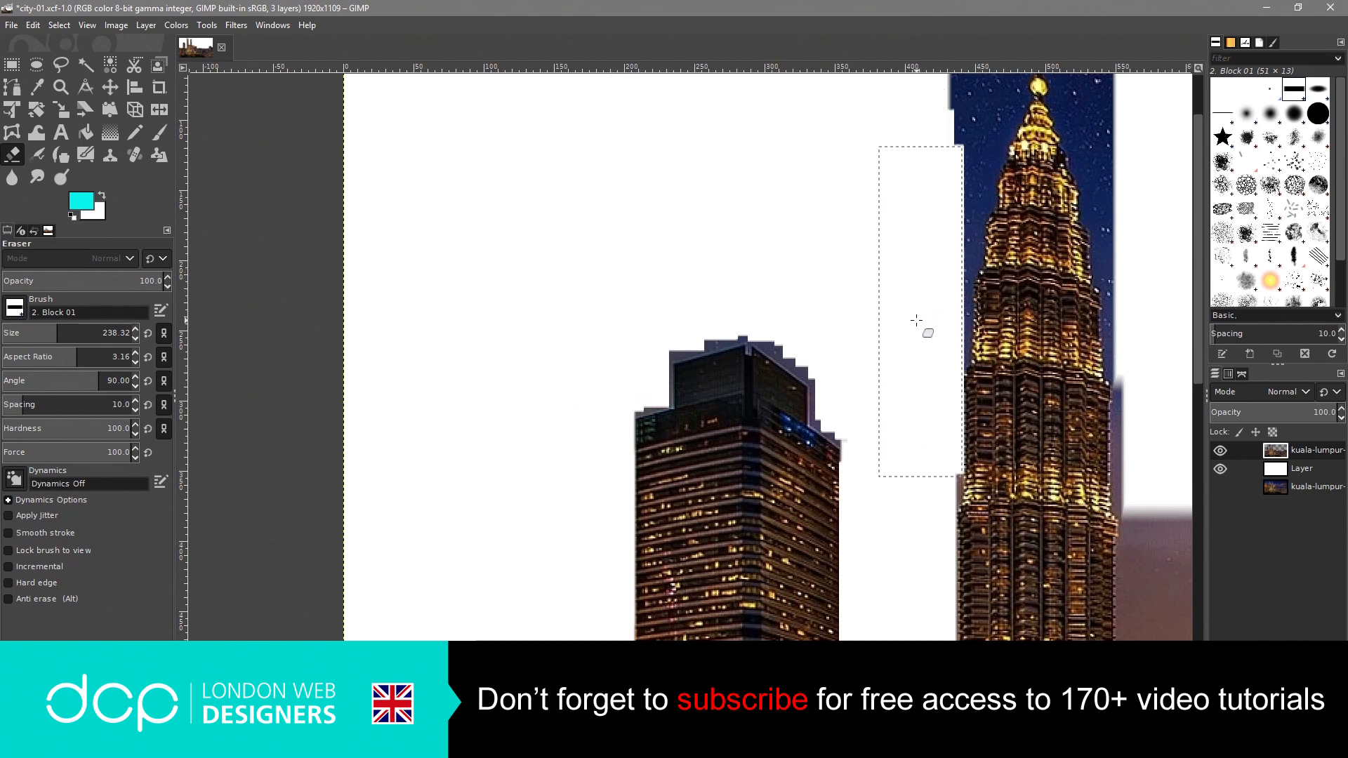
pyautogui.click(919, 338)
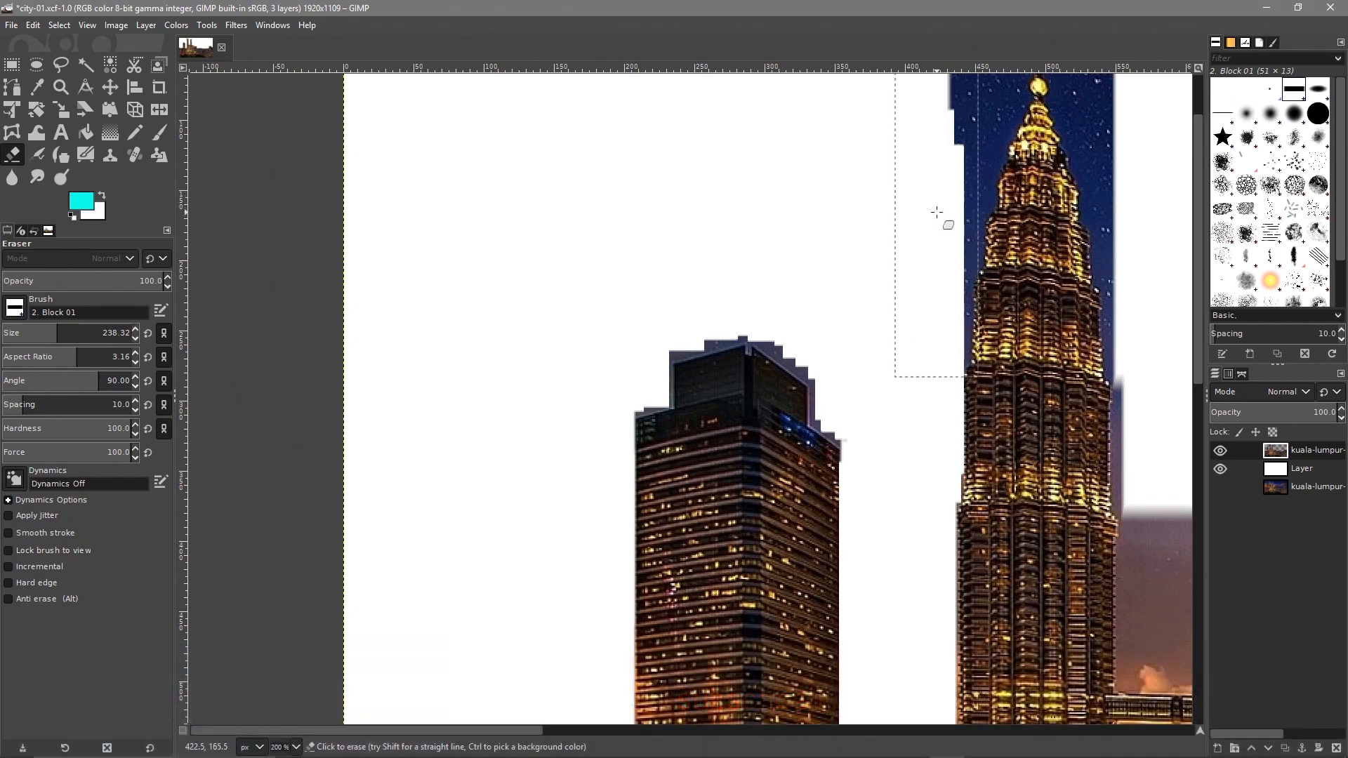
pyautogui.click(938, 211)
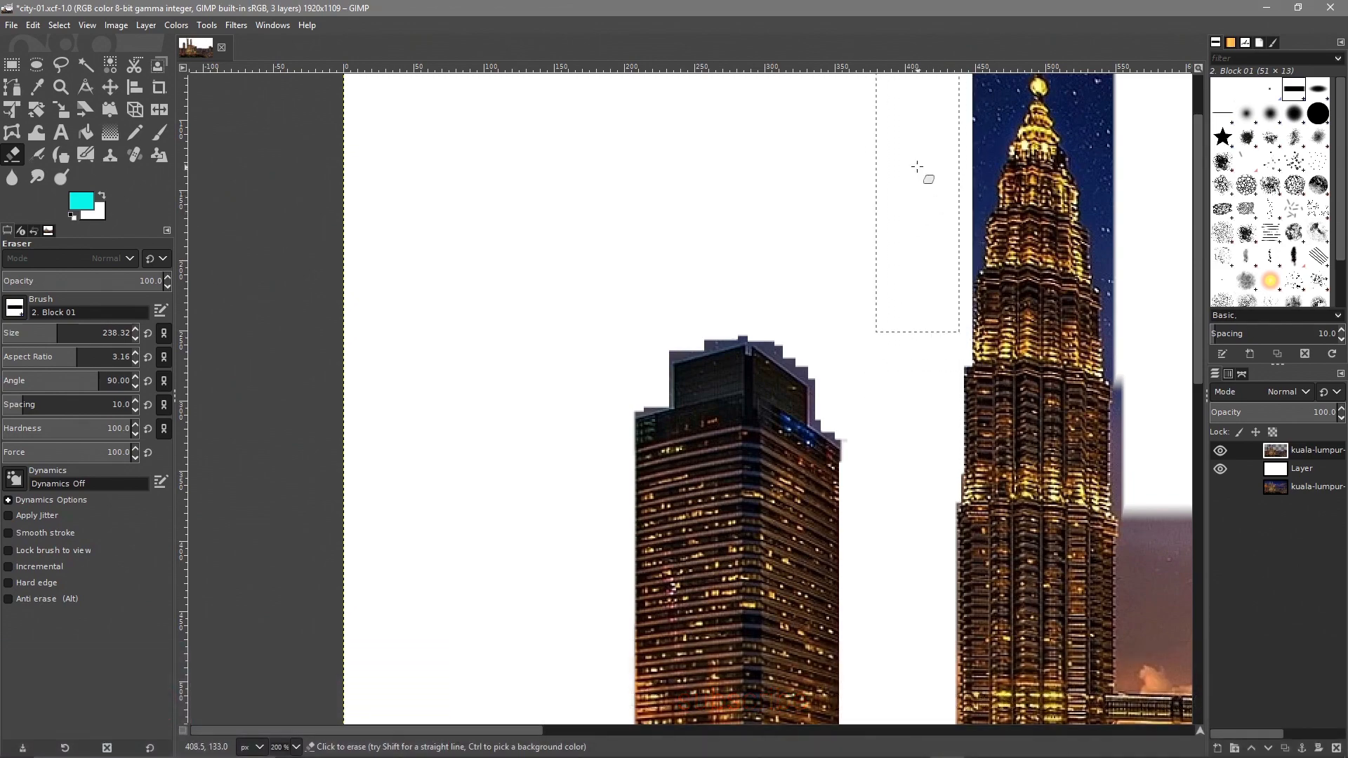
pyautogui.click(939, 123)
# Set the Eraser size to 52.07 and erase the remaining sky above the rooftops just left of the tall office tower.
pyautogui.moveTo(513, 512); pyautogui.dragTo(711, 43)
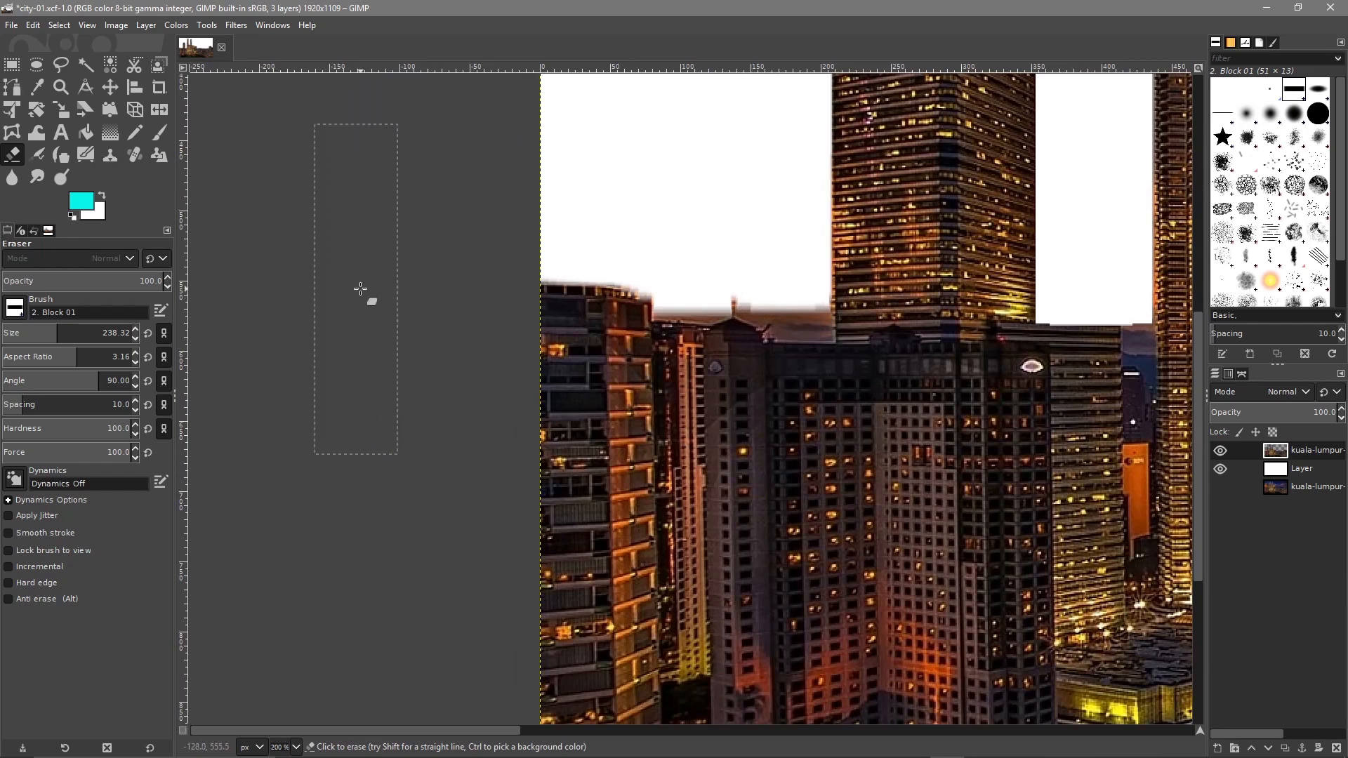
pyautogui.moveTo(58, 335); pyautogui.dragTo(23, 334)
pyautogui.click(825, 305)
pyautogui.hotkey('ctrl', 'z')
pyautogui.click(821, 305)
pyautogui.moveTo(818, 305); pyautogui.dragTo(777, 304)
# Erase the sky right of the small rooftop spire, following the sloping roof, and clean up above the spire's tip.
pyautogui.scroll(3, 795, 254)
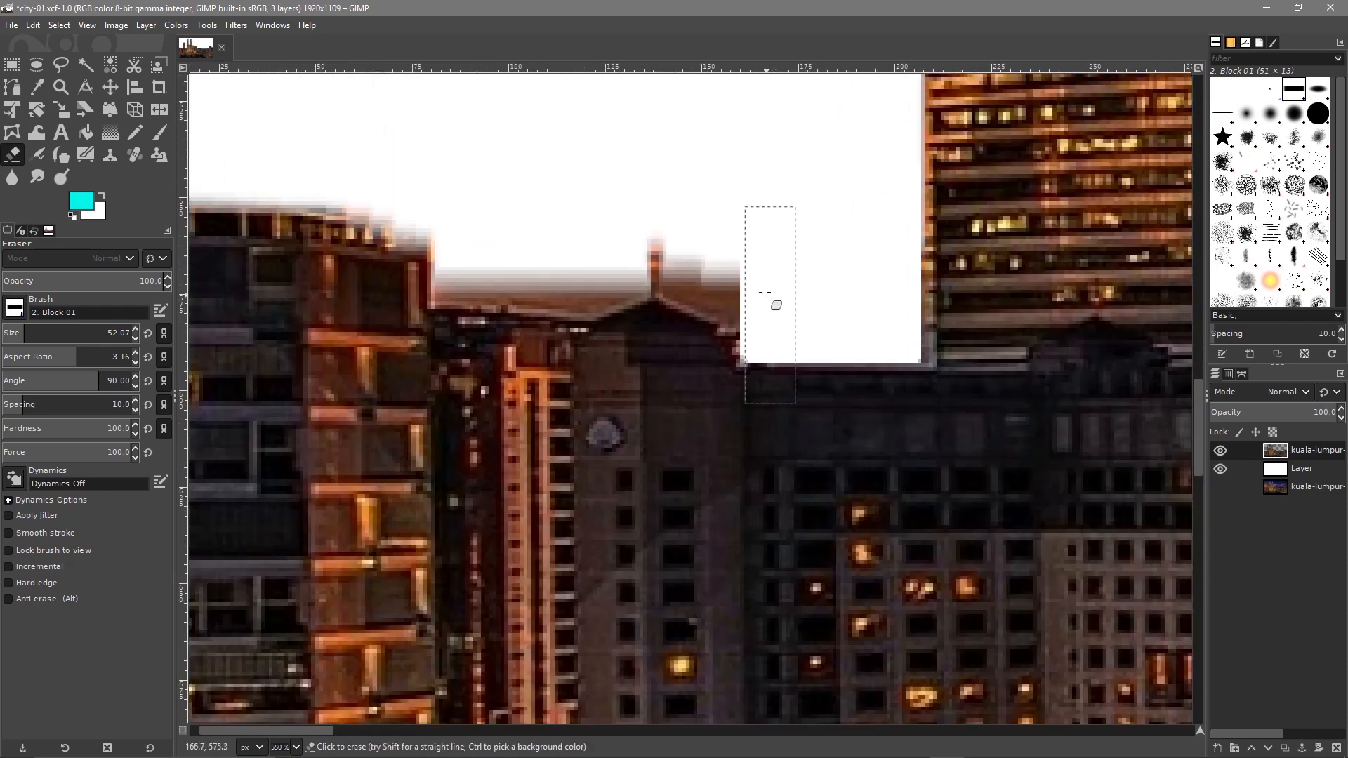
pyautogui.moveTo(752, 229); pyautogui.dragTo(695, 211)
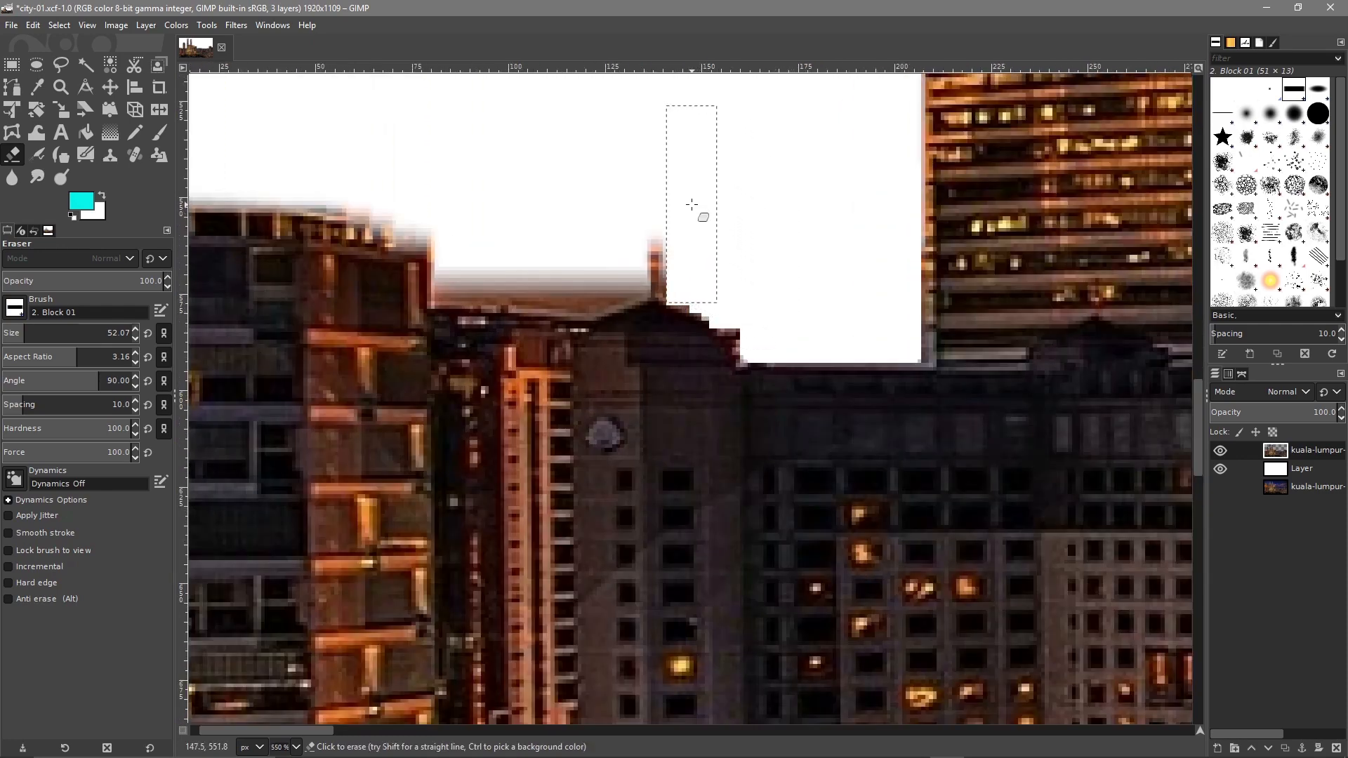
pyautogui.moveTo(688, 206); pyautogui.dragTo(657, 157)
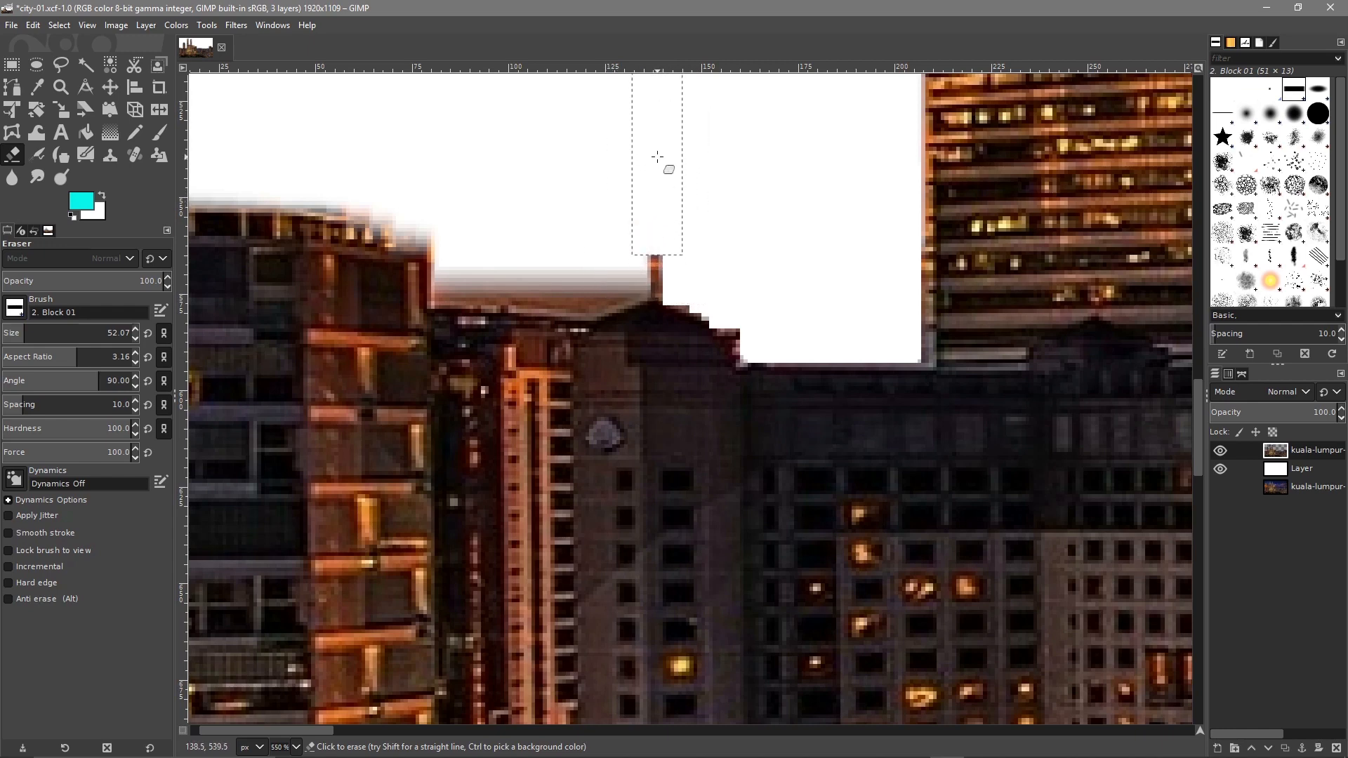
# Erase the band of sky above the roofs between the small spire and the far-left building.
pyautogui.click(617, 210)
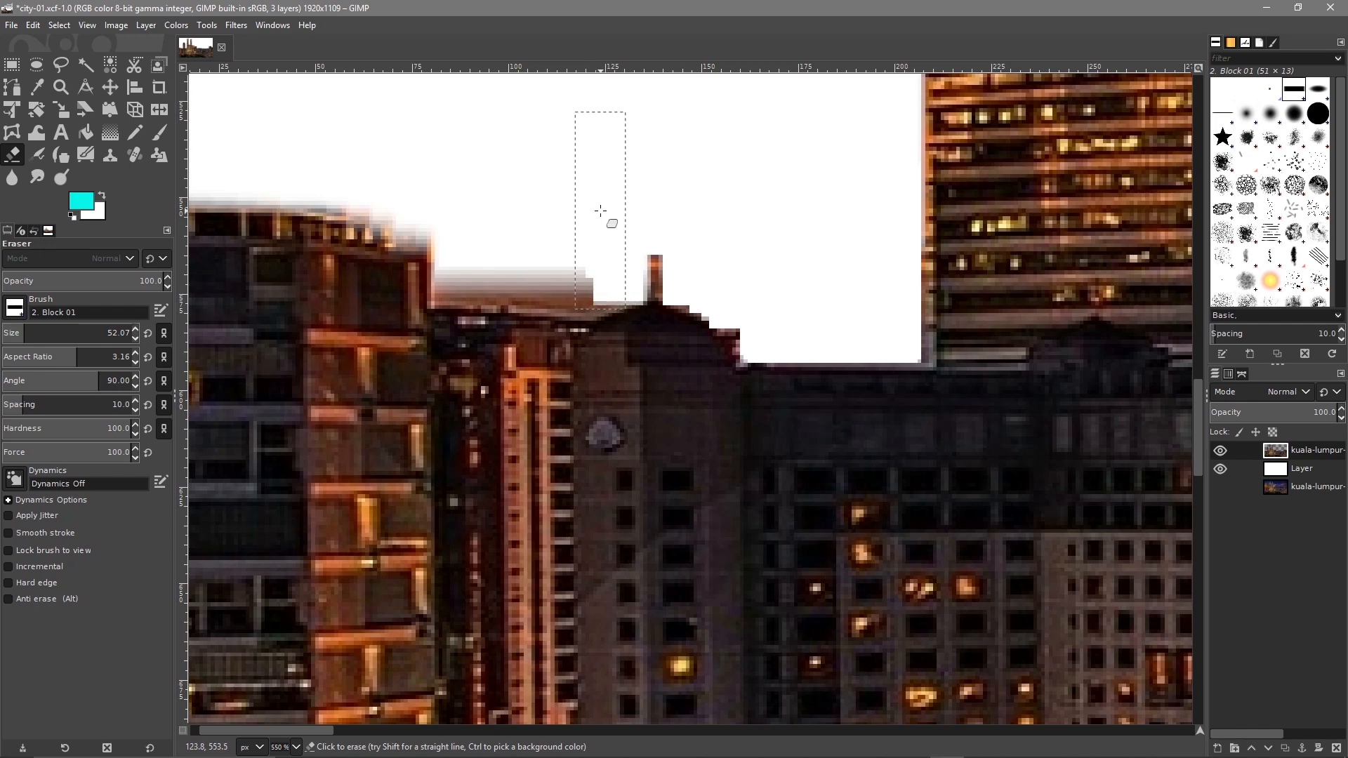
pyautogui.click(598, 210)
pyautogui.click(572, 219)
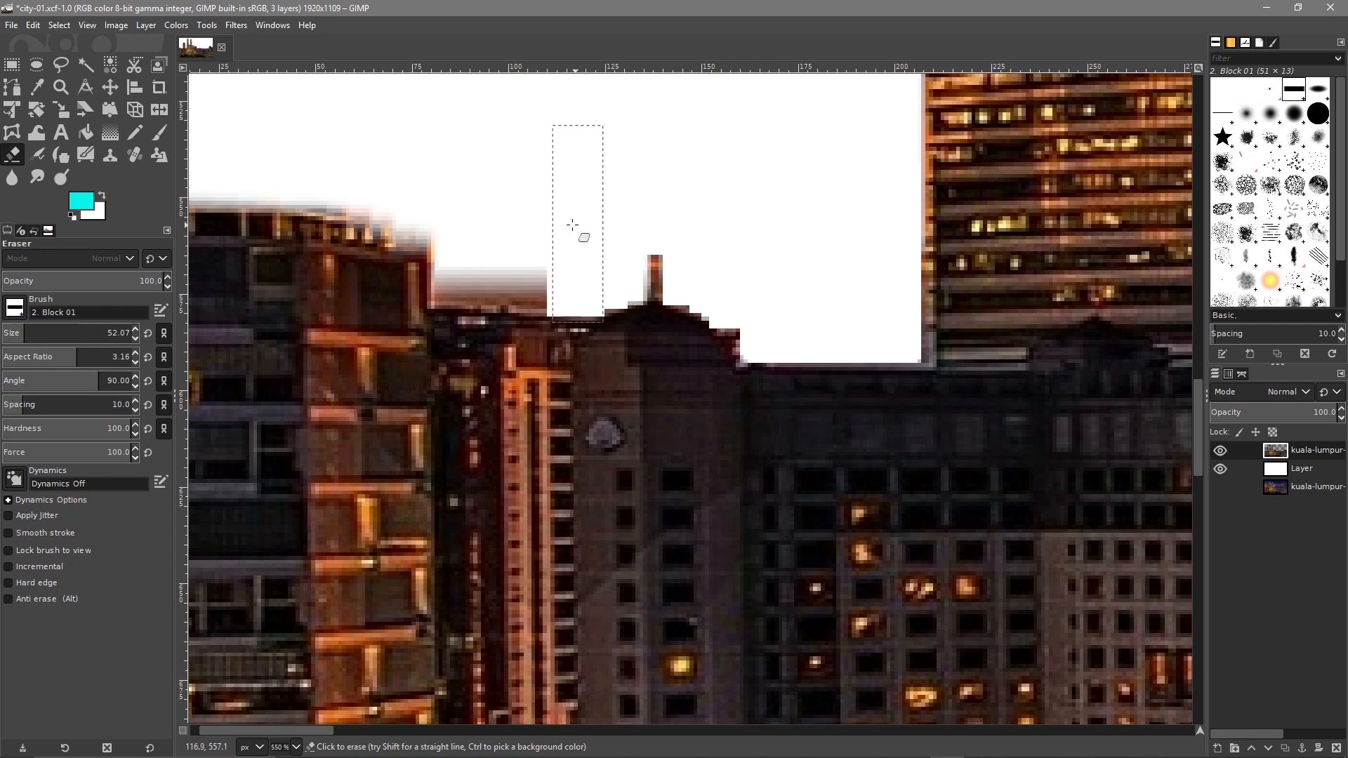
pyautogui.click(548, 212)
pyautogui.click(505, 211)
pyautogui.click(488, 211)
pyautogui.click(465, 210)
pyautogui.click(453, 207)
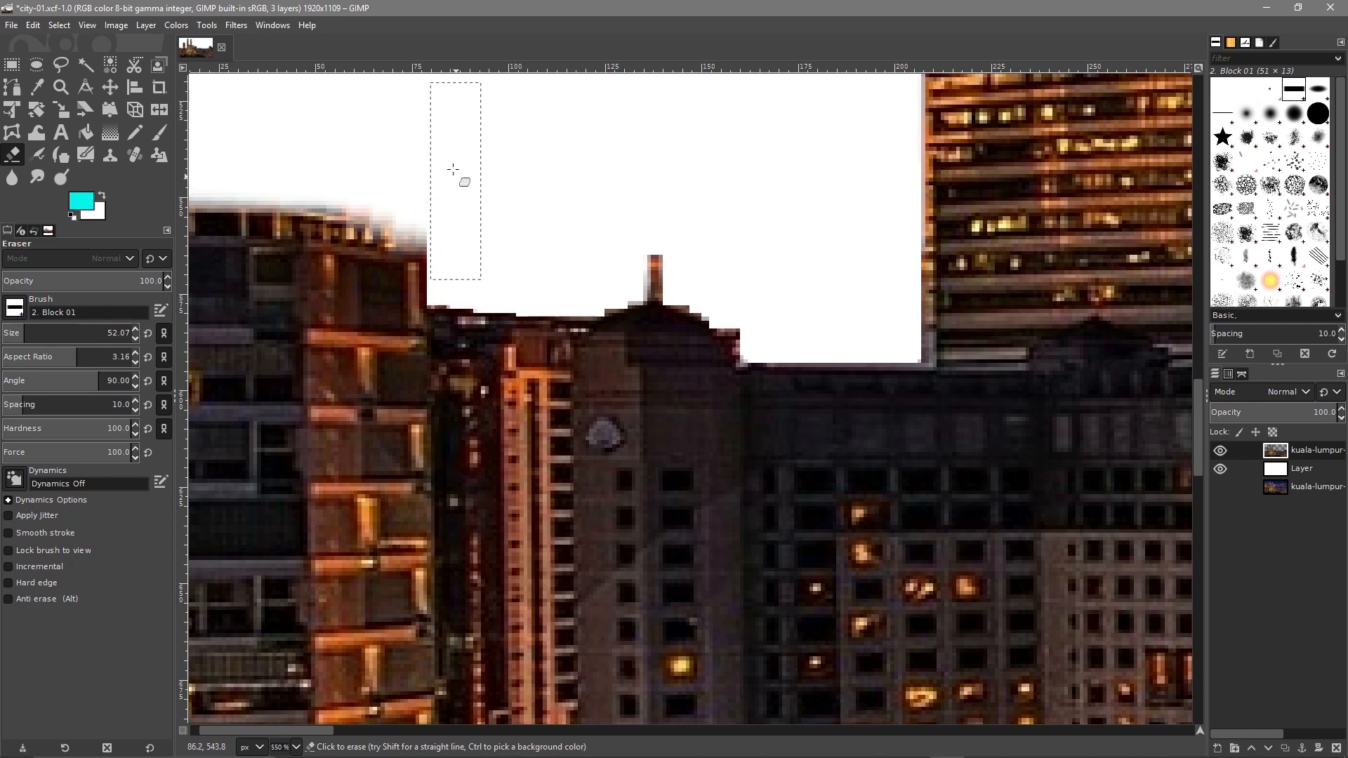
# Erase the blurred sky fringe along the curved roofline of the far-left building up to the image edge.
pyautogui.click(427, 156)
pyautogui.click(413, 149)
pyautogui.click(395, 139)
pyautogui.click(381, 128)
pyautogui.click(351, 119)
pyautogui.click(284, 108)
pyautogui.click(255, 107)
pyautogui.click(218, 102)
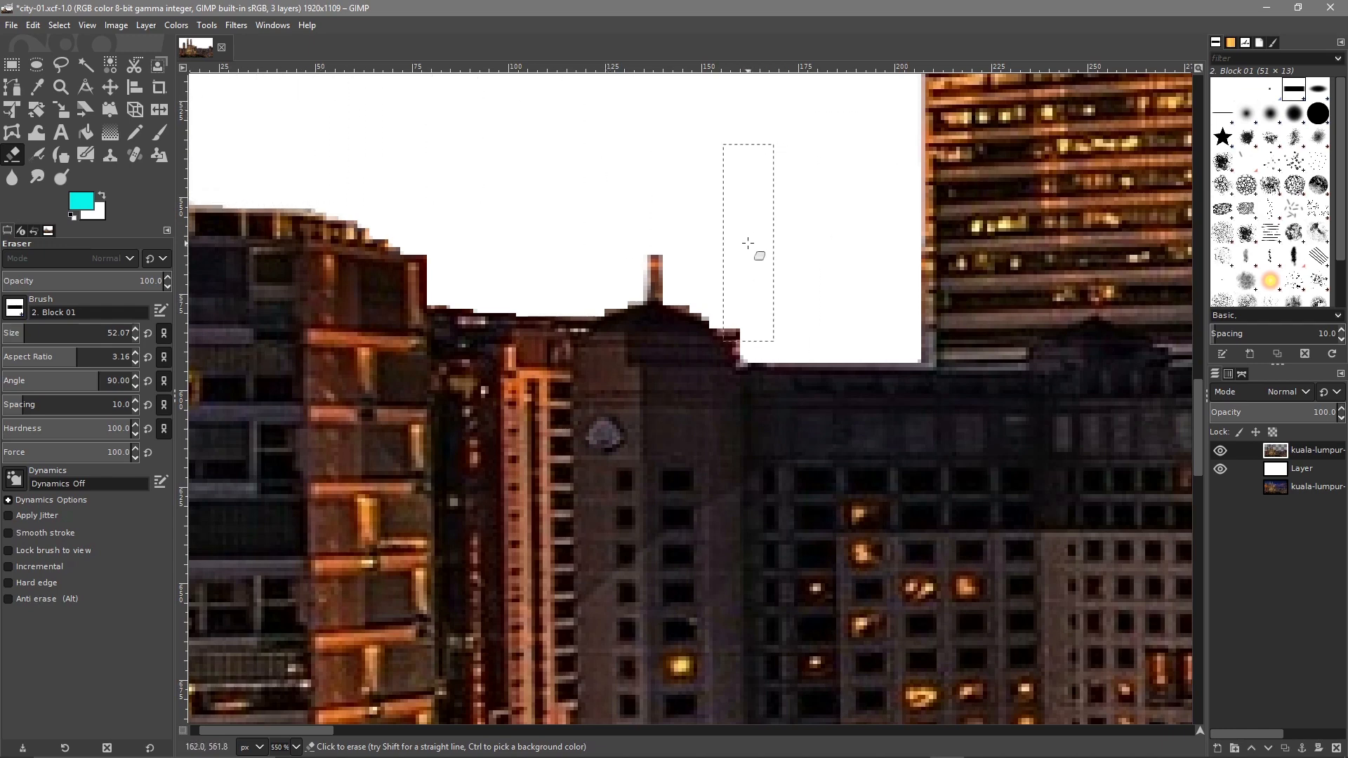
# Erase the sky remnants along the tall office tower's left ledge and the left side of its top block.
pyautogui.scroll(15, 894, 265)
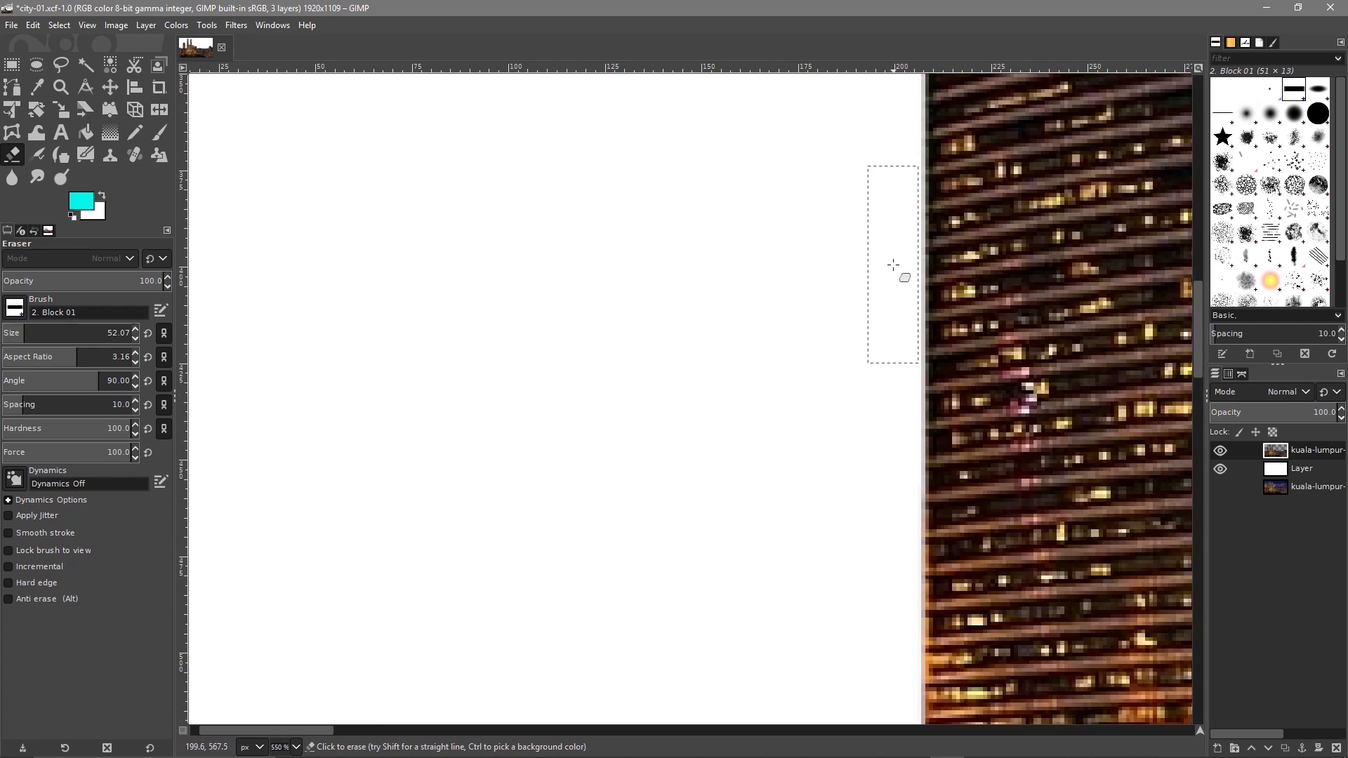
pyautogui.scroll(-2, 894, 267)
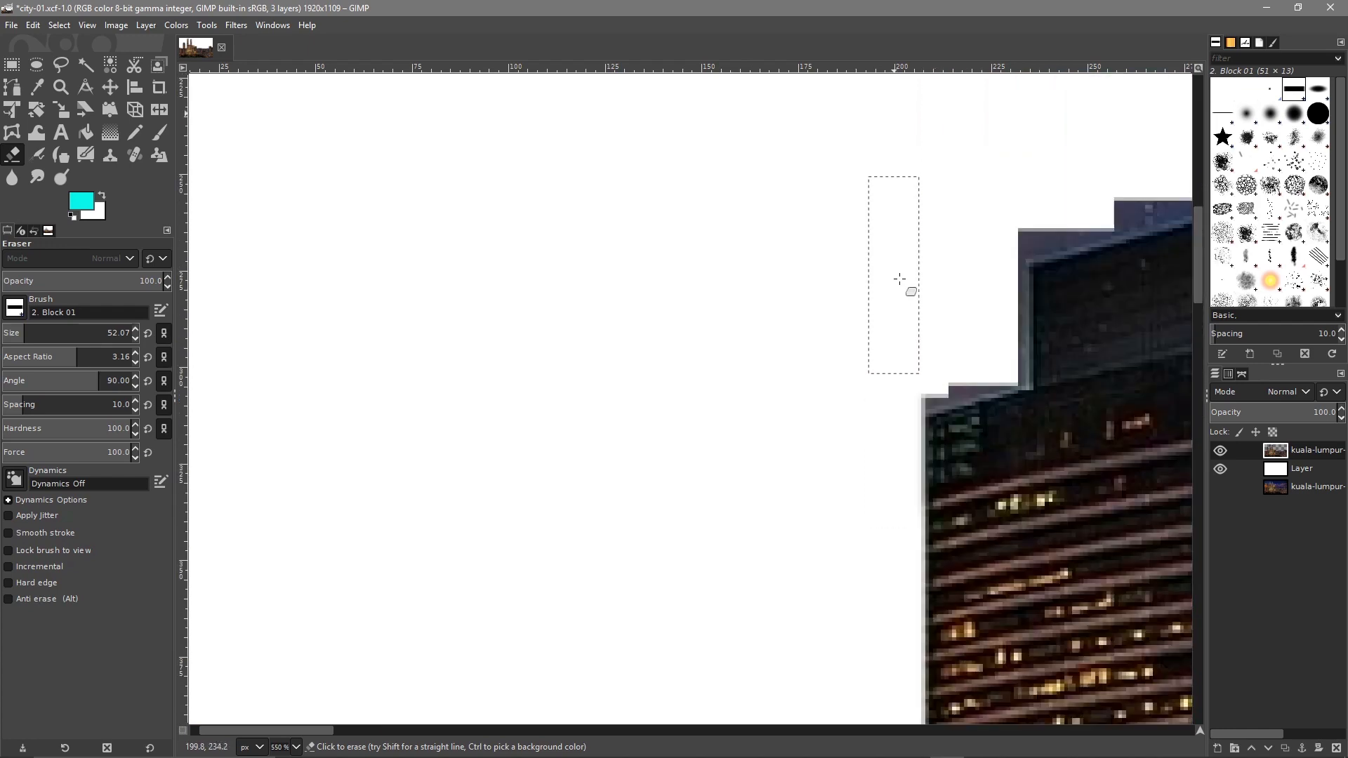
pyautogui.click(942, 301)
pyautogui.click(957, 299)
pyautogui.click(970, 297)
pyautogui.click(992, 290)
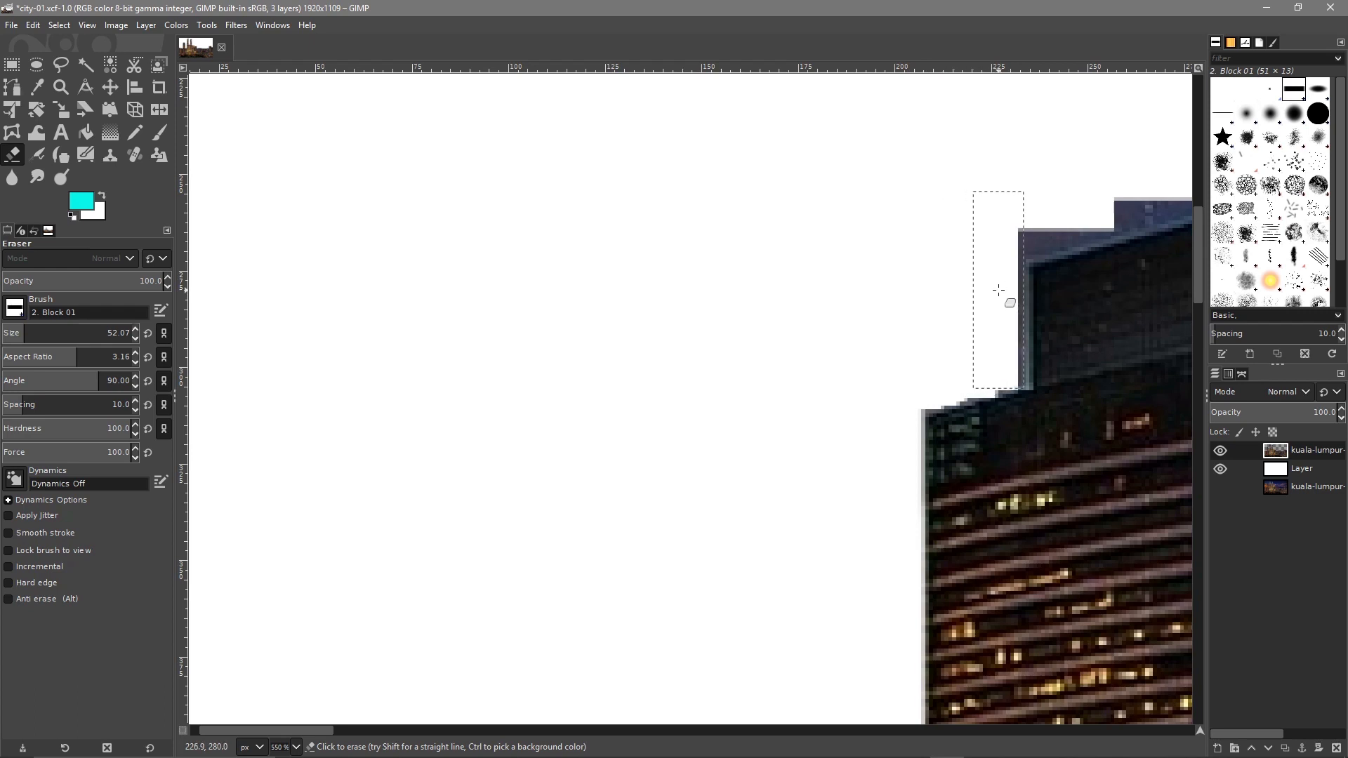
pyautogui.click(1001, 291)
pyautogui.click(1004, 291)
# Save the image and erase the sky along both roof slopes and the right side of the office tower's top block.
pyautogui.moveTo(871, 171); pyautogui.dragTo(378, 304)
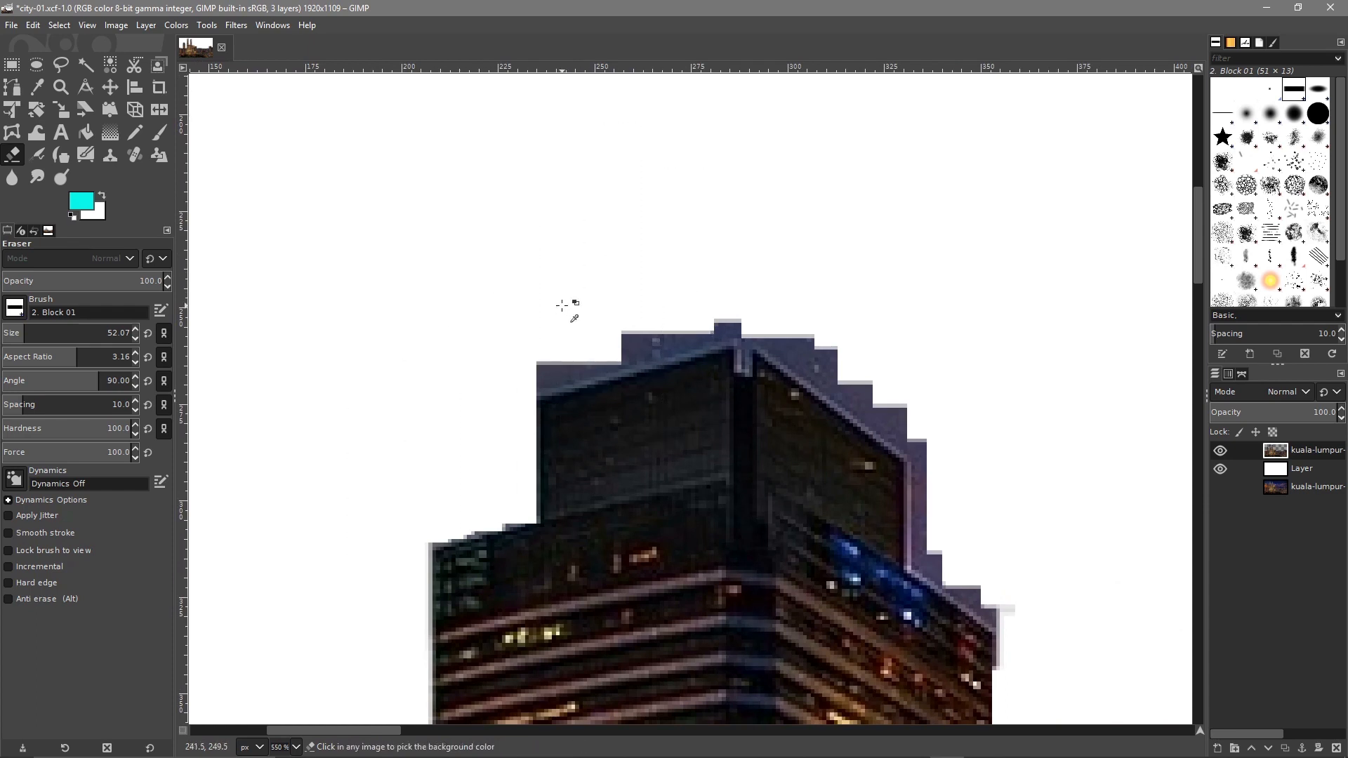
pyautogui.hotkey('ctrl', 's')
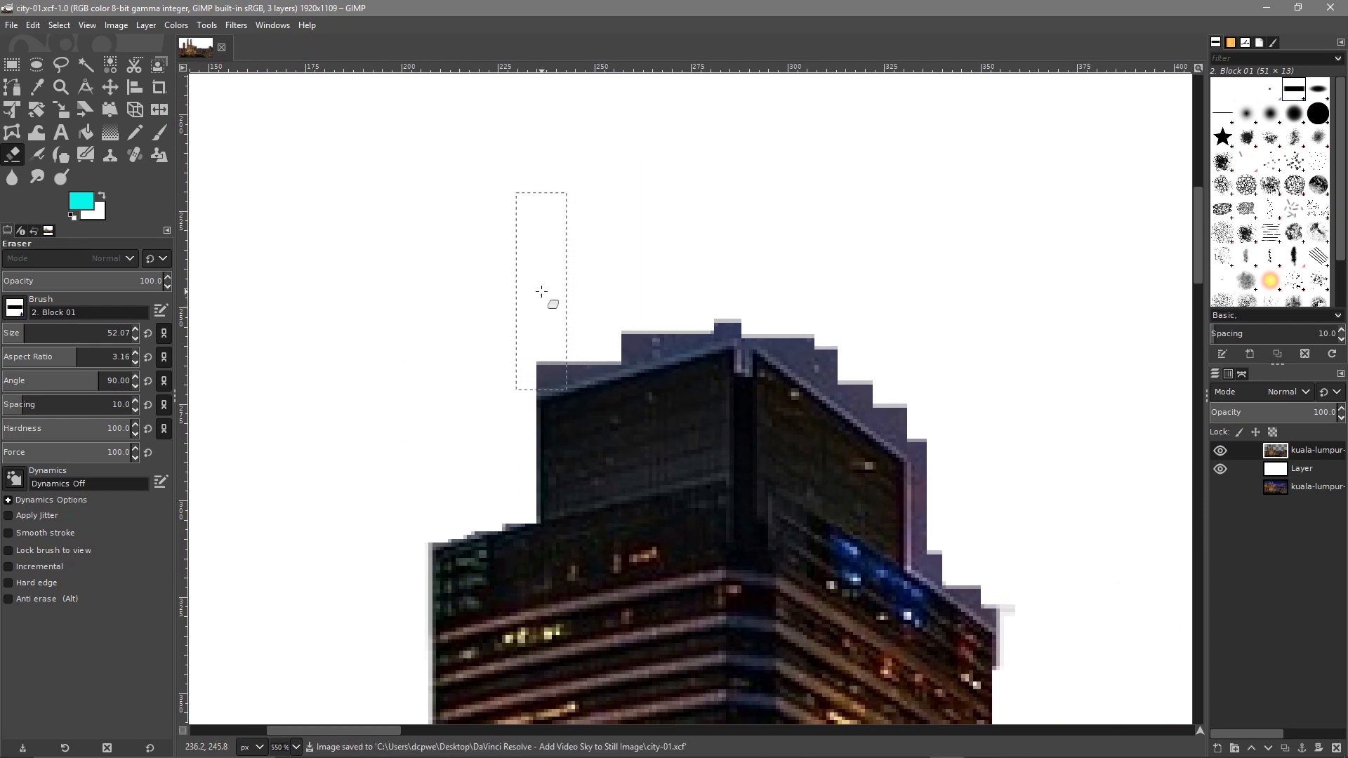
pyautogui.click(532, 286)
pyautogui.moveTo(557, 283)
pyautogui.mouseDown()
pyautogui.moveTo(696, 235)
pyautogui.moveTo(790, 252)
pyautogui.moveTo(936, 369)
pyautogui.moveTo(931, 454)
pyautogui.mouseUp()
pyautogui.click(931, 455)
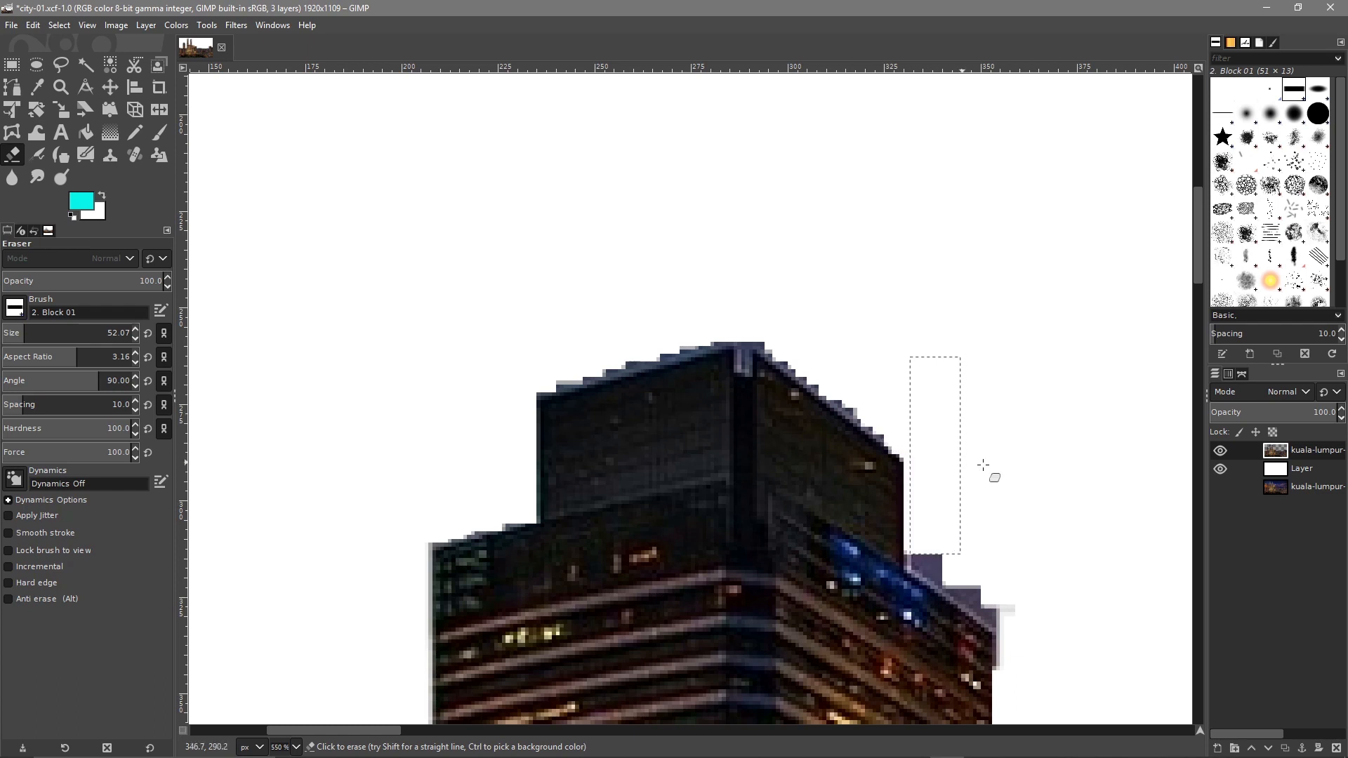
# Erase the sky along the office tower's sloping right shoulder and the upper part of its right edge.
pyautogui.scroll(-1, 1003, 458)
pyautogui.click(931, 309)
pyautogui.click(936, 314)
pyautogui.click(946, 321)
pyautogui.click(955, 328)
pyautogui.click(974, 339)
pyautogui.click(984, 345)
pyautogui.click(997, 353)
pyautogui.click(1012, 371)
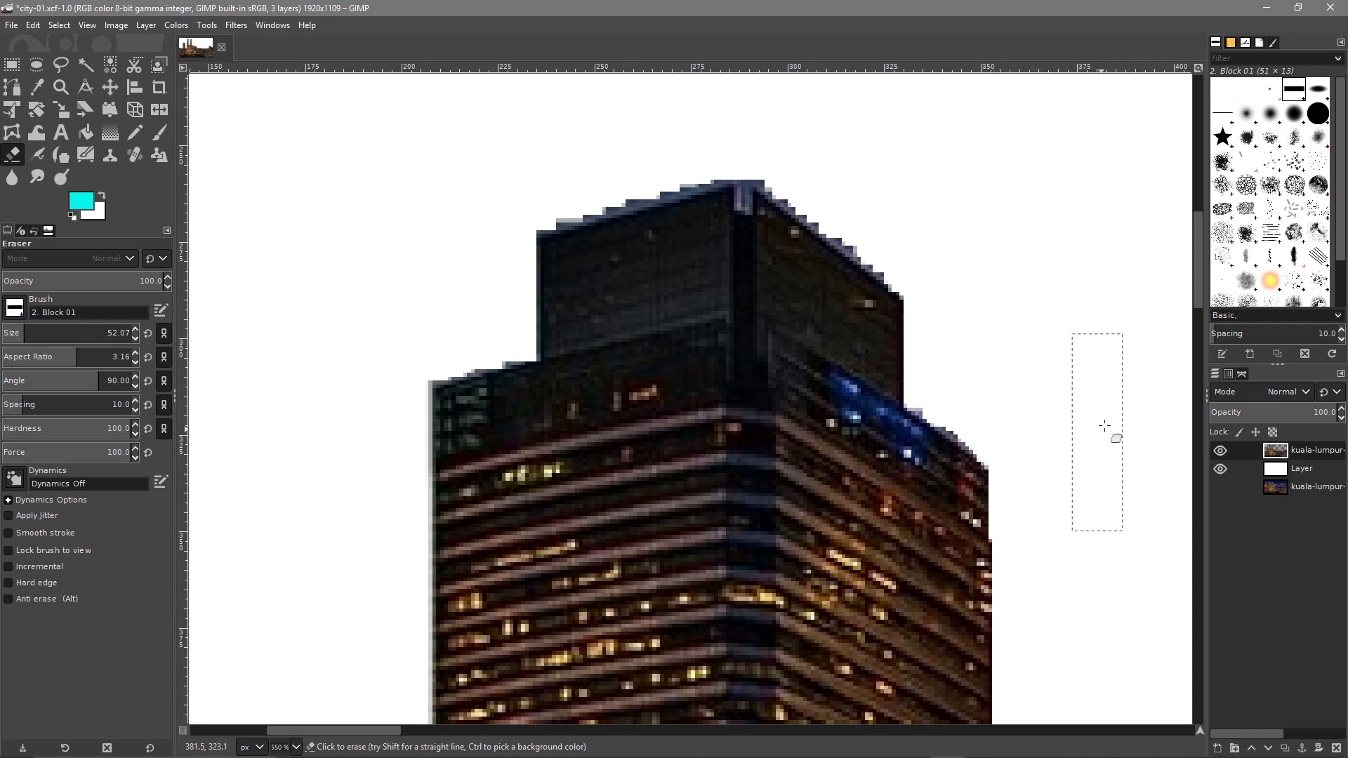
pyautogui.click(1019, 446)
# Set the Eraser hardness to 76.1 and soften the jagged roof edges of the office tower's top block.
pyautogui.press('1')
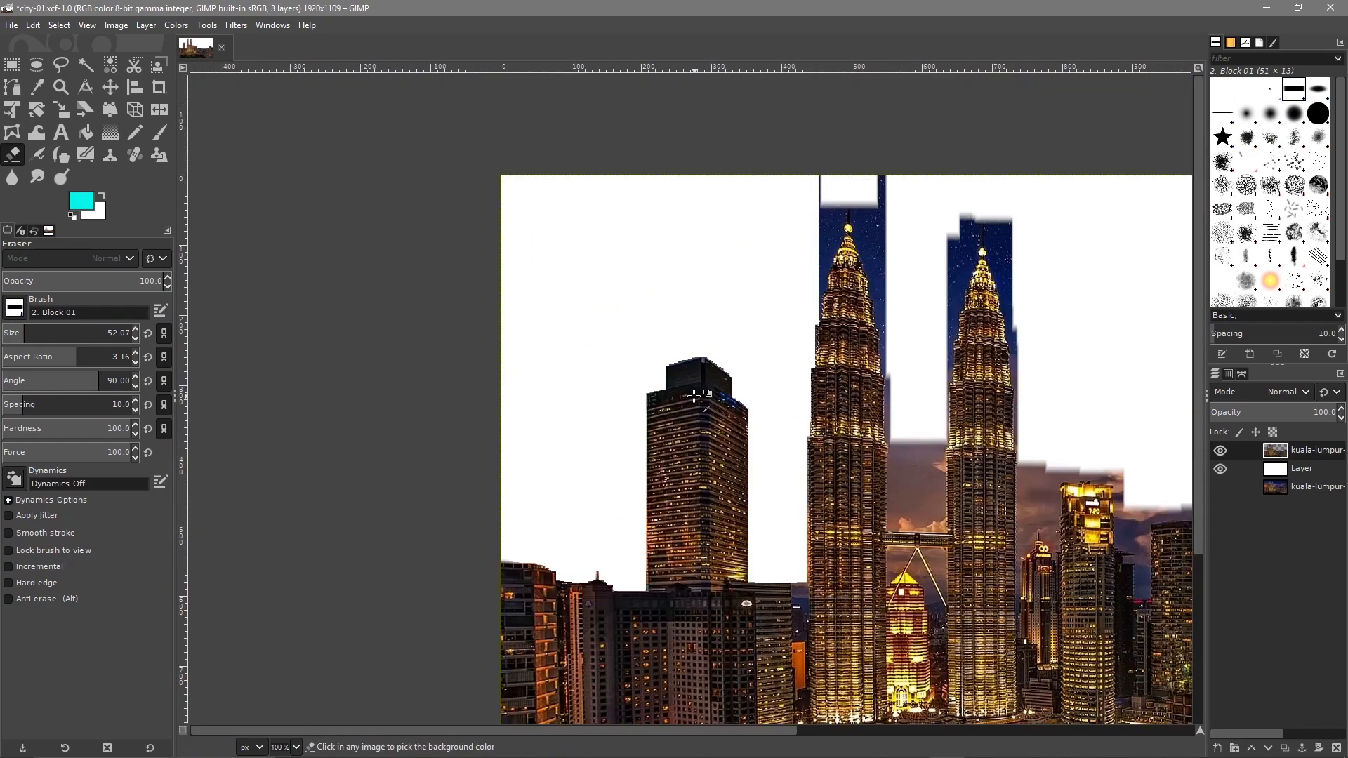
pyautogui.press('-')
pyautogui.moveTo(911, 415); pyautogui.dragTo(616, 339)
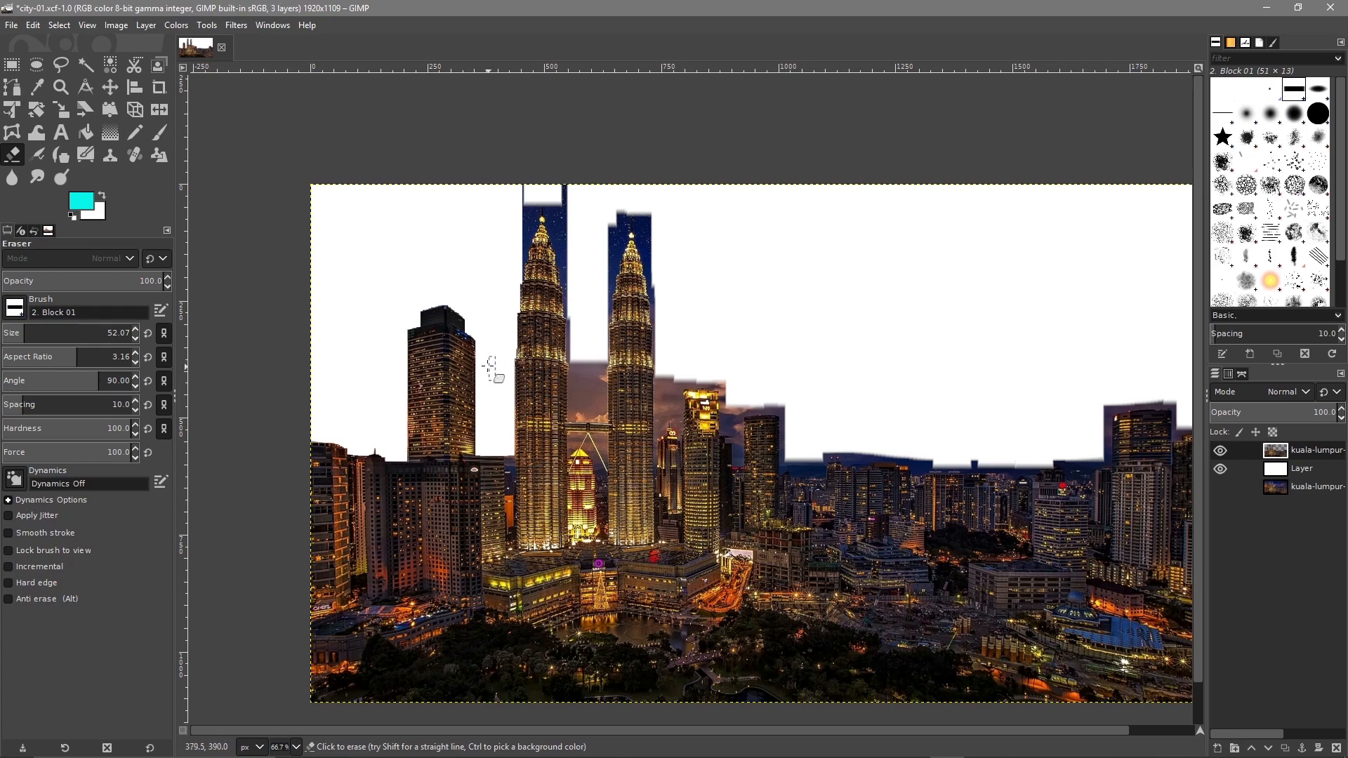
pyautogui.press('1')
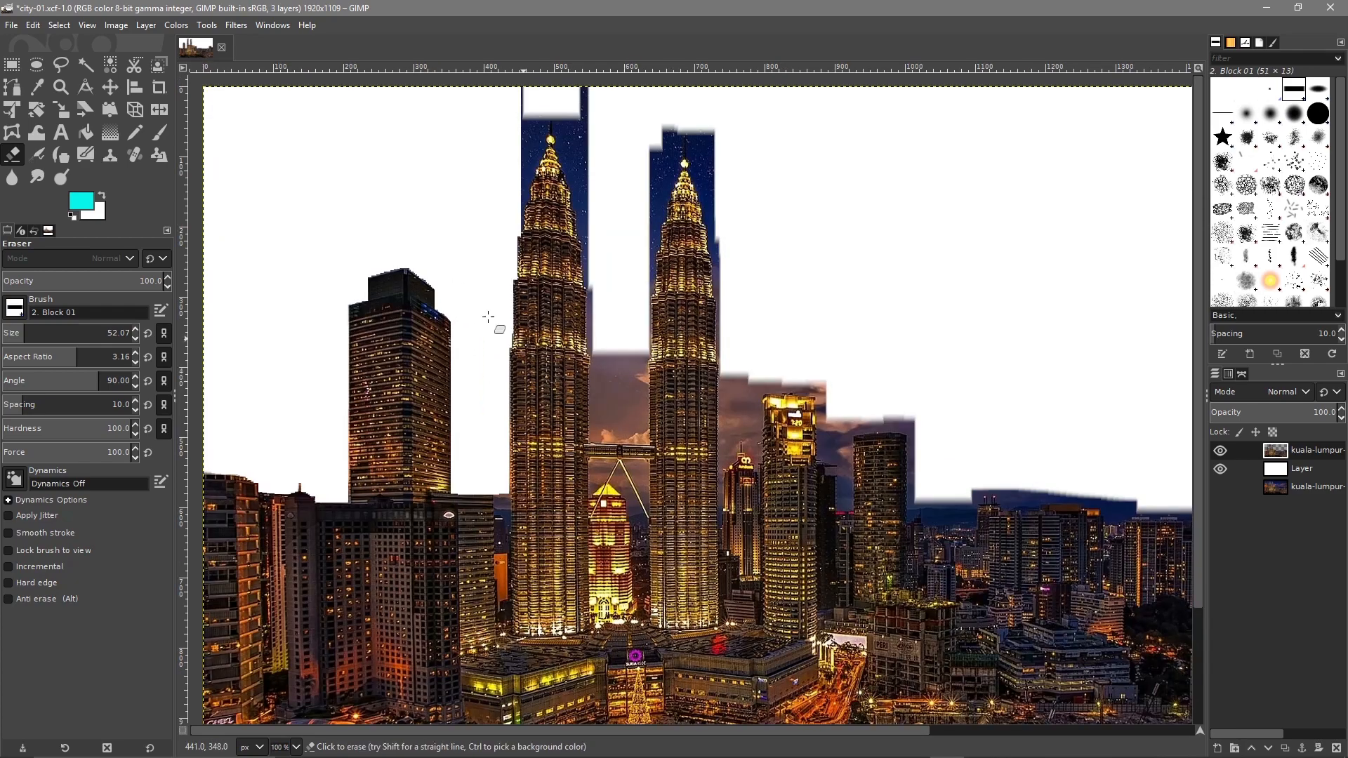
pyautogui.scroll(5, 437, 307)
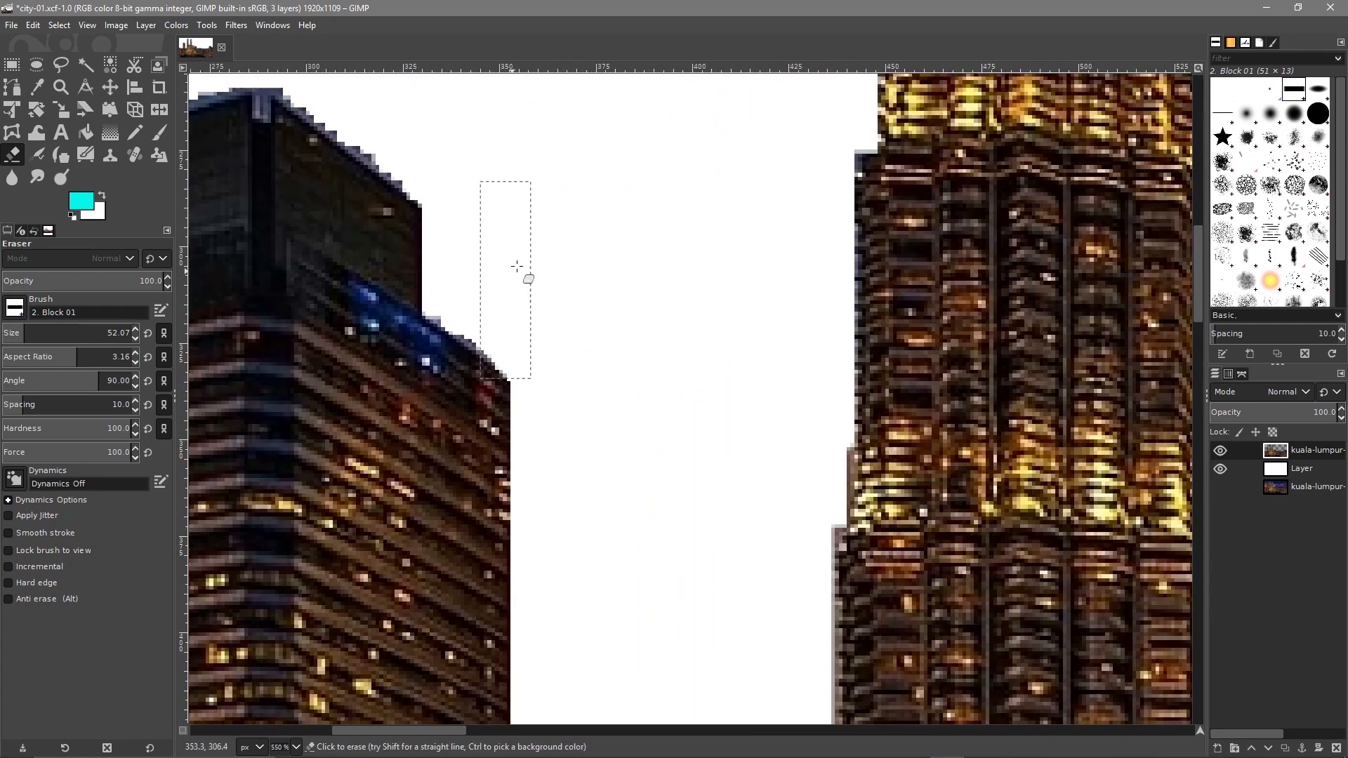
pyautogui.moveTo(532, 262); pyautogui.dragTo(712, 522)
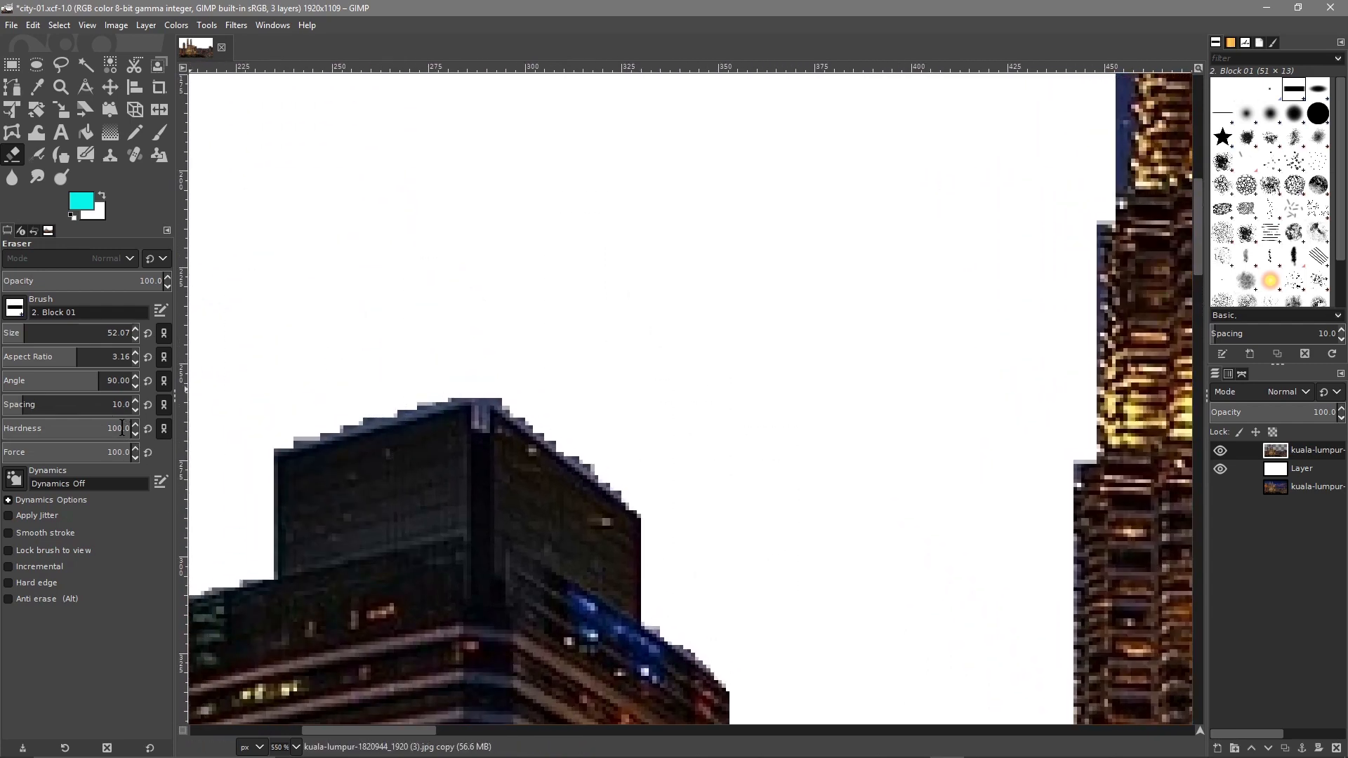
pyautogui.click(102, 428)
pyautogui.moveTo(92, 431)
pyautogui.mouseDown()
pyautogui.moveTo(71, 431)
pyautogui.moveTo(99, 431)
pyautogui.mouseUp()
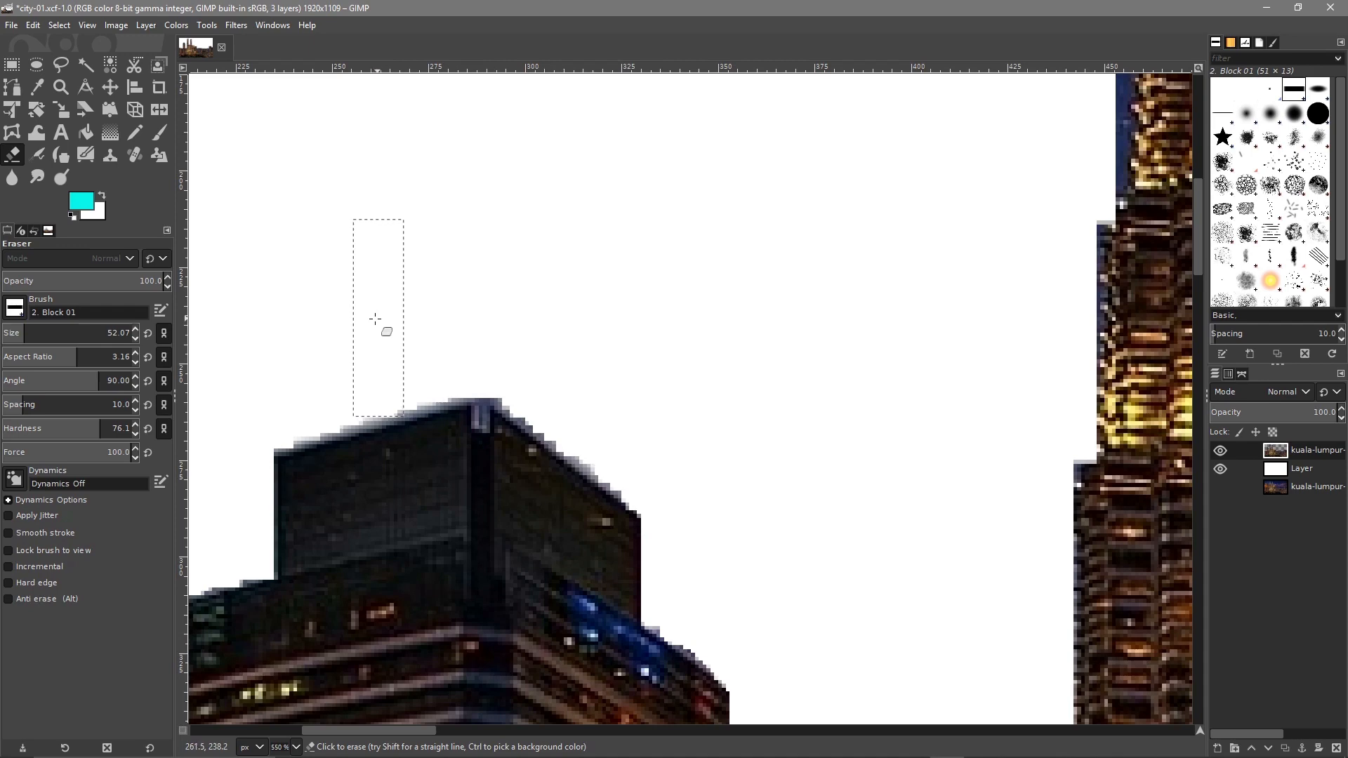
# Set the Eraser hardness to 100 and erase the small sky gap between the lower rooftops and the left twin tower.
pyautogui.scroll(-4, 739, 303)
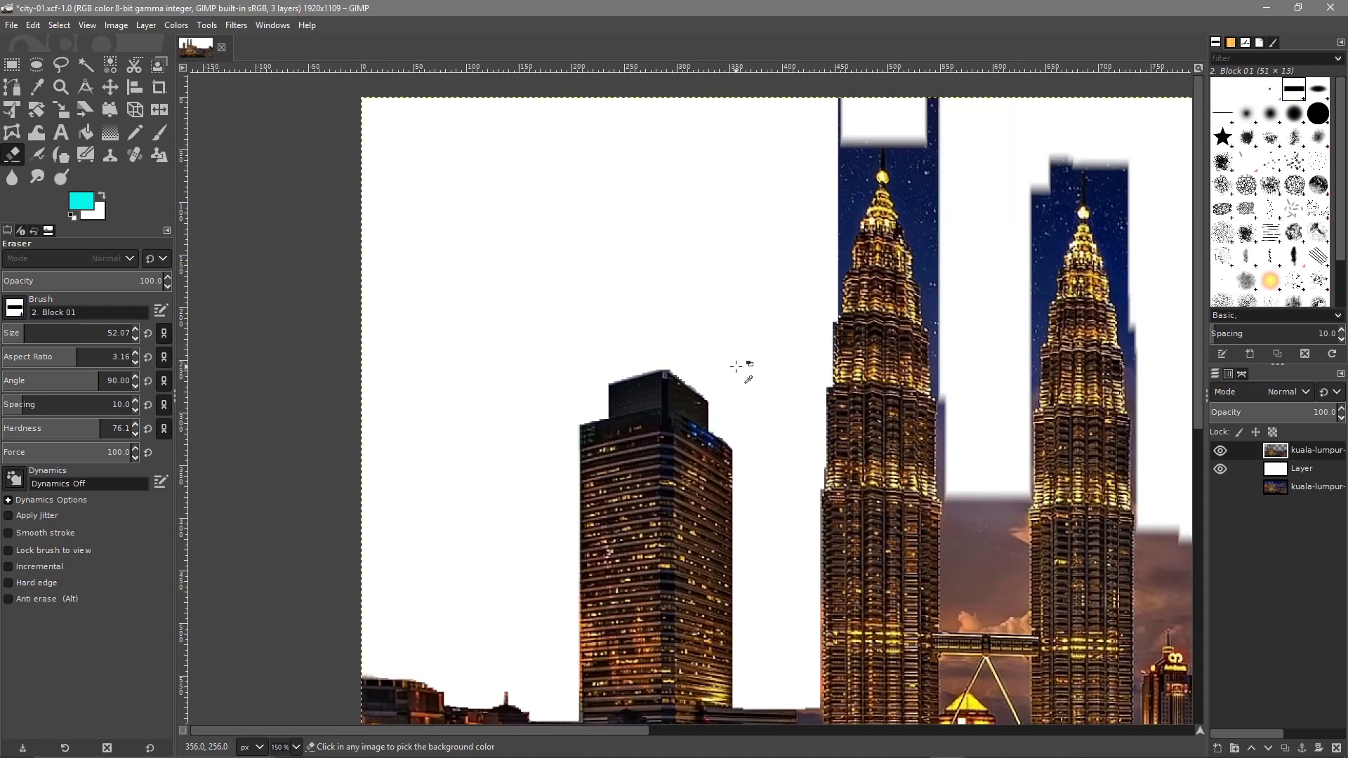
pyautogui.scroll(-1, 745, 443)
pyautogui.moveTo(760, 418); pyautogui.dragTo(656, 445)
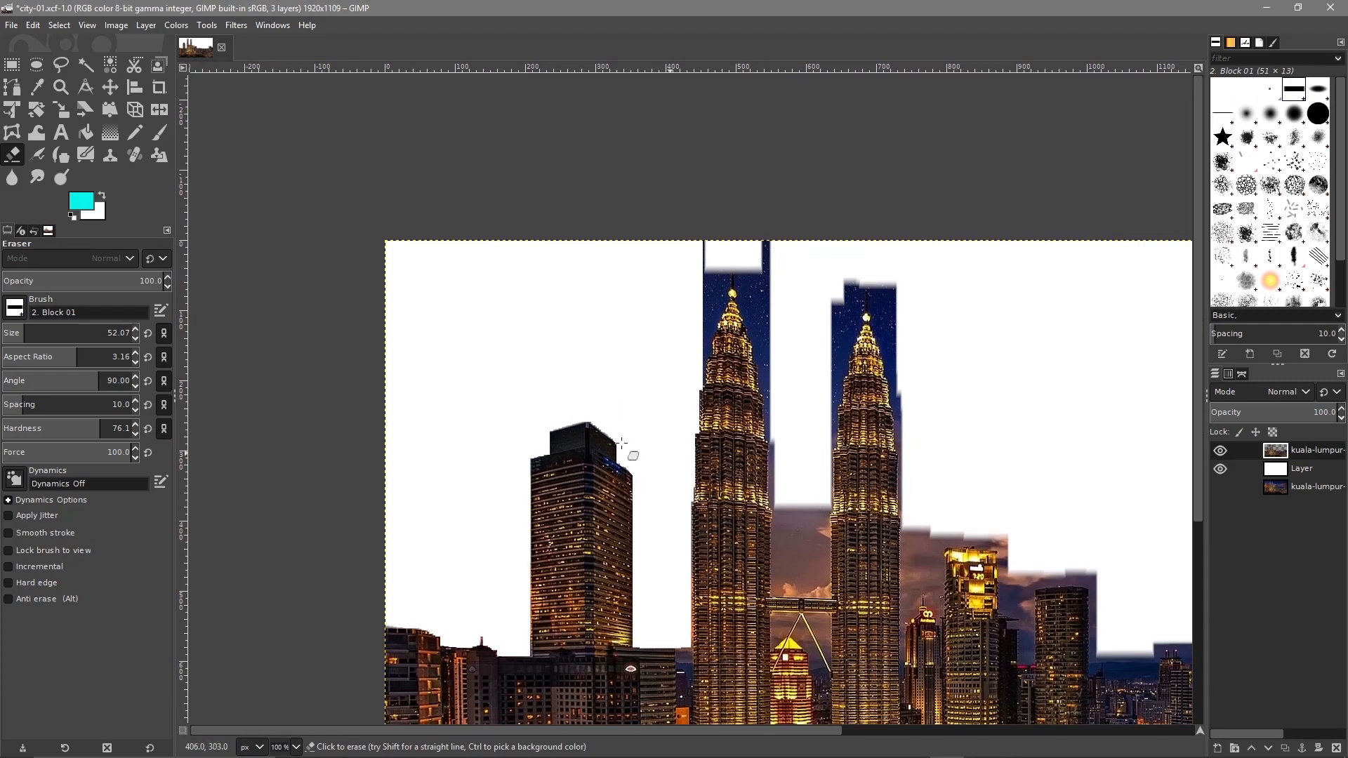
pyautogui.scroll(3, 667, 562)
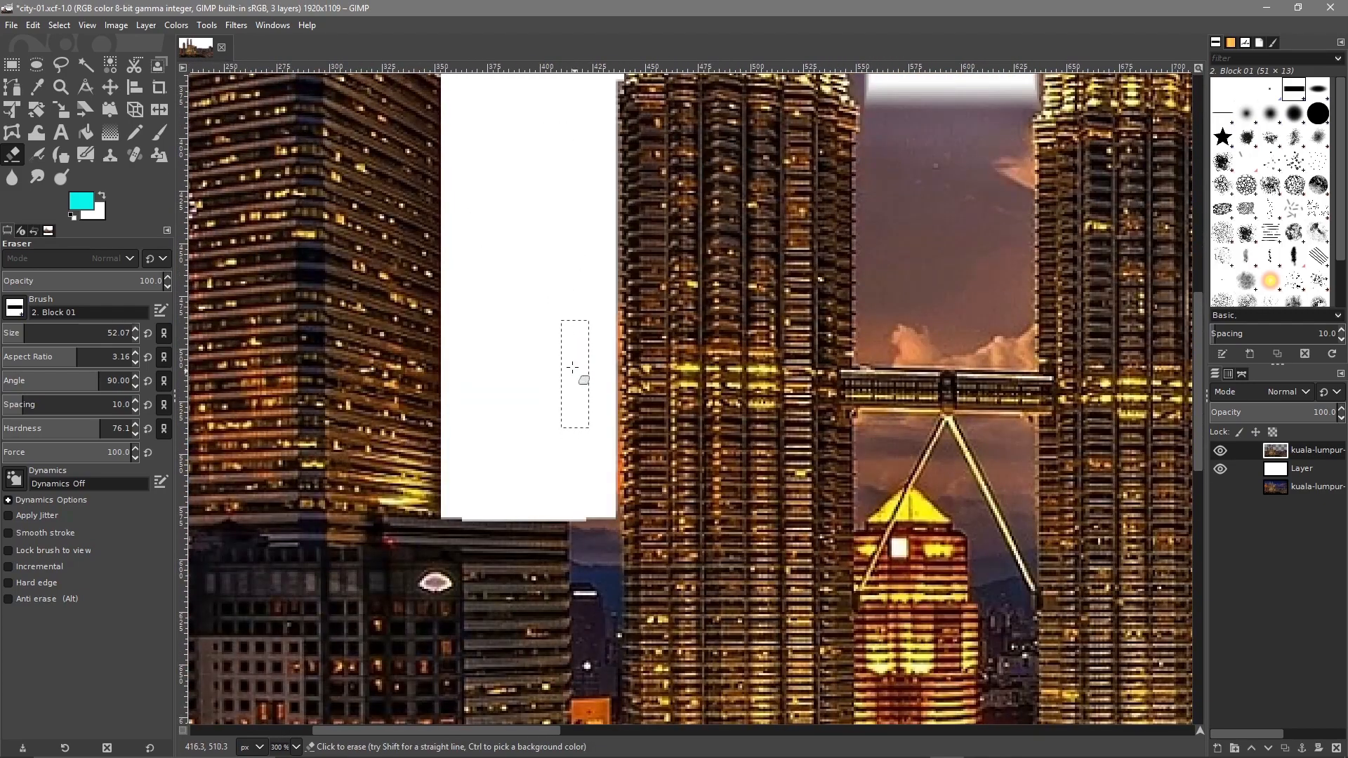
pyautogui.moveTo(564, 376); pyautogui.dragTo(539, 354)
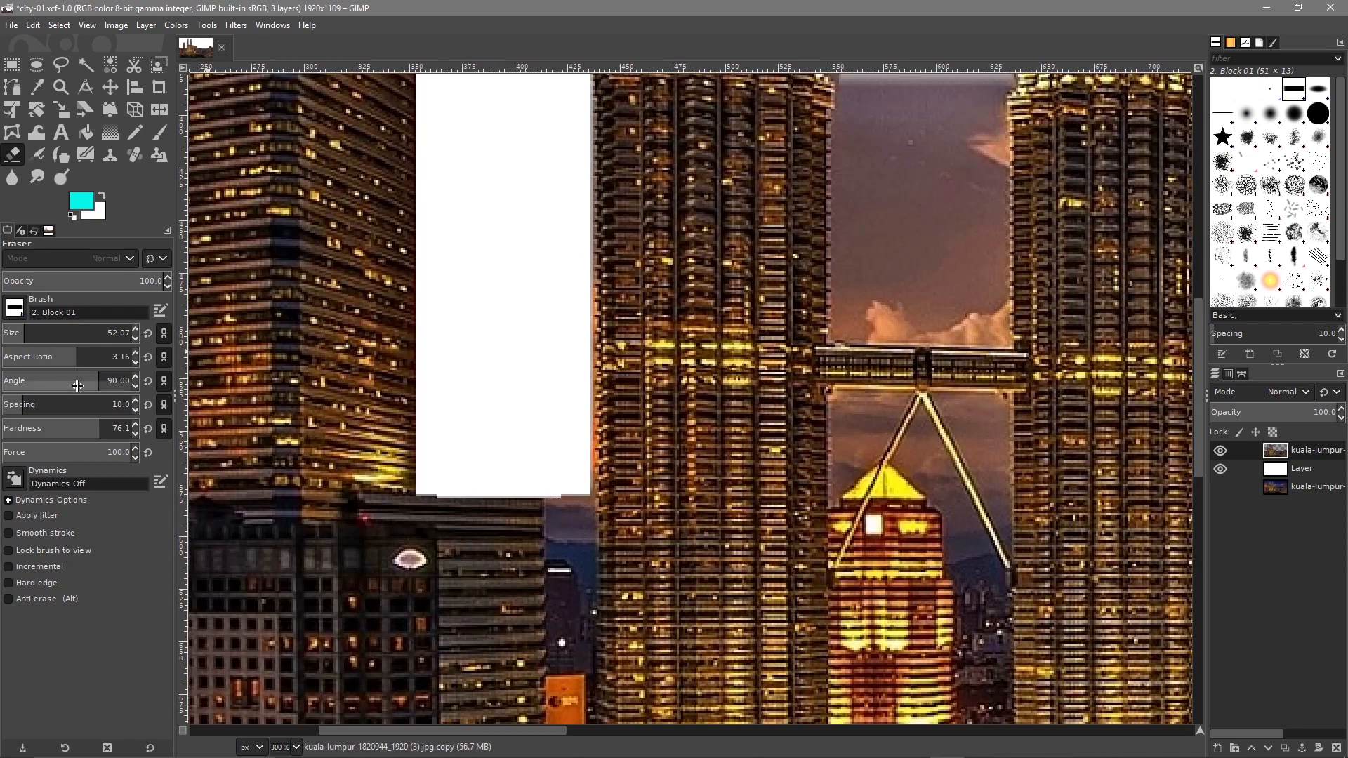
pyautogui.moveTo(110, 427); pyautogui.dragTo(149, 427)
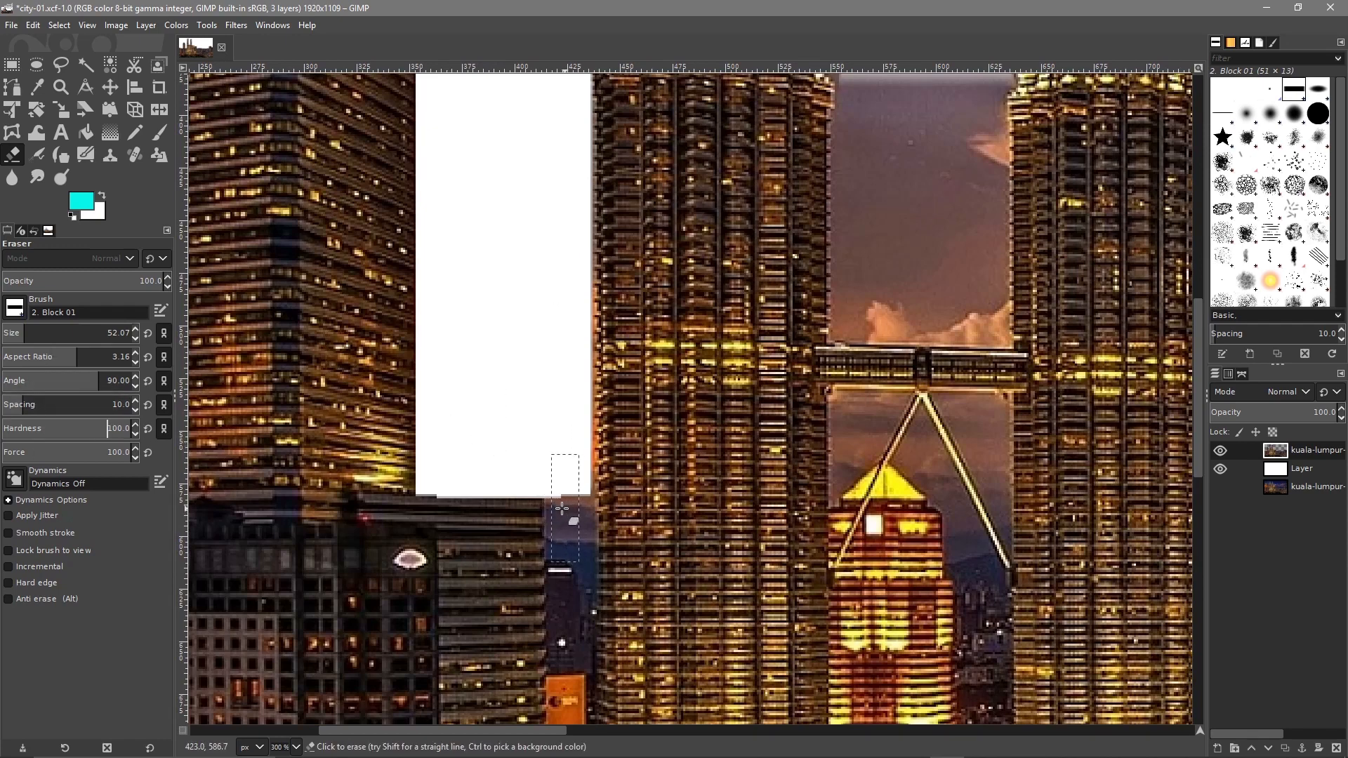
pyautogui.click(555, 509)
pyautogui.moveTo(555, 509); pyautogui.dragTo(579, 517)
pyautogui.click(558, 519)
# Set the Eraser size to 117.57 and erase the sky along the left twin tower's inner edge at its upper tiers.
pyautogui.moveTo(519, 229); pyautogui.dragTo(346, 628)
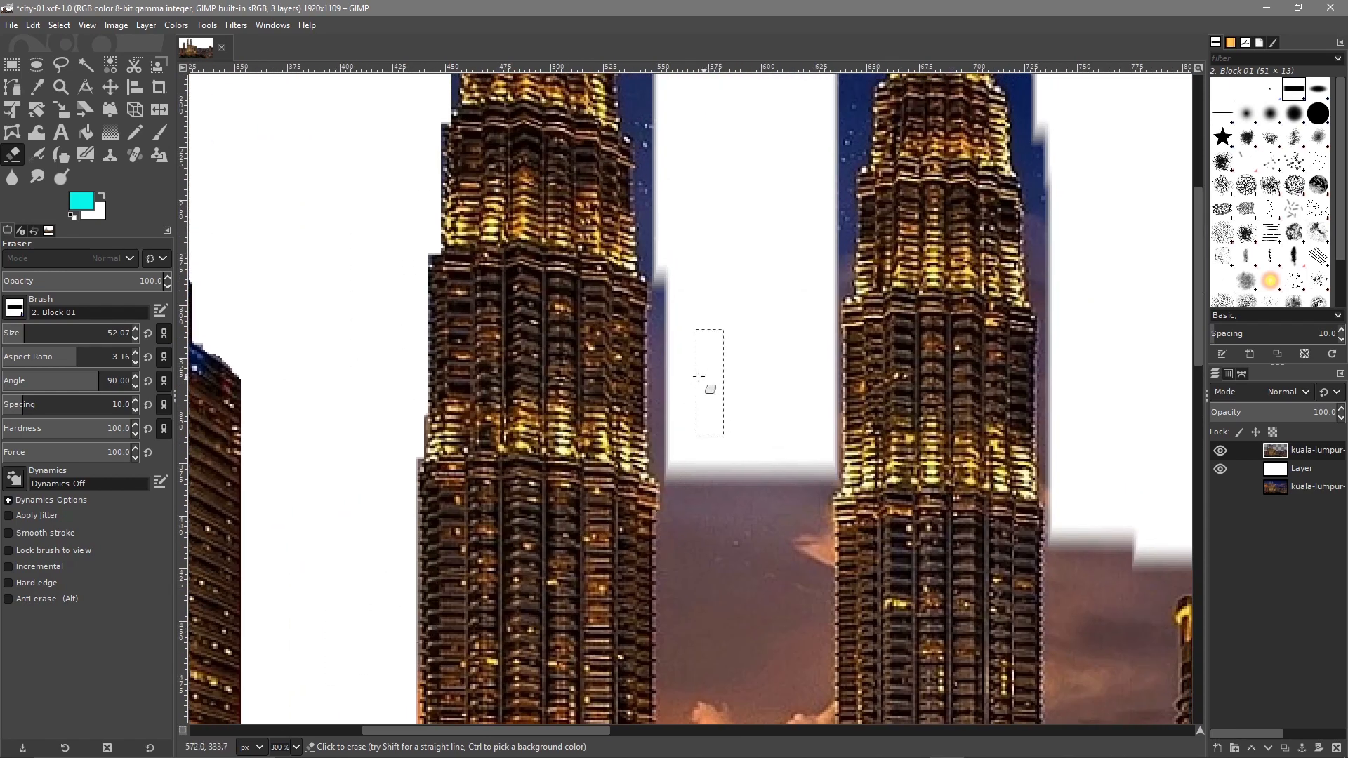
pyautogui.moveTo(44, 331)
pyautogui.mouseDown()
pyautogui.moveTo(78, 332)
pyautogui.moveTo(38, 334)
pyautogui.mouseUp()
pyautogui.click(677, 343)
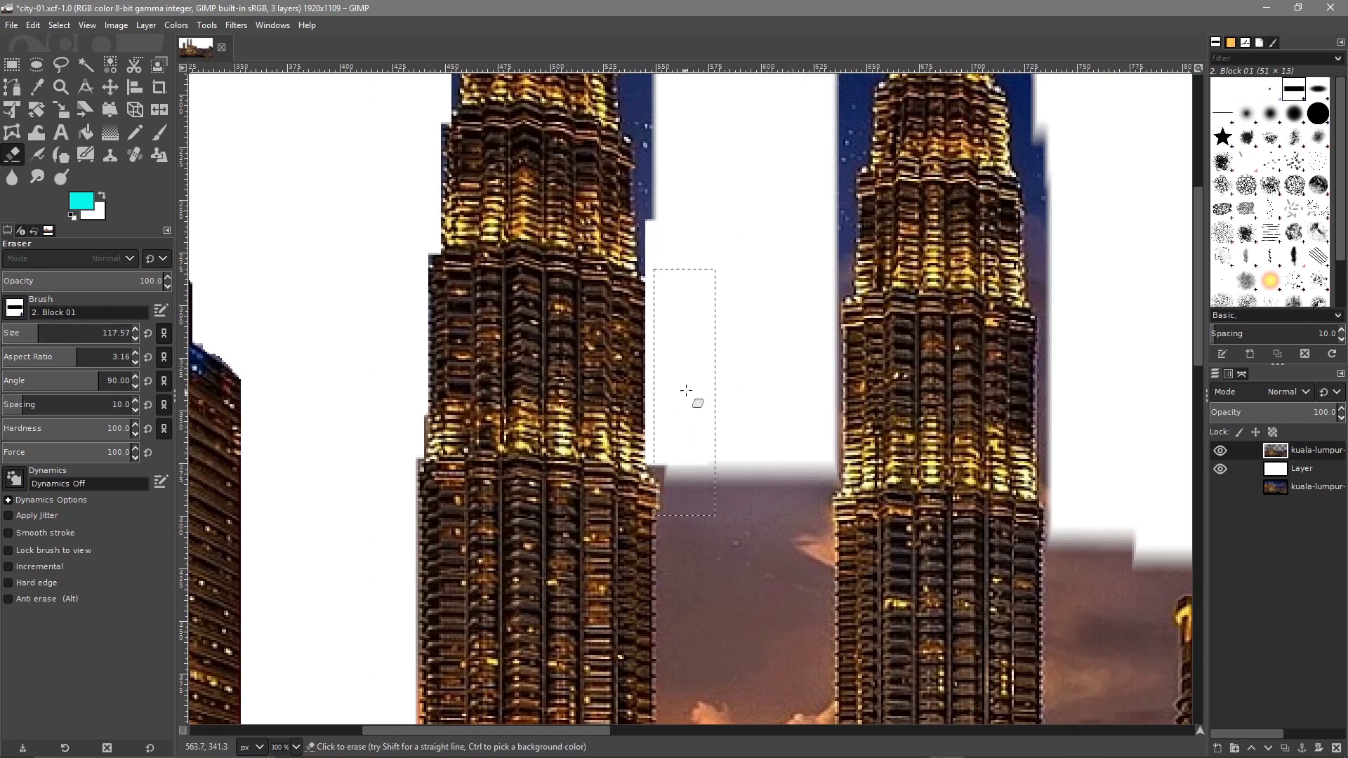
pyautogui.click(686, 361)
pyautogui.click(692, 379)
pyautogui.click(691, 414)
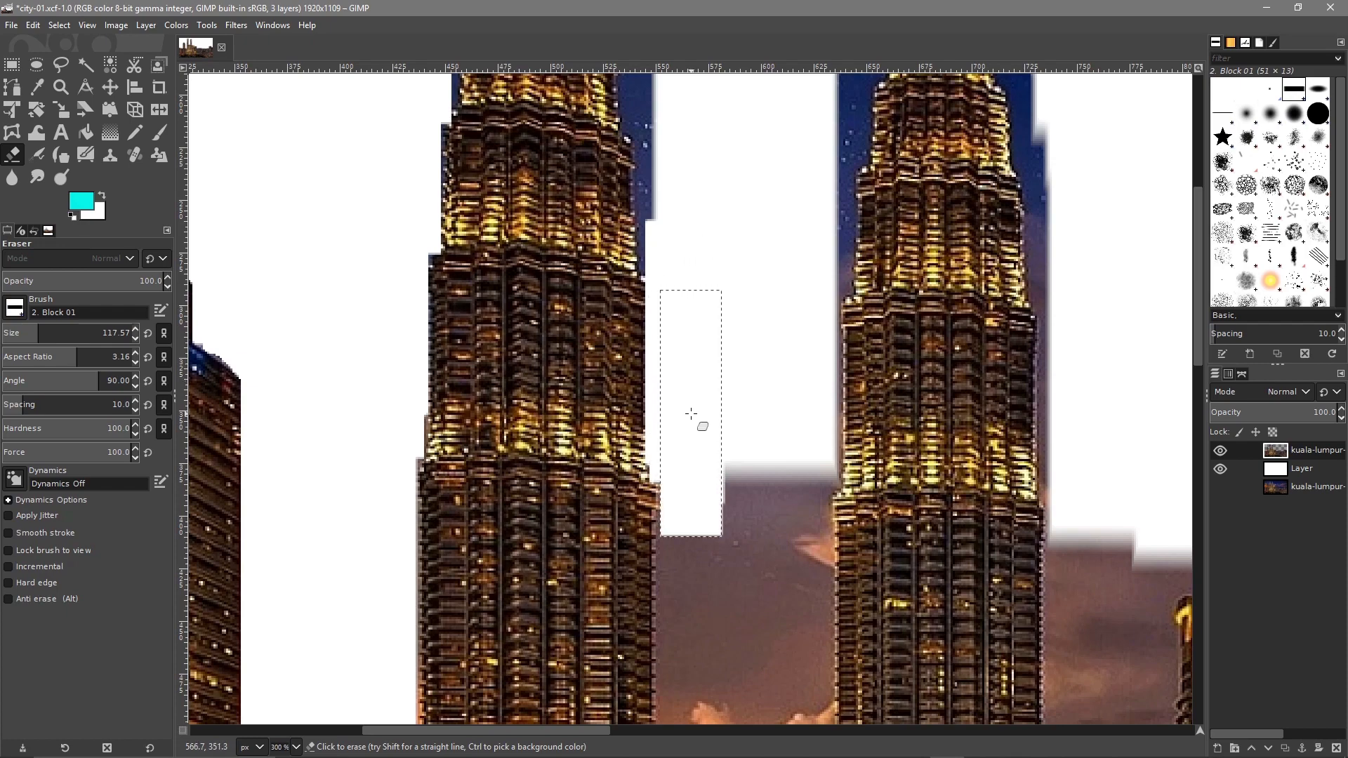
# Erase the sky between the twin towers in descending strips, then along the left tower's inner edge to just above the skybridge.
pyautogui.click(733, 441)
pyautogui.click(761, 465)
pyautogui.click(782, 489)
pyautogui.click(798, 514)
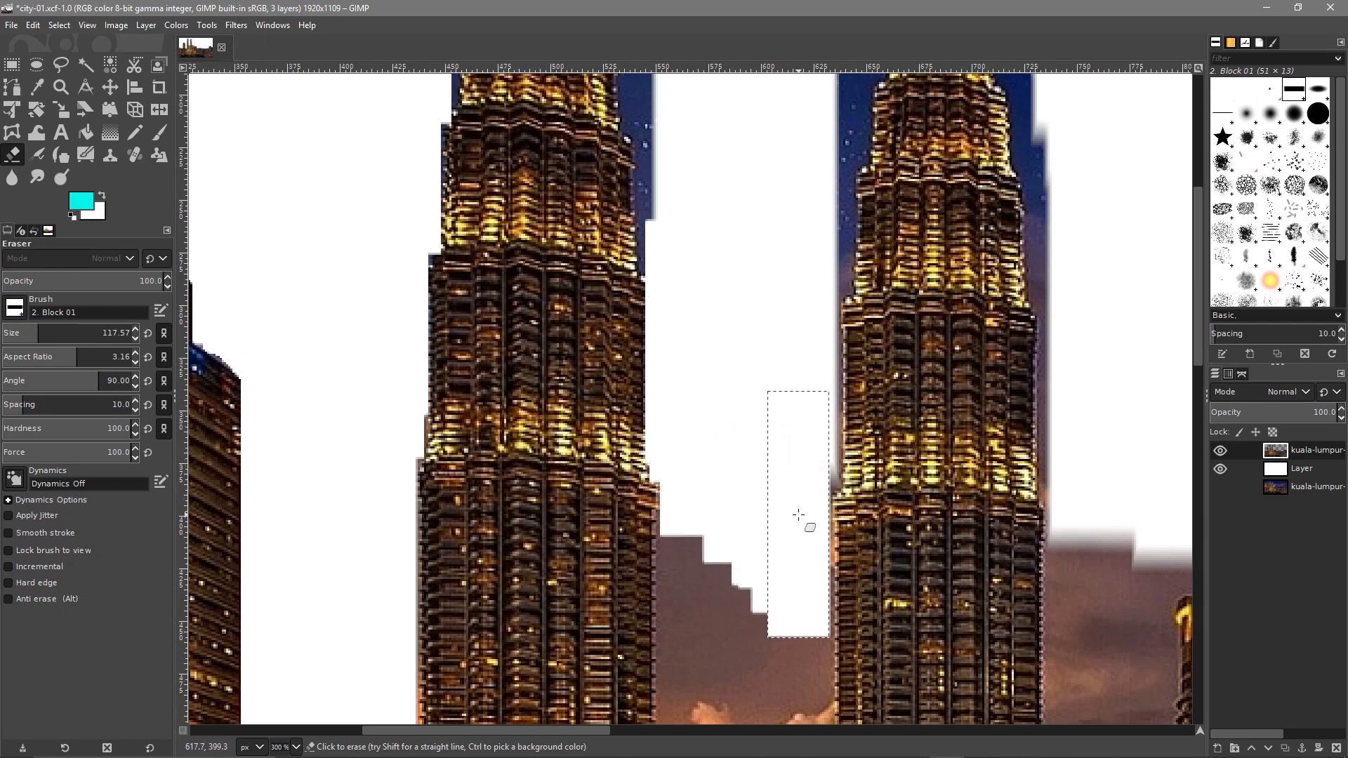
pyautogui.scroll(-5, 685, 491)
pyautogui.click(694, 279)
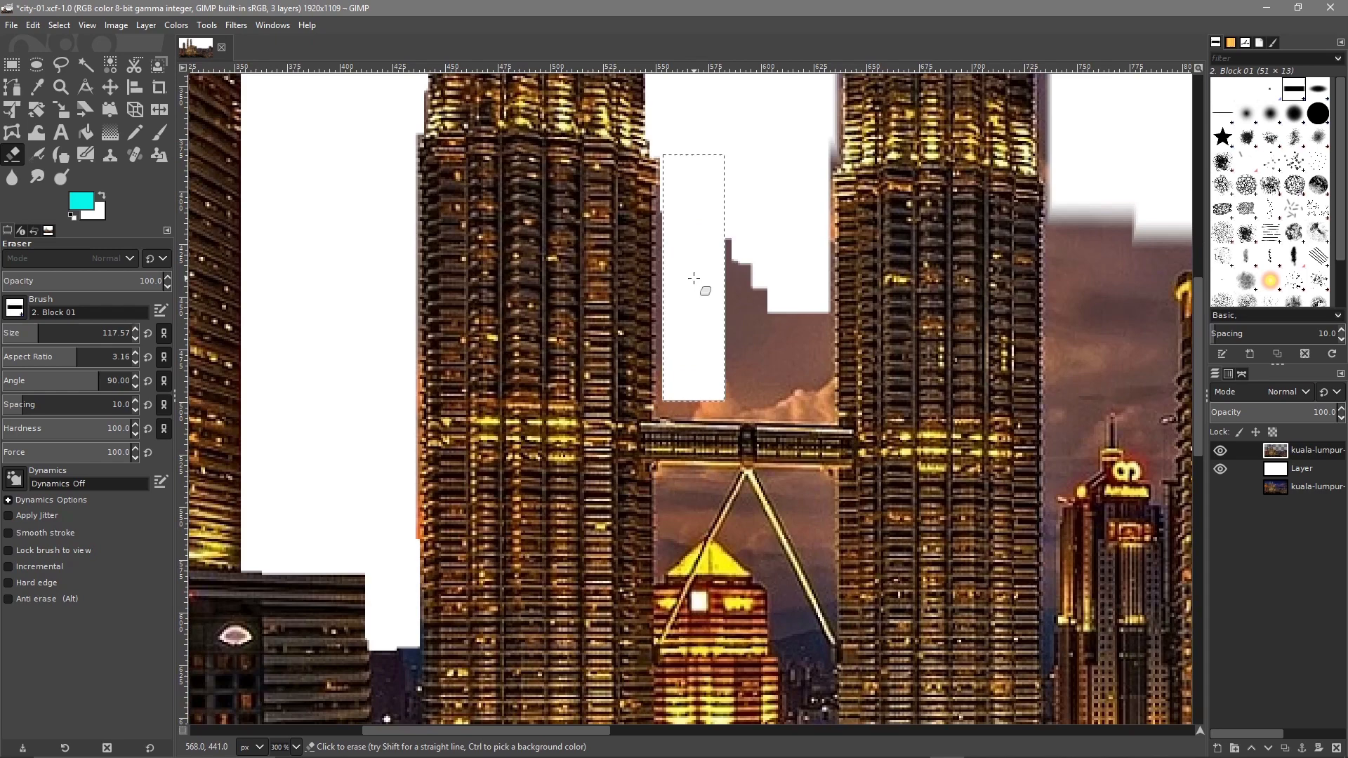
pyautogui.click(686, 284)
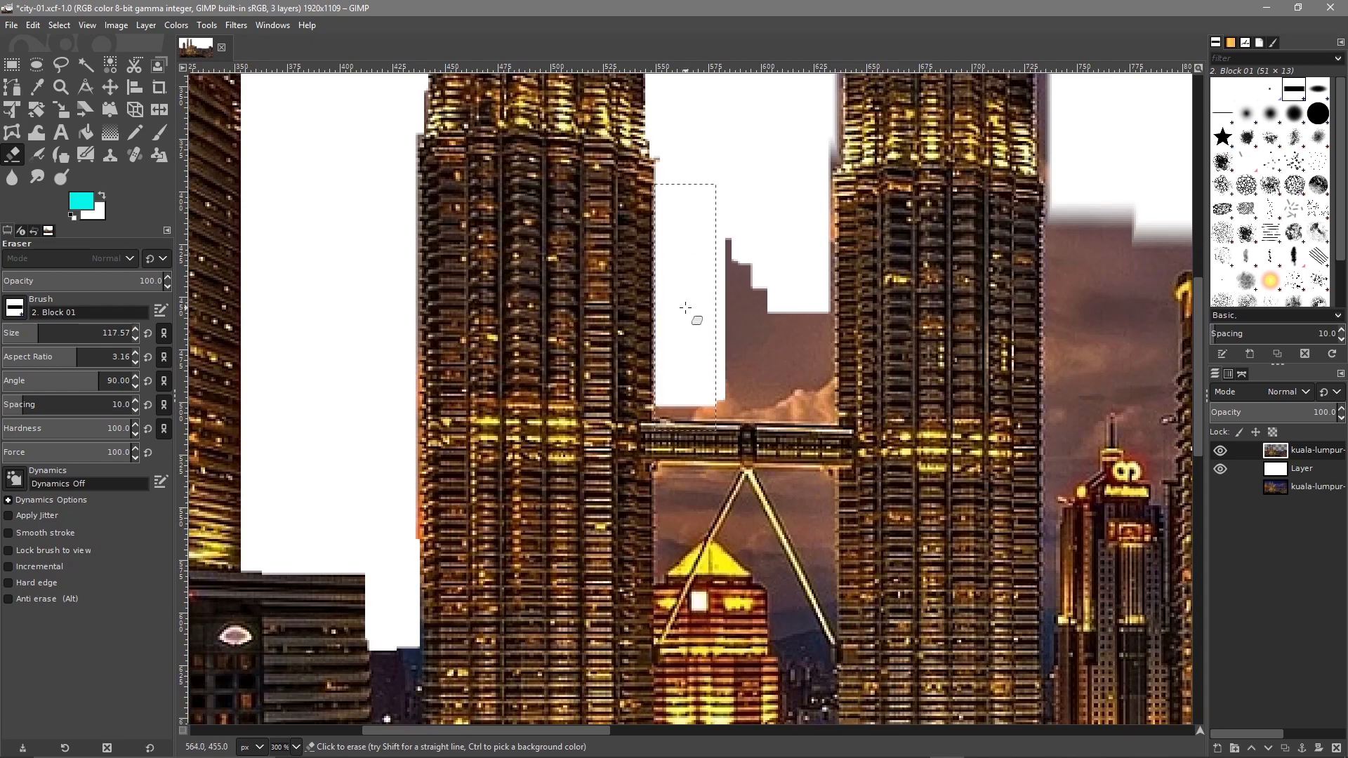
# Erase the remaining sky directly above the skybridge between the twin towers, undoing and redoing the strokes that need correcting.
pyautogui.moveTo(687, 300)
pyautogui.mouseDown()
pyautogui.moveTo(780, 300)
pyautogui.moveTo(754, 307)
pyautogui.mouseUp()
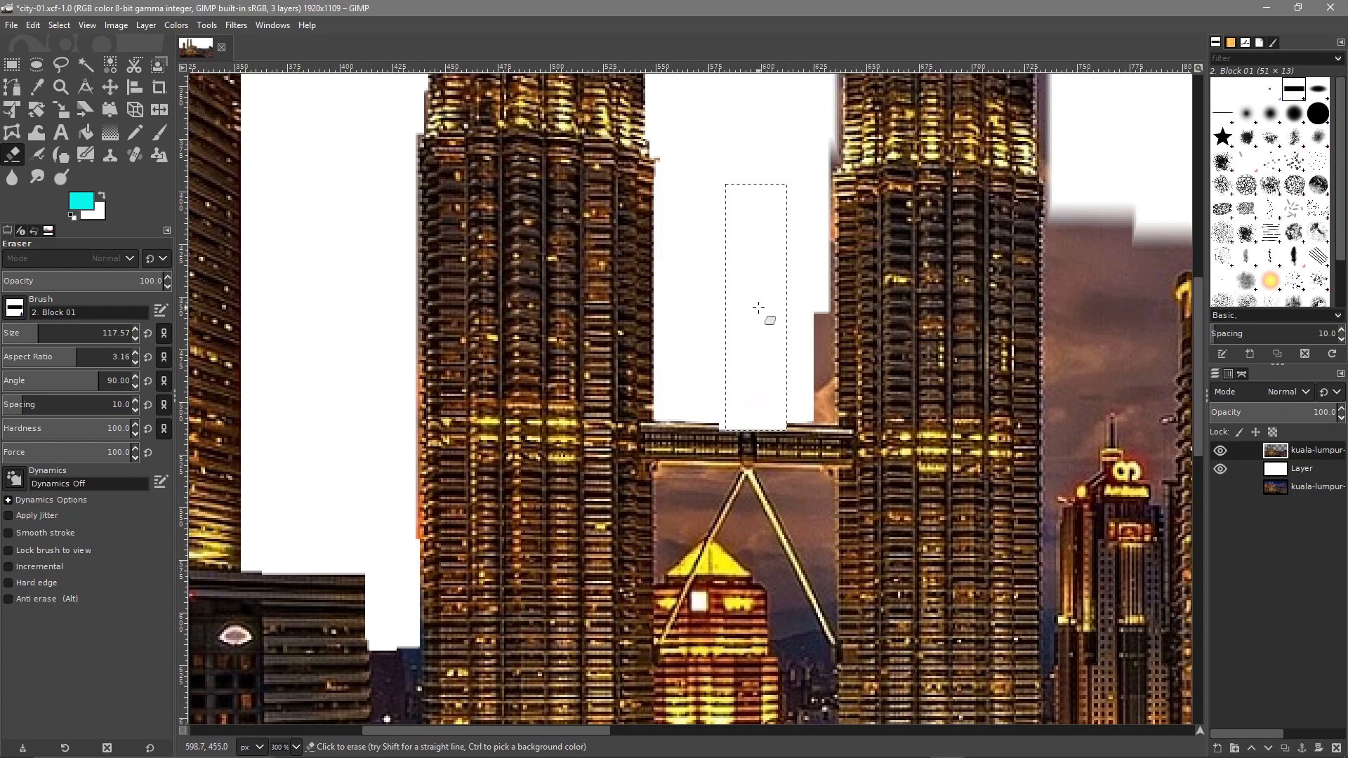
pyautogui.hotkey('ctrl', 'z')
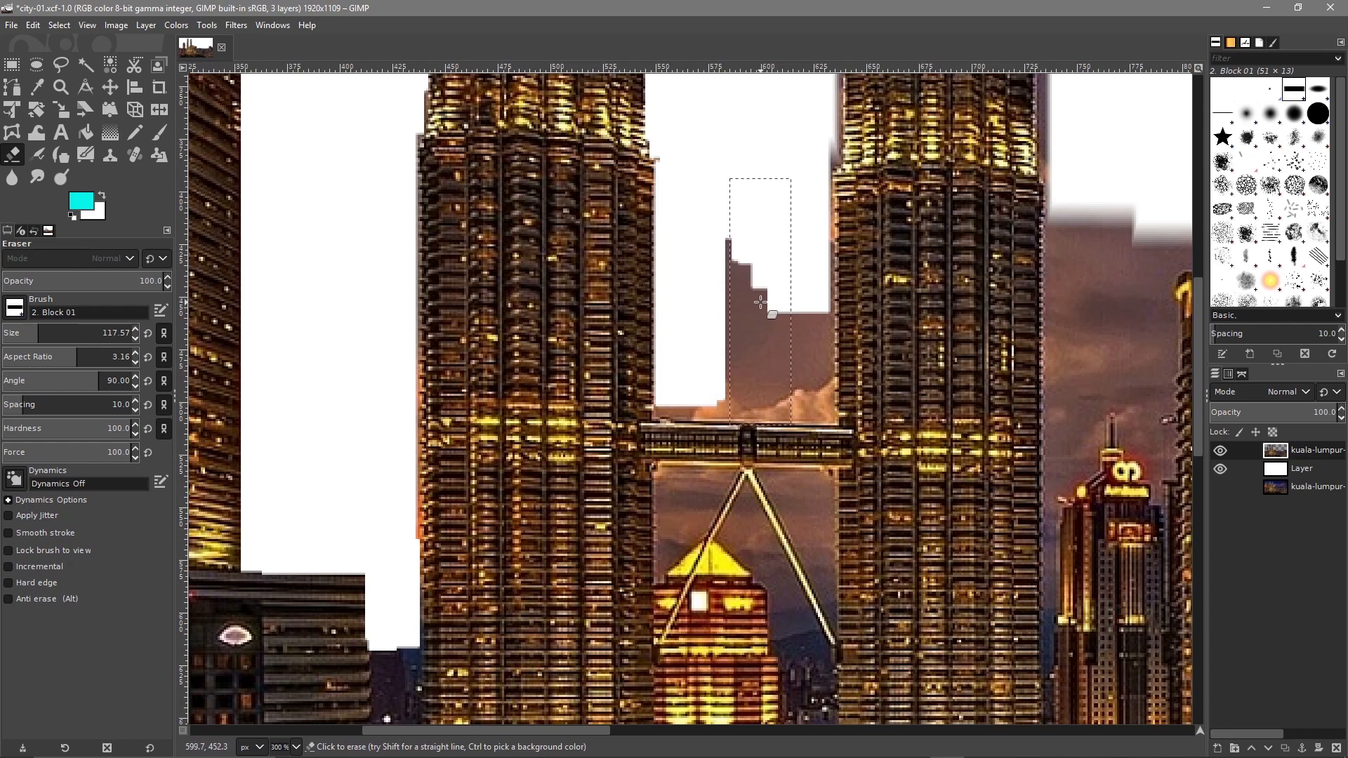
pyautogui.click(761, 302)
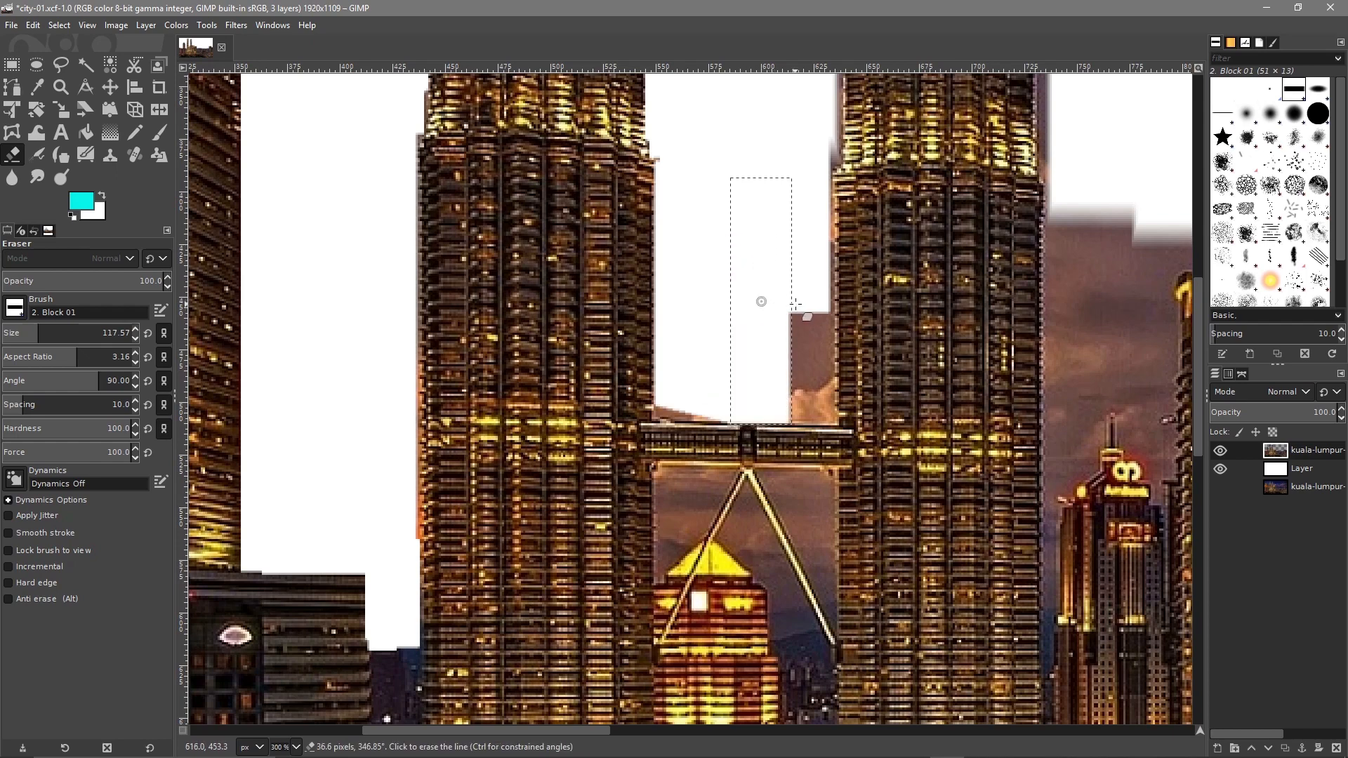
pyautogui.keyDown('shift'); pyautogui.click(798, 304); pyautogui.keyUp('shift')
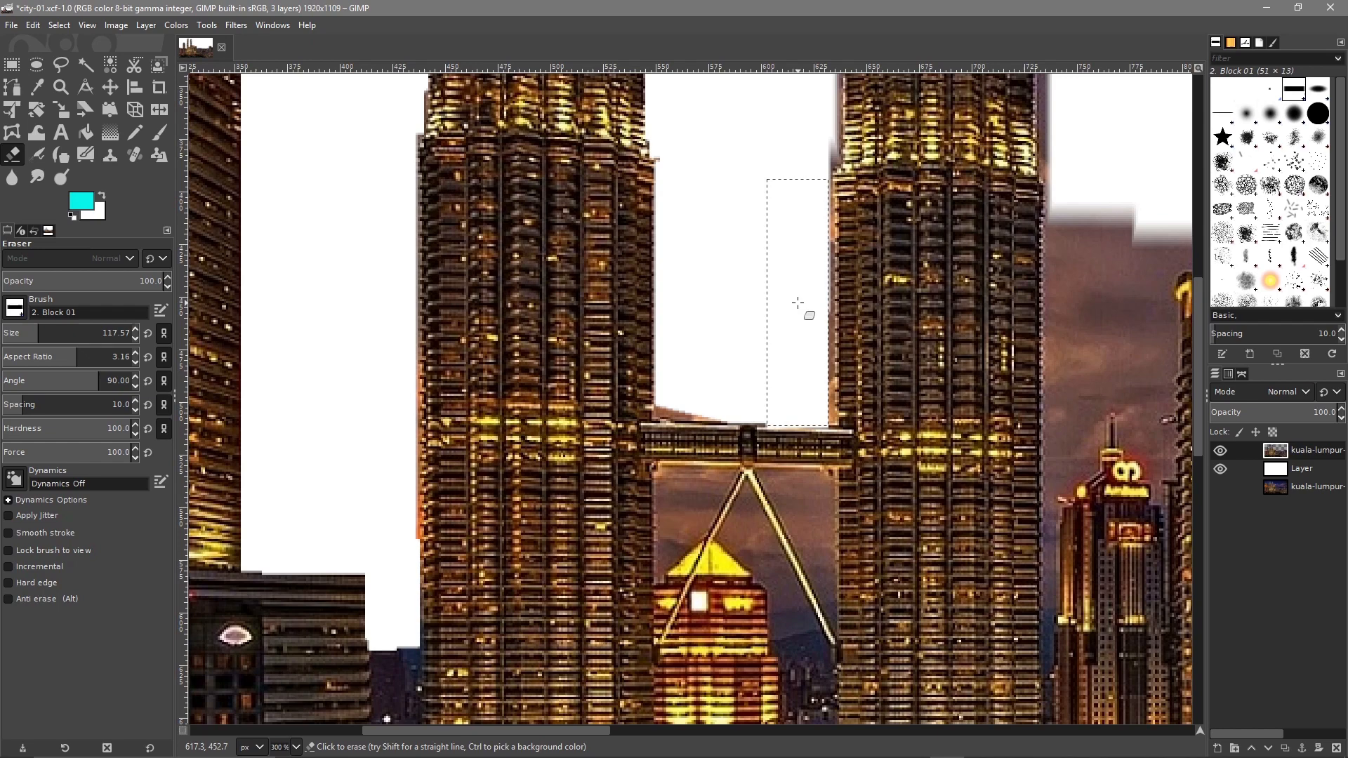
pyautogui.hotkey('ctrl', 'z')
pyautogui.click(794, 301)
pyautogui.click(809, 302)
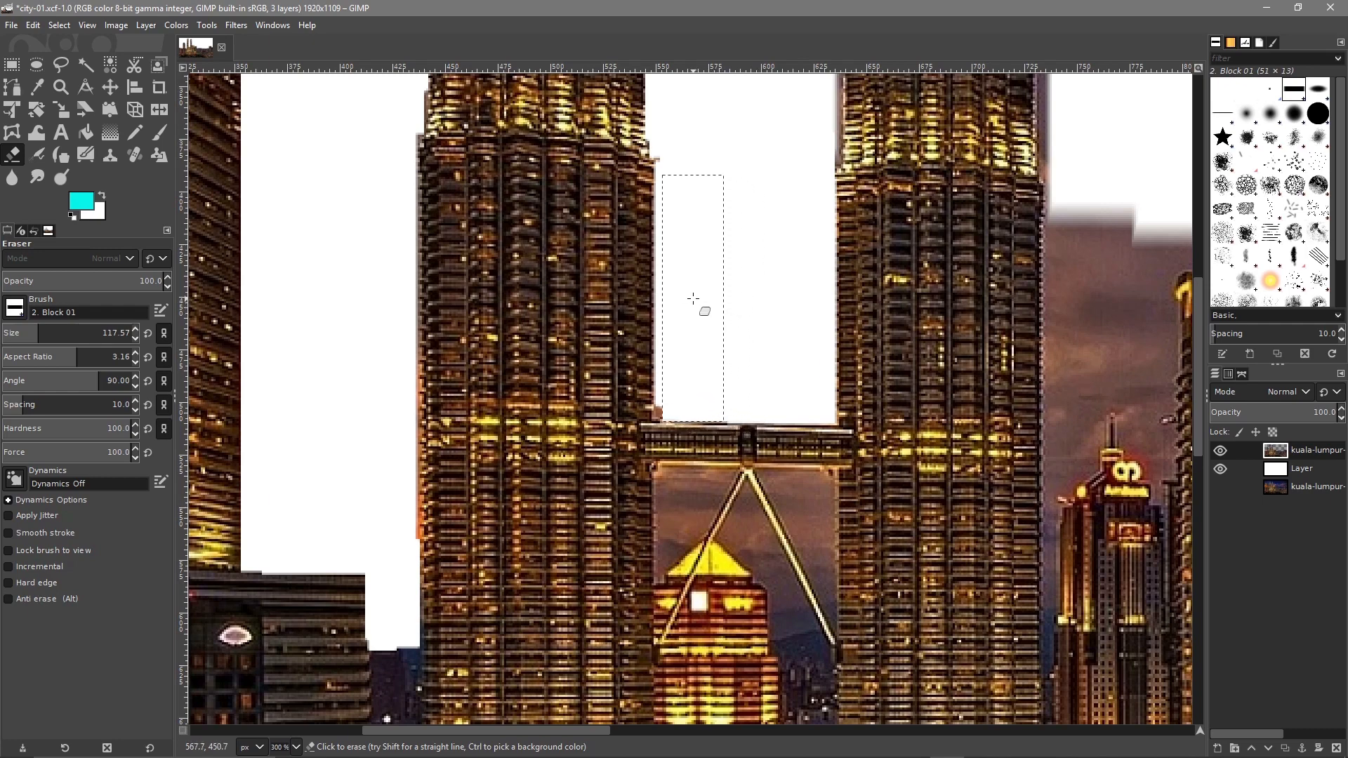
pyautogui.click(685, 296)
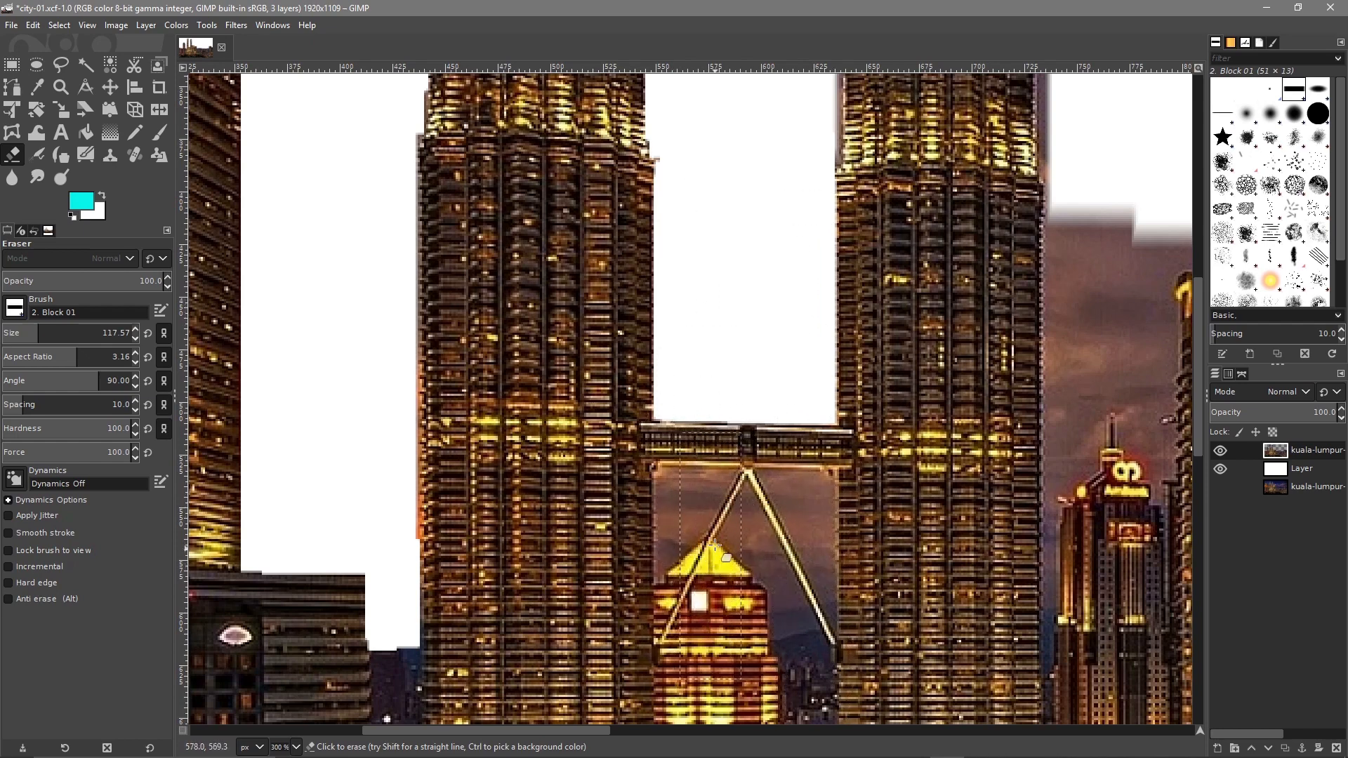
# Erase a strip of sky beside the right twin tower's inner edge and the sky up the left tower's stepped right side to its crown.
pyautogui.moveTo(752, 194); pyautogui.dragTo(608, 523)
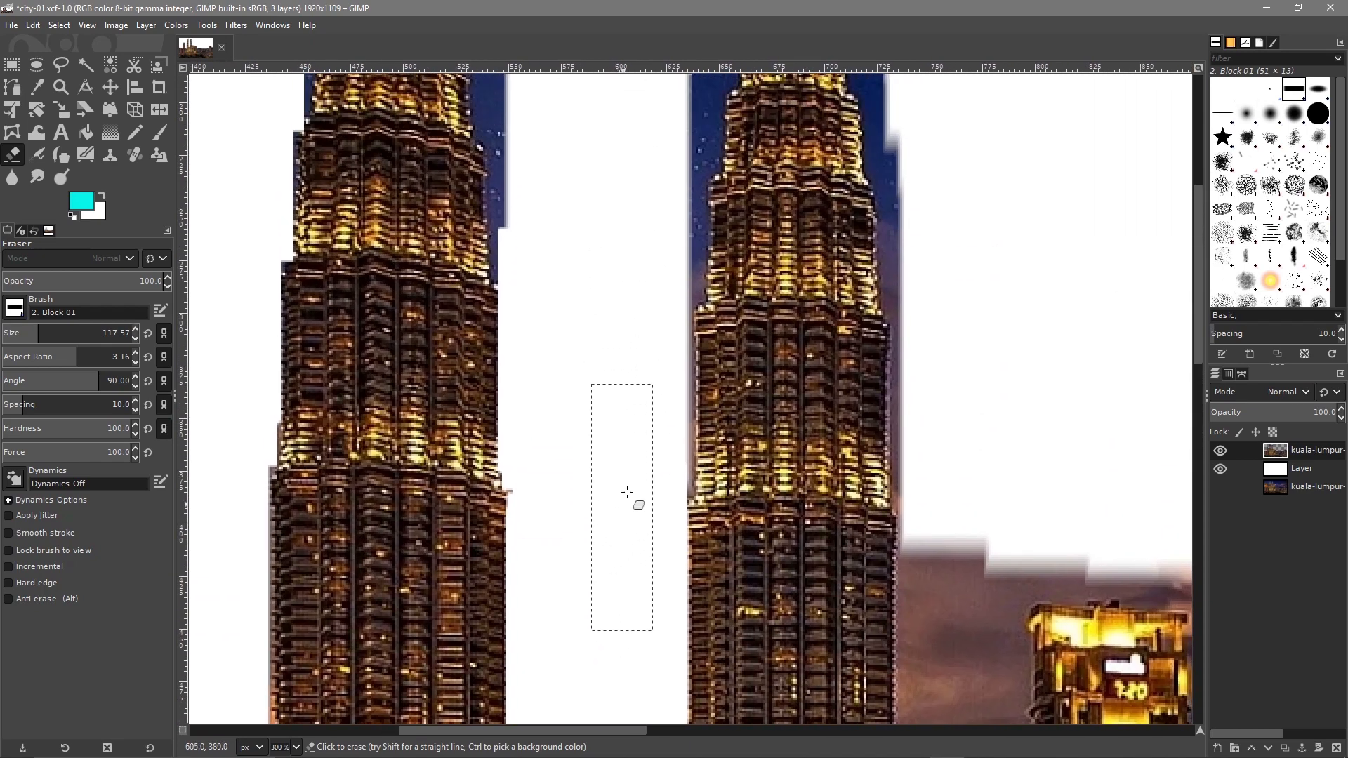
pyautogui.click(667, 373)
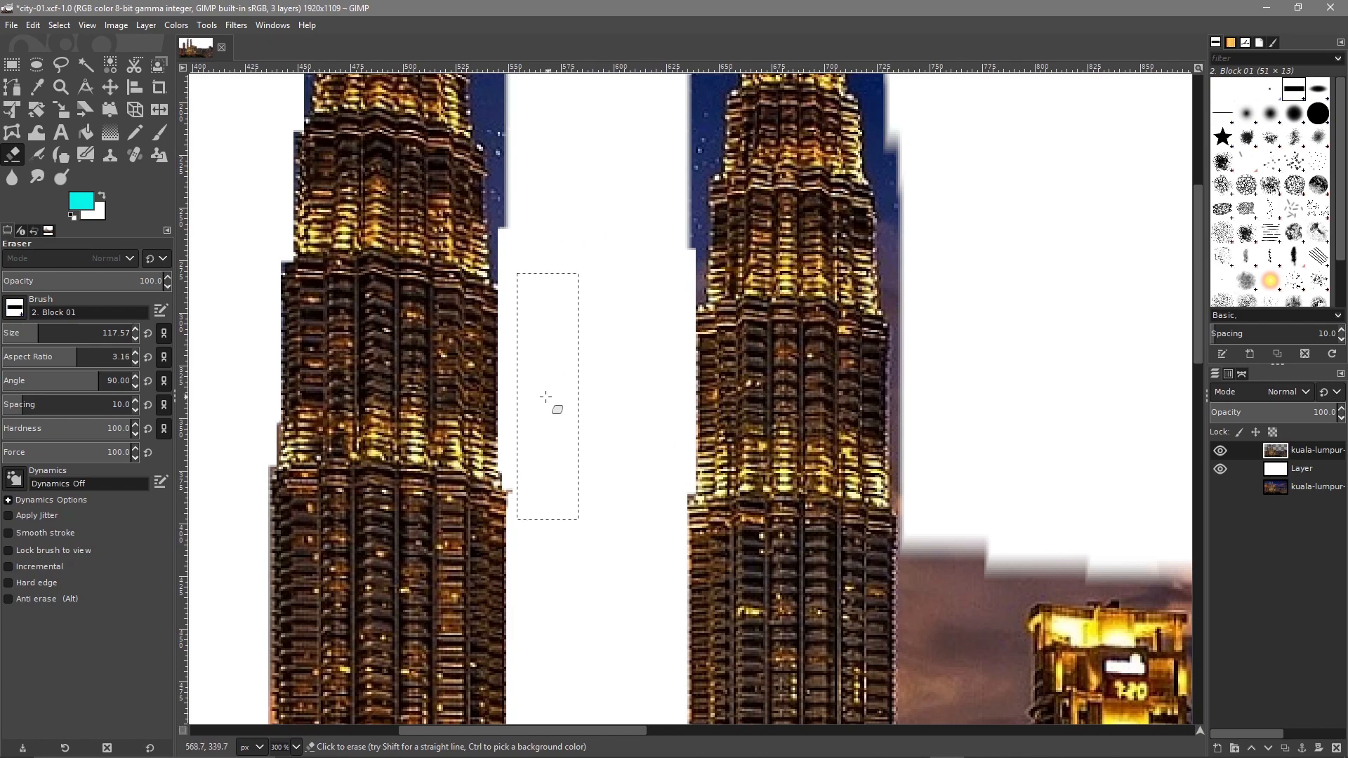
pyautogui.moveTo(539, 266); pyautogui.dragTo(573, 596)
pyautogui.click(554, 479)
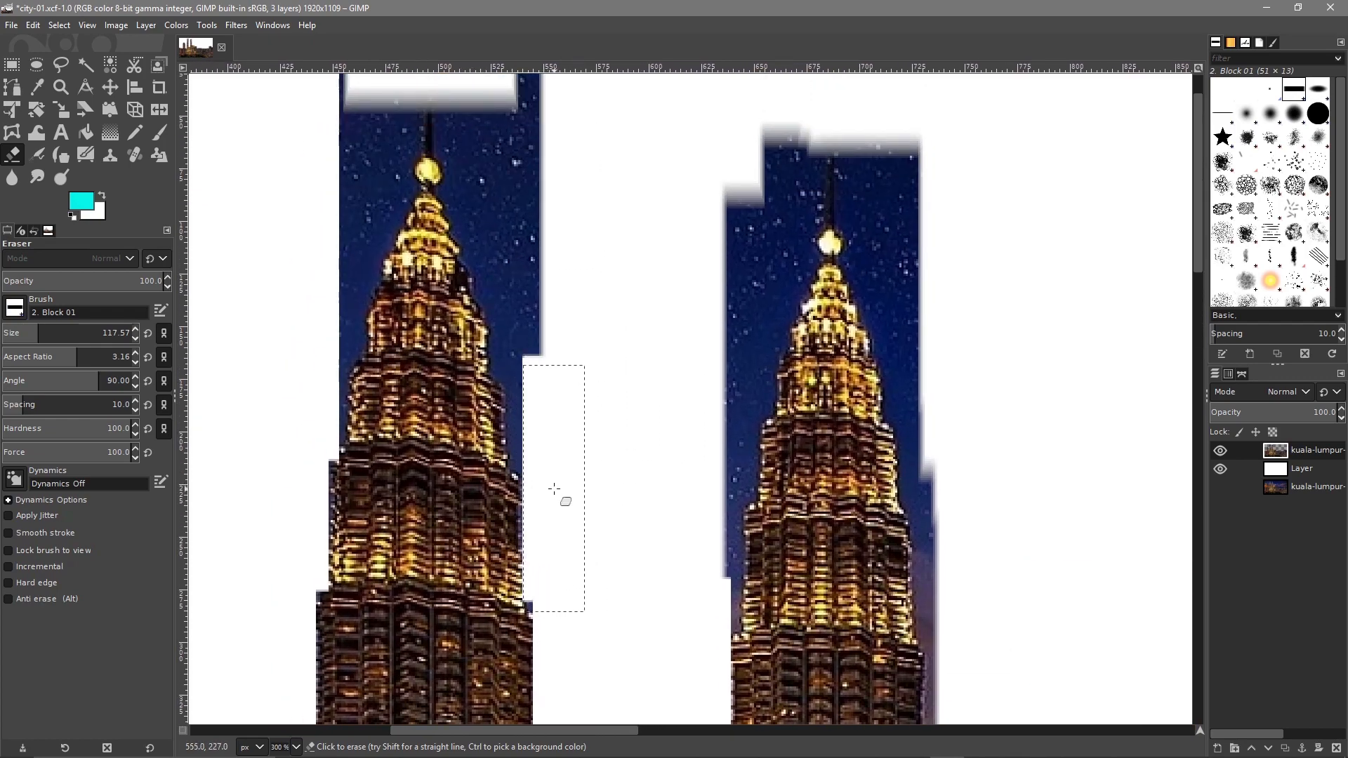
pyautogui.click(540, 349)
pyautogui.click(537, 342)
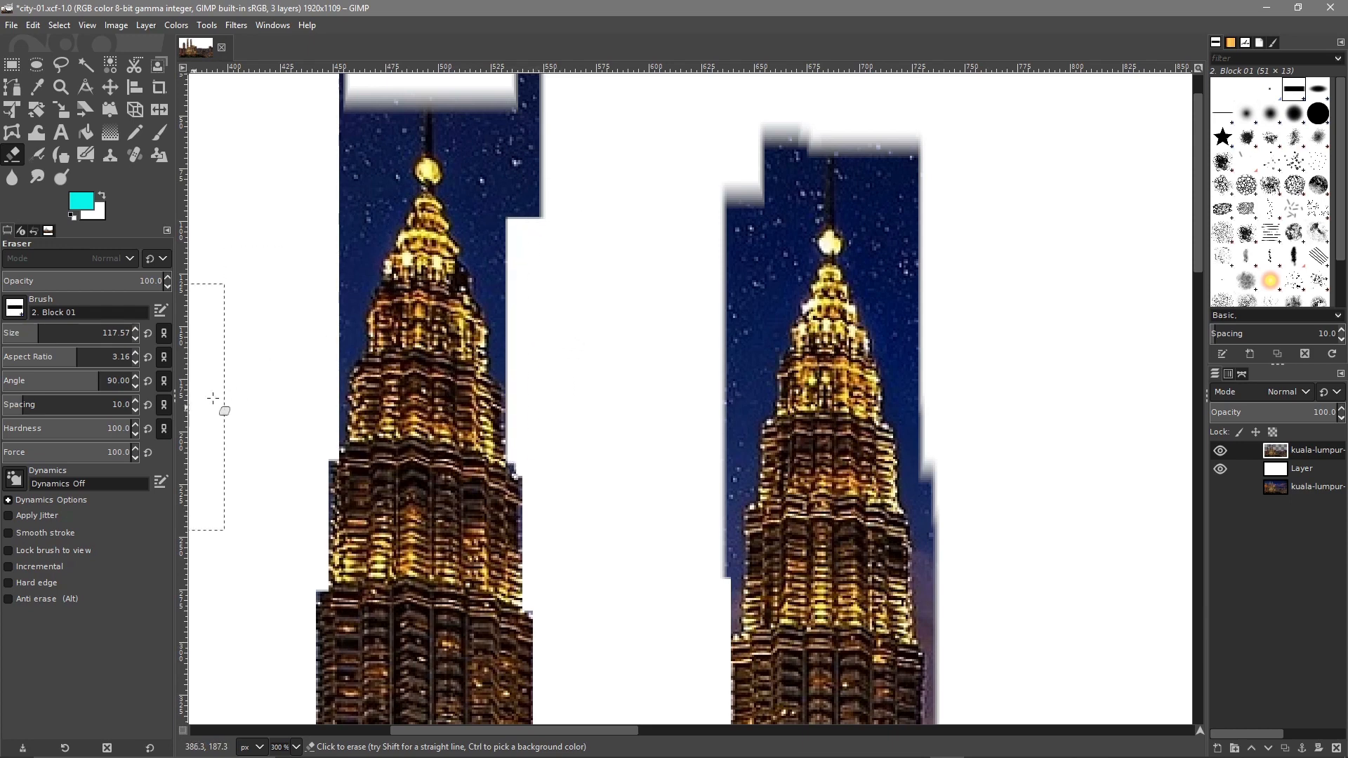
pyautogui.click(538, 267)
pyautogui.click(519, 251)
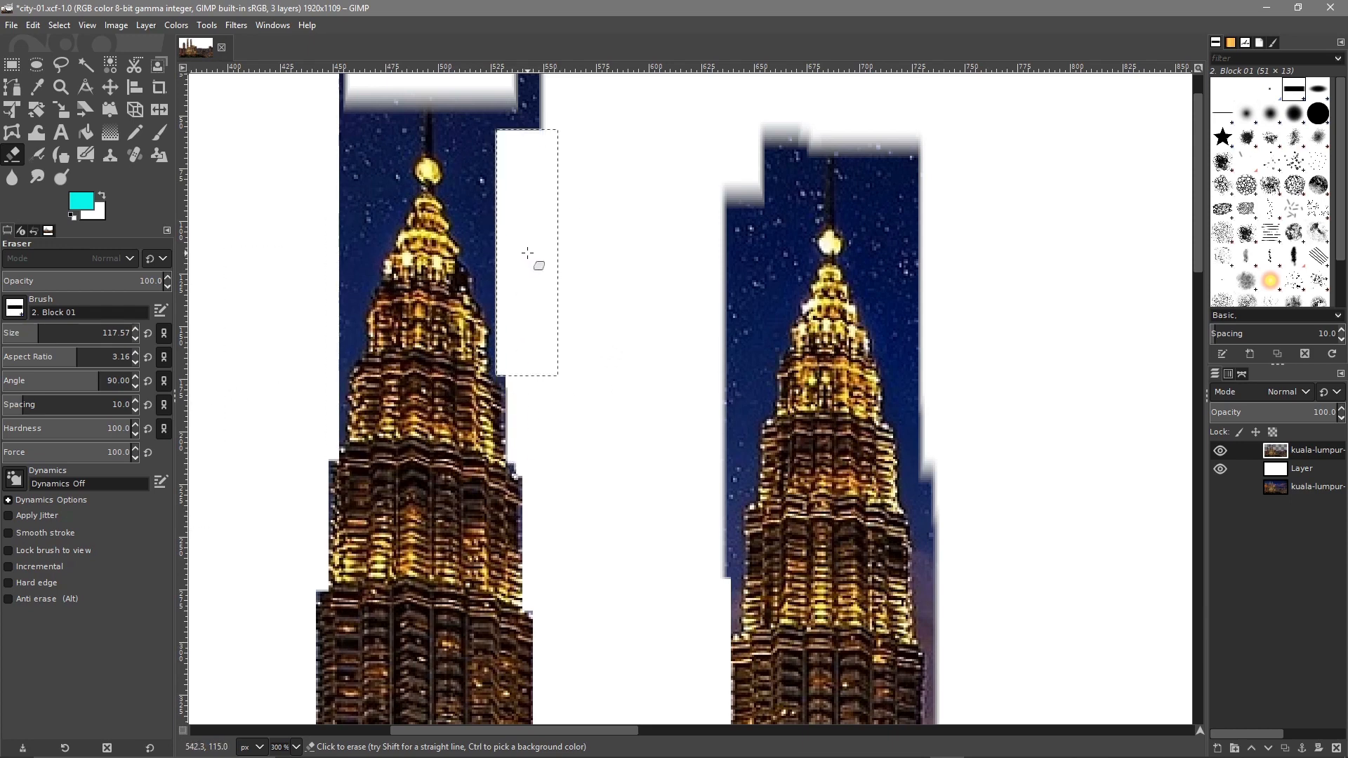
pyautogui.click(519, 250)
pyautogui.click(528, 266)
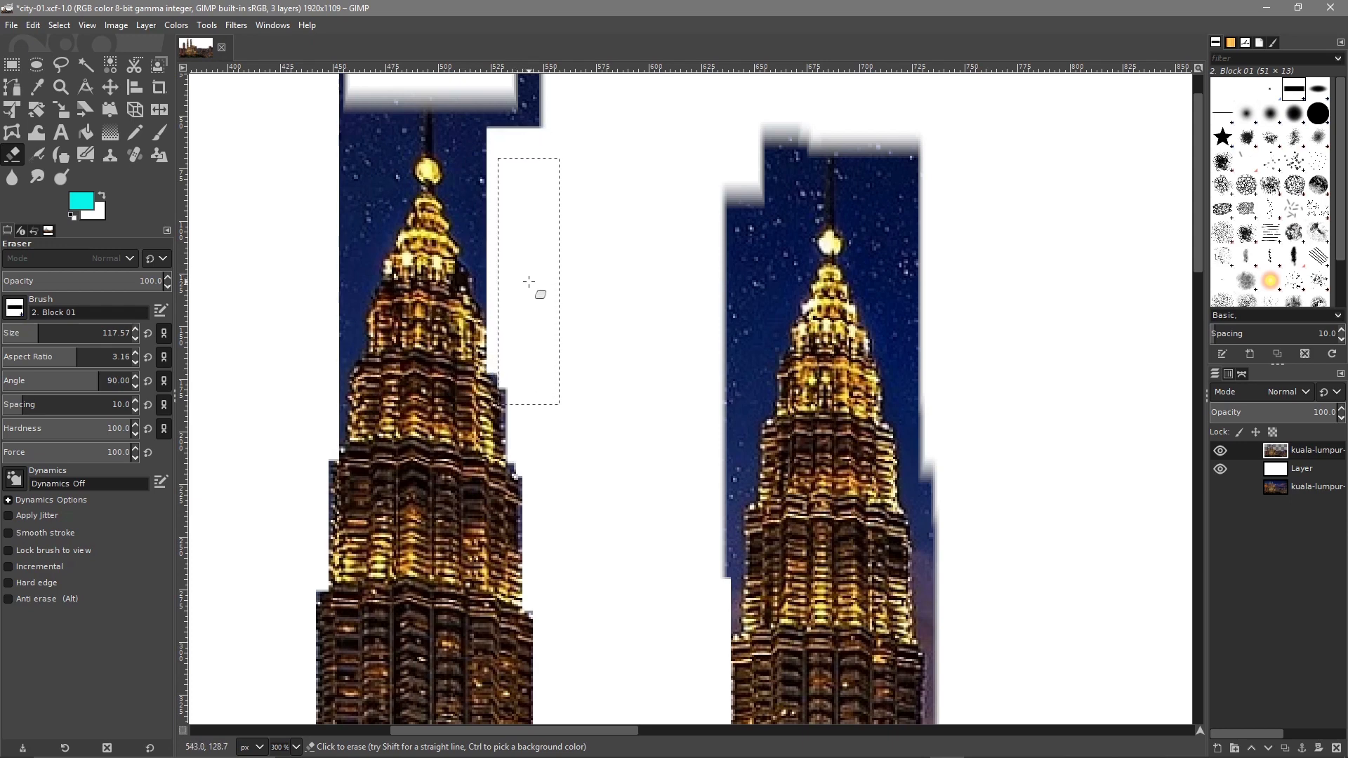
# Erase the sky along the left side of the left twin tower's crown and the stepped tiers below it.
pyautogui.click(336, 233)
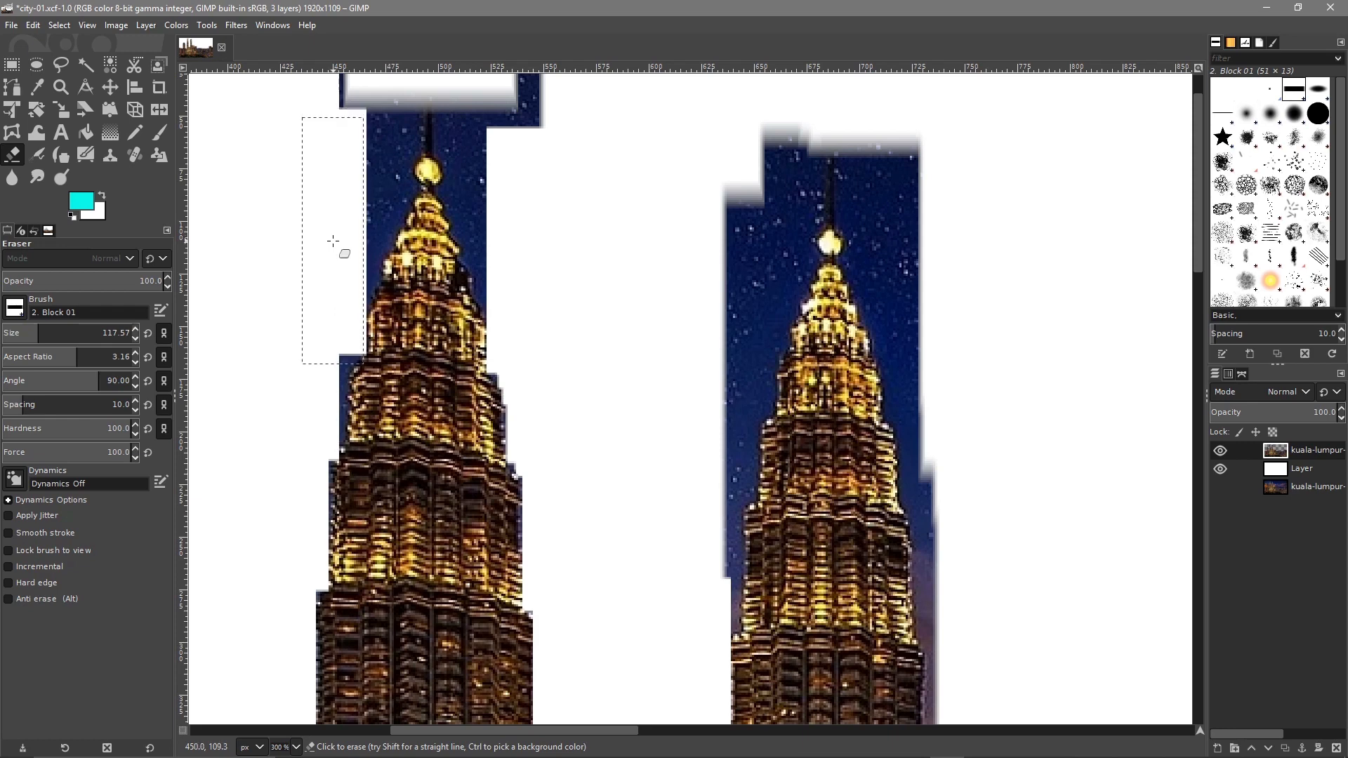
pyautogui.click(323, 254)
pyautogui.click(318, 273)
pyautogui.click(317, 301)
pyautogui.click(315, 319)
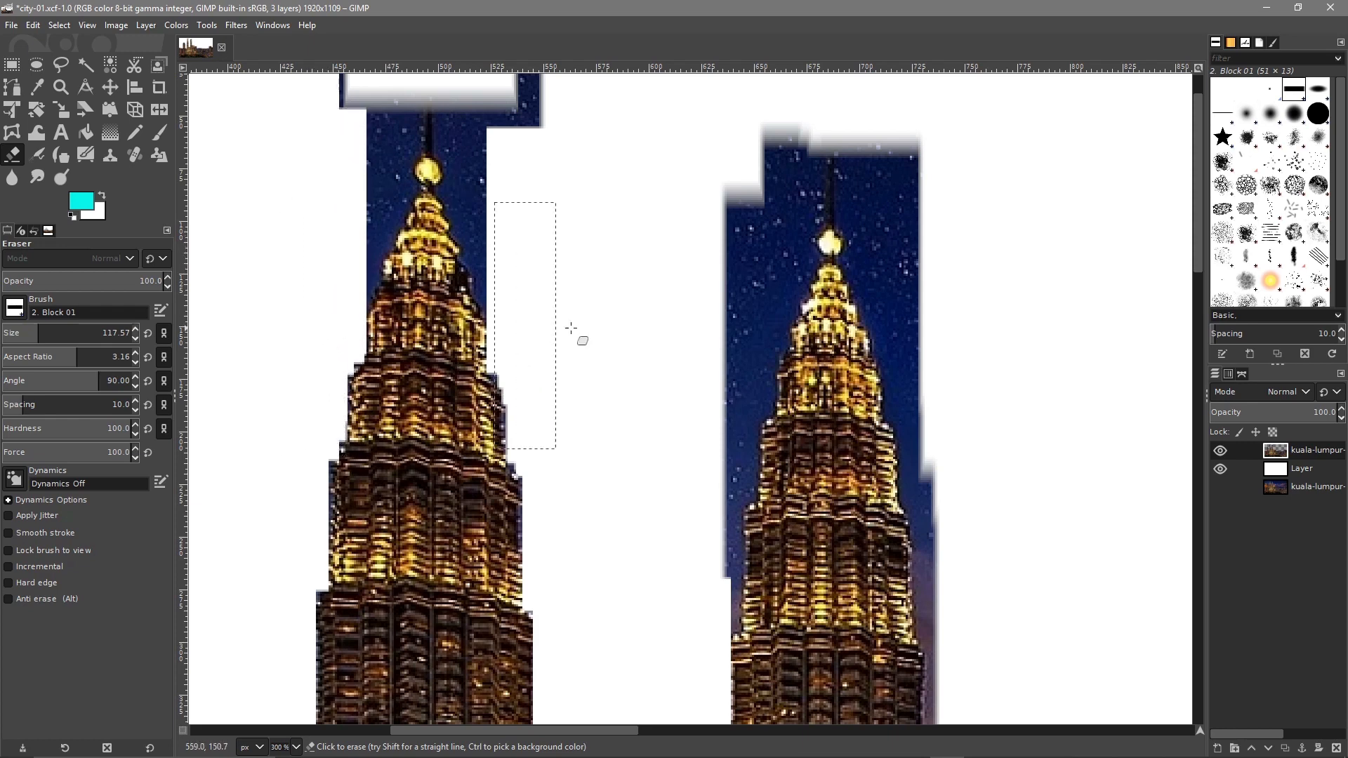
# Erase the sky and antennas above both twin towers' spire balls and roughly trim the sky around their crowns.
pyautogui.moveTo(547, 262); pyautogui.dragTo(615, 479)
pyautogui.moveTo(586, 319)
pyautogui.mouseDown()
pyautogui.moveTo(545, 230)
pyautogui.moveTo(421, 228)
pyautogui.moveTo(505, 247)
pyautogui.moveTo(439, 250)
pyautogui.moveTo(431, 333)
pyautogui.moveTo(424, 314)
pyautogui.moveTo(441, 295)
pyautogui.moveTo(412, 360)
pyautogui.mouseUp()
pyautogui.moveTo(591, 356)
pyautogui.mouseDown()
pyautogui.moveTo(548, 281)
pyautogui.moveTo(580, 372)
pyautogui.mouseUp()
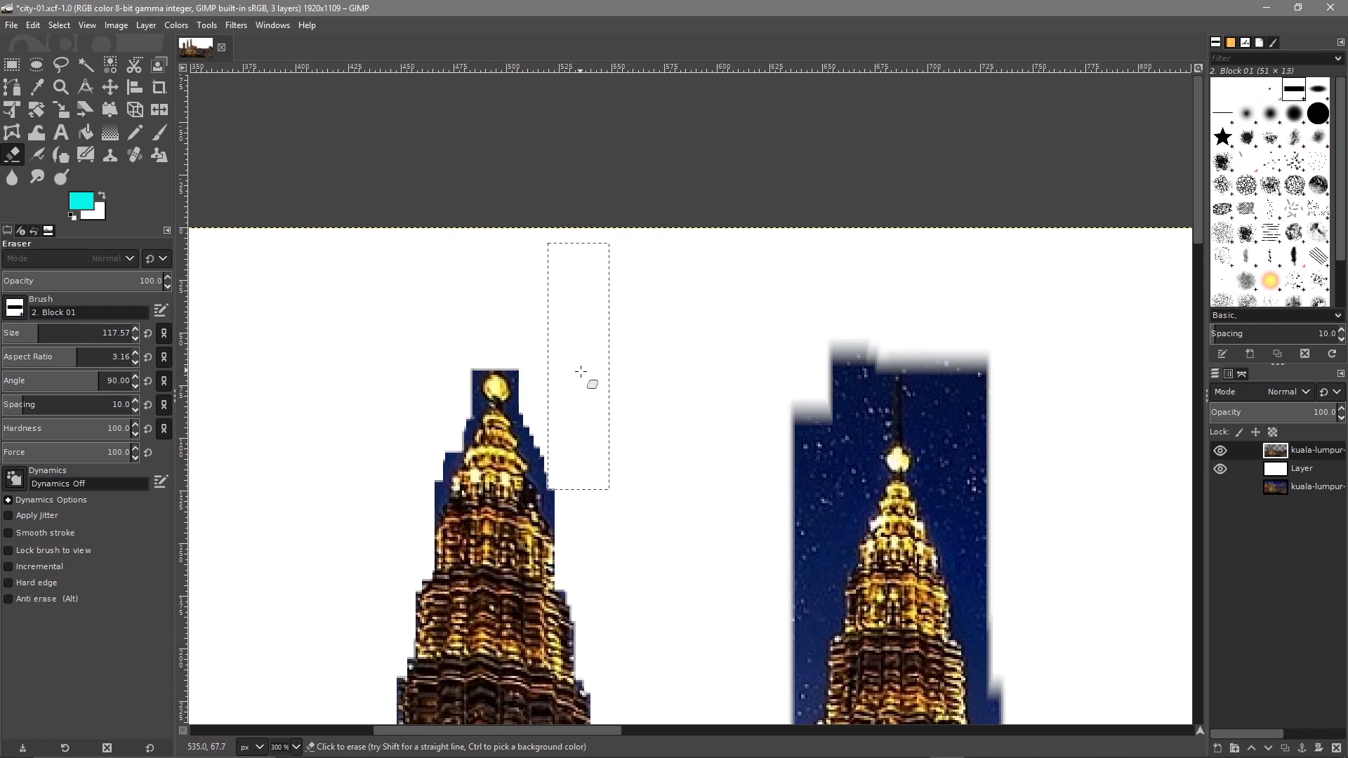
pyautogui.moveTo(780, 430)
pyautogui.mouseDown()
pyautogui.moveTo(809, 431)
pyautogui.moveTo(842, 330)
pyautogui.moveTo(899, 305)
pyautogui.moveTo(970, 302)
pyautogui.moveTo(979, 318)
pyautogui.moveTo(873, 317)
pyautogui.moveTo(981, 376)
pyautogui.moveTo(978, 391)
pyautogui.moveTo(959, 356)
pyautogui.moveTo(1008, 464)
pyautogui.moveTo(990, 491)
pyautogui.mouseUp()
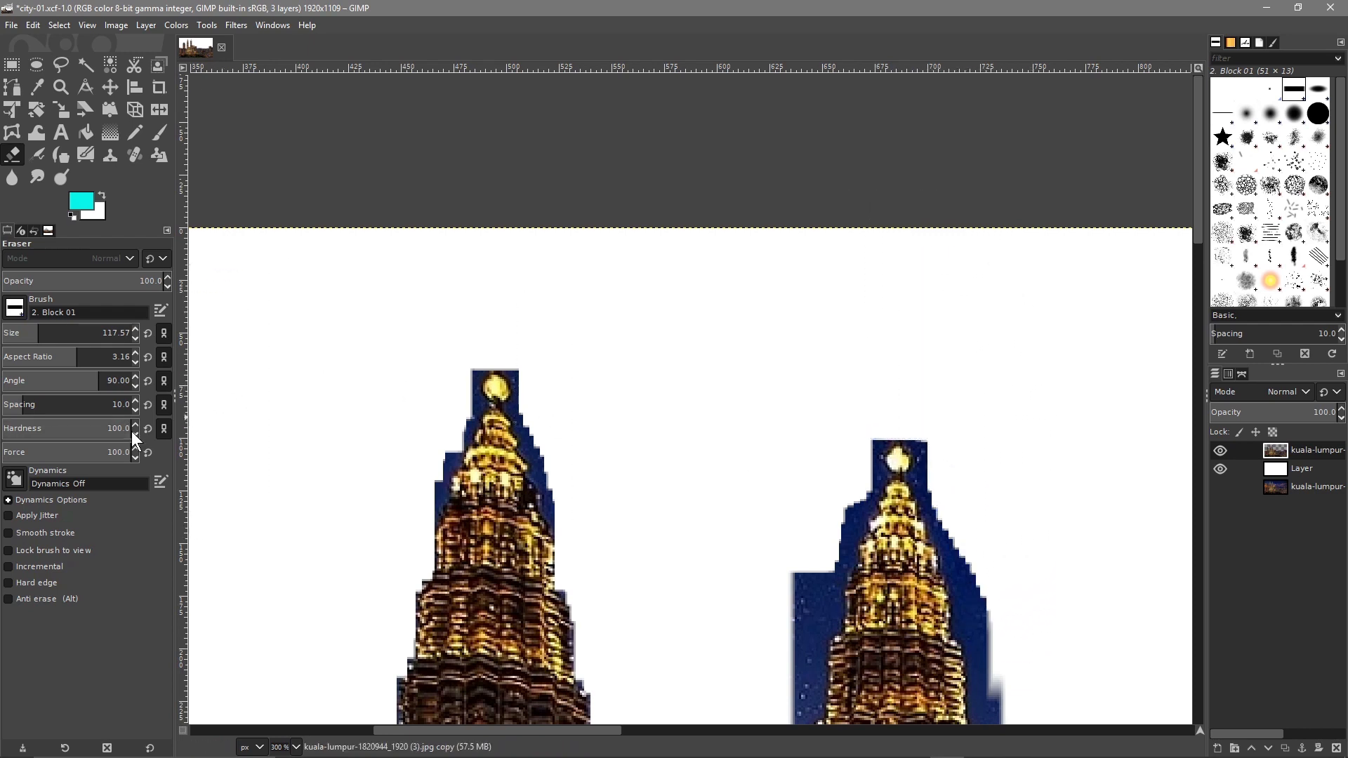
# Set the Eraser hardness to 81.0 and erase the sky along the left side of the right twin tower's crown.
pyautogui.click(84, 433)
pyautogui.click(106, 427)
pyautogui.moveTo(775, 519)
pyautogui.mouseDown()
pyautogui.moveTo(812, 504)
pyautogui.moveTo(790, 551)
pyautogui.moveTo(804, 519)
pyautogui.moveTo(794, 595)
pyautogui.moveTo(782, 563)
pyautogui.mouseUp()
pyautogui.moveTo(805, 504)
pyautogui.mouseDown()
pyautogui.moveTo(808, 517)
pyautogui.moveTo(819, 490)
pyautogui.moveTo(797, 549)
pyautogui.mouseUp()
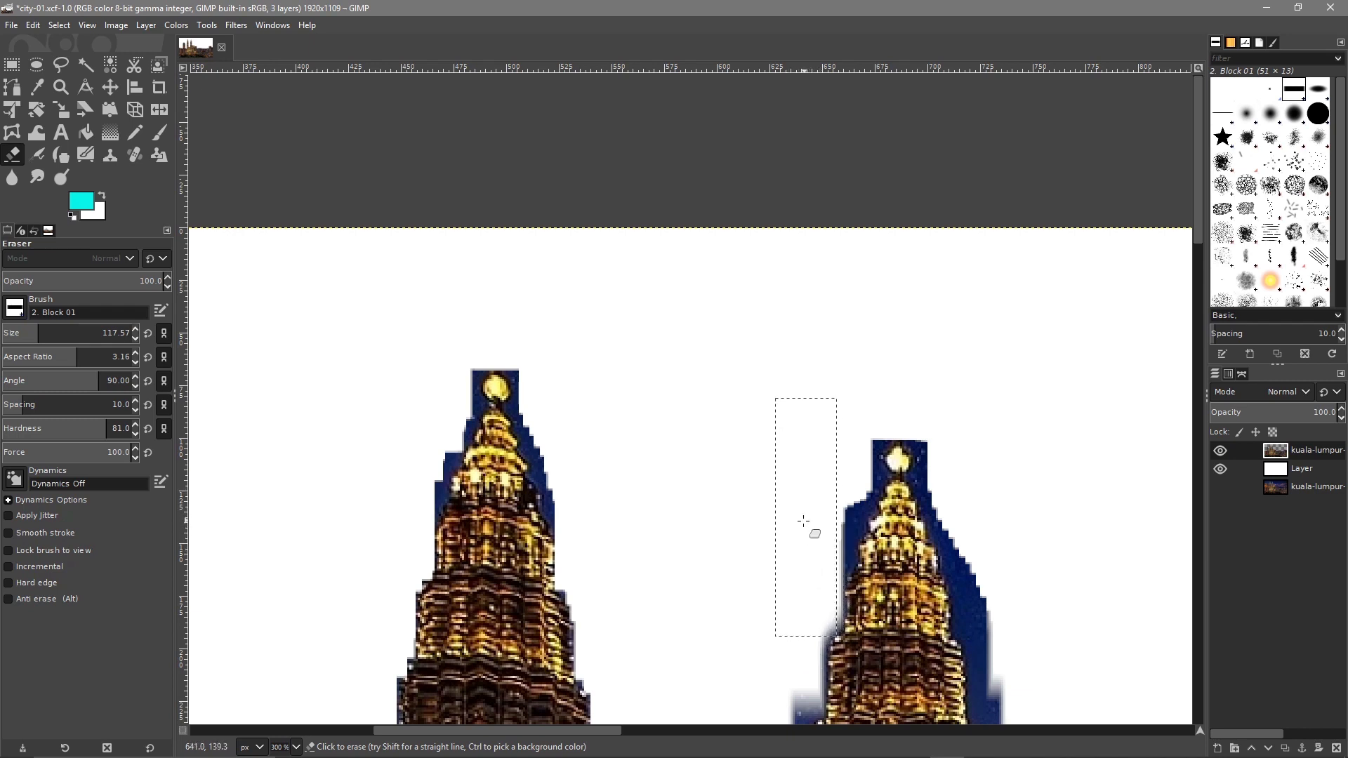
# Set the Eraser hardness to 94.0 and erase the sky down the right slope of the right twin tower's crown.
pyautogui.click(111, 428)
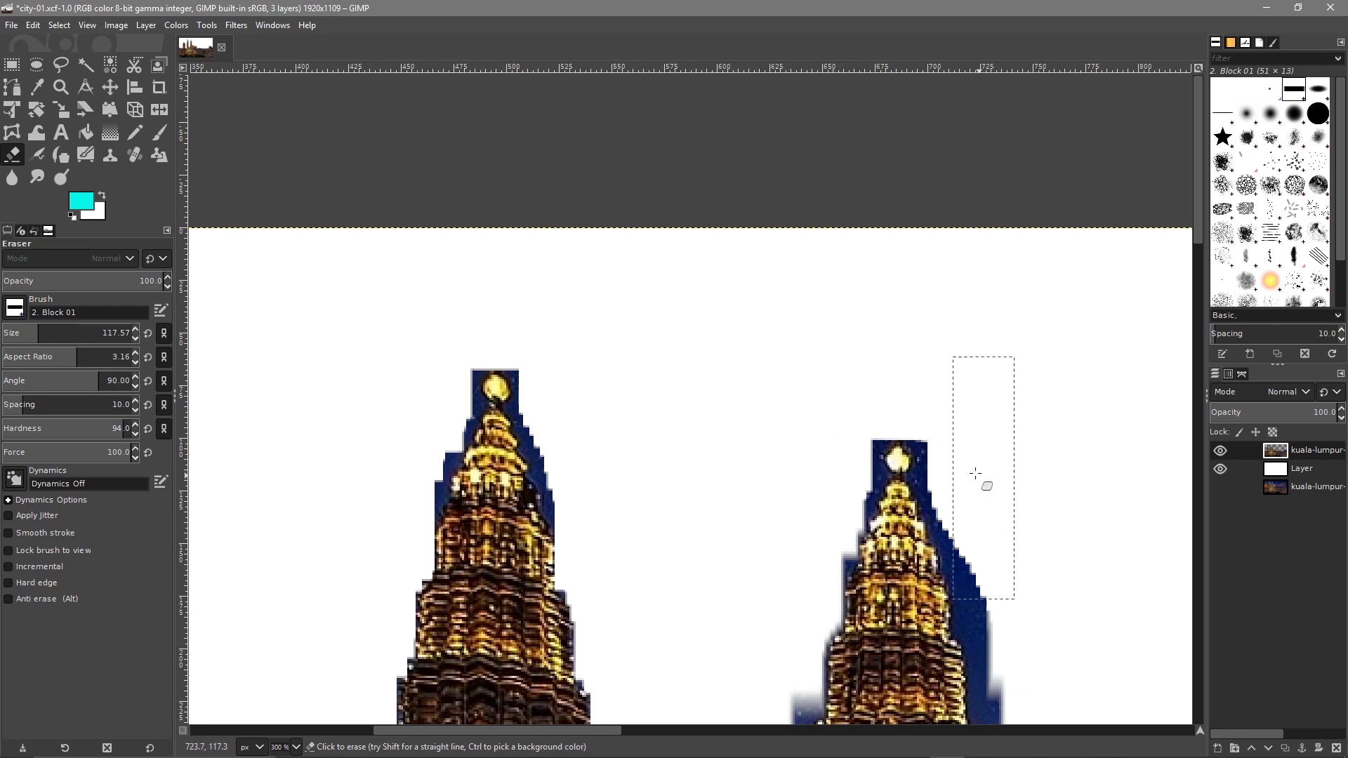
pyautogui.moveTo(968, 430); pyautogui.dragTo(960, 393)
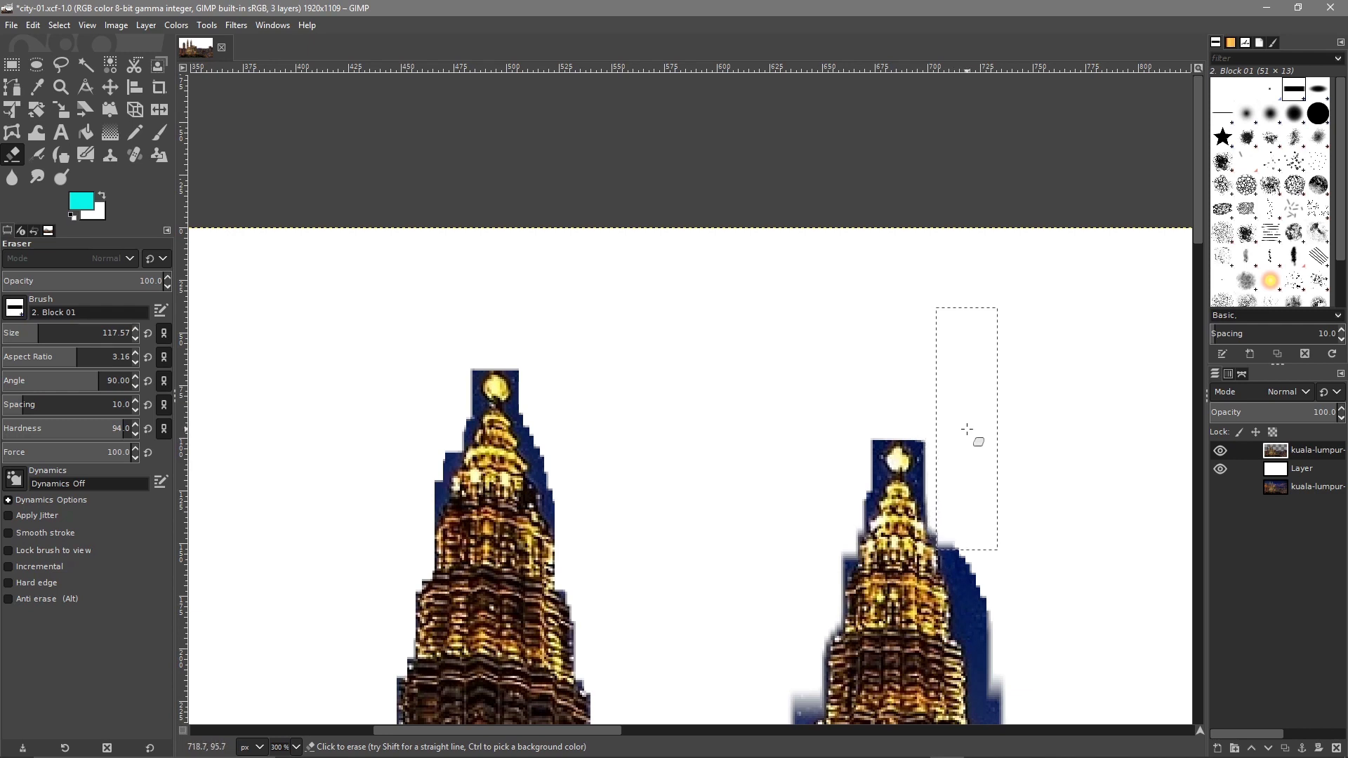
pyautogui.moveTo(960, 428); pyautogui.dragTo(1017, 582)
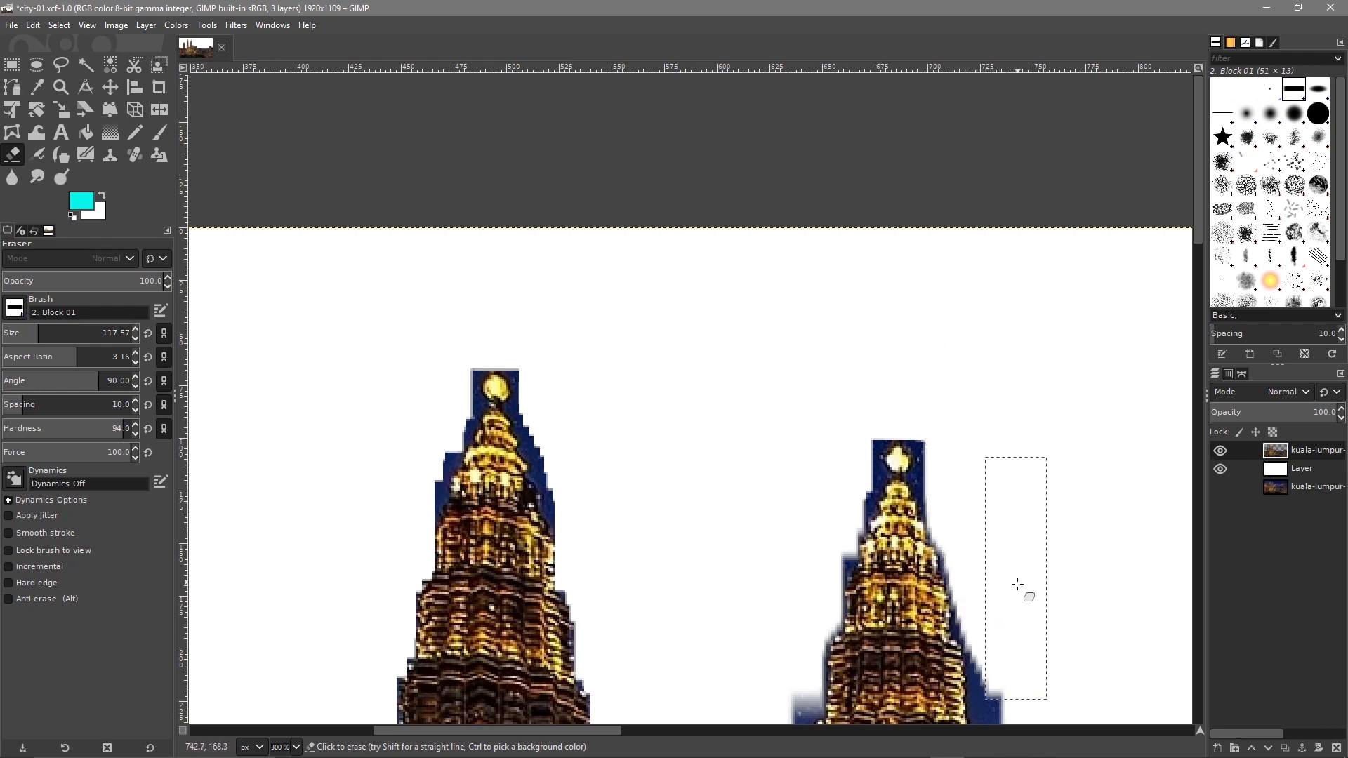
pyautogui.moveTo(1070, 461)
pyautogui.mouseDown()
pyautogui.moveTo(831, 266)
pyautogui.moveTo(792, 225)
pyautogui.mouseUp()
pyautogui.click(728, 378)
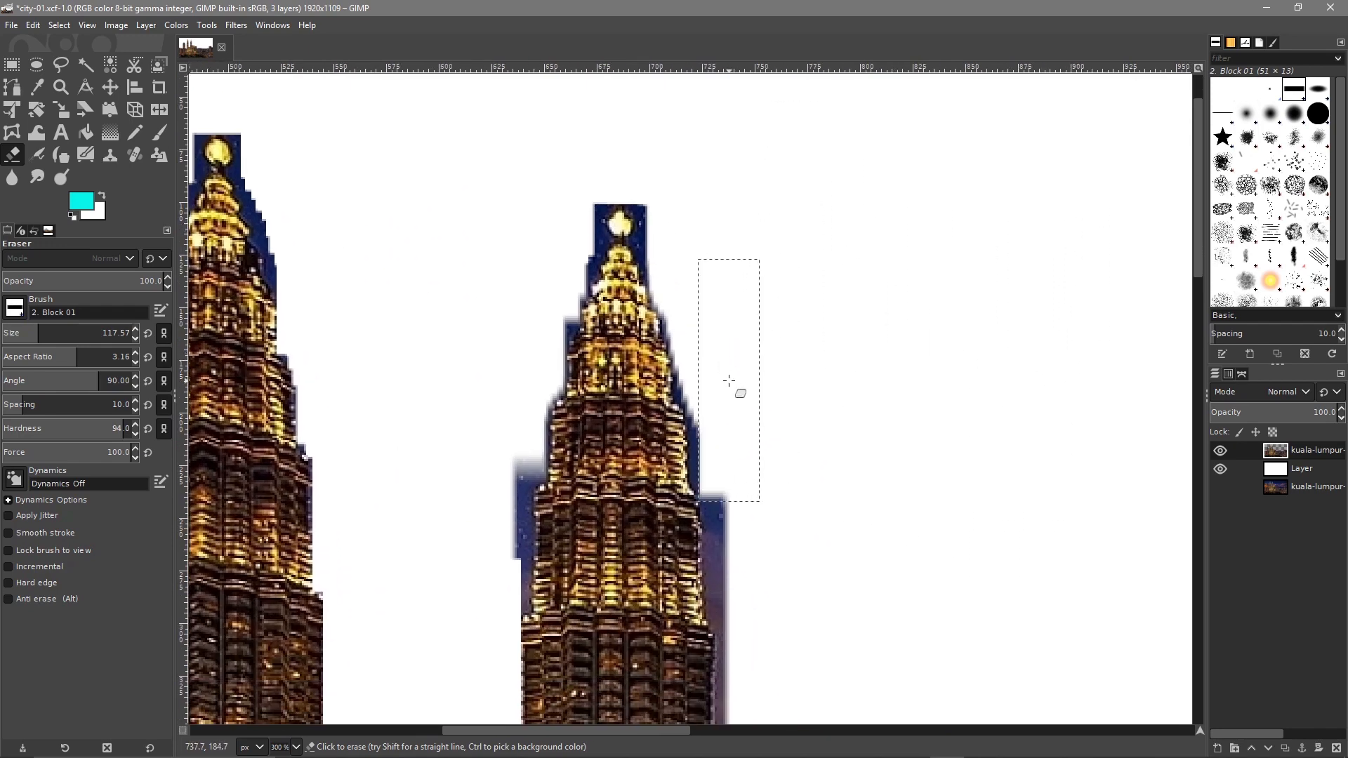
# Set the Eraser size to 49.38 and closely trim the sky around the right twin tower's spire ball and the crown's left slope.
pyautogui.scroll(3, 828, 364)
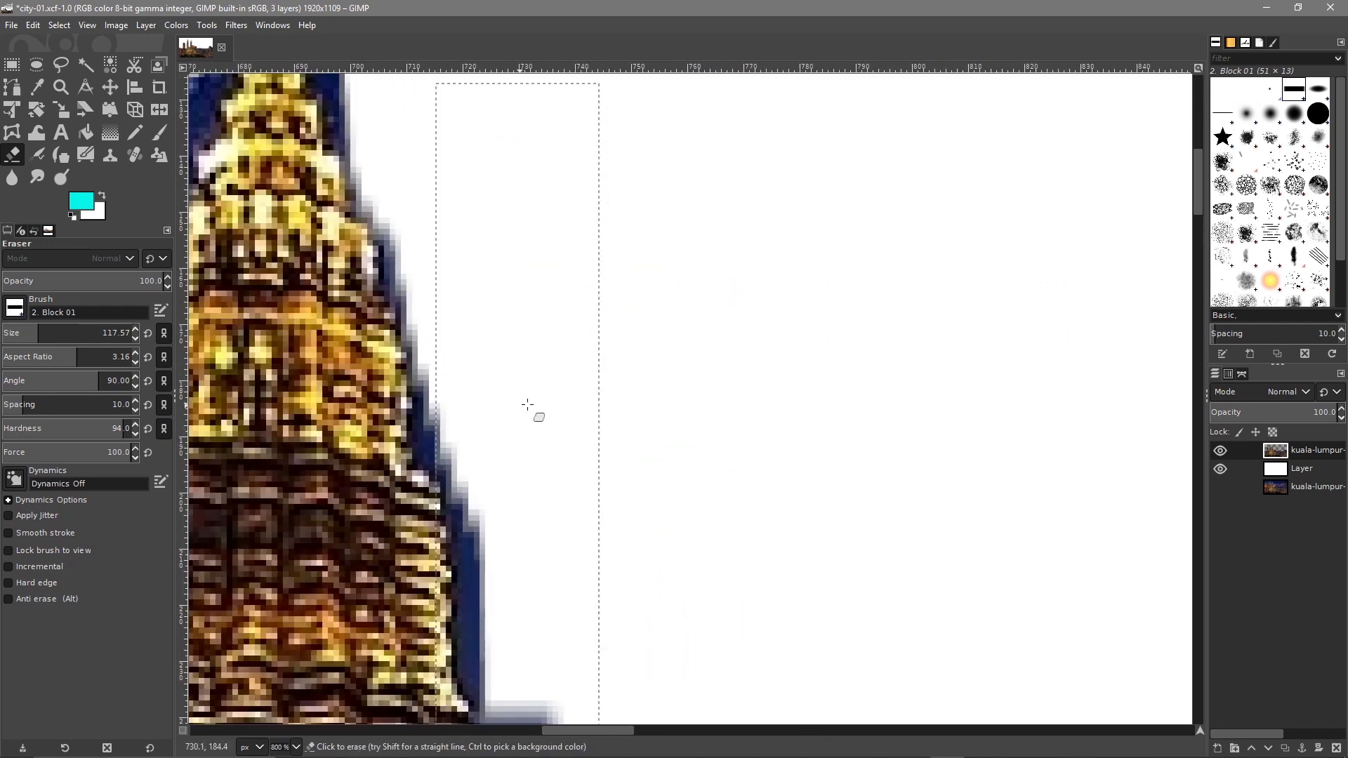
pyautogui.moveTo(27, 327); pyautogui.dragTo(23, 328)
pyautogui.moveTo(500, 469)
pyautogui.mouseDown()
pyautogui.moveTo(492, 540)
pyautogui.moveTo(479, 349)
pyautogui.moveTo(463, 320)
pyautogui.moveTo(452, 313)
pyautogui.moveTo(470, 351)
pyautogui.moveTo(448, 325)
pyautogui.moveTo(402, 96)
pyautogui.mouseUp()
pyautogui.press('space')
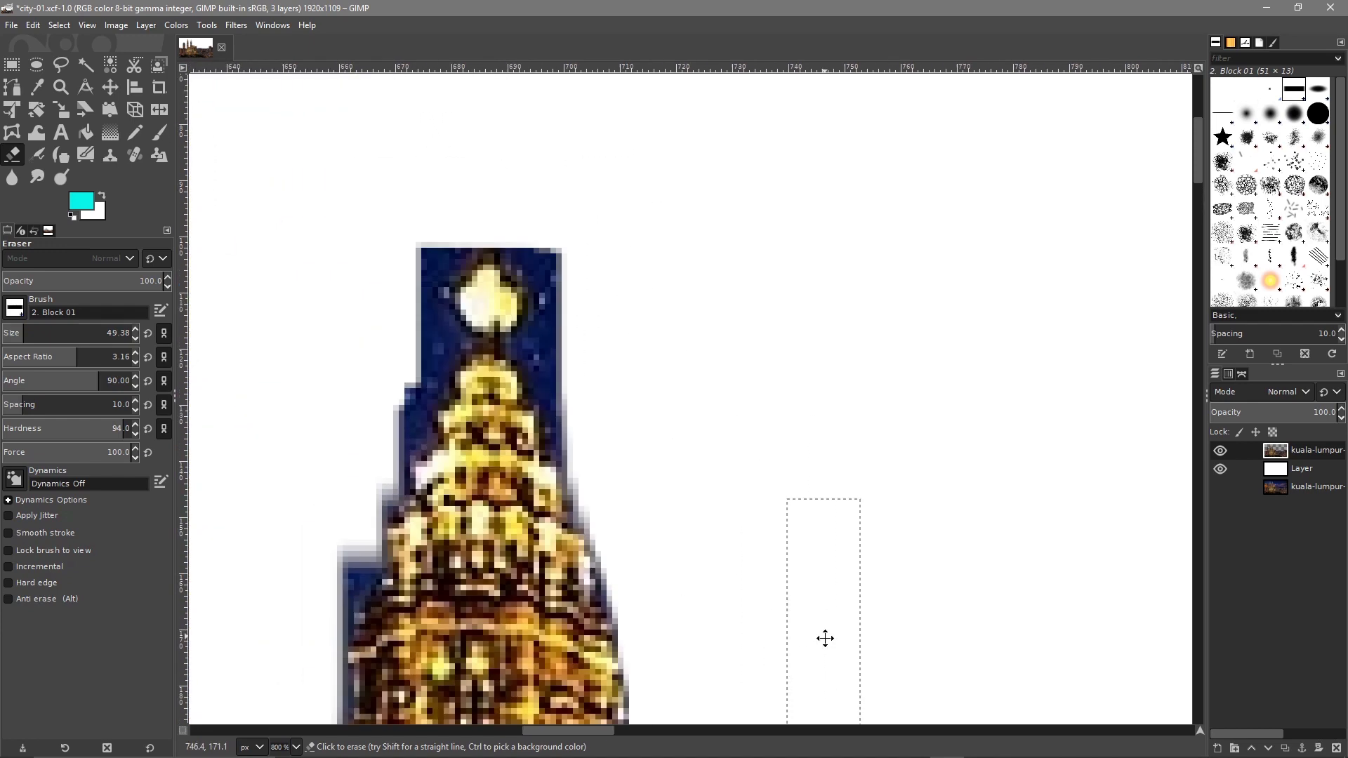
pyautogui.moveTo(614, 350); pyautogui.dragTo(574, 239)
pyautogui.moveTo(399, 251)
pyautogui.mouseDown()
pyautogui.moveTo(412, 274)
pyautogui.moveTo(381, 347)
pyautogui.mouseUp()
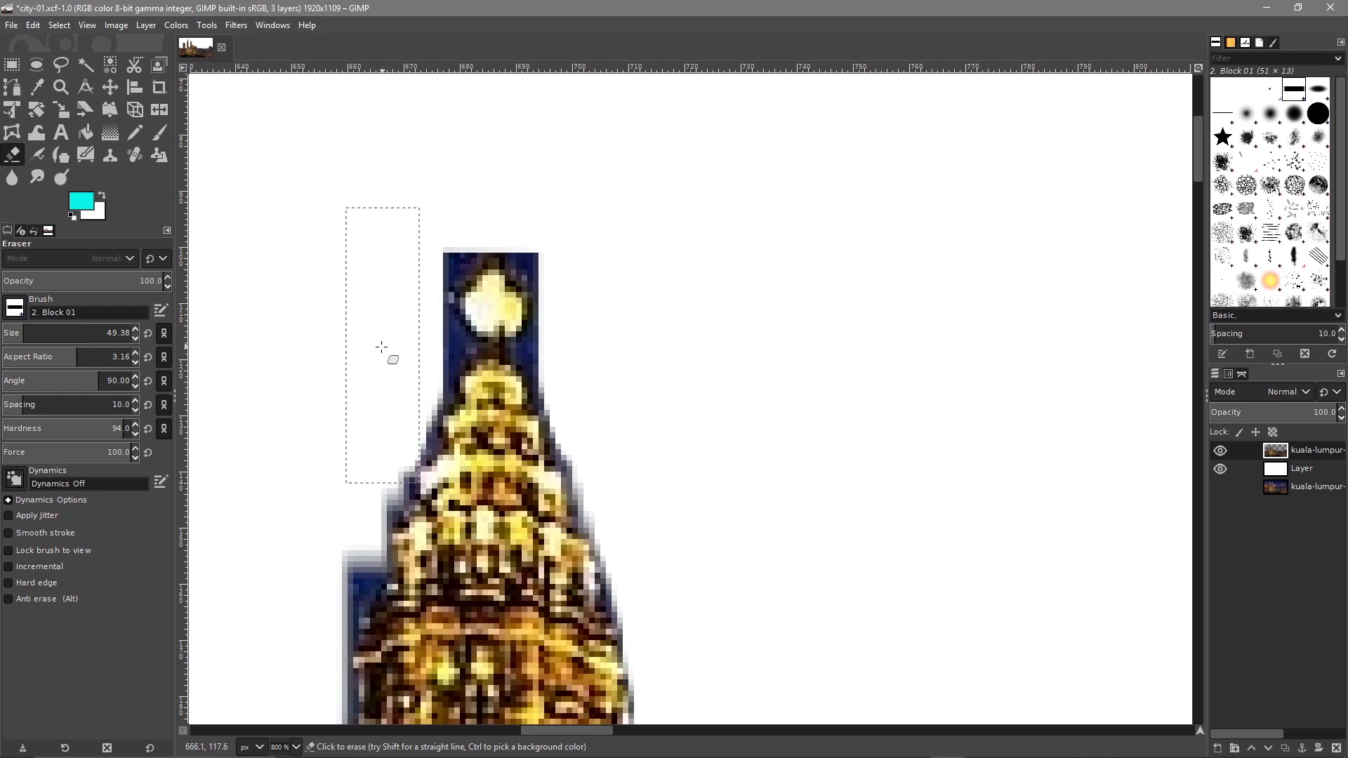
pyautogui.moveTo(349, 414); pyautogui.dragTo(328, 471)
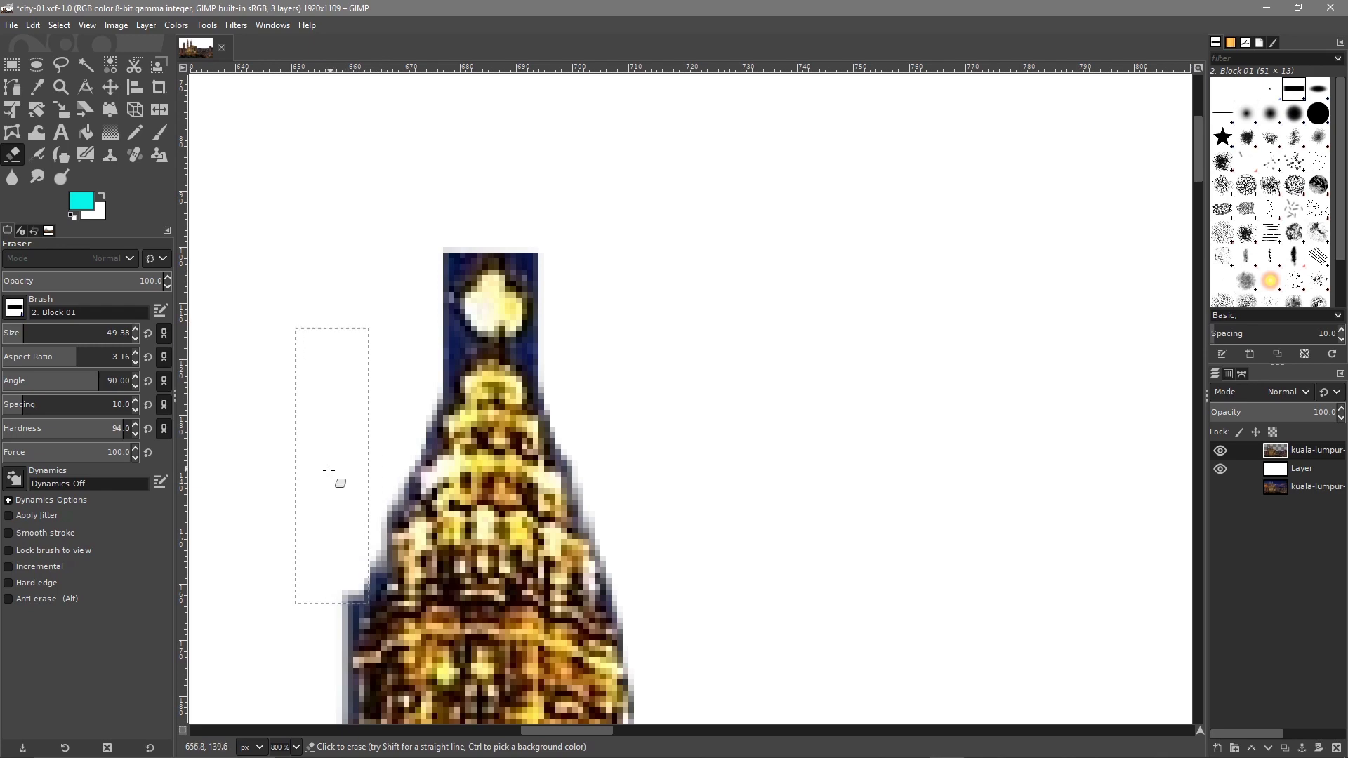
# Erase the leftover sky fringe down the right edge of the right twin tower's upper tiers.
pyautogui.moveTo(840, 524); pyautogui.dragTo(646, 147)
pyautogui.moveTo(672, 393); pyautogui.dragTo(592, 77)
pyautogui.moveTo(595, 423); pyautogui.dragTo(605, 313)
pyautogui.moveTo(464, 138)
pyautogui.mouseDown()
pyautogui.moveTo(488, 212)
pyautogui.moveTo(475, 267)
pyautogui.moveTo(502, 439)
pyautogui.moveTo(492, 460)
pyautogui.moveTo(538, 553)
pyautogui.mouseUp()
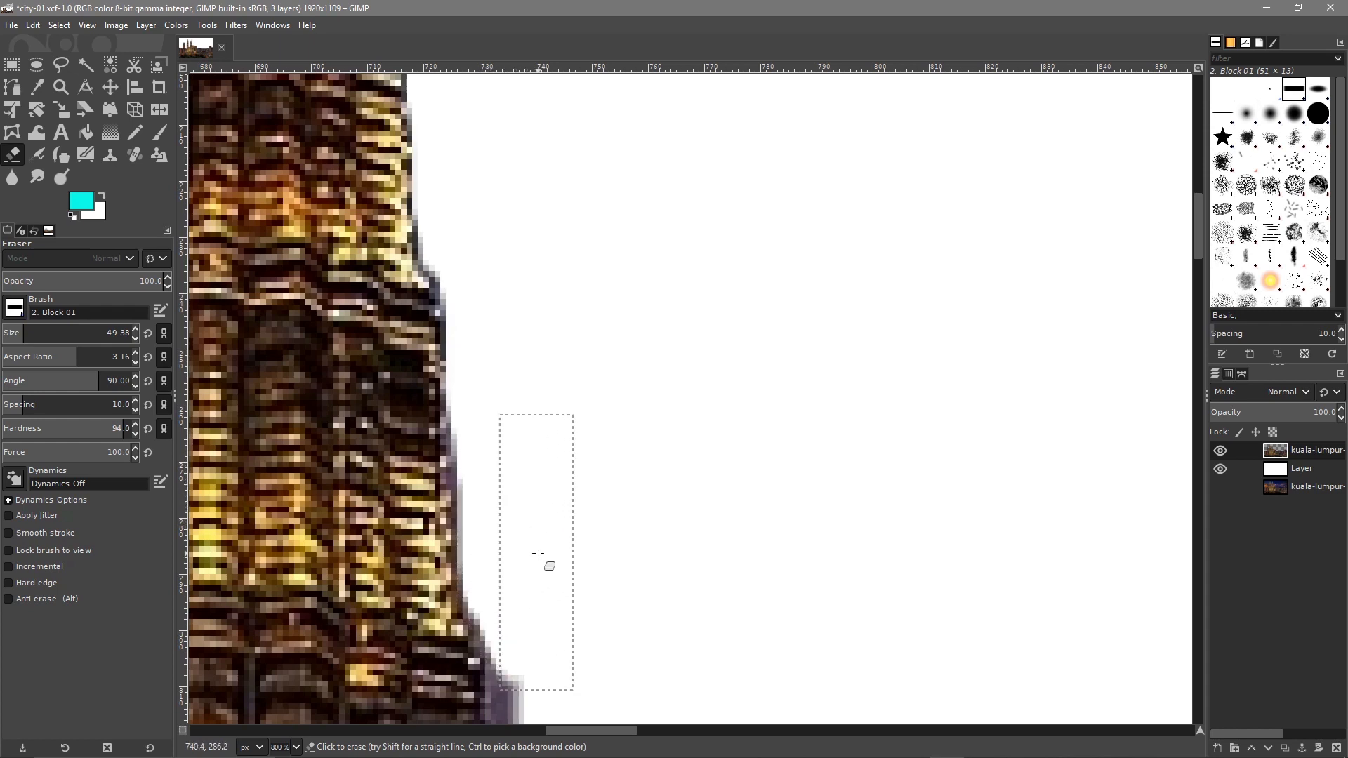
# Continue erasing the sky along the right twin tower's outer edge down to the cloudy sky beside the lit high-rise.
pyautogui.moveTo(630, 531); pyautogui.dragTo(694, 195)
pyautogui.moveTo(592, 377); pyautogui.dragTo(588, 546)
pyautogui.scroll(-2, 683, 485)
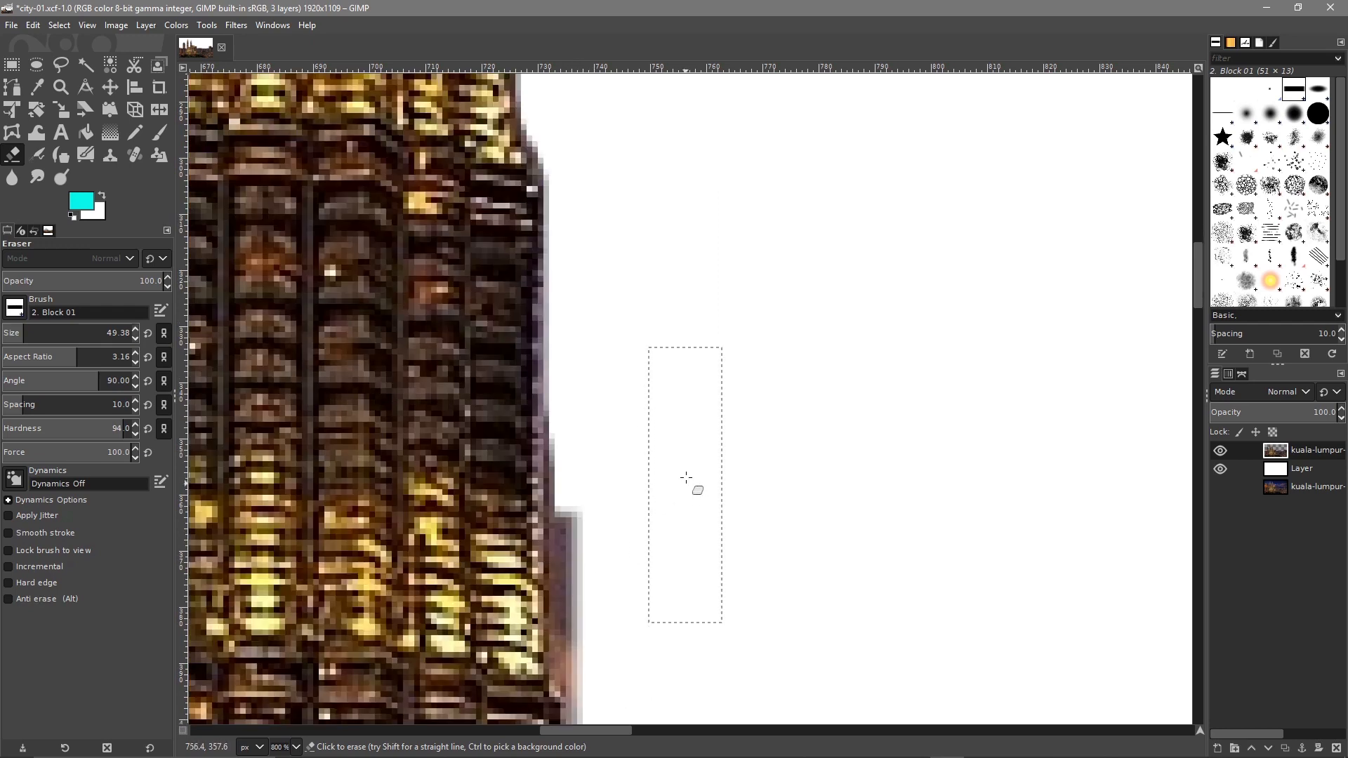
pyautogui.moveTo(596, 324)
pyautogui.mouseDown()
pyautogui.moveTo(580, 381)
pyautogui.moveTo(614, 476)
pyautogui.moveTo(695, 527)
pyautogui.mouseUp()
pyautogui.scroll(-2, 786, 422)
pyautogui.scroll(-1, 787, 422)
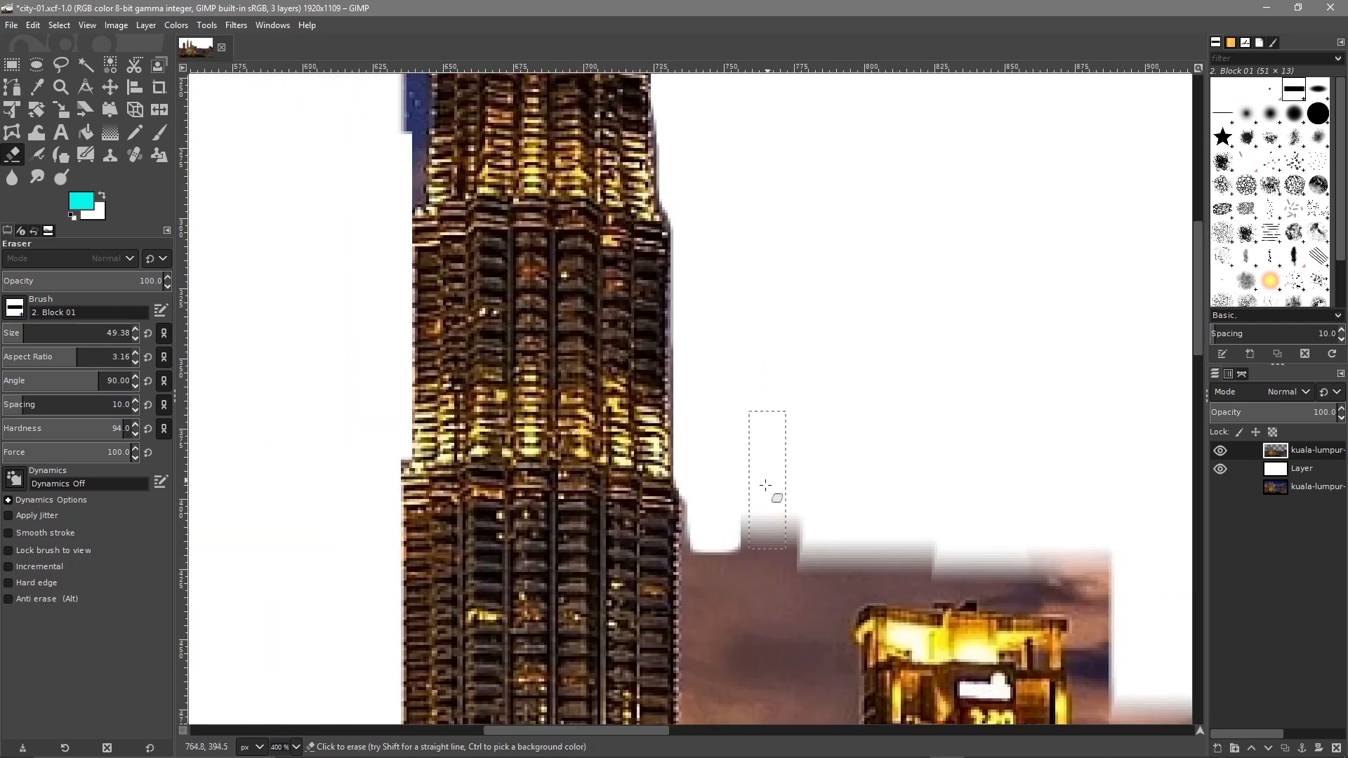
pyautogui.moveTo(763, 484); pyautogui.dragTo(735, 249)
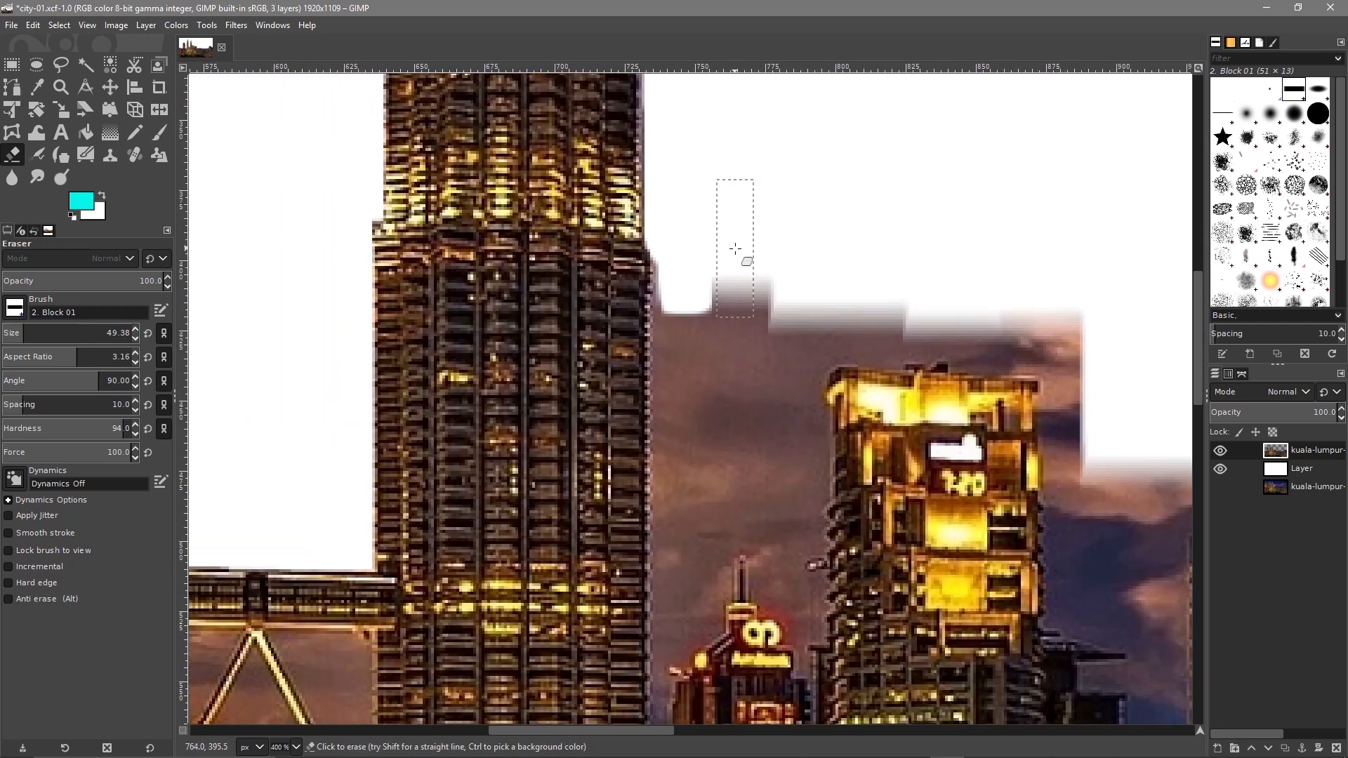
# Erase a strip of sky down the right edge of the right twin tower to beside the red-lit building.
pyautogui.click(668, 314)
pyautogui.moveTo(667, 314); pyautogui.dragTo(668, 527)
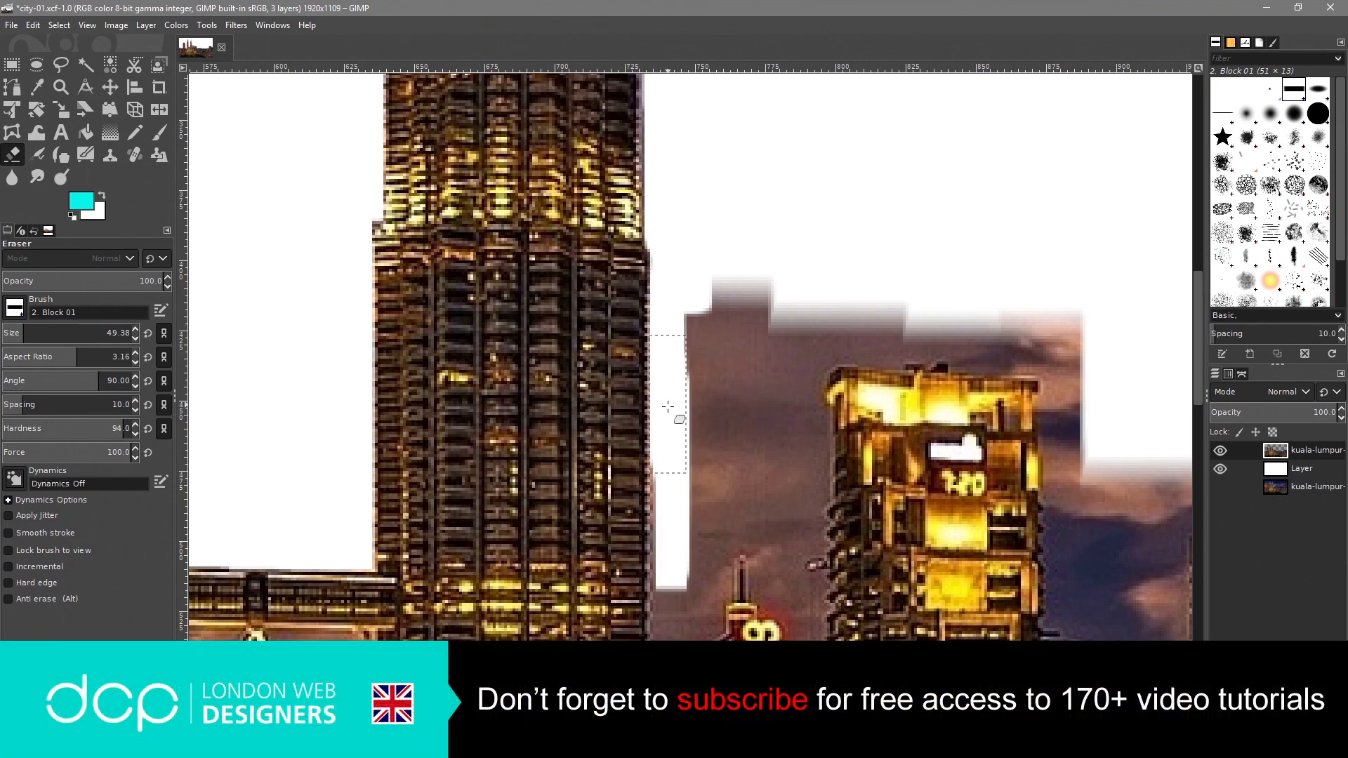
pyautogui.moveTo(670, 471); pyautogui.dragTo(670, 580)
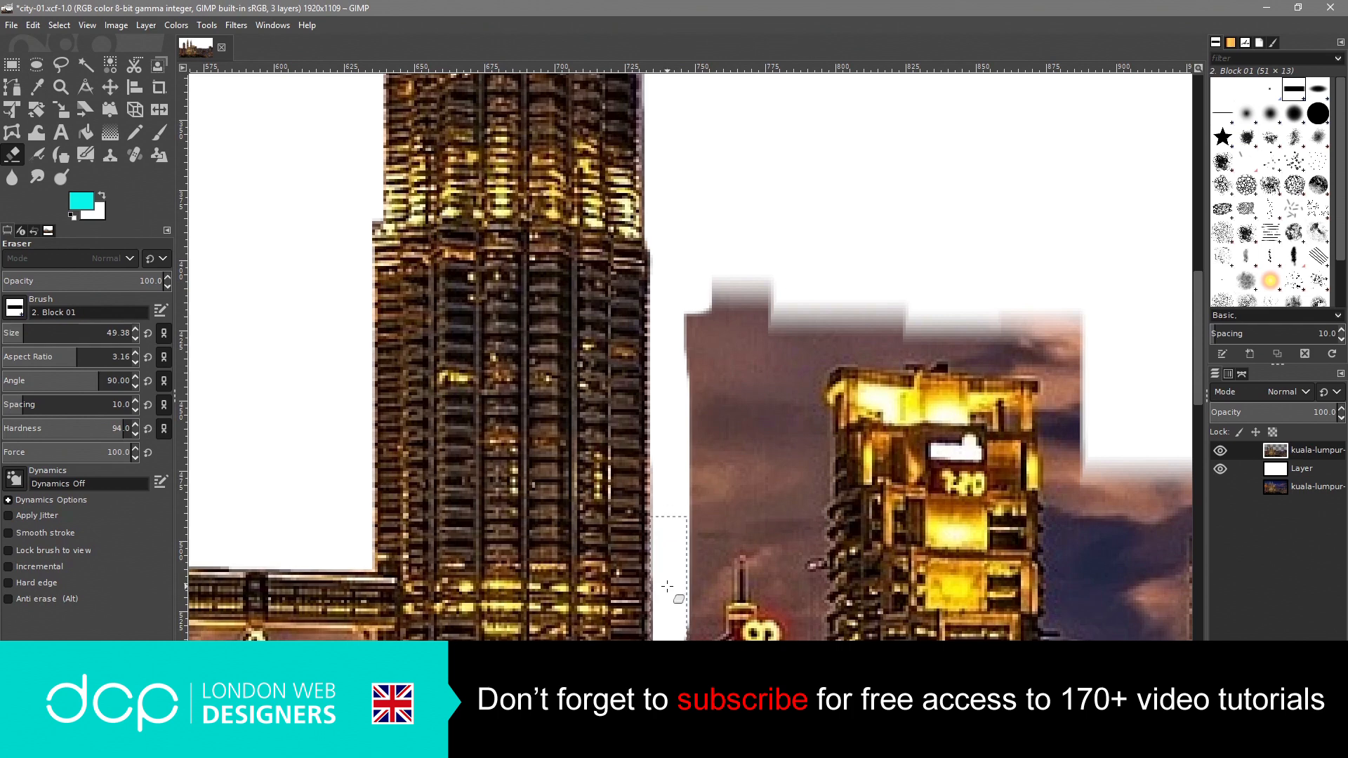
# Erase the sky between the right twin tower and the gold-lit high-rise, trimming around the red-lit building's roof and antenna.
pyautogui.moveTo(718, 441)
pyautogui.mouseDown()
pyautogui.moveTo(797, 439)
pyautogui.moveTo(708, 390)
pyautogui.moveTo(771, 337)
pyautogui.moveTo(746, 320)
pyautogui.moveTo(777, 324)
pyautogui.moveTo(795, 384)
pyautogui.moveTo(750, 444)
pyautogui.moveTo(682, 480)
pyautogui.moveTo(778, 490)
pyautogui.moveTo(714, 497)
pyautogui.moveTo(709, 525)
pyautogui.moveTo(722, 532)
pyautogui.moveTo(683, 588)
pyautogui.moveTo(680, 569)
pyautogui.mouseUp()
pyautogui.moveTo(788, 544); pyautogui.dragTo(773, 538)
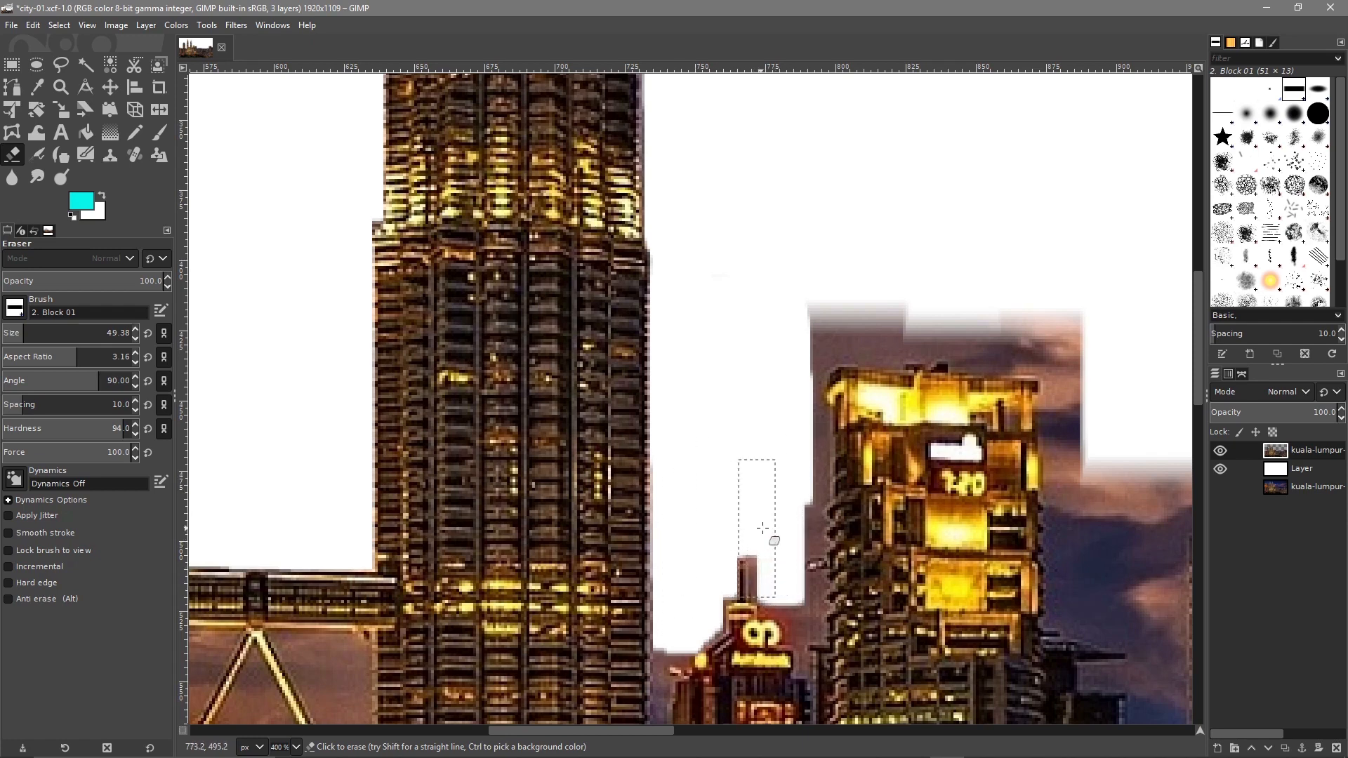
pyautogui.click(763, 525)
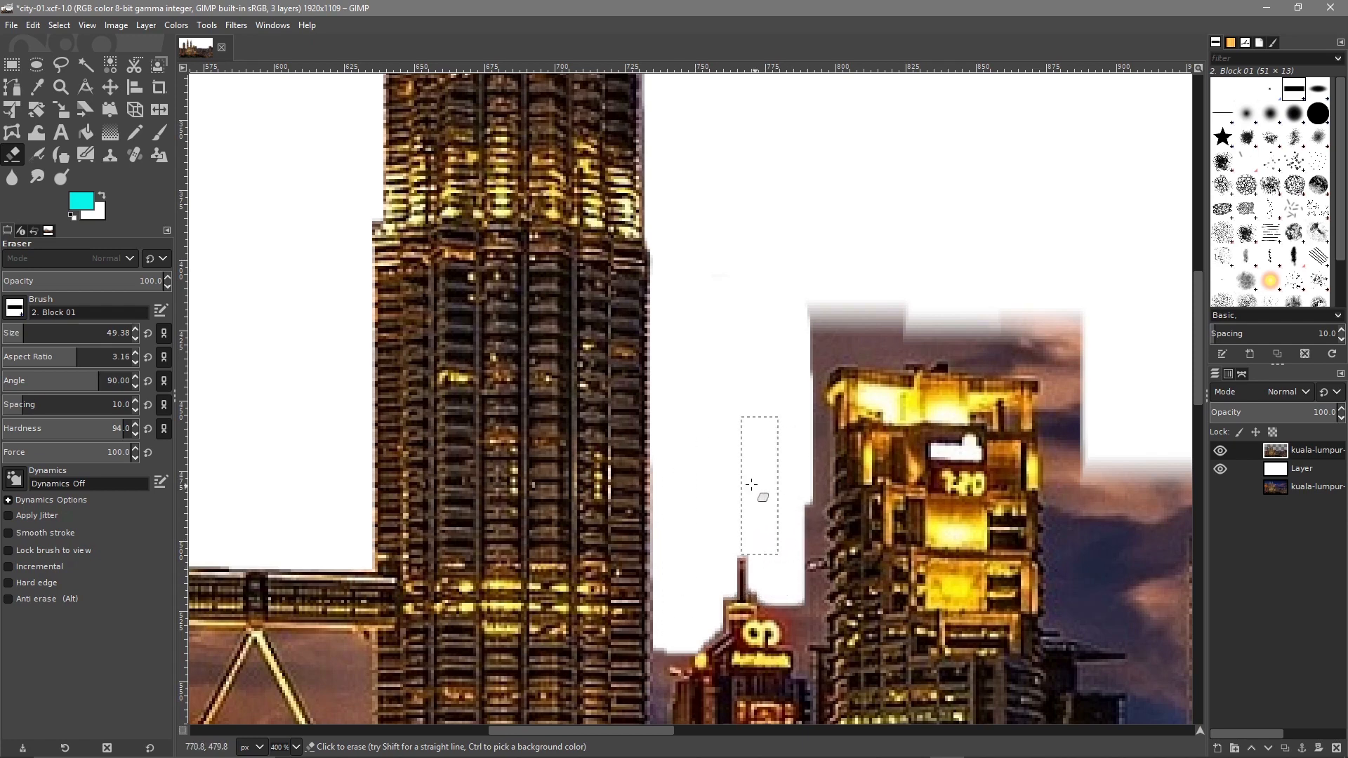
pyautogui.click(737, 499)
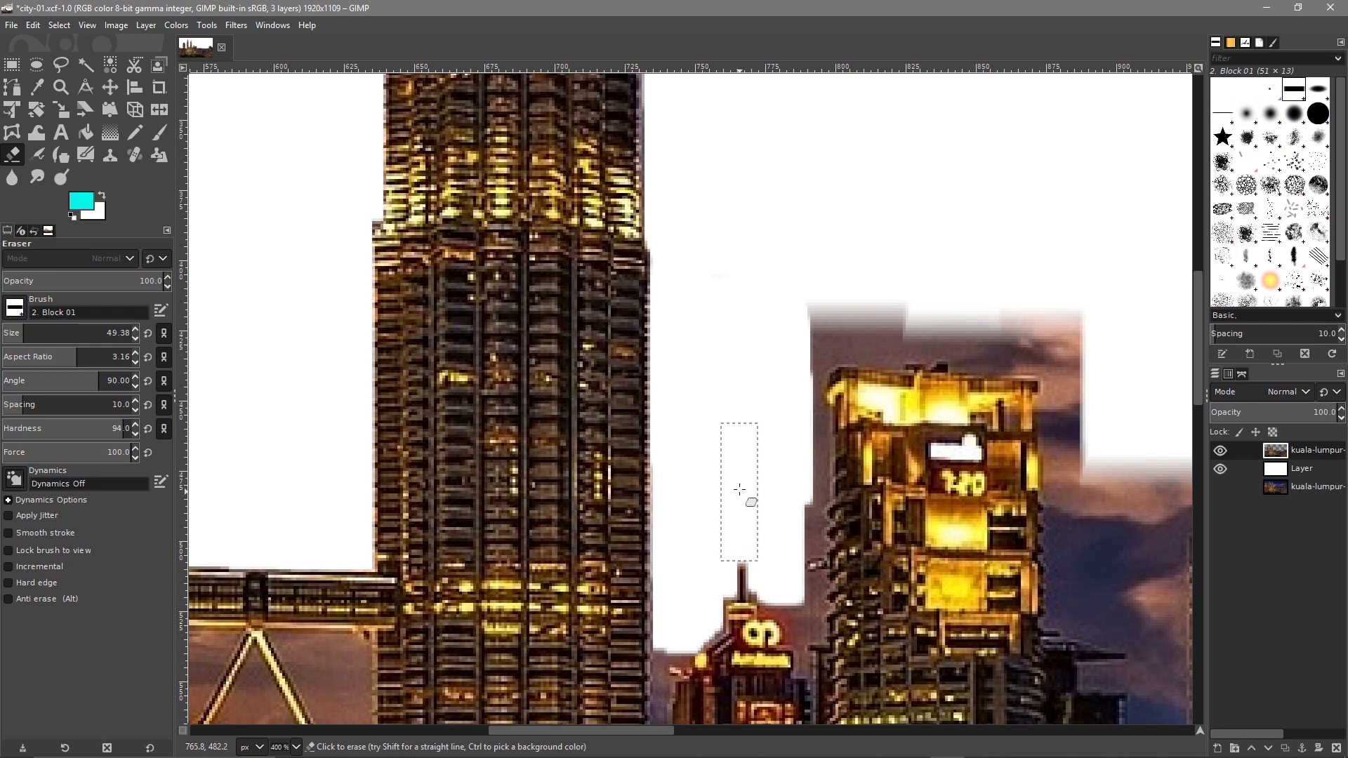
# Erase the sky along the gold-lit high-rise's left edge and around its upper left roof corner.
pyautogui.click(795, 552)
pyautogui.click(802, 570)
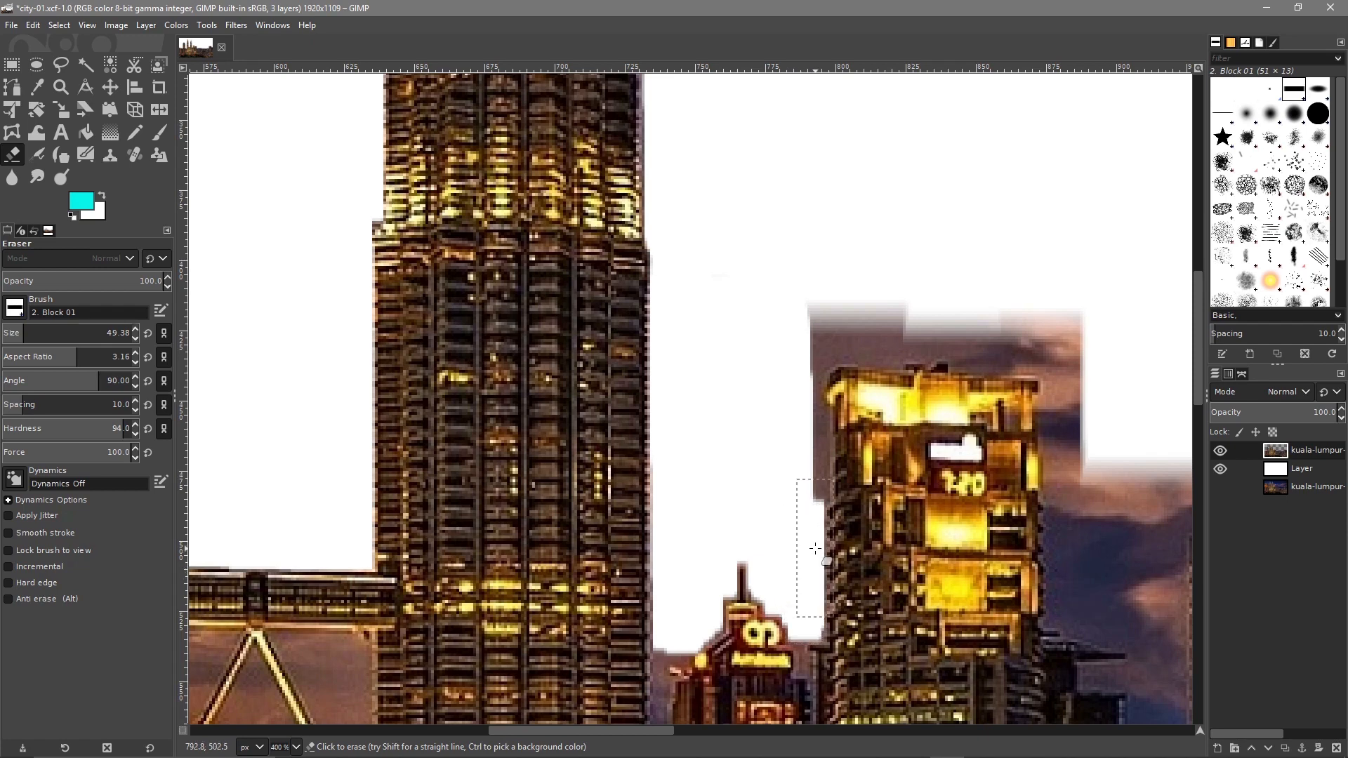
pyautogui.click(815, 475)
pyautogui.click(802, 425)
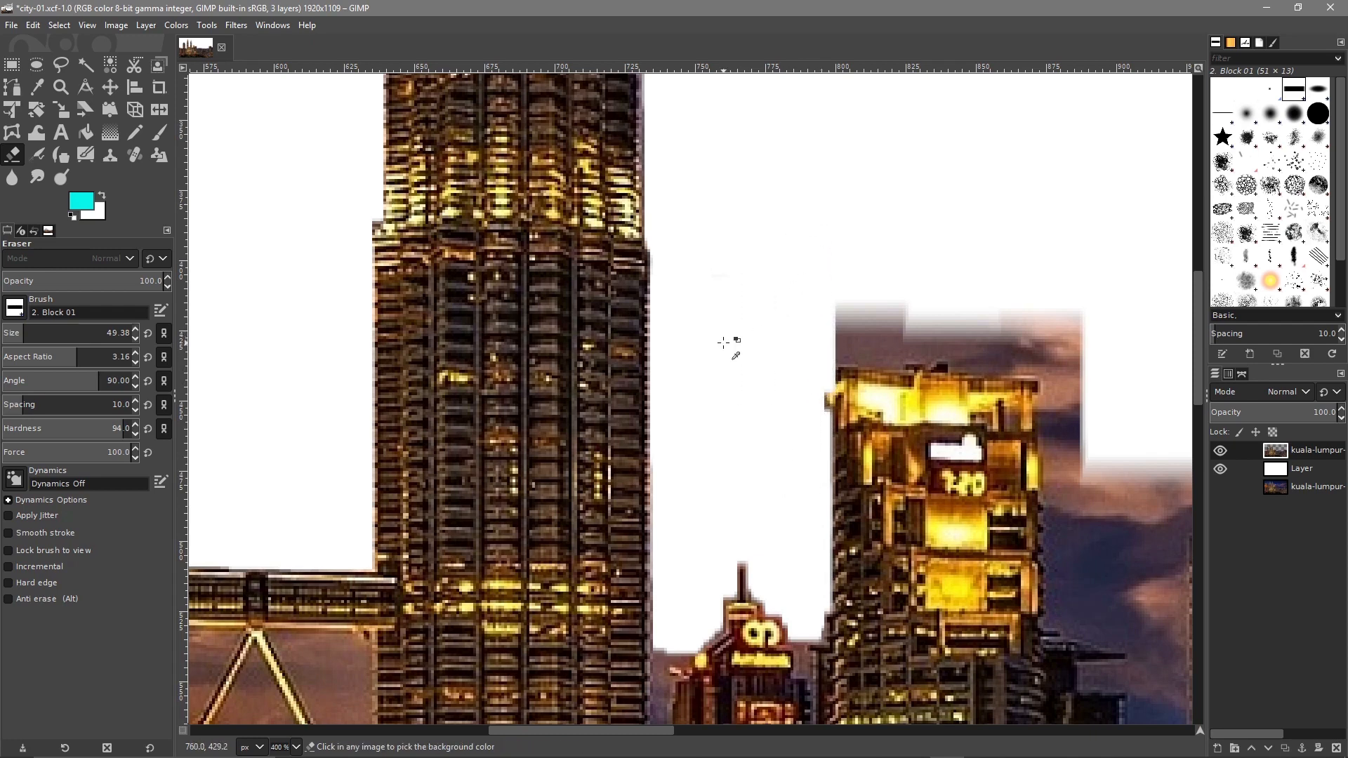
pyautogui.click(823, 304)
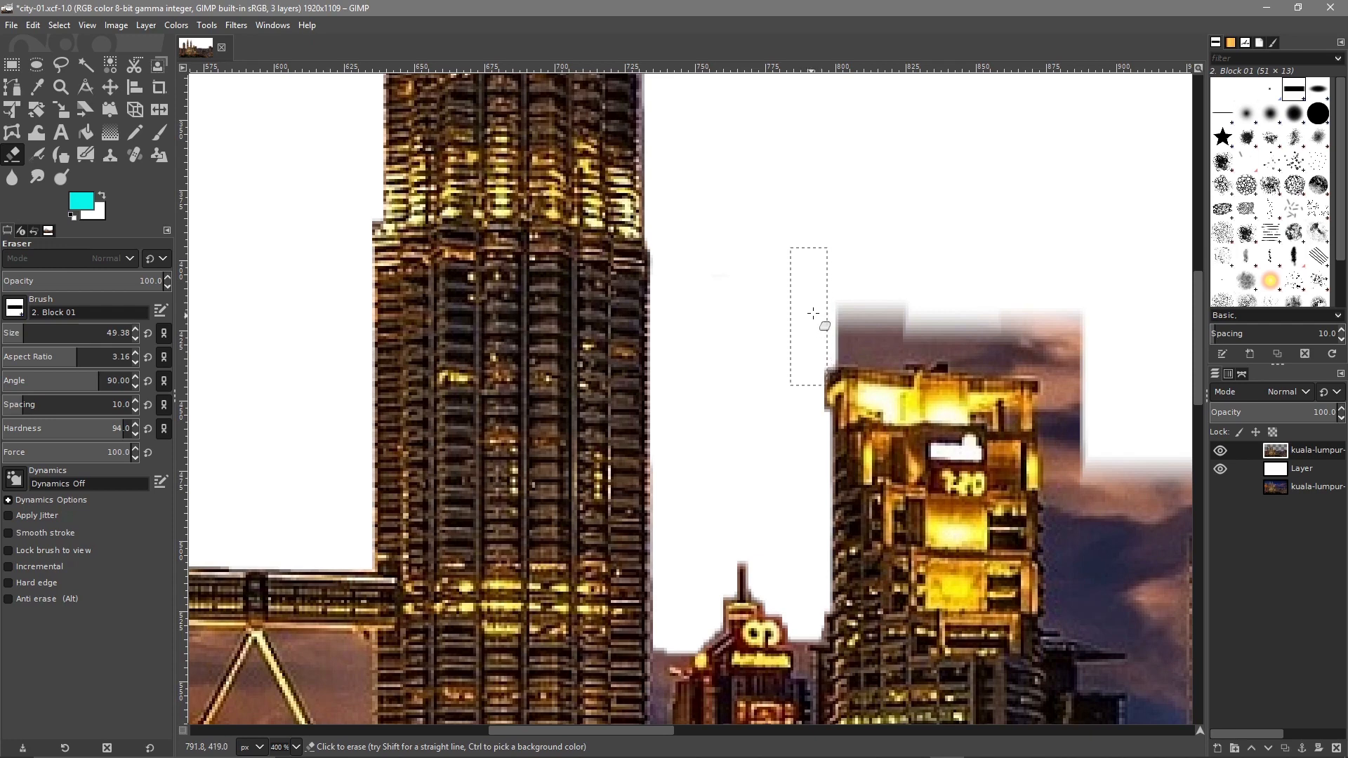
pyautogui.click(843, 292)
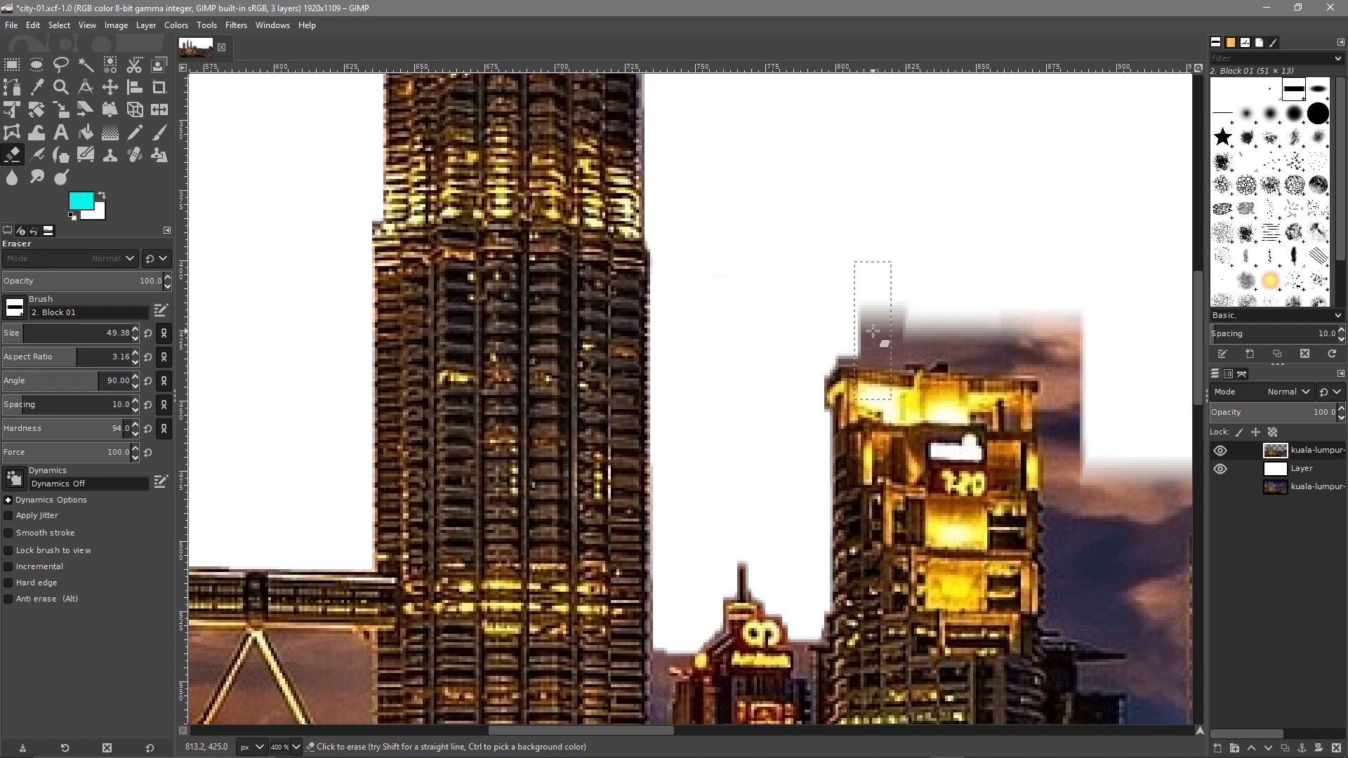
# Set the Eraser angle to 180 and erase the sky above the gold-lit high-rise's roof and down its right side.
pyautogui.moveTo(101, 384); pyautogui.dragTo(137, 383)
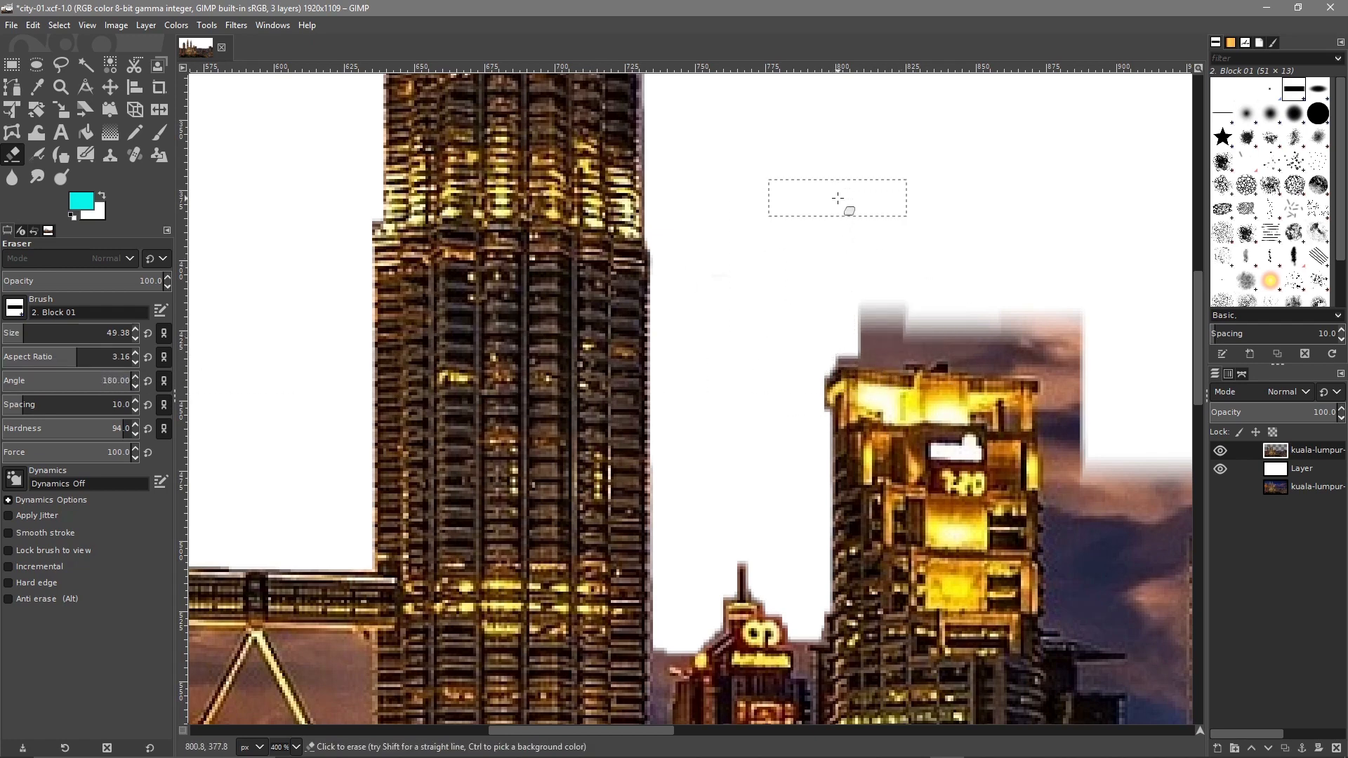
pyautogui.moveTo(869, 287)
pyautogui.mouseDown()
pyautogui.moveTo(890, 325)
pyautogui.moveTo(893, 356)
pyautogui.moveTo(875, 356)
pyautogui.moveTo(1045, 348)
pyautogui.moveTo(1031, 308)
pyautogui.moveTo(994, 330)
pyautogui.mouseUp()
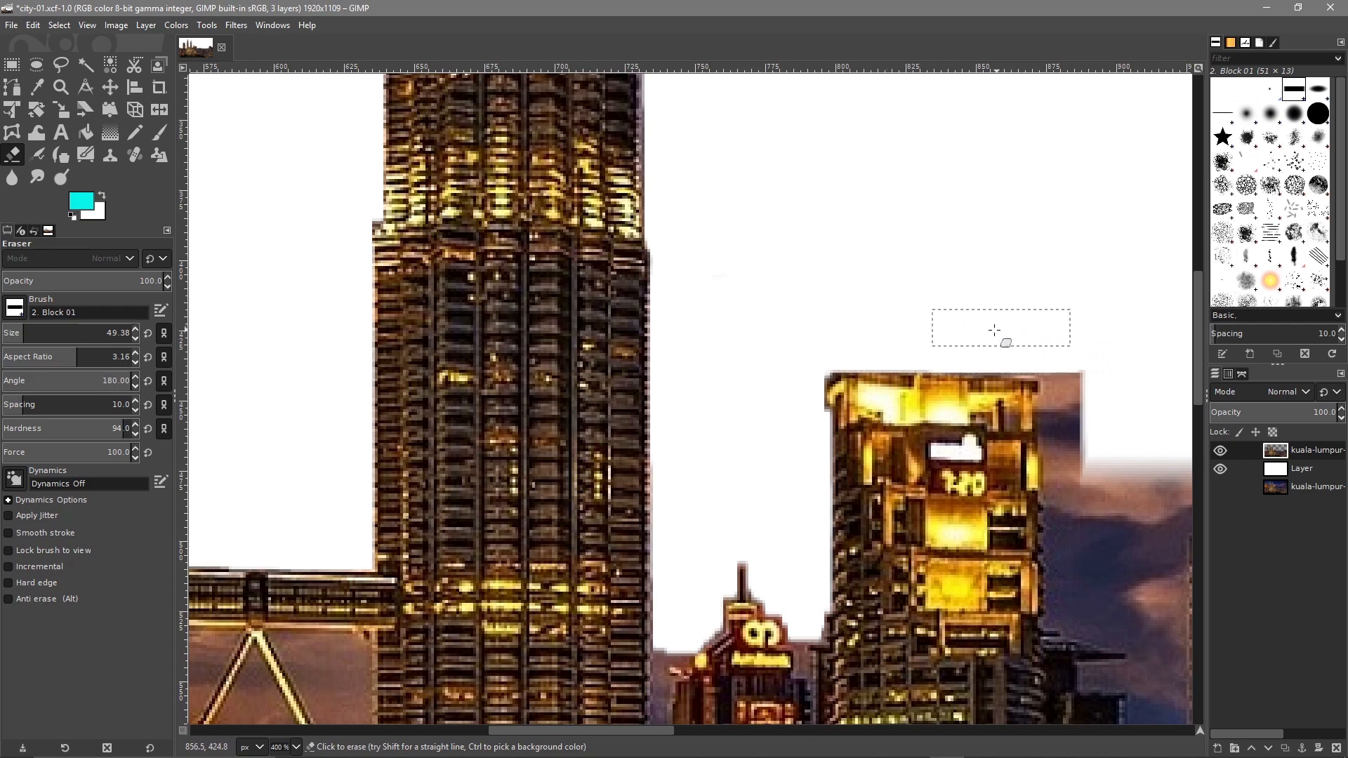
pyautogui.moveTo(1103, 354); pyautogui.dragTo(1112, 612)
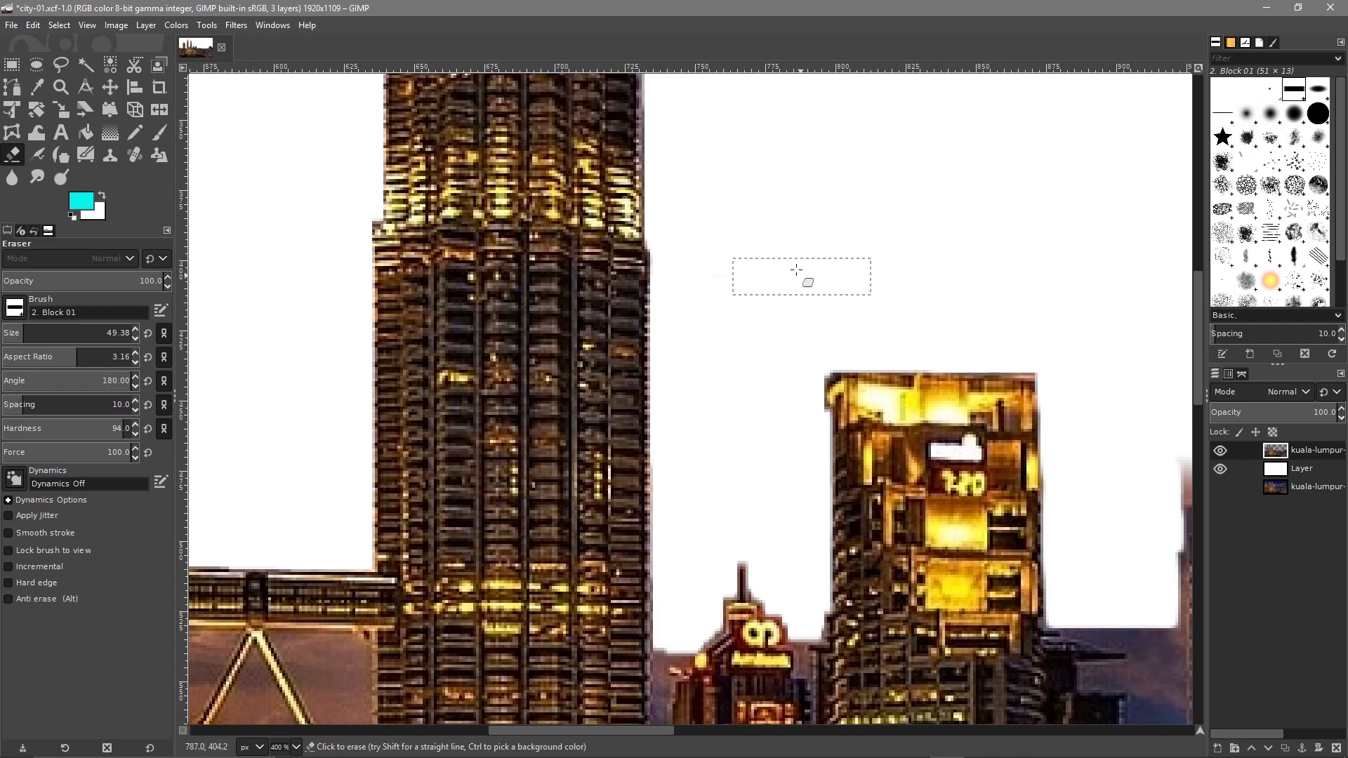
# Erase the sky above the dark rounded tower's roof and around its upper right corner.
pyautogui.moveTo(887, 294); pyautogui.dragTo(280, 233)
pyautogui.moveTo(577, 404)
pyautogui.mouseDown()
pyautogui.moveTo(638, 429)
pyautogui.moveTo(630, 444)
pyautogui.moveTo(580, 445)
pyautogui.mouseUp()
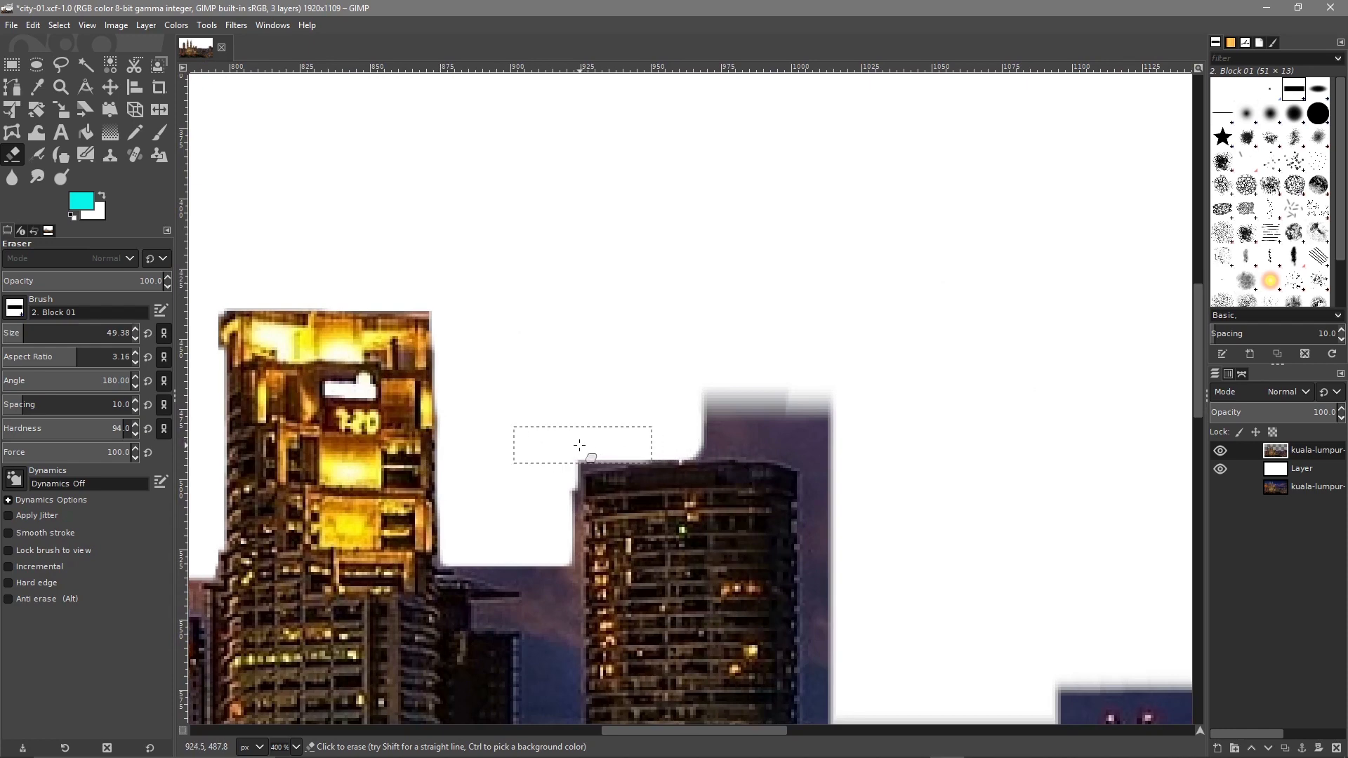
pyautogui.moveTo(757, 427)
pyautogui.mouseDown()
pyautogui.moveTo(768, 436)
pyautogui.moveTo(820, 407)
pyautogui.moveTo(835, 448)
pyautogui.moveTo(862, 462)
pyautogui.moveTo(878, 556)
pyautogui.mouseUp()
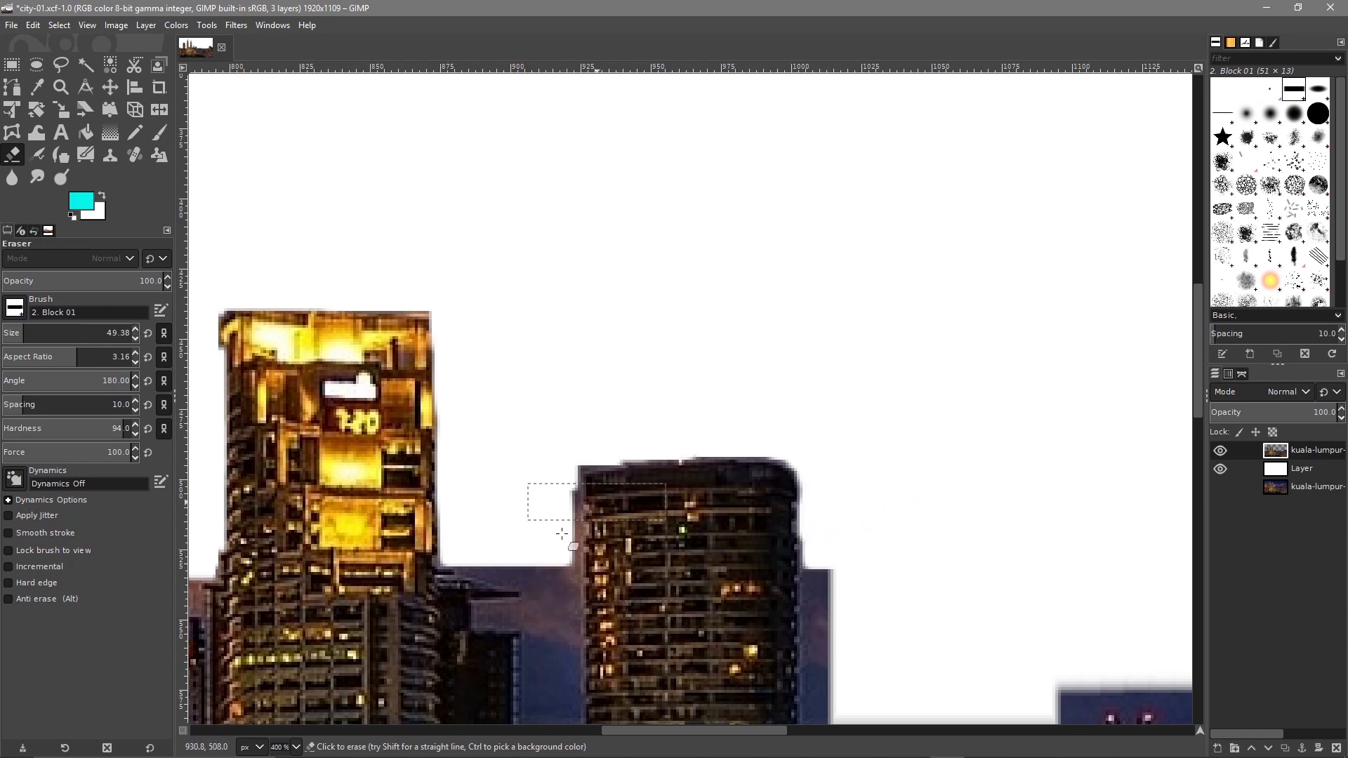
# Set the Eraser angle to 90 and erase the sky between the gold-lit high-rise and the dark rounded tower.
pyautogui.doubleClick(115, 383)
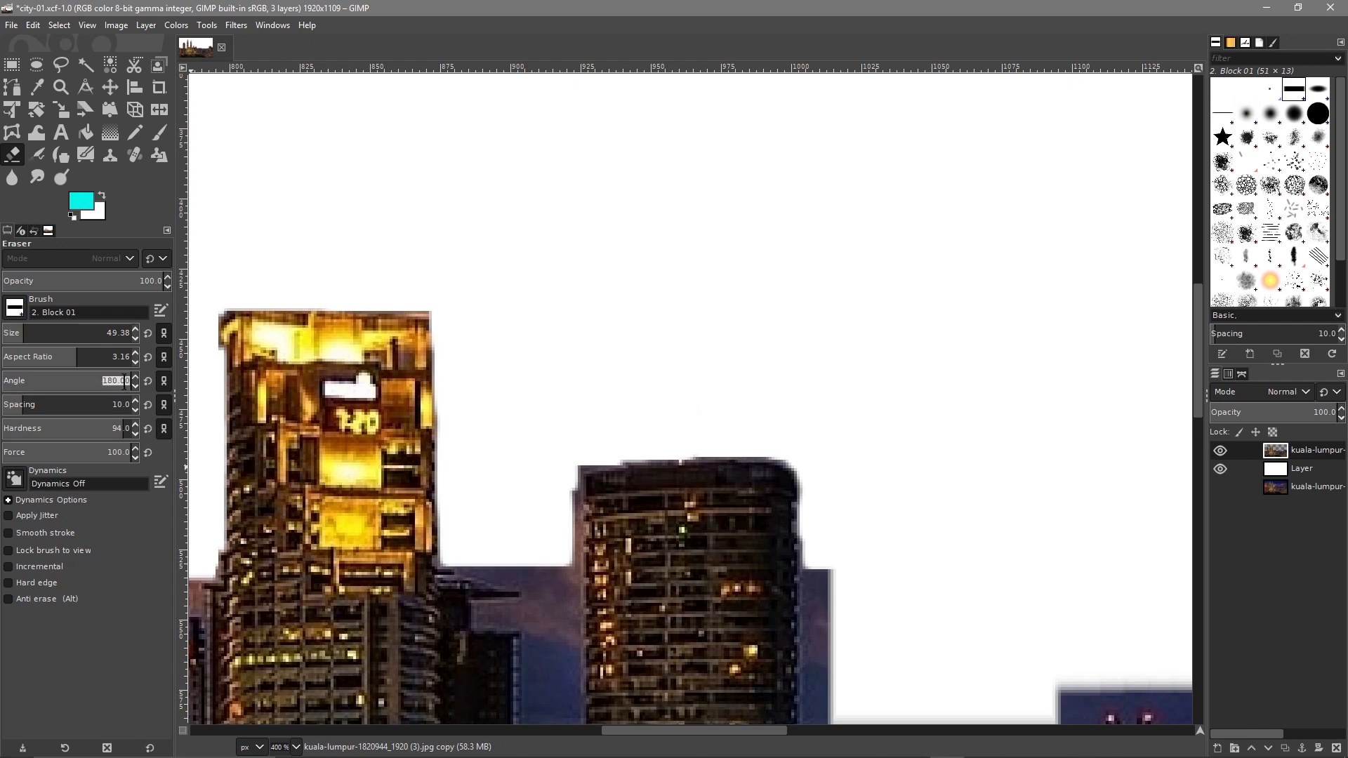
pyautogui.write('90')
pyautogui.press('Return')
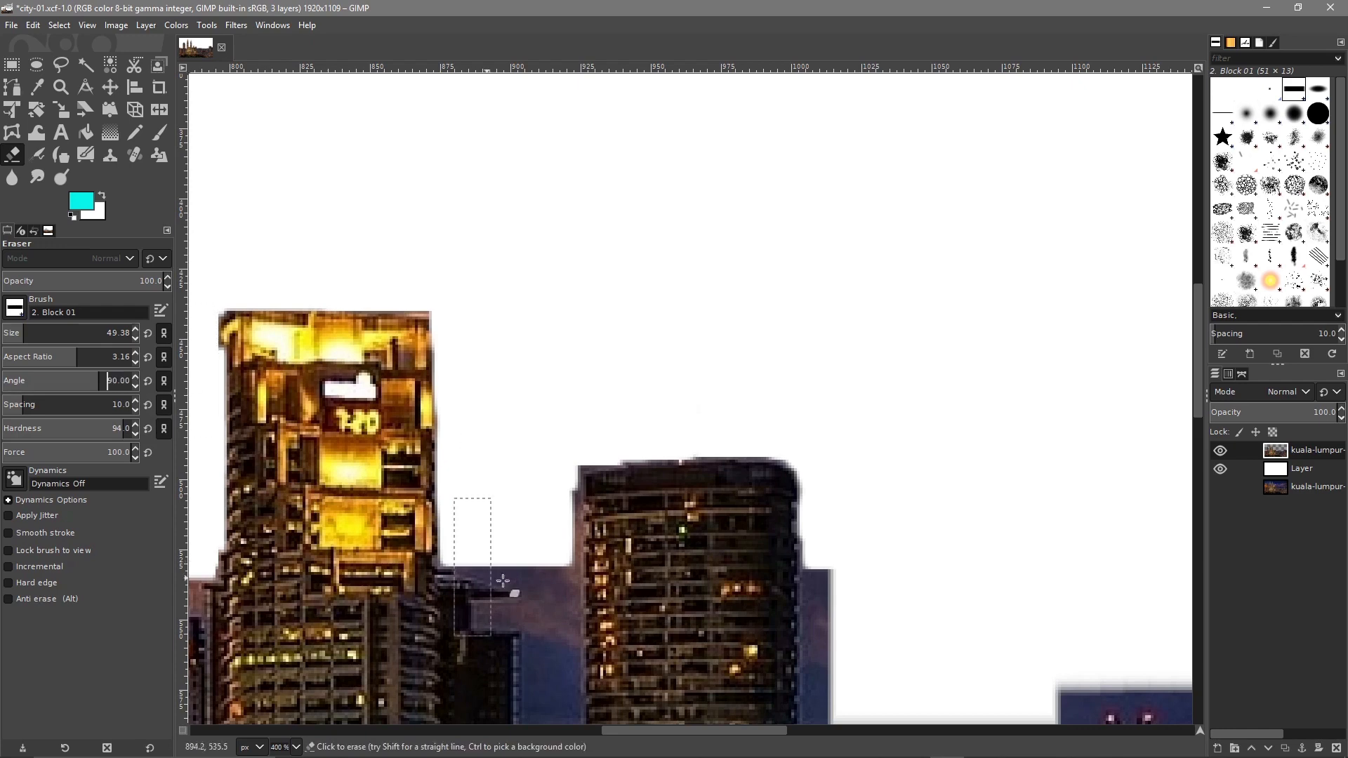
pyautogui.click(560, 559)
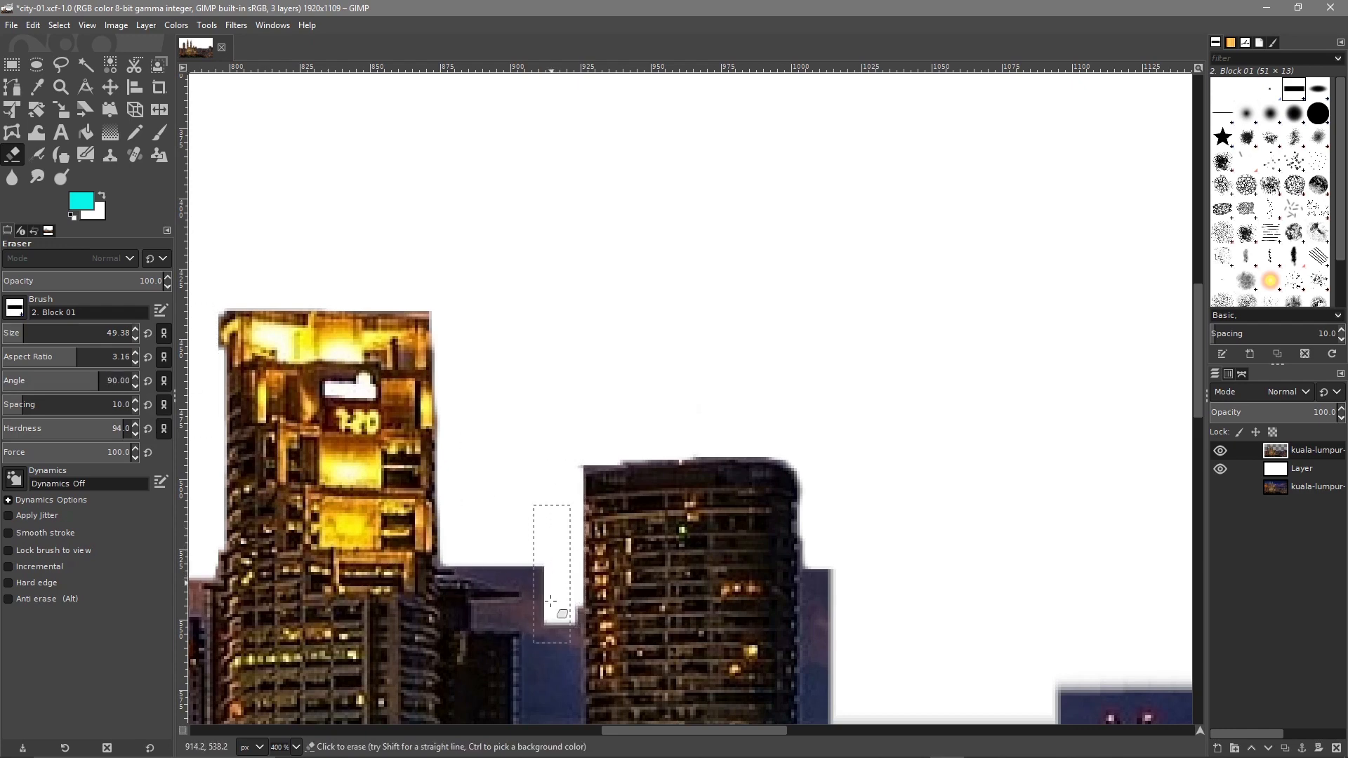
pyautogui.click(562, 636)
pyautogui.click(539, 630)
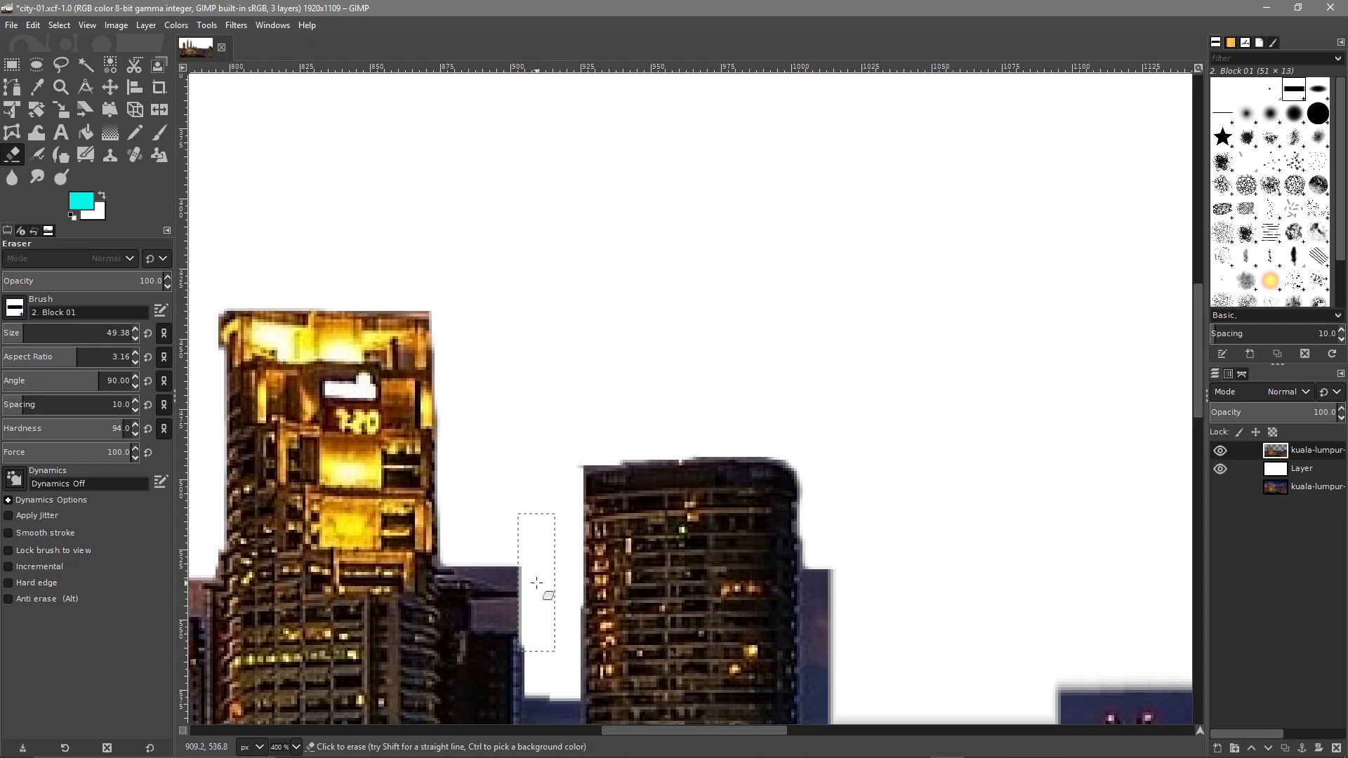
pyautogui.moveTo(540, 559); pyautogui.dragTo(484, 560)
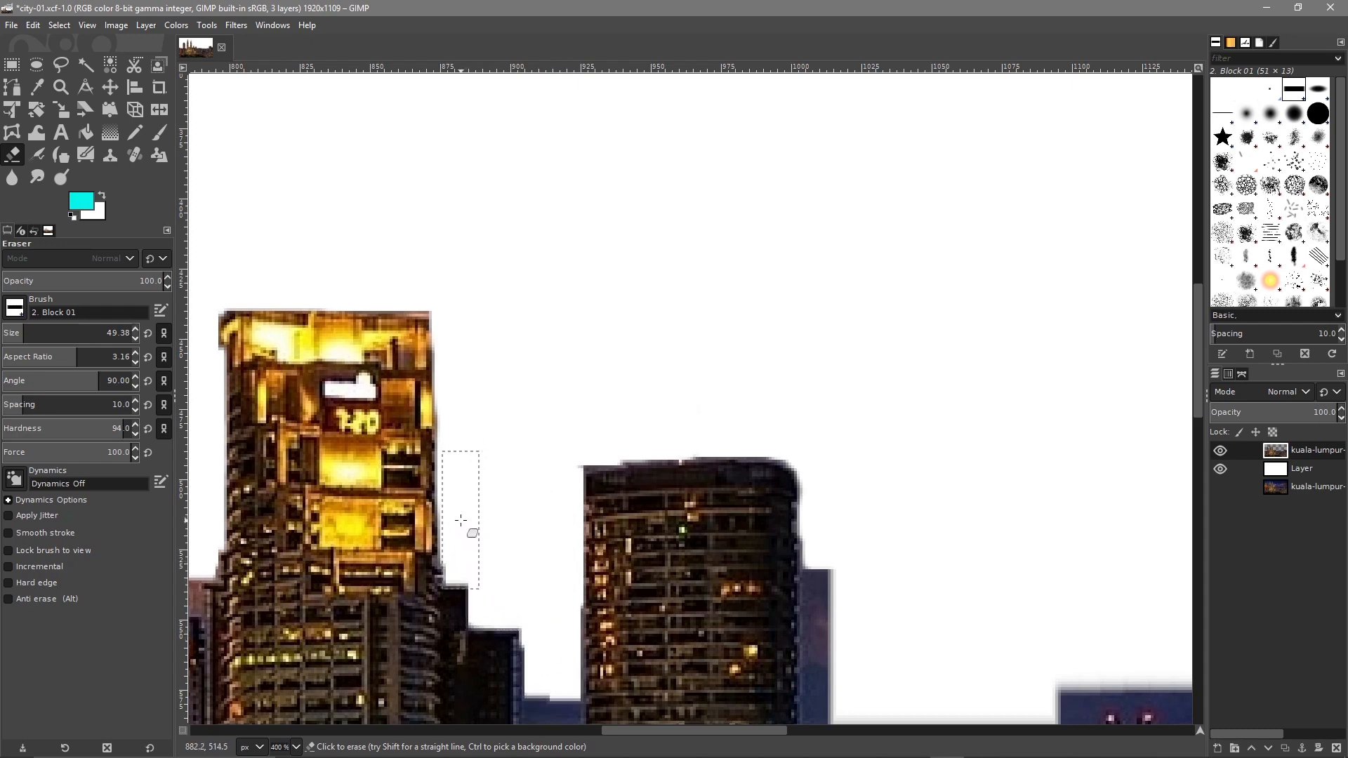
# Erase the remaining sky low on both sides of the dark rounded tower and across the distant skyline to the building with two red rooftop lights.
pyautogui.scroll(-5, 471, 525)
pyautogui.moveTo(572, 412)
pyautogui.mouseDown()
pyautogui.moveTo(525, 344)
pyautogui.moveTo(527, 366)
pyautogui.moveTo(537, 382)
pyautogui.moveTo(562, 379)
pyautogui.moveTo(562, 326)
pyautogui.moveTo(546, 368)
pyautogui.mouseUp()
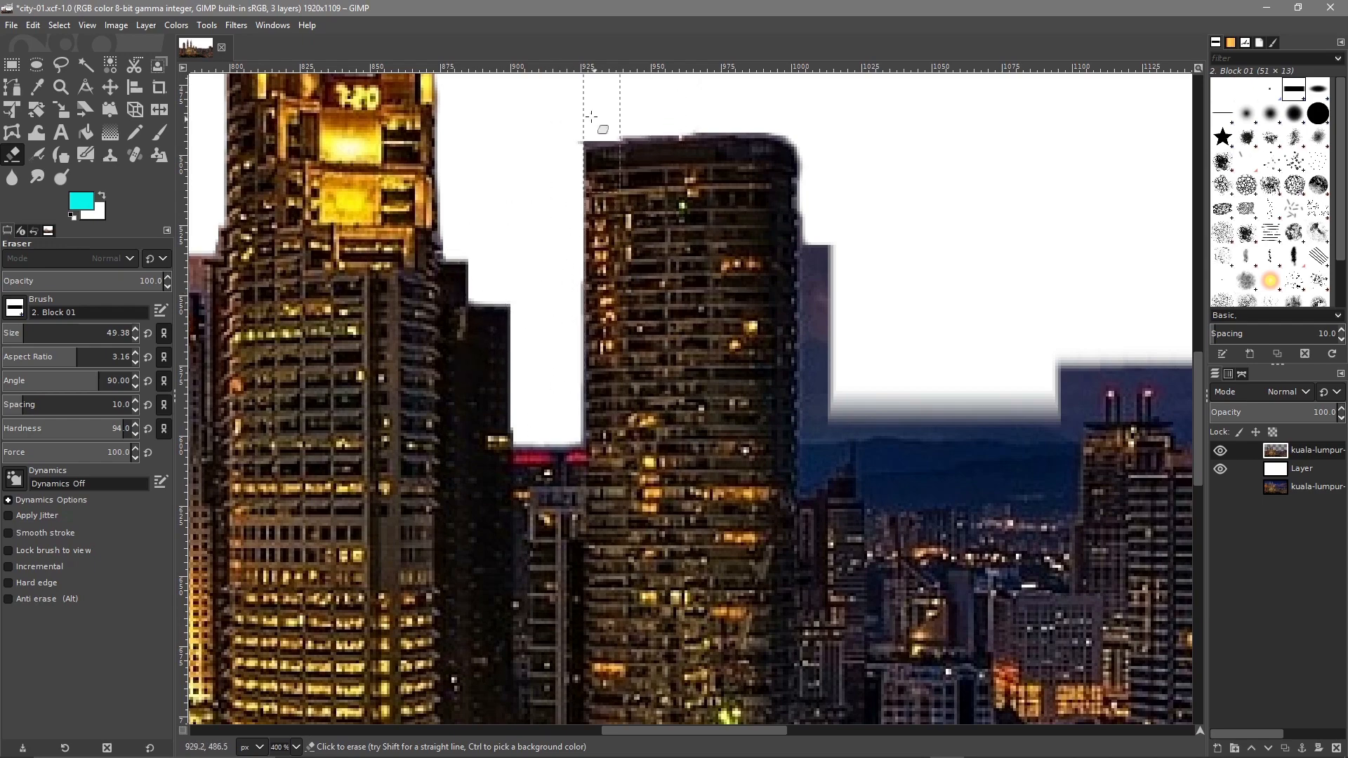
pyautogui.moveTo(821, 223)
pyautogui.mouseDown()
pyautogui.moveTo(812, 426)
pyautogui.moveTo(843, 379)
pyautogui.moveTo(869, 379)
pyautogui.moveTo(880, 443)
pyautogui.moveTo(1040, 448)
pyautogui.moveTo(1001, 432)
pyautogui.moveTo(1061, 452)
pyautogui.moveTo(1052, 375)
pyautogui.moveTo(1115, 321)
pyautogui.mouseUp()
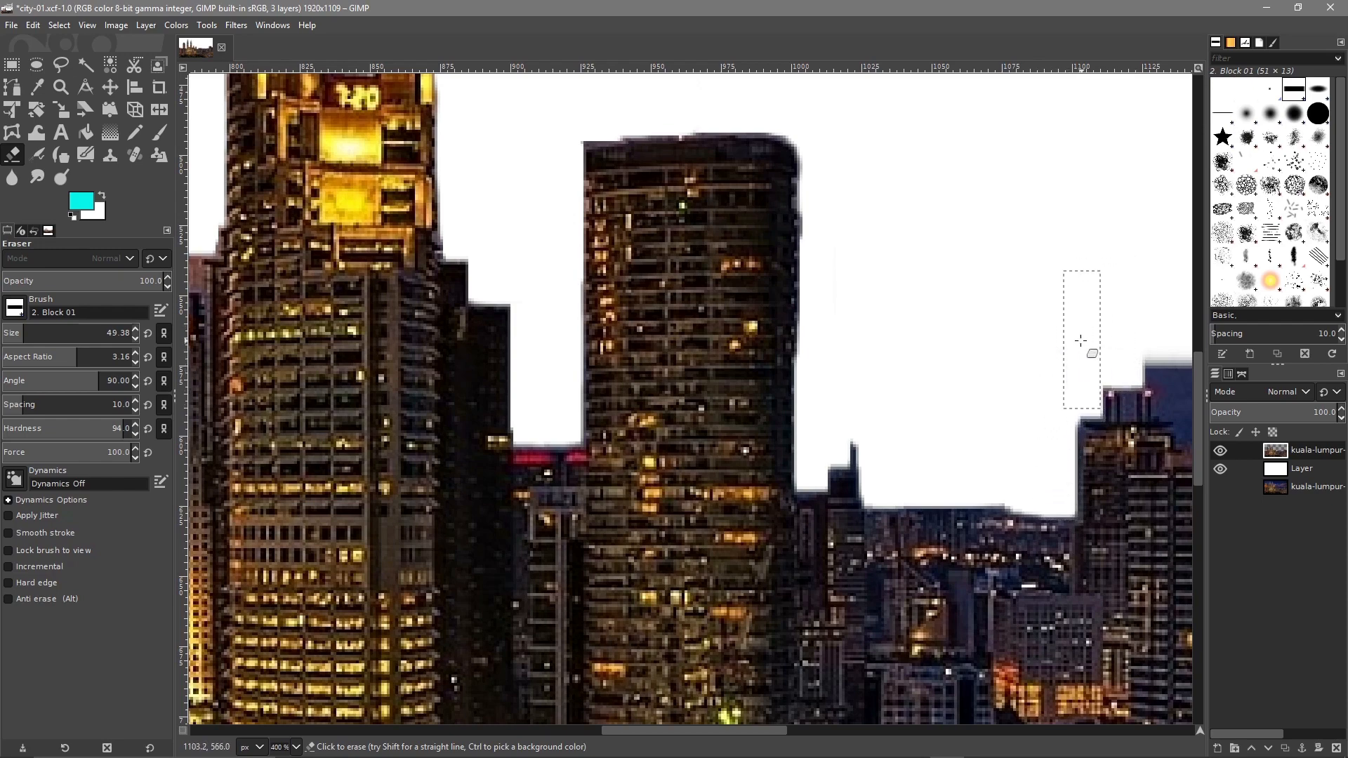
# Erase the sky above and to the right of the rooftop block with the two red lights.
pyautogui.hscroll(5, 1076, 362)
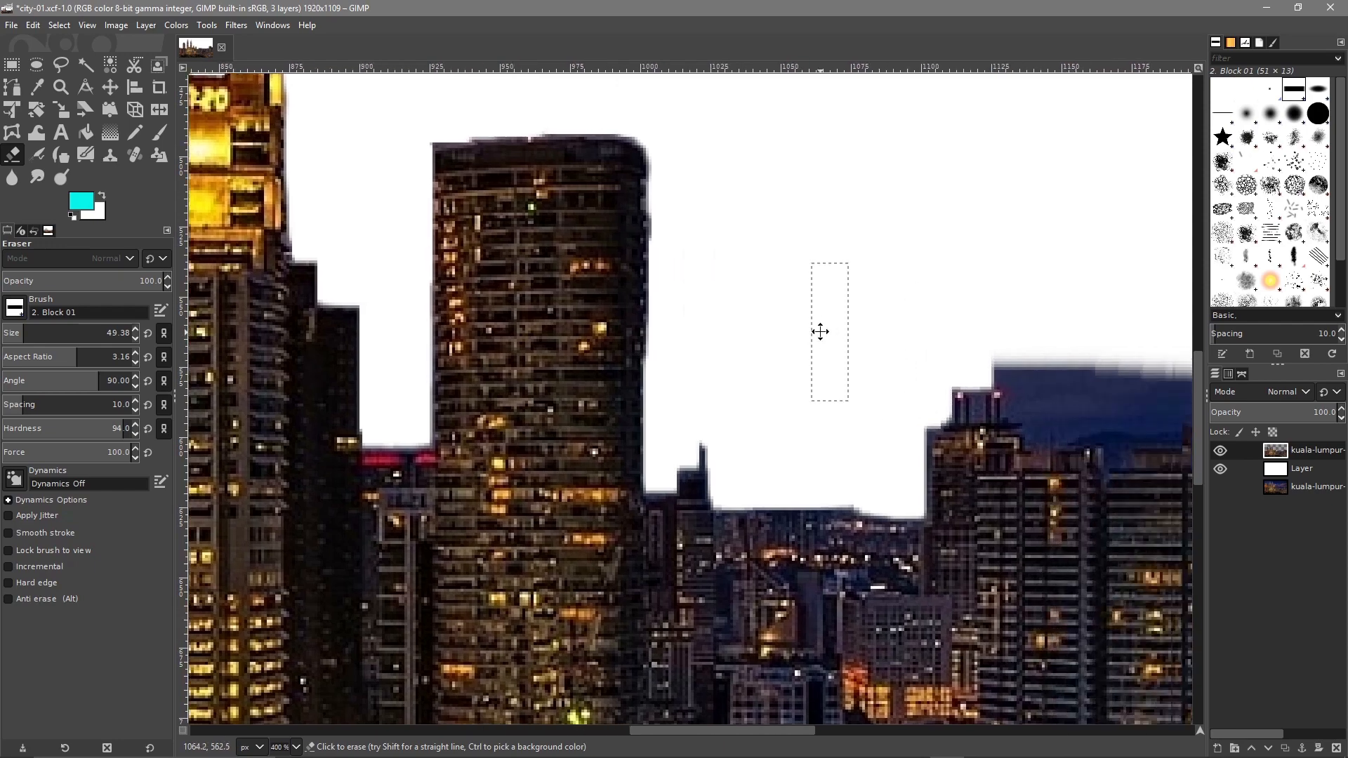
pyautogui.click(768, 368)
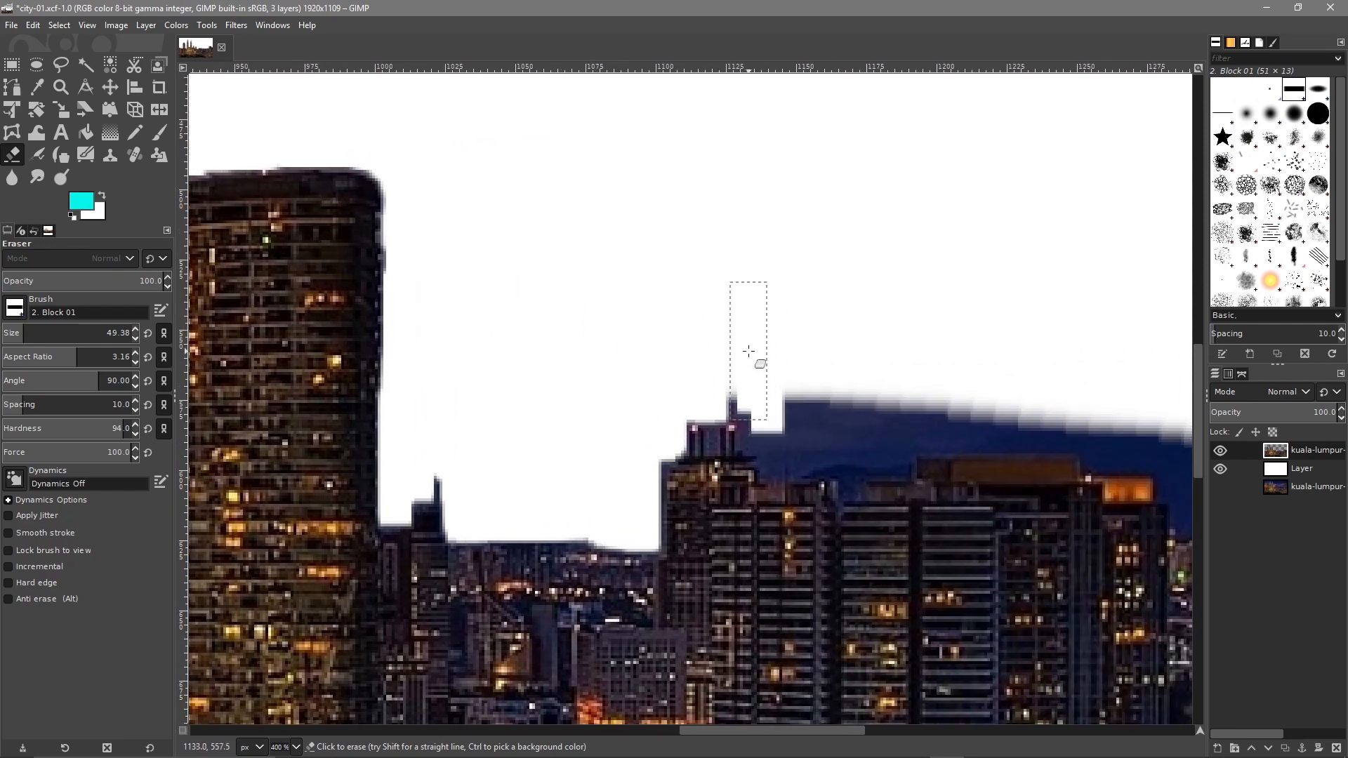
pyautogui.click(743, 356)
pyautogui.click(761, 377)
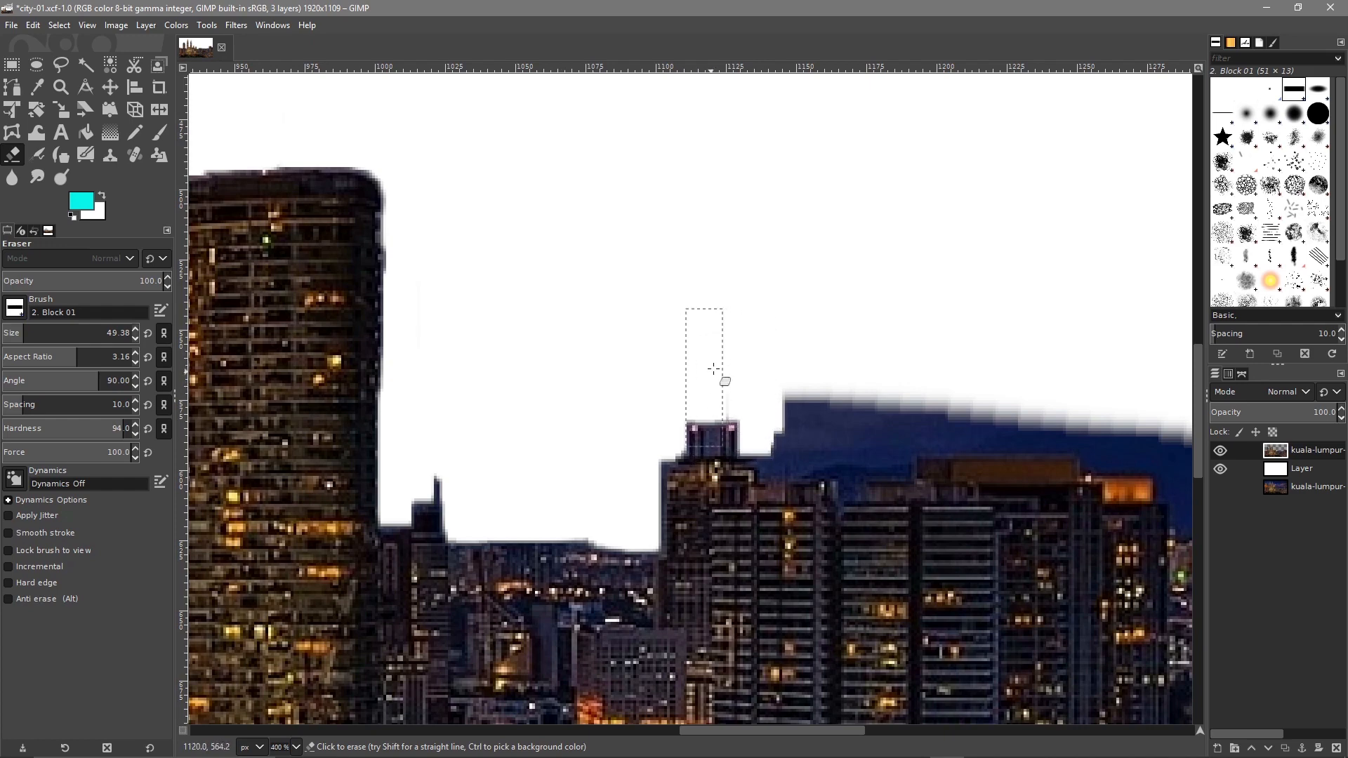
pyautogui.moveTo(748, 350)
pyautogui.mouseDown()
pyautogui.moveTo(783, 361)
pyautogui.moveTo(791, 387)
pyautogui.moveTo(765, 396)
pyautogui.mouseUp()
# Erase the sky and hills above the neighbouring apartment roofs as far as the brown rooftop structure's right side.
pyautogui.click(776, 408)
pyautogui.moveTo(773, 410); pyautogui.dragTo(881, 410)
pyautogui.click(899, 410)
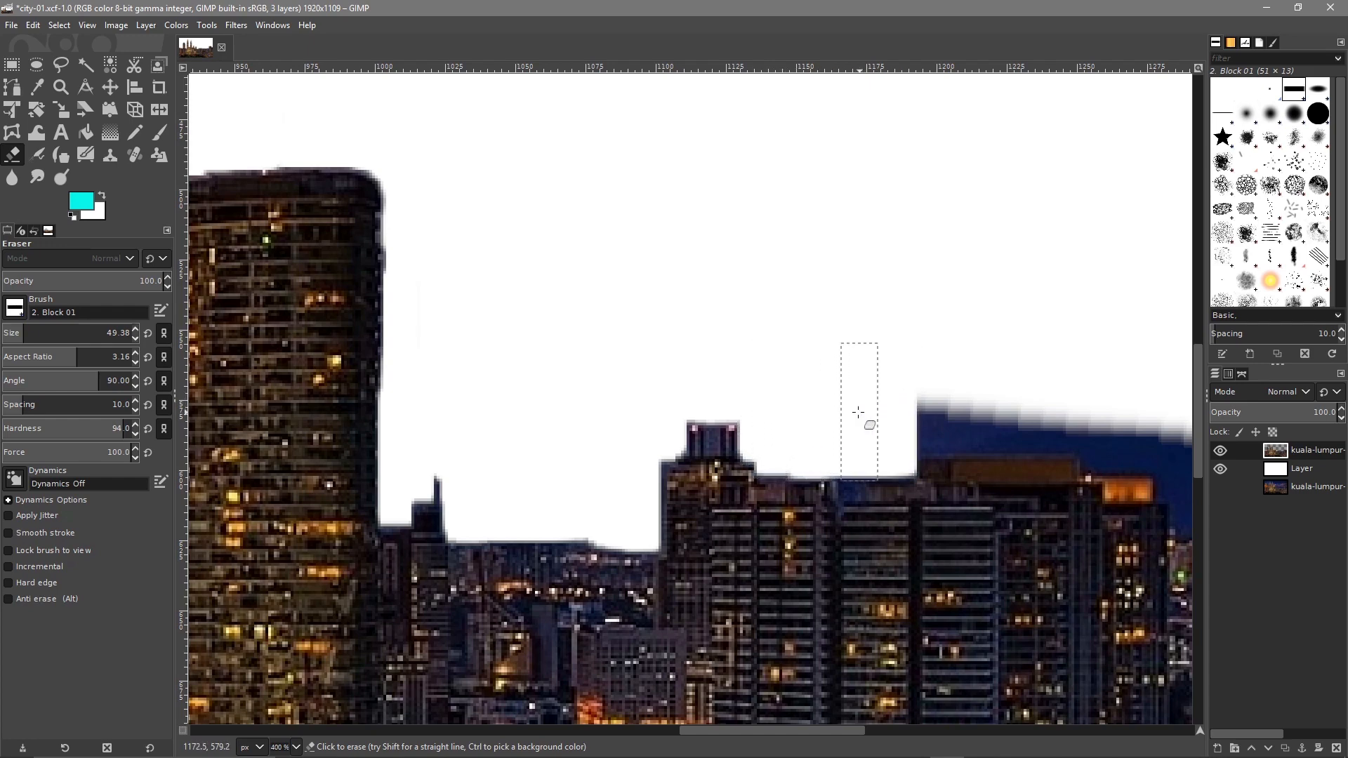
pyautogui.click(853, 427)
pyautogui.moveTo(876, 372)
pyautogui.mouseDown()
pyautogui.moveTo(1092, 380)
pyautogui.moveTo(963, 385)
pyautogui.mouseUp()
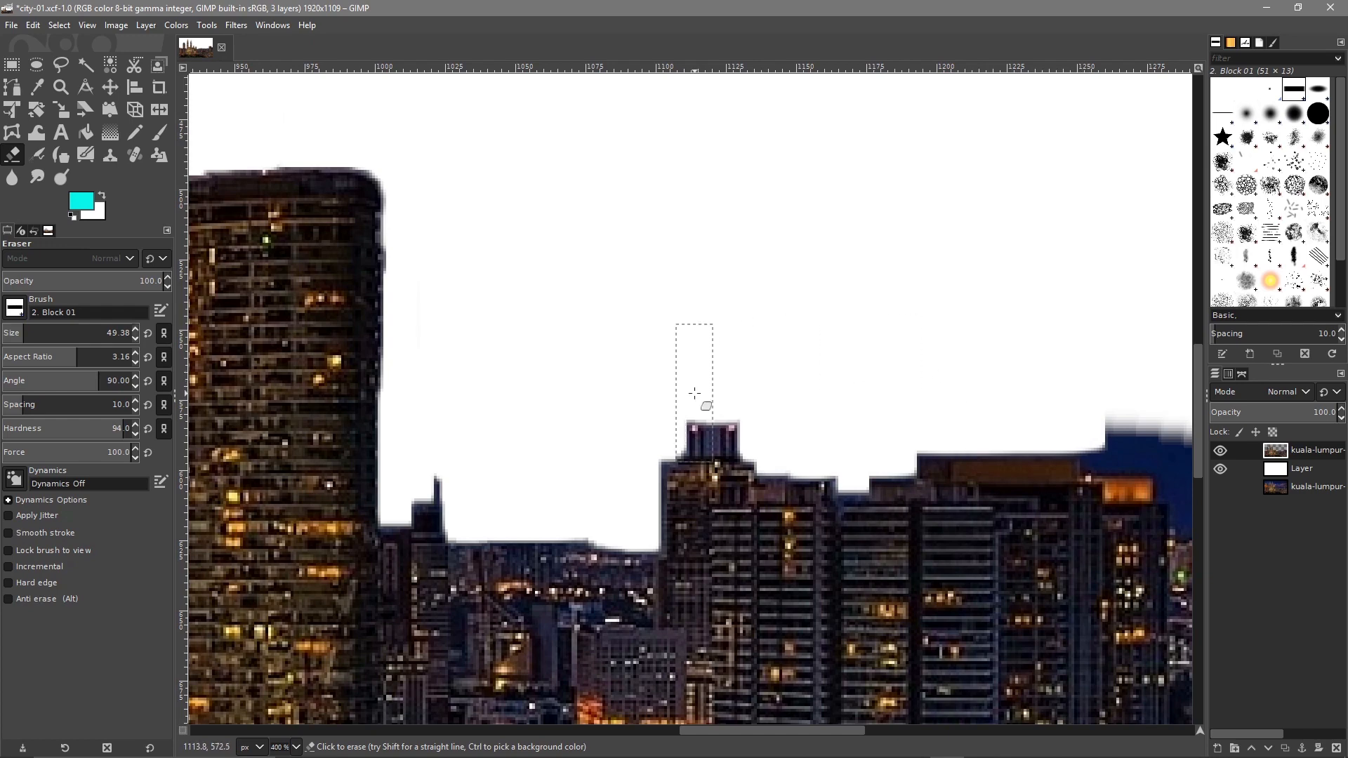
# Set the Eraser size to 16.72 and erase the sky between and around the two red-tipped rooftop antennas.
pyautogui.keyDown('ctrl'); pyautogui.scroll(4, 745, 453); pyautogui.keyUp('ctrl')
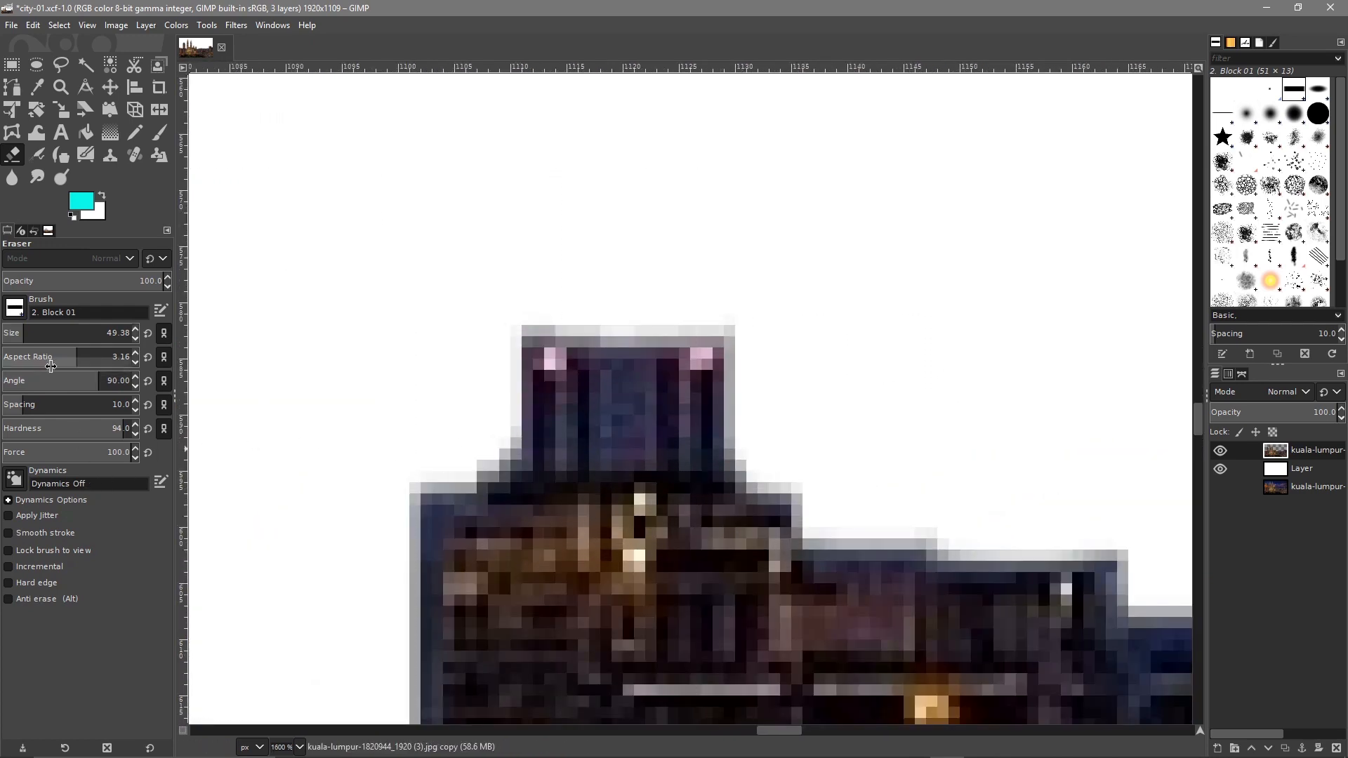
pyautogui.moveTo(24, 334); pyautogui.dragTo(12, 334)
pyautogui.moveTo(614, 374)
pyautogui.mouseDown()
pyautogui.moveTo(638, 374)
pyautogui.moveTo(587, 365)
pyautogui.moveTo(645, 368)
pyautogui.mouseUp()
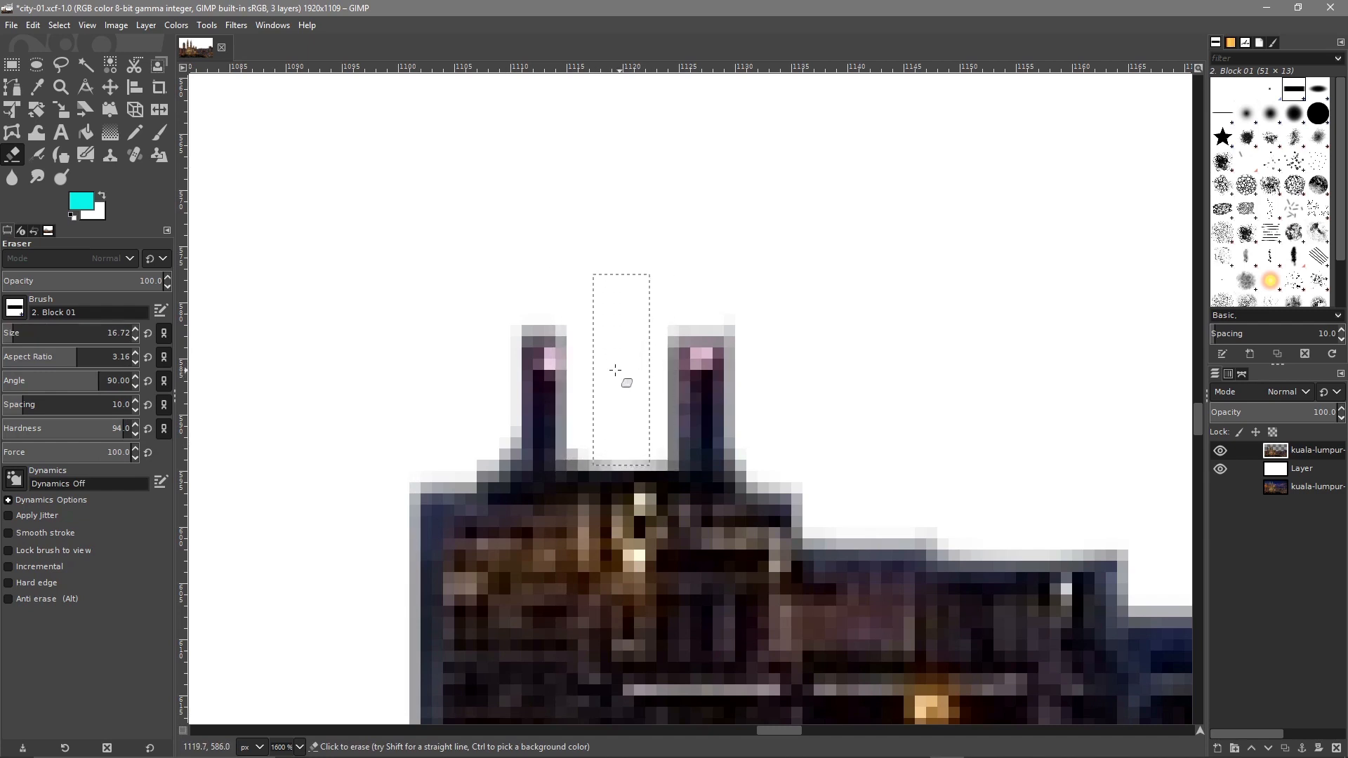
pyautogui.moveTo(598, 370); pyautogui.dragTo(587, 370)
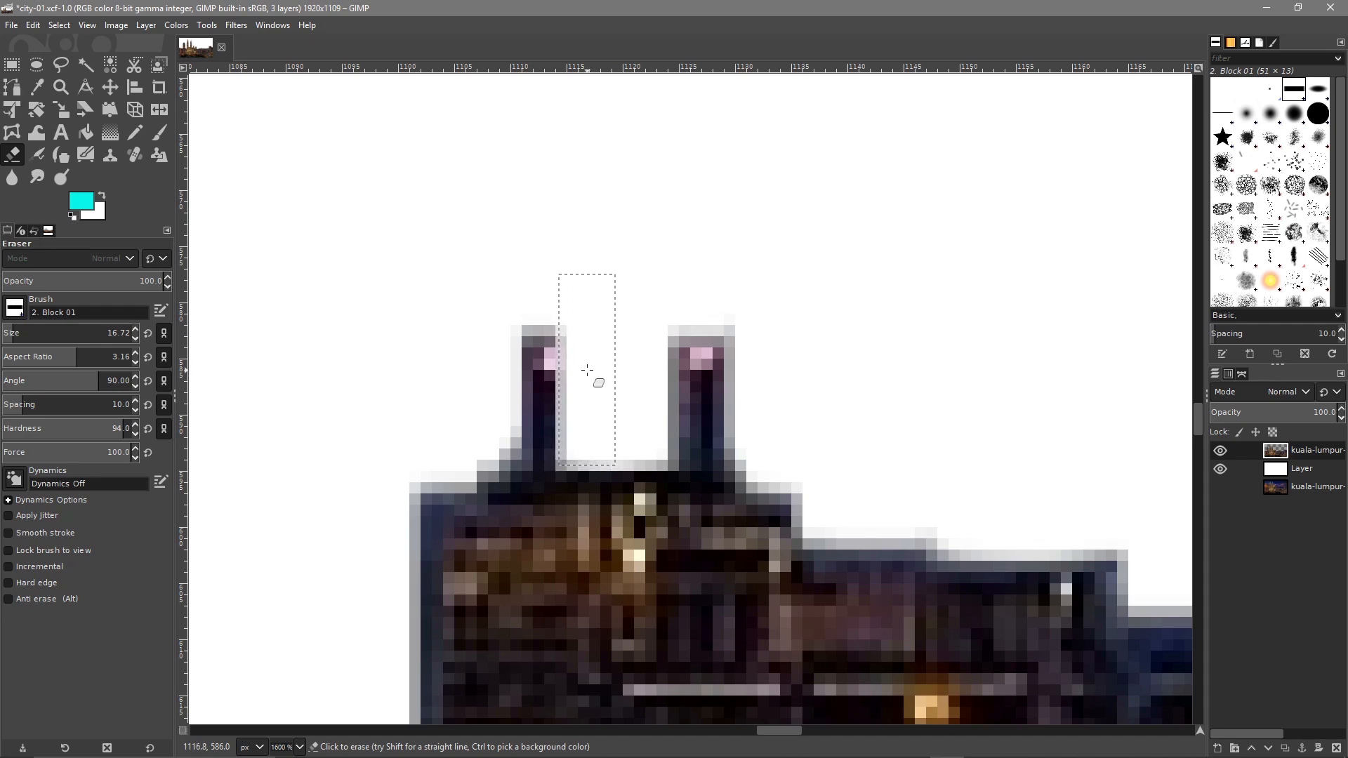
pyautogui.moveTo(496, 377); pyautogui.dragTo(495, 375)
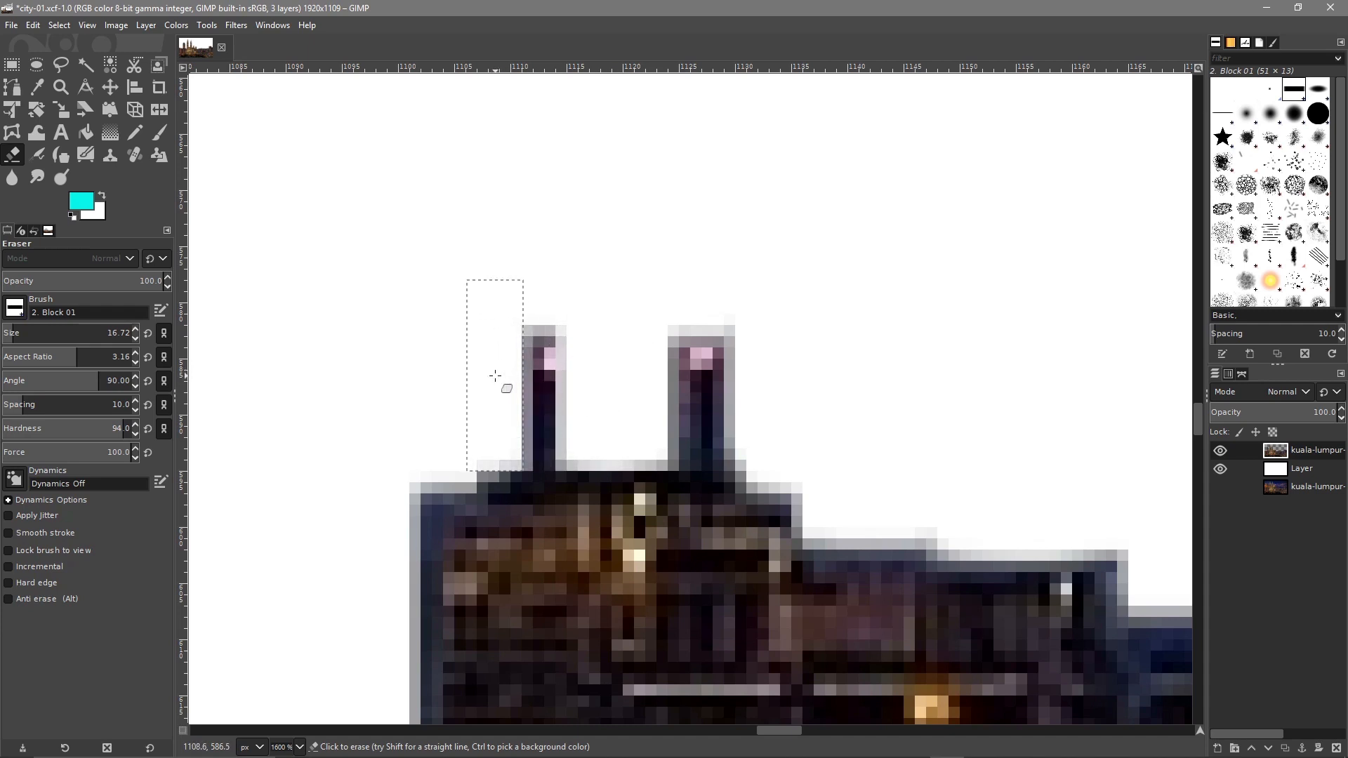
pyautogui.moveTo(691, 245)
pyautogui.mouseDown()
pyautogui.moveTo(737, 289)
pyautogui.moveTo(745, 366)
pyautogui.moveTo(728, 362)
pyautogui.mouseUp()
pyautogui.moveTo(639, 362)
pyautogui.mouseDown()
pyautogui.moveTo(655, 368)
pyautogui.moveTo(654, 351)
pyautogui.mouseUp()
# Erase the sky above the orange-lit rooftop and down its right side to the low buildings.
pyautogui.keyDown('ctrl'); pyautogui.scroll(-3, 847, 397); pyautogui.keyUp('ctrl')
pyautogui.moveTo(847, 397); pyautogui.dragTo(461, 301)
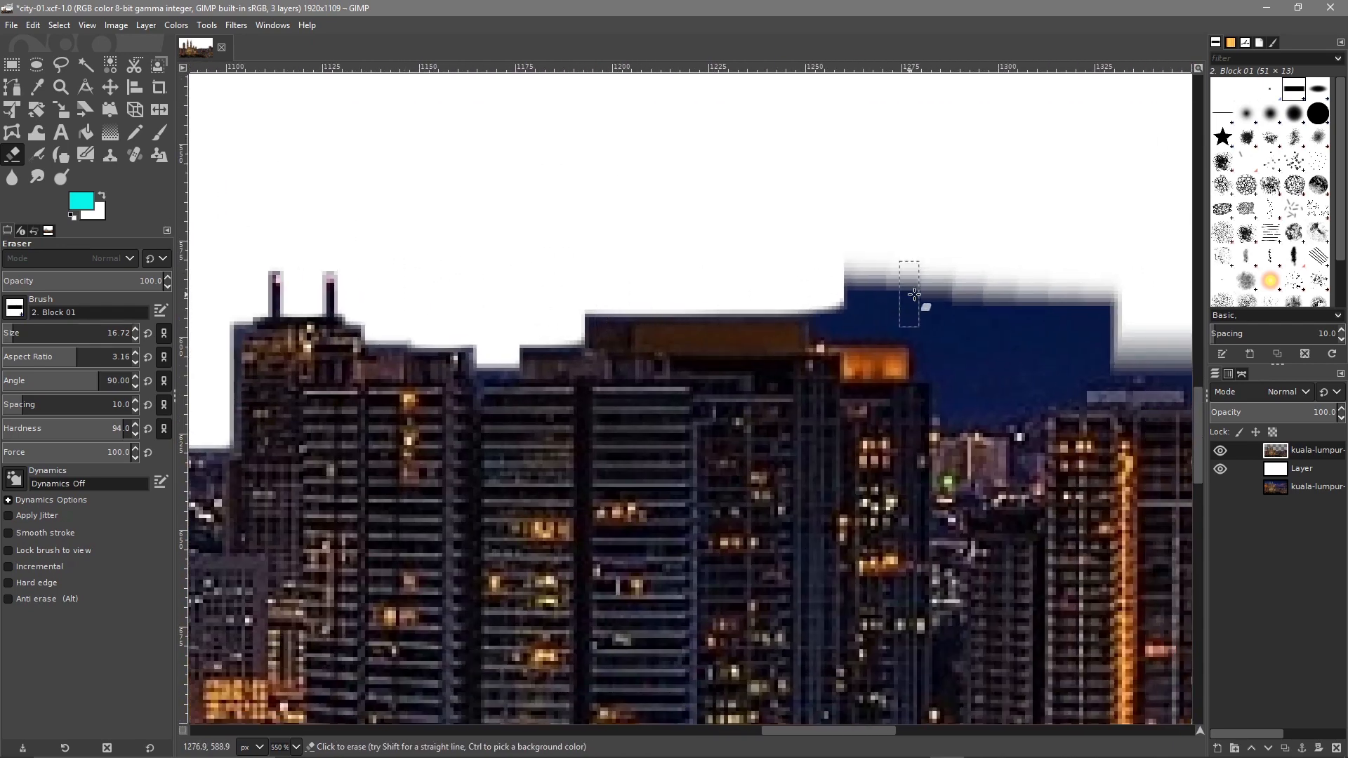
pyautogui.moveTo(819, 302)
pyautogui.mouseDown()
pyautogui.moveTo(954, 300)
pyautogui.moveTo(846, 302)
pyautogui.moveTo(963, 312)
pyautogui.moveTo(905, 308)
pyautogui.moveTo(843, 269)
pyautogui.moveTo(993, 290)
pyautogui.moveTo(941, 311)
pyautogui.moveTo(1130, 322)
pyautogui.moveTo(1041, 300)
pyautogui.moveTo(1087, 307)
pyautogui.moveTo(1048, 334)
pyautogui.moveTo(920, 339)
pyautogui.moveTo(944, 388)
pyautogui.mouseUp()
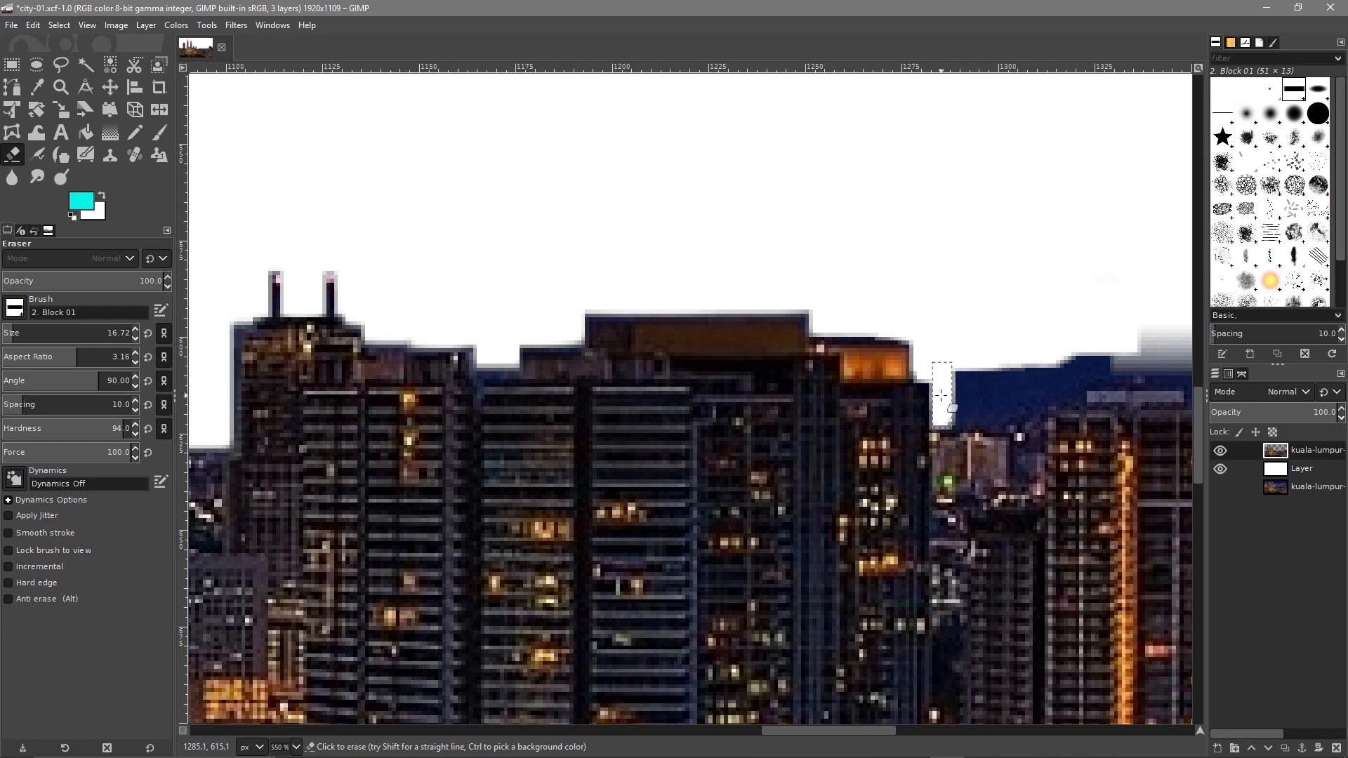
# Erase the sky and hills from the orange-lit rooftop's right side across the neighbouring flat-roofed apartment blocks, including the isolated blue sky patch.
pyautogui.moveTo(1009, 358)
pyautogui.mouseDown()
pyautogui.moveTo(700, 360)
pyautogui.moveTo(781, 375)
pyautogui.moveTo(660, 373)
pyautogui.moveTo(758, 390)
pyautogui.moveTo(651, 397)
pyautogui.moveTo(695, 372)
pyautogui.mouseUp()
pyautogui.moveTo(935, 349); pyautogui.dragTo(765, 352)
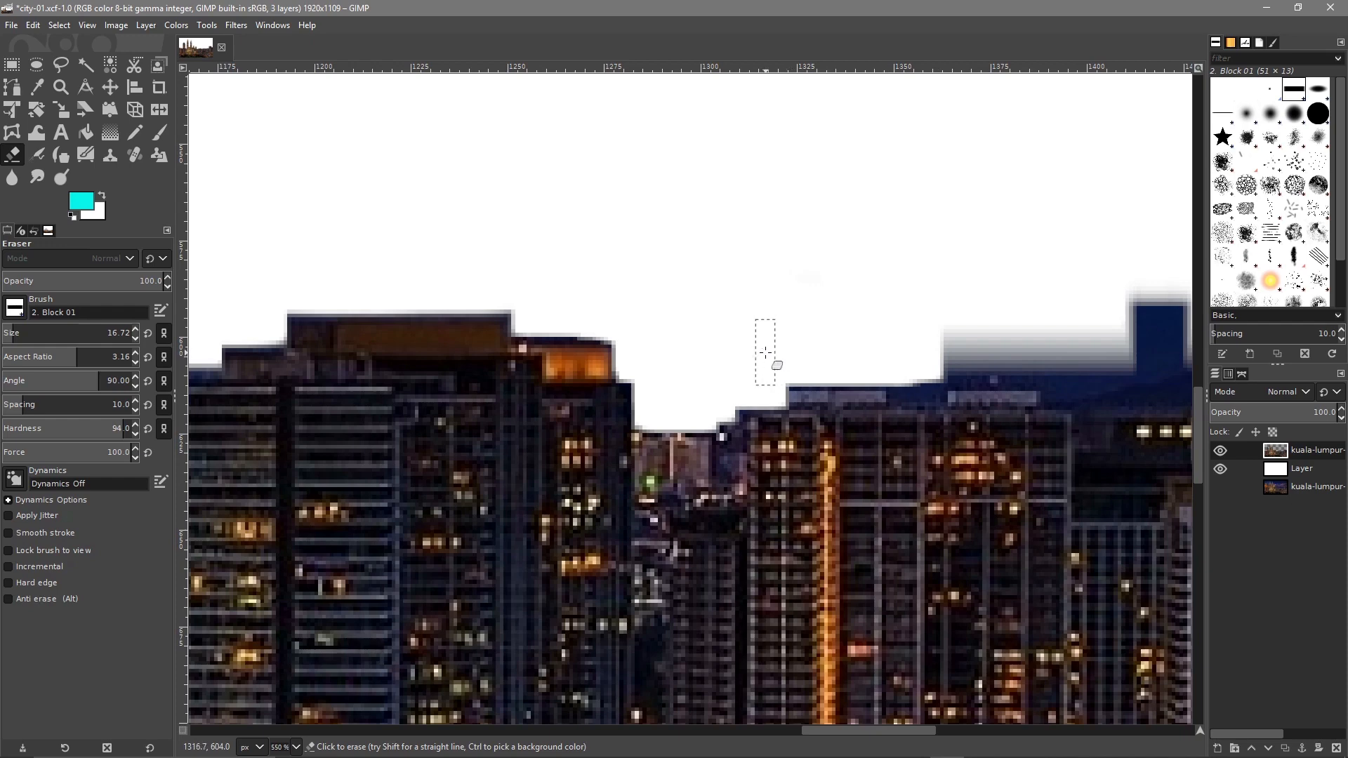
pyautogui.moveTo(936, 370)
pyautogui.mouseDown()
pyautogui.moveTo(881, 371)
pyautogui.moveTo(887, 358)
pyautogui.moveTo(870, 354)
pyautogui.moveTo(767, 355)
pyautogui.moveTo(827, 315)
pyautogui.moveTo(515, 345)
pyautogui.mouseUp()
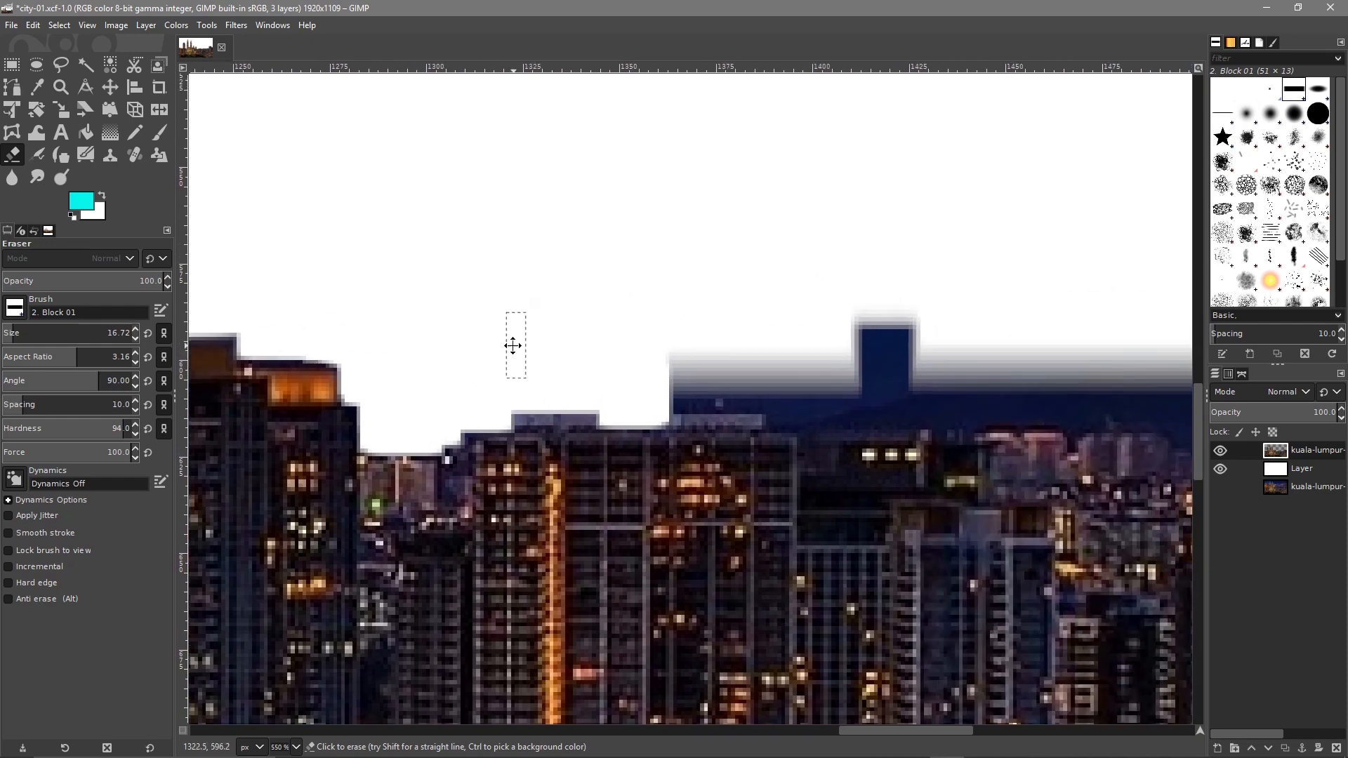
pyautogui.moveTo(985, 383)
pyautogui.mouseDown()
pyautogui.moveTo(791, 376)
pyautogui.moveTo(680, 391)
pyautogui.mouseUp()
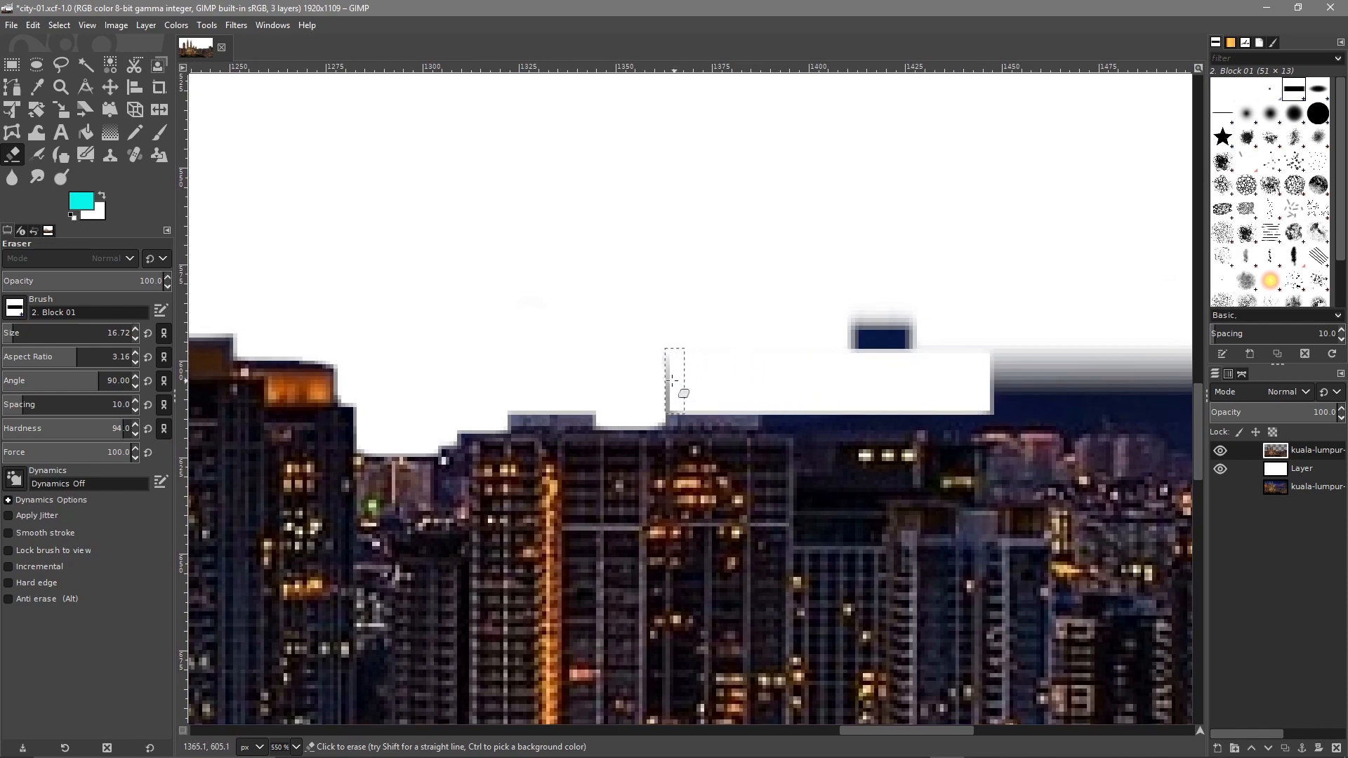
pyautogui.moveTo(1064, 355); pyautogui.dragTo(808, 351)
pyautogui.moveTo(963, 345); pyautogui.dragTo(621, 322)
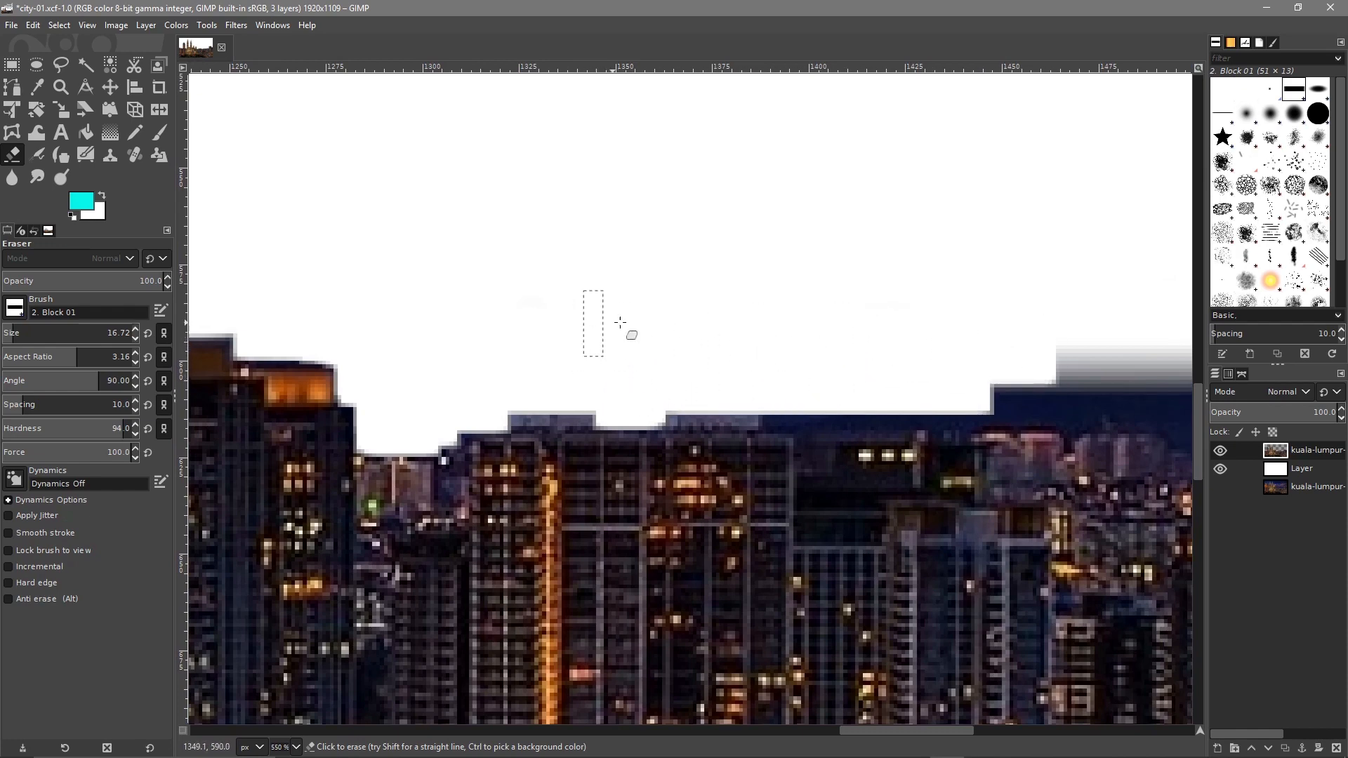
# Erase the remaining hills along the dark flat roofs and the sky beyond them toward the pointed-roof building.
pyautogui.moveTo(834, 350); pyautogui.dragTo(538, 358)
pyautogui.moveTo(707, 395)
pyautogui.mouseDown()
pyautogui.moveTo(743, 397)
pyautogui.moveTo(530, 402)
pyautogui.mouseUp()
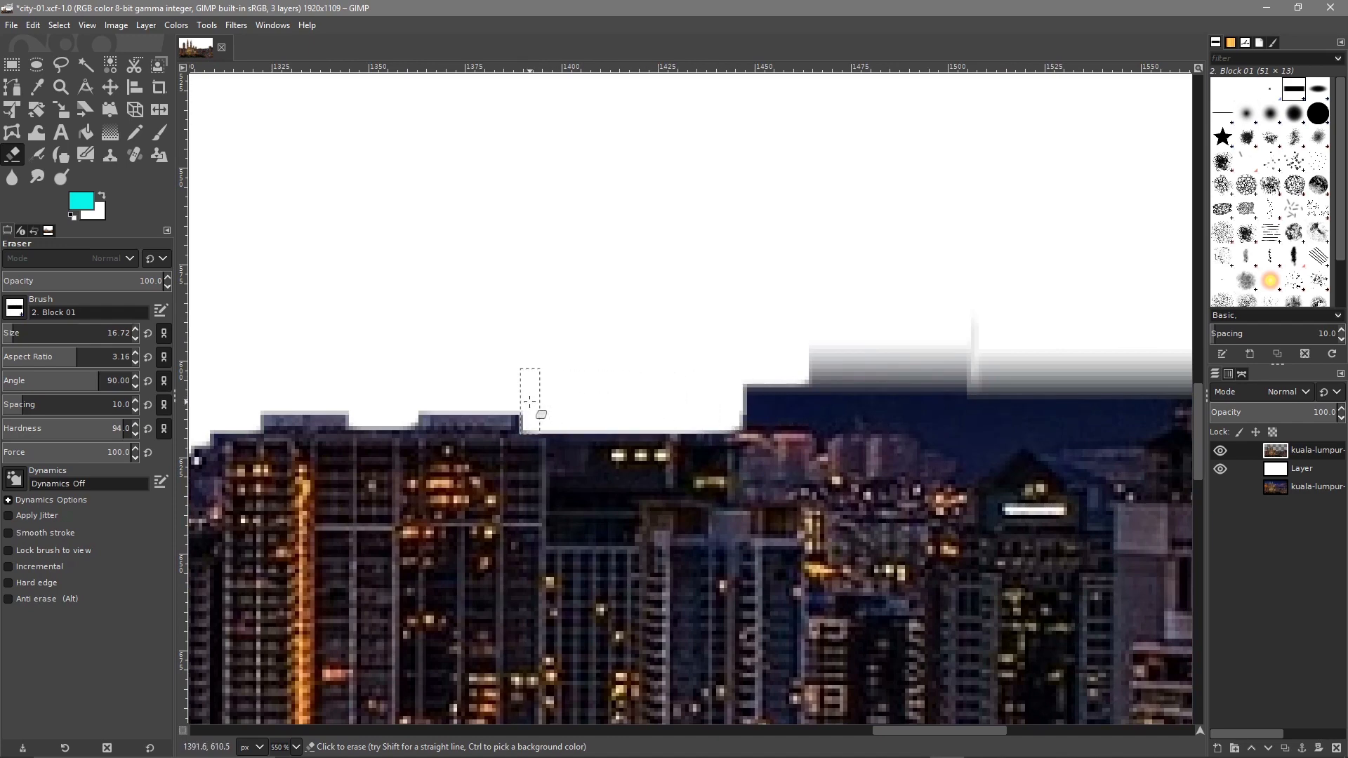
pyautogui.moveTo(930, 400)
pyautogui.mouseDown()
pyautogui.moveTo(945, 391)
pyautogui.moveTo(620, 391)
pyautogui.mouseUp()
pyautogui.moveTo(1078, 366)
pyautogui.mouseDown()
pyautogui.moveTo(974, 372)
pyautogui.moveTo(682, 343)
pyautogui.mouseUp()
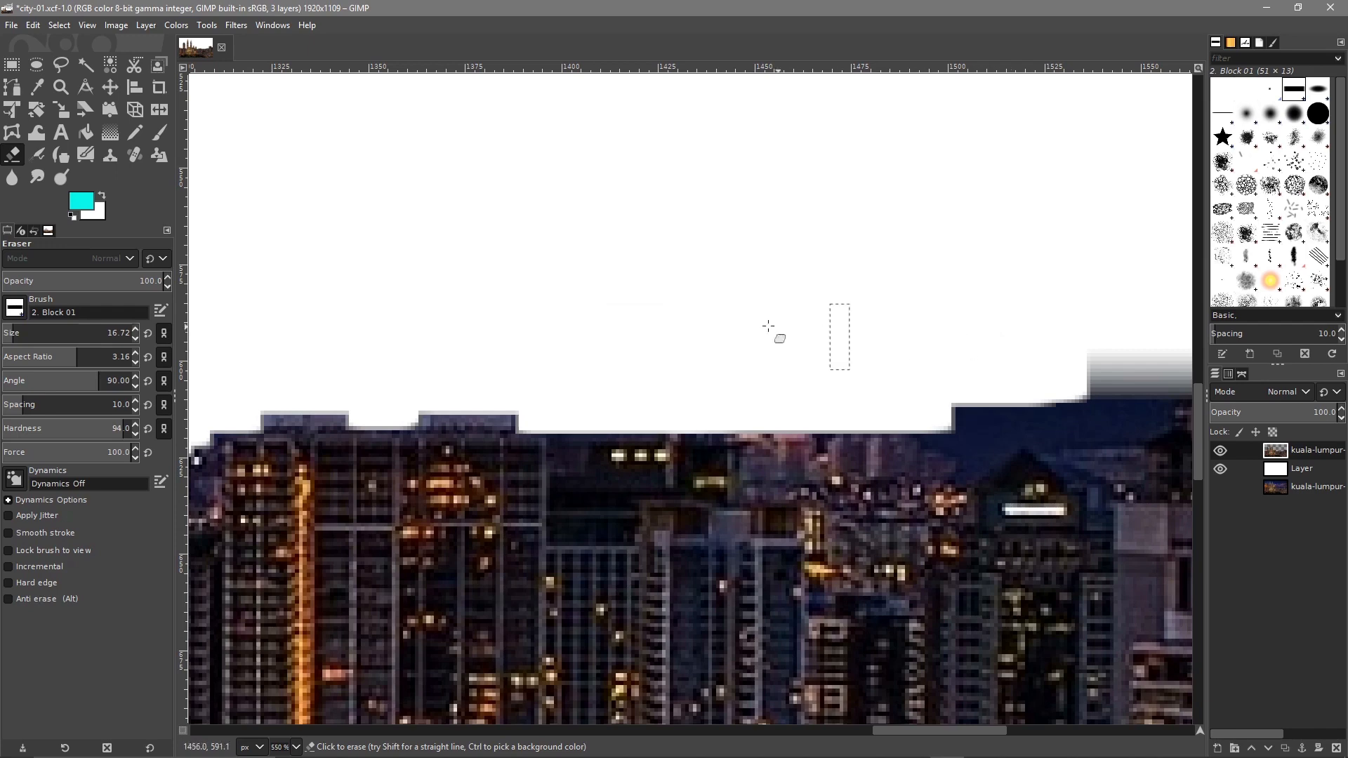
# Erase the sky and hills around the pointed roof and above the left part of the dark stepped building.
pyautogui.hscroll(5, 684, 349)
pyautogui.moveTo(748, 394); pyautogui.dragTo(510, 399)
pyautogui.moveTo(711, 413)
pyautogui.mouseDown()
pyautogui.moveTo(525, 414)
pyautogui.moveTo(591, 417)
pyautogui.moveTo(553, 426)
pyautogui.moveTo(571, 435)
pyautogui.moveTo(650, 420)
pyautogui.moveTo(663, 435)
pyautogui.moveTo(594, 422)
pyautogui.moveTo(572, 437)
pyautogui.mouseUp()
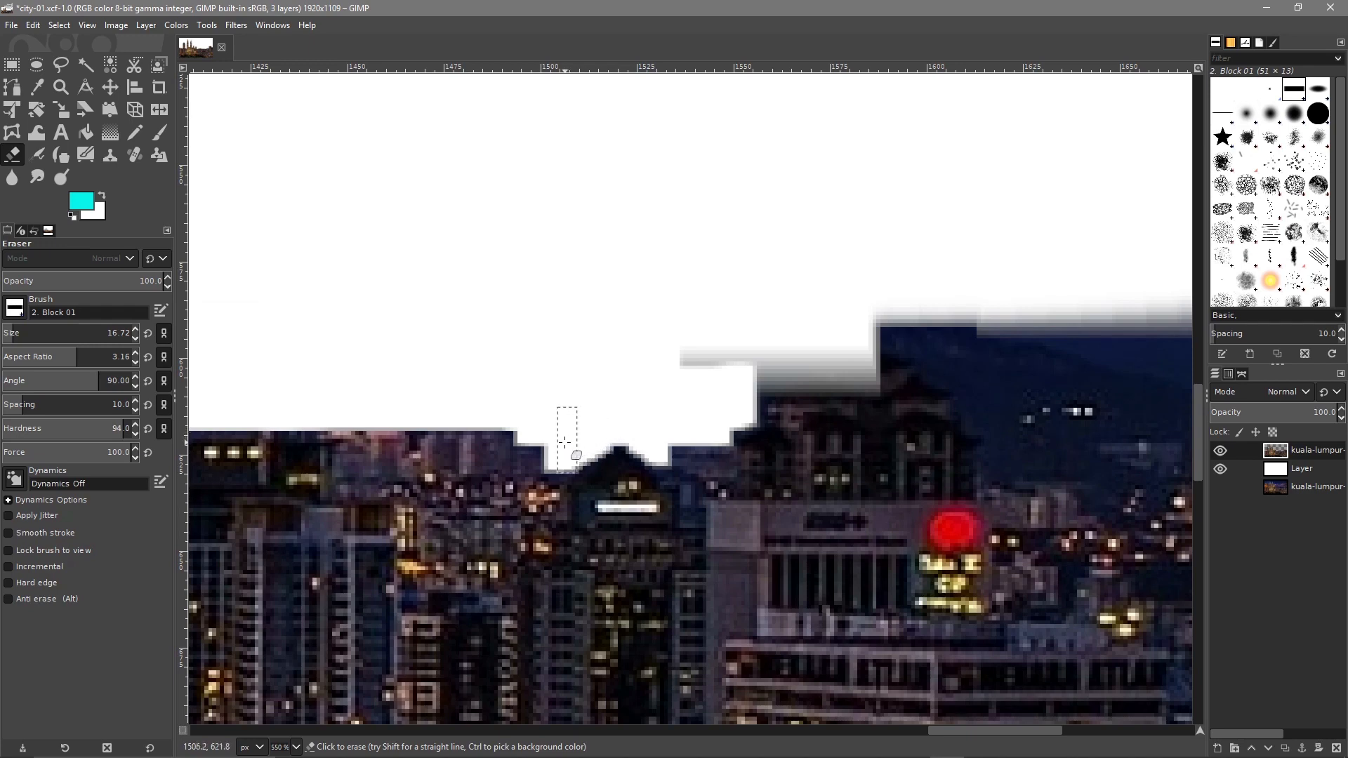
pyautogui.moveTo(662, 432)
pyautogui.mouseDown()
pyautogui.moveTo(675, 444)
pyautogui.moveTo(703, 434)
pyautogui.moveTo(688, 391)
pyautogui.moveTo(761, 365)
pyautogui.mouseUp()
pyautogui.moveTo(871, 362); pyautogui.dragTo(732, 367)
pyautogui.moveTo(879, 377); pyautogui.dragTo(788, 368)
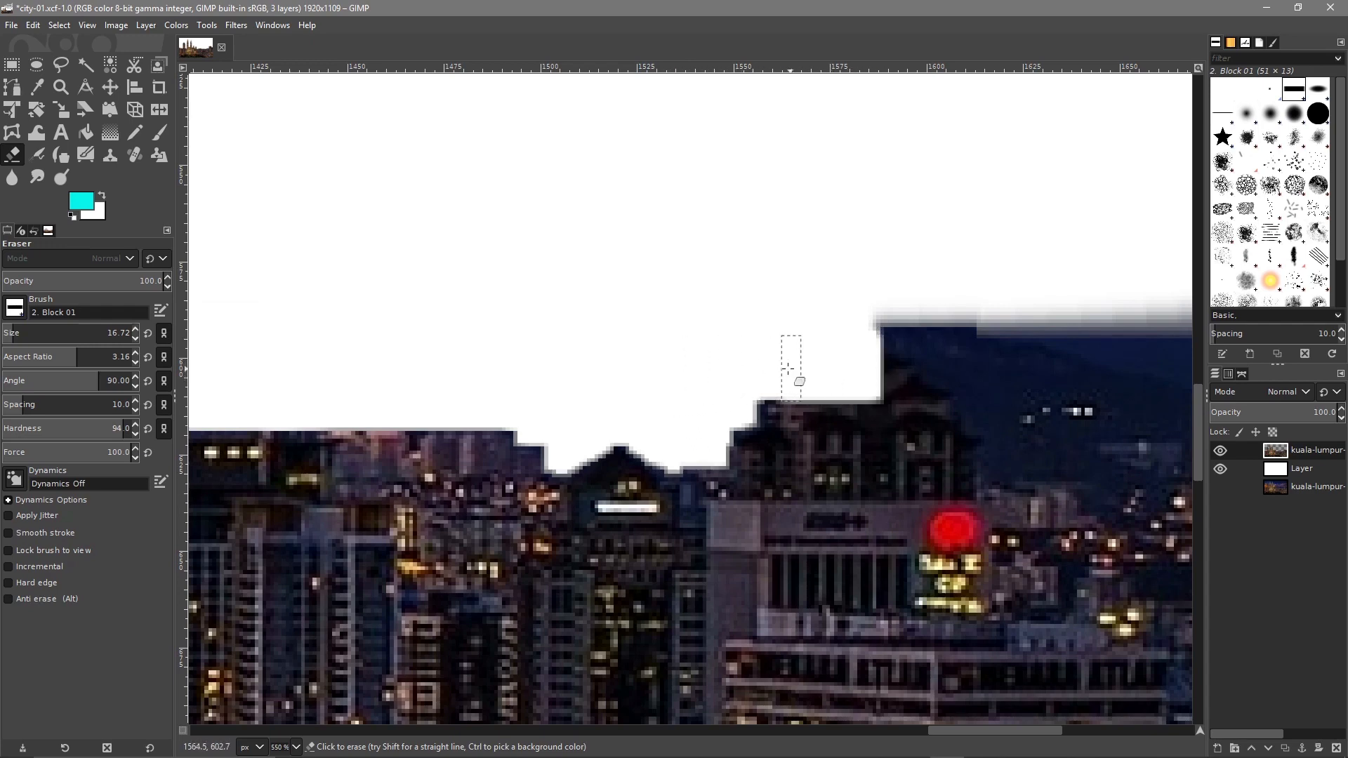
# Erase the sky and hills from above the dark building behind the red sign to the tall tower's left edge.
pyautogui.moveTo(732, 300); pyautogui.dragTo(371, 355)
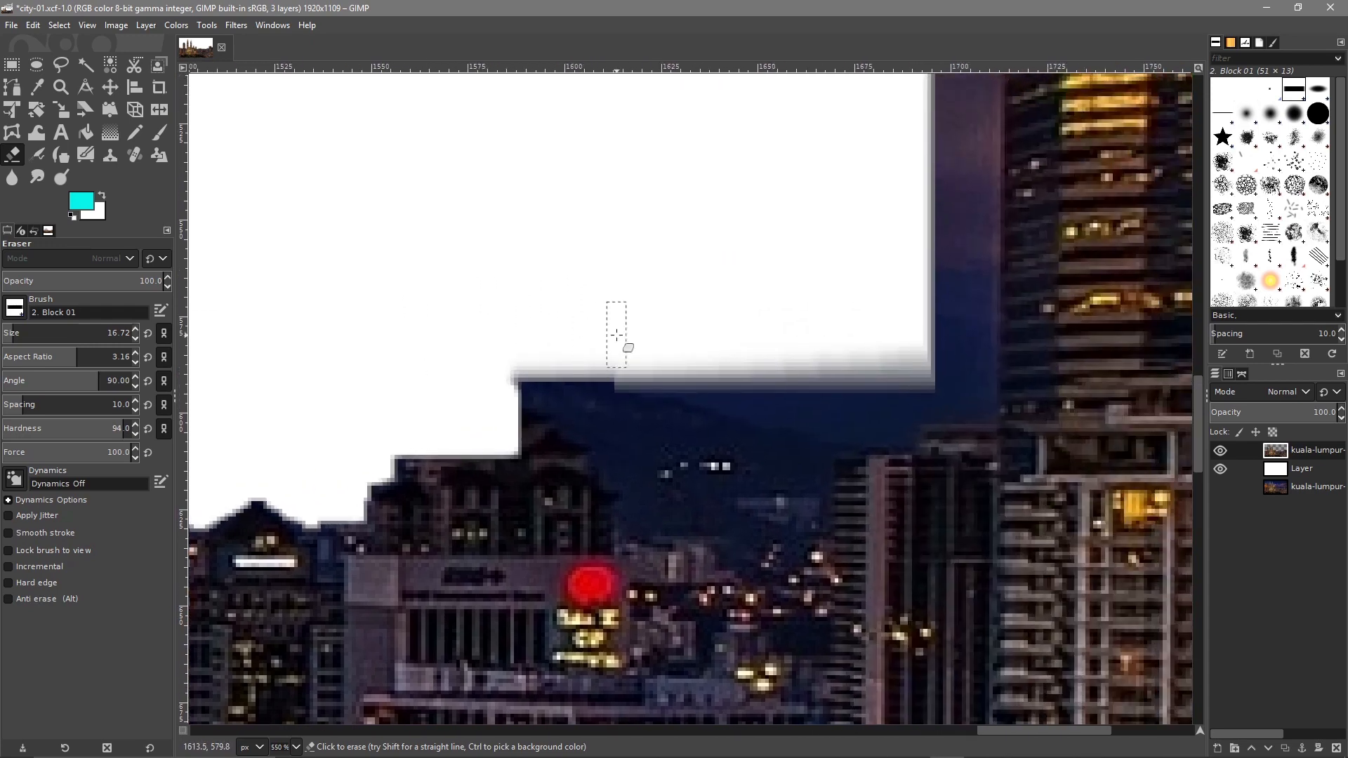
pyautogui.moveTo(868, 379)
pyautogui.mouseDown()
pyautogui.moveTo(943, 382)
pyautogui.moveTo(485, 366)
pyautogui.mouseUp()
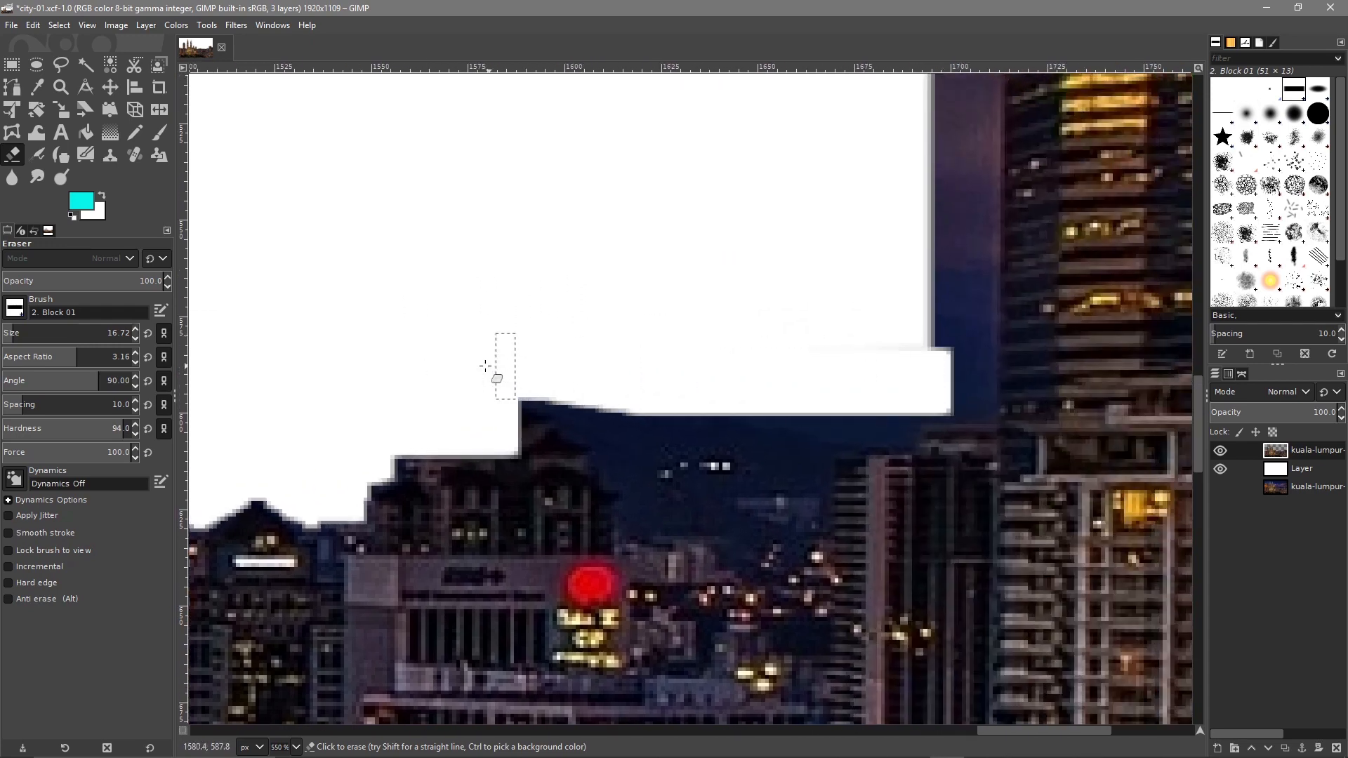
pyautogui.moveTo(895, 403); pyautogui.dragTo(499, 405)
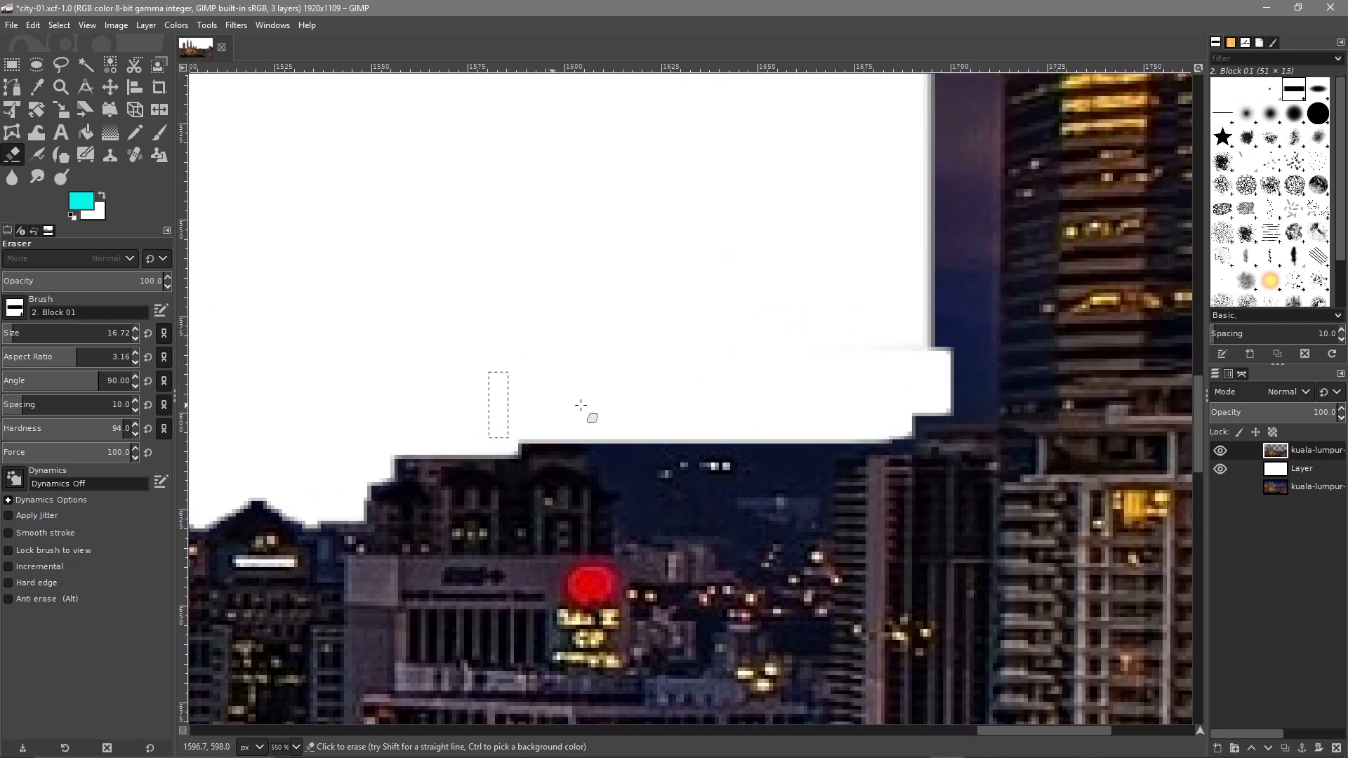
pyautogui.moveTo(833, 440); pyautogui.dragTo(533, 437)
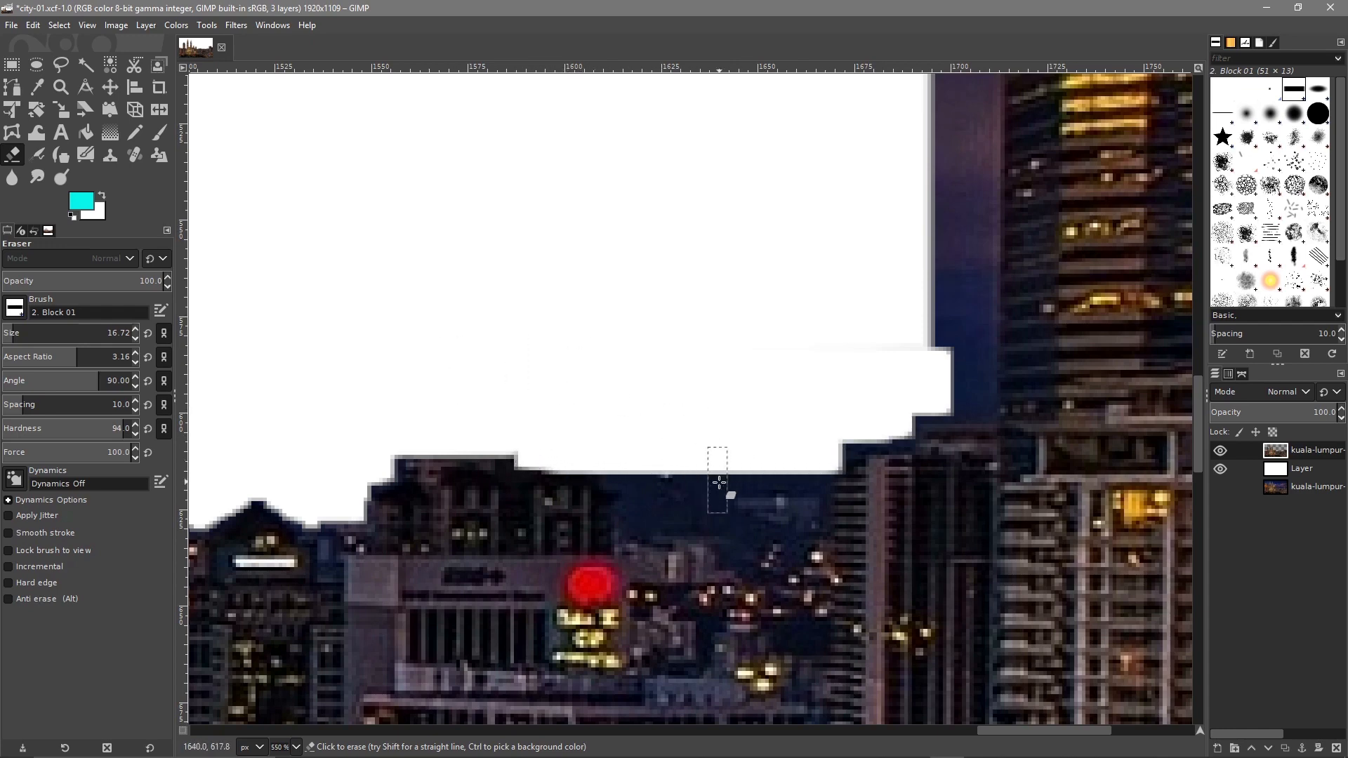
pyautogui.moveTo(723, 478)
pyautogui.mouseDown()
pyautogui.moveTo(610, 483)
pyautogui.moveTo(724, 502)
pyautogui.moveTo(613, 497)
pyautogui.moveTo(682, 501)
pyautogui.moveTo(623, 501)
pyautogui.mouseUp()
pyautogui.moveTo(721, 466)
pyautogui.mouseDown()
pyautogui.moveTo(830, 457)
pyautogui.moveTo(875, 406)
pyautogui.moveTo(862, 411)
pyautogui.moveTo(901, 416)
pyautogui.mouseUp()
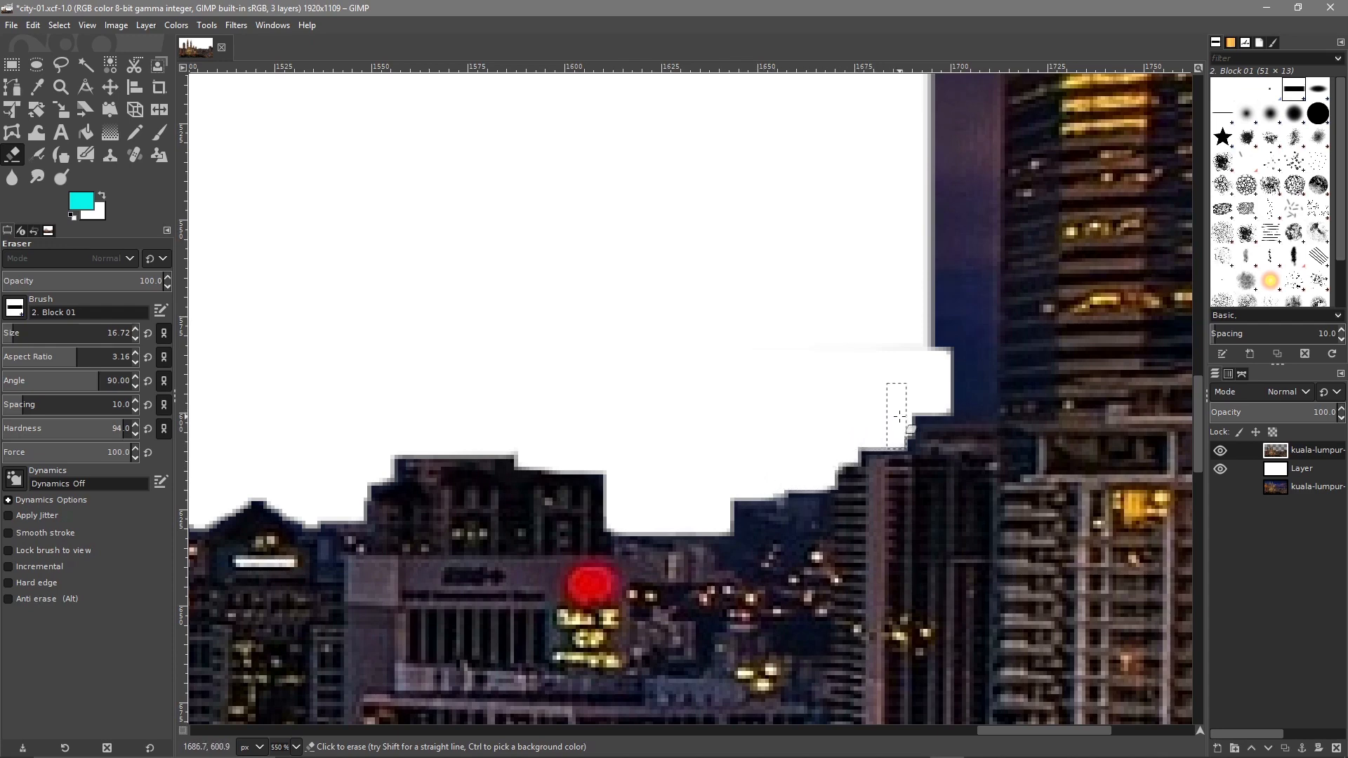
pyautogui.moveTo(938, 380)
pyautogui.mouseDown()
pyautogui.moveTo(987, 388)
pyautogui.moveTo(961, 390)
pyautogui.mouseUp()
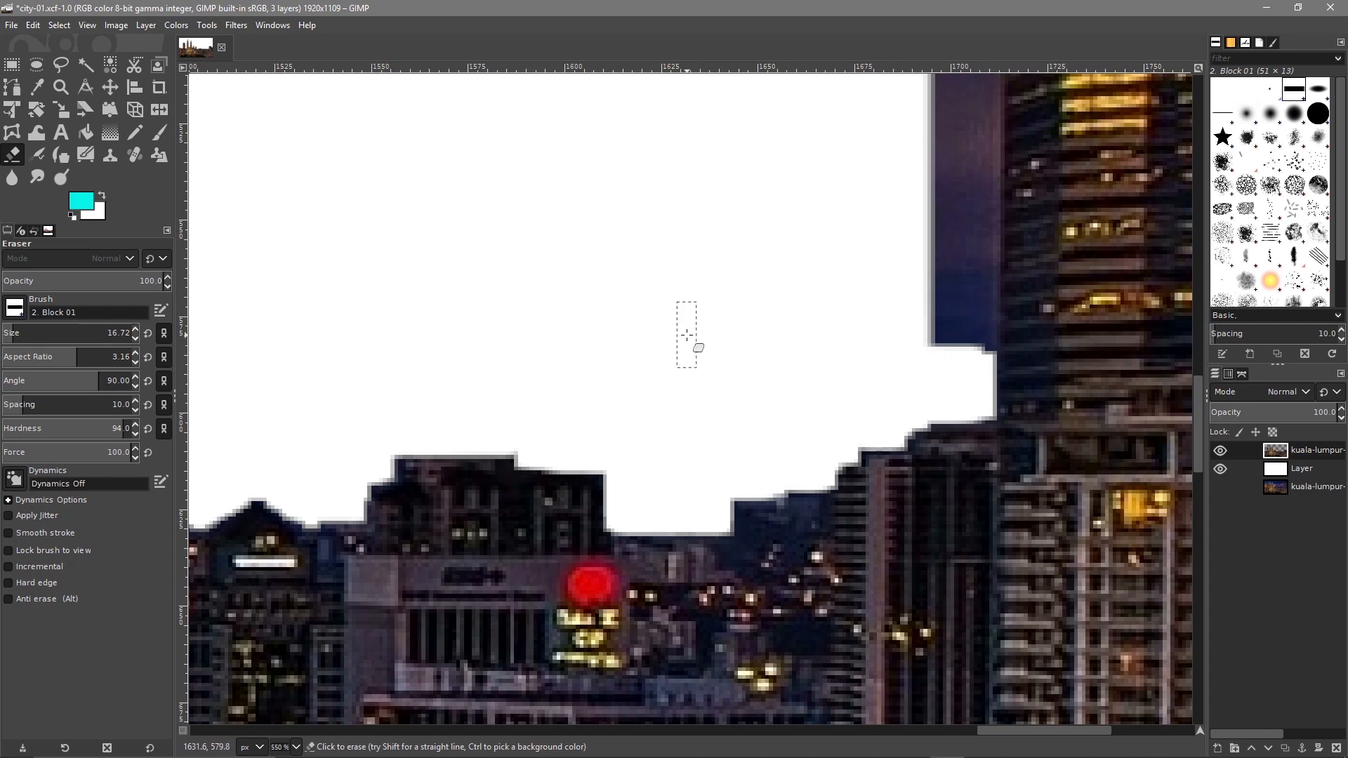
# Set the Eraser size to 103.59 and erase the sky along the tall tower's left side and beside its upper right side.
pyautogui.click(15, 335)
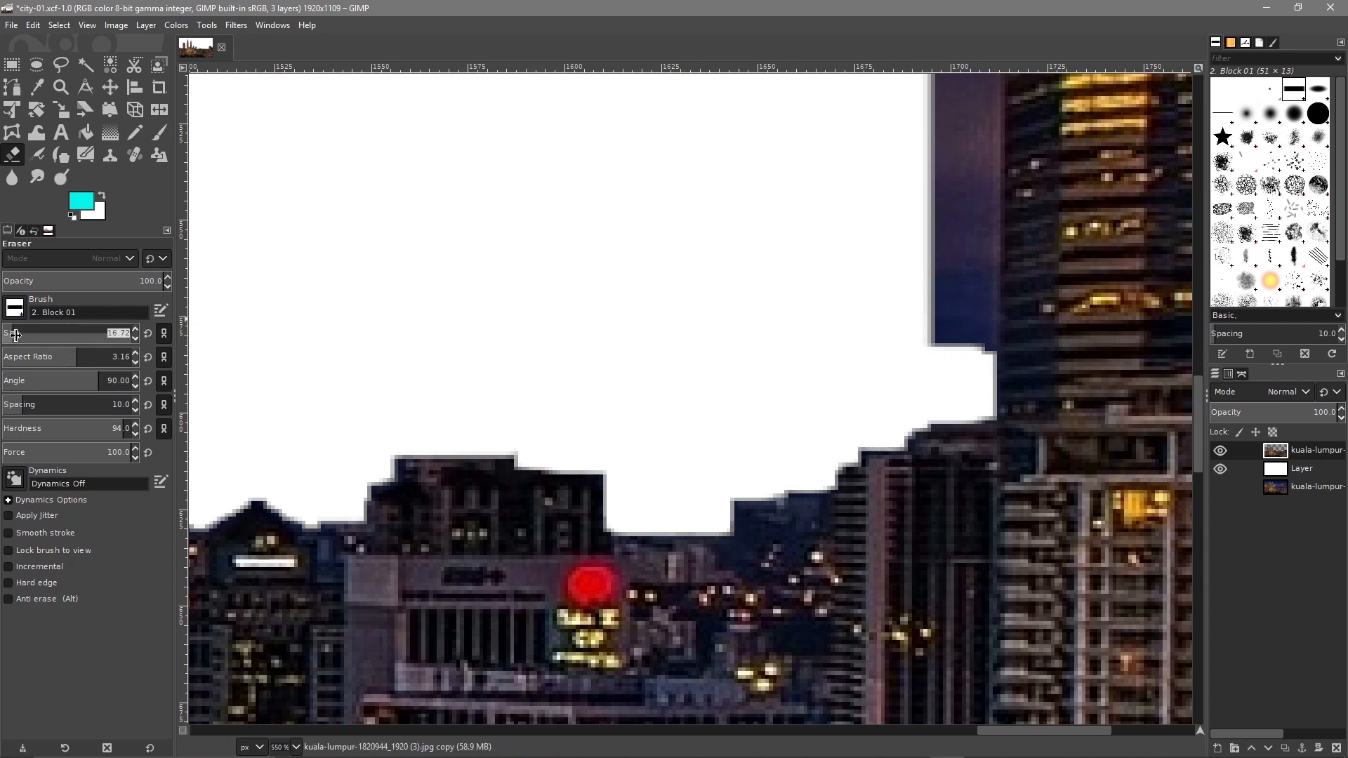
pyautogui.moveTo(113, 335); pyautogui.dragTo(137, 334)
pyautogui.moveTo(657, 308)
pyautogui.mouseDown()
pyautogui.moveTo(466, 413)
pyautogui.moveTo(339, 546)
pyautogui.mouseUp()
pyautogui.moveTo(620, 381)
pyautogui.mouseDown()
pyautogui.moveTo(635, 460)
pyautogui.moveTo(606, 372)
pyautogui.moveTo(598, 241)
pyautogui.moveTo(627, 236)
pyautogui.mouseUp()
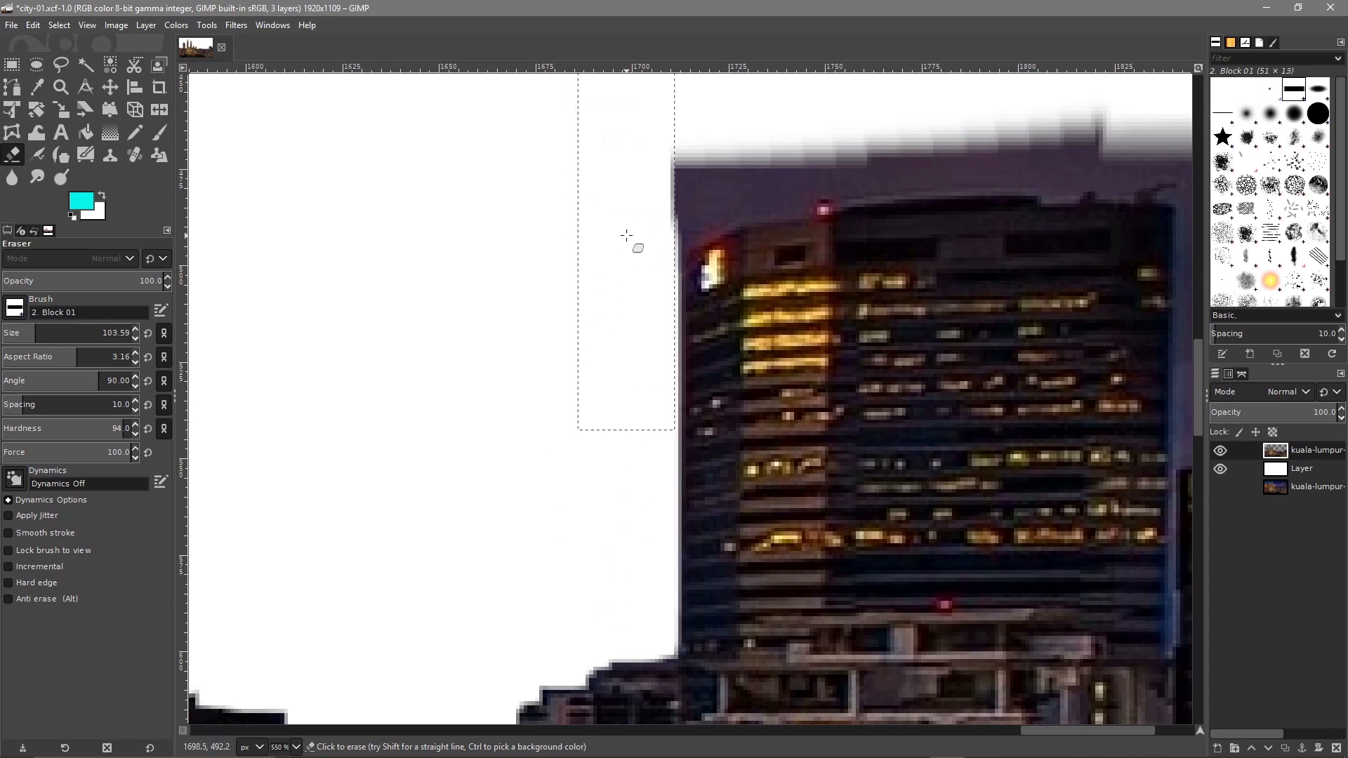
pyautogui.hscroll(7, 494, 310)
pyautogui.scroll(-1, 494, 311)
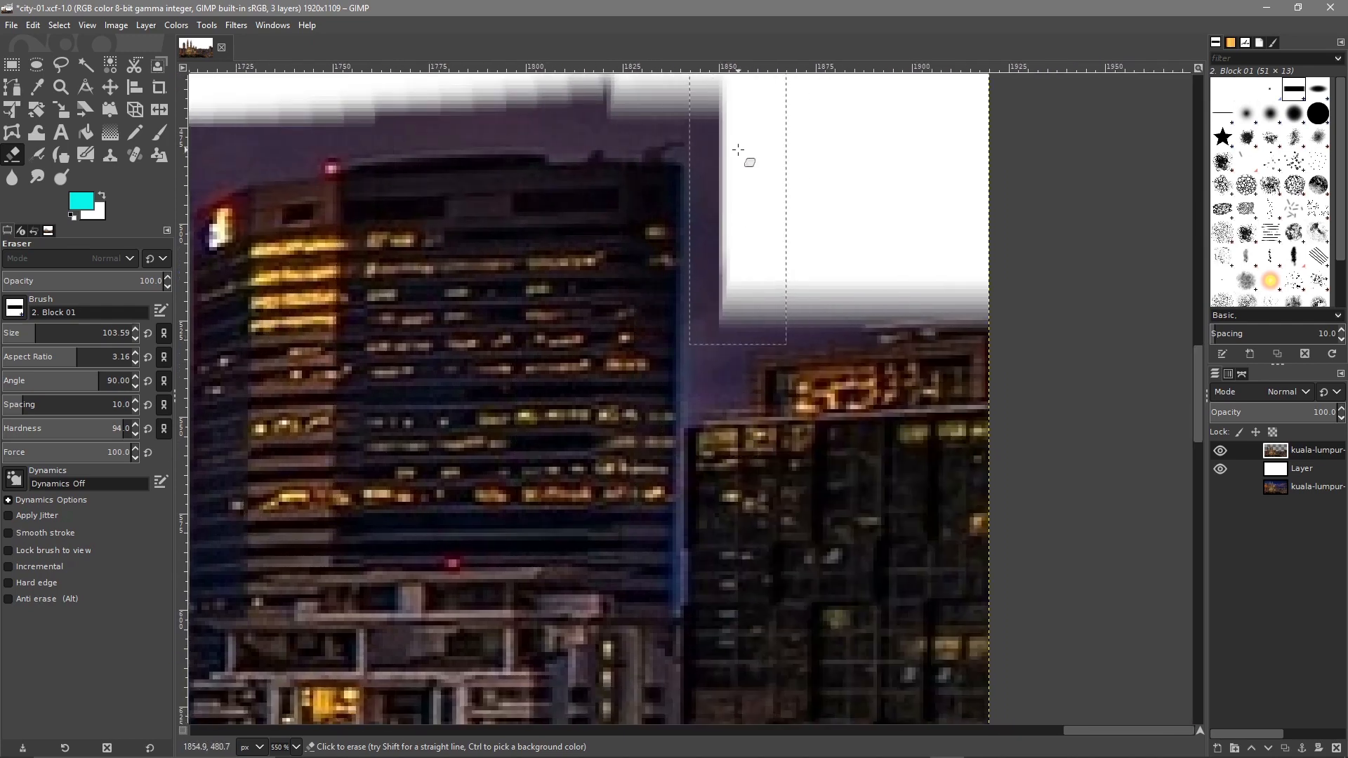
pyautogui.click(730, 142)
pyautogui.moveTo(731, 143)
pyautogui.mouseDown()
pyautogui.moveTo(936, 138)
pyautogui.moveTo(894, 121)
pyautogui.mouseUp()
# Set the Eraser angle to 180 and erase the sky above the tall tower's roof, following its stepped left edge.
pyautogui.hscroll(-4, 440, 425)
pyautogui.scroll(4, 440, 425)
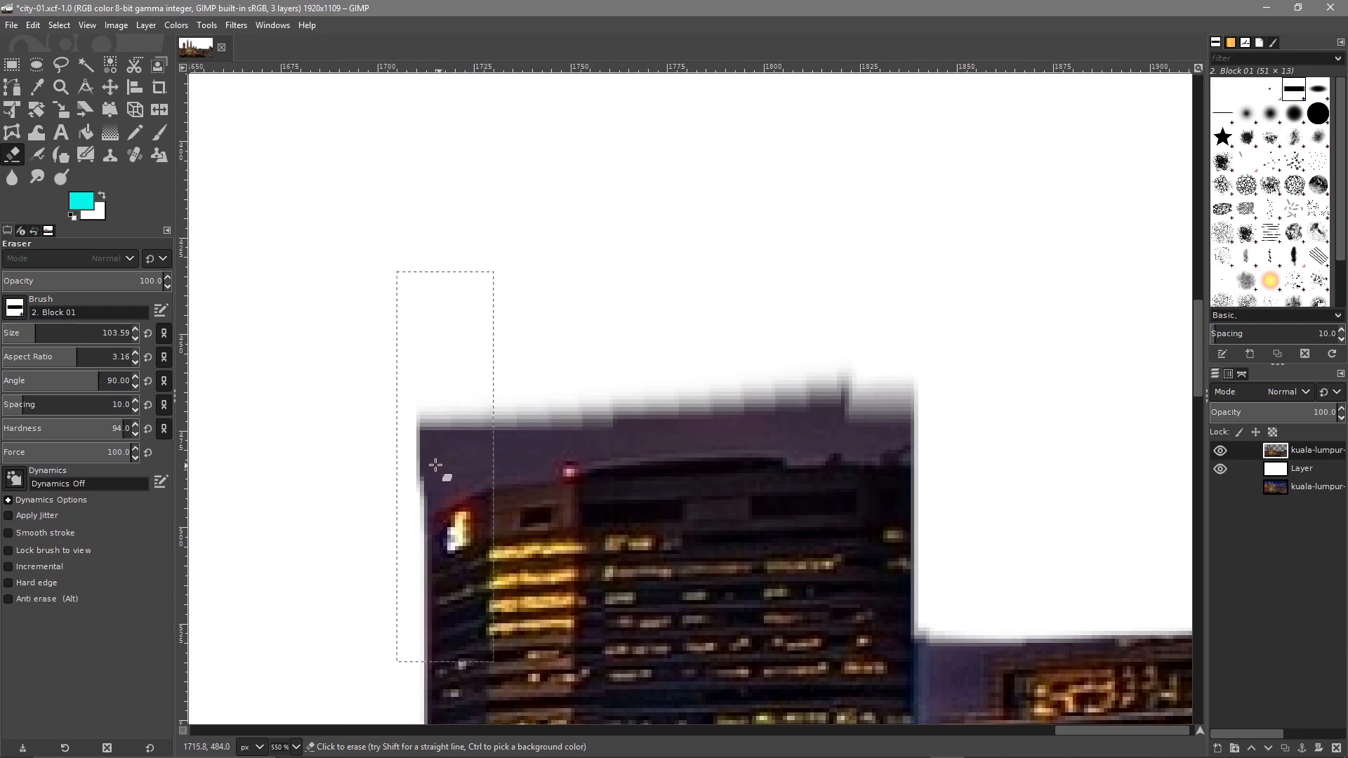
pyautogui.moveTo(608, 453)
pyautogui.mouseDown()
pyautogui.moveTo(447, 341)
pyautogui.moveTo(314, 366)
pyautogui.mouseUp()
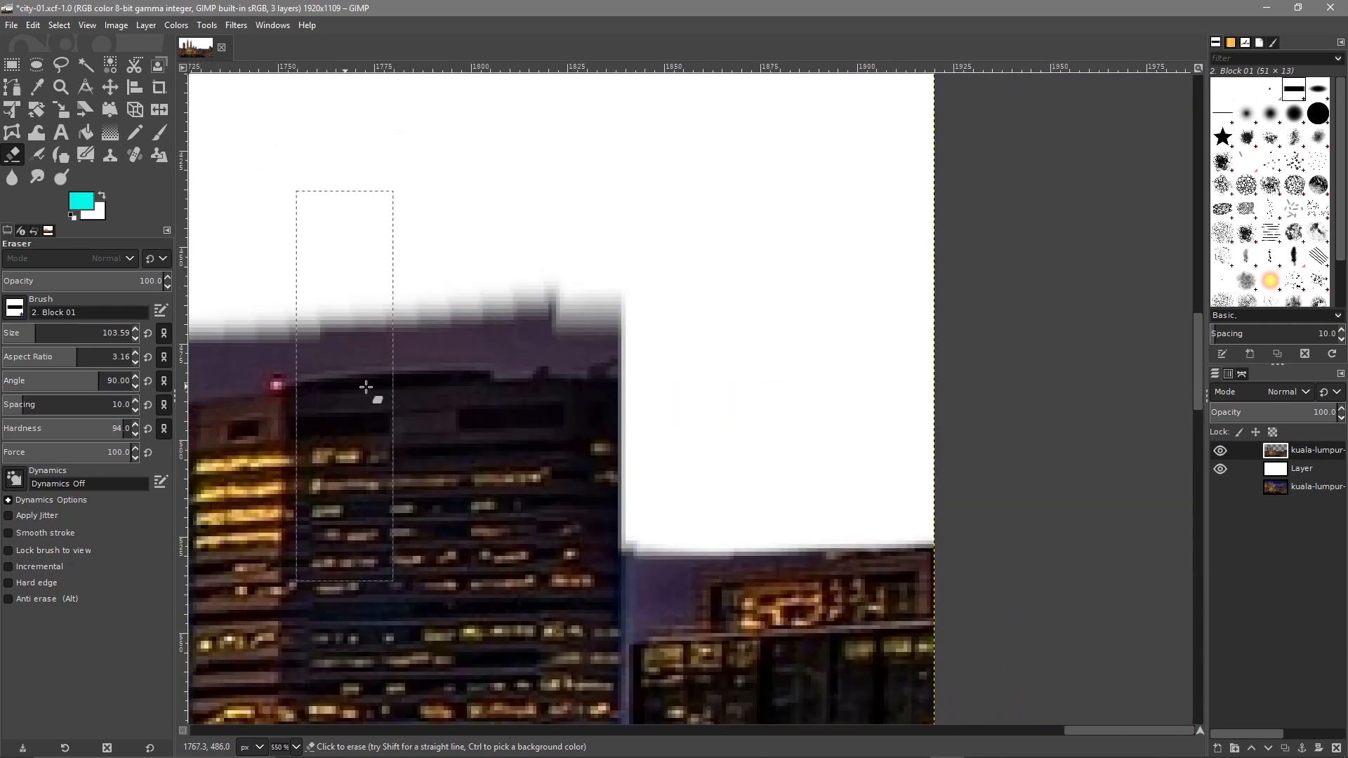
pyautogui.moveTo(451, 386); pyautogui.dragTo(638, 427)
pyautogui.moveTo(112, 380); pyautogui.dragTo(177, 383)
pyautogui.click(609, 340)
pyautogui.moveTo(609, 340)
pyautogui.mouseDown()
pyautogui.moveTo(677, 370)
pyautogui.moveTo(554, 356)
pyautogui.moveTo(317, 360)
pyautogui.mouseUp()
pyautogui.moveTo(443, 302); pyautogui.dragTo(625, 299)
pyautogui.moveTo(488, 365)
pyautogui.mouseDown()
pyautogui.moveTo(417, 362)
pyautogui.moveTo(448, 379)
pyautogui.moveTo(351, 387)
pyautogui.moveTo(377, 394)
pyautogui.moveTo(329, 424)
pyautogui.mouseUp()
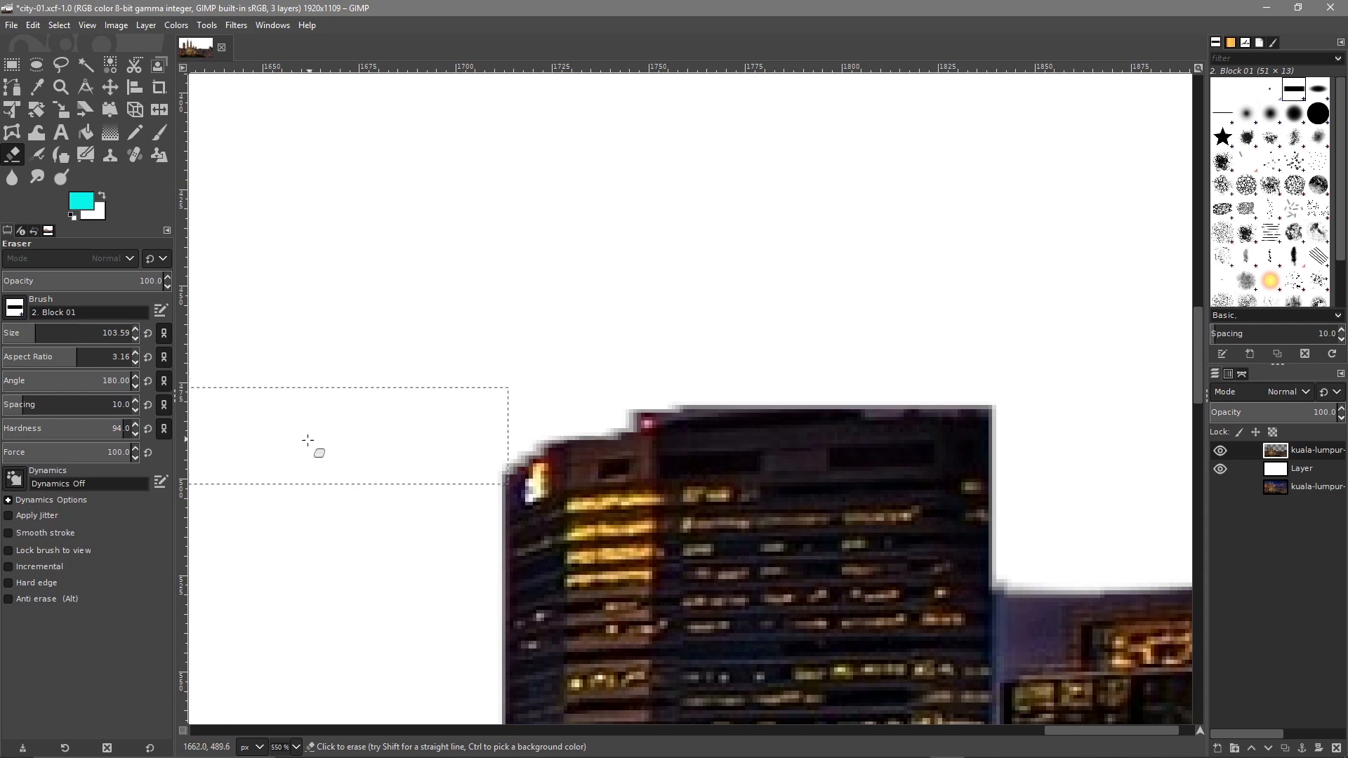
# Set the Eraser angle to 90 and size to 12.04, and erase the sky between the tall tower and the neighbouring orange-lit rooftop.
pyautogui.moveTo(773, 250); pyautogui.dragTo(269, 238)
pyautogui.moveTo(686, 353); pyautogui.dragTo(765, 96)
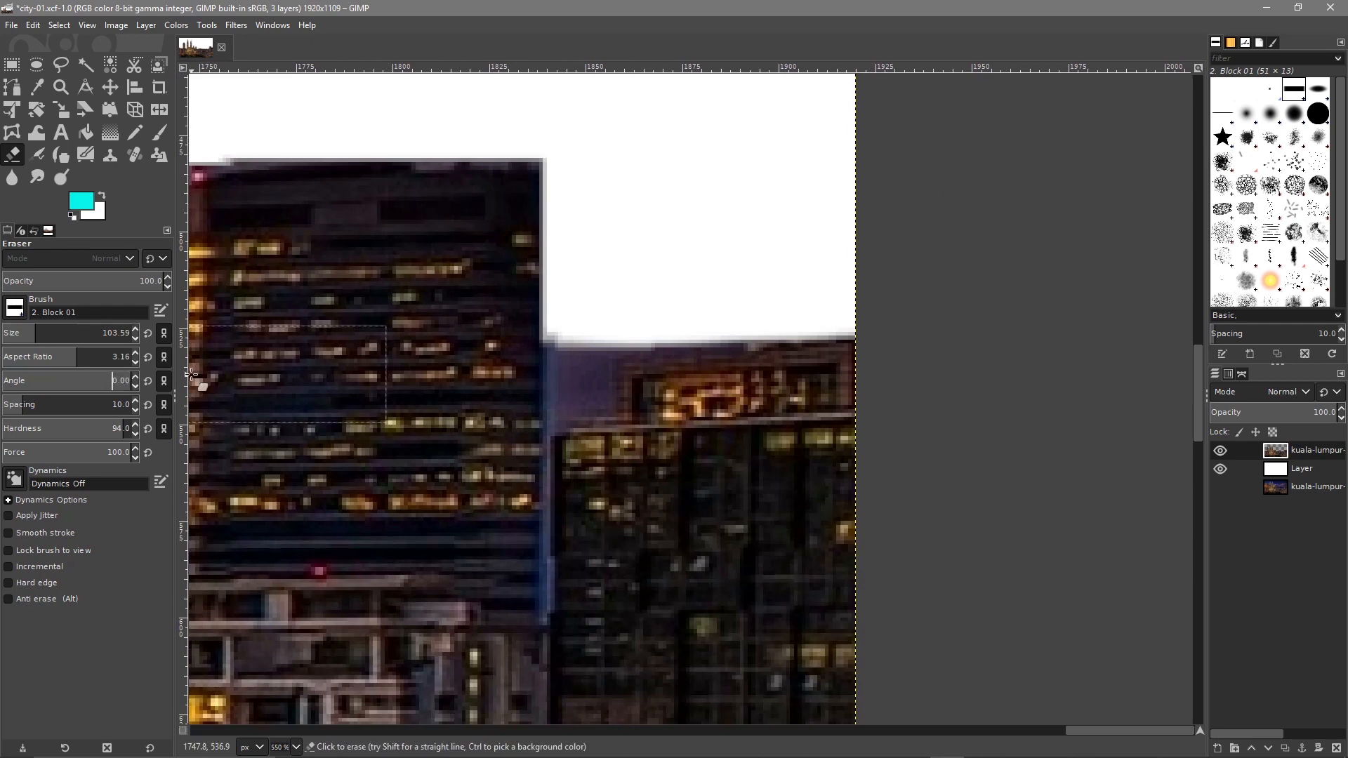
pyautogui.press('Return')
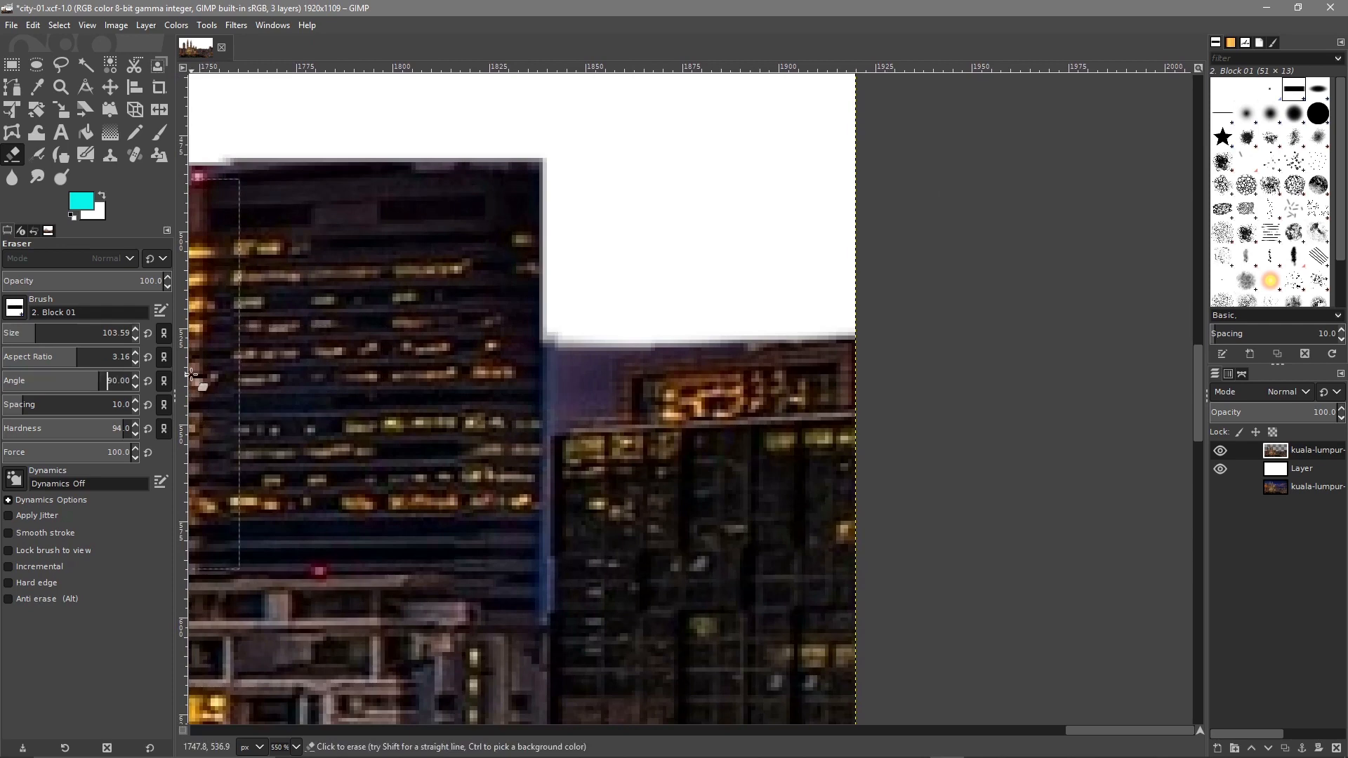
pyautogui.moveTo(31, 334); pyautogui.dragTo(11, 335)
pyautogui.moveTo(572, 385)
pyautogui.mouseDown()
pyautogui.moveTo(553, 350)
pyautogui.moveTo(555, 401)
pyautogui.moveTo(601, 410)
pyautogui.moveTo(579, 375)
pyautogui.moveTo(629, 345)
pyautogui.mouseUp()
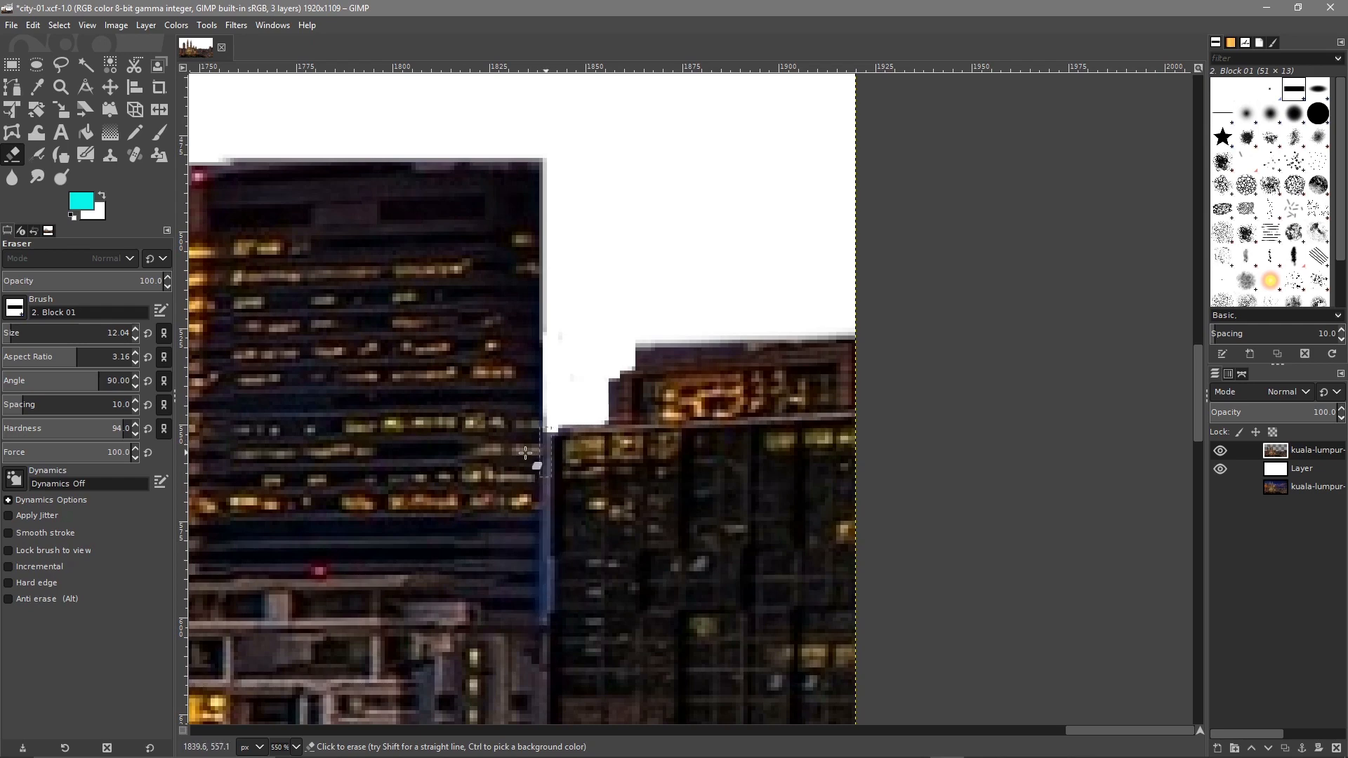
# Erase the leftover blue sky patch on the left side of the right twin tower.
pyautogui.scroll(-4, 512, 348)
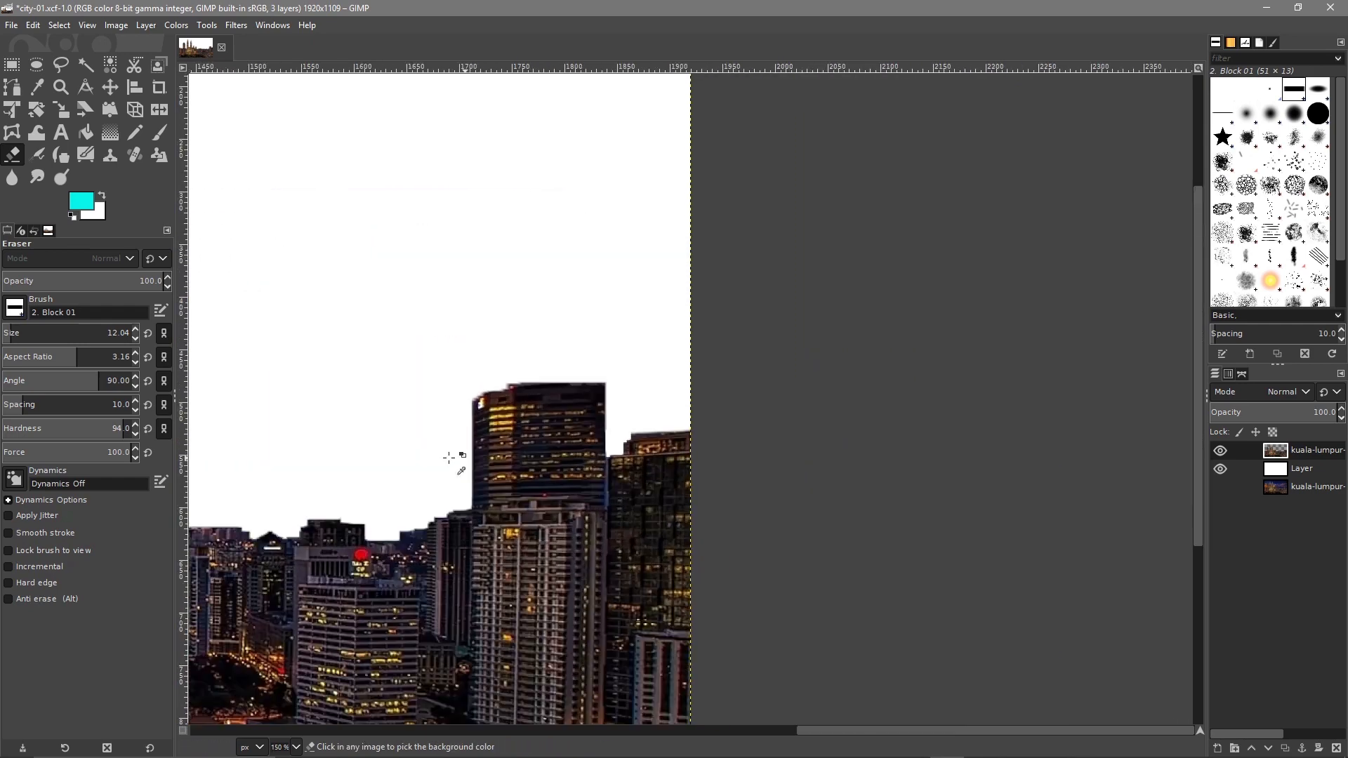
pyautogui.moveTo(432, 471); pyautogui.dragTo(773, 469)
pyautogui.hscroll(-12, 536, 454)
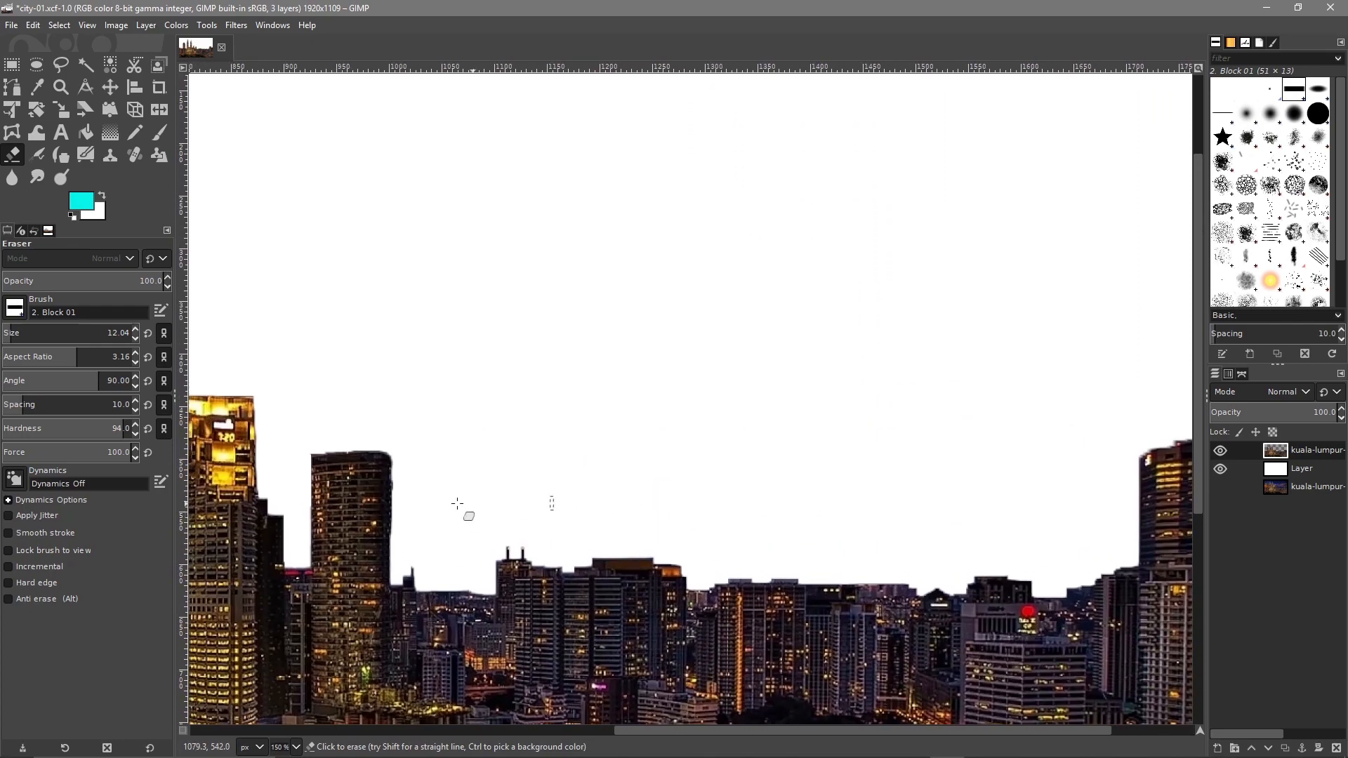
pyautogui.scroll(-3, 801, 477)
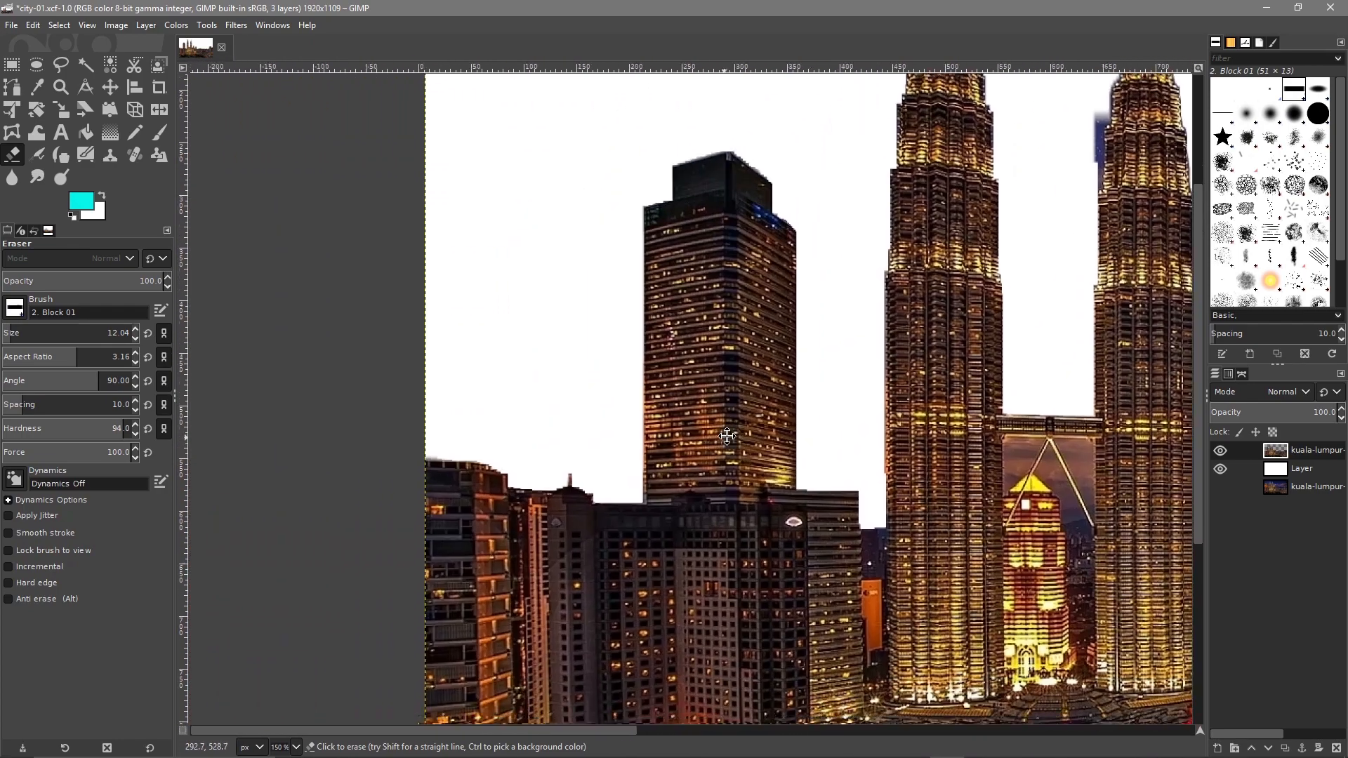
pyautogui.scroll(-4, 892, 375)
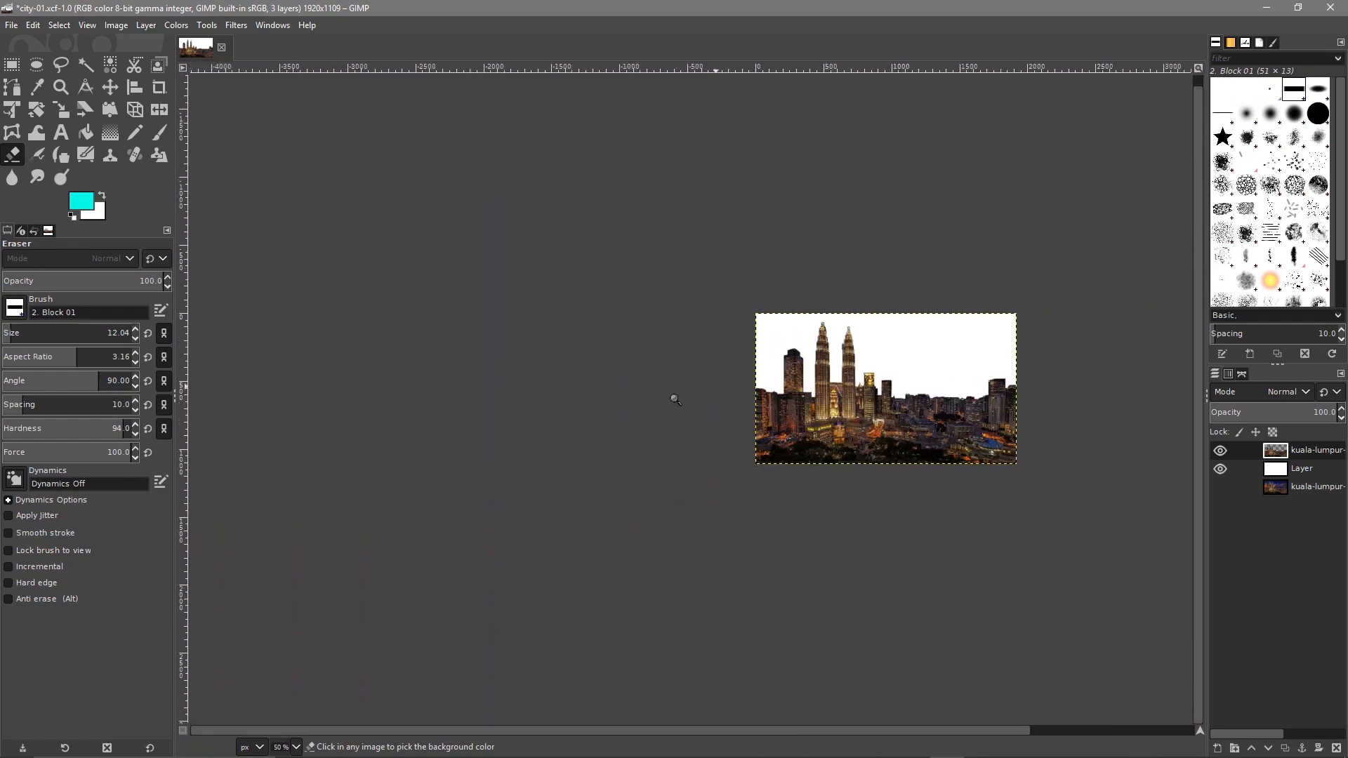
pyautogui.scroll(4, 906, 351)
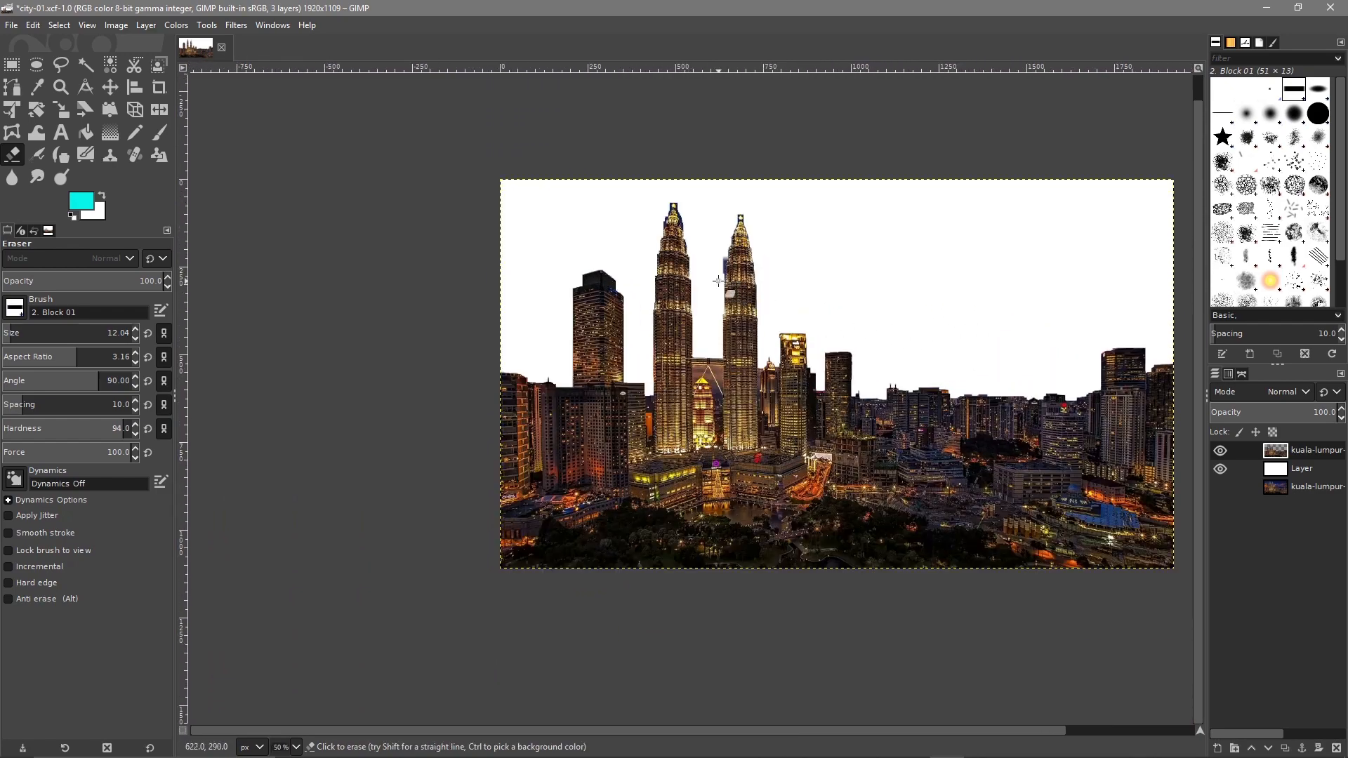
pyautogui.scroll(5, 696, 246)
pyautogui.moveTo(775, 347); pyautogui.dragTo(465, 311)
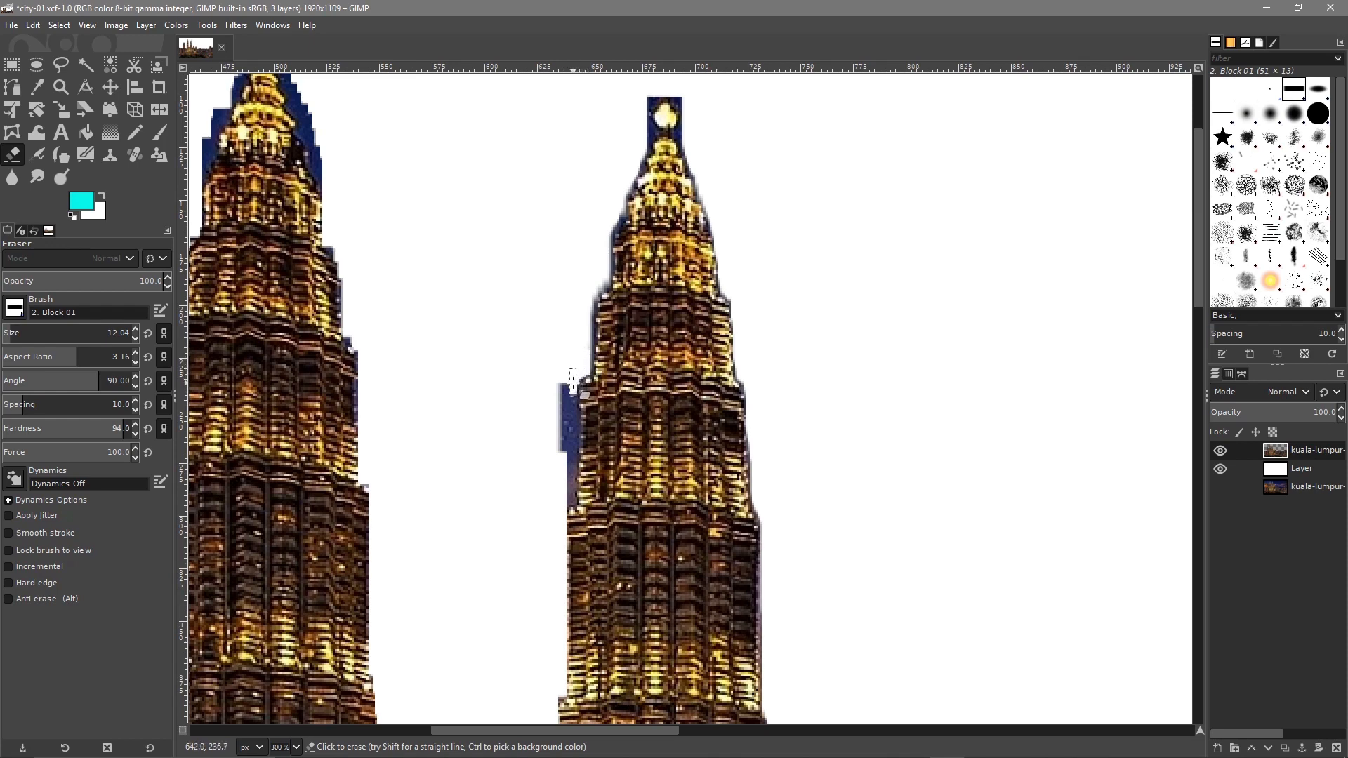
pyautogui.moveTo(551, 406); pyautogui.dragTo(563, 447)
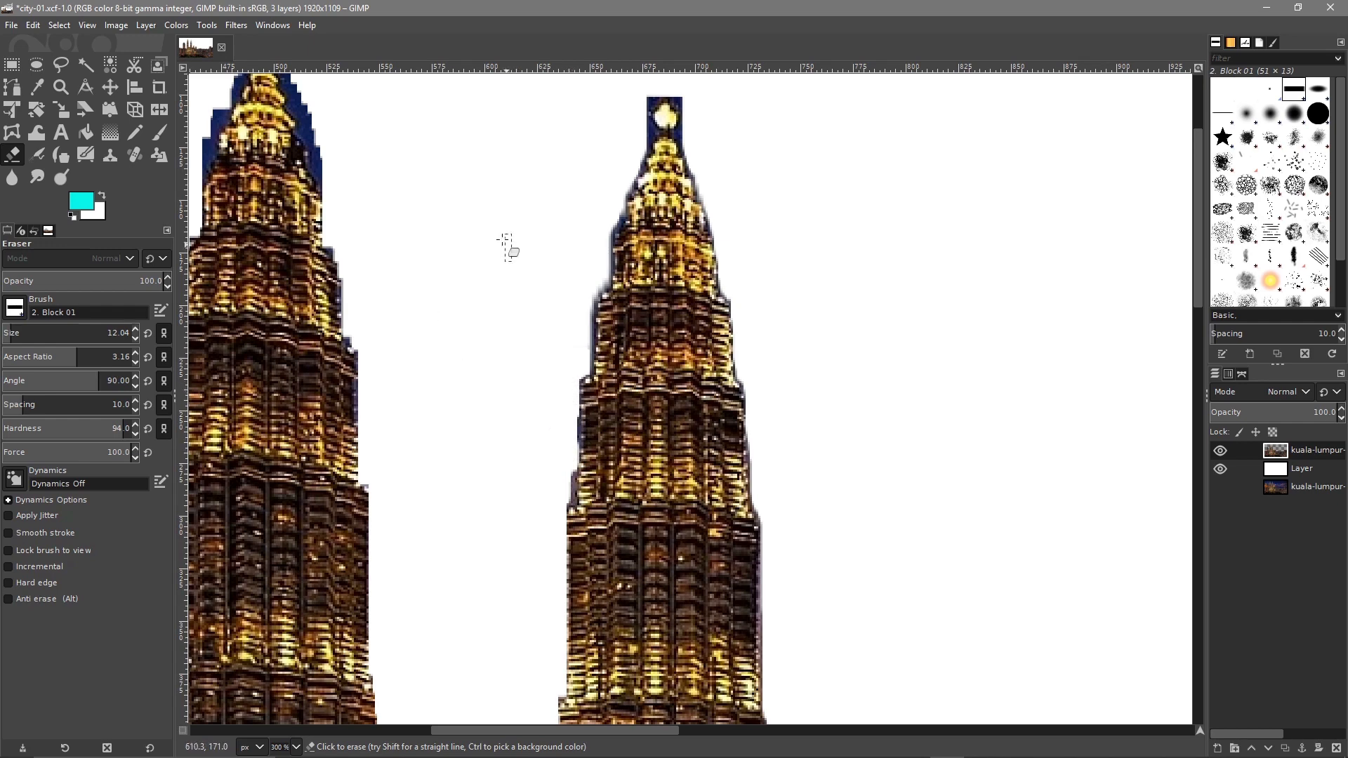
# Set the Eraser size to 63.39 and erase the blue sky fringe along the right side of the left twin tower's spire.
pyautogui.scroll(2, 451, 265)
pyautogui.click(27, 336)
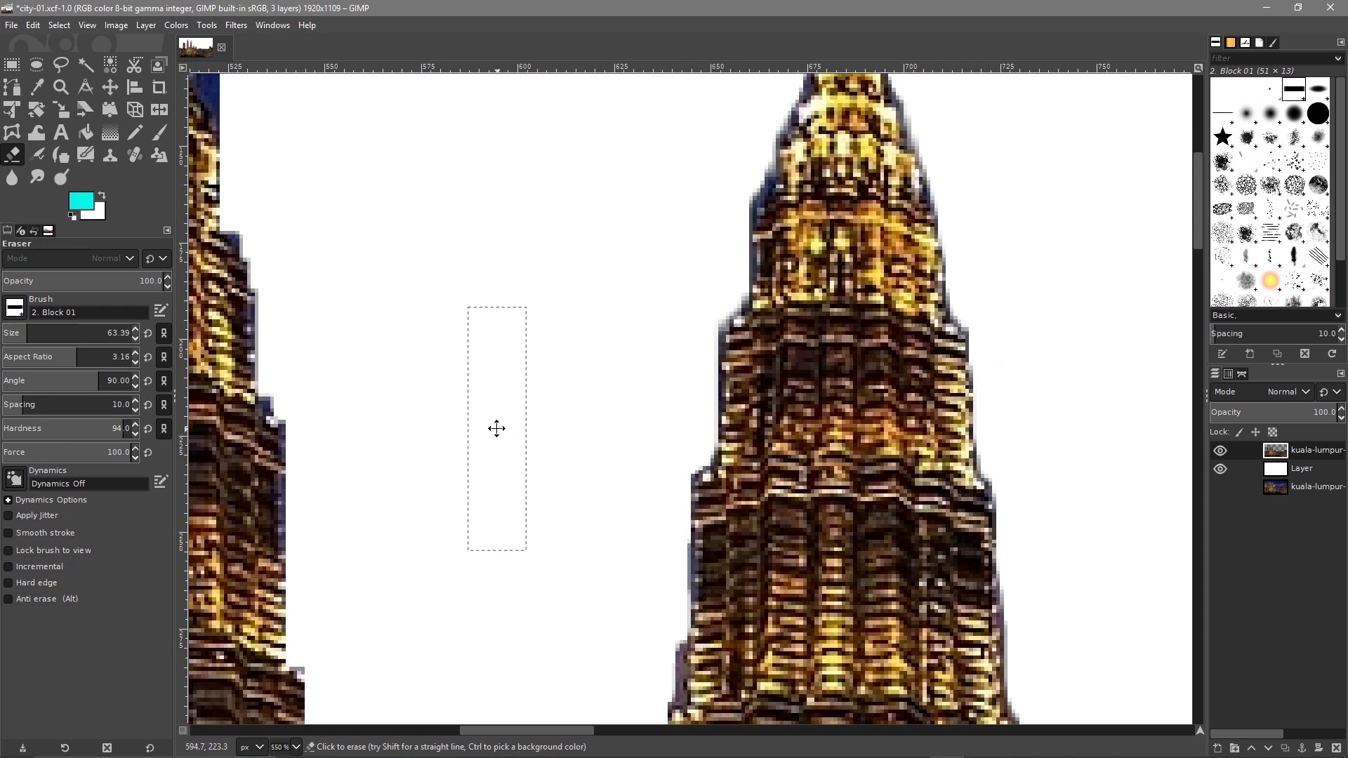
pyautogui.moveTo(497, 429); pyautogui.dragTo(729, 621)
pyautogui.moveTo(621, 376); pyautogui.dragTo(699, 576)
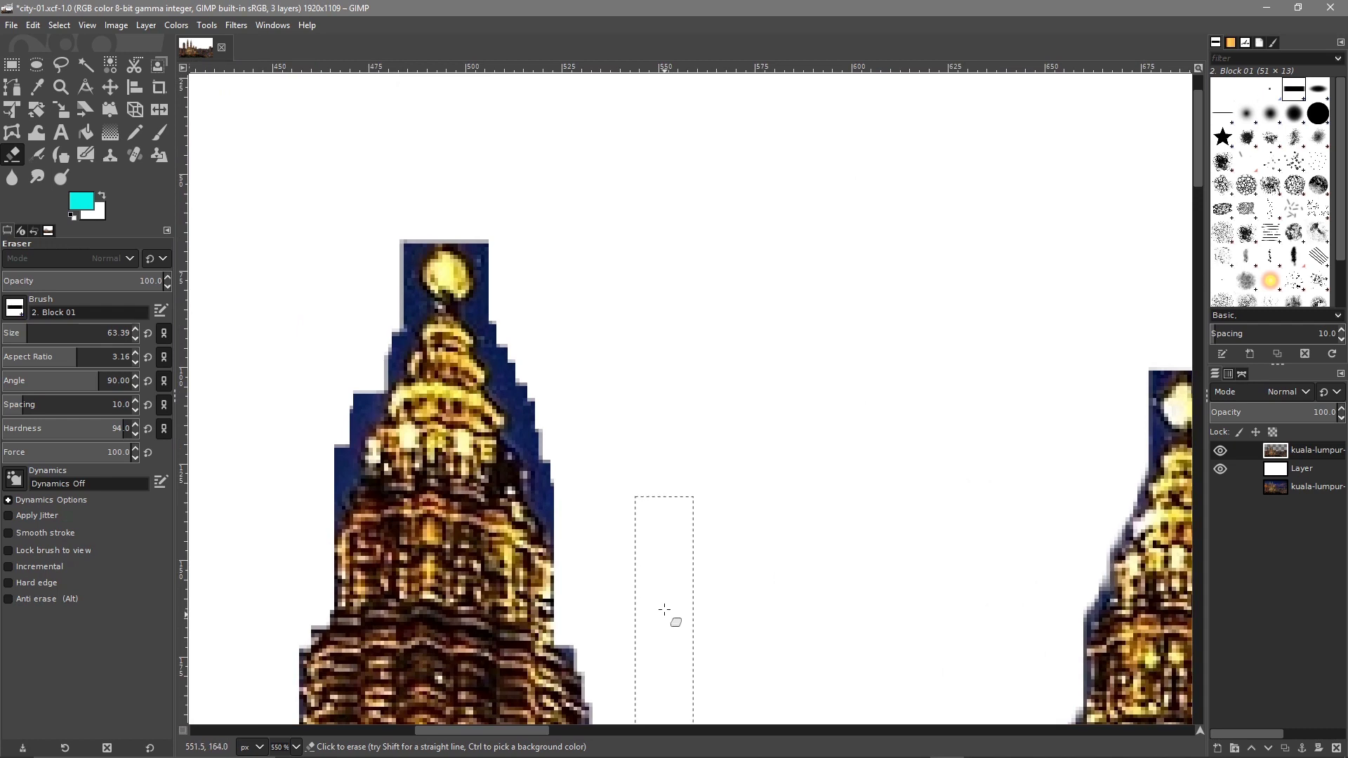
pyautogui.moveTo(729, 472); pyautogui.dragTo(689, 428)
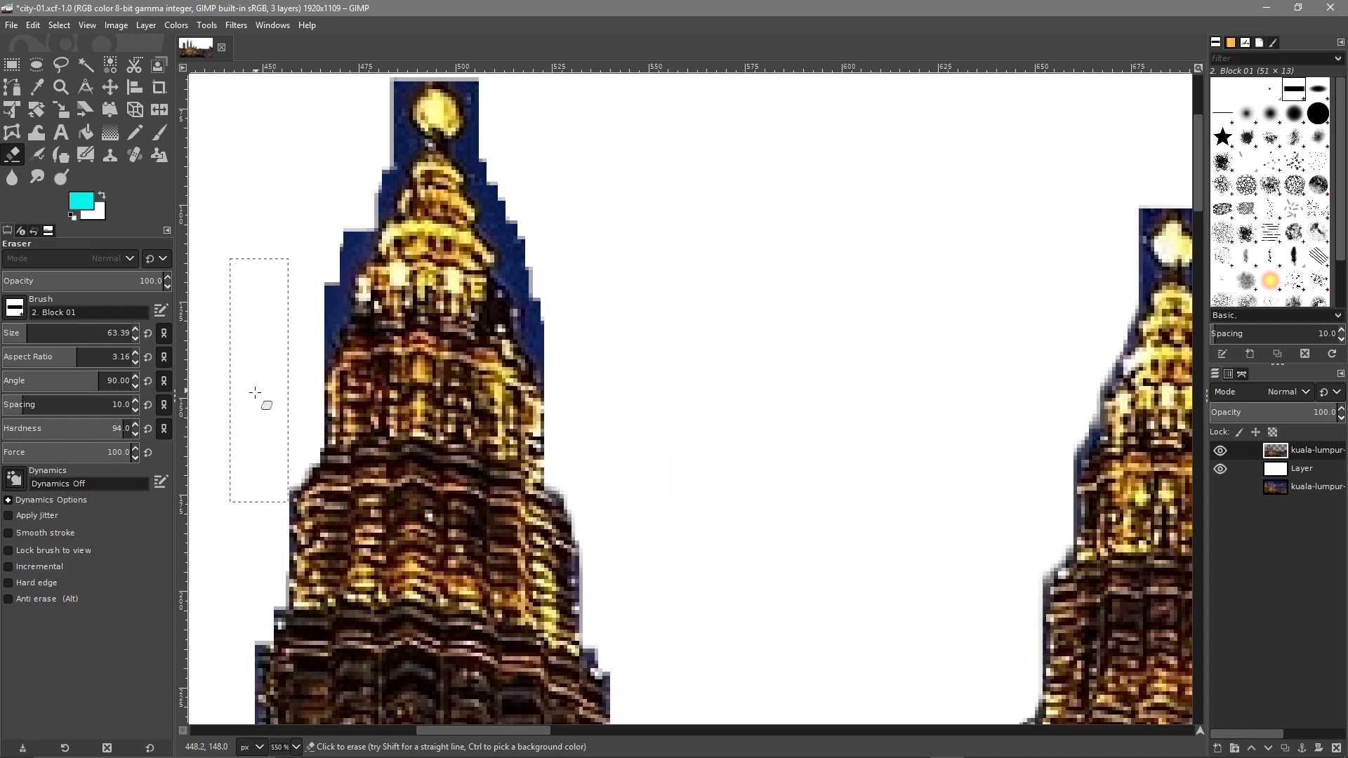
pyautogui.moveTo(582, 281)
pyautogui.mouseDown()
pyautogui.moveTo(550, 187)
pyautogui.moveTo(526, 166)
pyautogui.mouseUp()
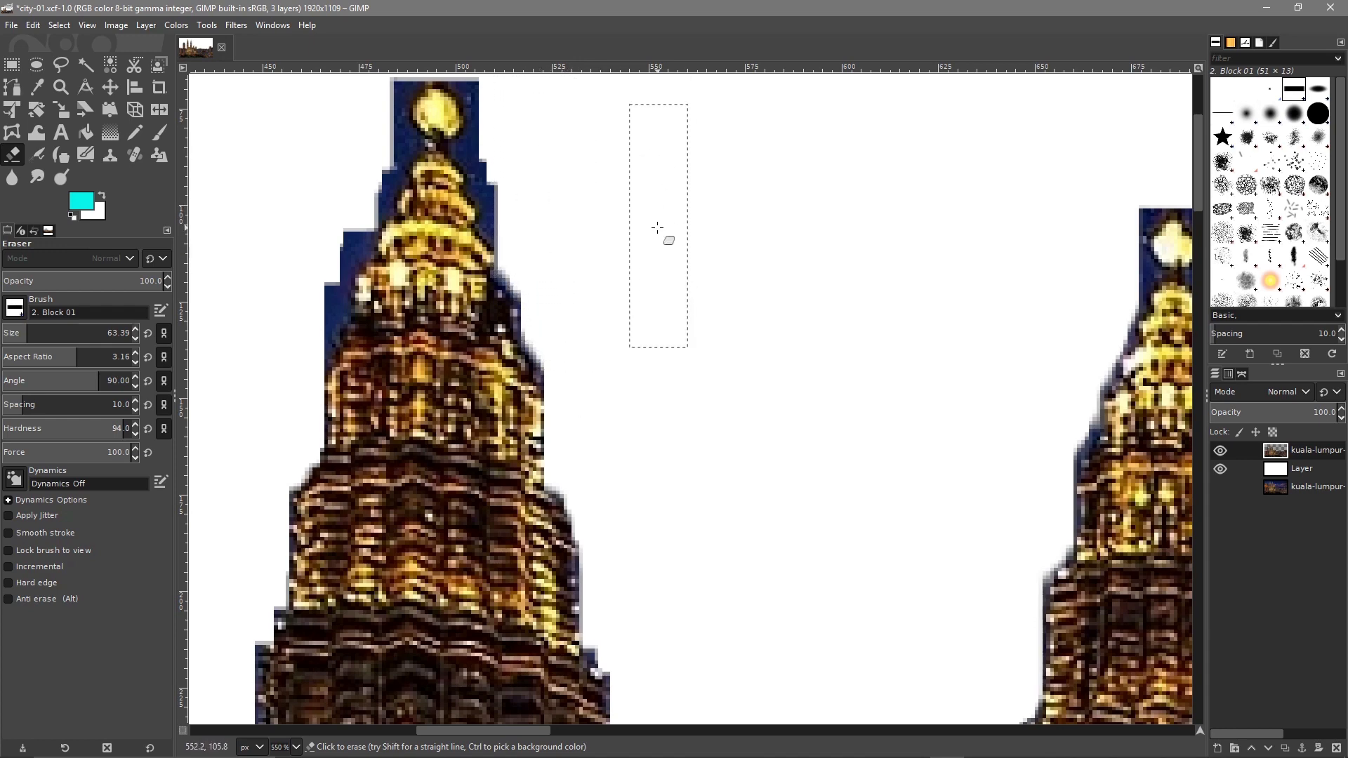
pyautogui.scroll(3, 657, 228)
pyautogui.hscroll(-2, 627, 326)
pyautogui.moveTo(588, 299); pyautogui.dragTo(554, 237)
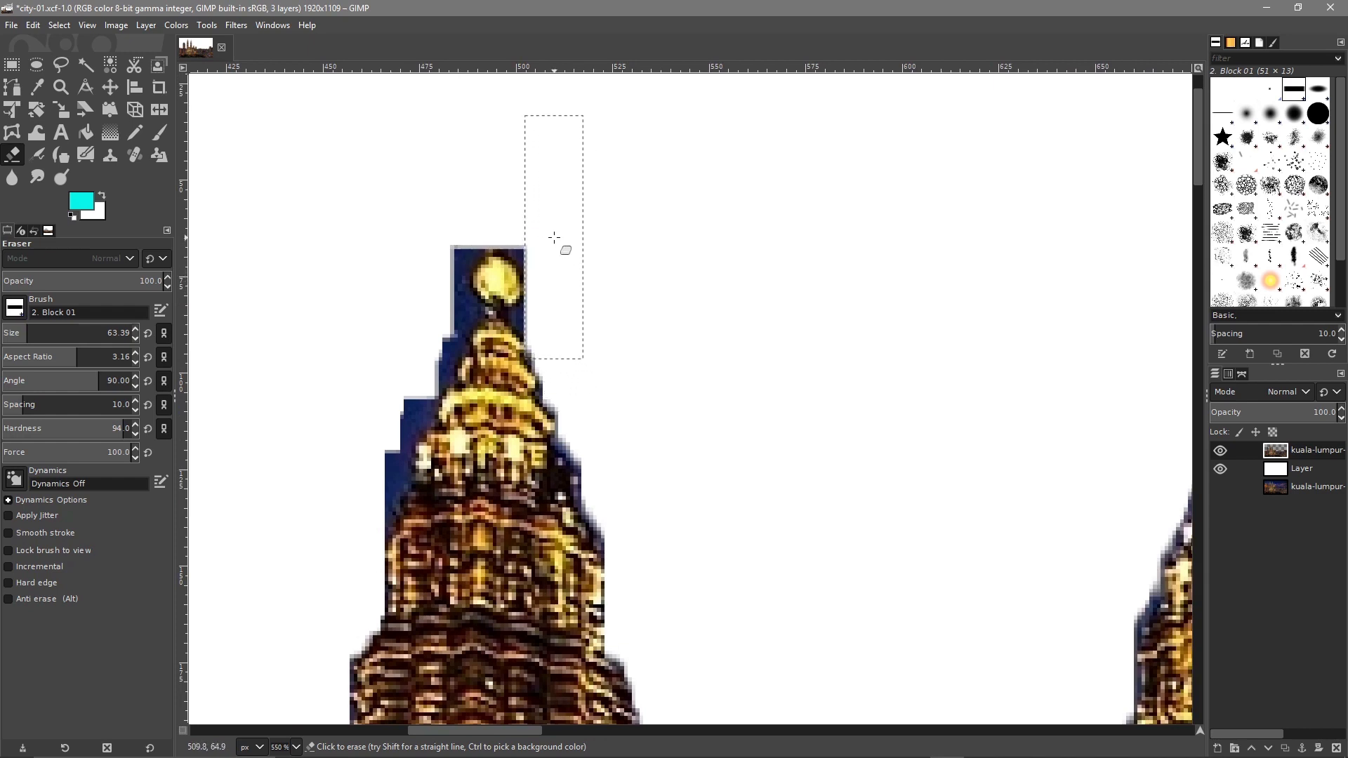
# Erase the blue sky fringe along the left side of the left twin tower's spire and beside the right twin tower's spire.
pyautogui.moveTo(408, 223)
pyautogui.mouseDown()
pyautogui.moveTo(439, 227)
pyautogui.moveTo(421, 274)
pyautogui.moveTo(334, 383)
pyautogui.mouseUp()
pyautogui.moveTo(287, 439)
pyautogui.mouseDown()
pyautogui.moveTo(342, 382)
pyautogui.moveTo(369, 391)
pyautogui.moveTo(378, 354)
pyautogui.moveTo(357, 398)
pyautogui.moveTo(384, 344)
pyautogui.mouseUp()
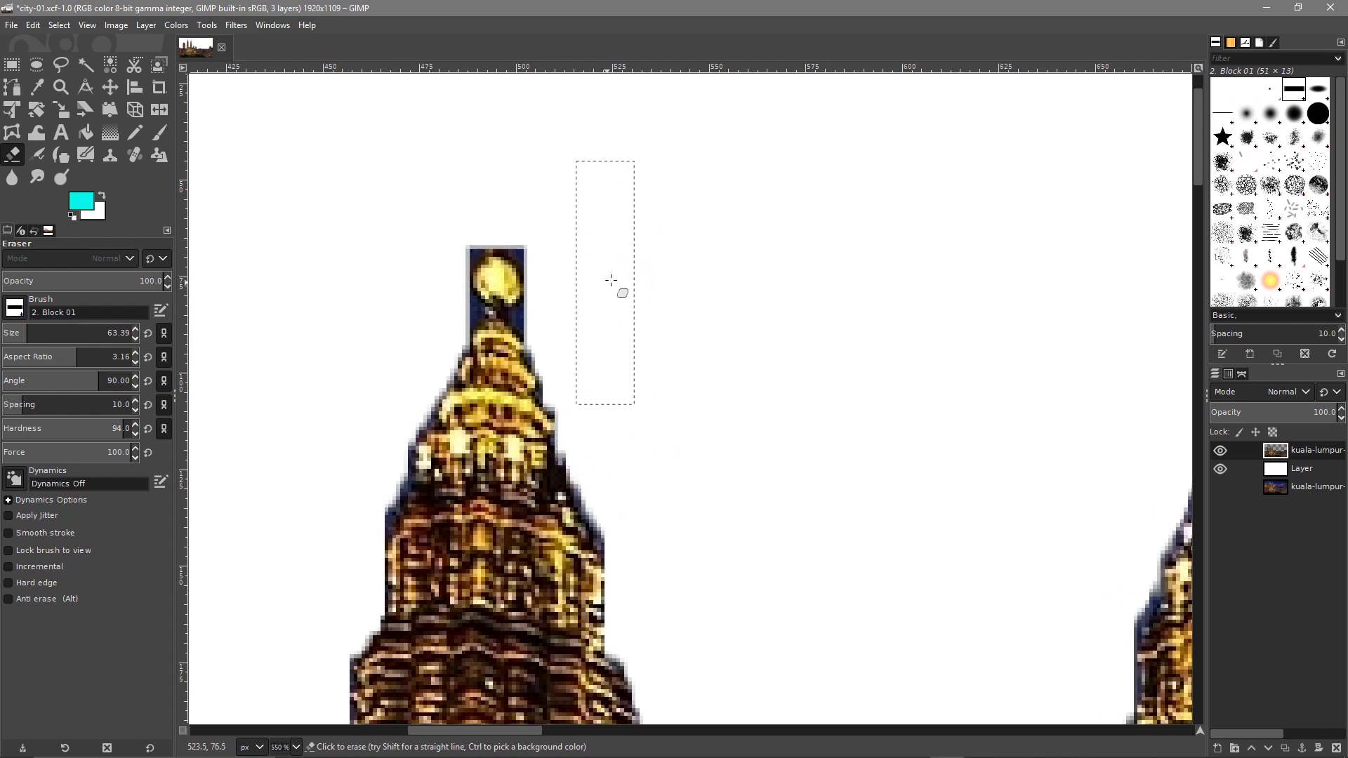
pyautogui.moveTo(788, 337); pyautogui.dragTo(282, 460)
pyautogui.moveTo(562, 426); pyautogui.dragTo(525, 231)
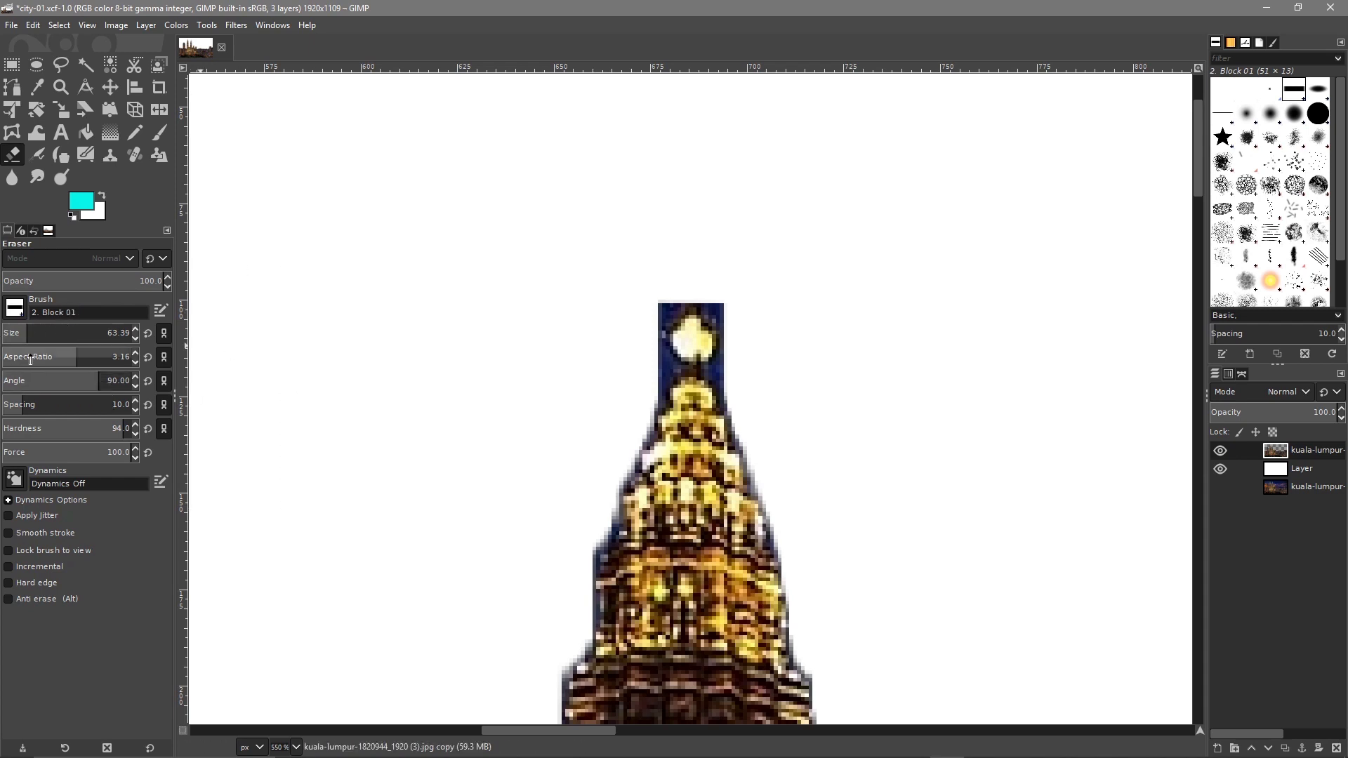
# Switch the Eraser to the 2. Hardness 025 brush at size 9.31 and erase the blue sky around the ball atop the right twin tower.
pyautogui.click(13, 309)
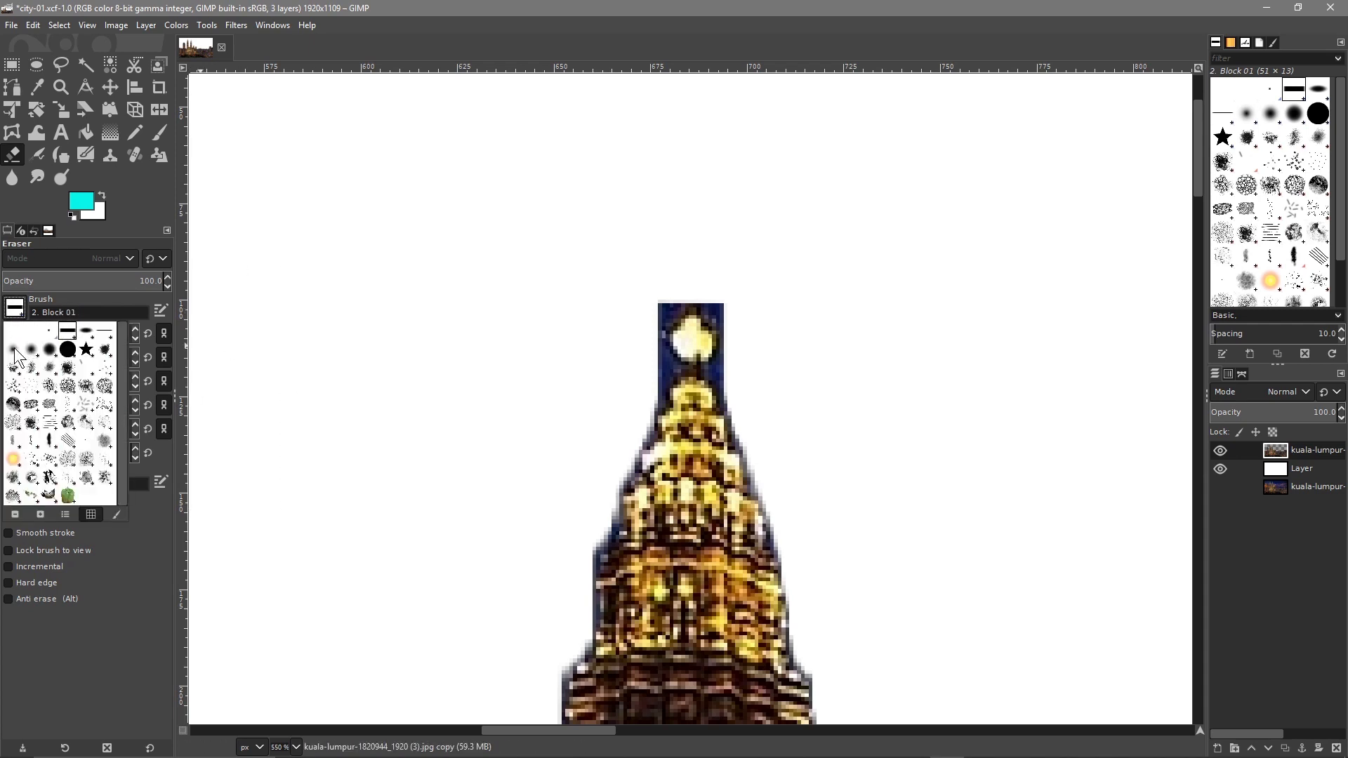
pyautogui.click(13, 349)
pyautogui.click(15, 312)
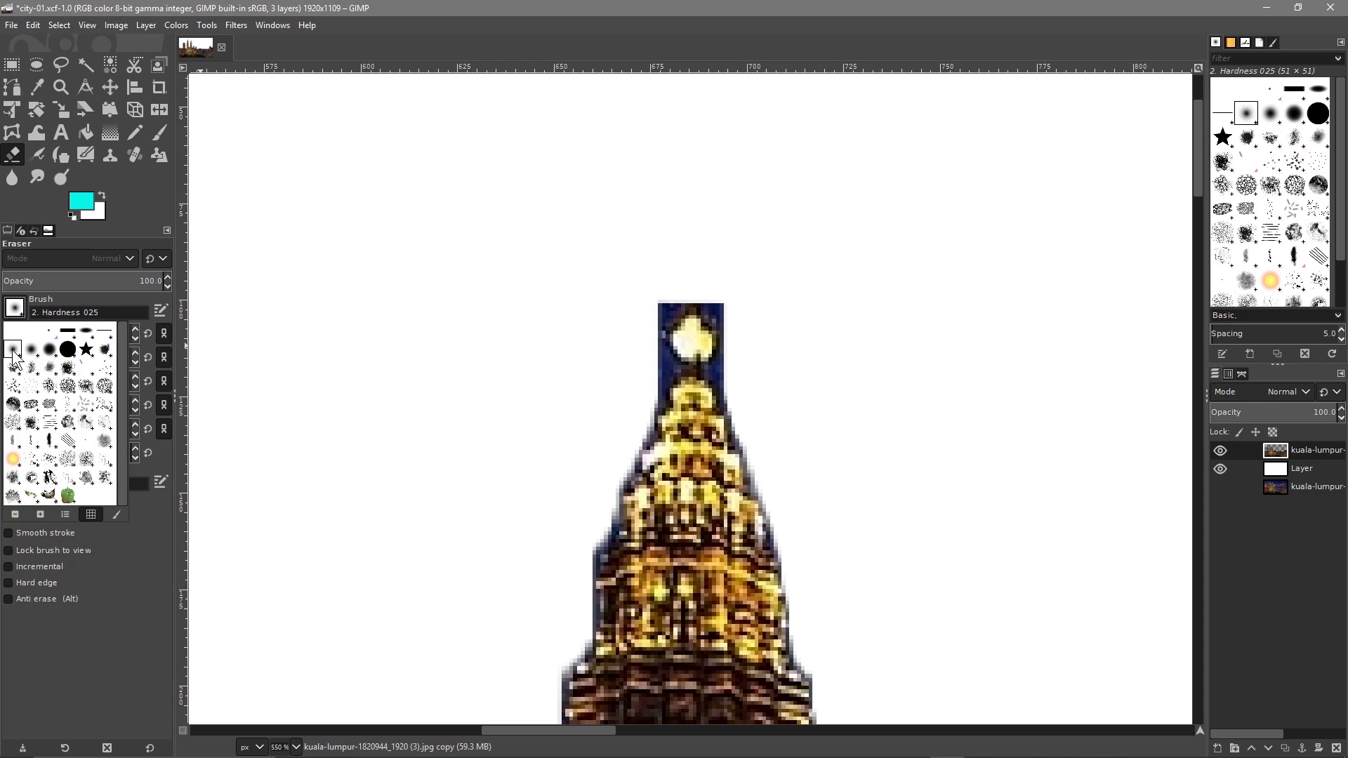
pyautogui.click(272, 356)
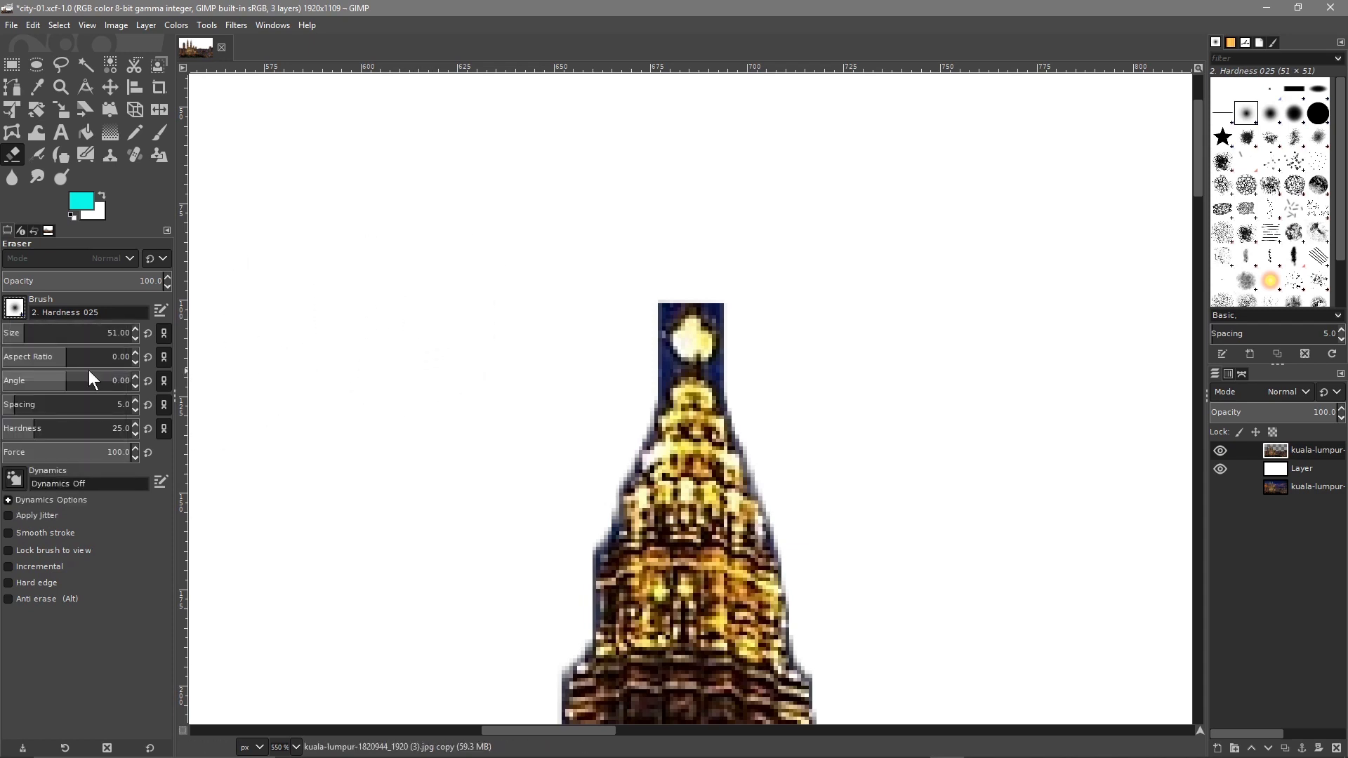
pyautogui.moveTo(25, 333); pyautogui.dragTo(9, 333)
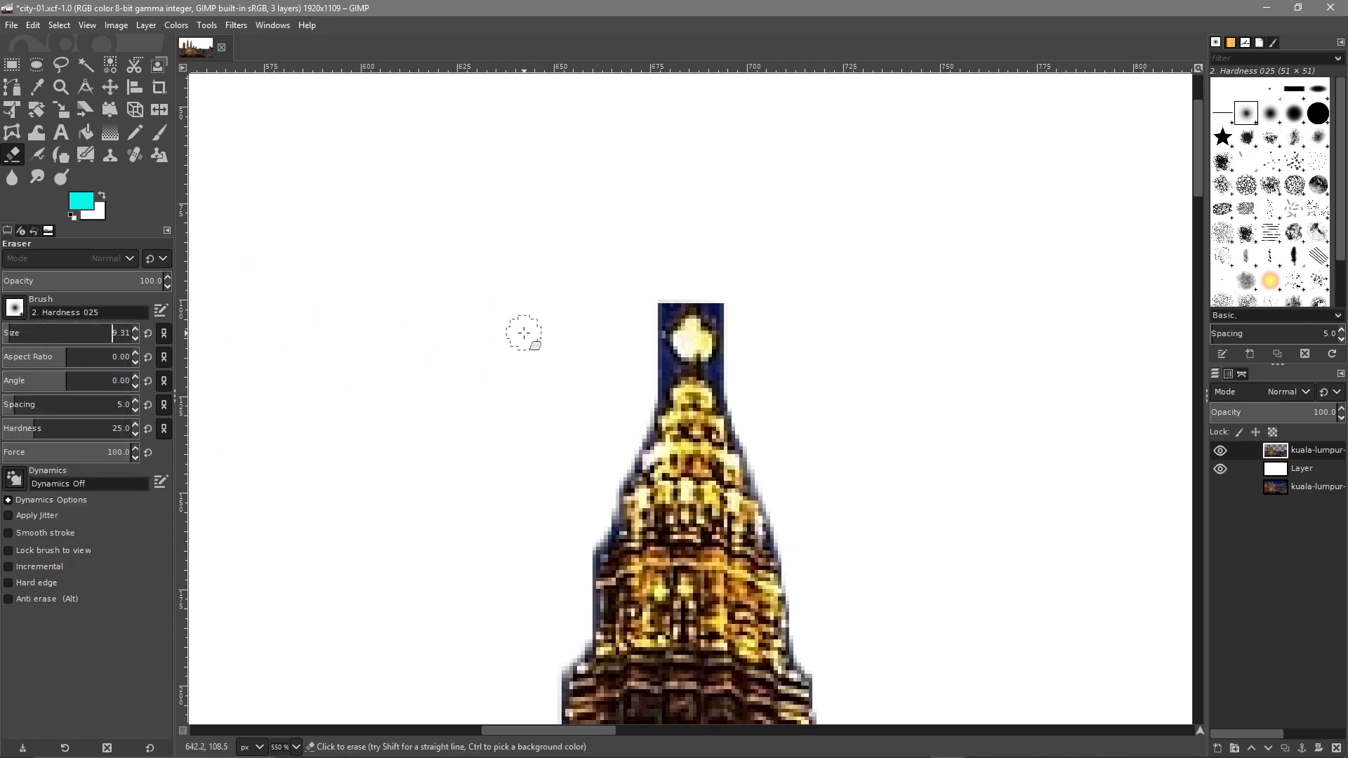
pyautogui.scroll(4, 612, 310)
pyautogui.moveTo(851, 283)
pyautogui.mouseDown()
pyautogui.moveTo(803, 331)
pyautogui.moveTo(783, 385)
pyautogui.moveTo(789, 516)
pyautogui.moveTo(834, 545)
pyautogui.moveTo(772, 649)
pyautogui.moveTo(778, 501)
pyautogui.moveTo(906, 262)
pyautogui.moveTo(939, 244)
pyautogui.moveTo(990, 251)
pyautogui.moveTo(1090, 344)
pyautogui.moveTo(1096, 329)
pyautogui.moveTo(1037, 263)
pyautogui.moveTo(956, 256)
pyautogui.moveTo(873, 292)
pyautogui.moveTo(791, 361)
pyautogui.moveTo(880, 262)
pyautogui.moveTo(1007, 275)
pyautogui.moveTo(1102, 328)
pyautogui.moveTo(1139, 416)
pyautogui.moveTo(1136, 516)
pyautogui.moveTo(1101, 590)
pyautogui.mouseUp()
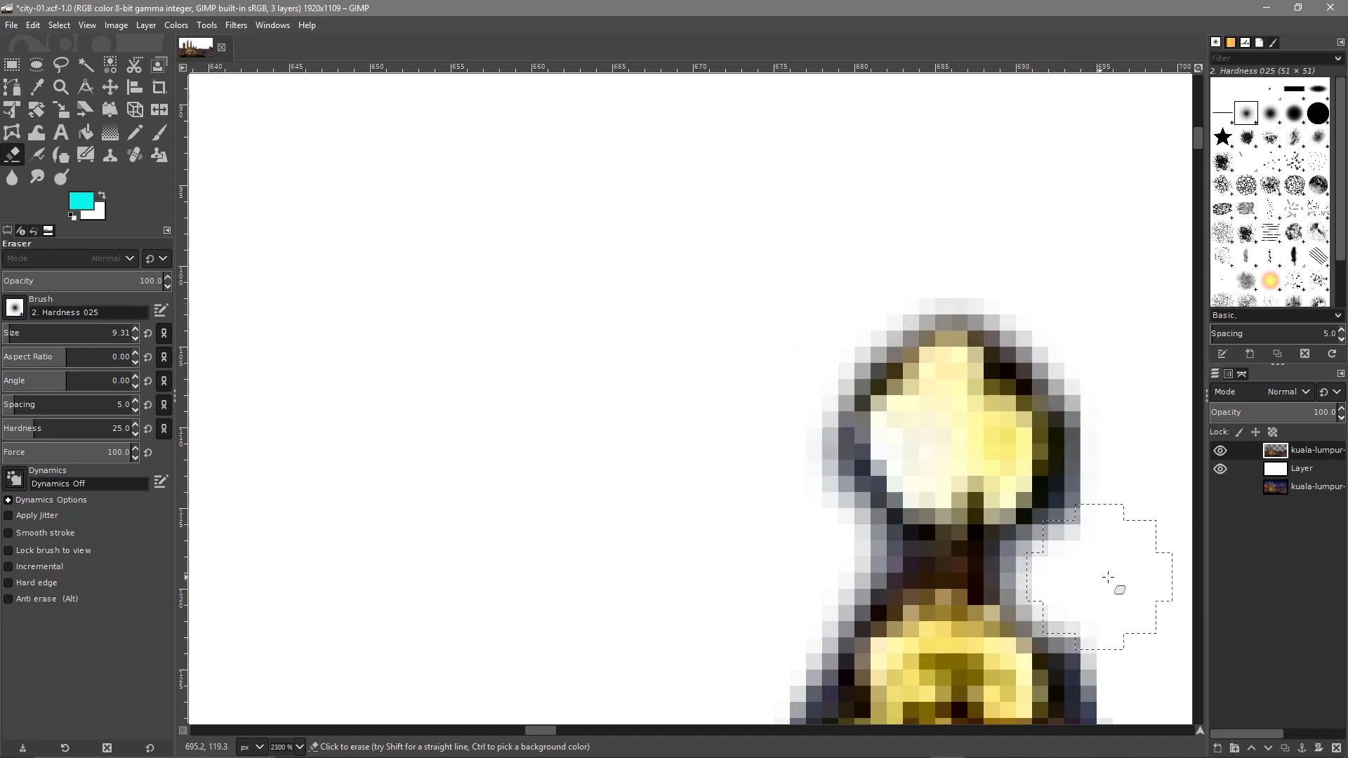
# Erase the remaining dark fringe around the right twin tower's ball, its narrow neck and the upper slopes of the spire.
pyautogui.press('space')
pyautogui.moveTo(864, 433); pyautogui.dragTo(938, 559)
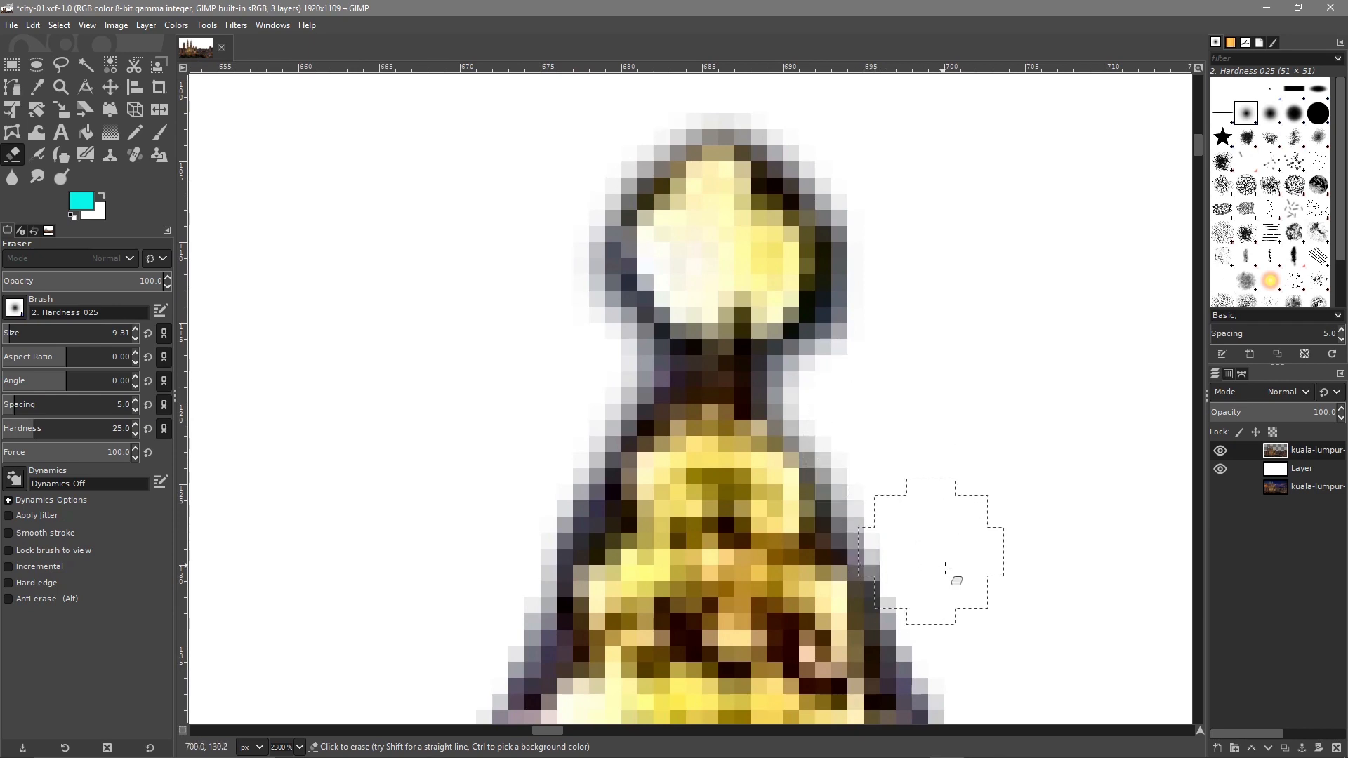
pyautogui.moveTo(506, 274)
pyautogui.mouseDown()
pyautogui.moveTo(568, 358)
pyautogui.moveTo(579, 407)
pyautogui.moveTo(506, 540)
pyautogui.moveTo(367, 519)
pyautogui.mouseUp()
pyautogui.moveTo(913, 416)
pyautogui.mouseDown()
pyautogui.moveTo(882, 372)
pyautogui.moveTo(878, 337)
pyautogui.moveTo(945, 304)
pyautogui.moveTo(776, 369)
pyautogui.mouseUp()
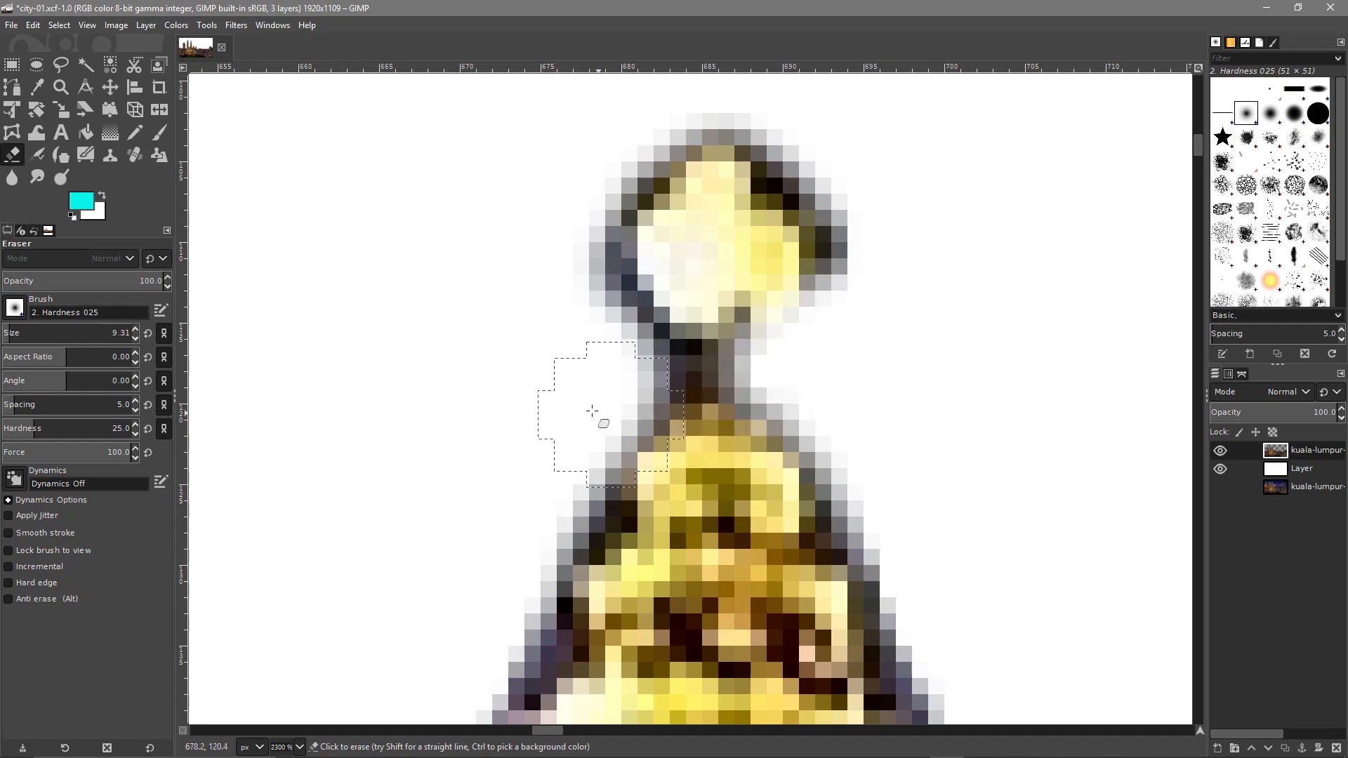
pyautogui.moveTo(849, 243)
pyautogui.mouseDown()
pyautogui.moveTo(879, 166)
pyautogui.moveTo(891, 220)
pyautogui.moveTo(882, 304)
pyautogui.moveTo(804, 118)
pyautogui.moveTo(727, 93)
pyautogui.moveTo(560, 129)
pyautogui.moveTo(580, 319)
pyautogui.mouseUp()
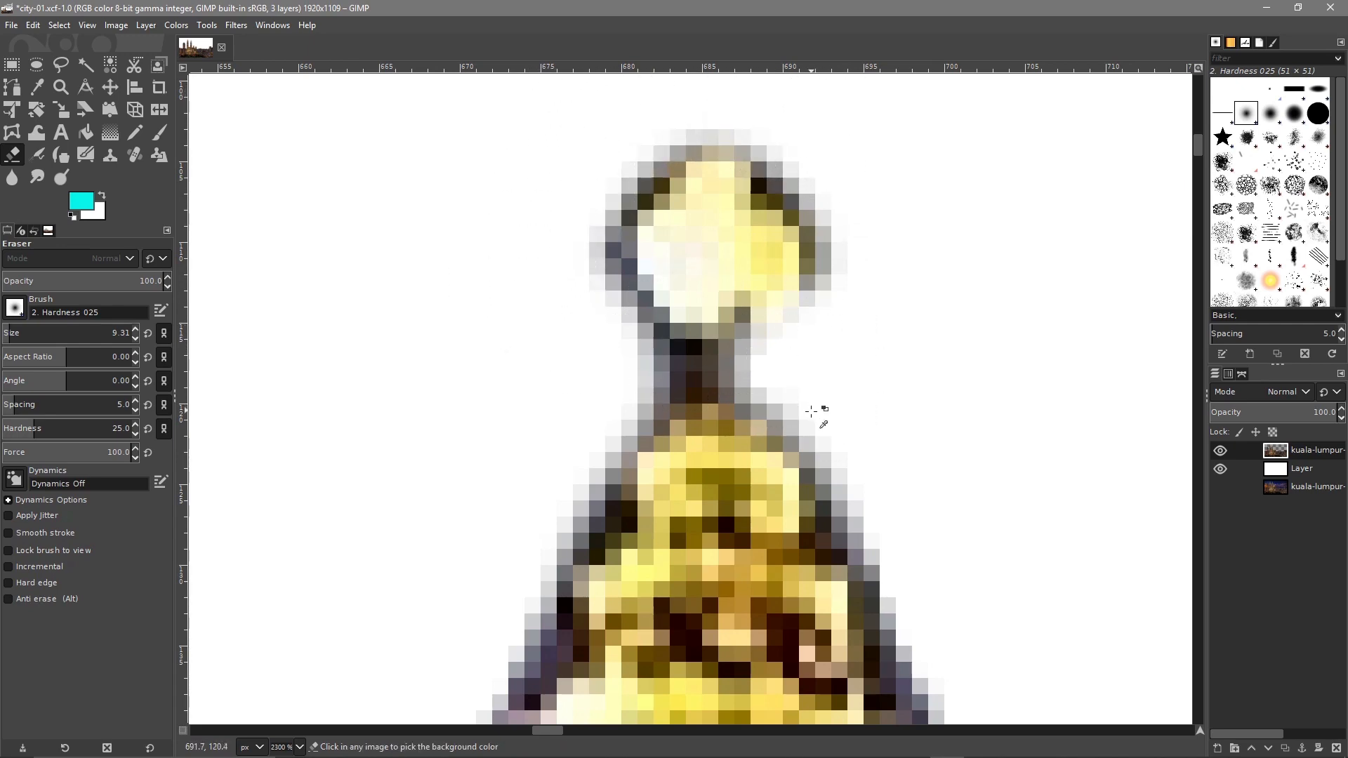
pyautogui.scroll(-5, 811, 410)
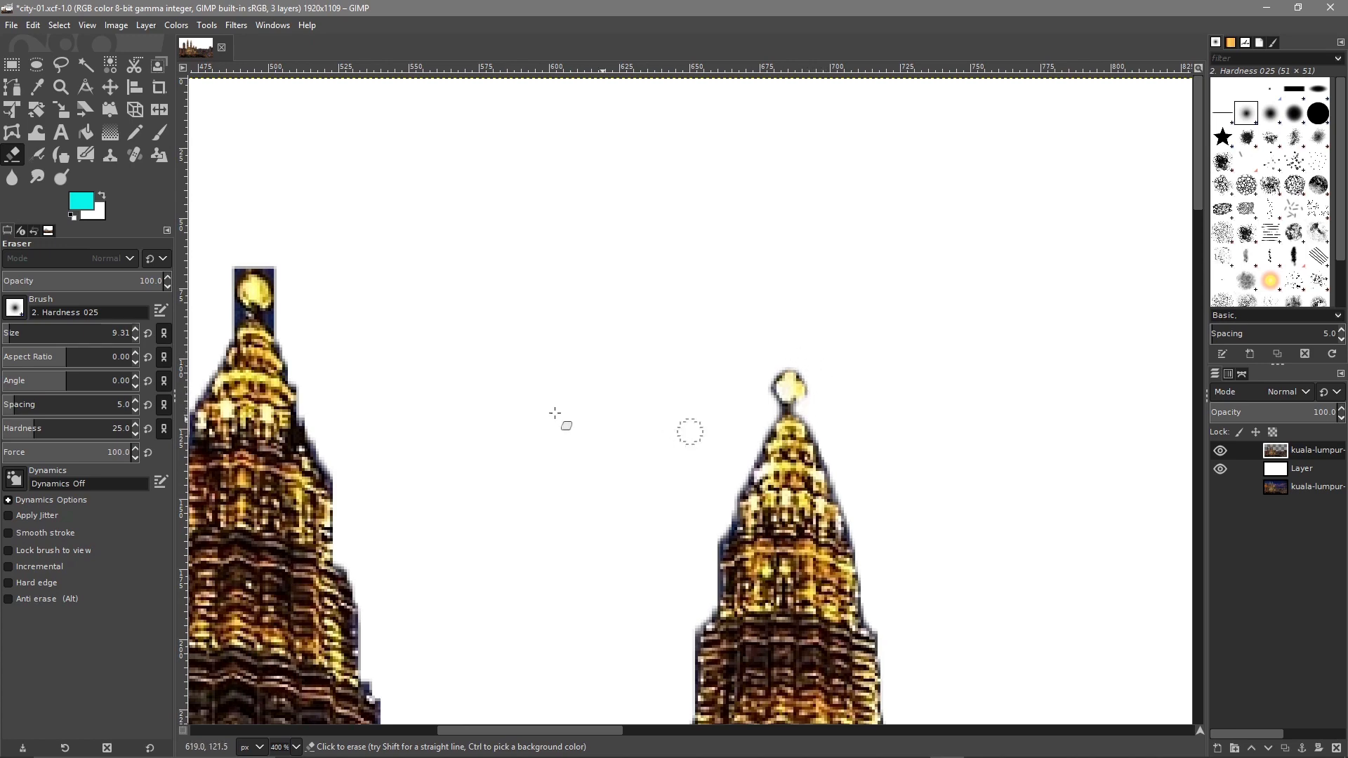
# Erase the leftover dark sky pixels around the spire and upper edges of the taller twin tower.
pyautogui.hscroll(-3, 674, 430)
pyautogui.scroll(5, 561, 366)
pyautogui.moveTo(612, 279)
pyautogui.mouseDown()
pyautogui.moveTo(582, 297)
pyautogui.moveTo(563, 341)
pyautogui.moveTo(598, 297)
pyautogui.moveTo(658, 283)
pyautogui.moveTo(721, 295)
pyautogui.moveTo(771, 358)
pyautogui.moveTo(743, 299)
pyautogui.moveTo(680, 279)
pyautogui.moveTo(611, 308)
pyautogui.moveTo(561, 348)
pyautogui.moveTo(538, 401)
pyautogui.moveTo(530, 466)
pyautogui.moveTo(546, 495)
pyautogui.moveTo(581, 506)
pyautogui.moveTo(551, 471)
pyautogui.moveTo(573, 491)
pyautogui.mouseUp()
pyautogui.moveTo(770, 445)
pyautogui.mouseDown()
pyautogui.moveTo(758, 479)
pyautogui.moveTo(824, 481)
pyautogui.moveTo(795, 450)
pyautogui.moveTo(773, 492)
pyautogui.moveTo(735, 510)
pyautogui.moveTo(852, 639)
pyautogui.mouseUp()
pyautogui.hotkey('ctrl', 'z')
pyautogui.moveTo(541, 524)
pyautogui.mouseDown()
pyautogui.moveTo(526, 628)
pyautogui.moveTo(395, 630)
pyautogui.mouseUp()
pyautogui.moveTo(476, 337); pyautogui.dragTo(725, 125)
pyautogui.moveTo(513, 470); pyautogui.dragTo(740, 165)
pyautogui.moveTo(936, 240)
pyautogui.mouseDown()
pyautogui.moveTo(878, 305)
pyautogui.moveTo(815, 481)
pyautogui.moveTo(686, 630)
pyautogui.mouseUp()
pyautogui.moveTo(555, 536); pyautogui.dragTo(21, 484)
pyautogui.moveTo(782, 209)
pyautogui.mouseDown()
pyautogui.moveTo(838, 411)
pyautogui.moveTo(955, 563)
pyautogui.mouseUp()
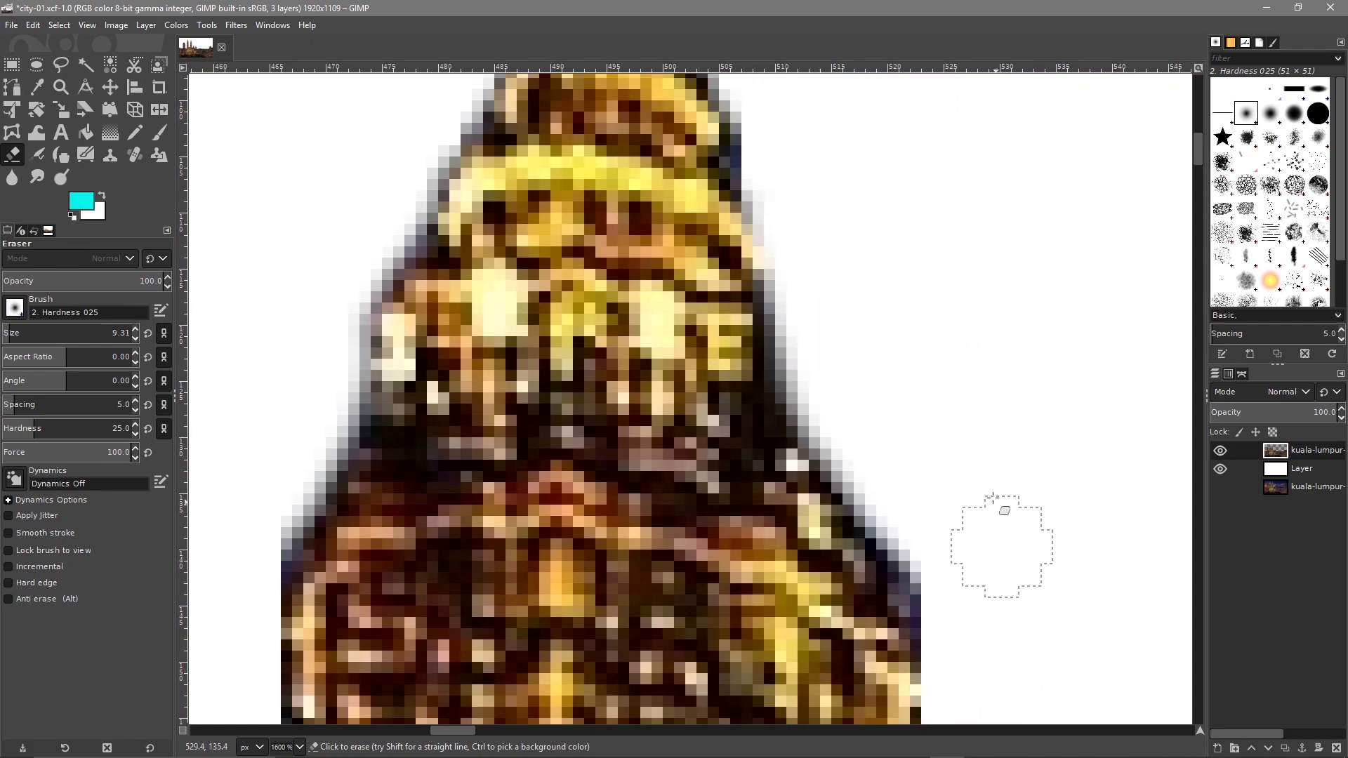
pyautogui.scroll(-8, 825, 576)
pyautogui.moveTo(886, 653); pyautogui.dragTo(838, 407)
pyautogui.moveTo(835, 651); pyautogui.dragTo(701, 431)
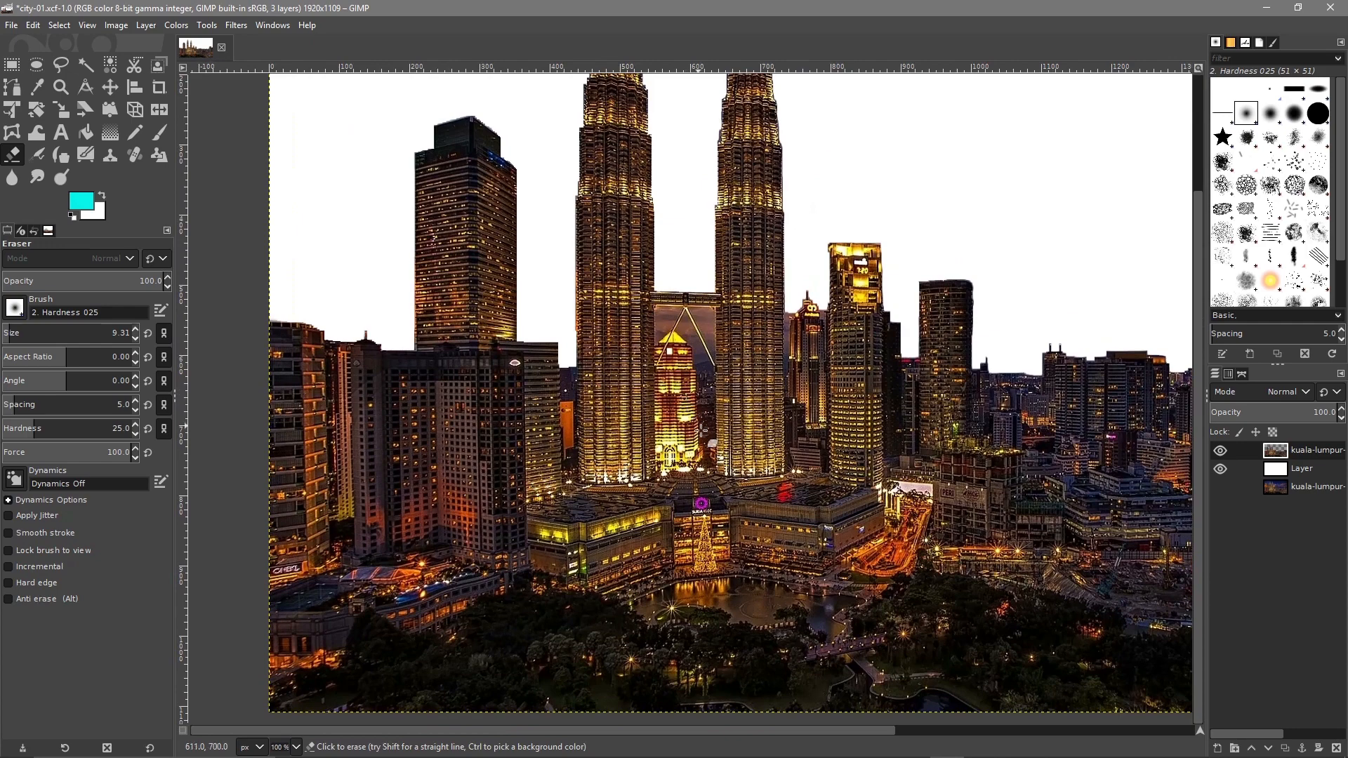
pyautogui.scroll(-2, 814, 454)
pyautogui.moveTo(846, 456); pyautogui.dragTo(620, 511)
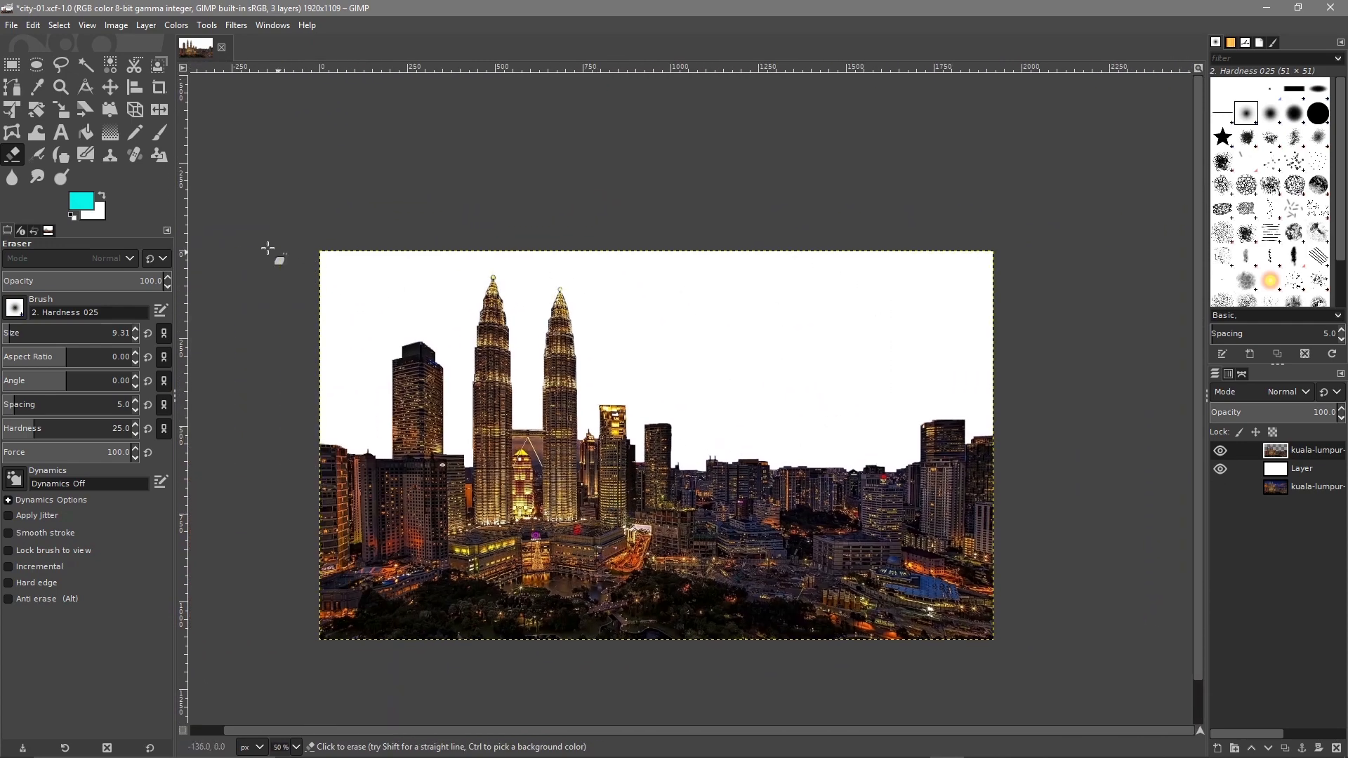
# Save the image as a new file named city-02.xcf.
pyautogui.click(11, 25)
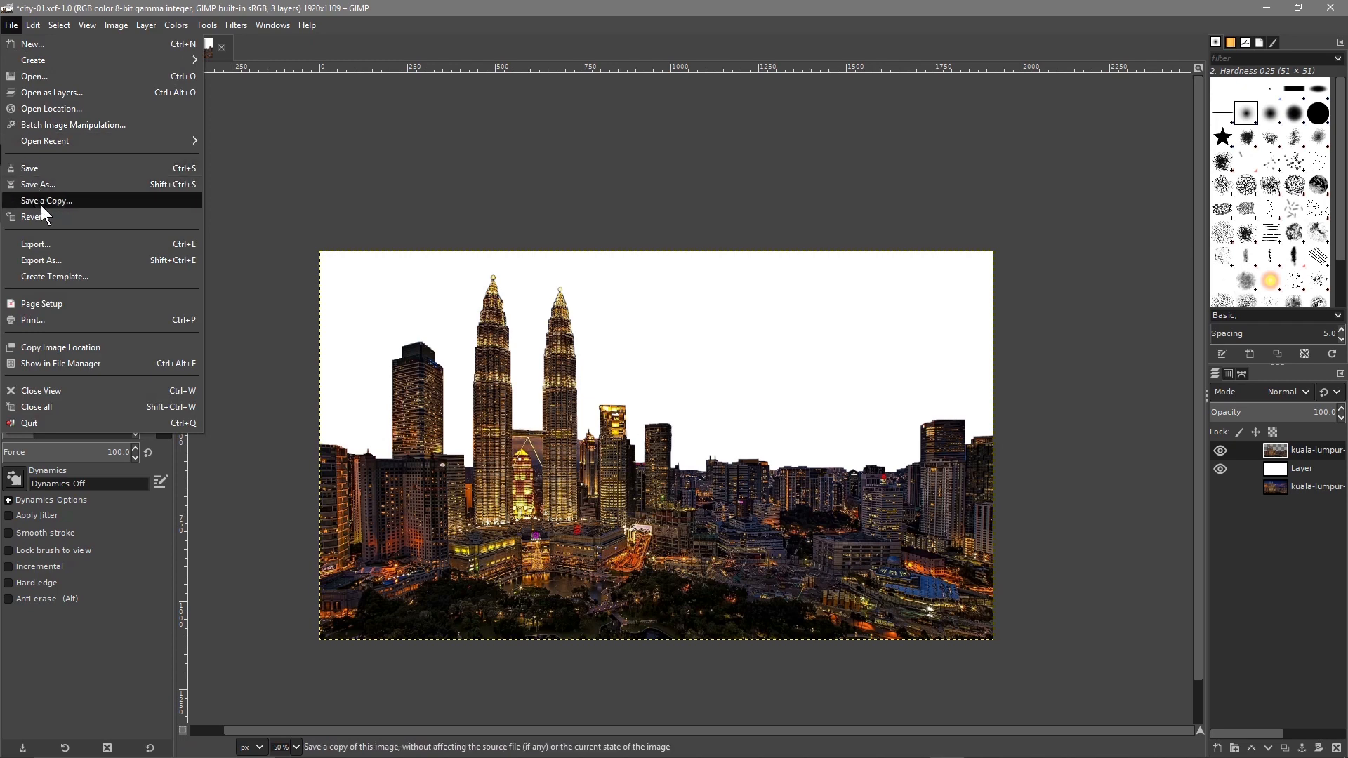
pyautogui.click(35, 183)
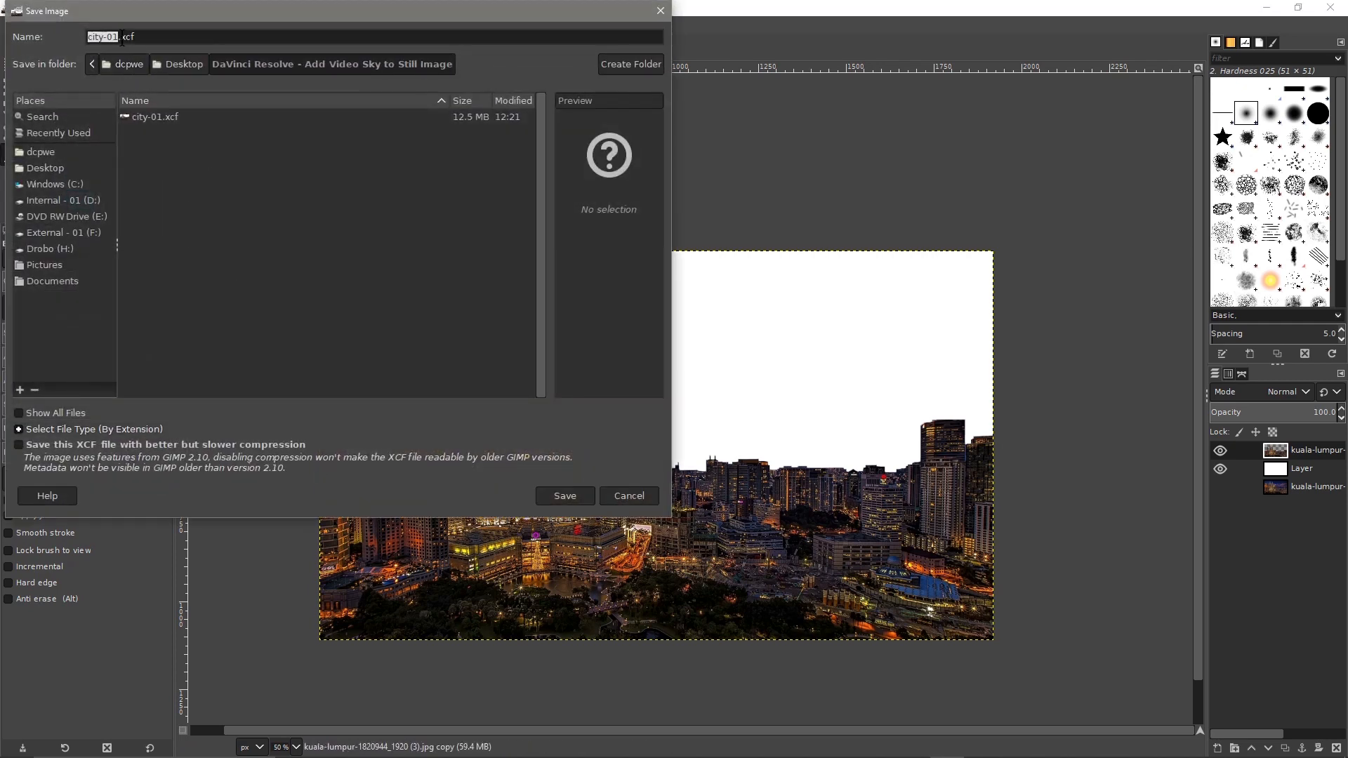
pyautogui.press('BackSpace')
pyautogui.write('2')
pyautogui.click(562, 494)
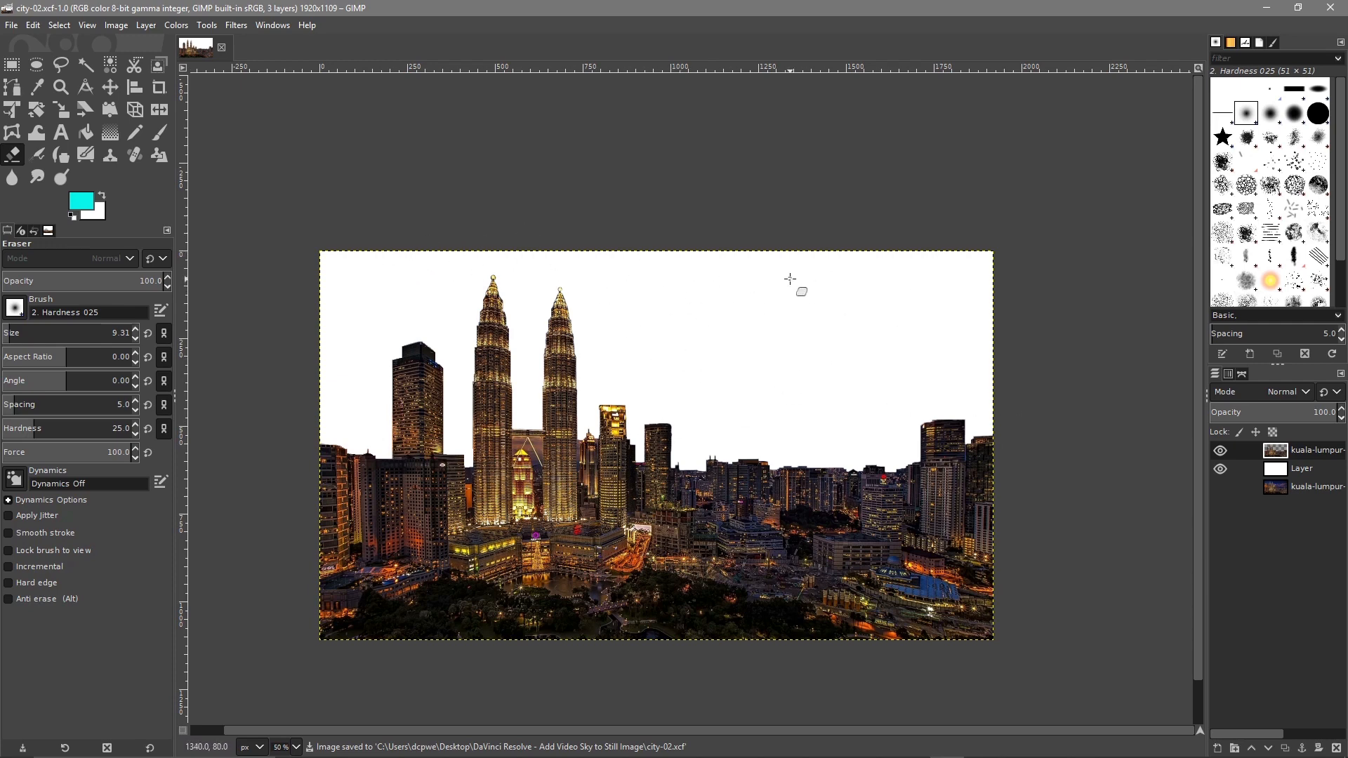
# Change the foreground colour to a bright sky blue (0dd4f4) and bucket-fill the white background layer with it.
pyautogui.click(1299, 468)
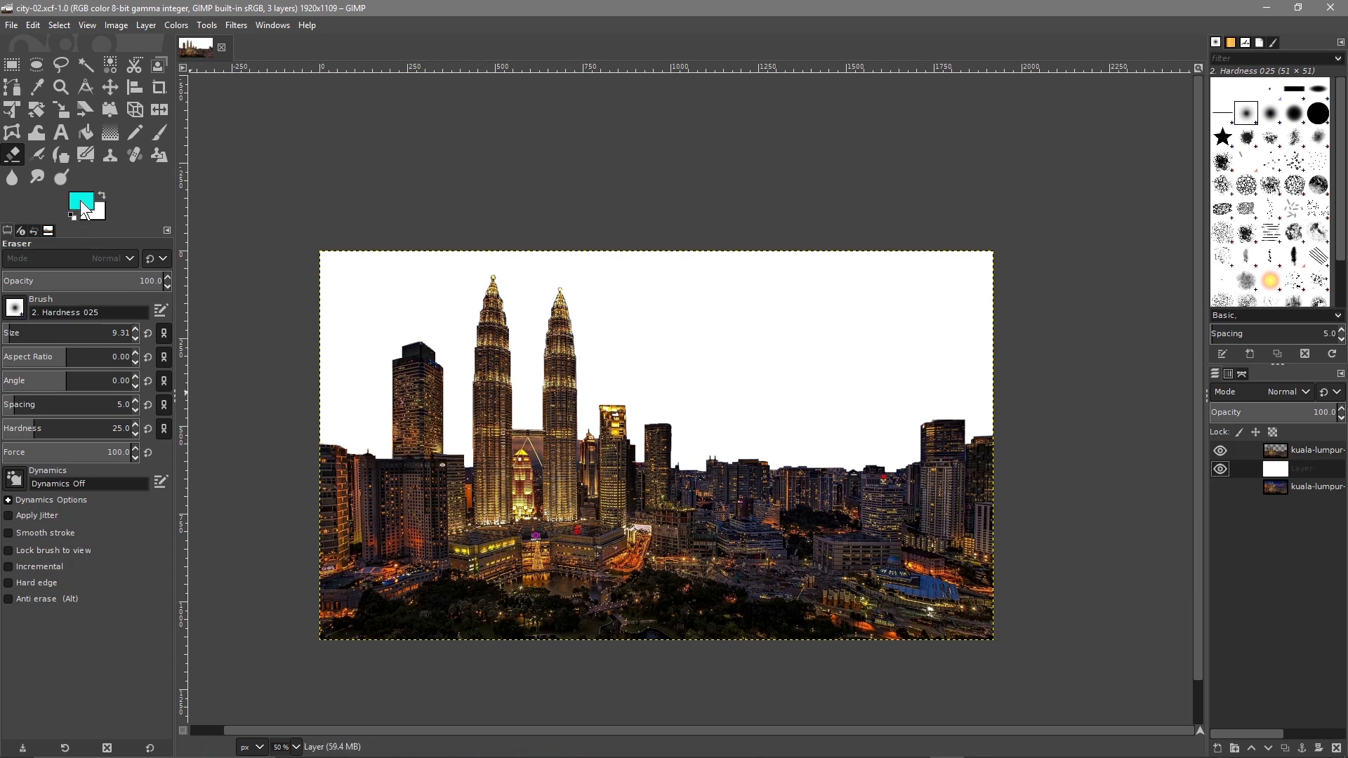
pyautogui.click(86, 132)
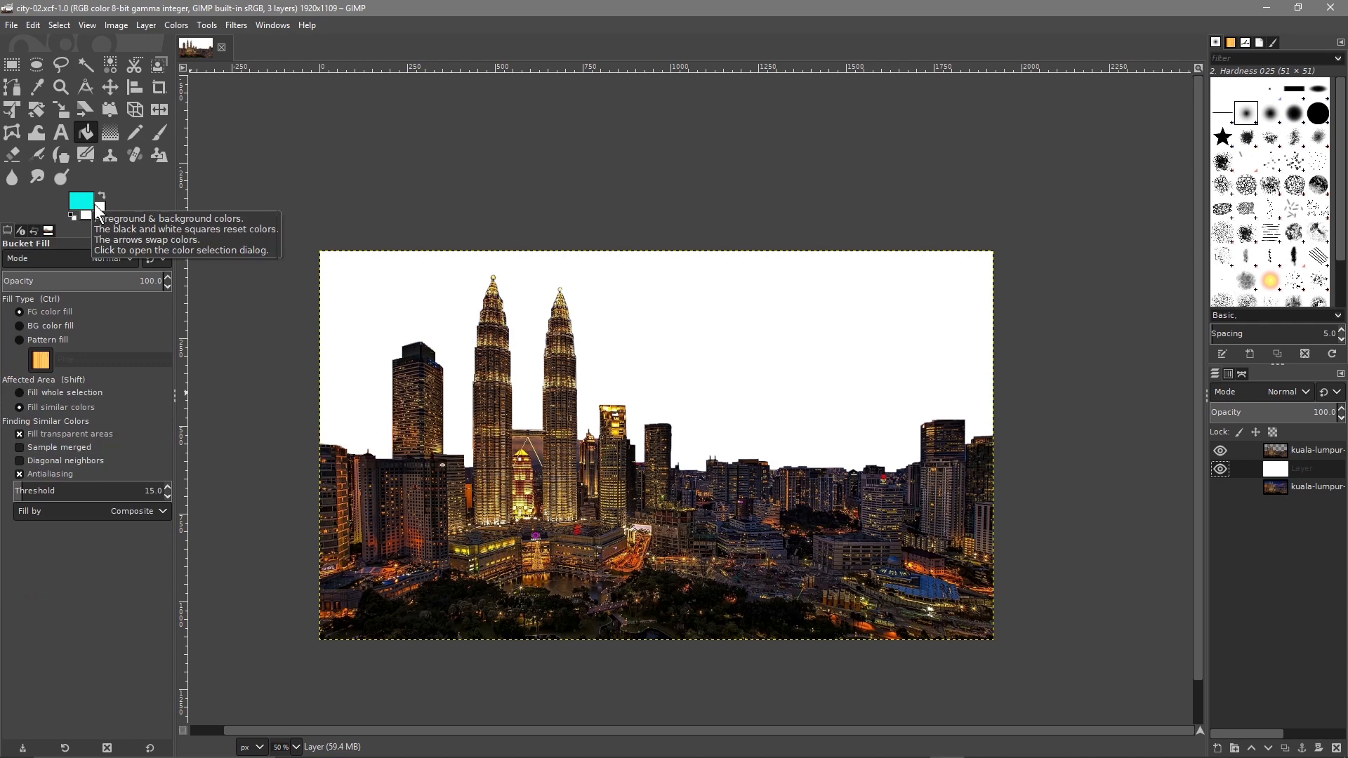
pyautogui.click(77, 203)
pyautogui.moveTo(102, 150); pyautogui.dragTo(115, 96)
pyautogui.moveTo(130, 141); pyautogui.dragTo(132, 156)
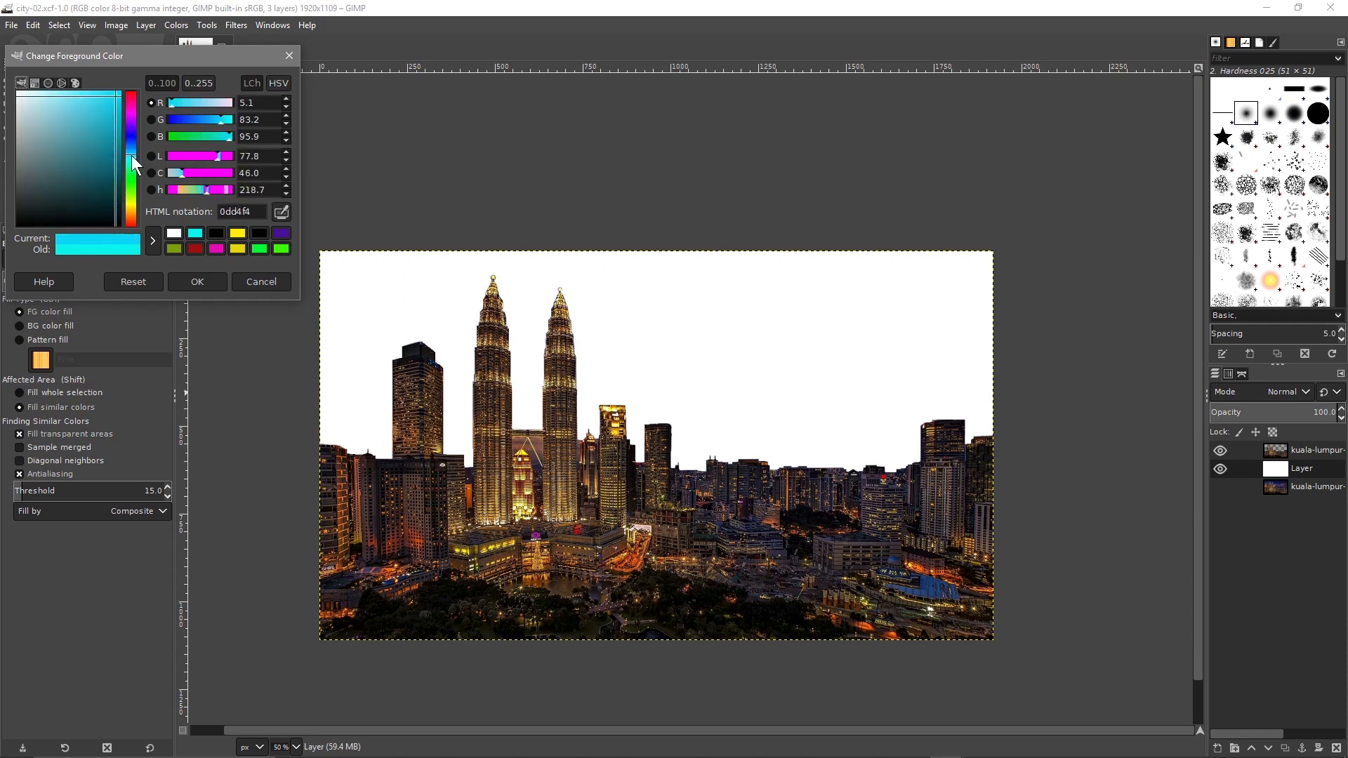
pyautogui.click(198, 282)
pyautogui.click(764, 296)
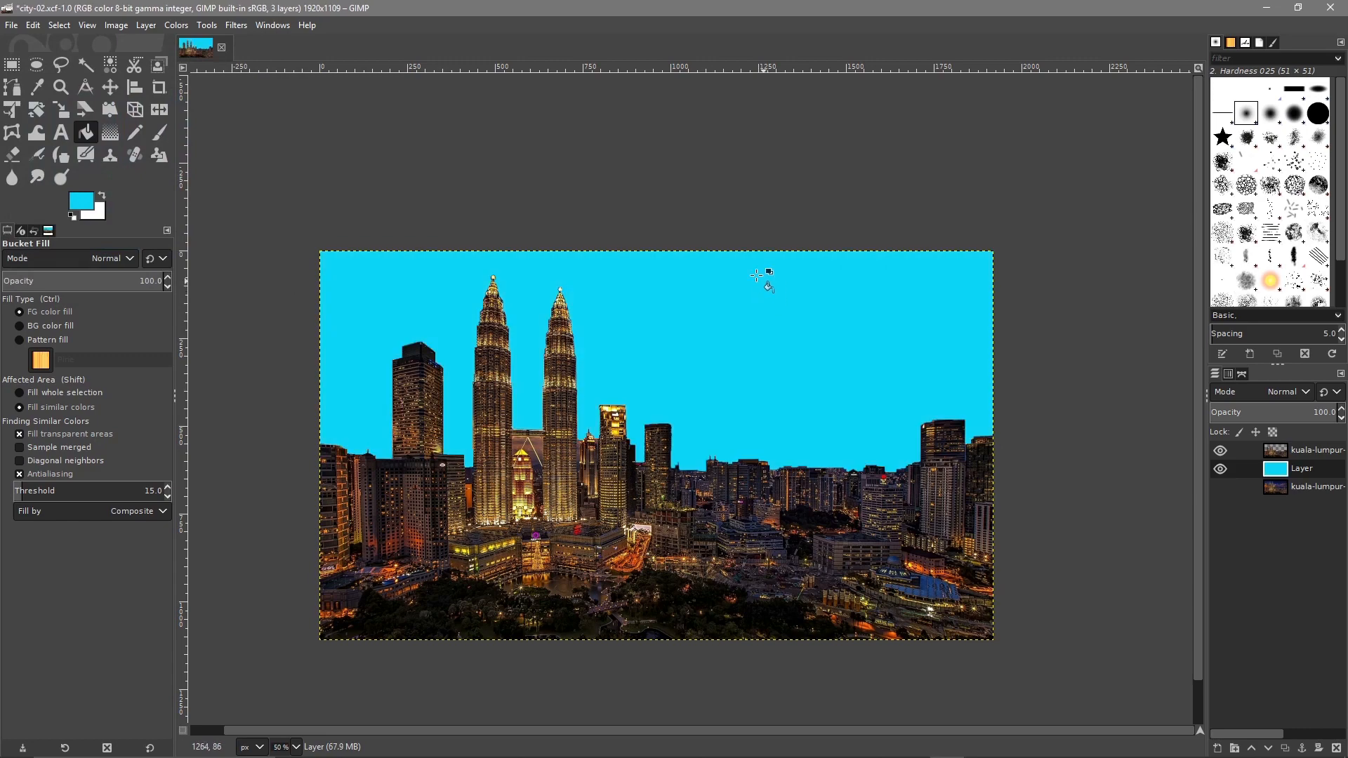
# Examine the skyline cutout's edges and the open sky against the blue background for leftover pixels.
pyautogui.scroll(4, 824, 301)
pyautogui.scroll(-2, 824, 300)
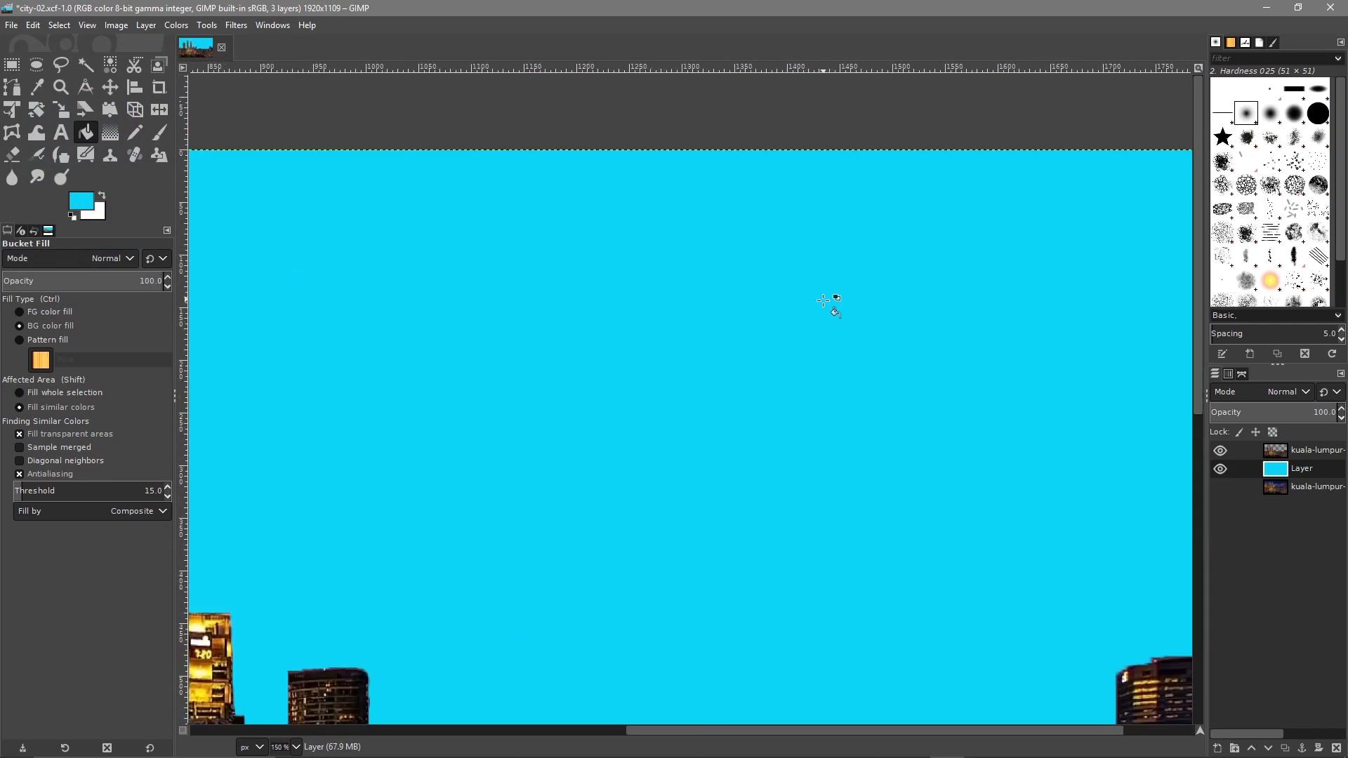
pyautogui.hscroll(3, 702, 292)
pyautogui.hscroll(-10, 722, 285)
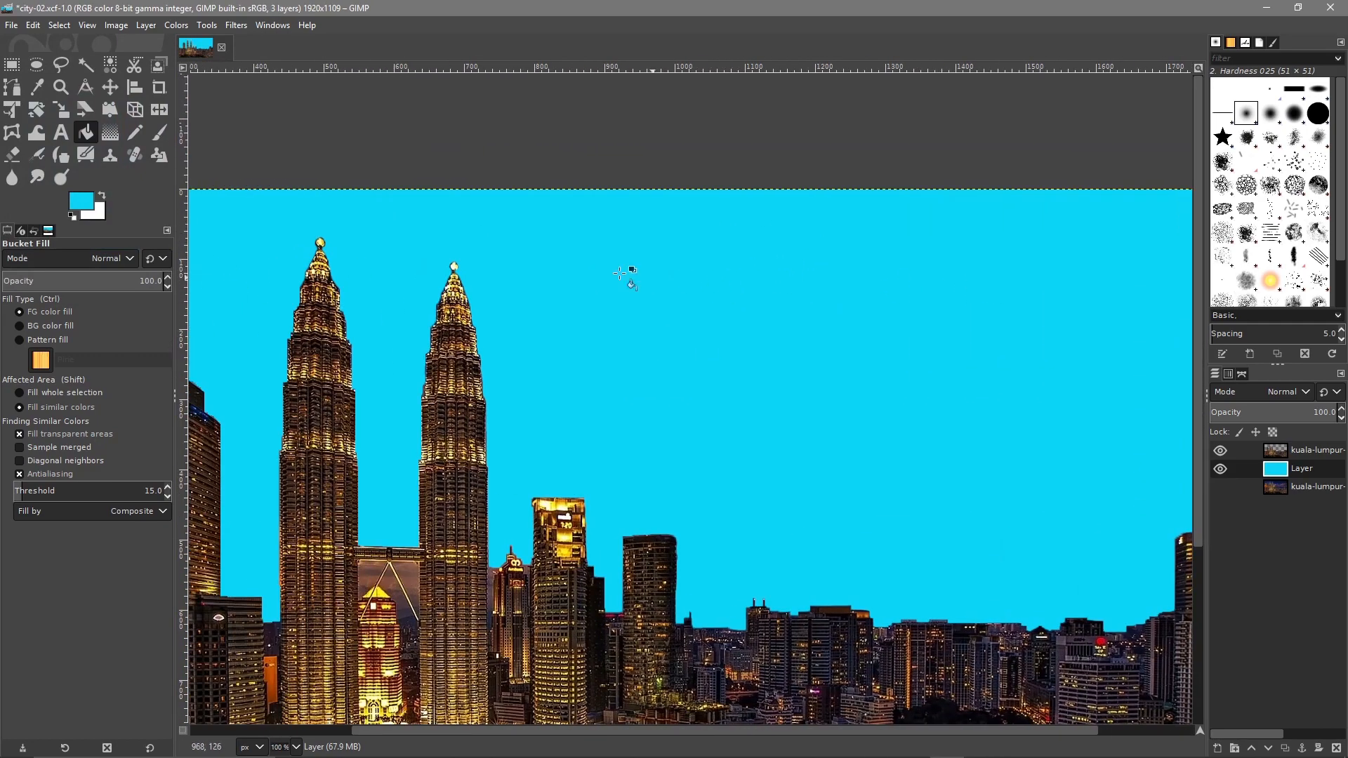
pyautogui.moveTo(716, 278)
pyautogui.mouseDown()
pyautogui.moveTo(731, 159)
pyautogui.moveTo(421, 132)
pyautogui.moveTo(90, 155)
pyautogui.mouseUp()
pyautogui.moveTo(758, 260)
pyautogui.mouseDown()
pyautogui.moveTo(503, 250)
pyautogui.moveTo(704, 250)
pyautogui.moveTo(1046, 297)
pyautogui.mouseUp()
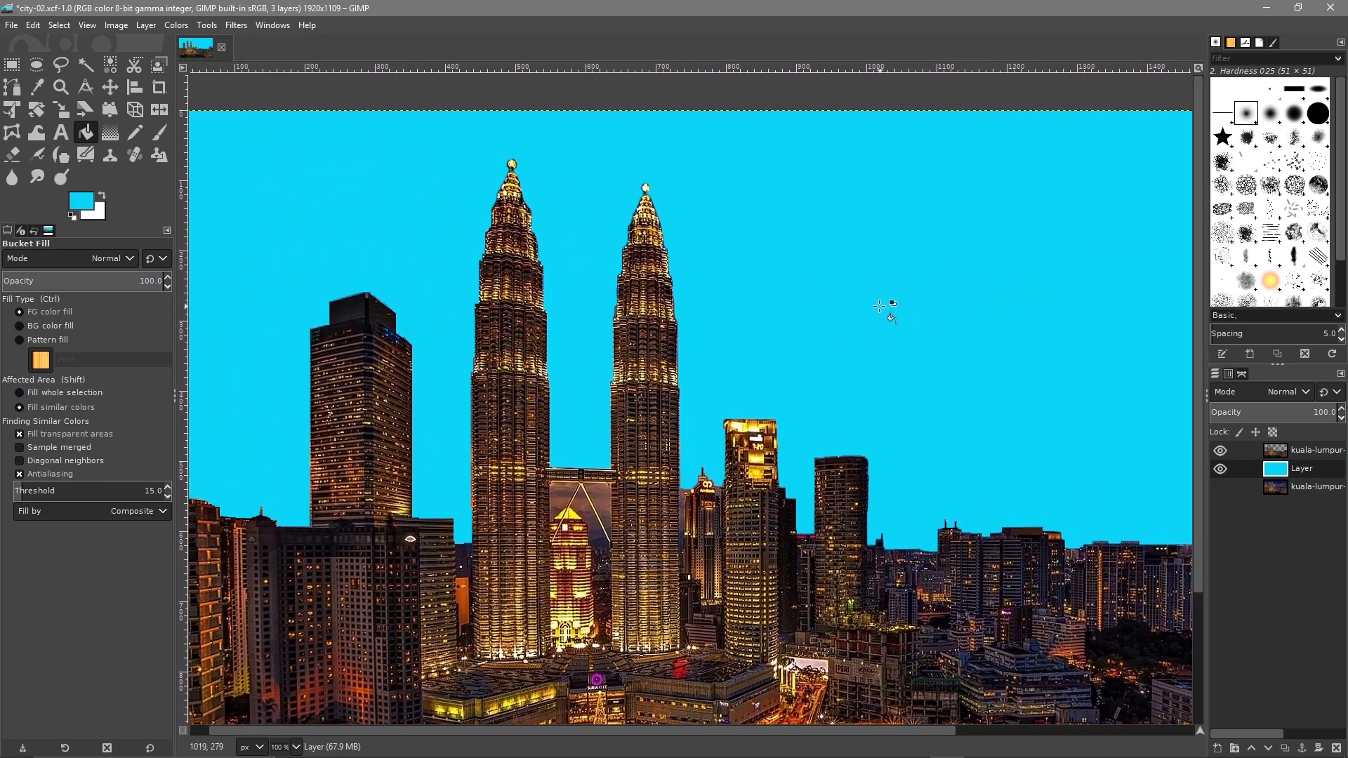
pyautogui.scroll(-2, 886, 306)
pyautogui.moveTo(887, 300); pyautogui.dragTo(776, 319)
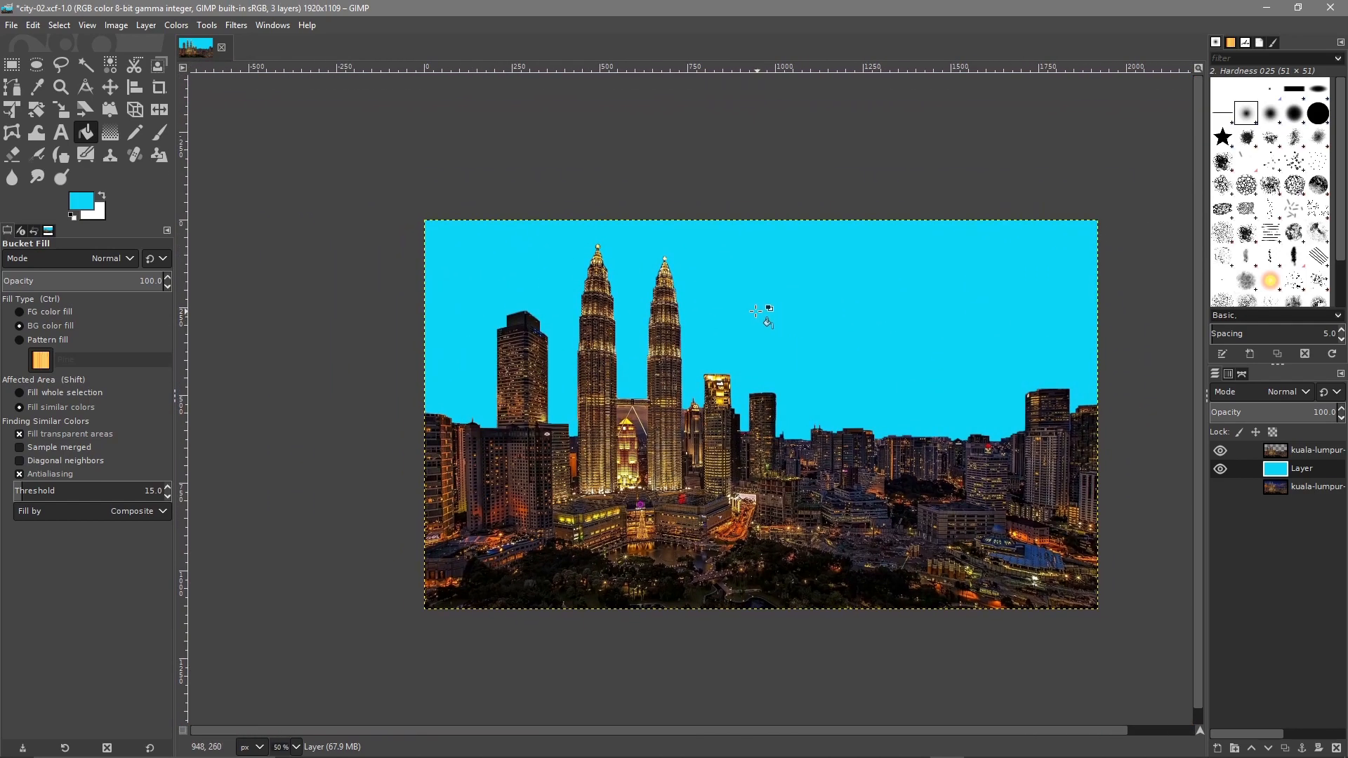
pyautogui.scroll(1, 757, 311)
pyautogui.moveTo(873, 309); pyautogui.dragTo(785, 272)
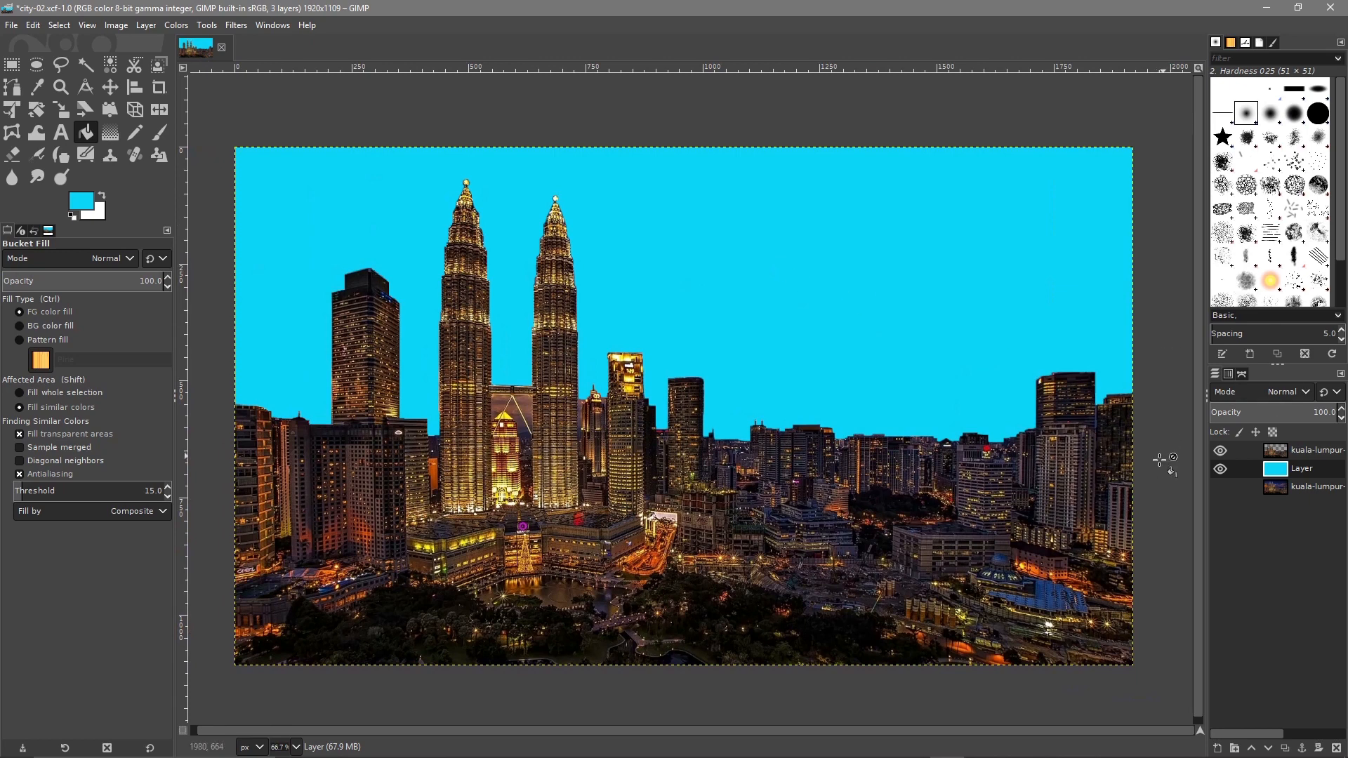
# Hide the blue background layer, make the city cutout the active layer, and save the file.
pyautogui.click(1219, 469)
pyautogui.click(1220, 468)
pyautogui.click(1220, 468)
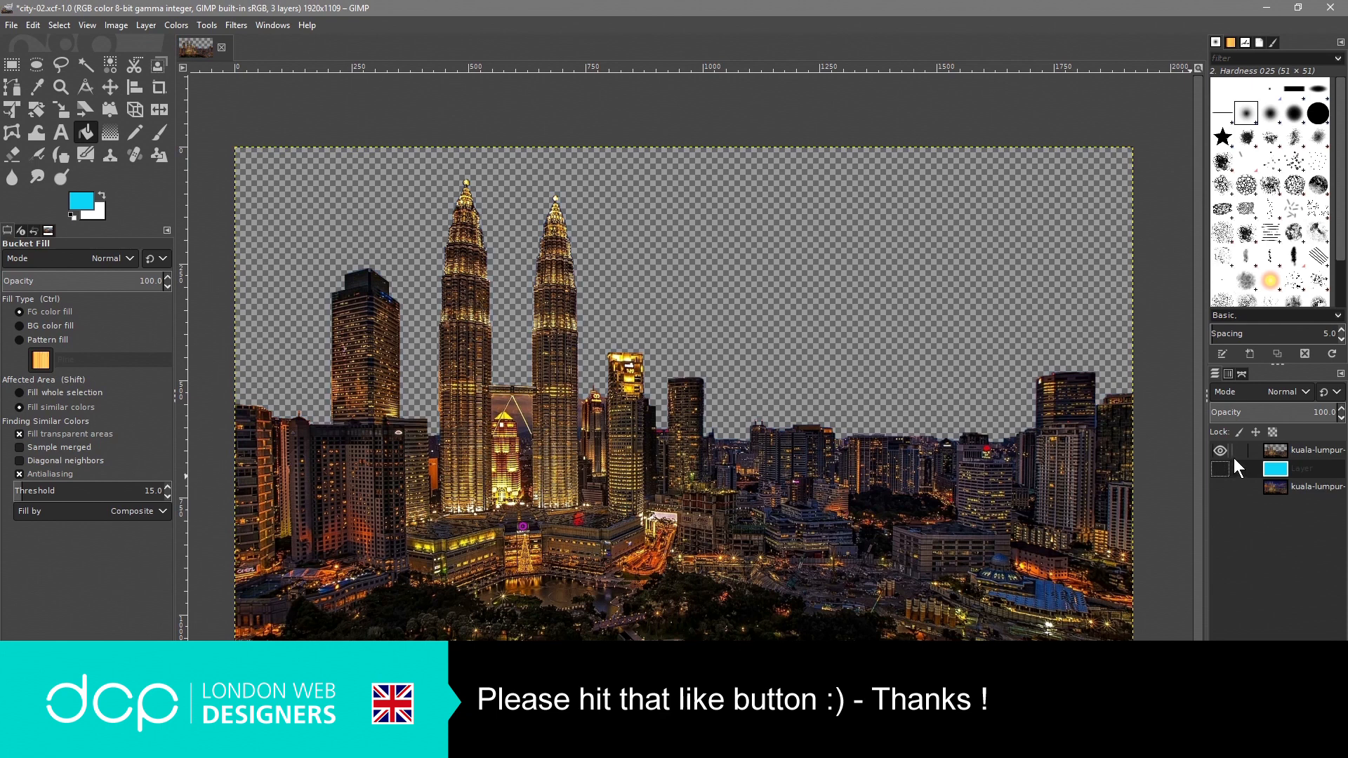
pyautogui.click(1299, 455)
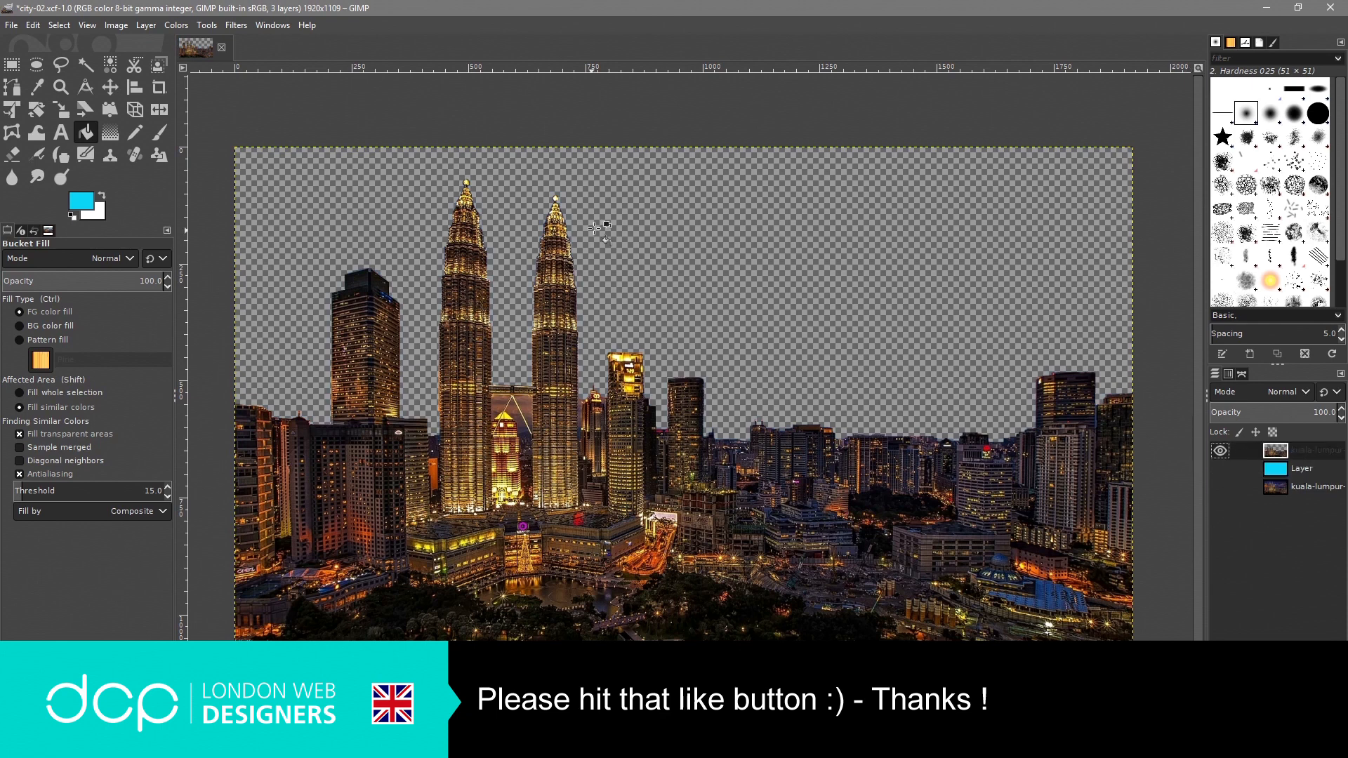
pyautogui.click(12, 25)
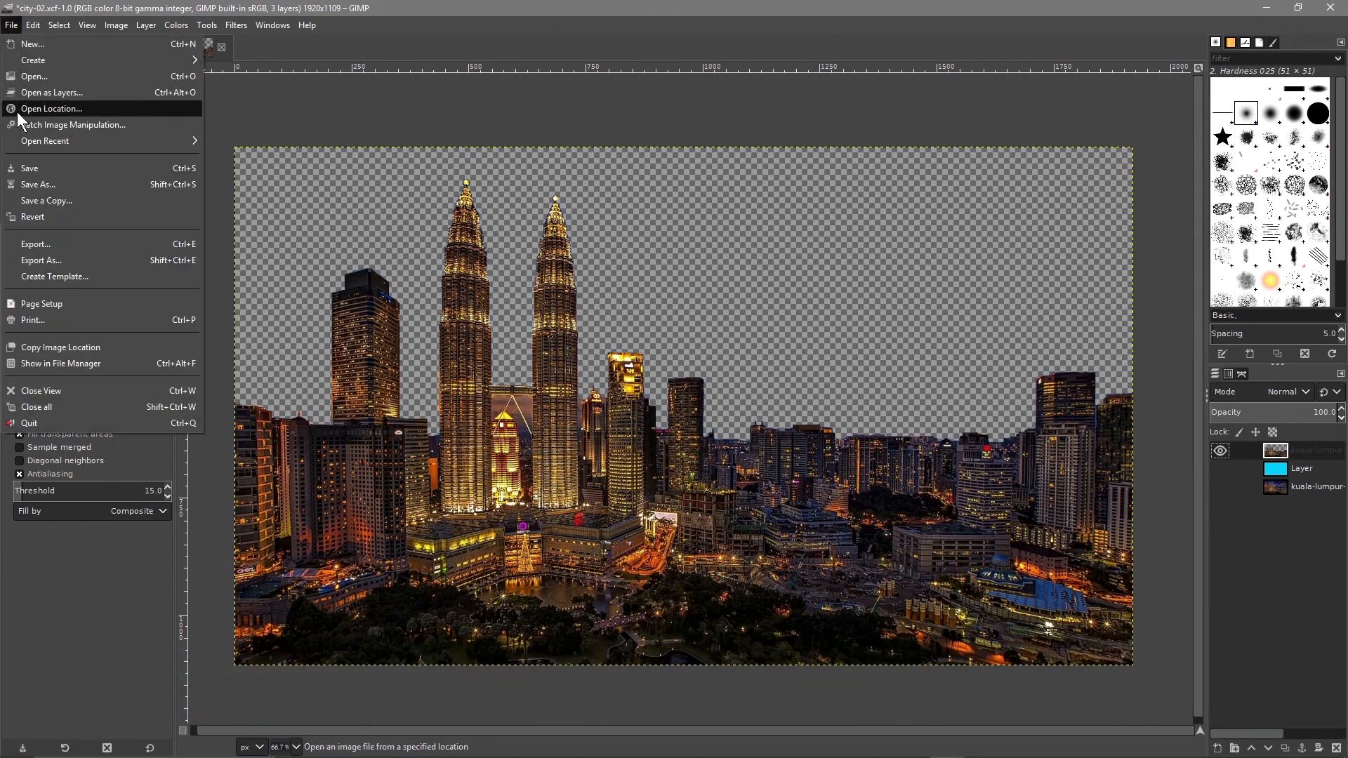
pyautogui.click(32, 175)
# Duplicate the city cutout layer.
pyautogui.click(112, 89)
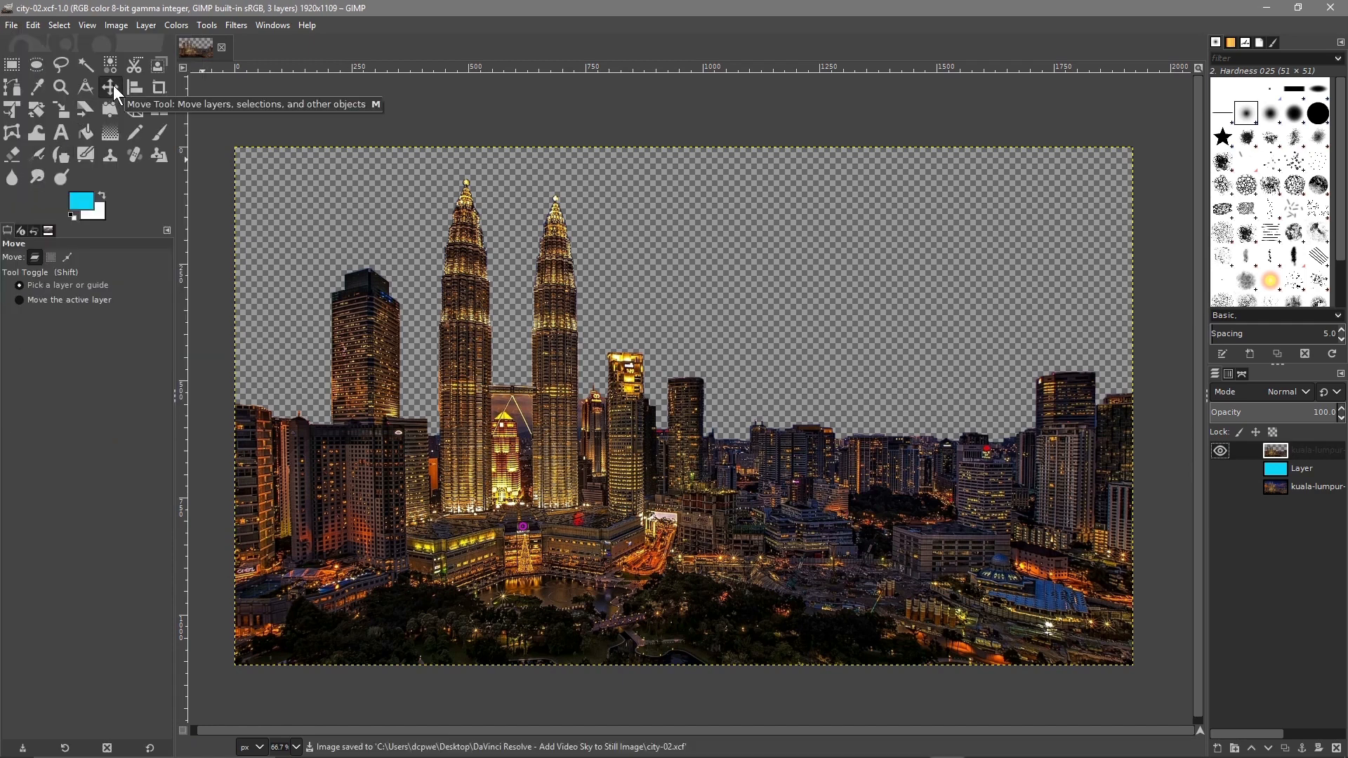
pyautogui.rightClick(1284, 445)
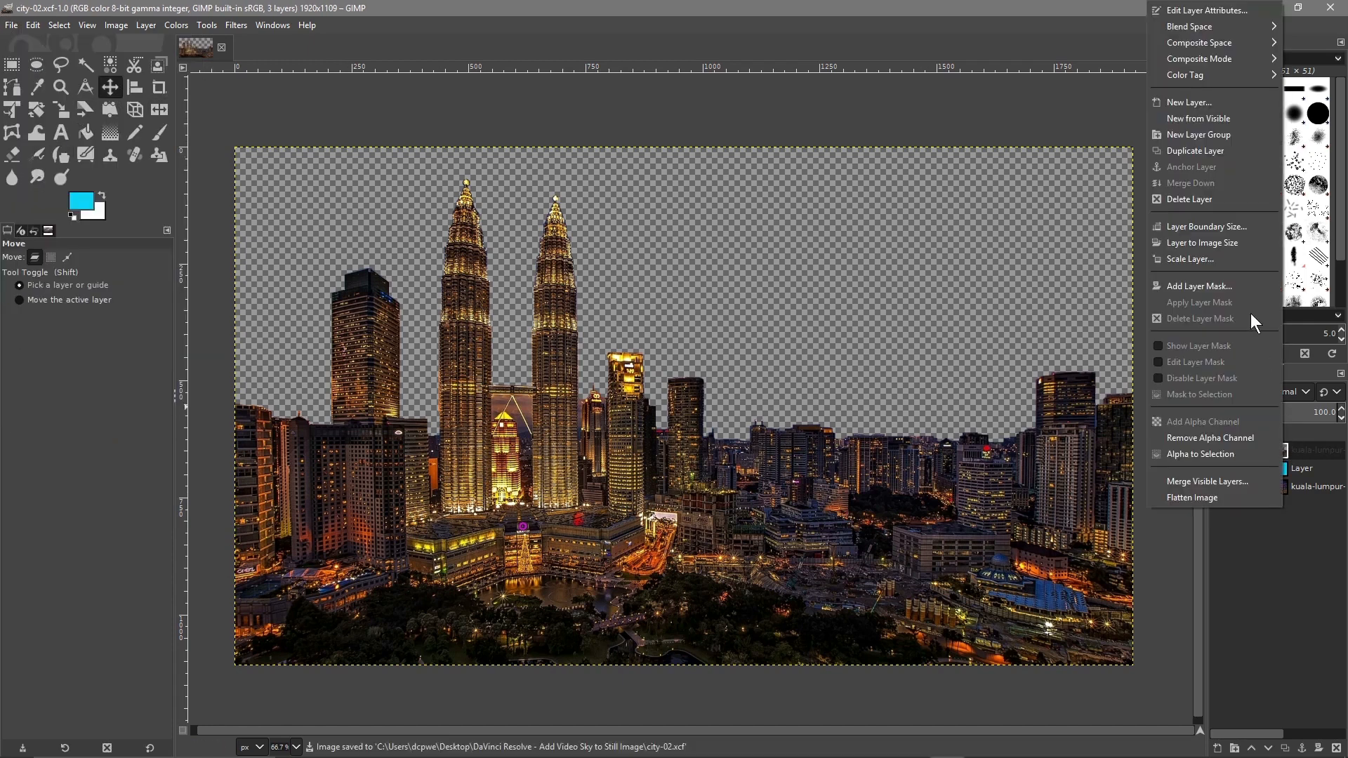
pyautogui.click(1195, 151)
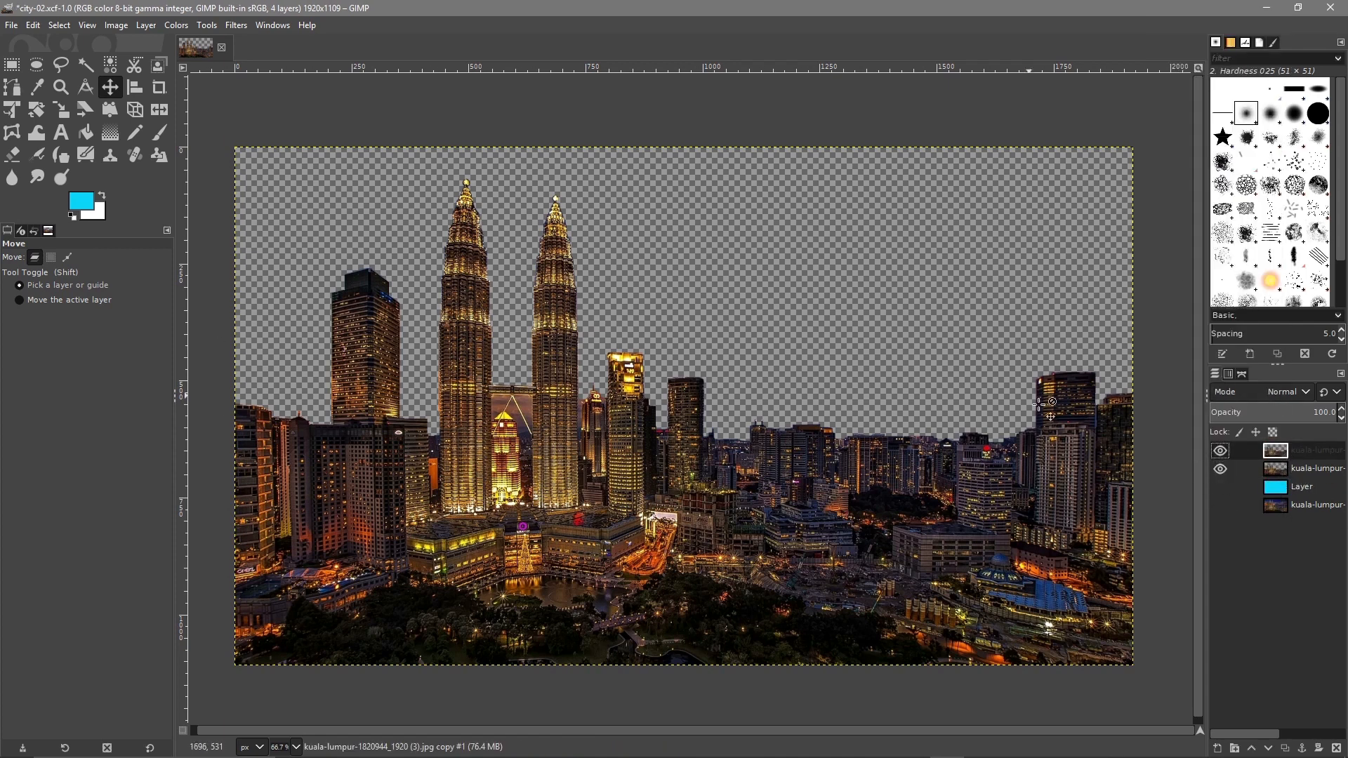
# Show the blue background layer and apply a Gaussian Blur of 65.47 in X and Y to the lower city cutout.
pyautogui.click(1280, 469)
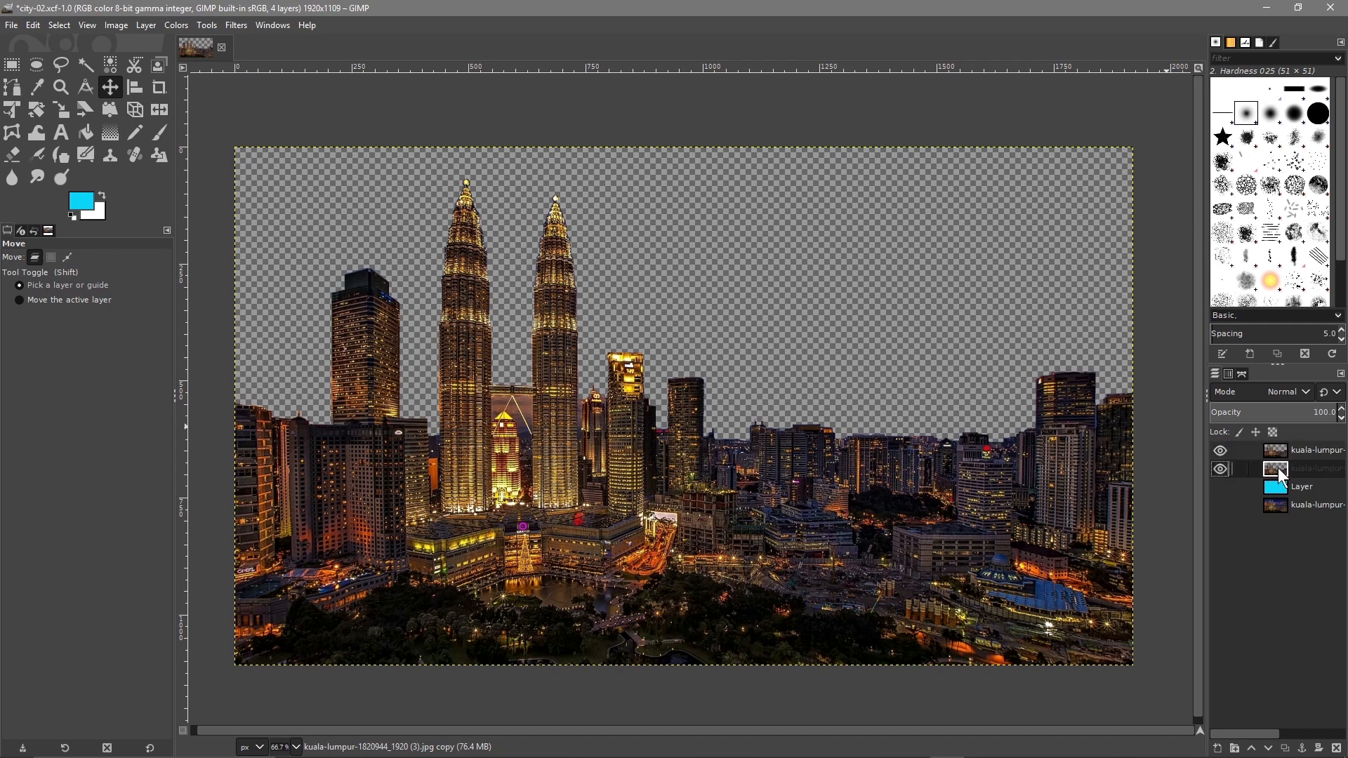
pyautogui.click(1221, 487)
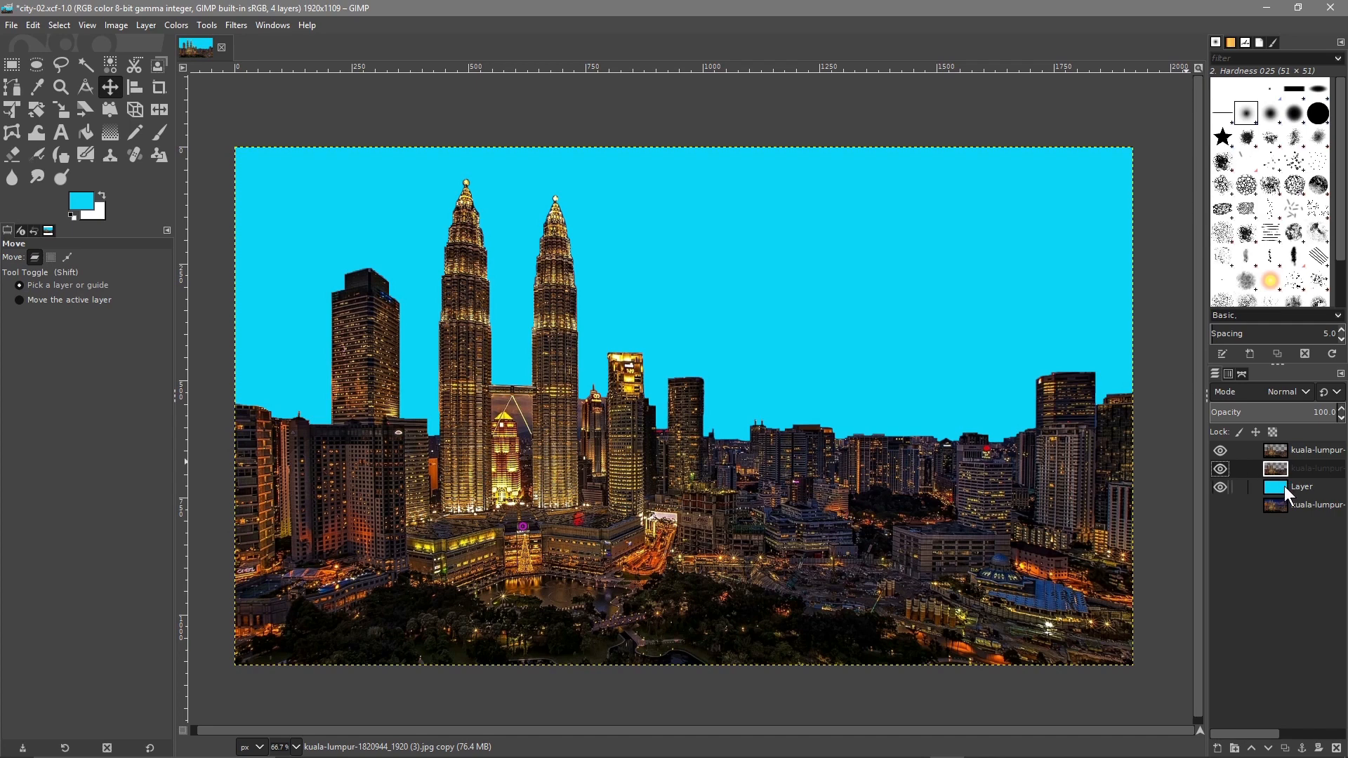
pyautogui.click(236, 25)
pyautogui.moveTo(368, 103)
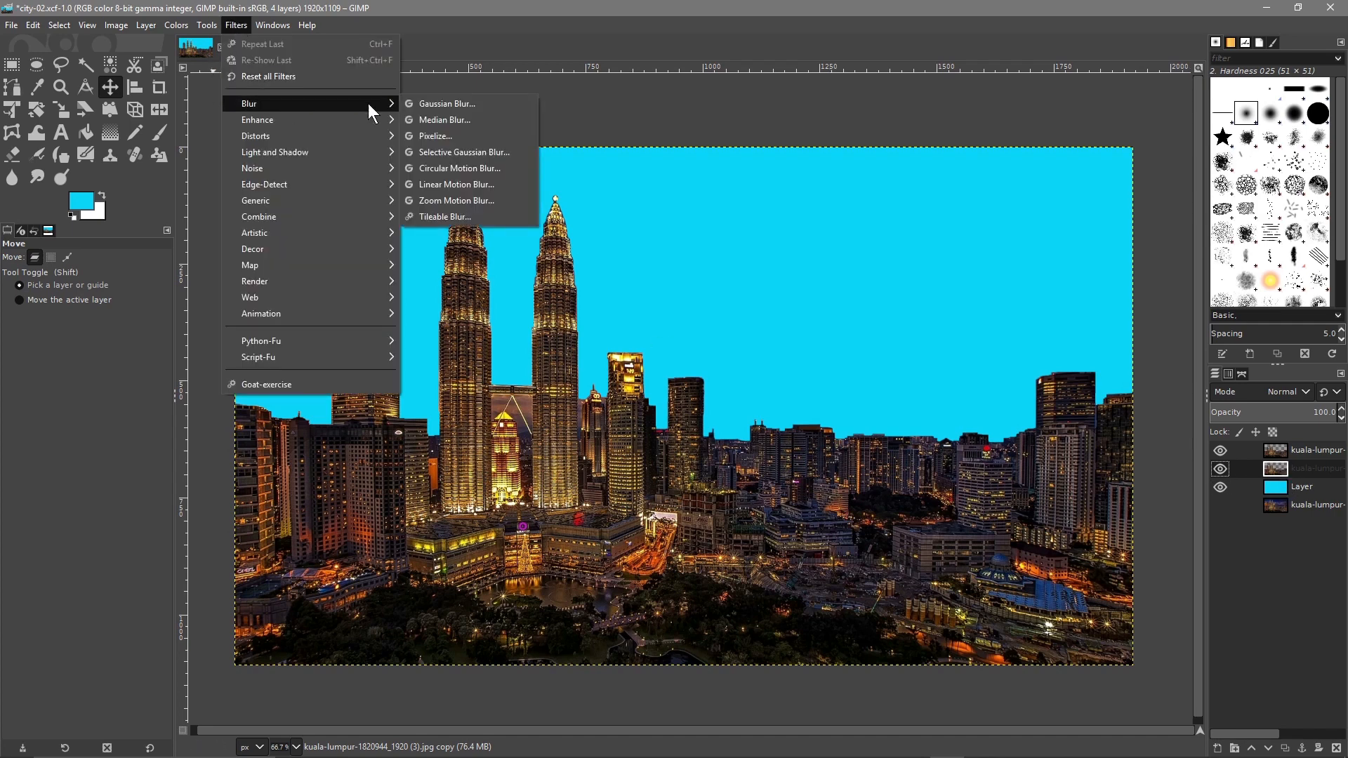
pyautogui.click(424, 108)
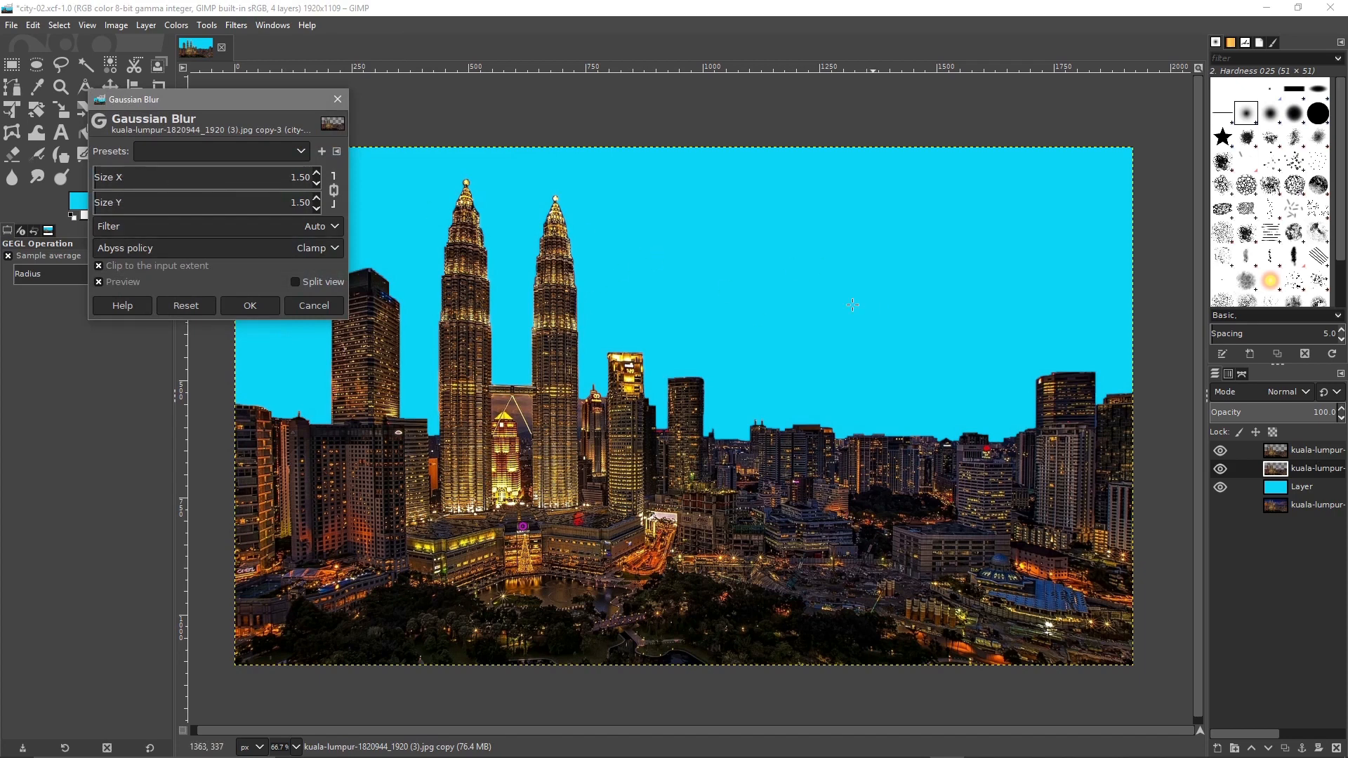
pyautogui.click(106, 178)
pyautogui.moveTo(105, 181); pyautogui.dragTo(236, 182)
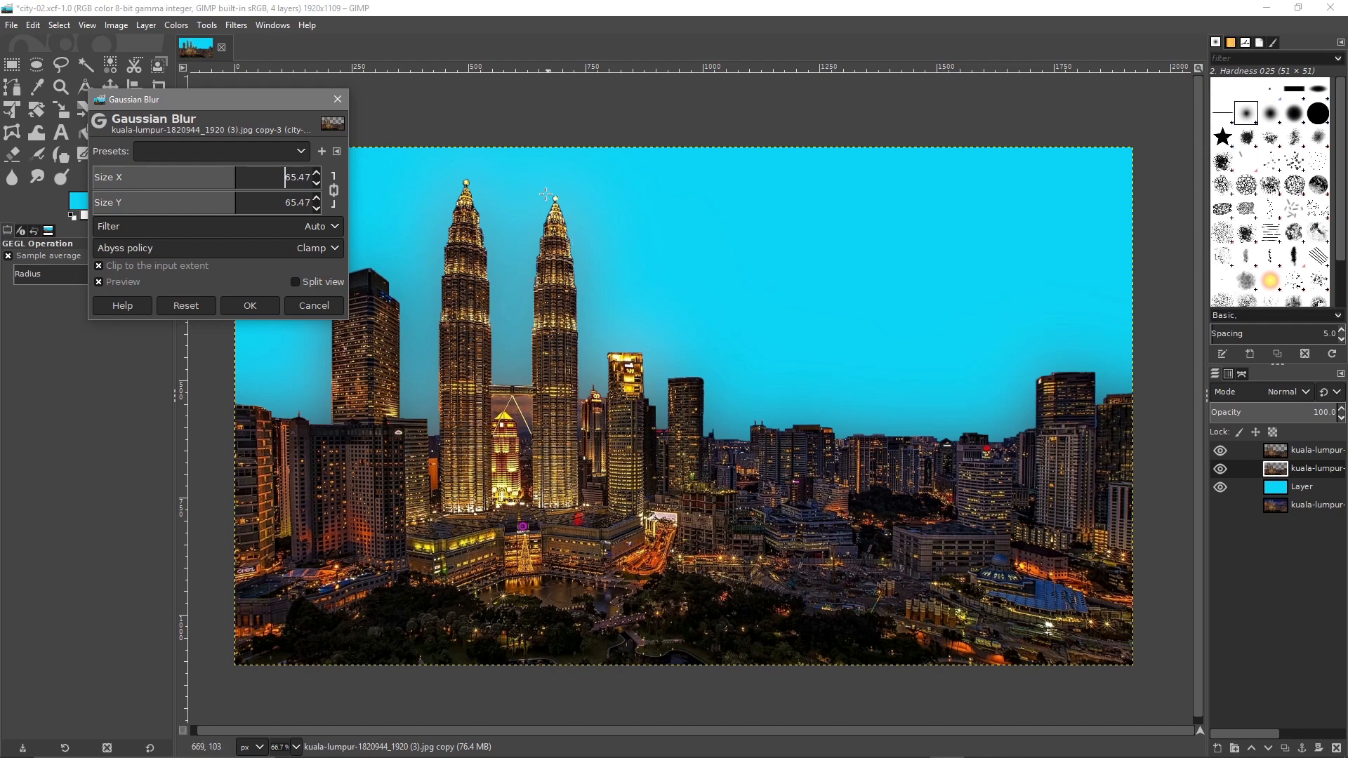
pyautogui.click(250, 306)
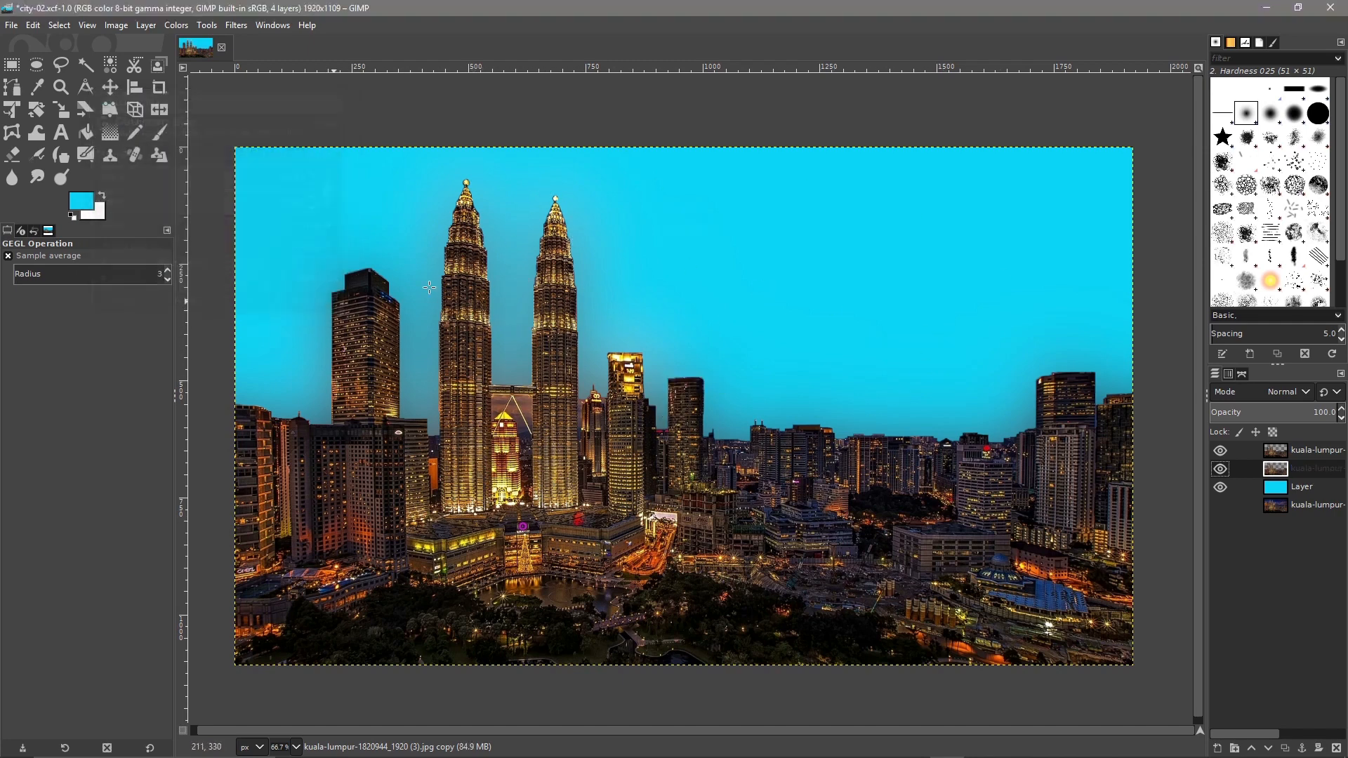
# Start a Gaussian Blur on the top city cutout layer with both sizes set to 1.00.
pyautogui.click(1303, 458)
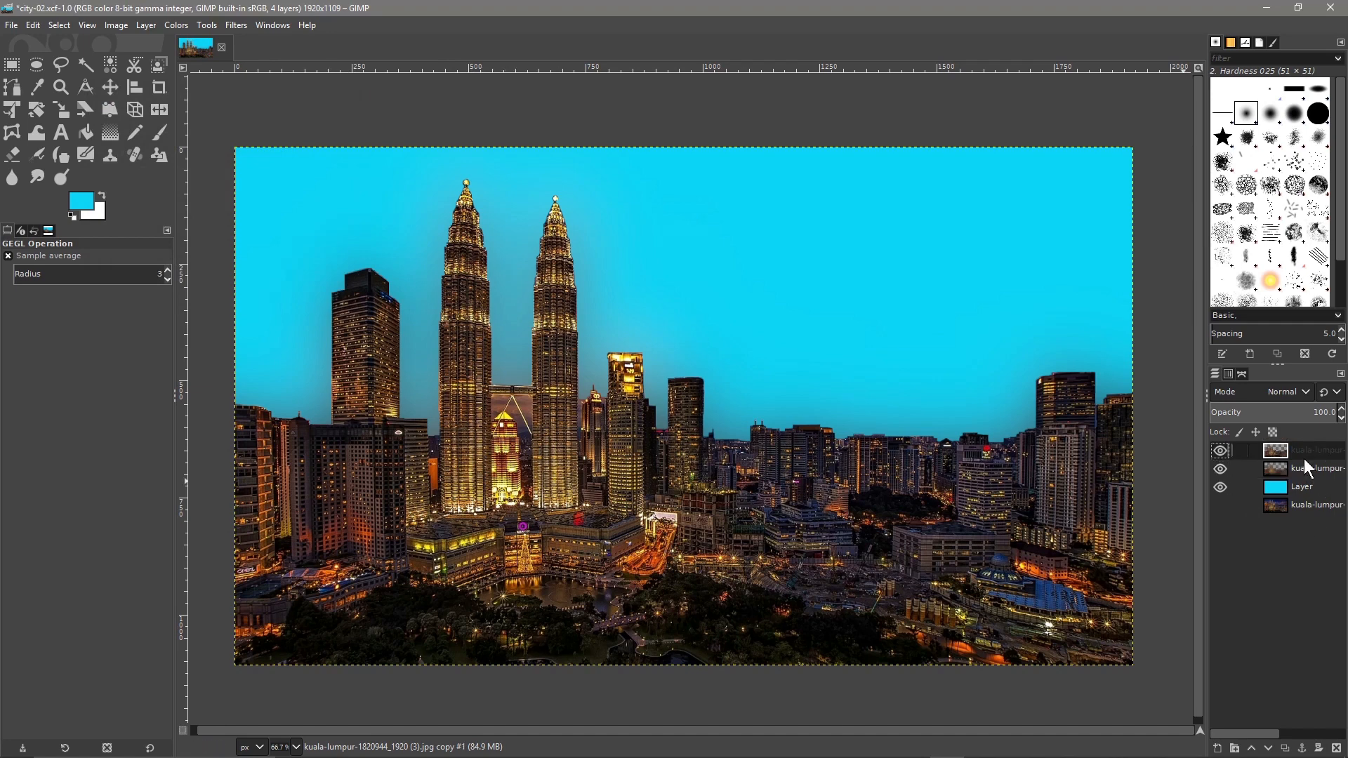
pyautogui.click(236, 26)
pyautogui.moveTo(290, 120)
pyautogui.click(441, 119)
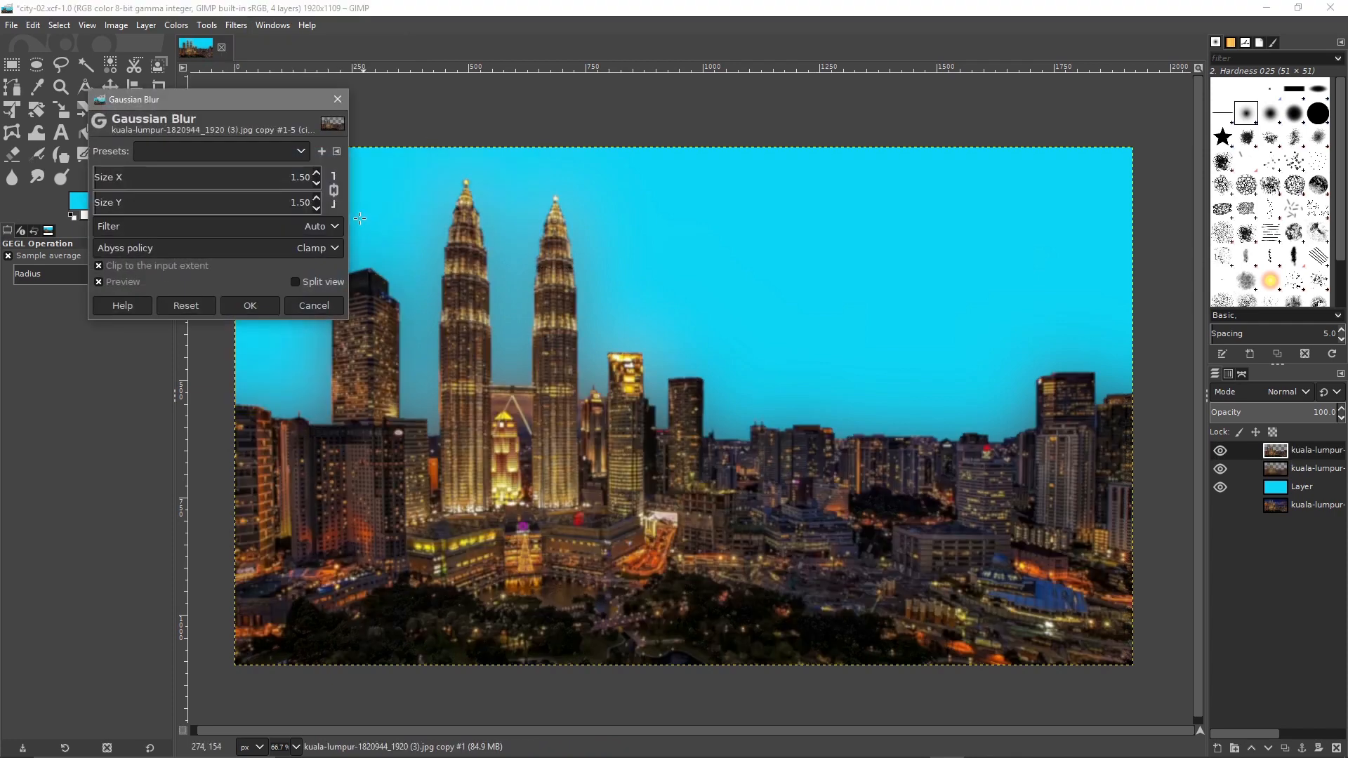
pyautogui.click(316, 208)
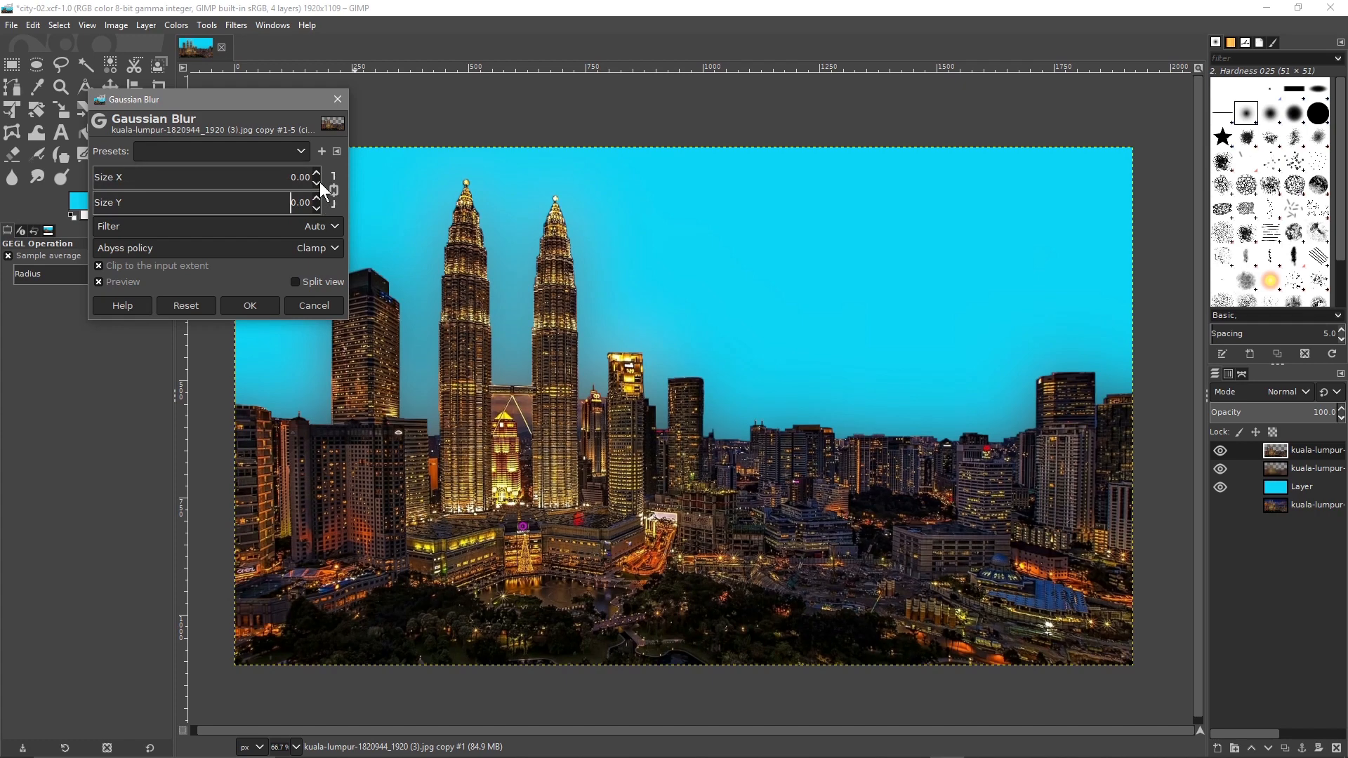
pyautogui.click(316, 171)
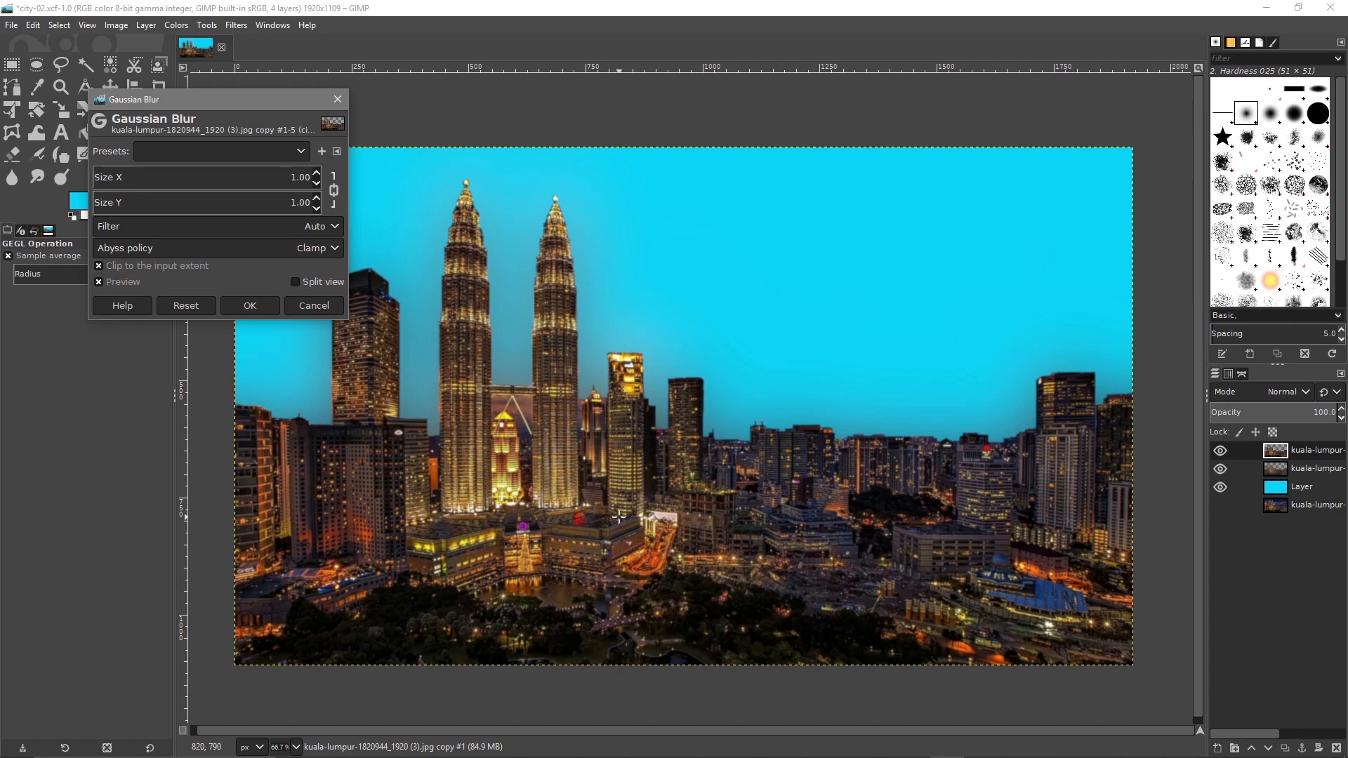
# Set the Gaussian Blur size to 0.5 in both X and Y.
pyautogui.click(288, 180)
pyautogui.moveTo(290, 181)
pyautogui.mouseDown()
pyautogui.moveTo(323, 182)
pyautogui.moveTo(276, 180)
pyautogui.mouseUp()
pyautogui.doubleClick(300, 177)
pyautogui.write('0')
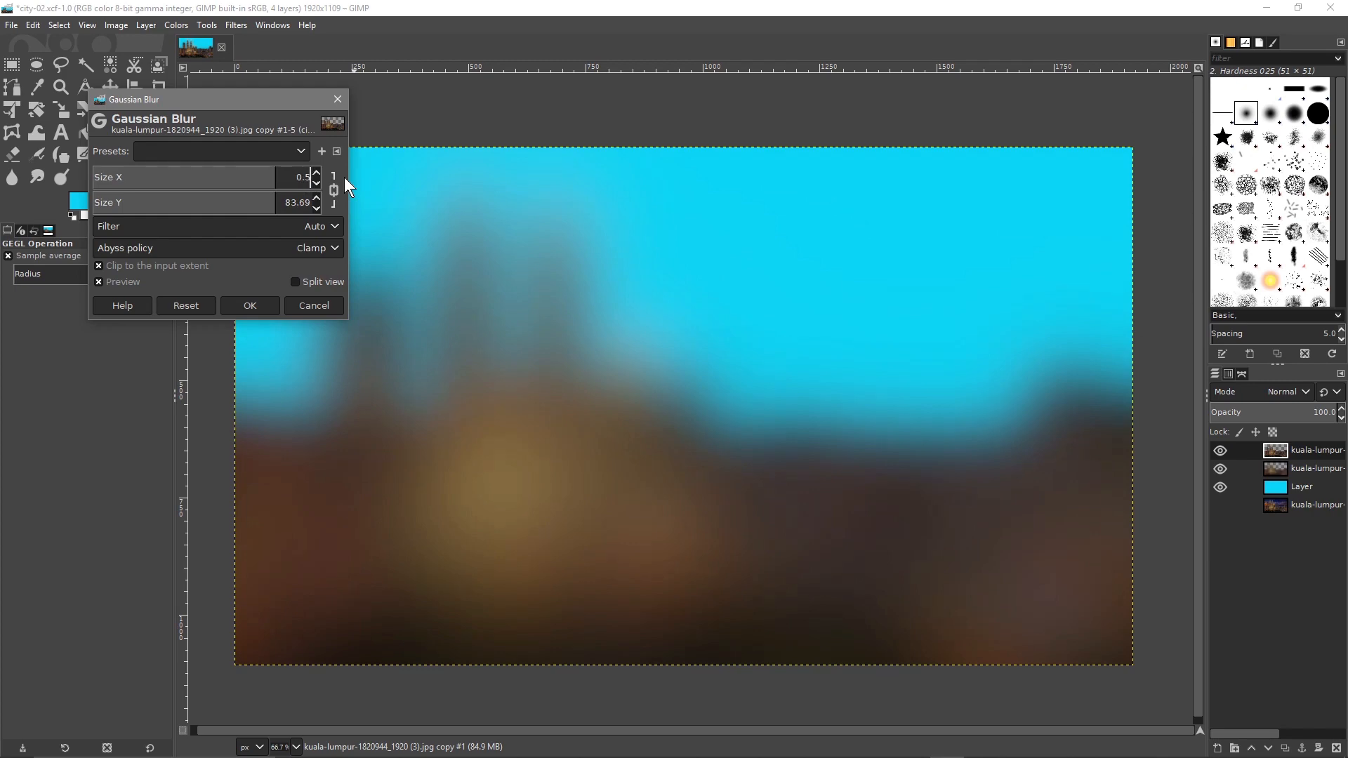
pyautogui.write('.5')
pyautogui.press('Return')
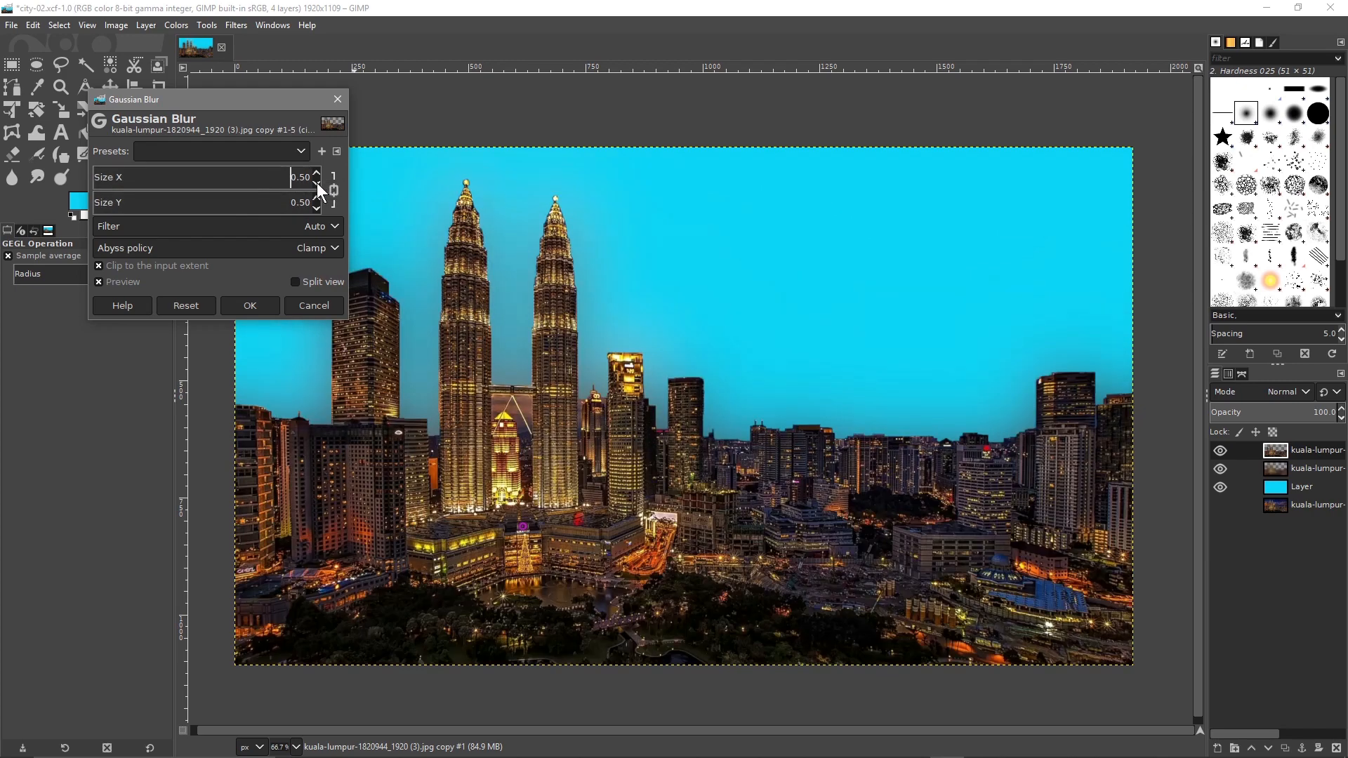
pyautogui.click(295, 281)
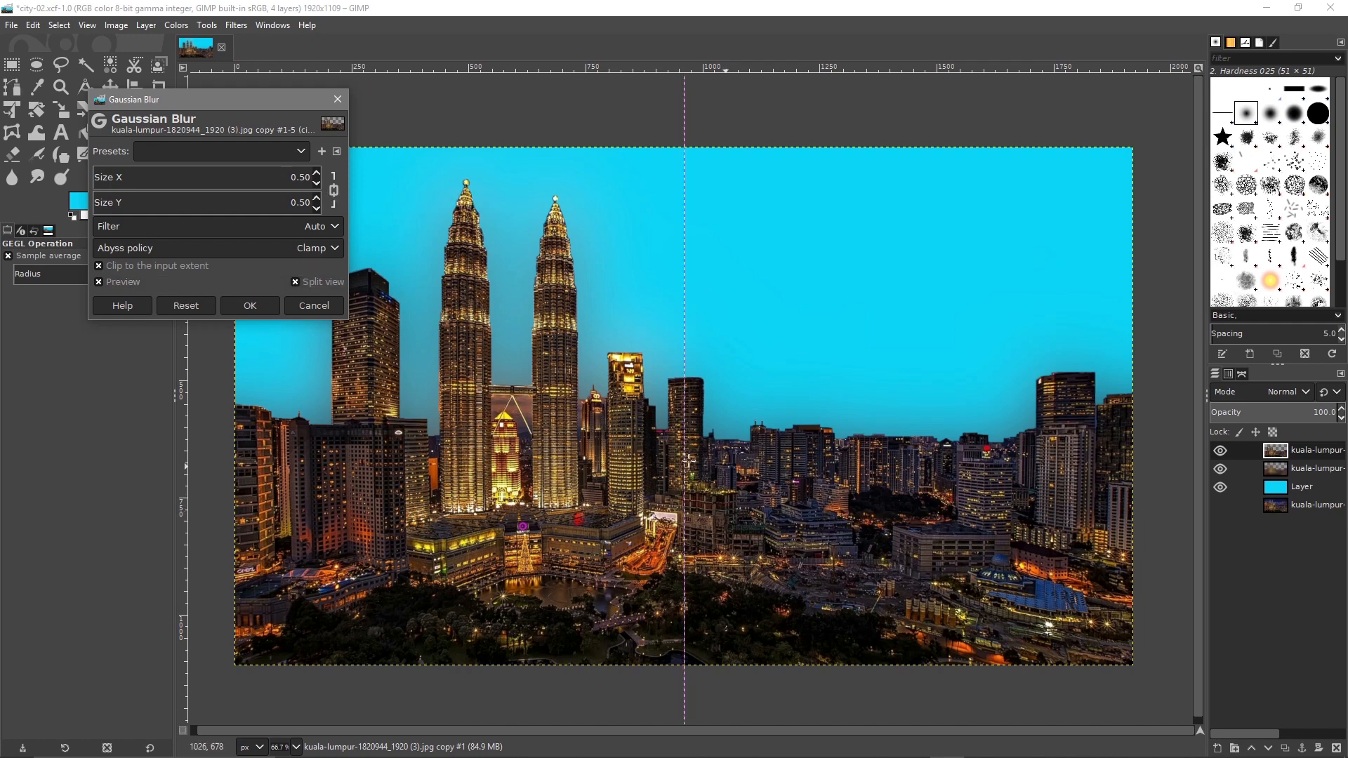
pyautogui.click(317, 173)
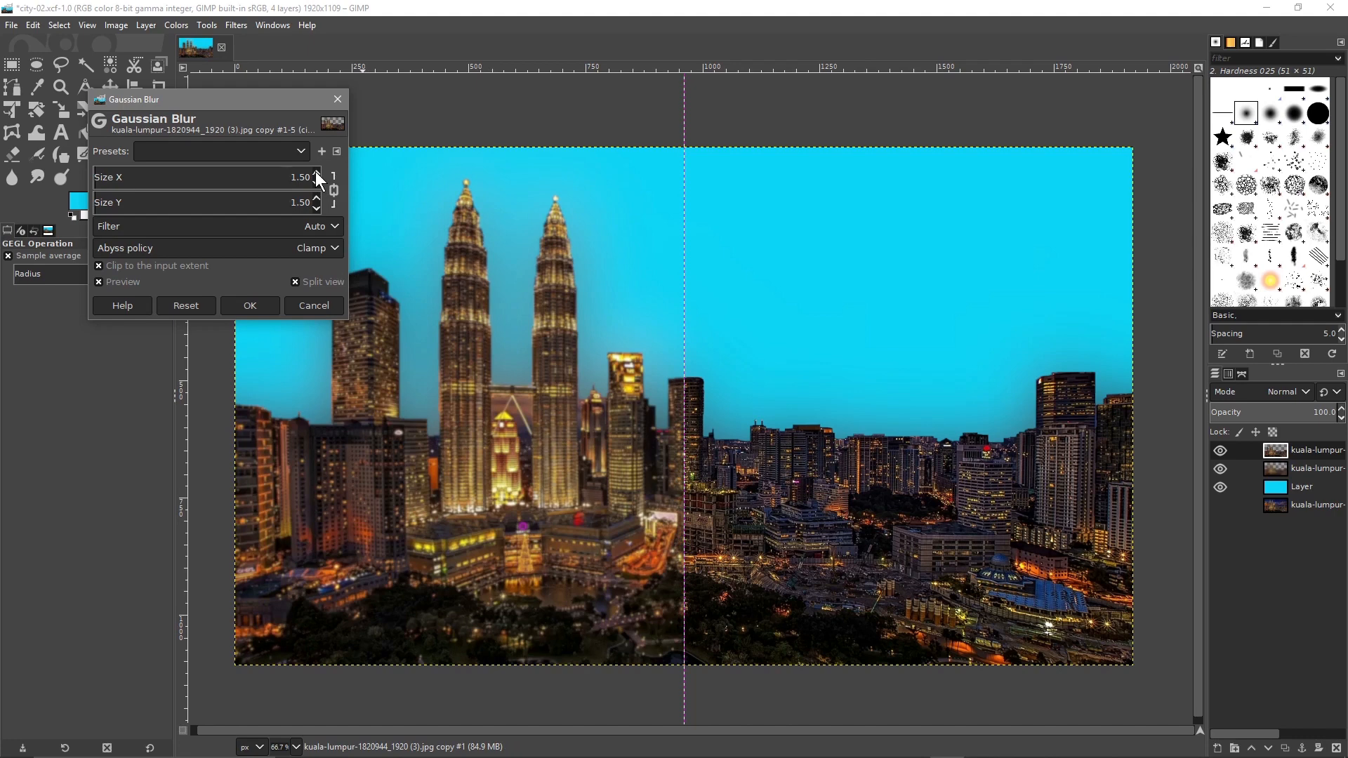
pyautogui.click(314, 210)
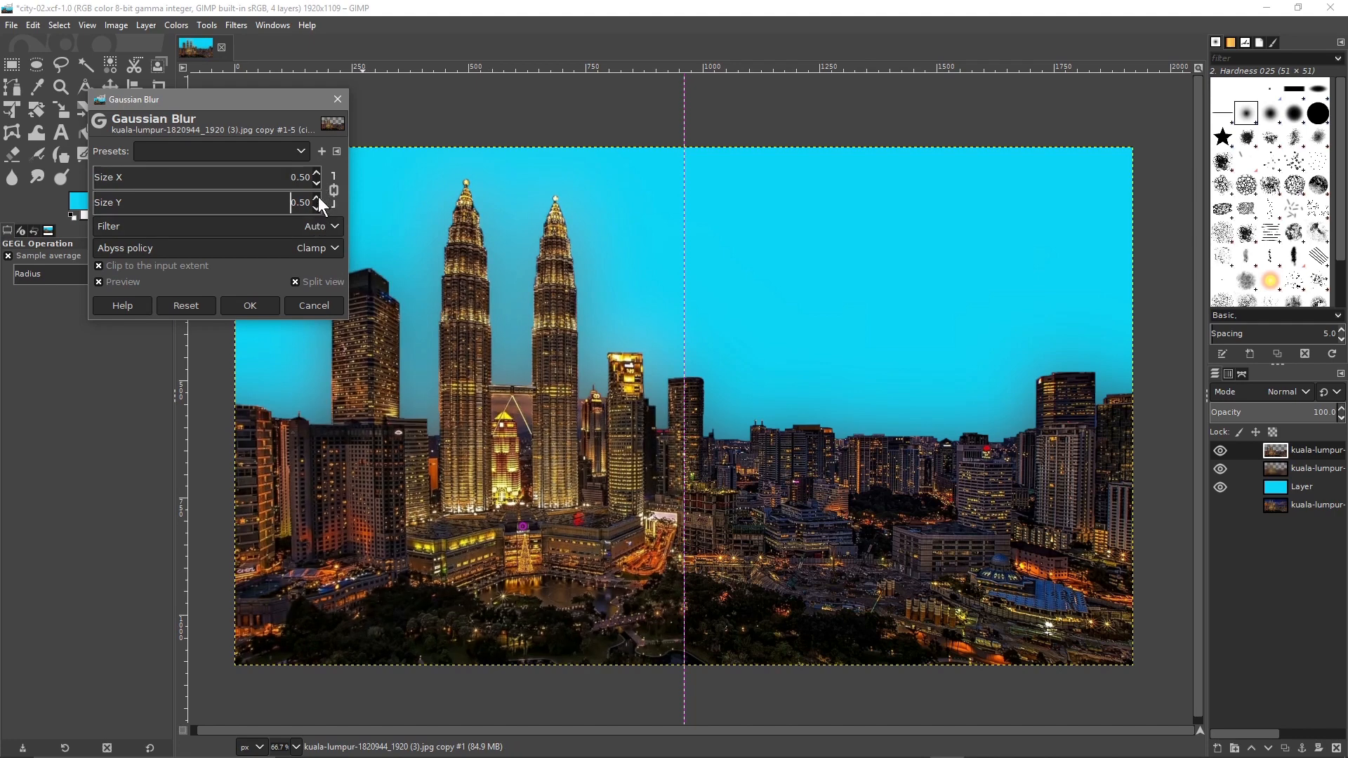
pyautogui.moveTo(297, 179); pyautogui.dragTo(328, 180)
pyautogui.write('1')
pyautogui.press('Return')
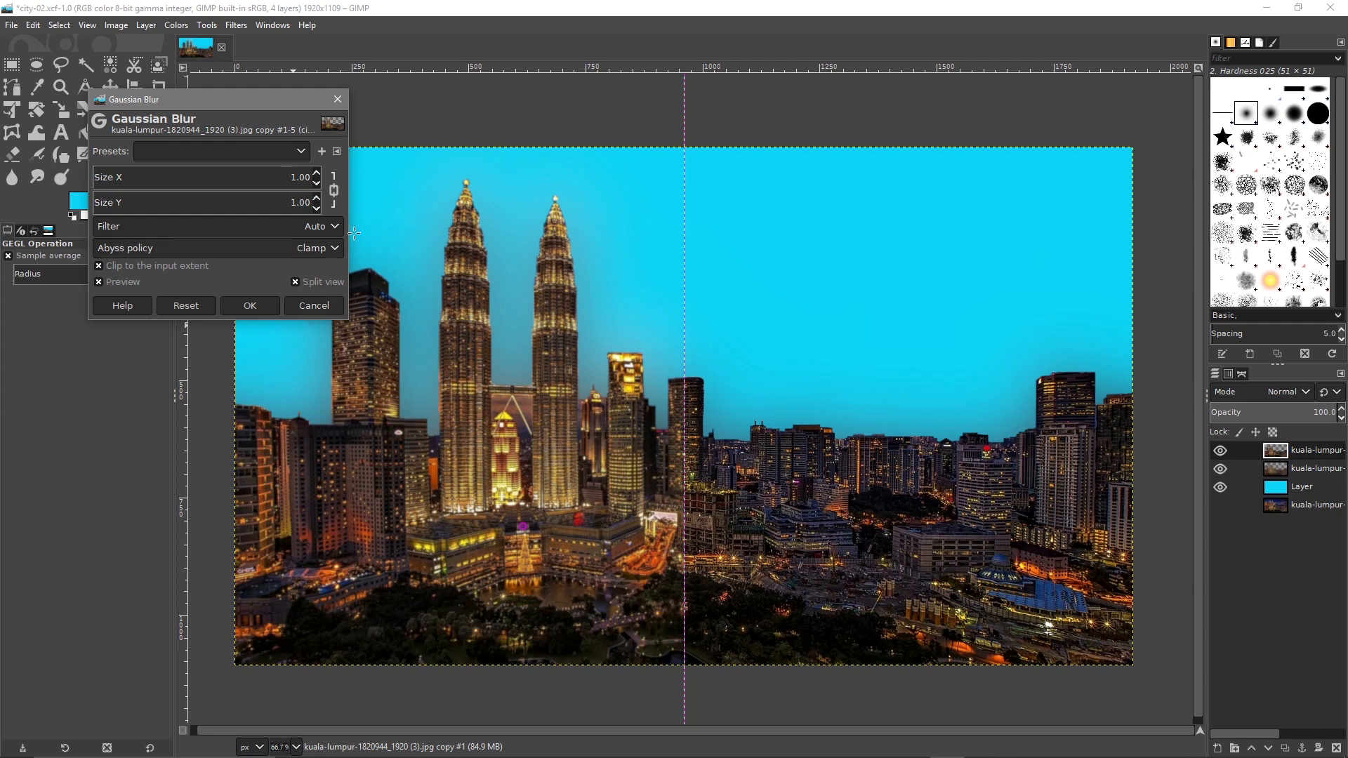
pyautogui.click(321, 309)
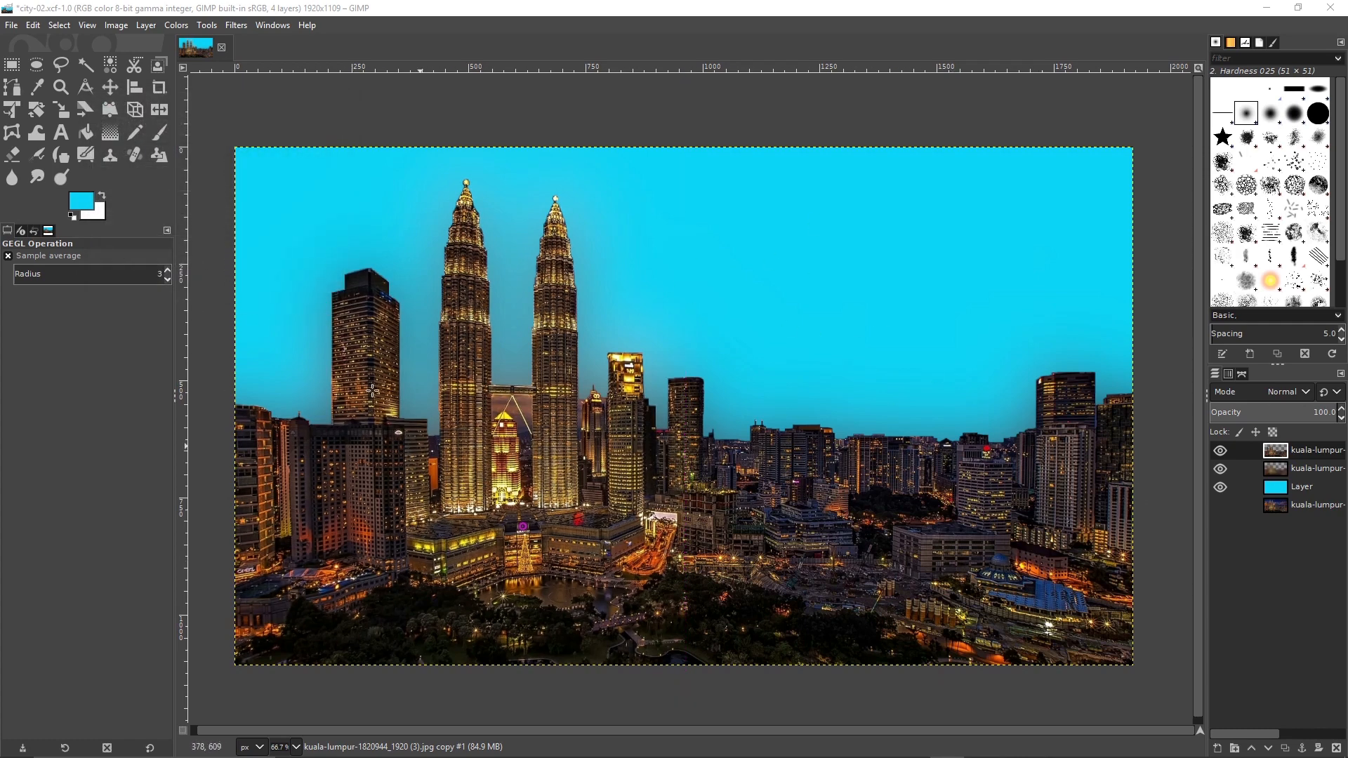
# Duplicate the top city cutout layer and move the copy to the bottom of the layer stack.
pyautogui.rightClick(1295, 453)
pyautogui.click(1198, 152)
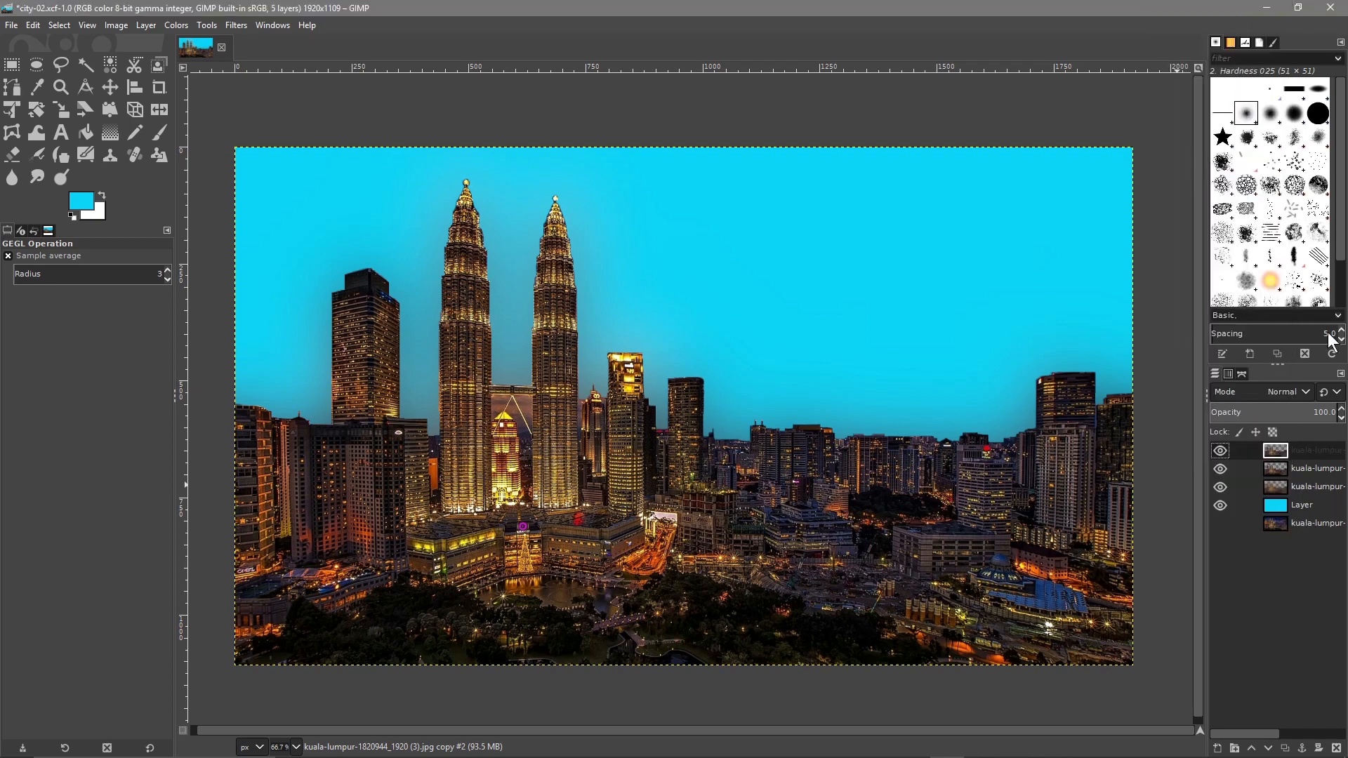
pyautogui.moveTo(1285, 456); pyautogui.dragTo(1295, 544)
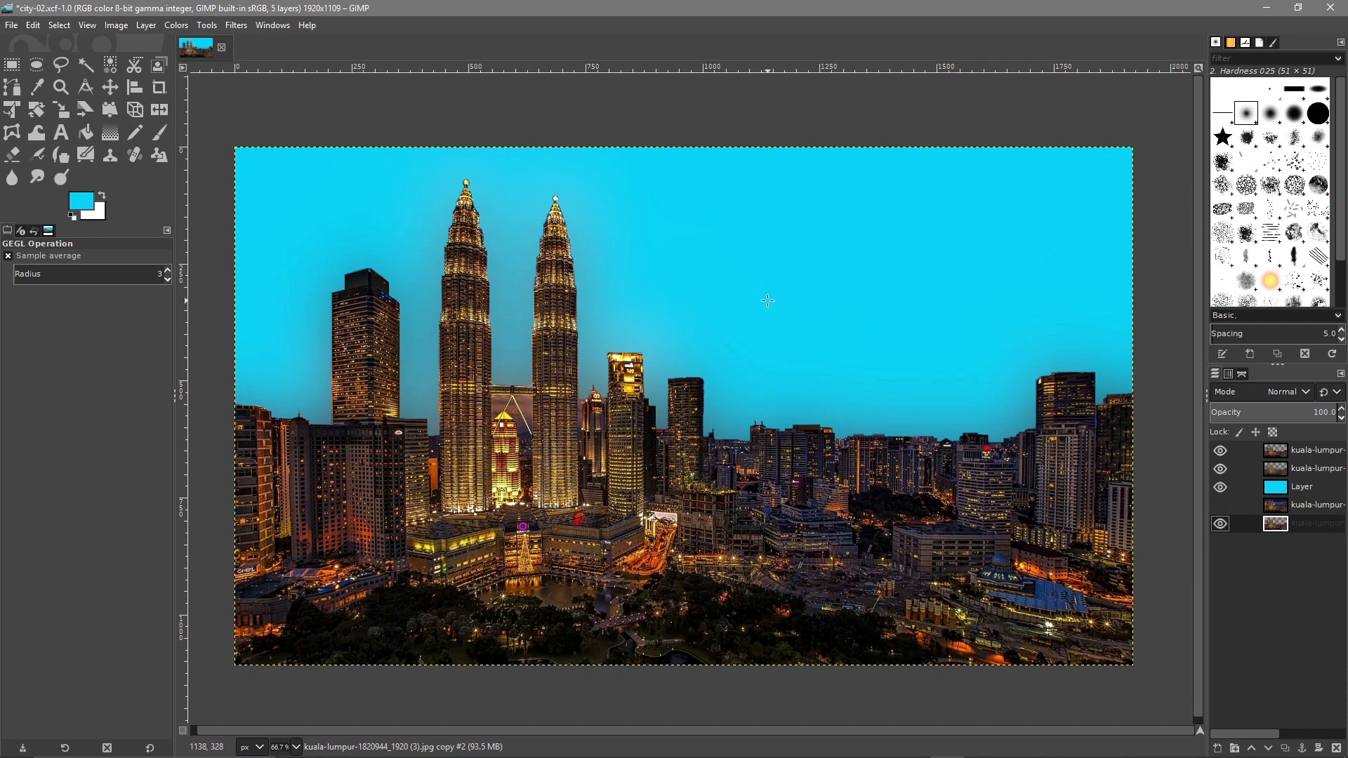
pyautogui.hotkey('alt', 'Tab')
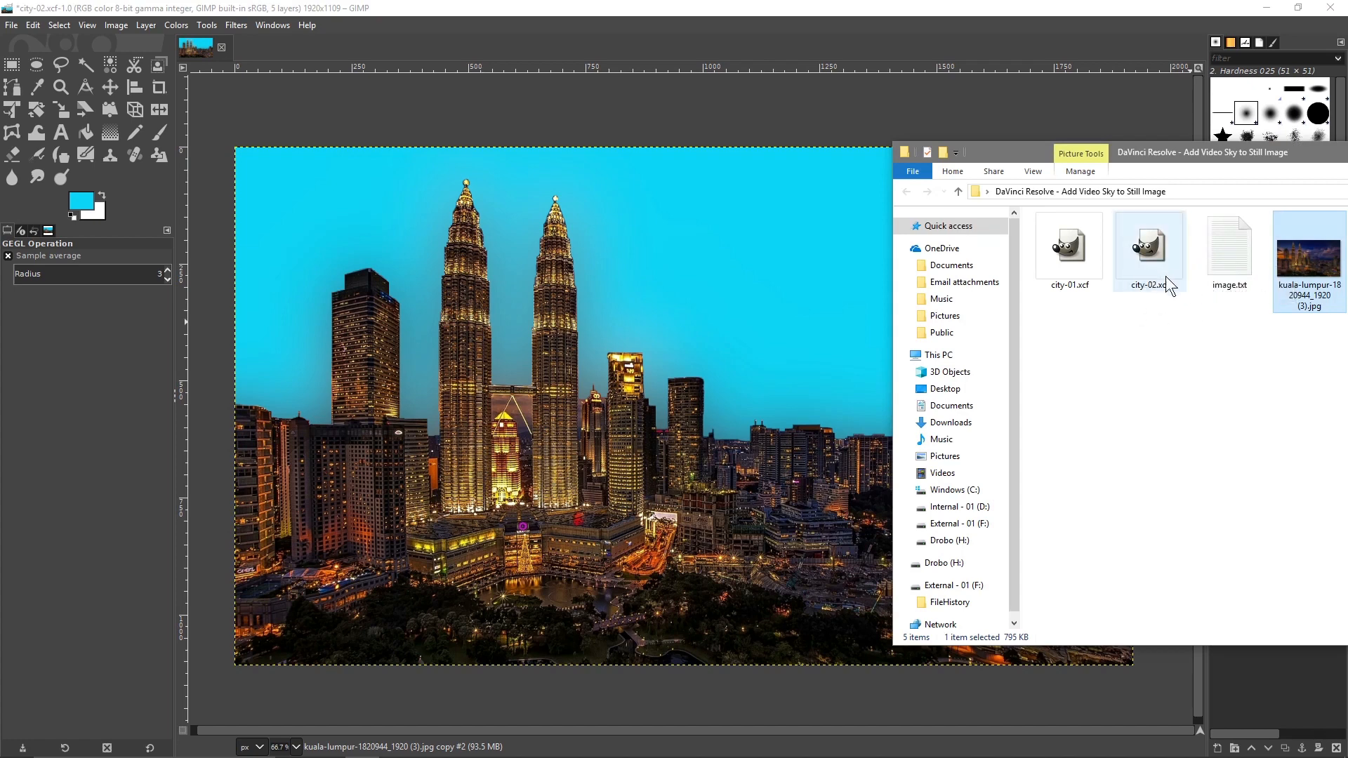
pyautogui.click(720, 8)
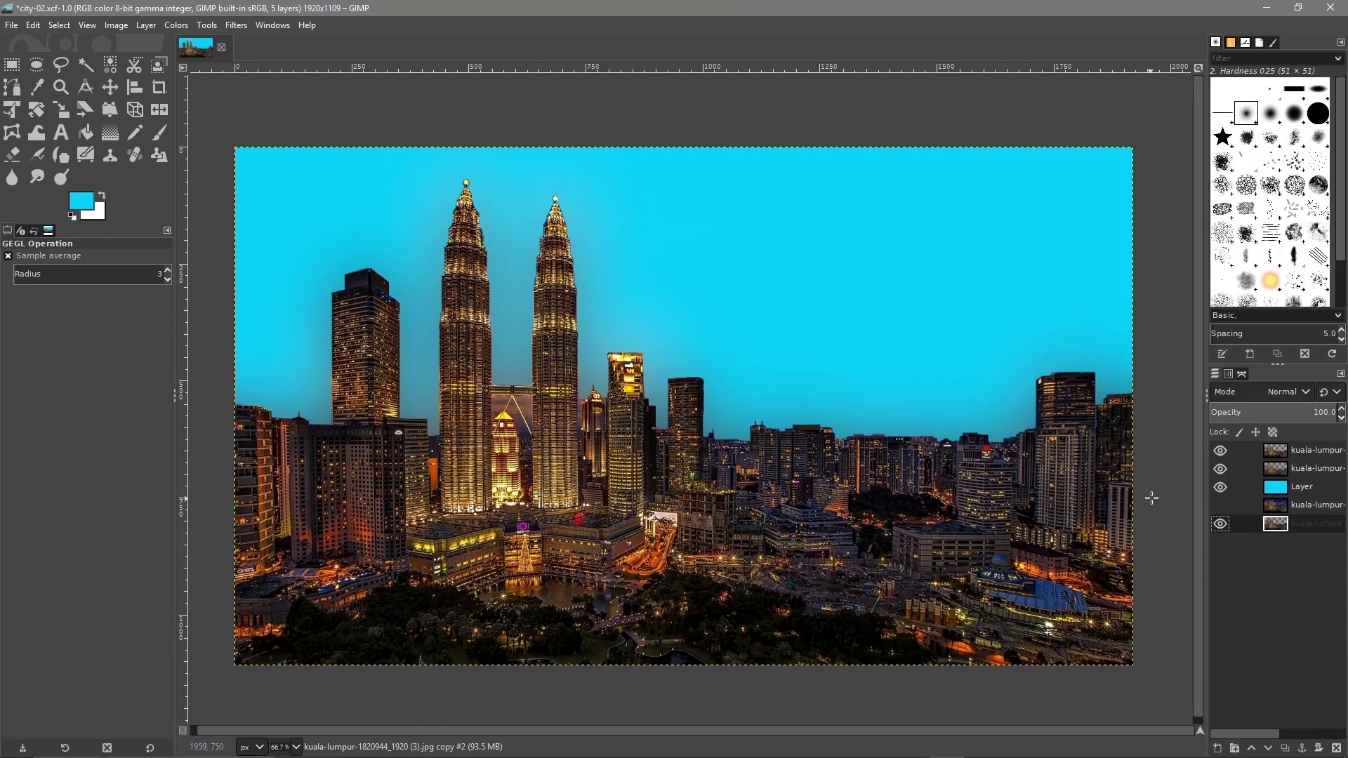
# Apply a light Gaussian Blur to the top city cutout layer.
pyautogui.click(1289, 455)
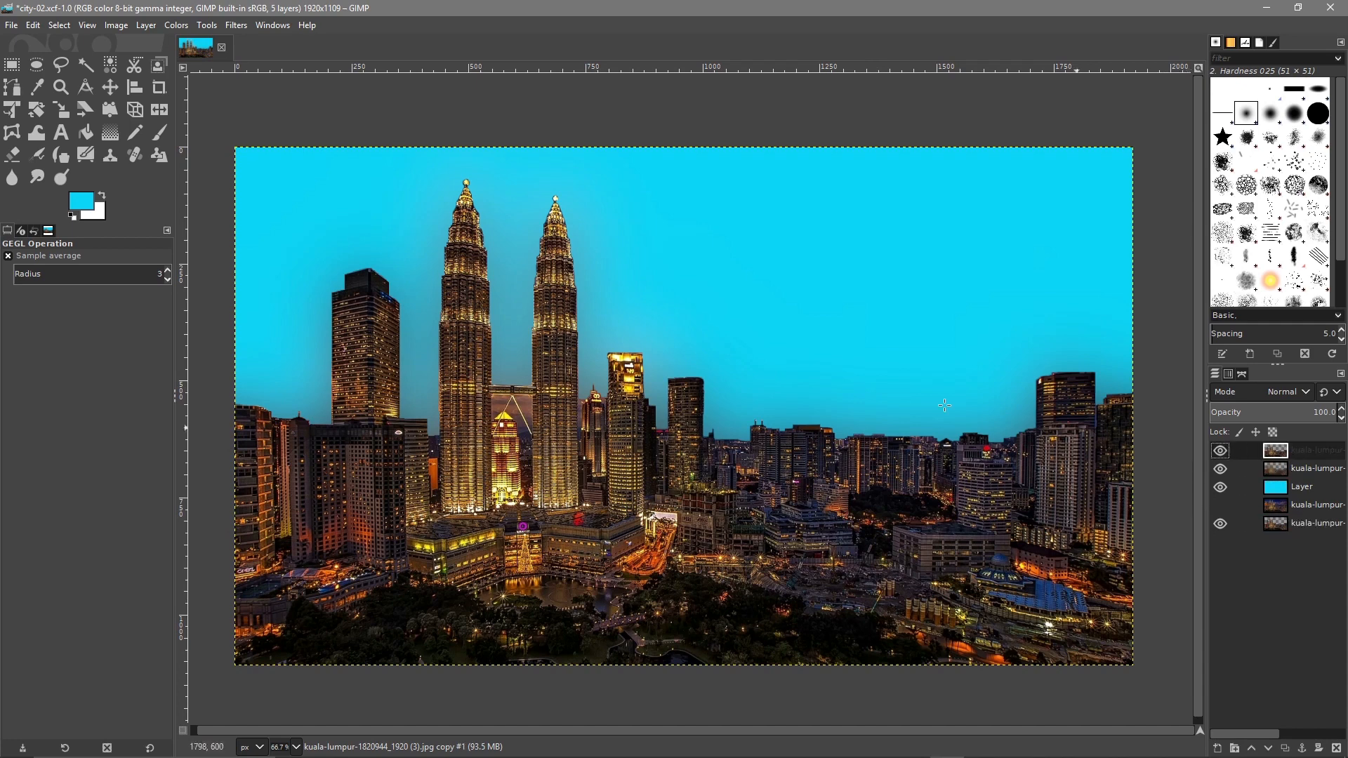
pyautogui.click(206, 26)
pyautogui.moveTo(308, 127)
pyautogui.click(444, 121)
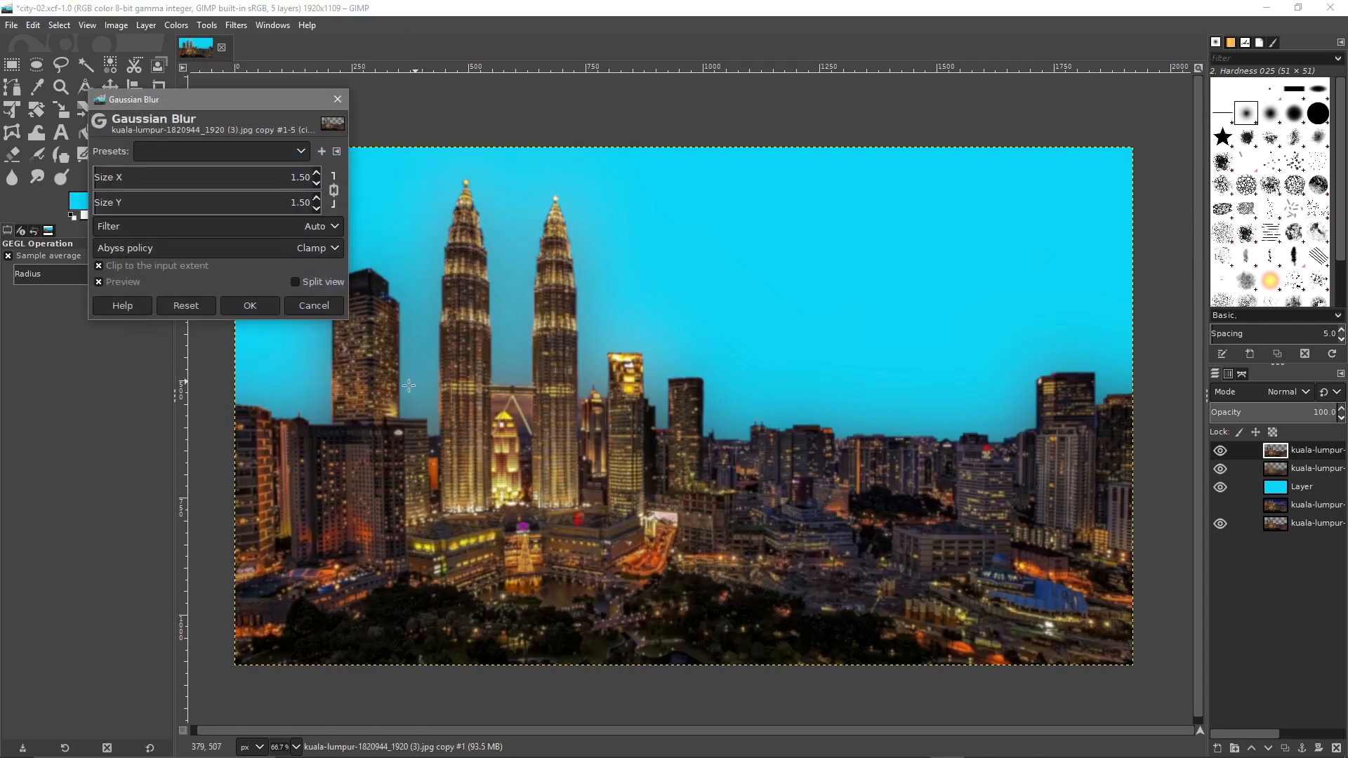
pyautogui.moveTo(295, 178); pyautogui.dragTo(324, 181)
pyautogui.click(297, 203)
pyautogui.click(264, 306)
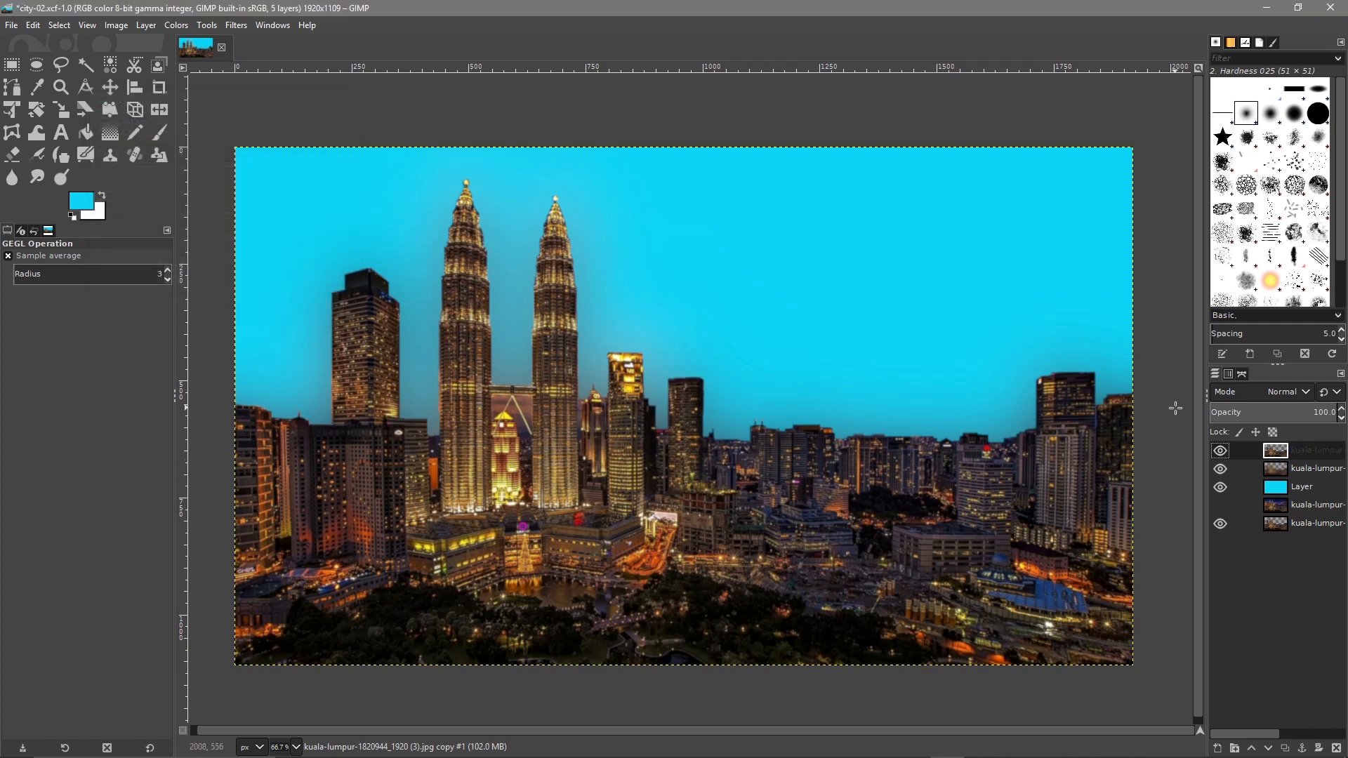
# Hide the blue background layer and the bottom city copy, and save the image under the new name city-03.xcf.
pyautogui.click(1220, 487)
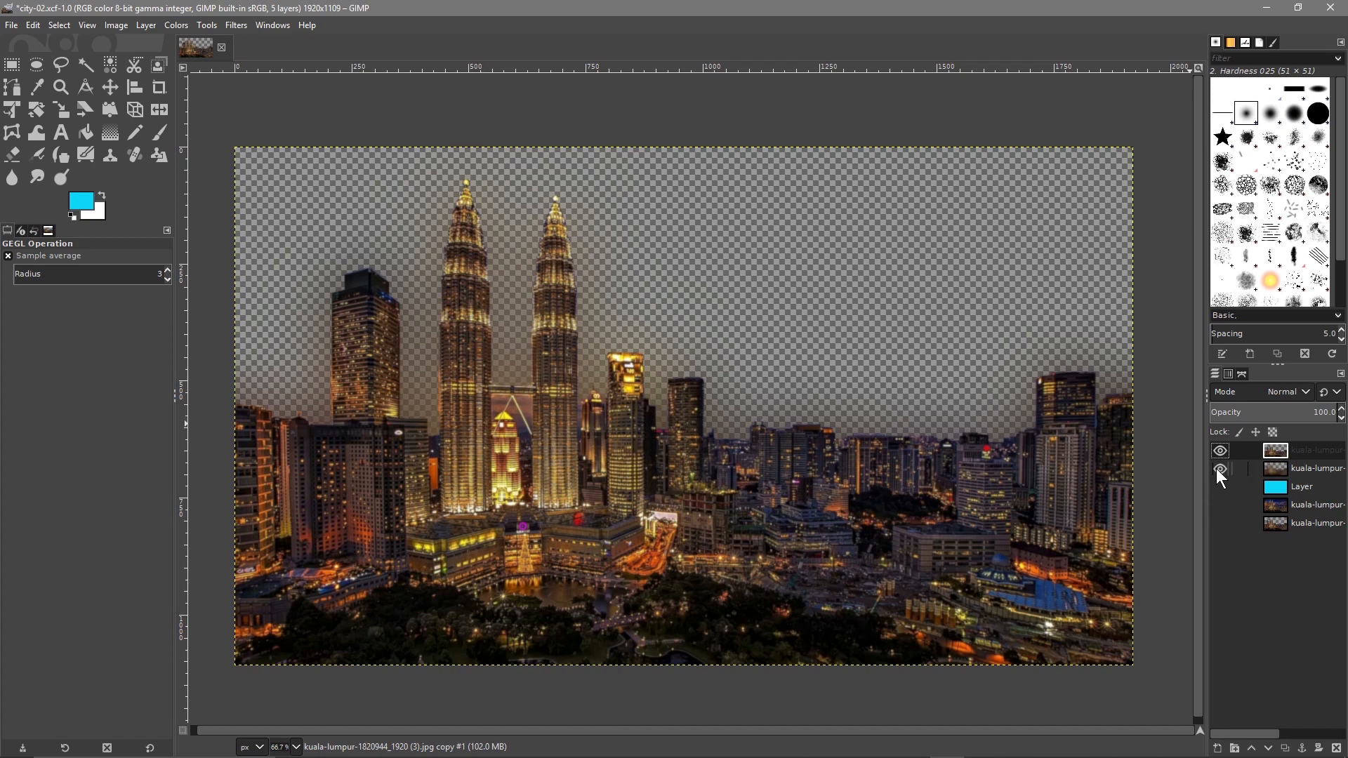
pyautogui.click(1289, 469)
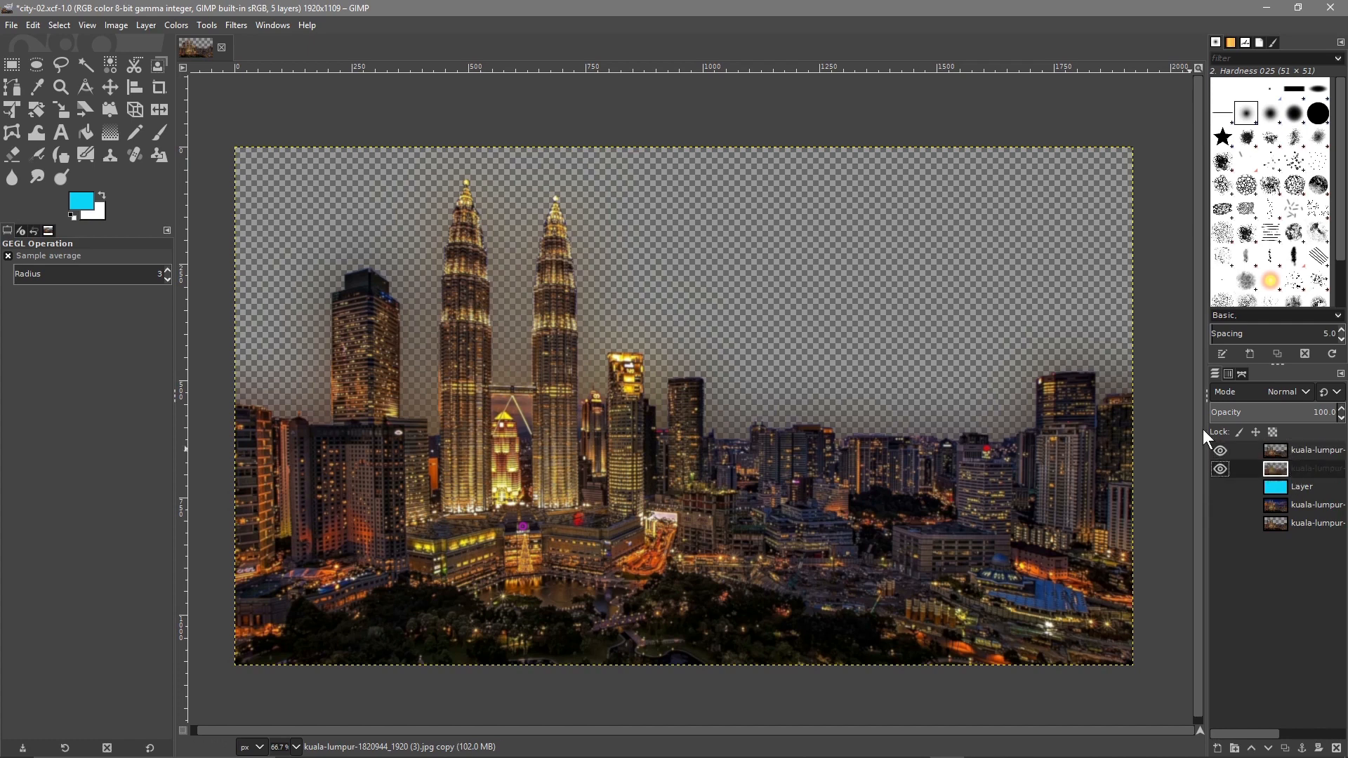
pyautogui.click(12, 25)
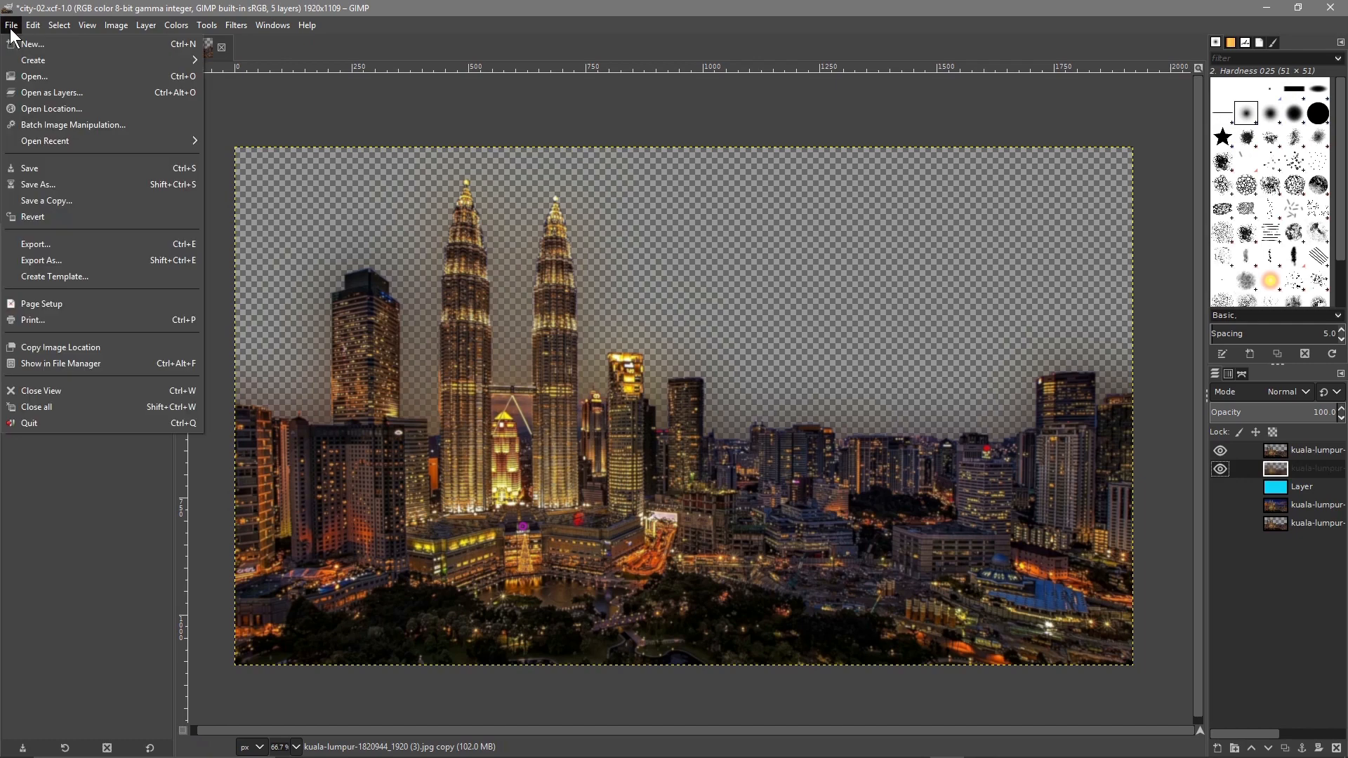
pyautogui.click(50, 177)
pyautogui.click(120, 35)
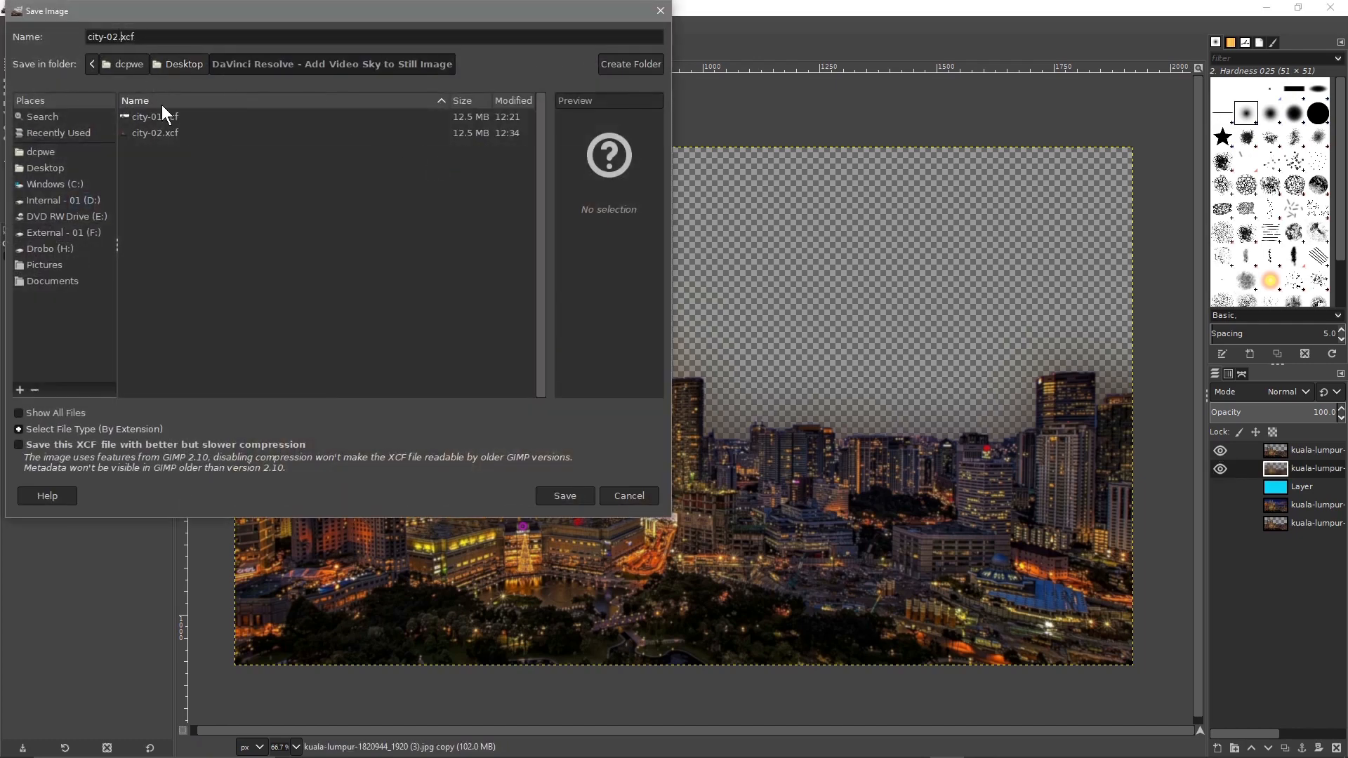
pyautogui.press('BackSpace')
pyautogui.write('3')
pyautogui.press('Return')
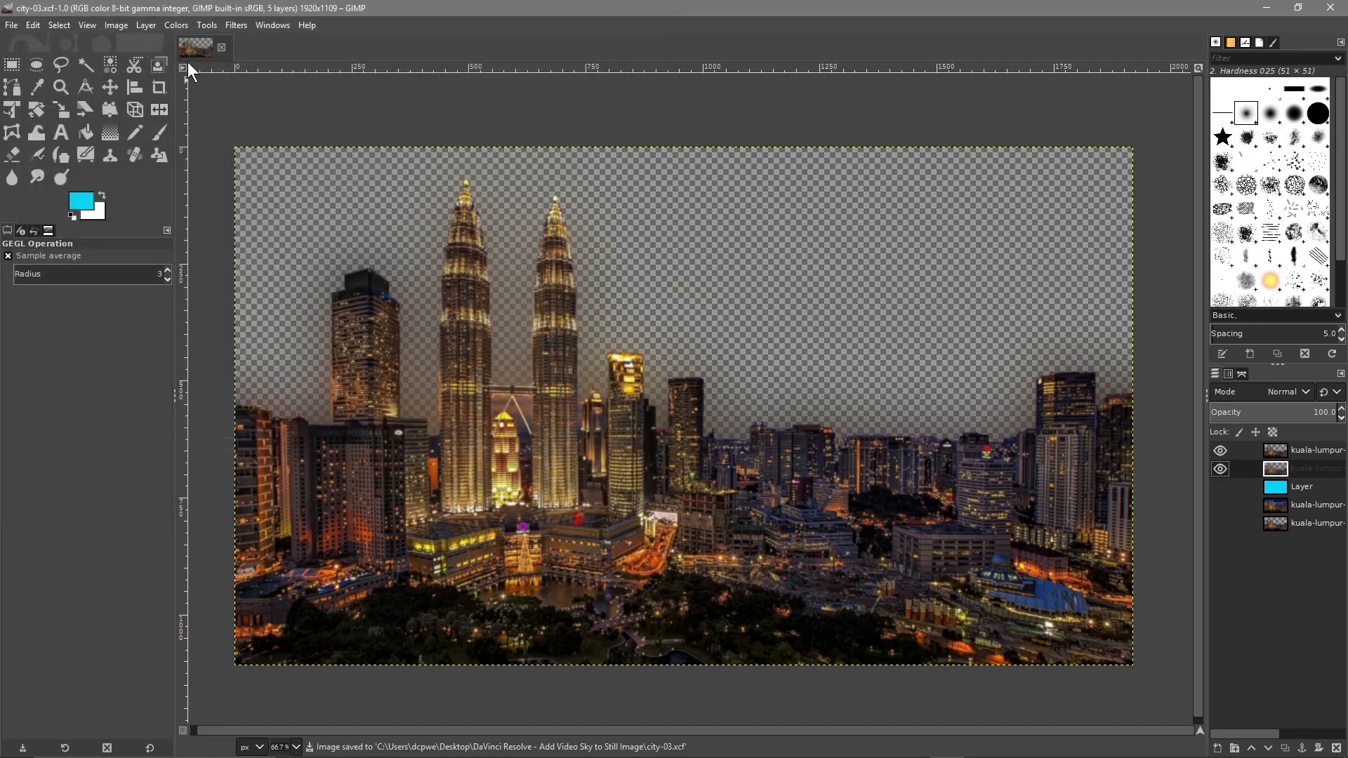
# Export the transparent skyline as the PNG image city-03.png without saving the background color.
pyautogui.click(14, 25)
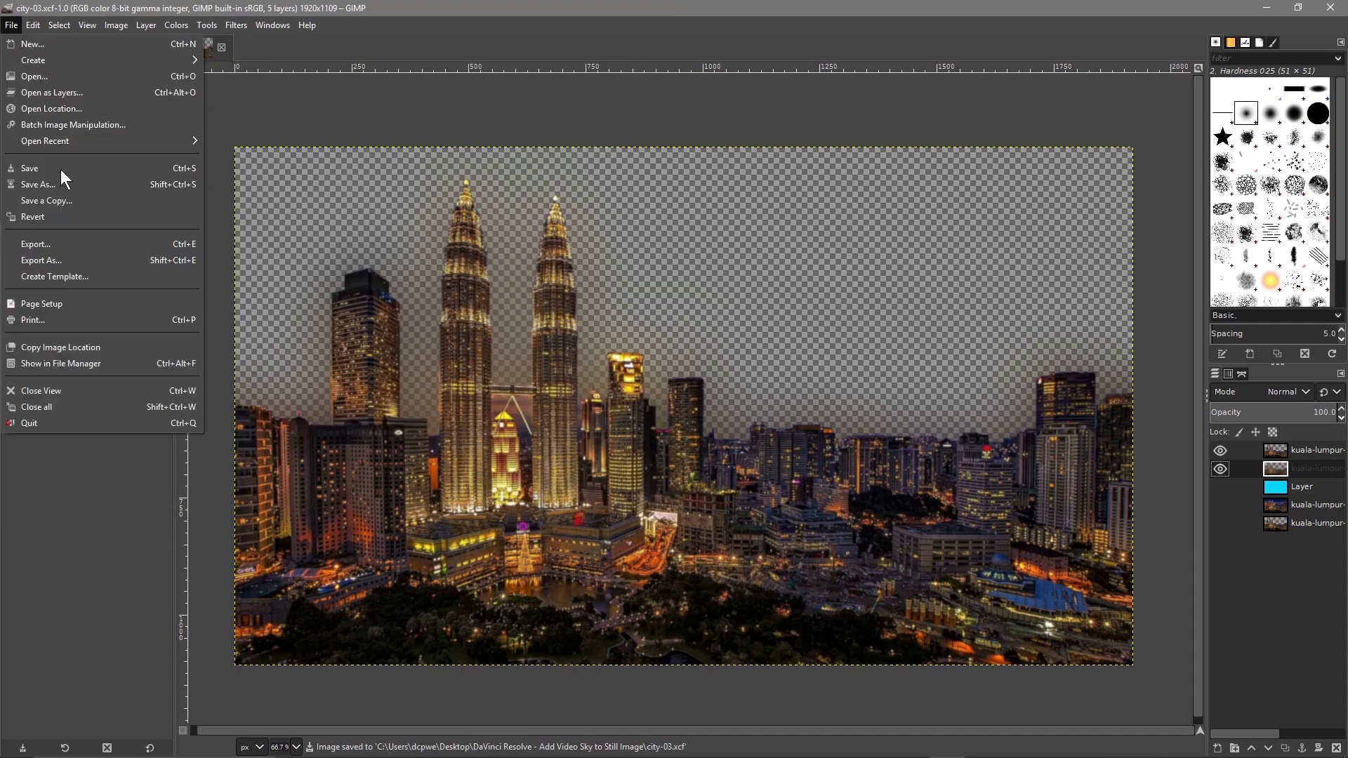
pyautogui.click(61, 259)
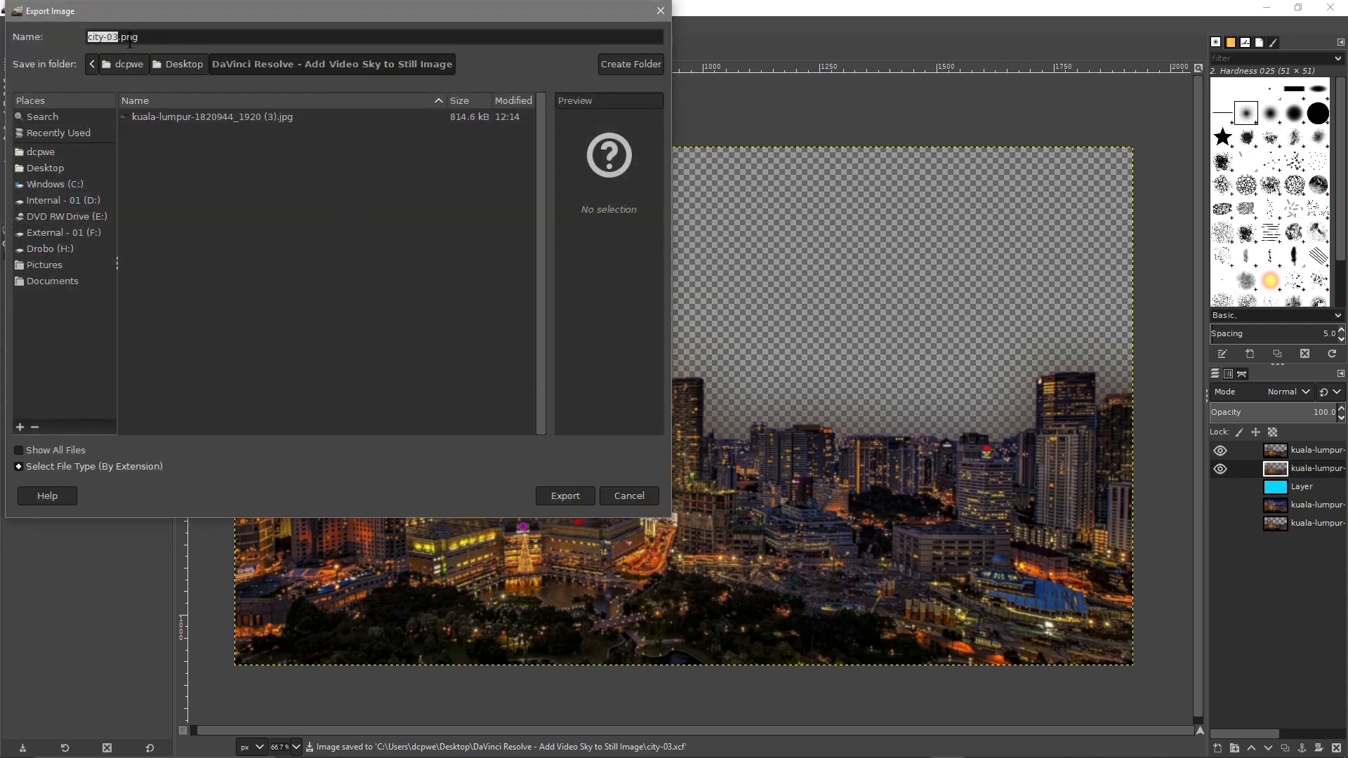
pyautogui.click(67, 466)
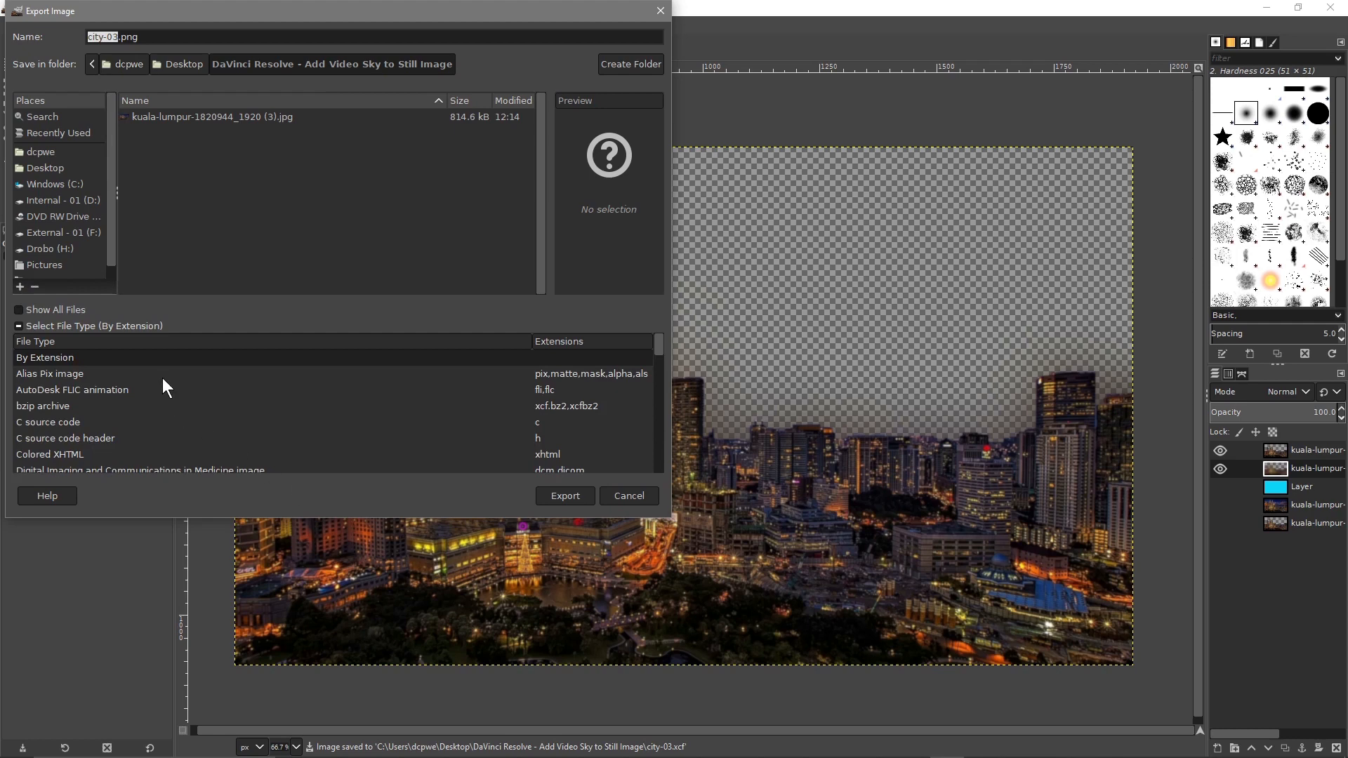
pyautogui.scroll(-10, 169, 397)
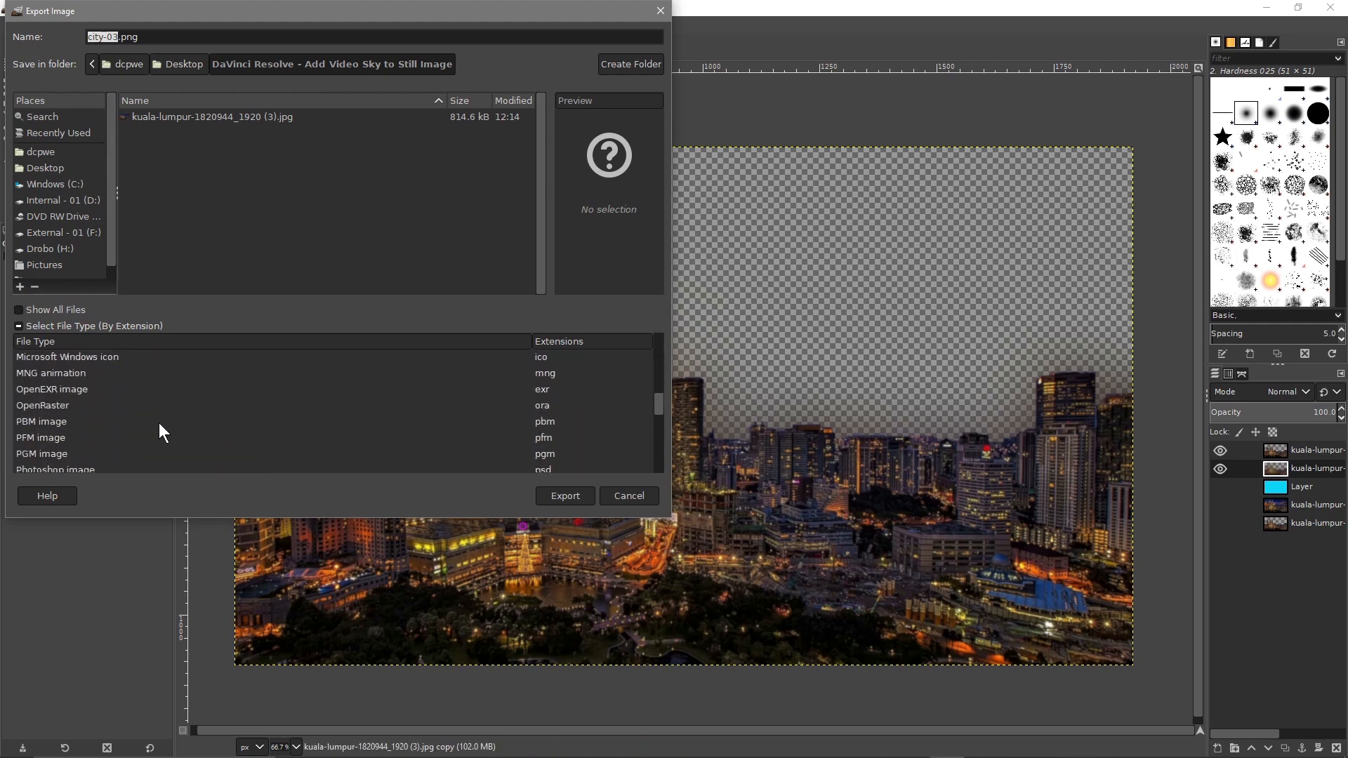
pyautogui.scroll(-2, 65, 437)
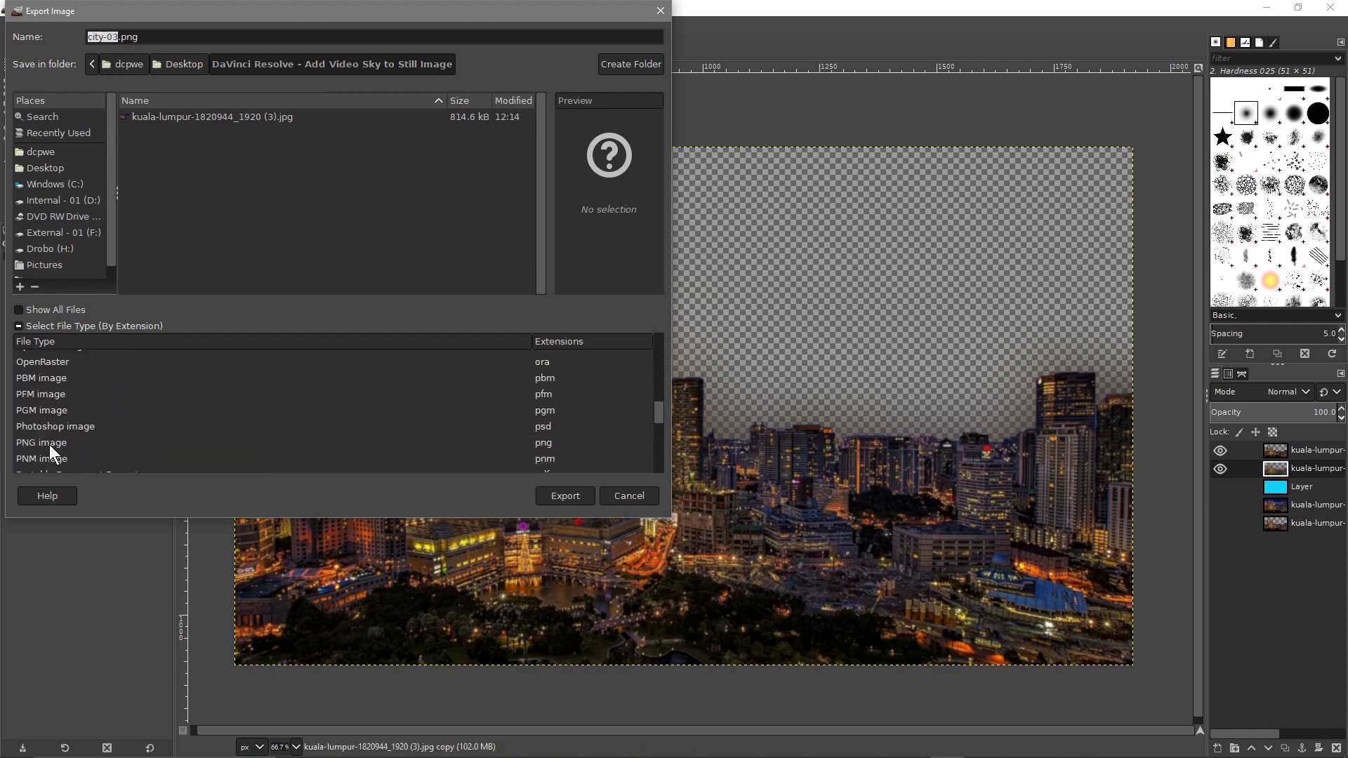
pyautogui.click(28, 444)
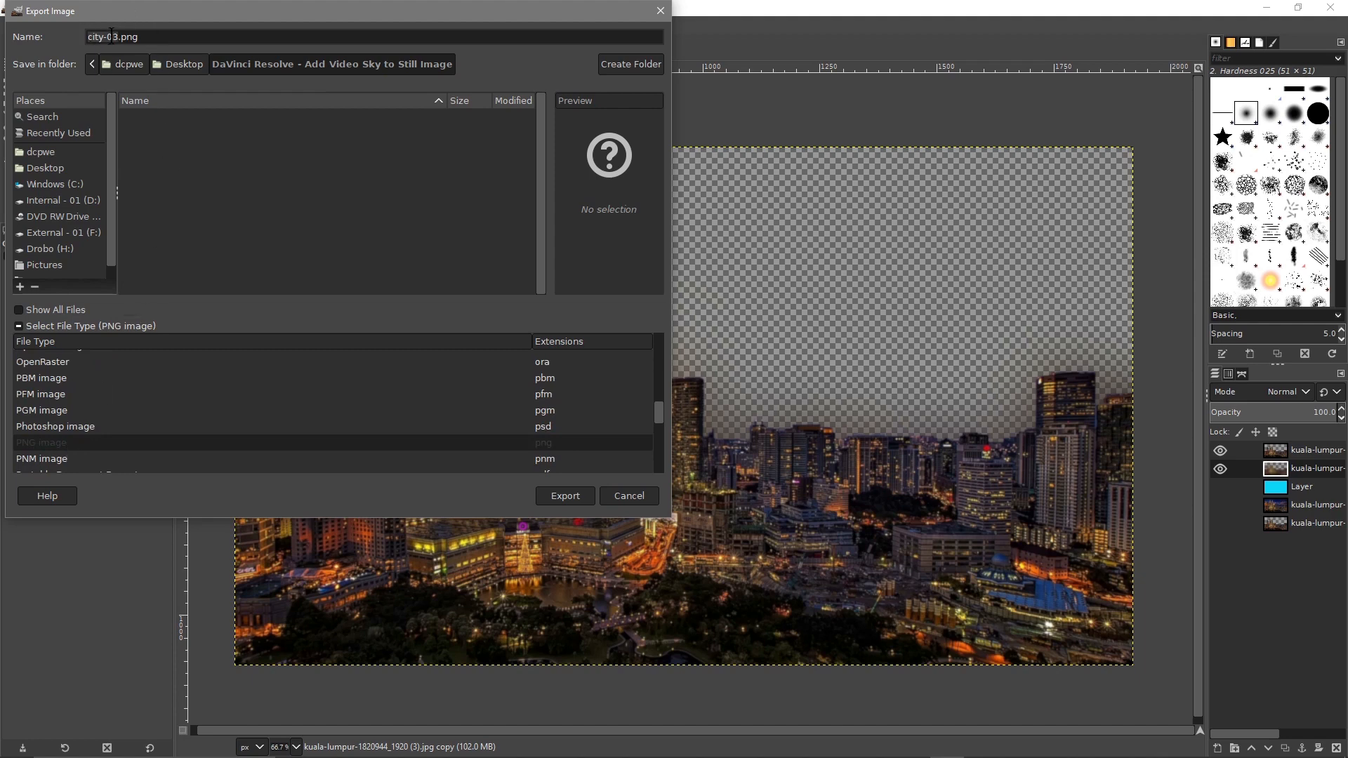
pyautogui.click(552, 496)
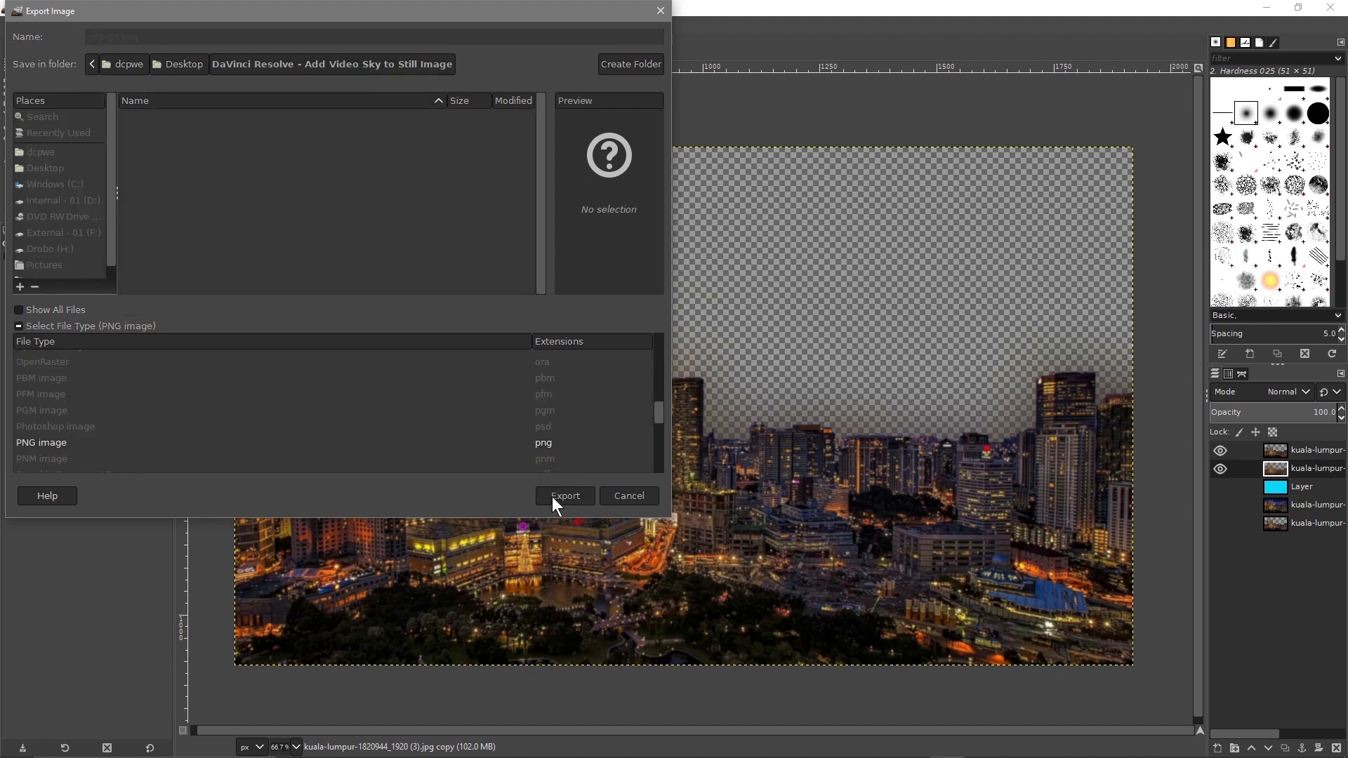
pyautogui.click(616, 301)
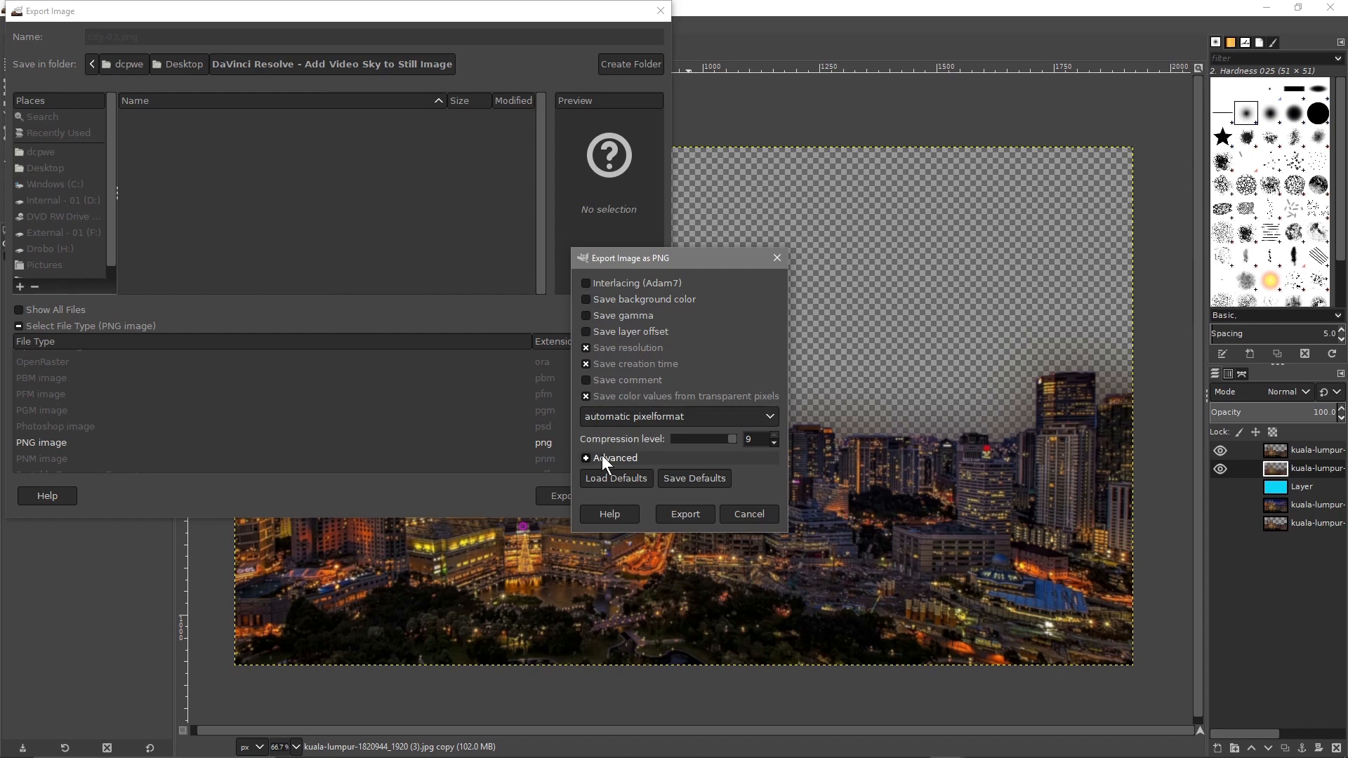
pyautogui.click(686, 518)
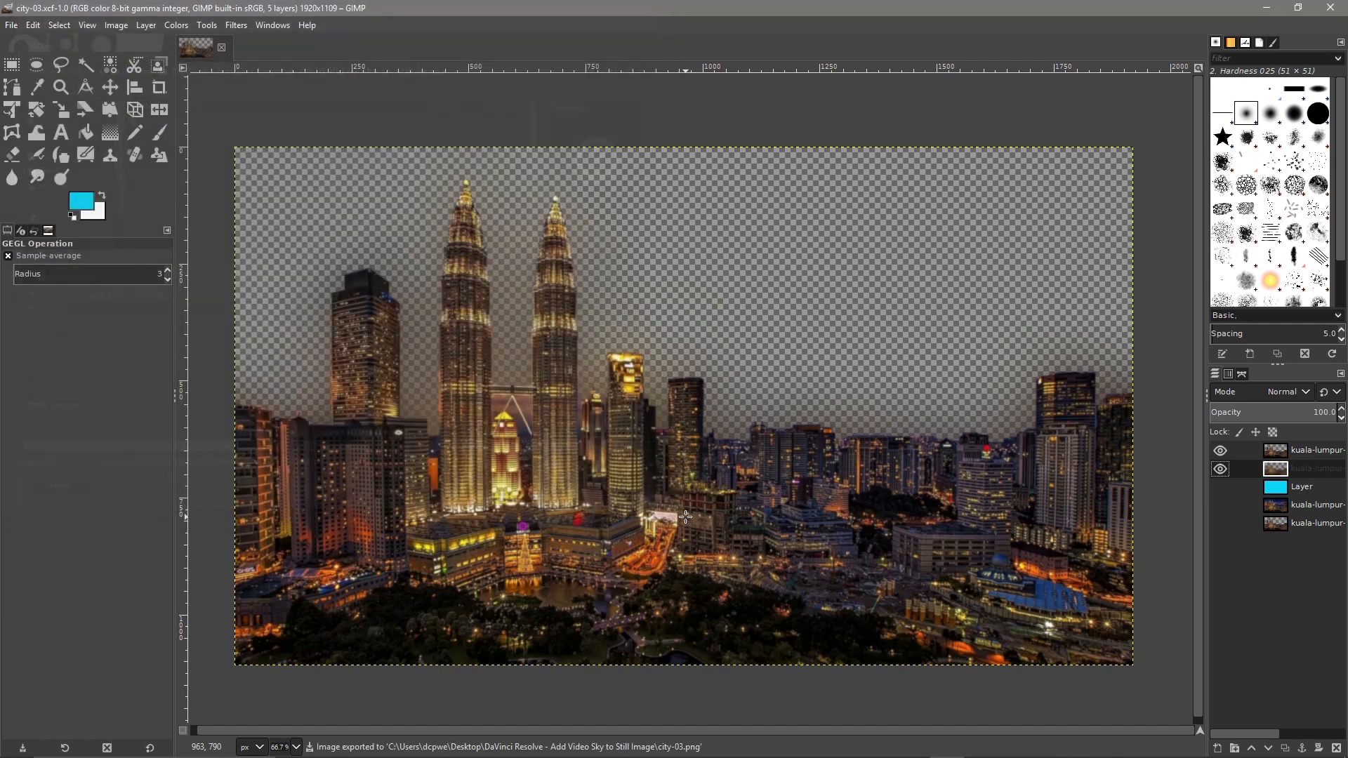
# Close GIMP and check the exported city-03.png from the project folder in the photo viewer.
pyautogui.click(1330, 4)
pyautogui.moveTo(1345, 161); pyautogui.dragTo(911, 169)
pyautogui.click(795, 372)
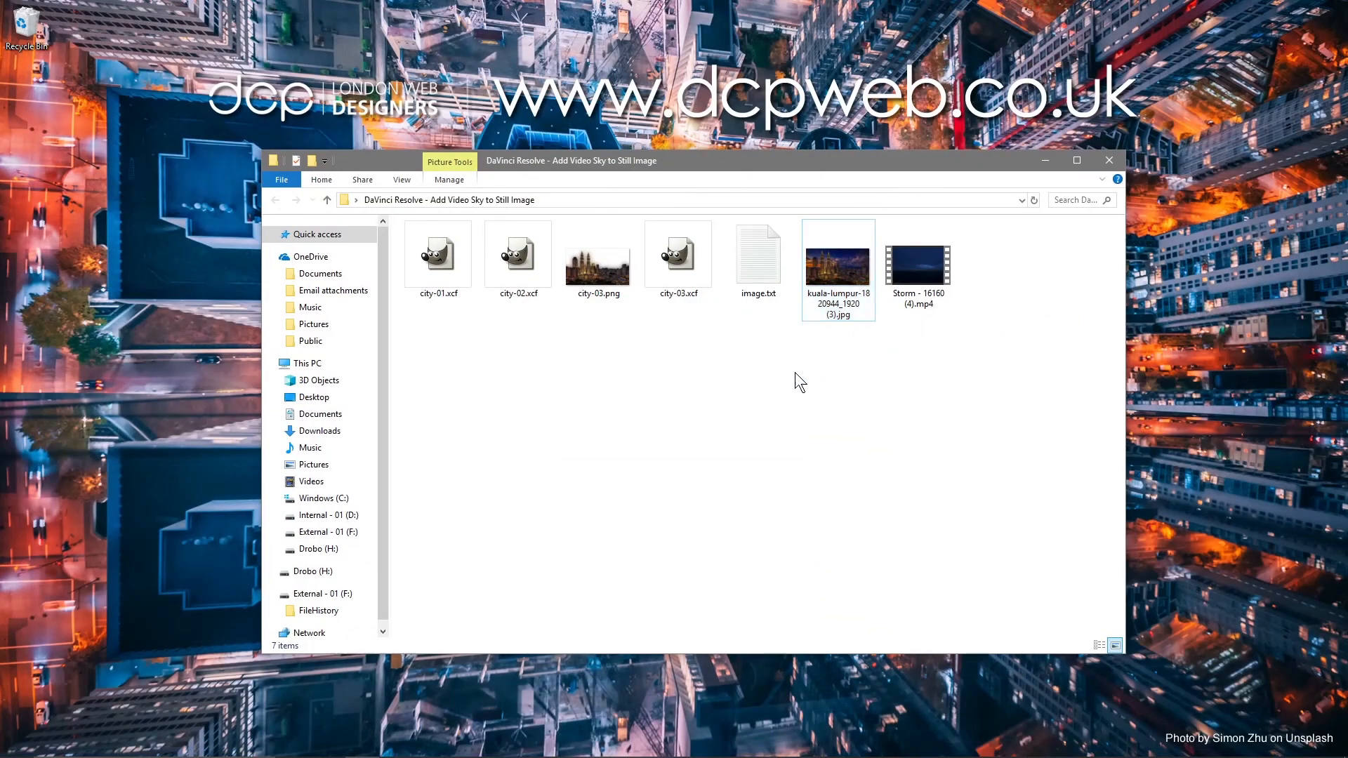
pyautogui.doubleClick(594, 280)
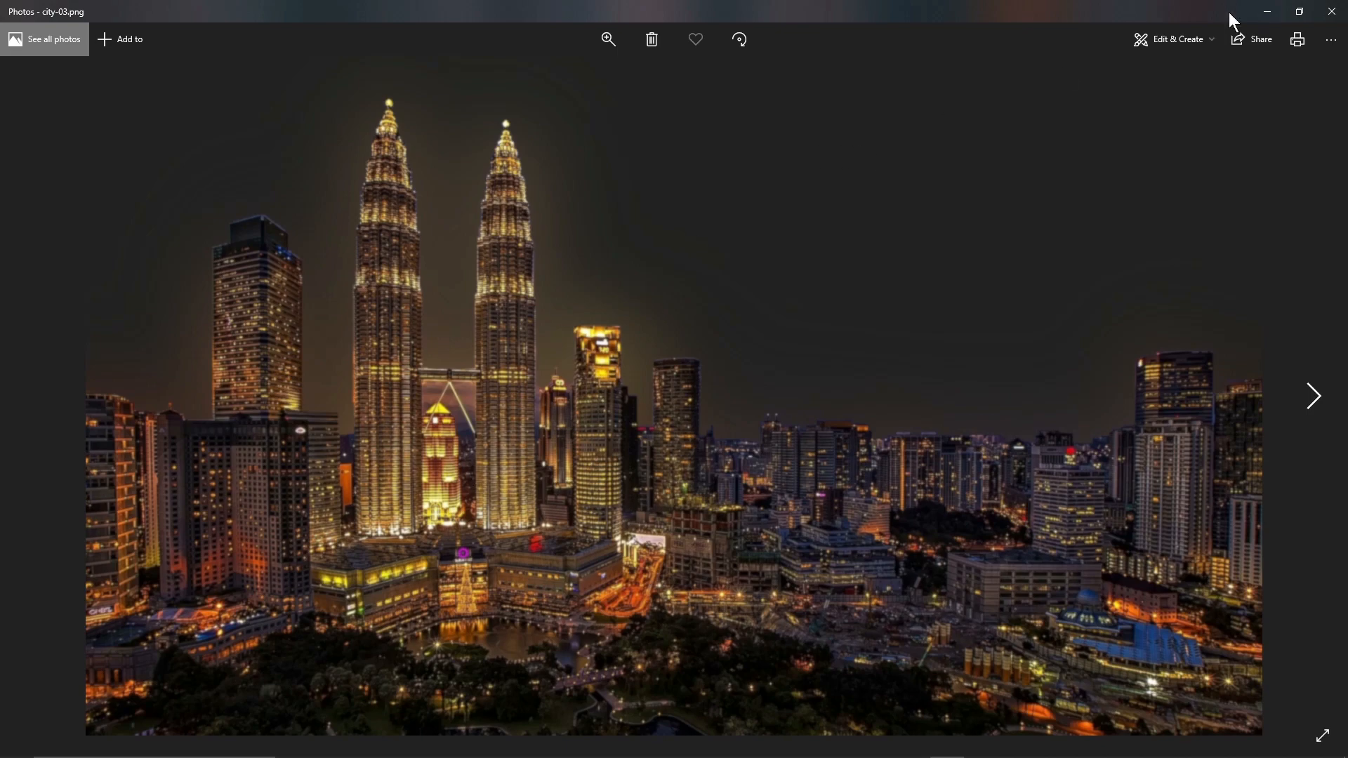
pyautogui.click(1331, 11)
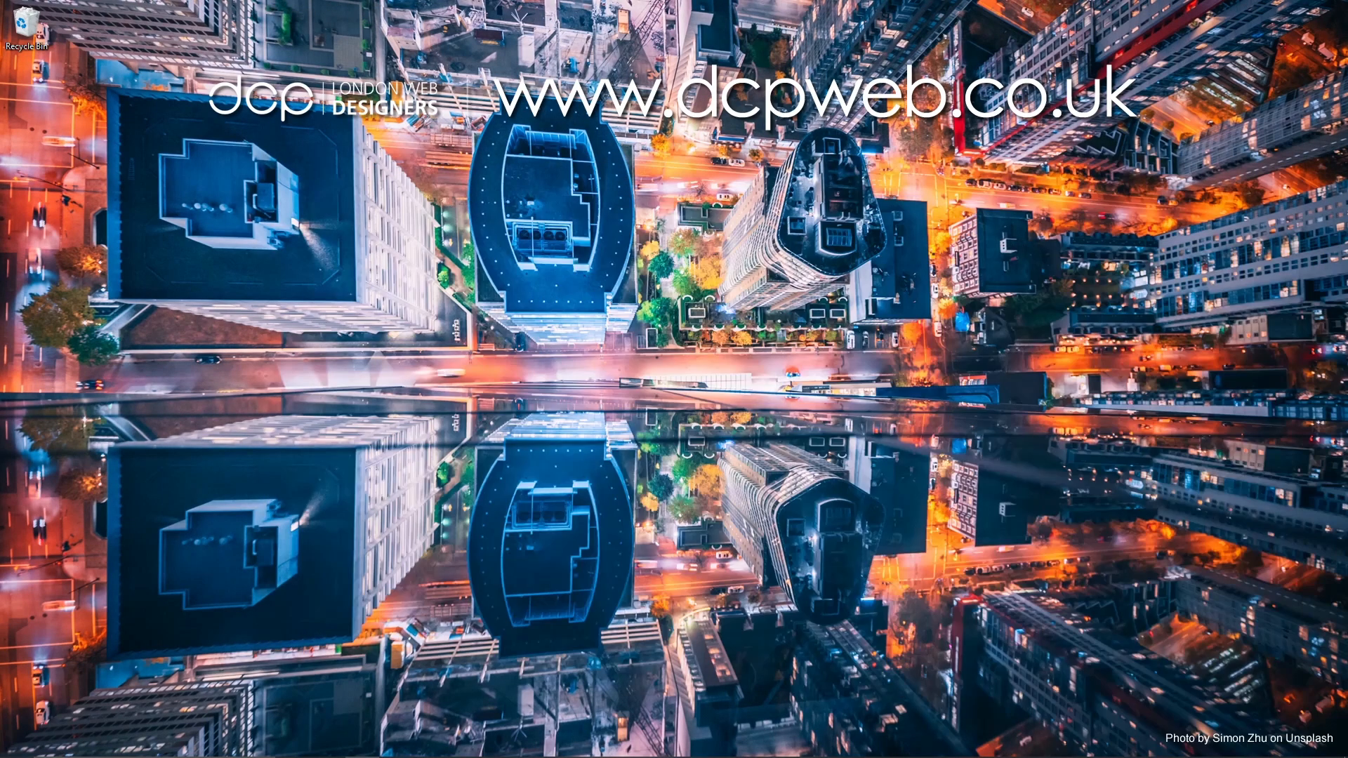
# Launch DaVinci Resolve from the Blackmagic Design programs.
pyautogui.click(17, 744)
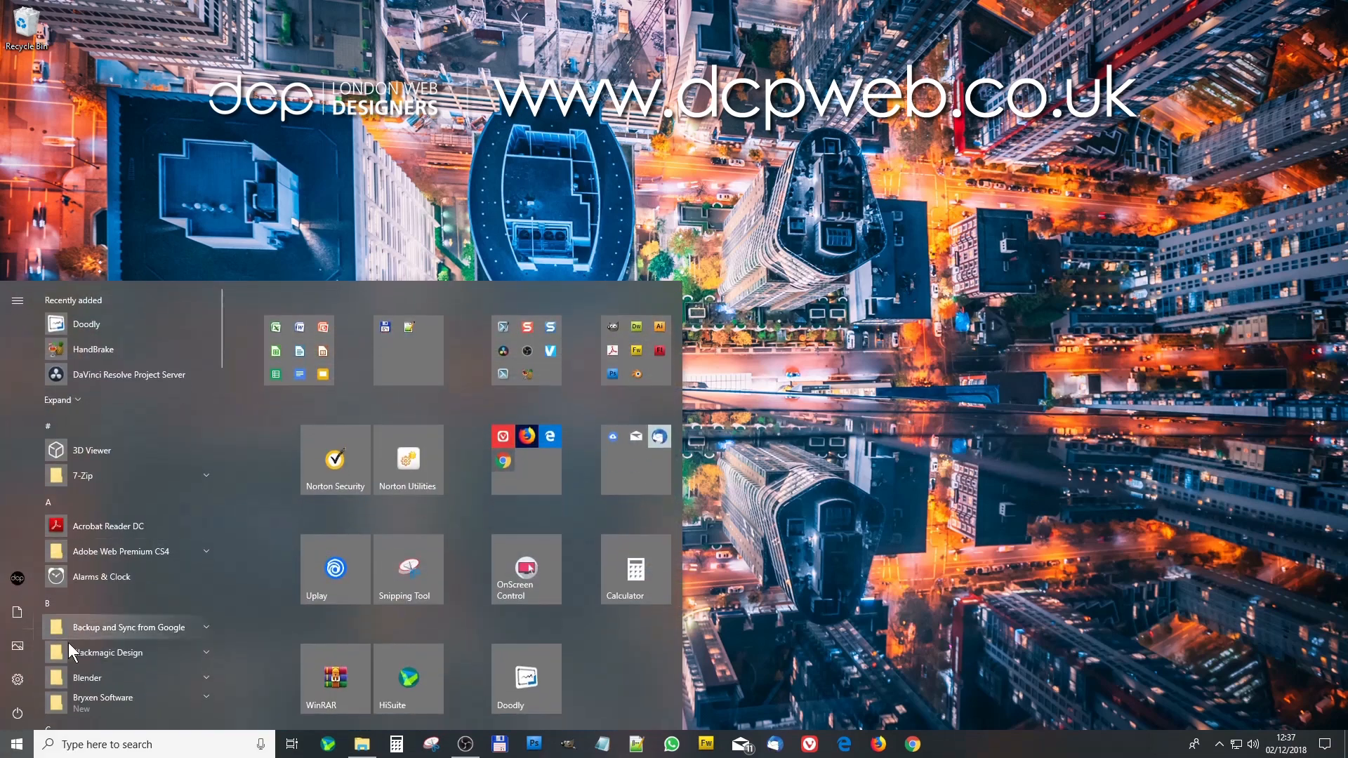
pyautogui.click(104, 658)
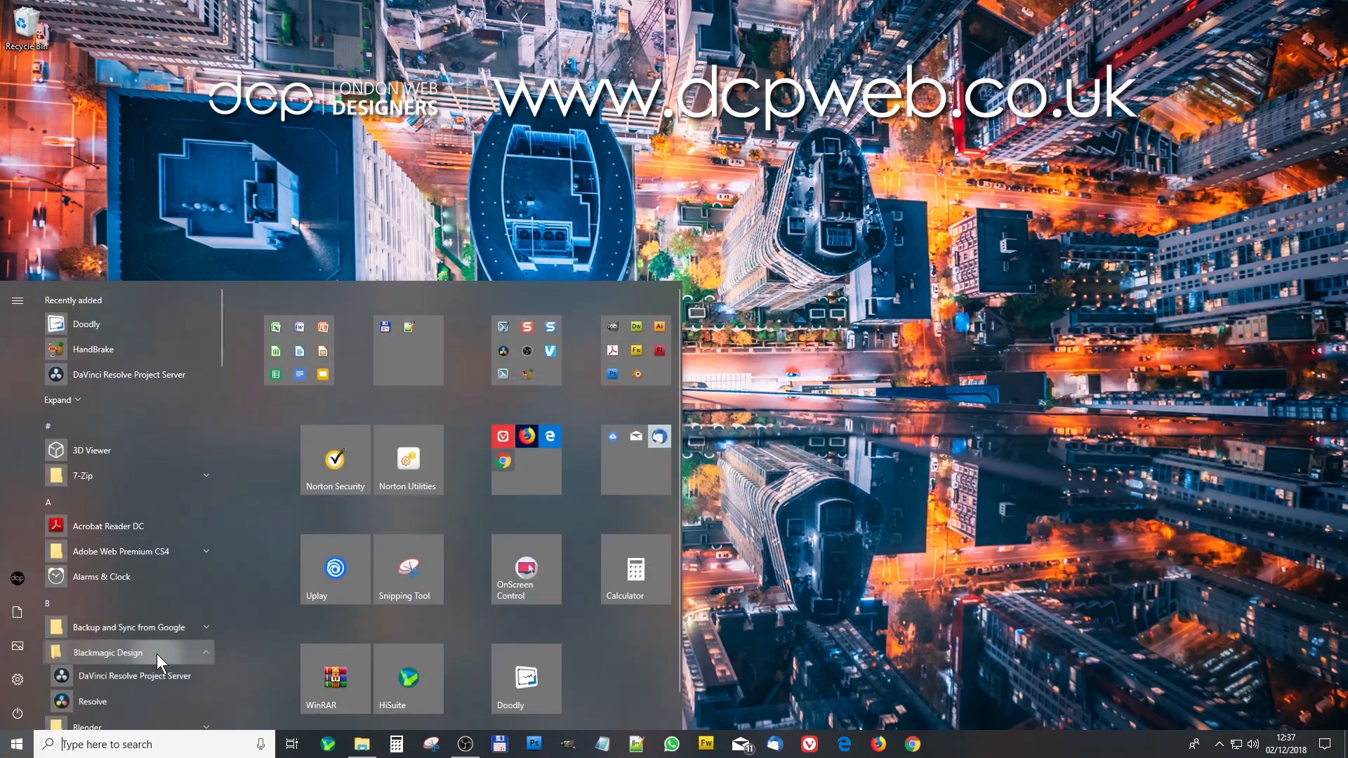
pyautogui.click(113, 709)
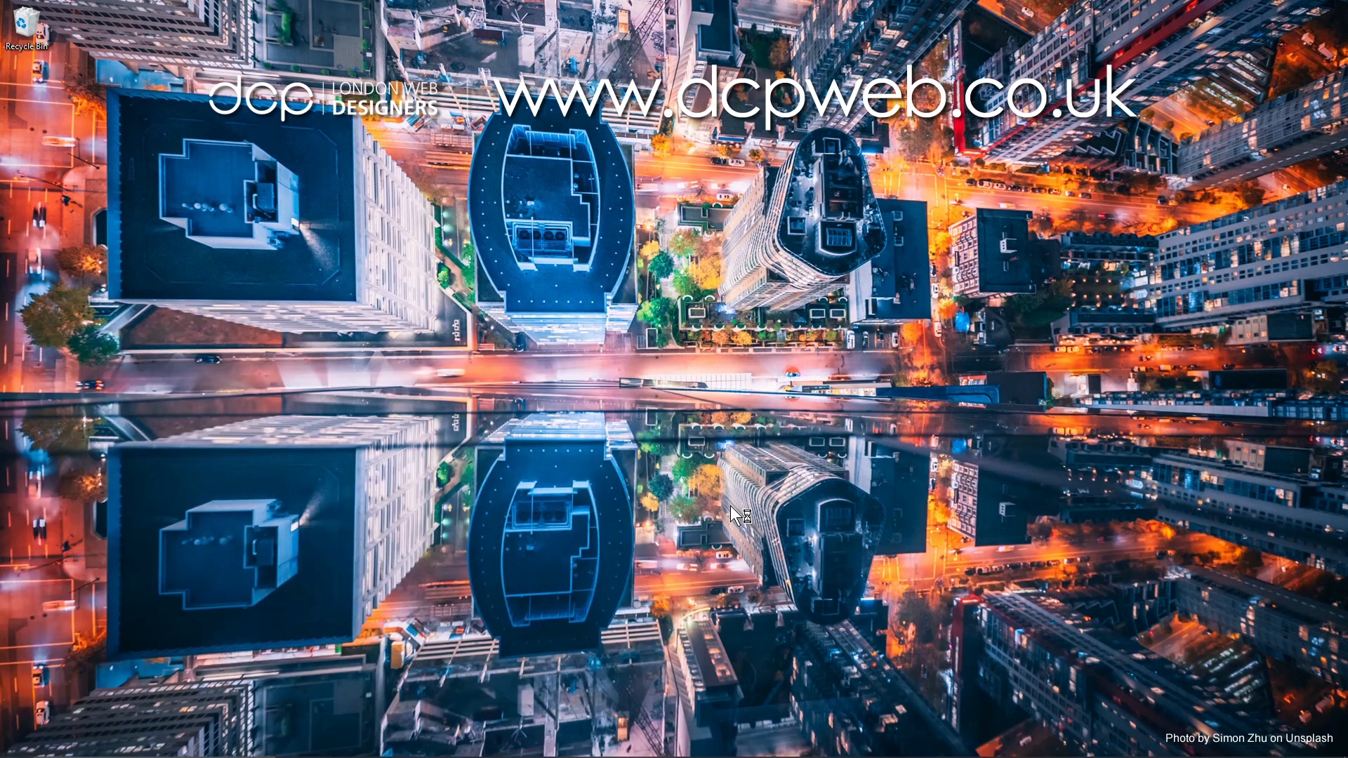
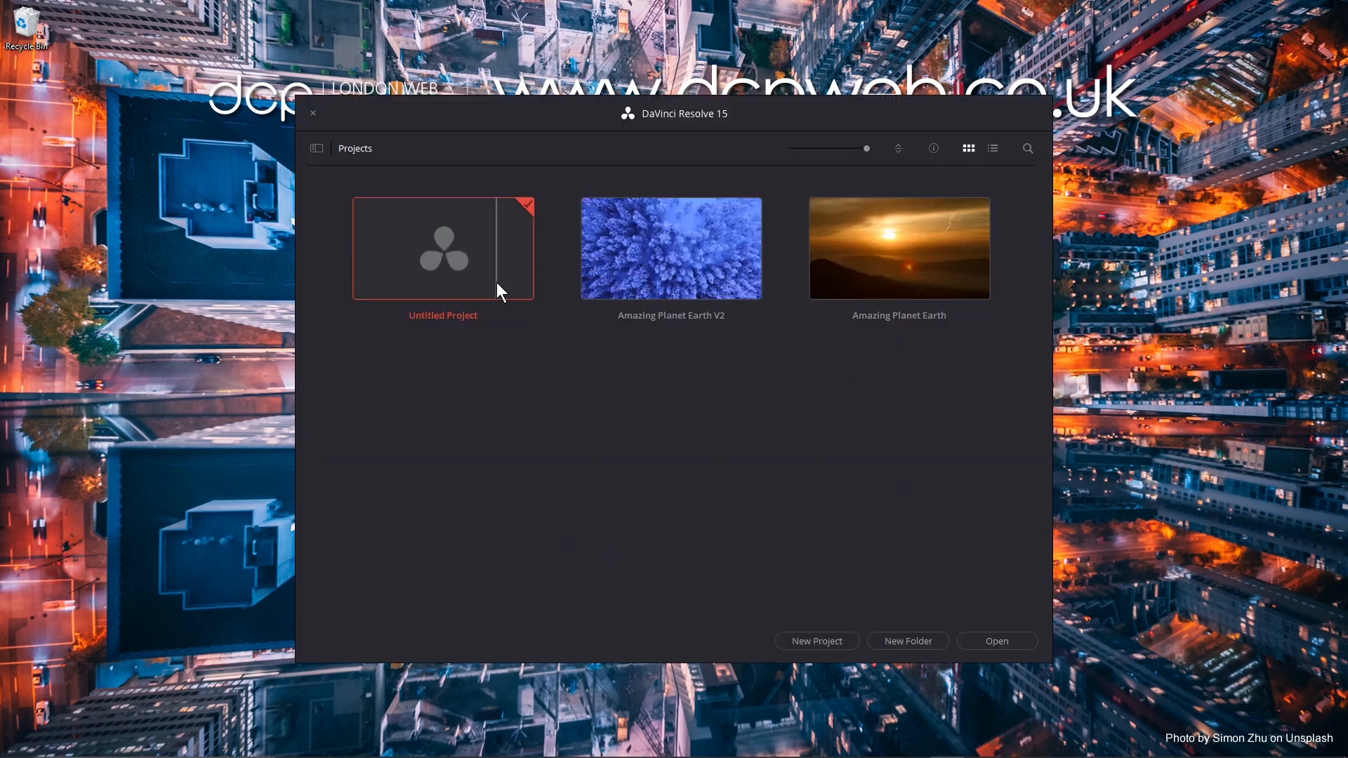
# Create a new project named City Storm.
pyautogui.click(807, 644)
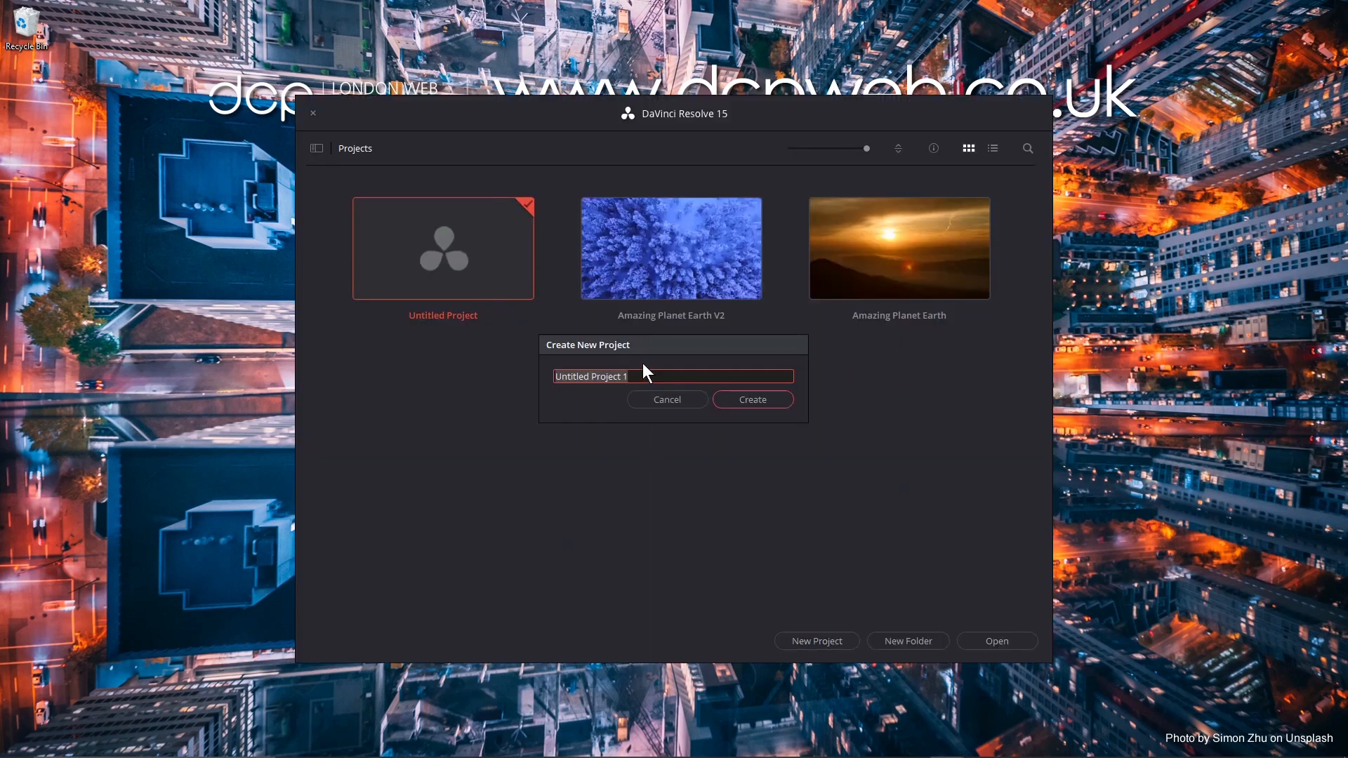
pyautogui.write('City')
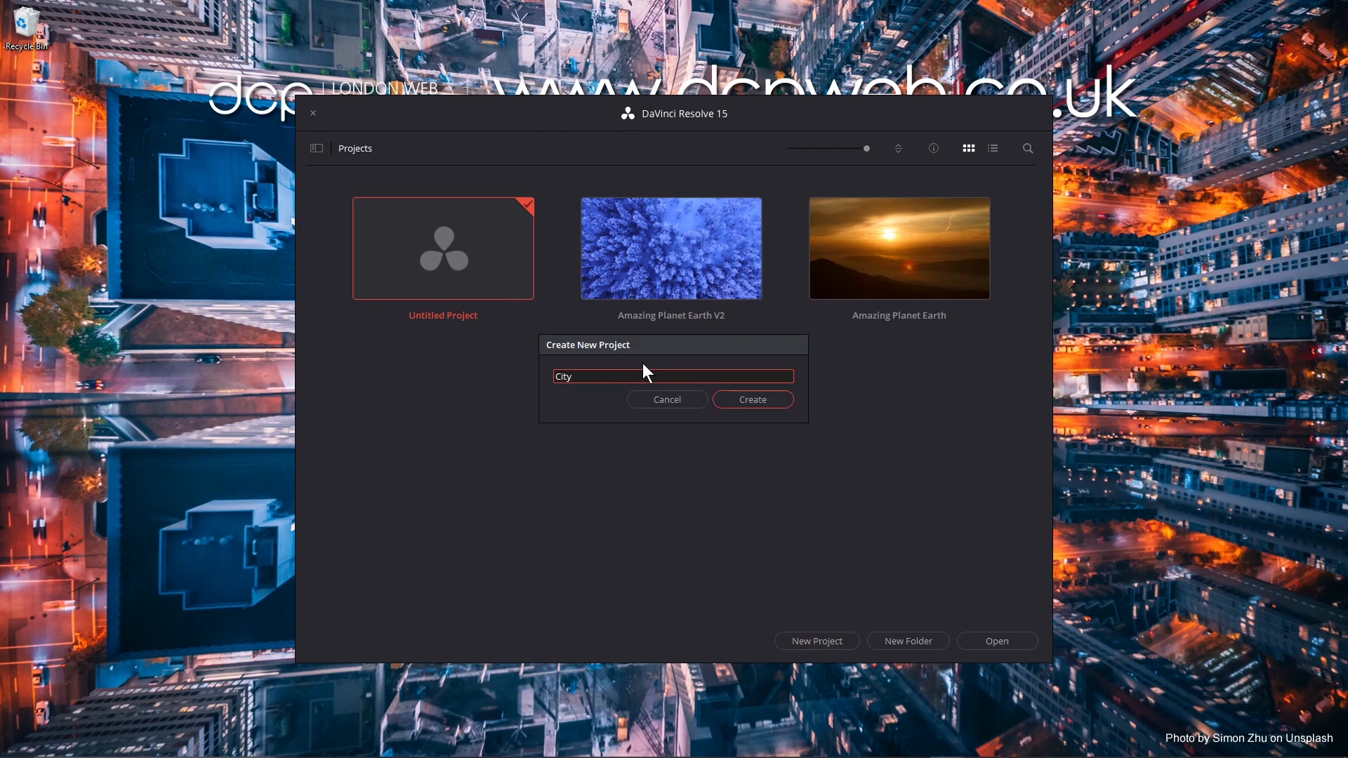
pyautogui.write('-')
pyautogui.press('BackSpace')
pyautogui.write('Storm')
pyautogui.click(746, 403)
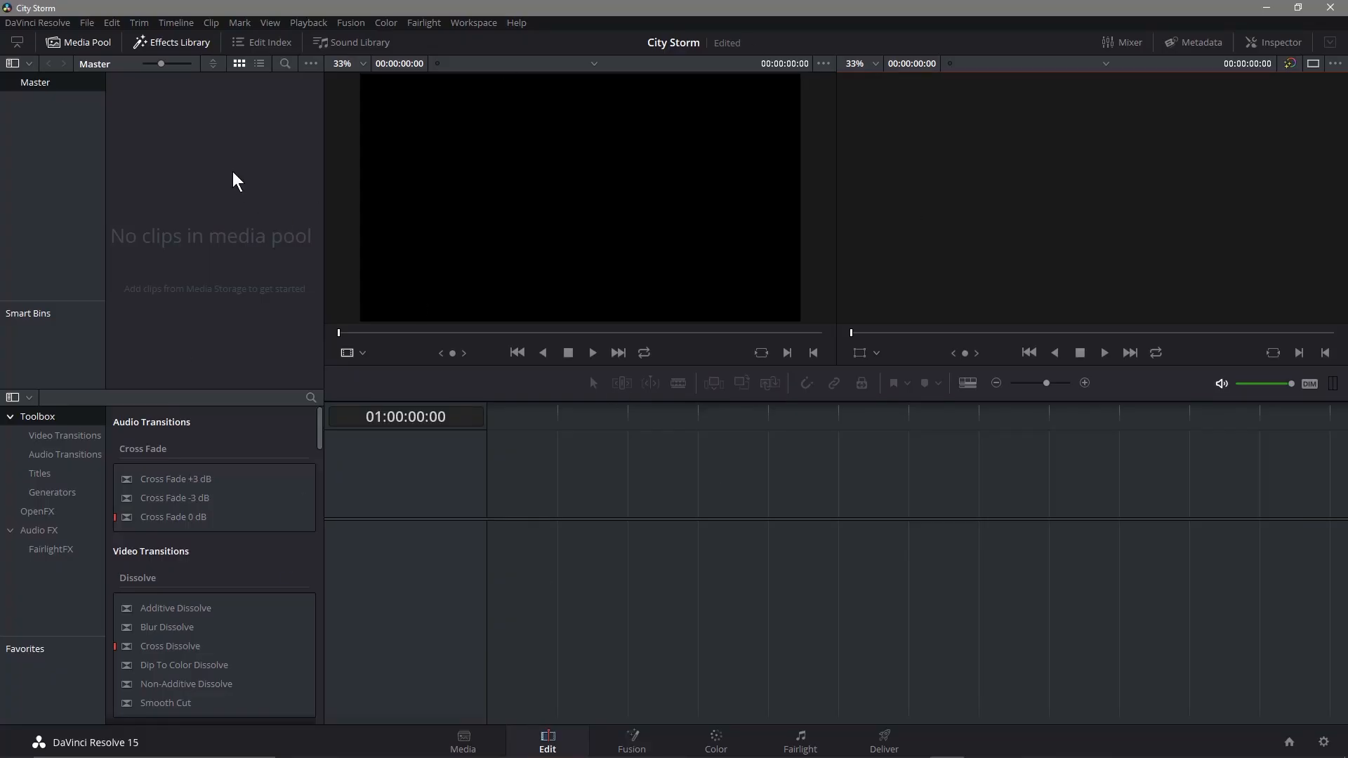
pyautogui.click(73, 45)
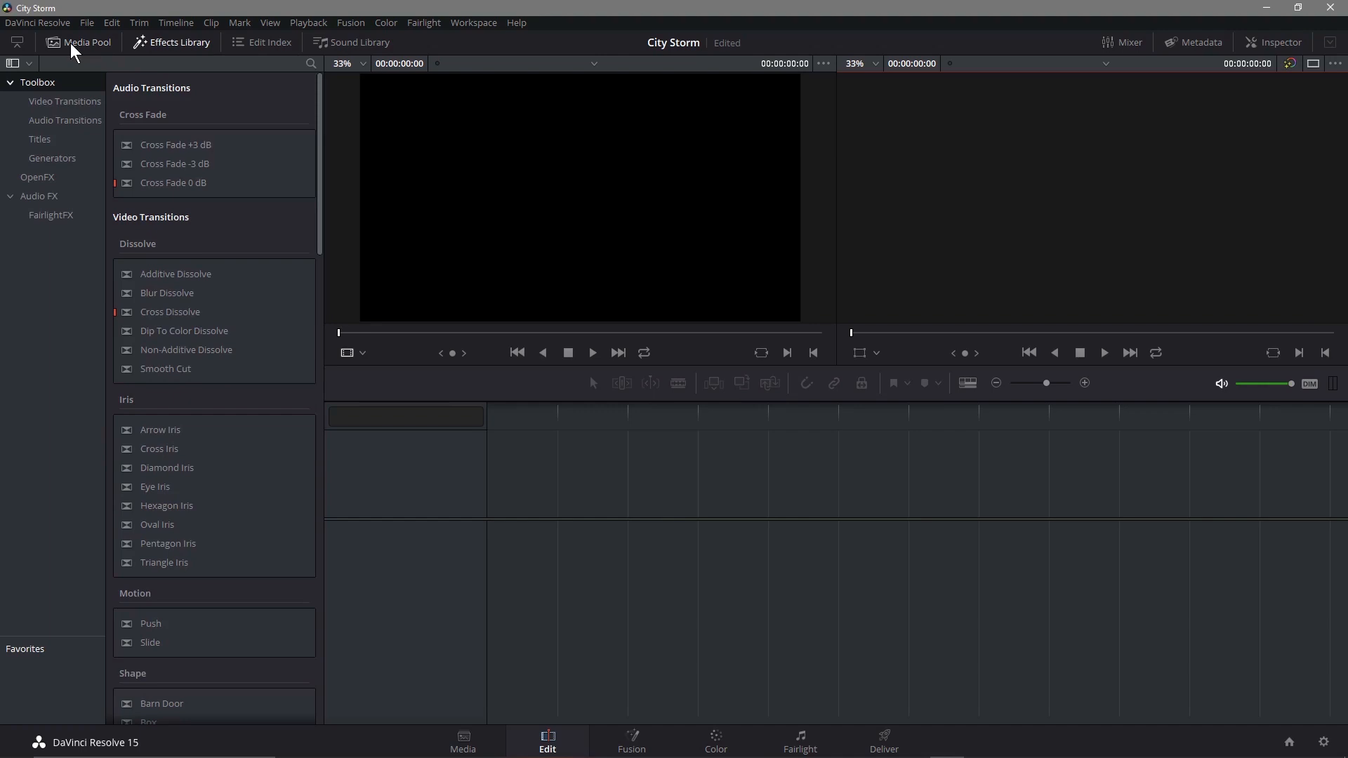
pyautogui.click(162, 44)
pyautogui.click(104, 44)
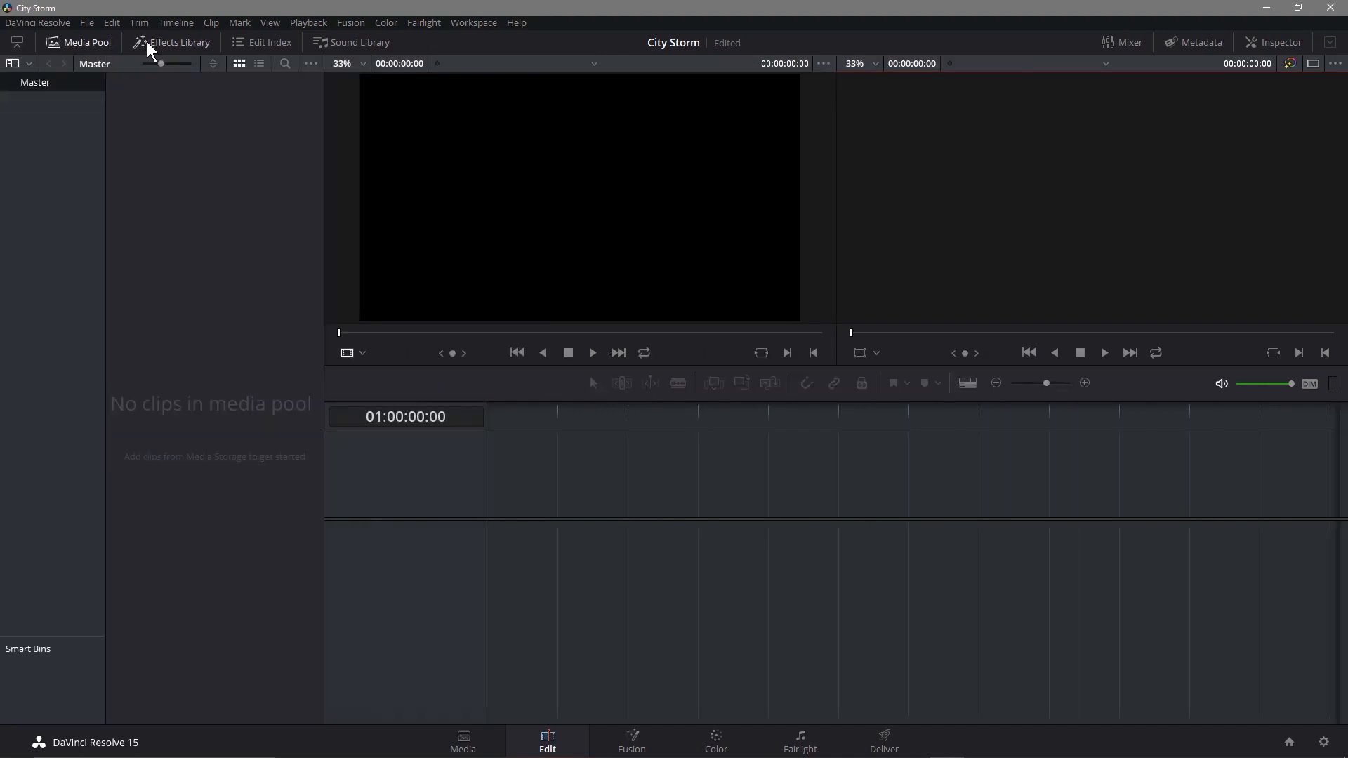
pyautogui.click(146, 41)
# Browse the media storage on the C drive to the desktop folder DaVinci Resolve - Add Video Sky to Still Image.
pyautogui.click(464, 745)
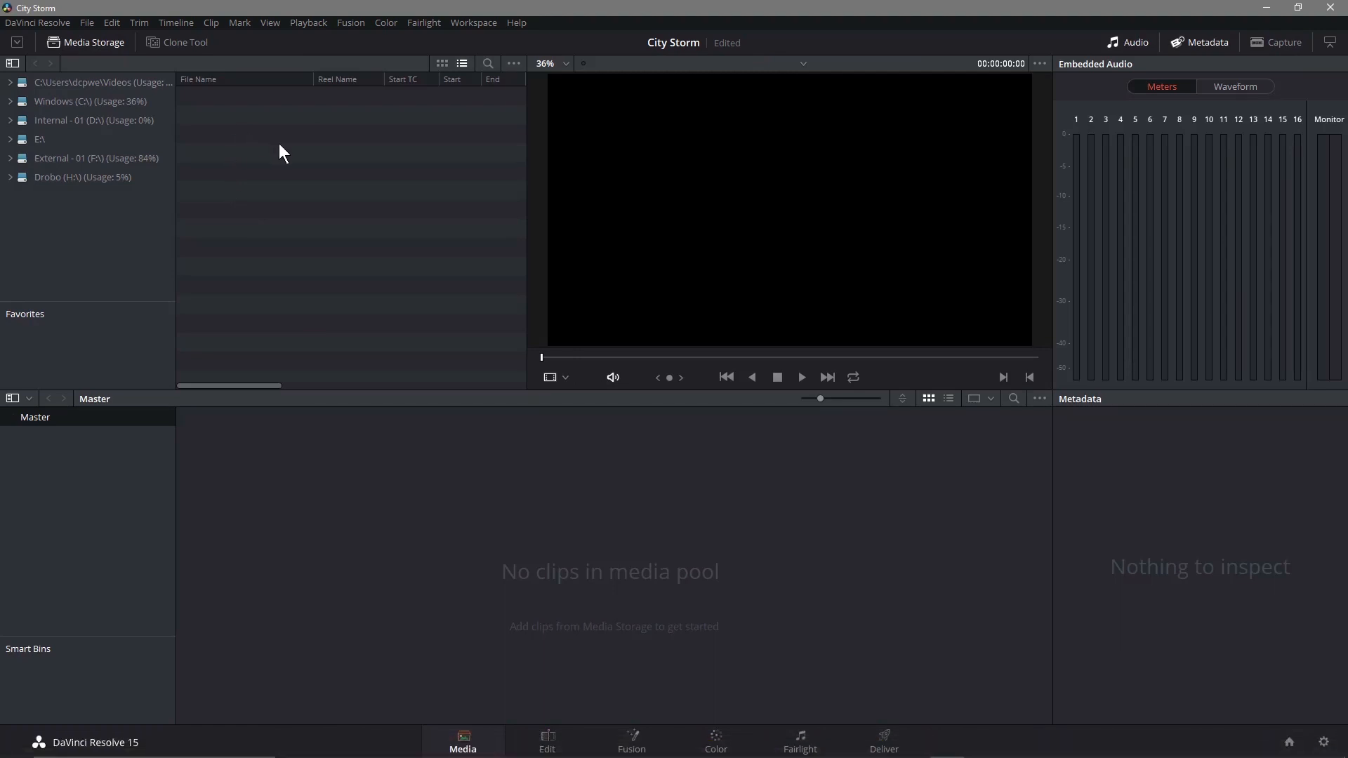
pyautogui.click(12, 100)
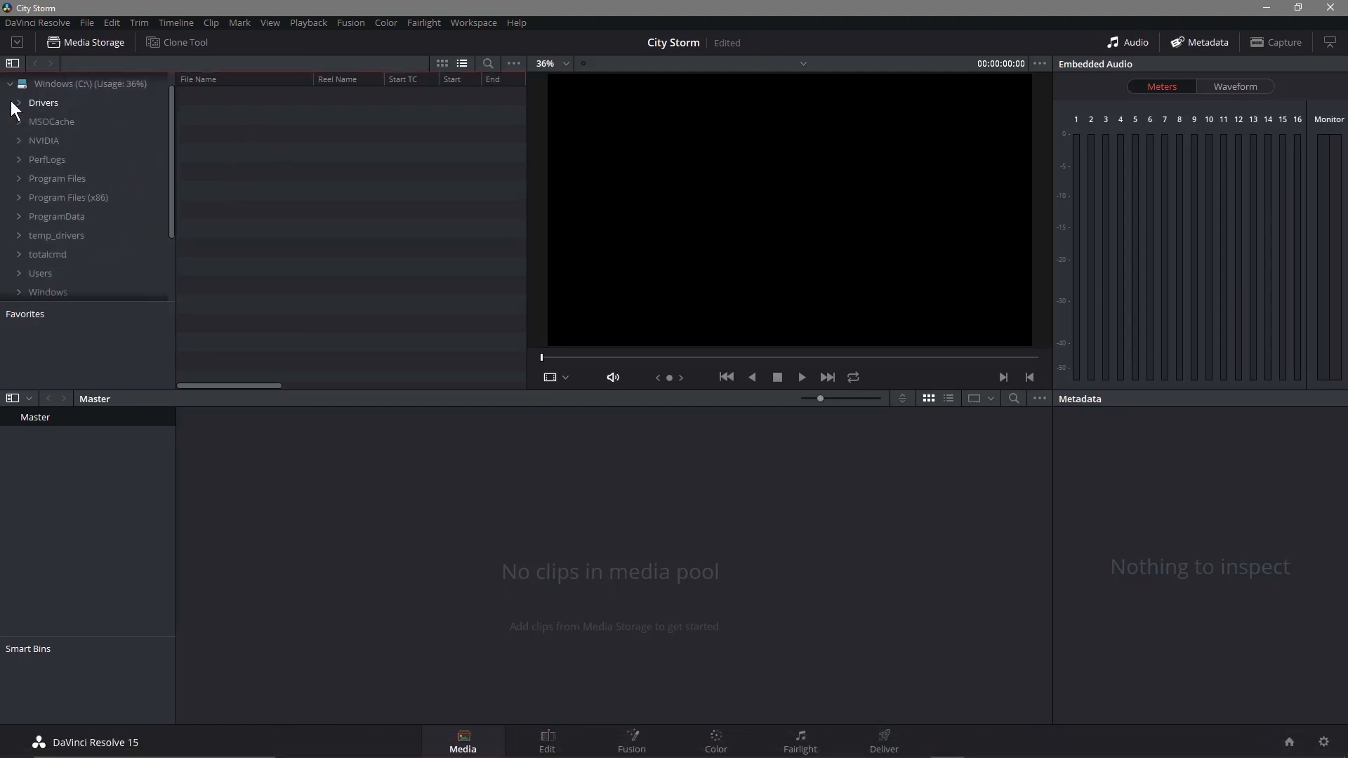
pyautogui.click(18, 274)
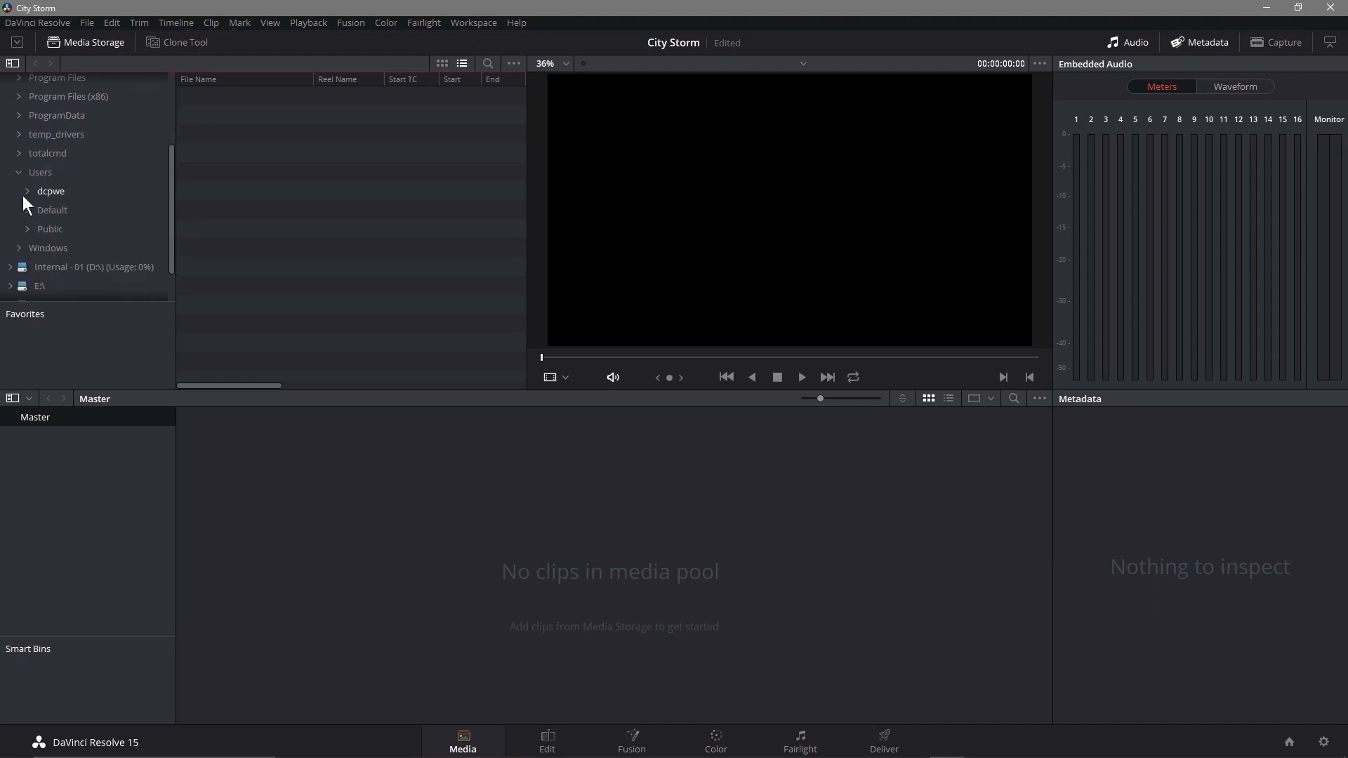
pyautogui.click(25, 191)
pyautogui.click(32, 182)
pyautogui.click(35, 177)
pyautogui.doubleClick(252, 116)
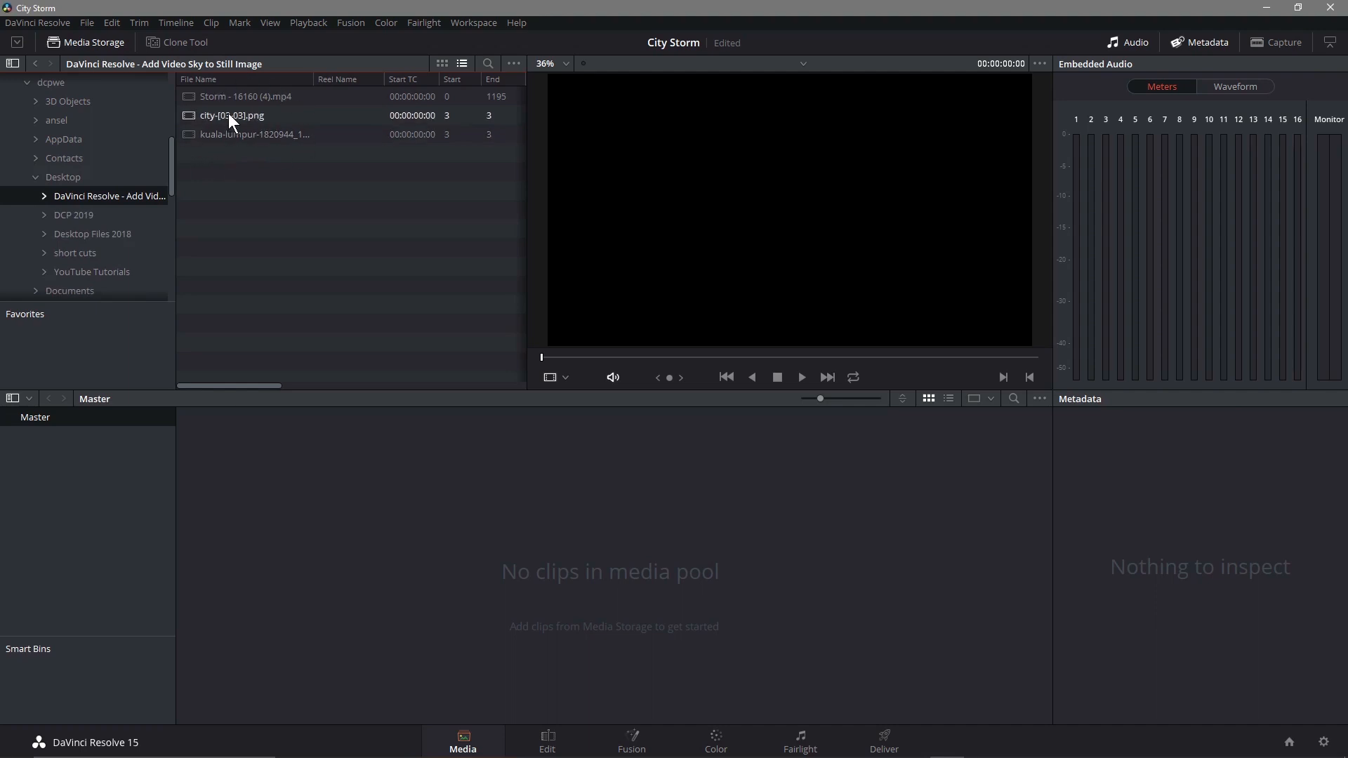
# Add city-[03-03].png and Storm - 16160 (4).mp4 to the media pool and preview the imported city image.
pyautogui.click(229, 112)
pyautogui.keyDown('ctrl'); pyautogui.click(238, 102); pyautogui.keyUp('ctrl')
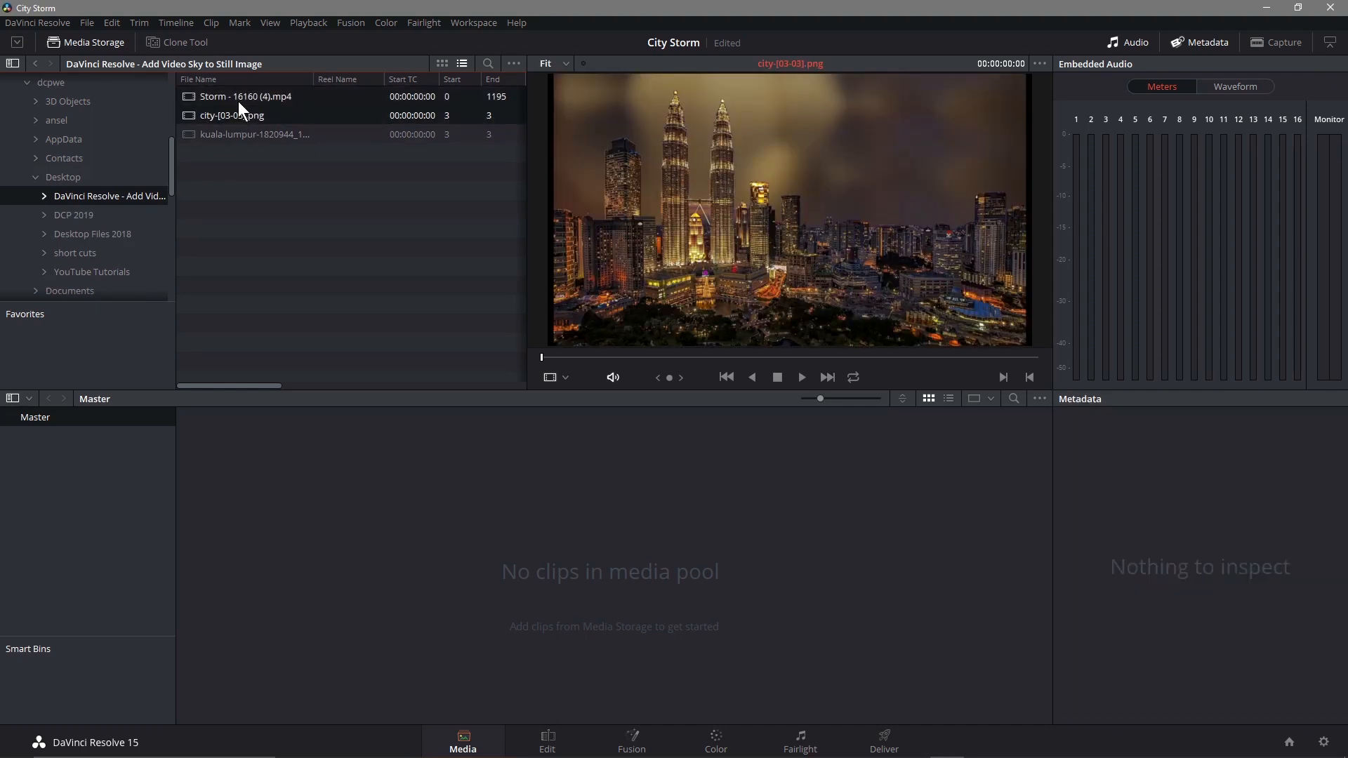
pyautogui.moveTo(239, 106); pyautogui.dragTo(482, 556)
pyautogui.click(812, 435)
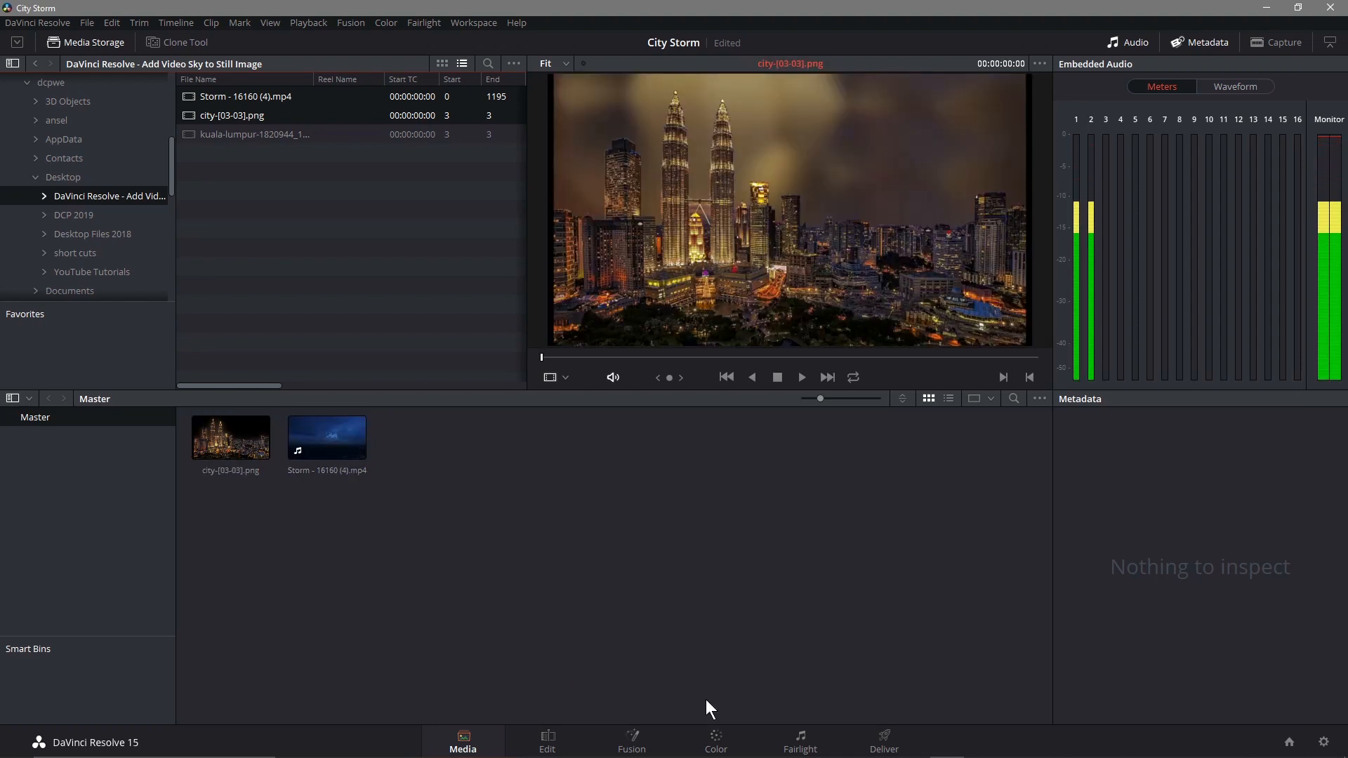
pyautogui.click(236, 443)
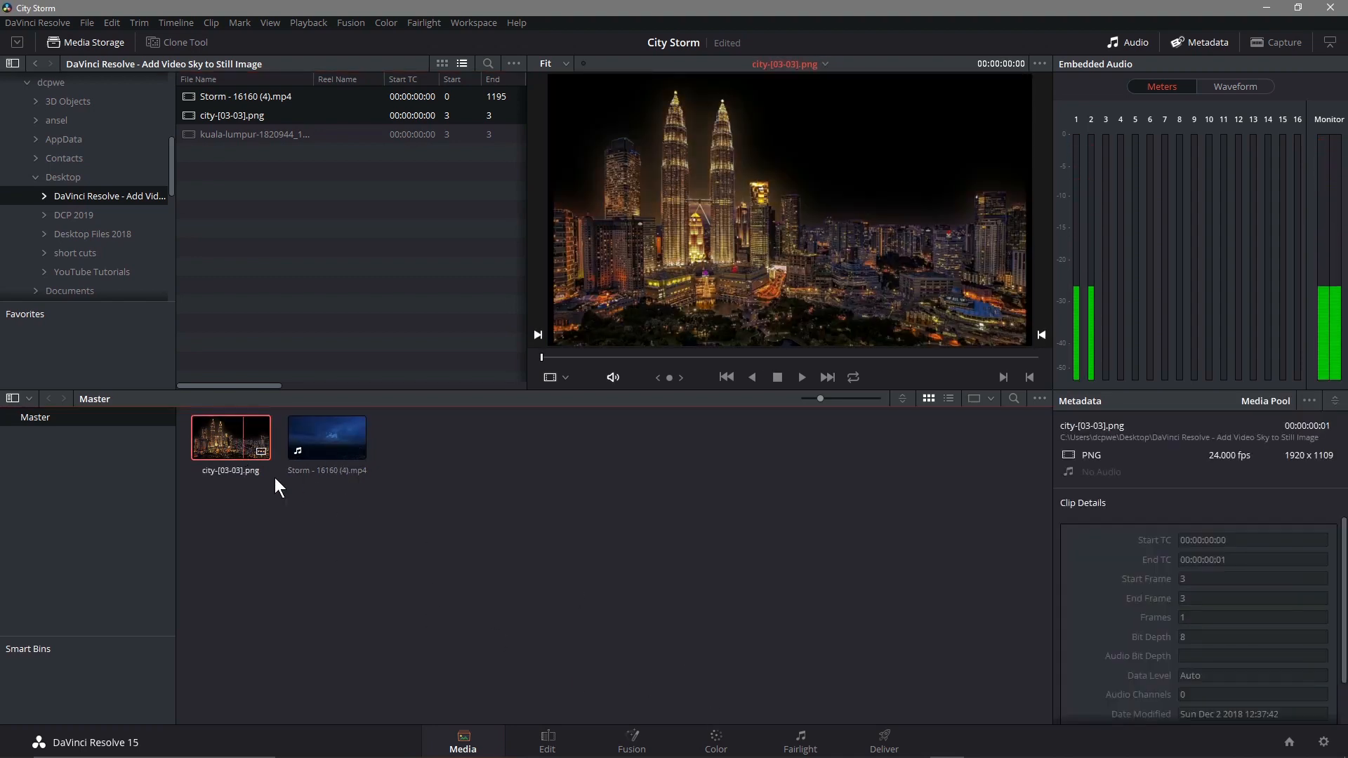
# On the Edit page, place the storm video on Video 1 and the city image above it on Video 2, both at the timeline start.
pyautogui.click(546, 743)
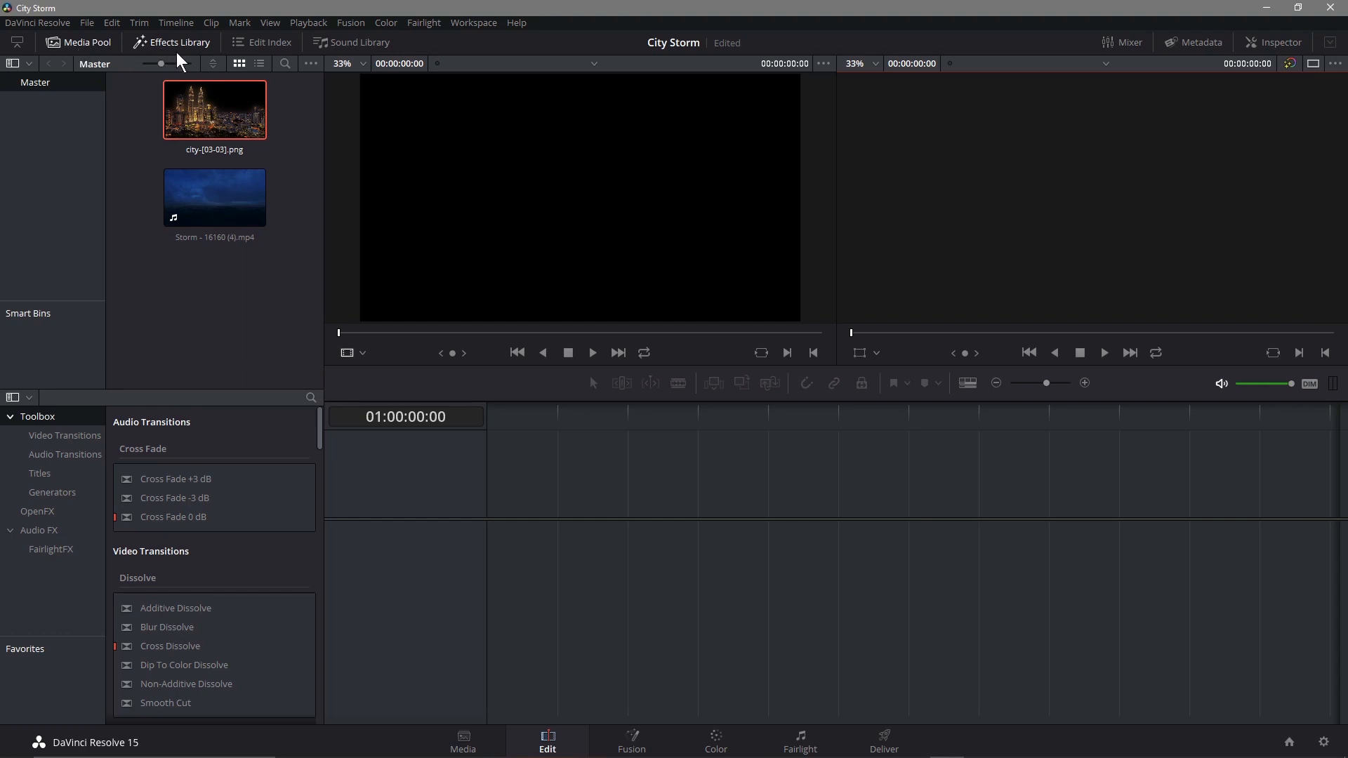
pyautogui.click(90, 48)
pyautogui.click(87, 45)
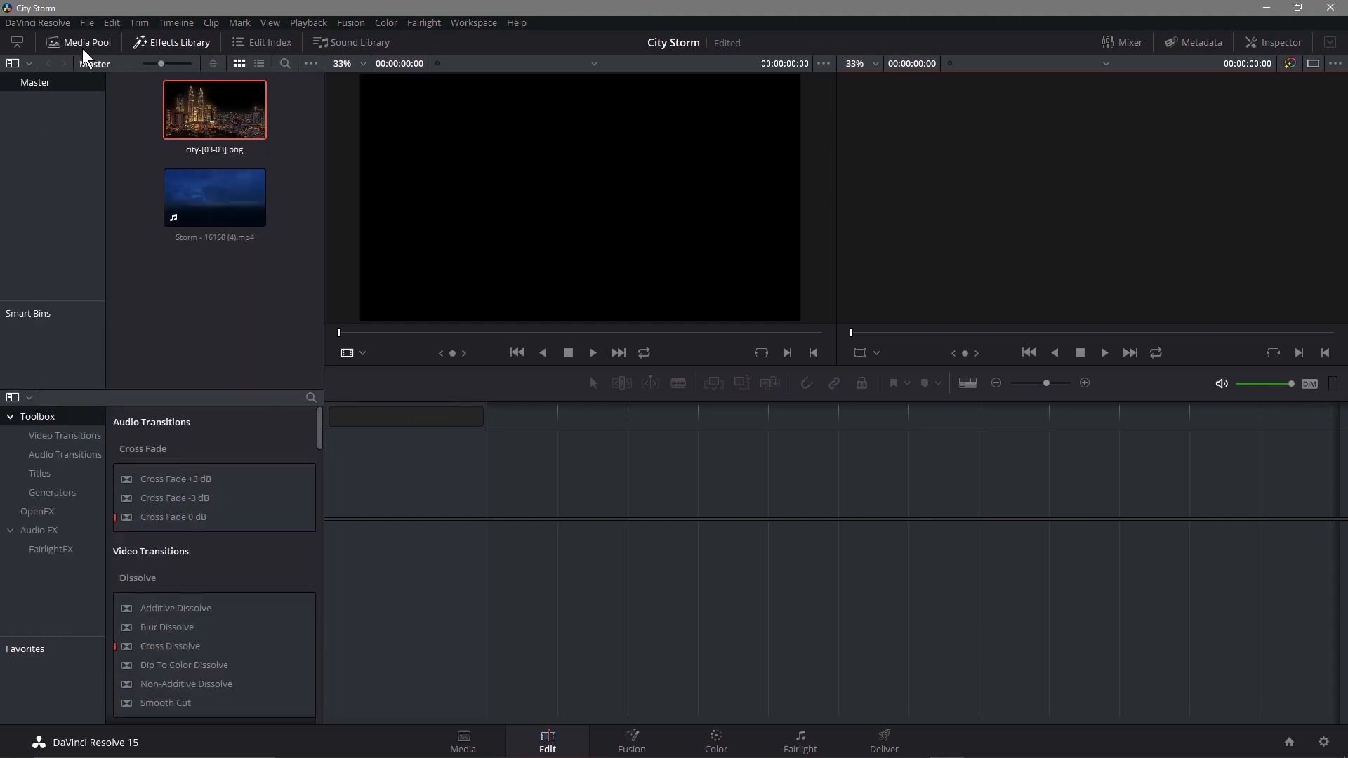
pyautogui.click(172, 47)
pyautogui.click(152, 47)
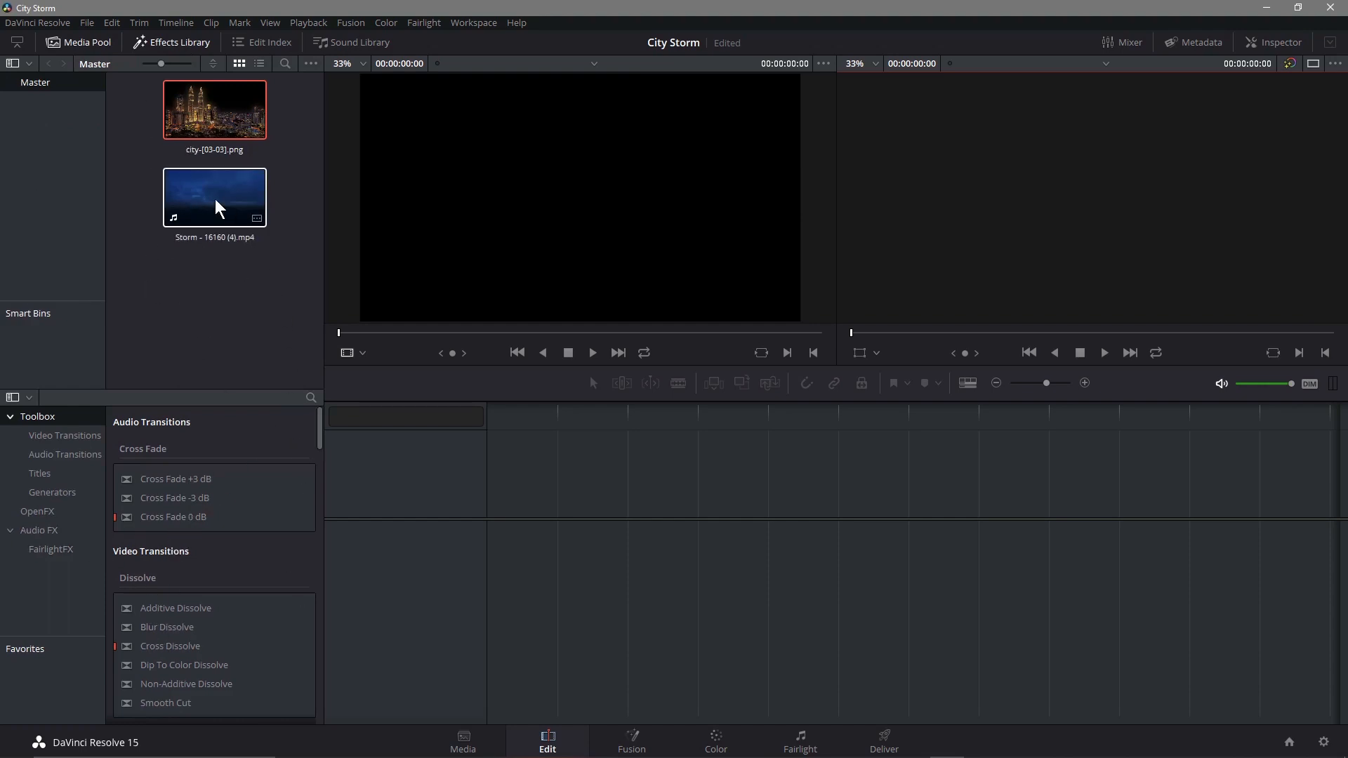
pyautogui.click(209, 202)
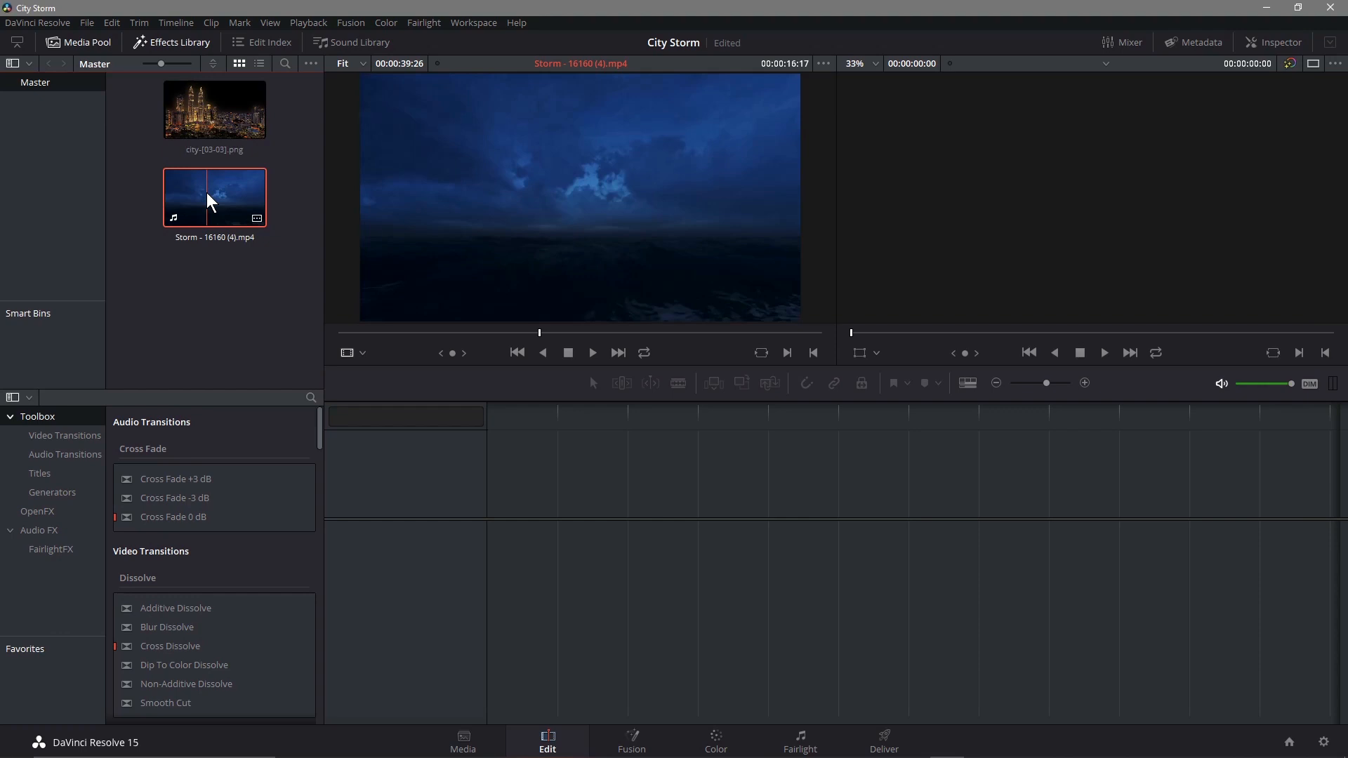
pyautogui.moveTo(209, 202); pyautogui.dragTo(493, 594)
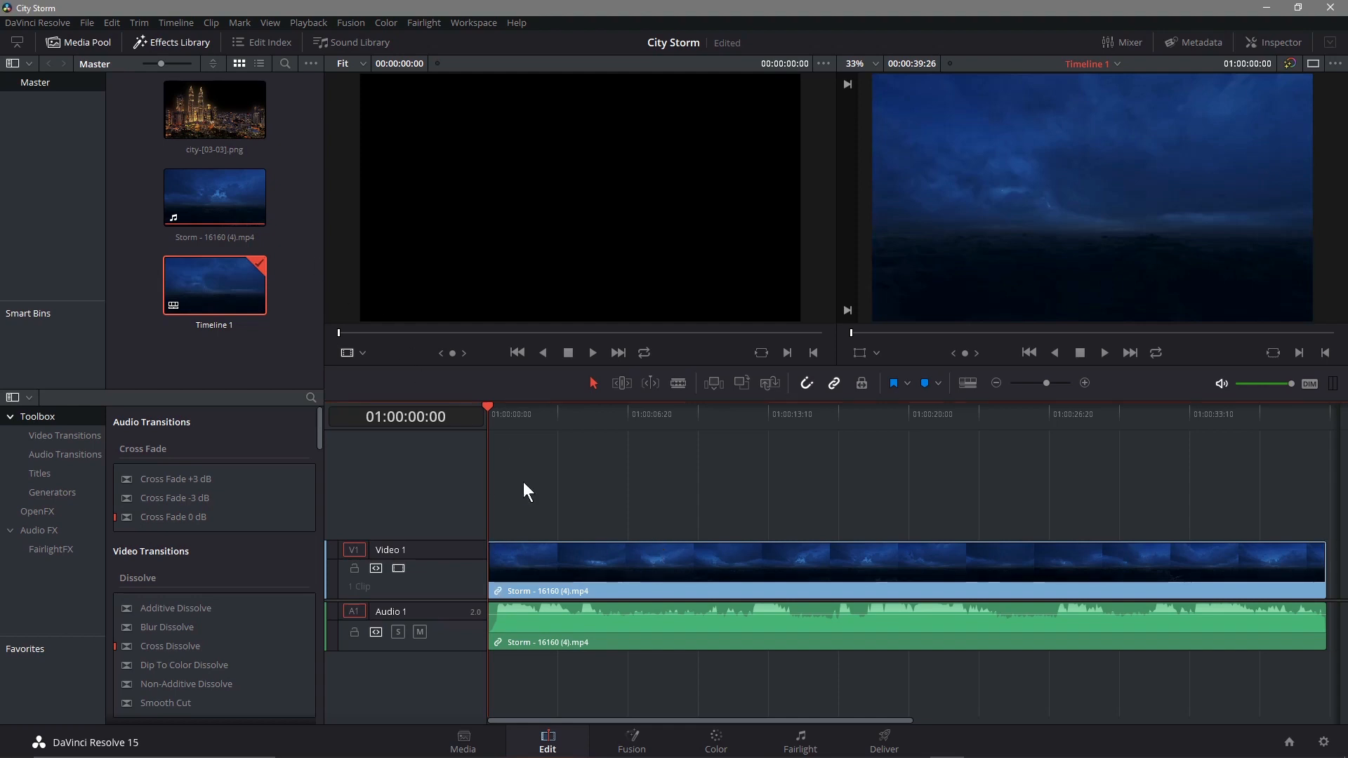
pyautogui.moveTo(257, 134); pyautogui.dragTo(541, 511)
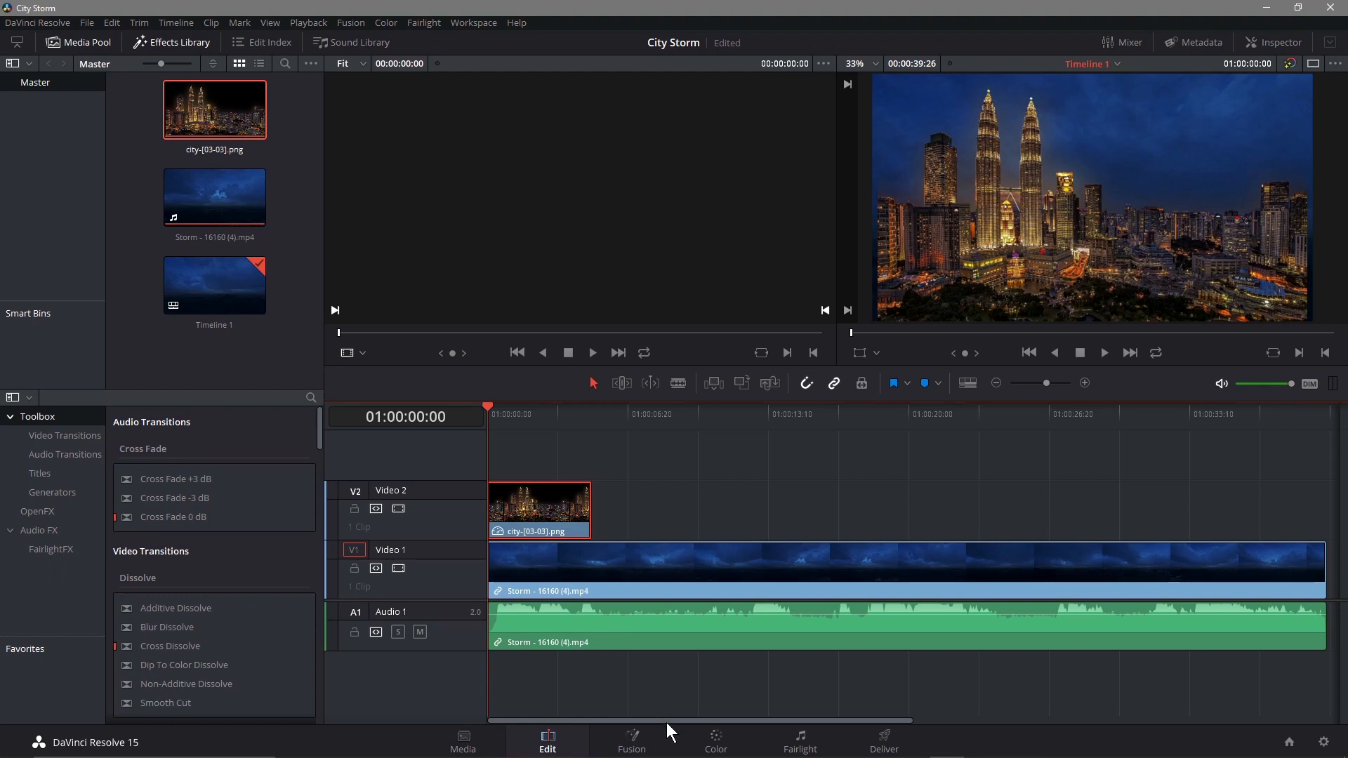
# Trim the end of the storm clip so that it lasts 20 seconds.
pyautogui.moveTo(678, 718); pyautogui.dragTo(759, 721)
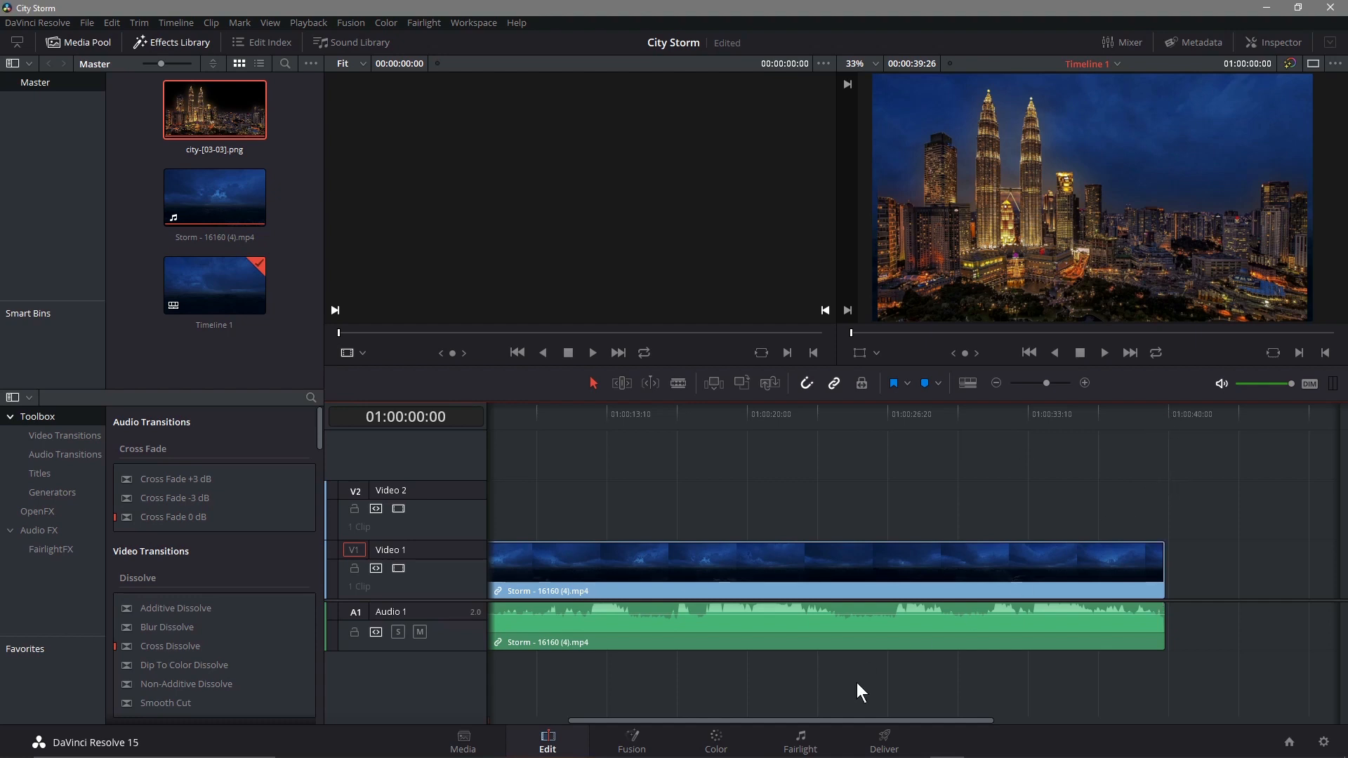
pyautogui.moveTo(904, 718); pyautogui.dragTo(895, 719)
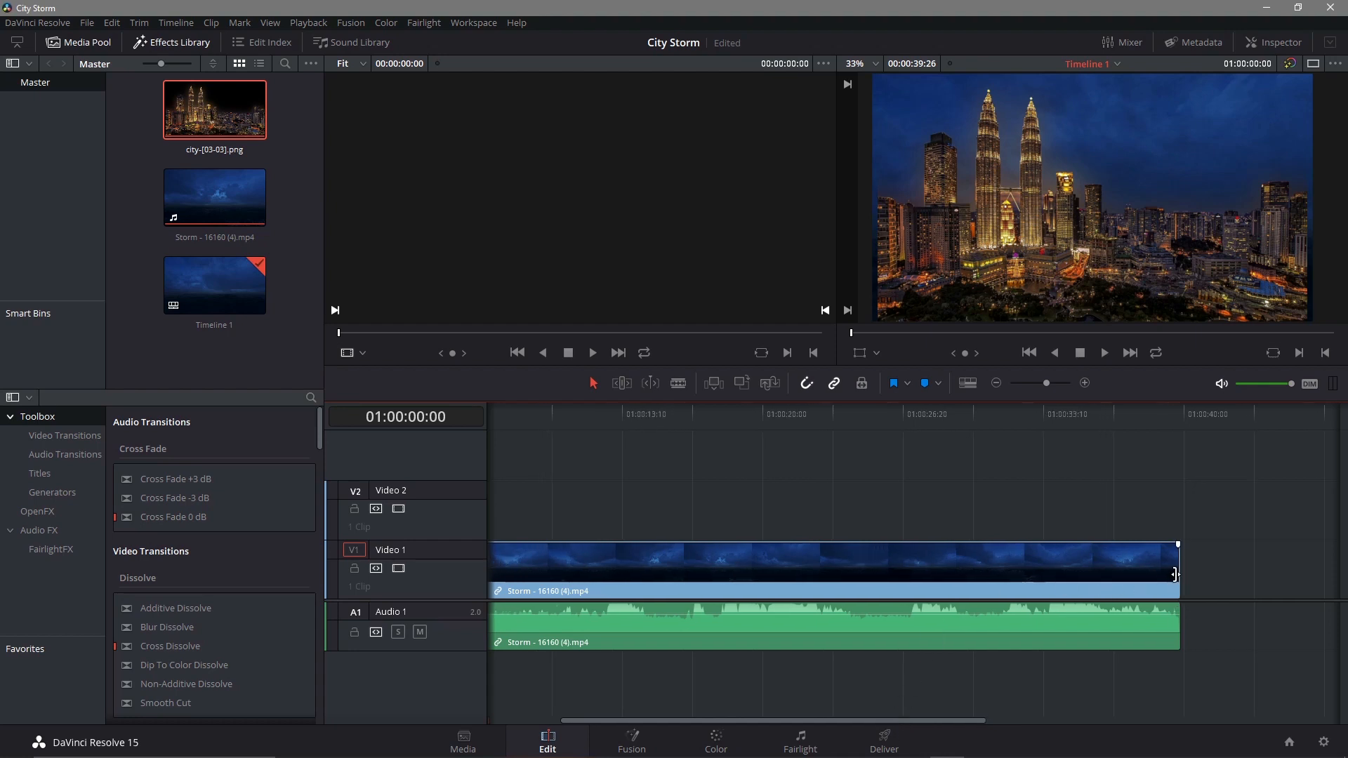
pyautogui.moveTo(1178, 573); pyautogui.dragTo(758, 577)
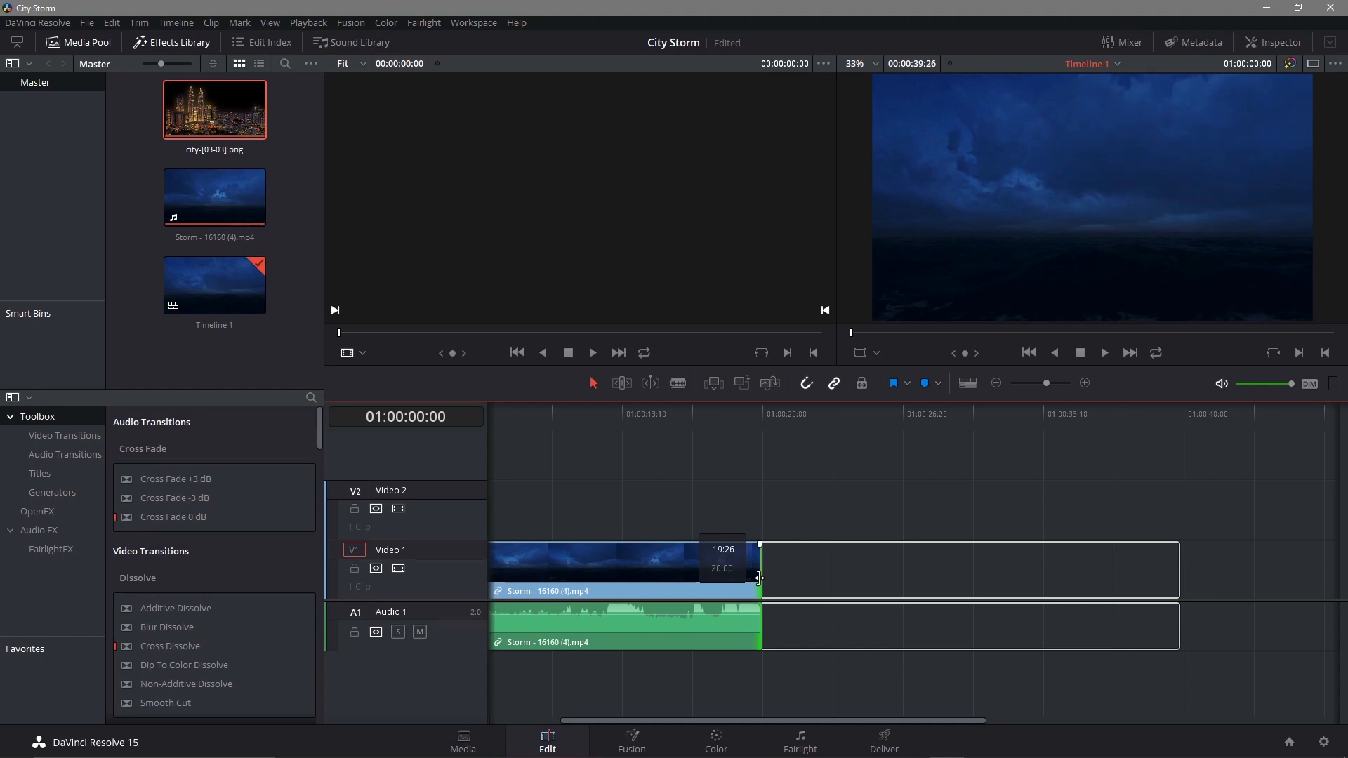
pyautogui.moveTo(759, 577); pyautogui.dragTo(758, 577)
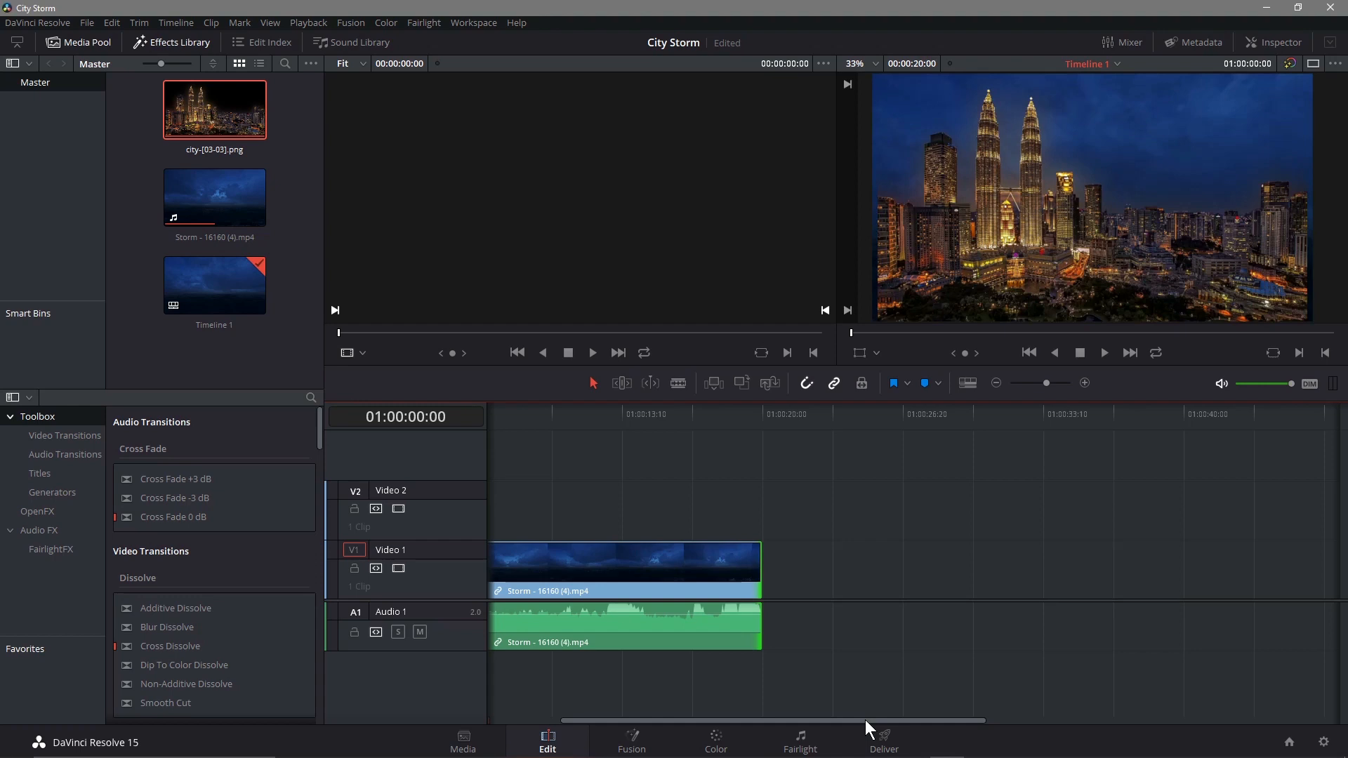
# Extend the city image on Video 2 to the end of the storm clip and lower the storm clip's audio volume.
pyautogui.moveTo(865, 718); pyautogui.dragTo(699, 719)
pyautogui.moveTo(594, 511); pyautogui.dragTo(906, 511)
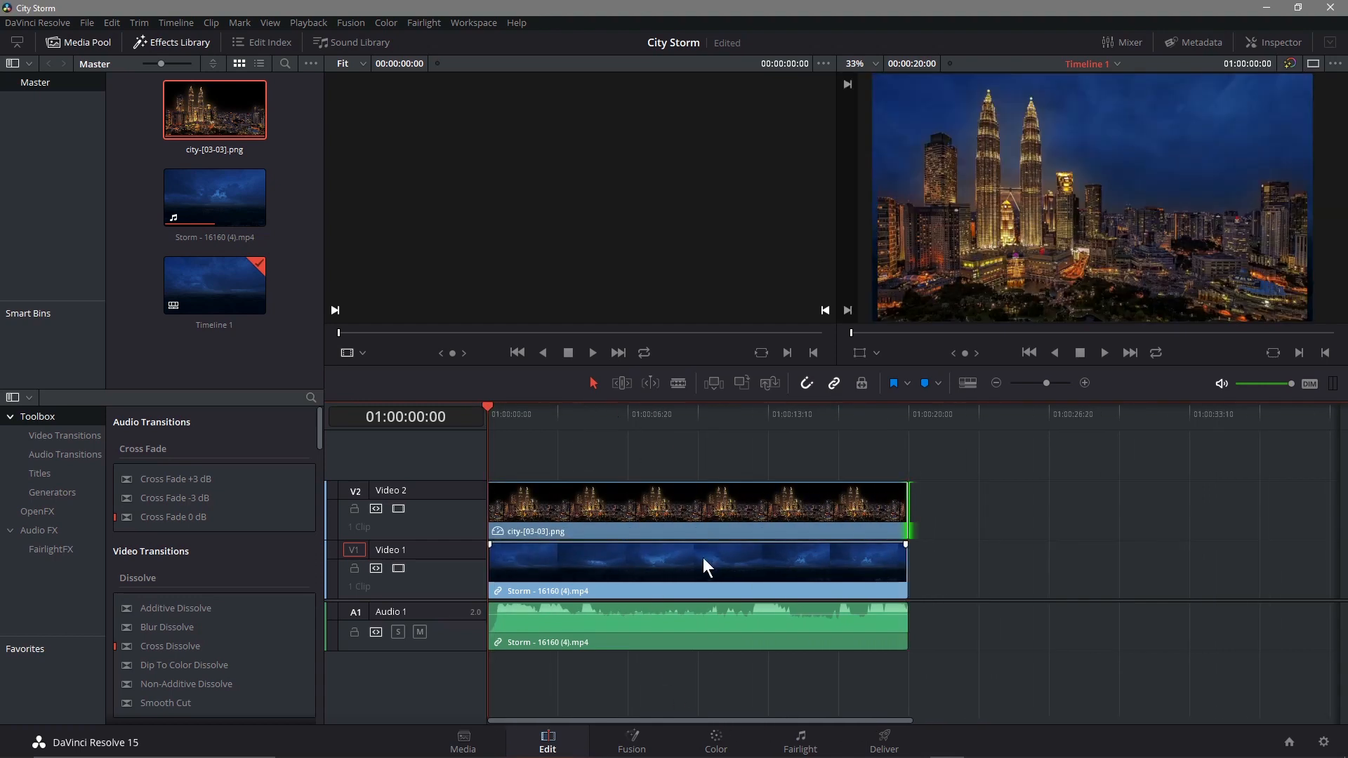
pyautogui.moveTo(701, 614); pyautogui.dragTo(692, 616)
# Set the storm clip's Position Y to 88 and check the sky at about 01:00:10:28.
pyautogui.moveTo(488, 405); pyautogui.dragTo(705, 443)
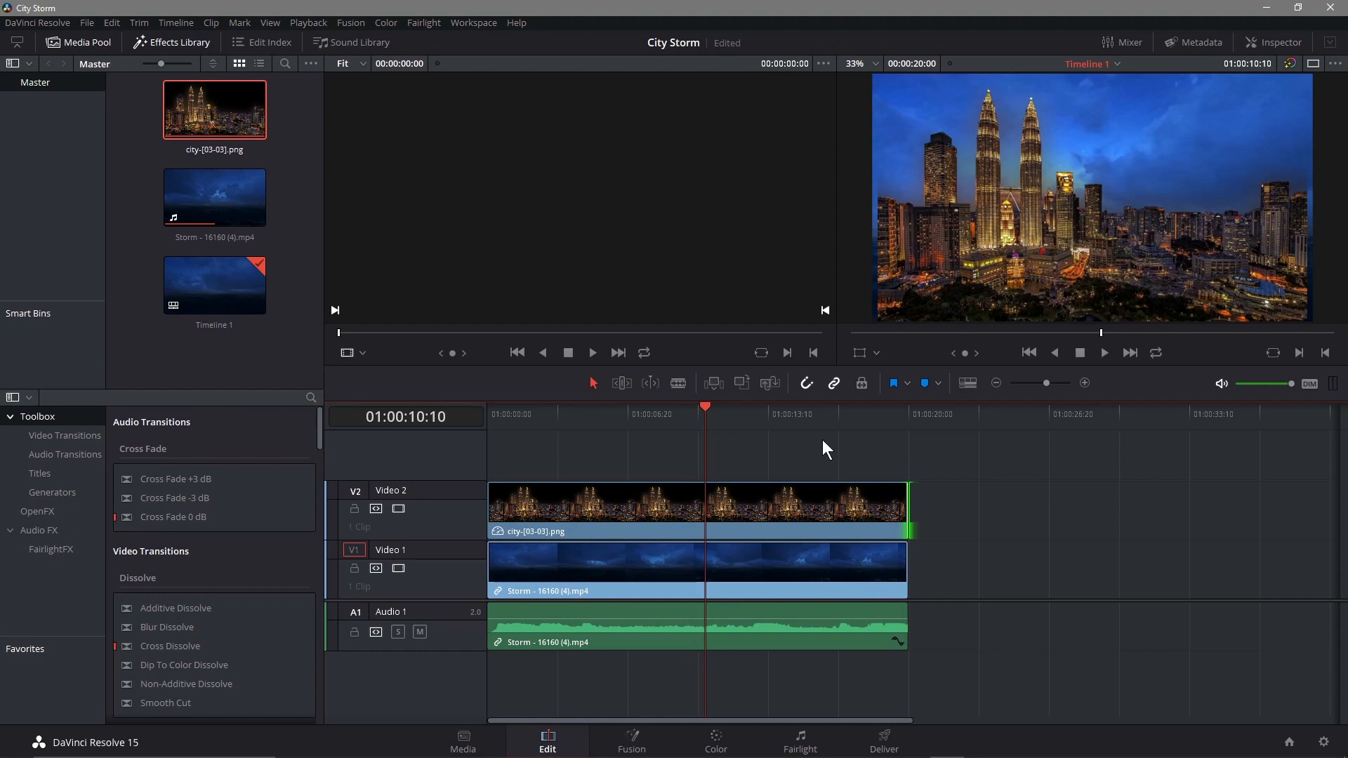
pyautogui.click(725, 563)
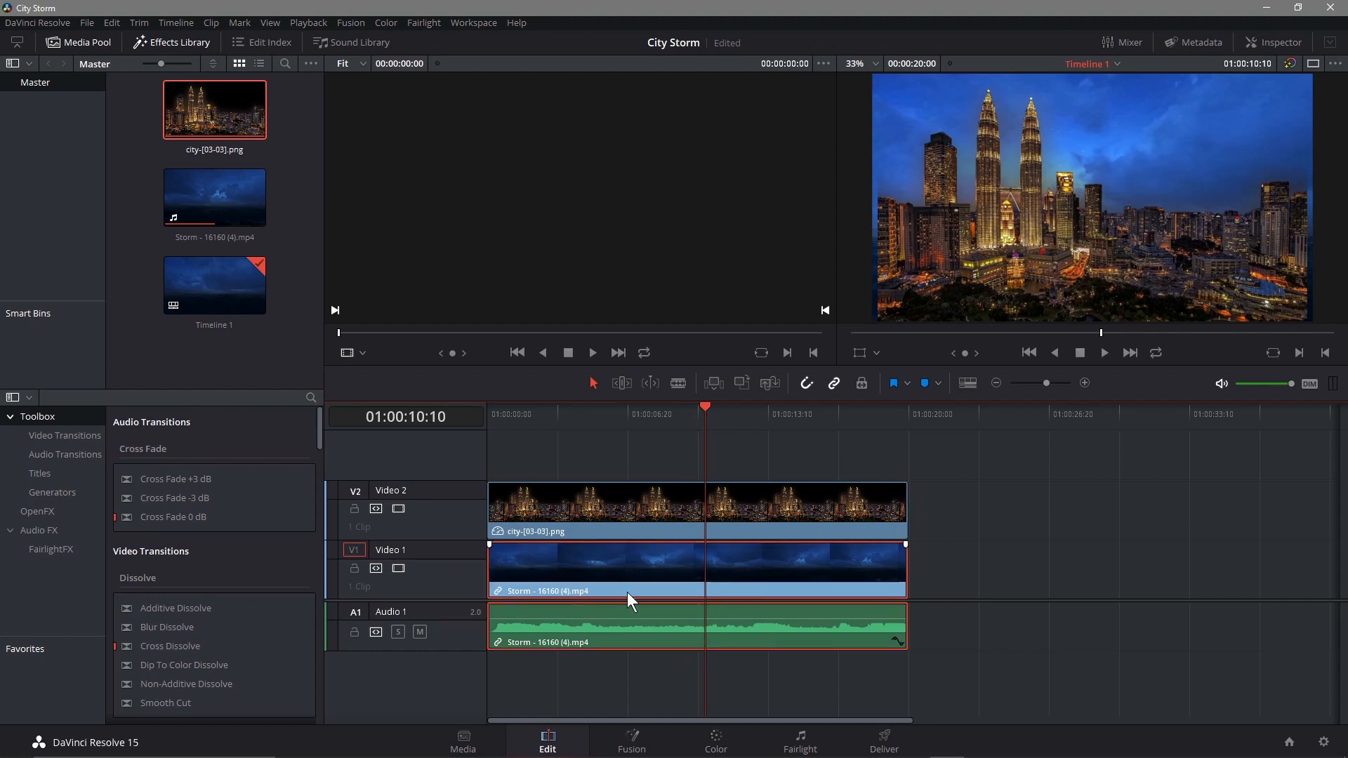
pyautogui.click(1274, 42)
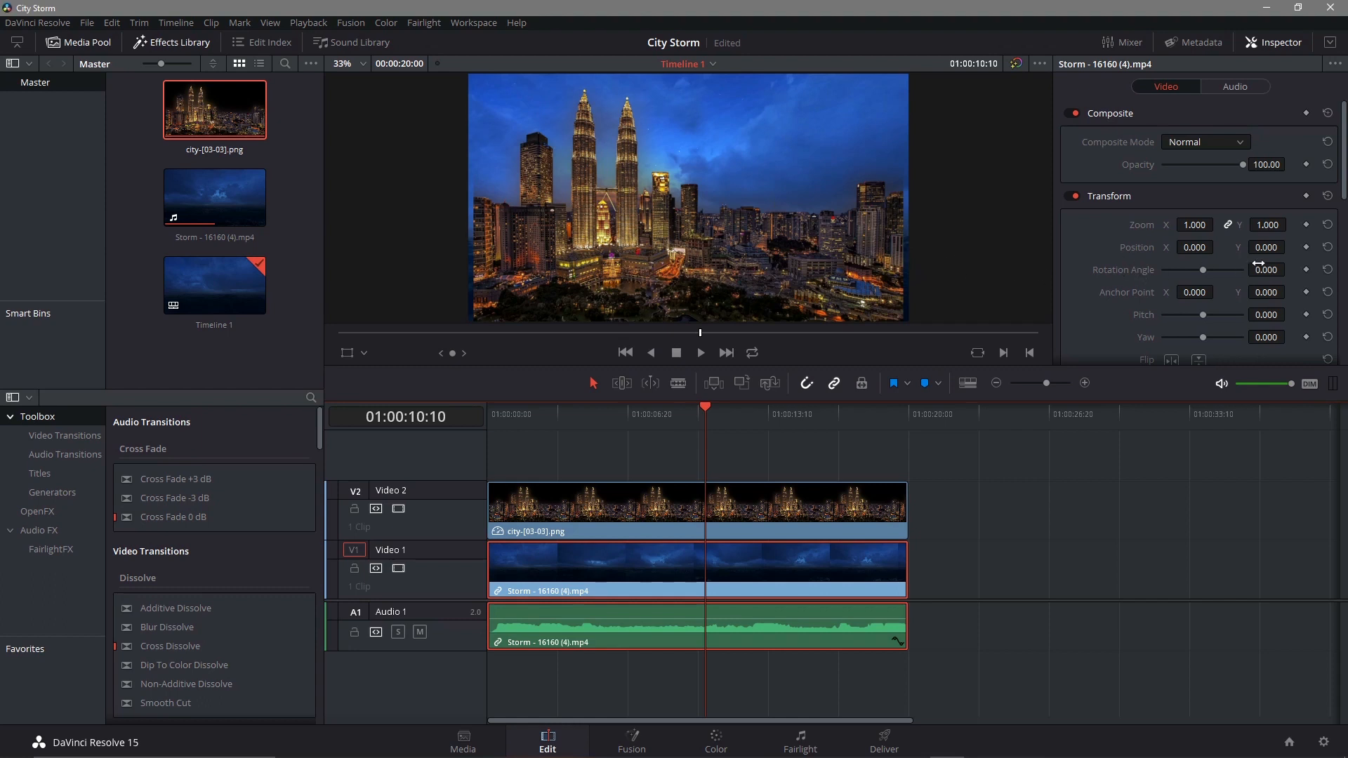
pyautogui.moveTo(1266, 247)
pyautogui.mouseDown()
pyautogui.moveTo(1334, 247)
pyautogui.moveTo(1225, 247)
pyautogui.moveTo(1289, 247)
pyautogui.mouseUp()
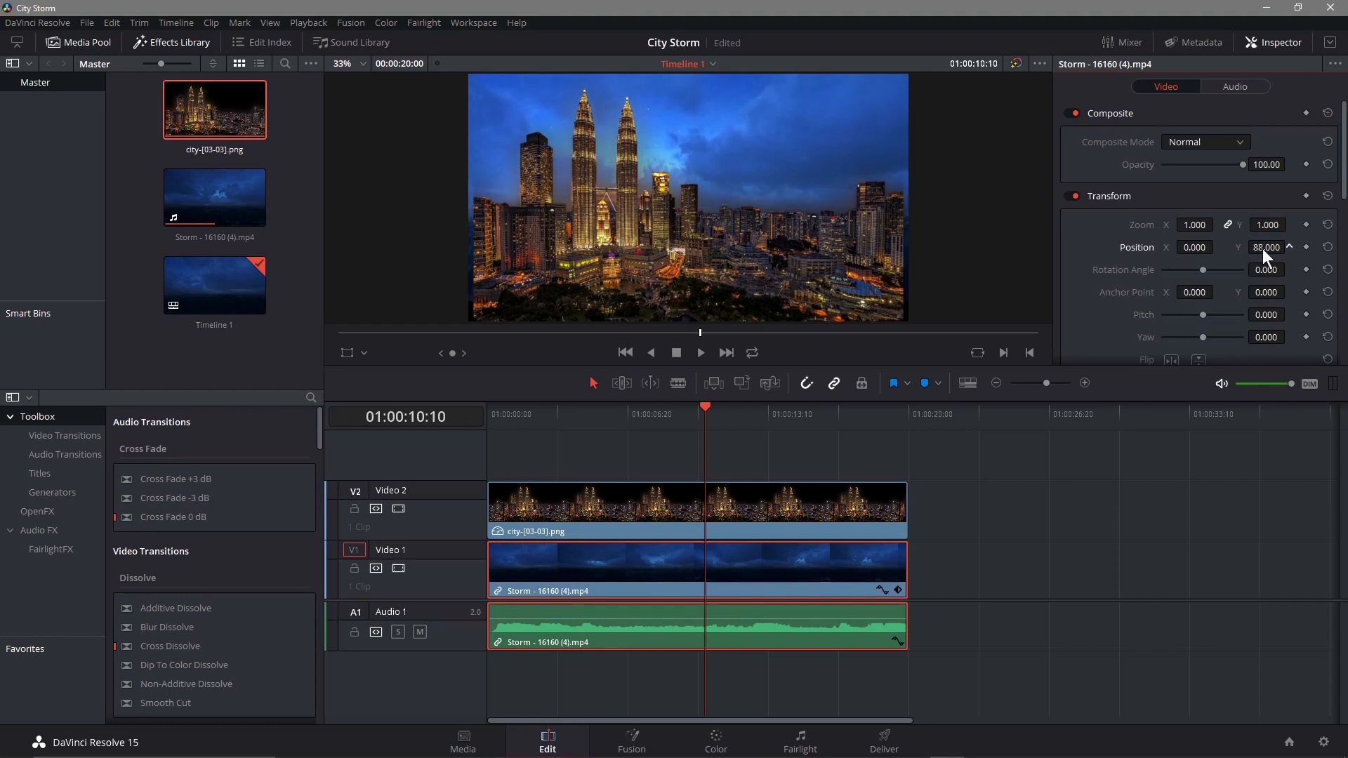
pyautogui.moveTo(718, 411)
pyautogui.mouseDown()
pyautogui.moveTo(877, 424)
pyautogui.moveTo(717, 428)
pyautogui.mouseUp()
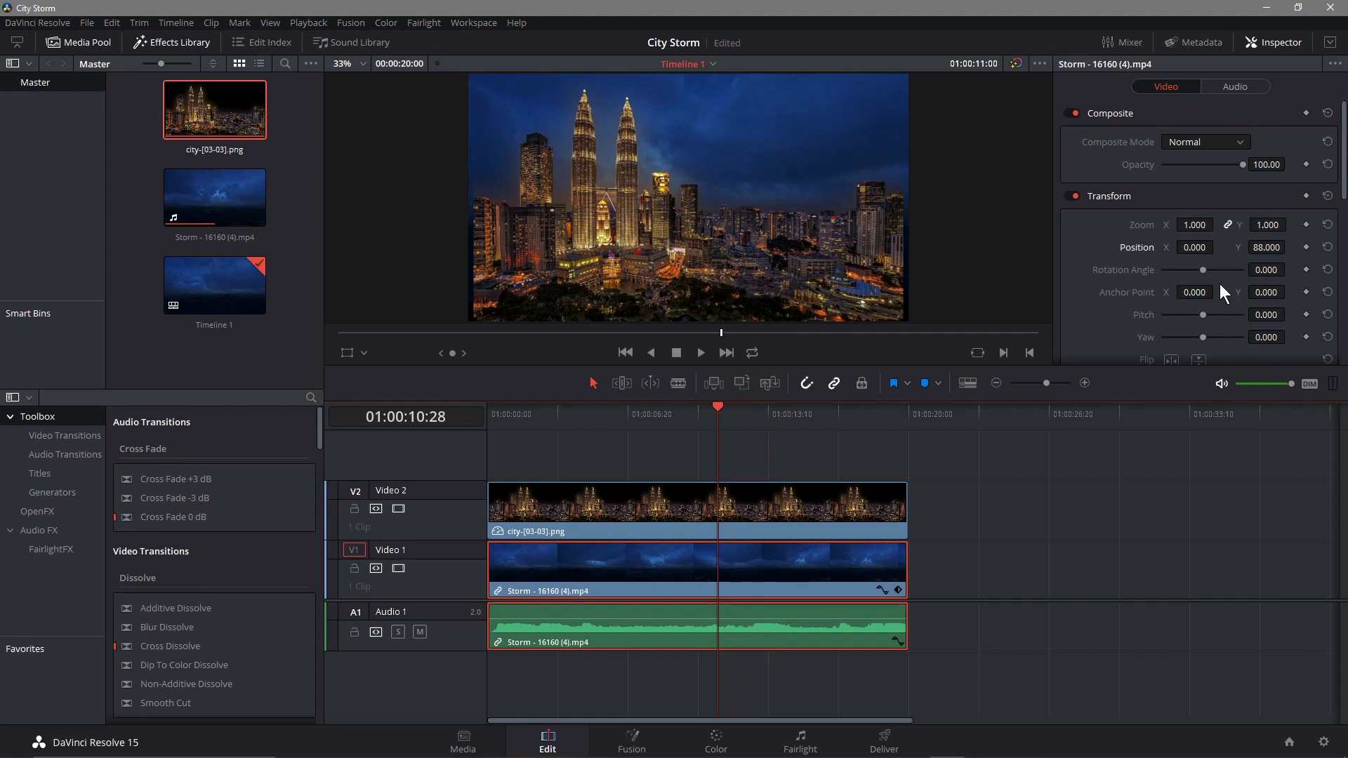
# Try a Rotation Angle of about 53 on the storm clip and undo it.
pyautogui.scroll(-1, 1219, 283)
pyautogui.scroll(1, 1220, 284)
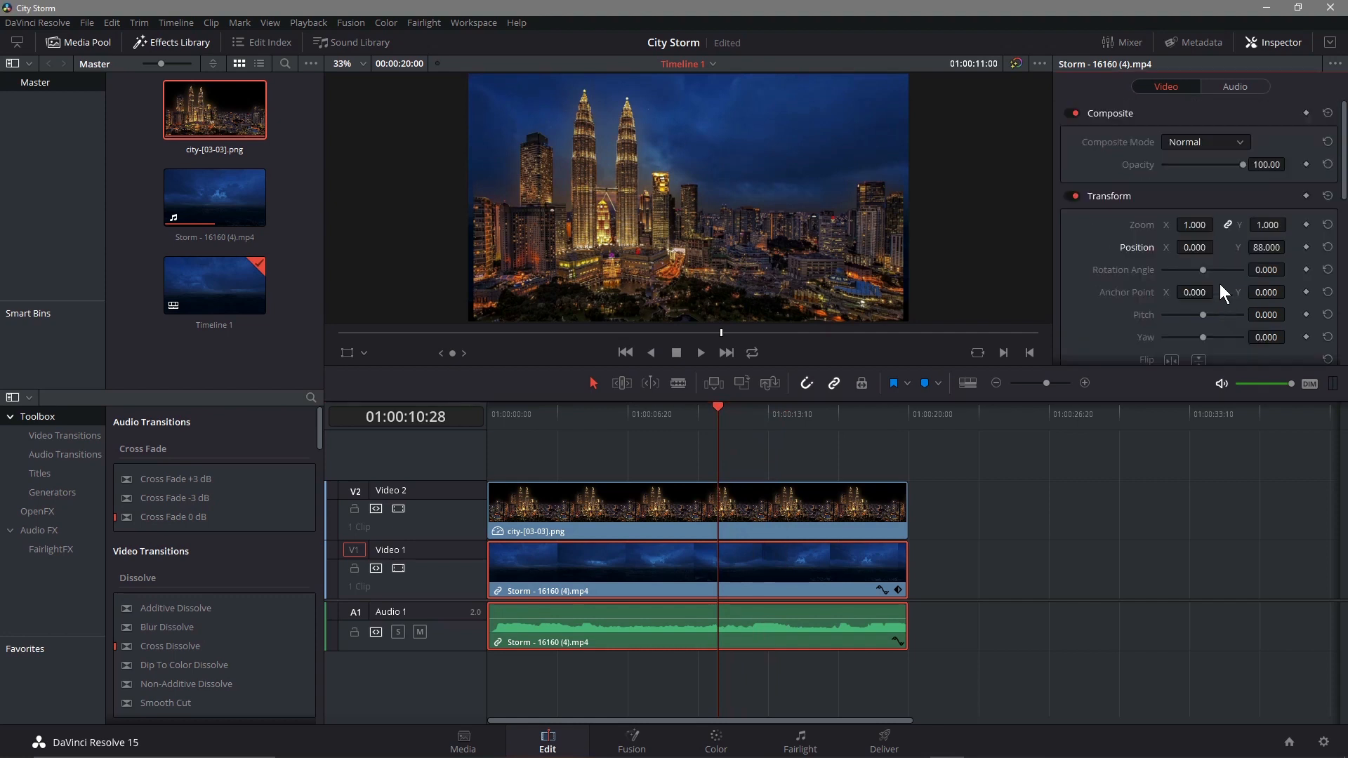
pyautogui.moveTo(1203, 269); pyautogui.dragTo(1207, 269)
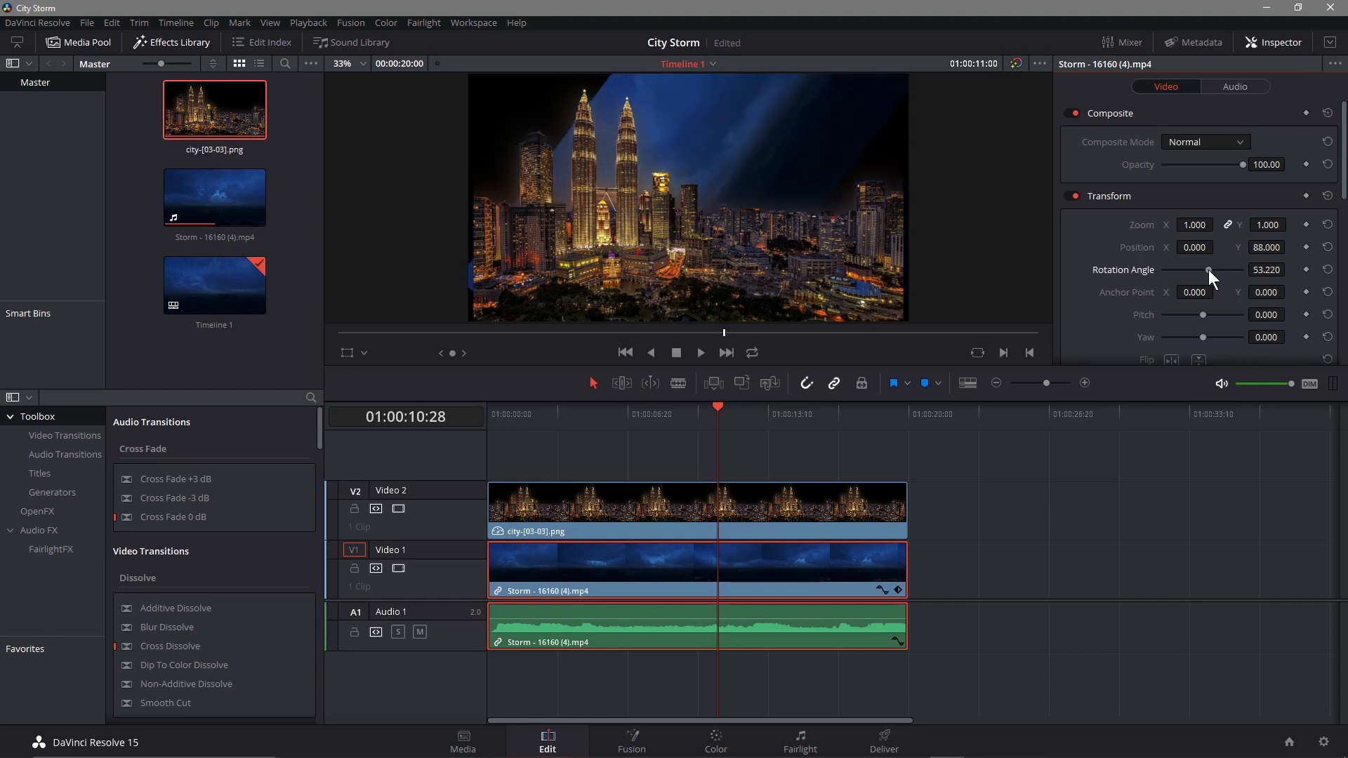
pyautogui.hotkey('ctrl', 'b')
pyautogui.hotkey('ctrl', 'z')
pyautogui.hotkey('ctrl', 'z')
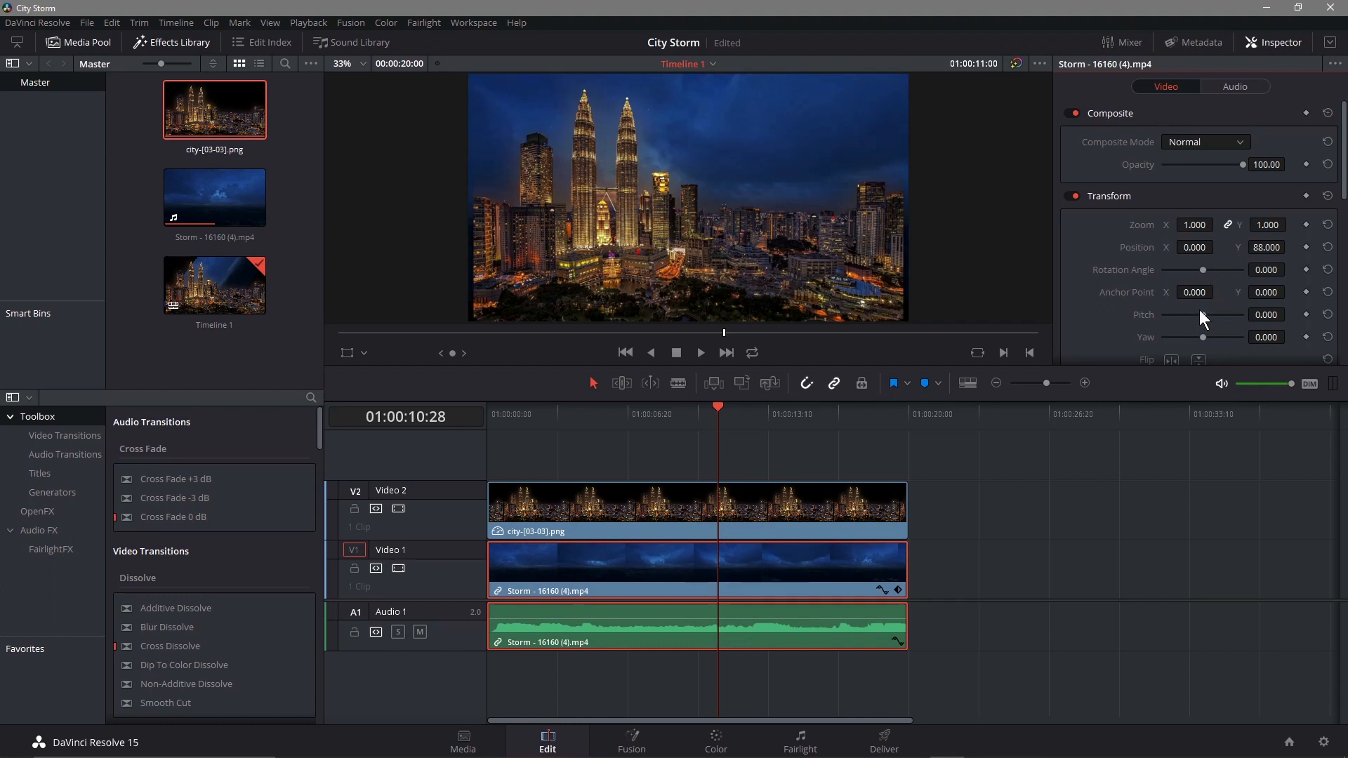
# Try shifting the storm clip's Anchor Point in X and Y and undo both changes.
pyautogui.moveTo(1191, 292)
pyautogui.mouseDown()
pyautogui.moveTo(1218, 290)
pyautogui.moveTo(1177, 292)
pyautogui.mouseUp()
pyautogui.moveTo(1261, 291); pyautogui.dragTo(1225, 292)
pyautogui.hotkey('ctrl', 'z')
pyautogui.hotkey('ctrl', 'z')
# Look through the storm clip's remaining transform and cropping settings.
pyautogui.scroll(-10, 1215, 210)
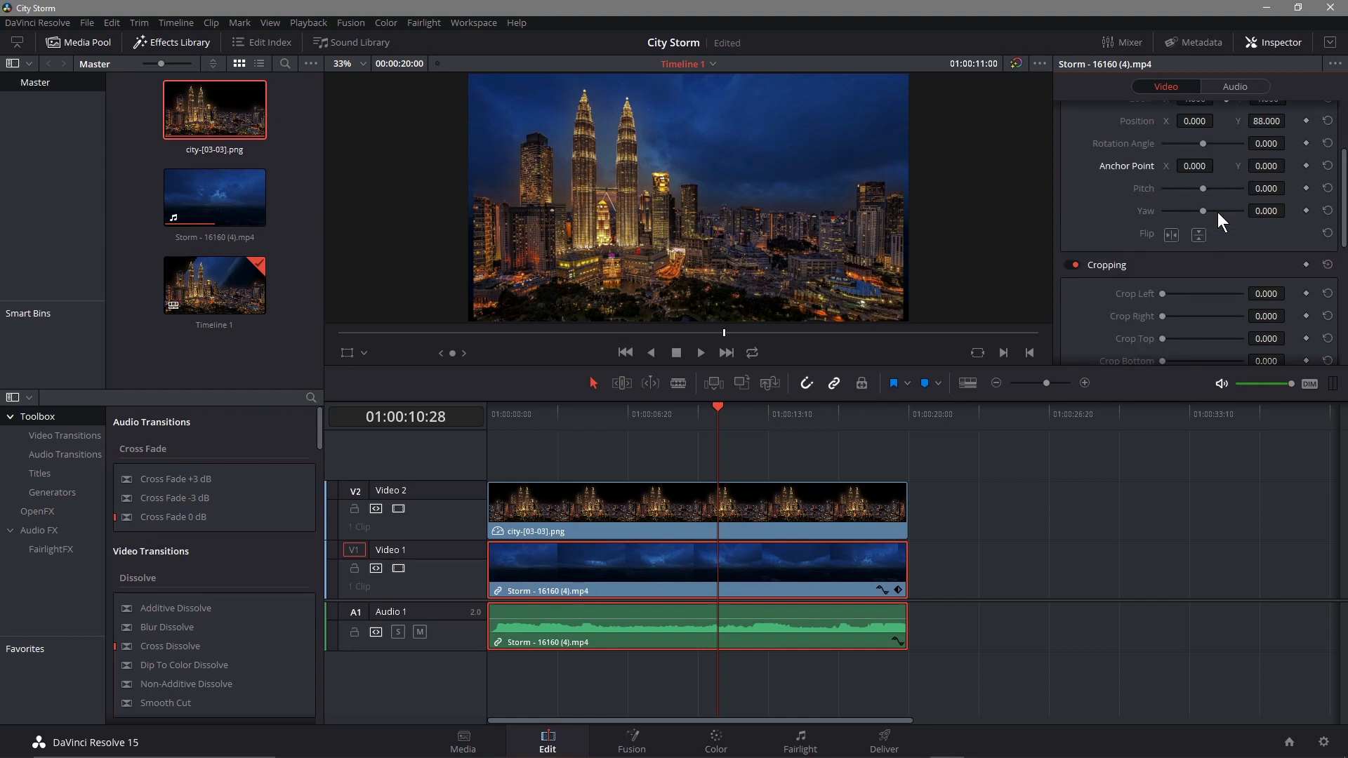
pyautogui.scroll(-3, 1214, 277)
pyautogui.scroll(8, 1213, 278)
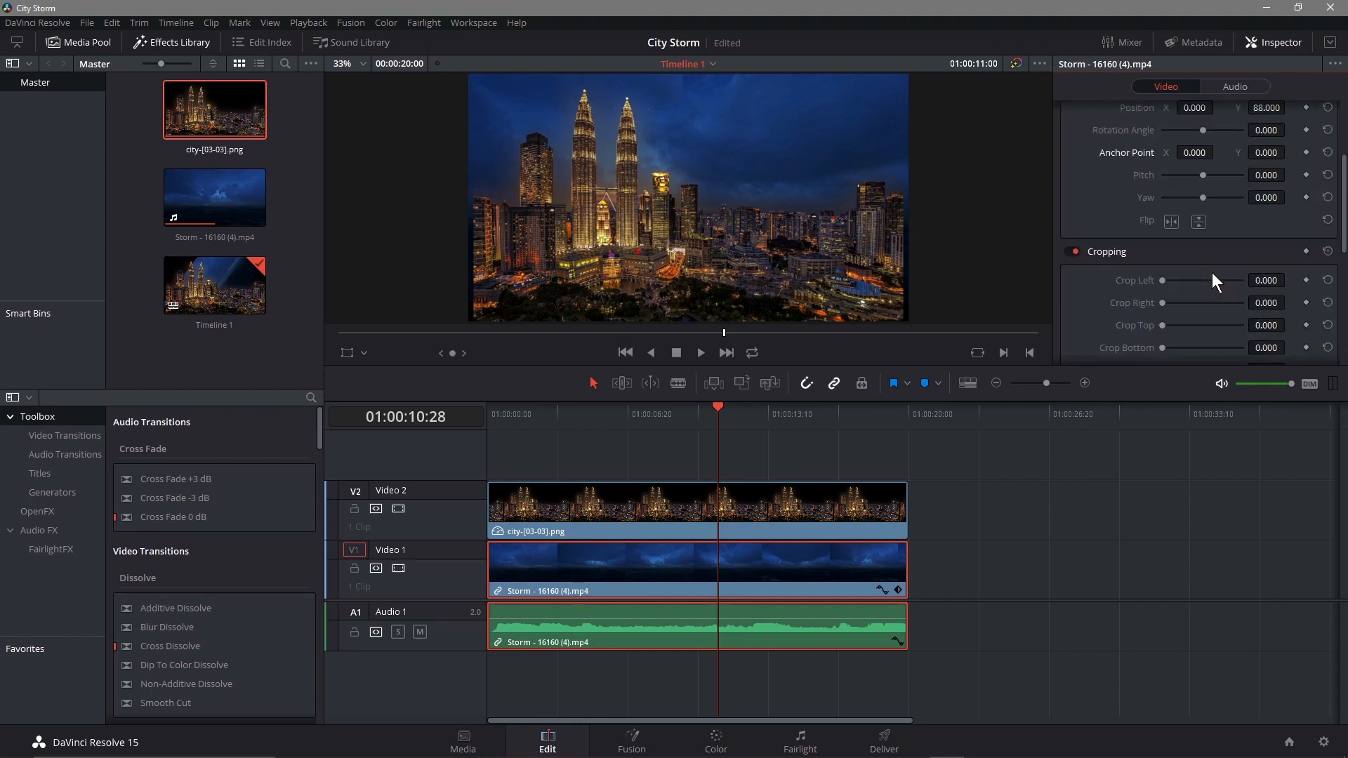
pyautogui.scroll(-2, 1213, 280)
pyautogui.scroll(5, 1213, 279)
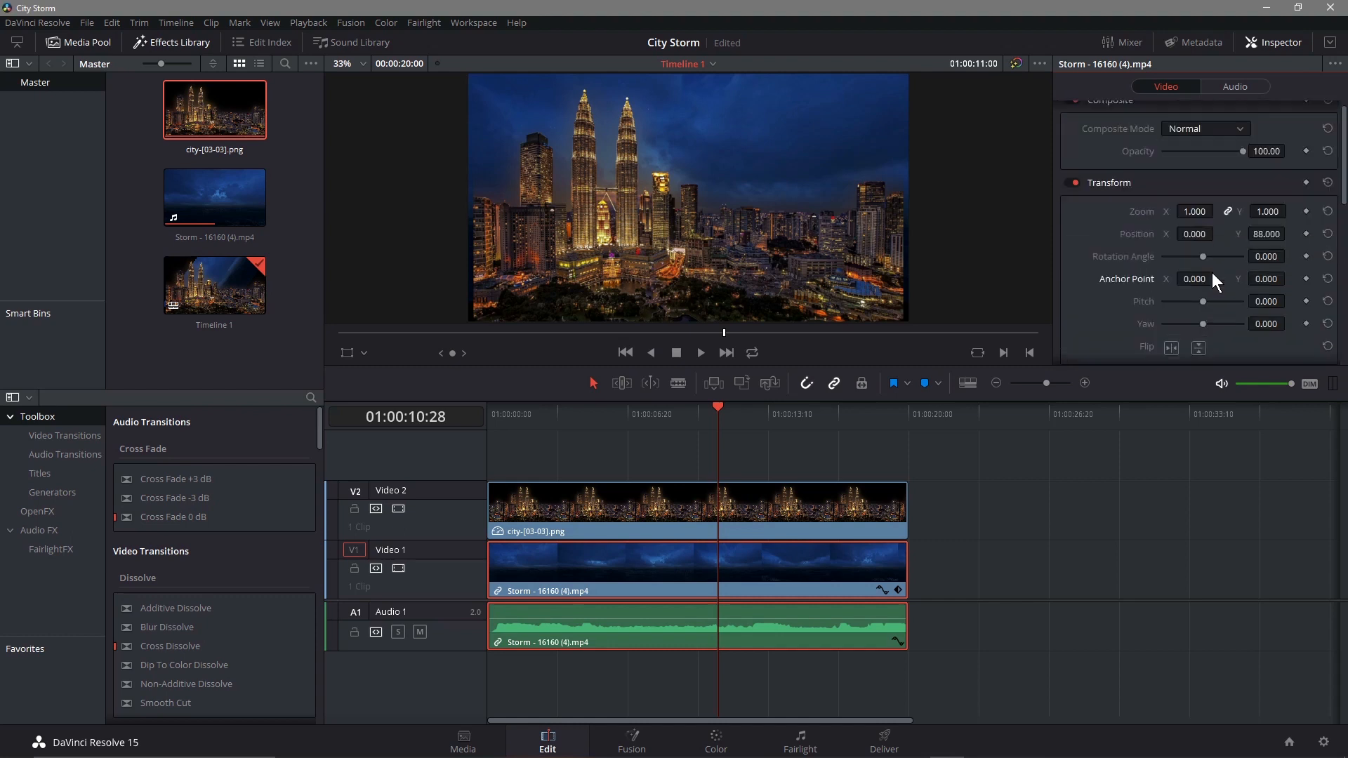
pyautogui.scroll(1, 1212, 279)
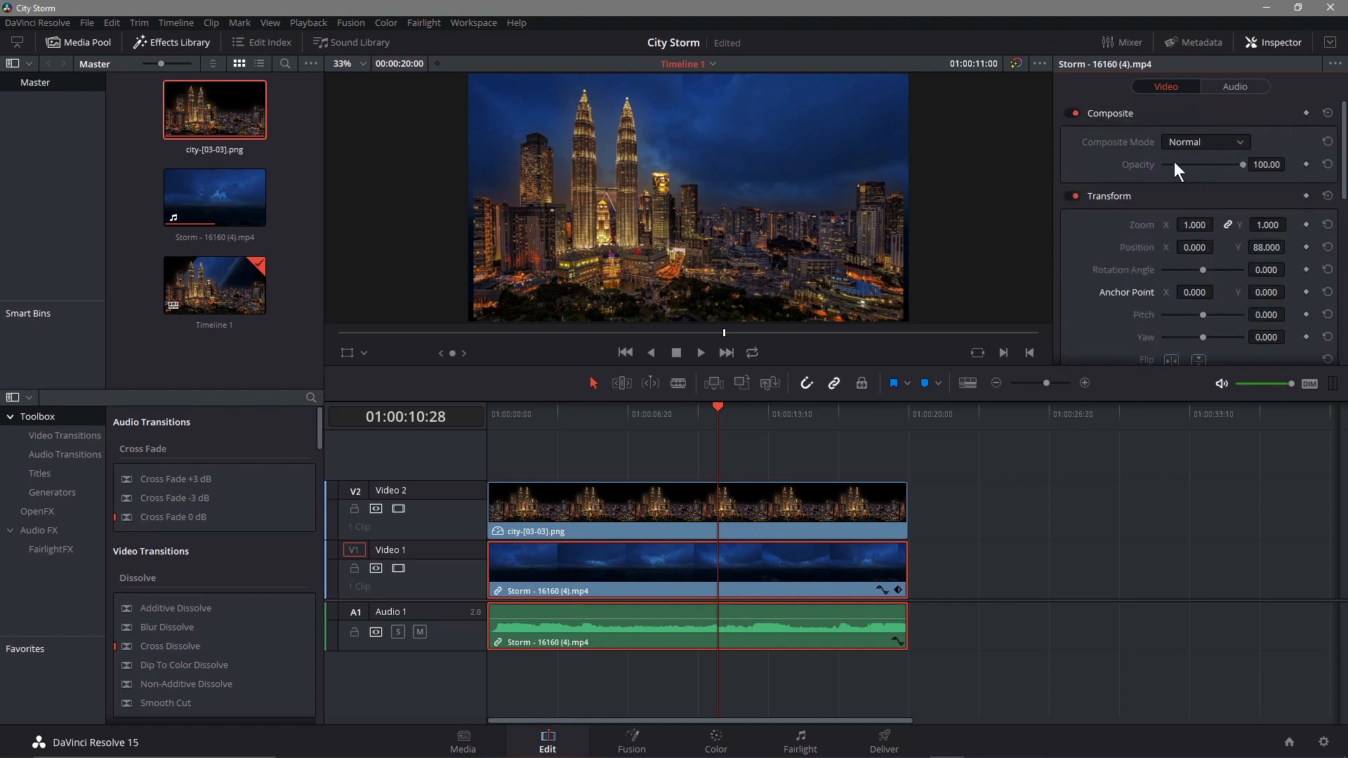
# Flip the storm clip horizontally and check the sky at about 01:00:13:05.
pyautogui.moveTo(1241, 170); pyautogui.dragTo(1295, 166)
pyautogui.scroll(-1, 1127, 323)
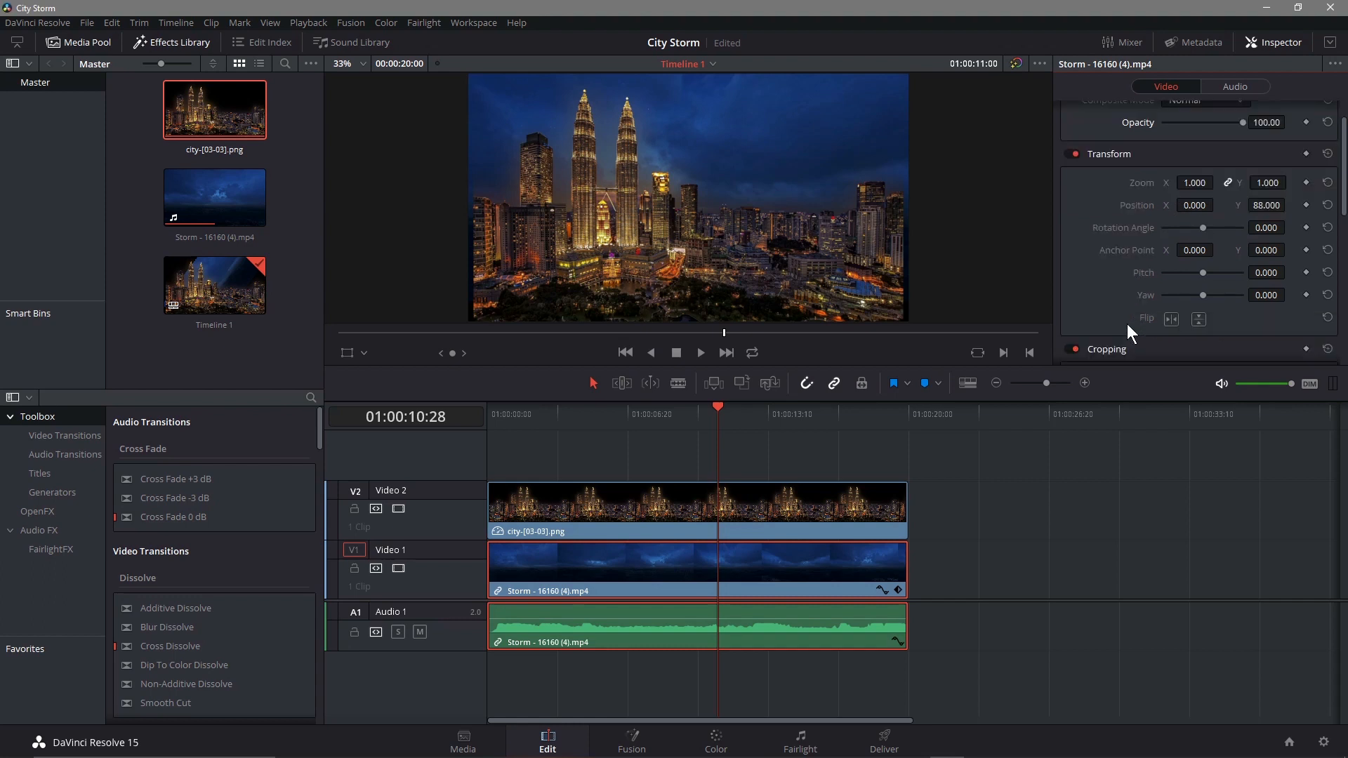
pyautogui.click(1171, 318)
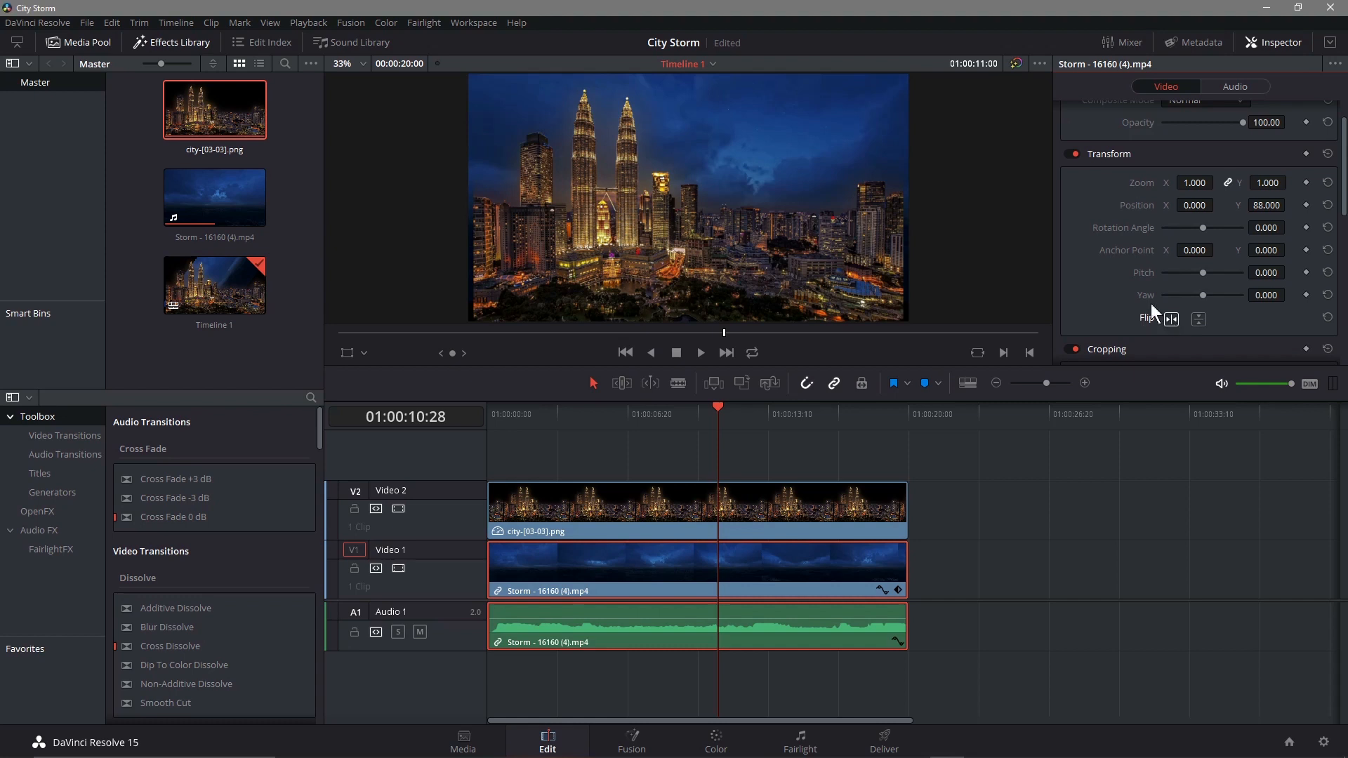
pyautogui.scroll(1, 1093, 250)
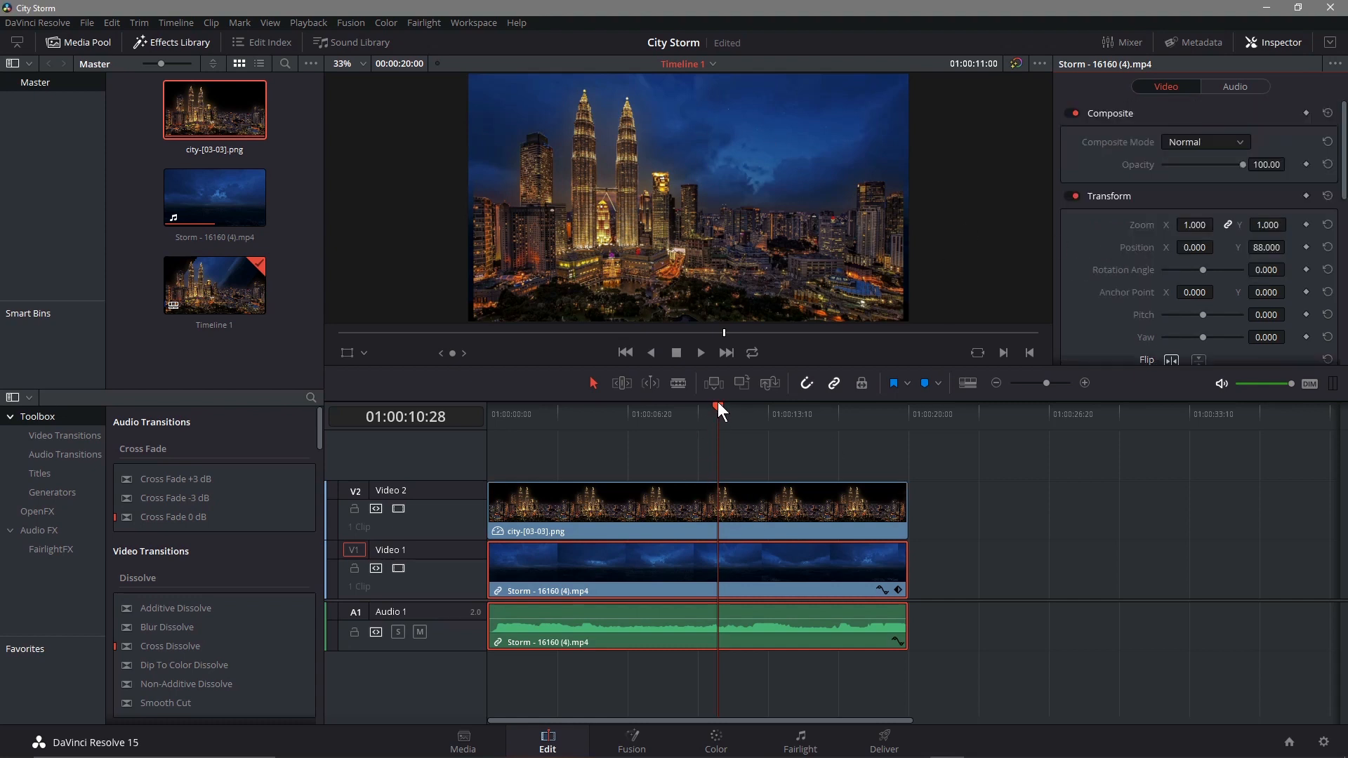
pyautogui.moveTo(724, 406); pyautogui.dragTo(766, 410)
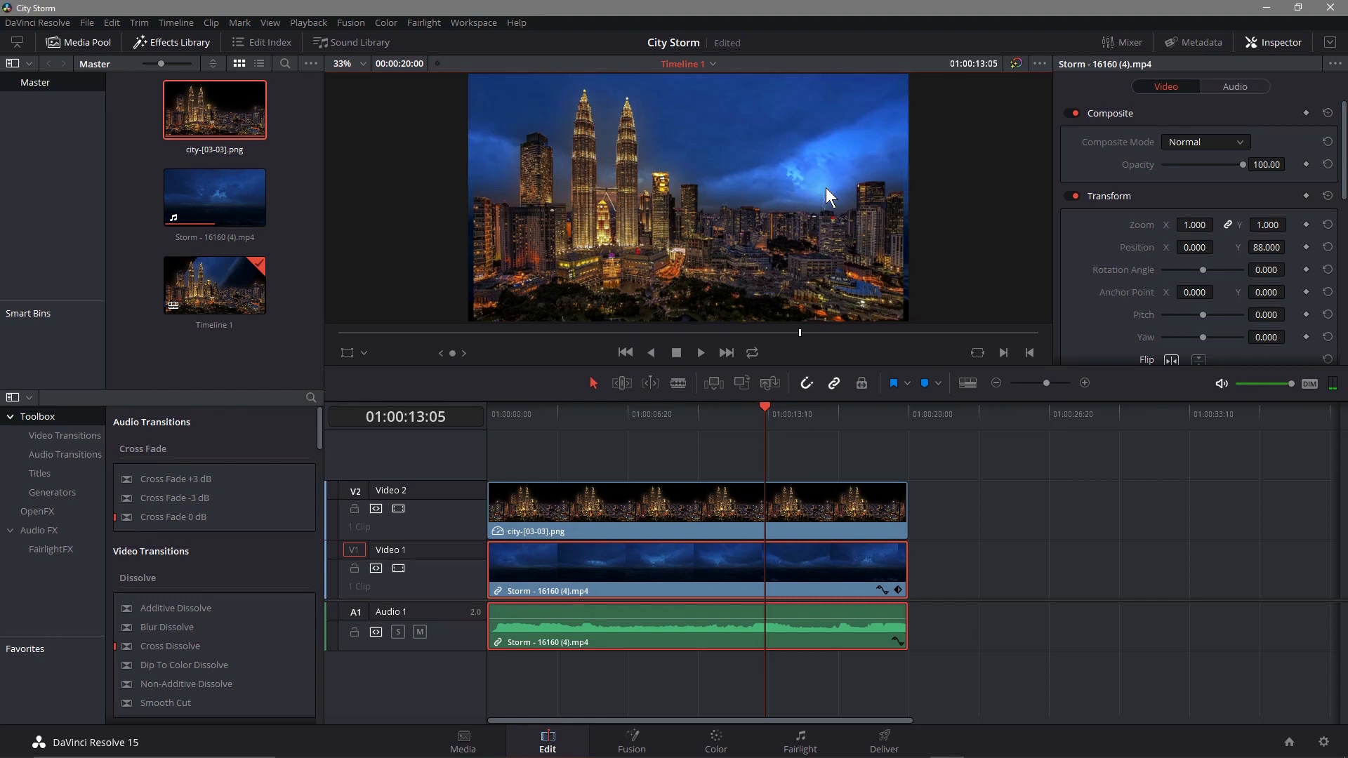
# Return the playhead to the start of the timeline and save the project.
pyautogui.moveTo(774, 403); pyautogui.dragTo(485, 434)
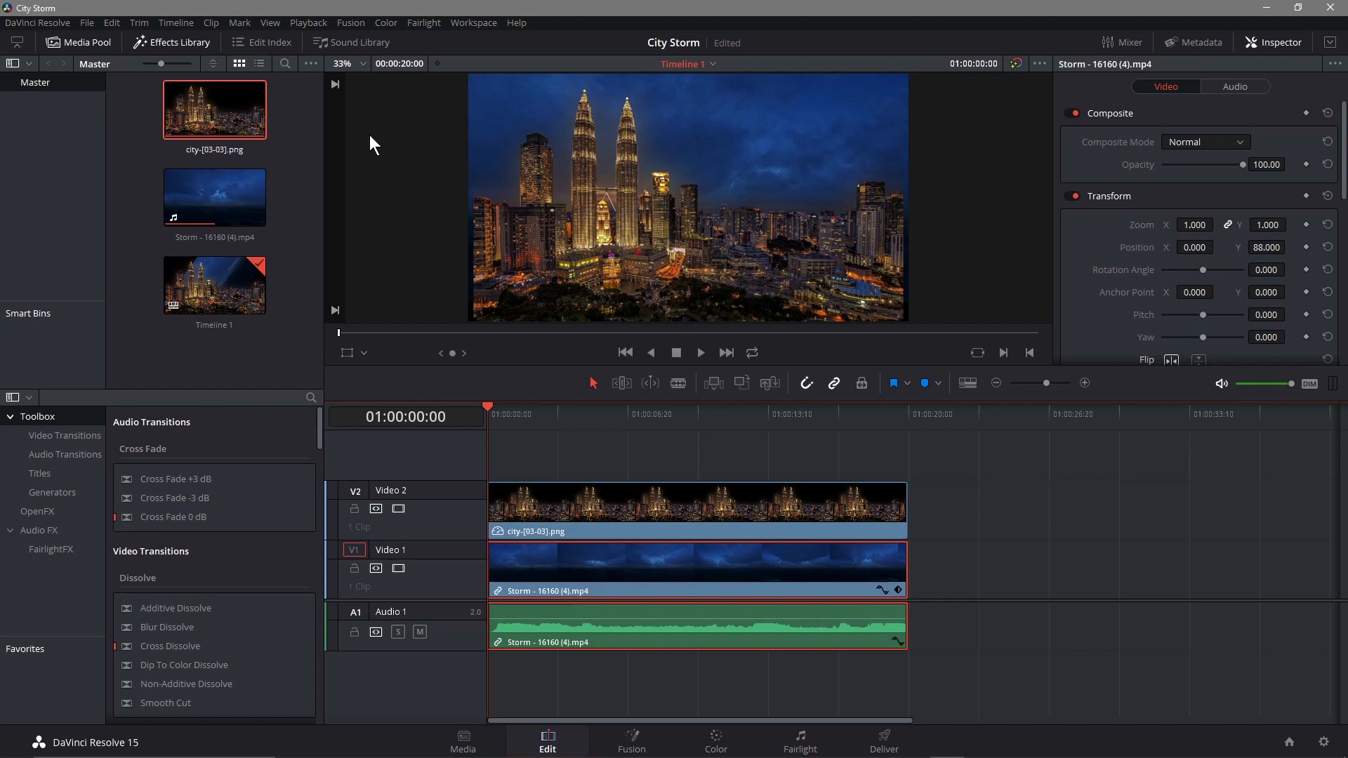
pyautogui.click(79, 23)
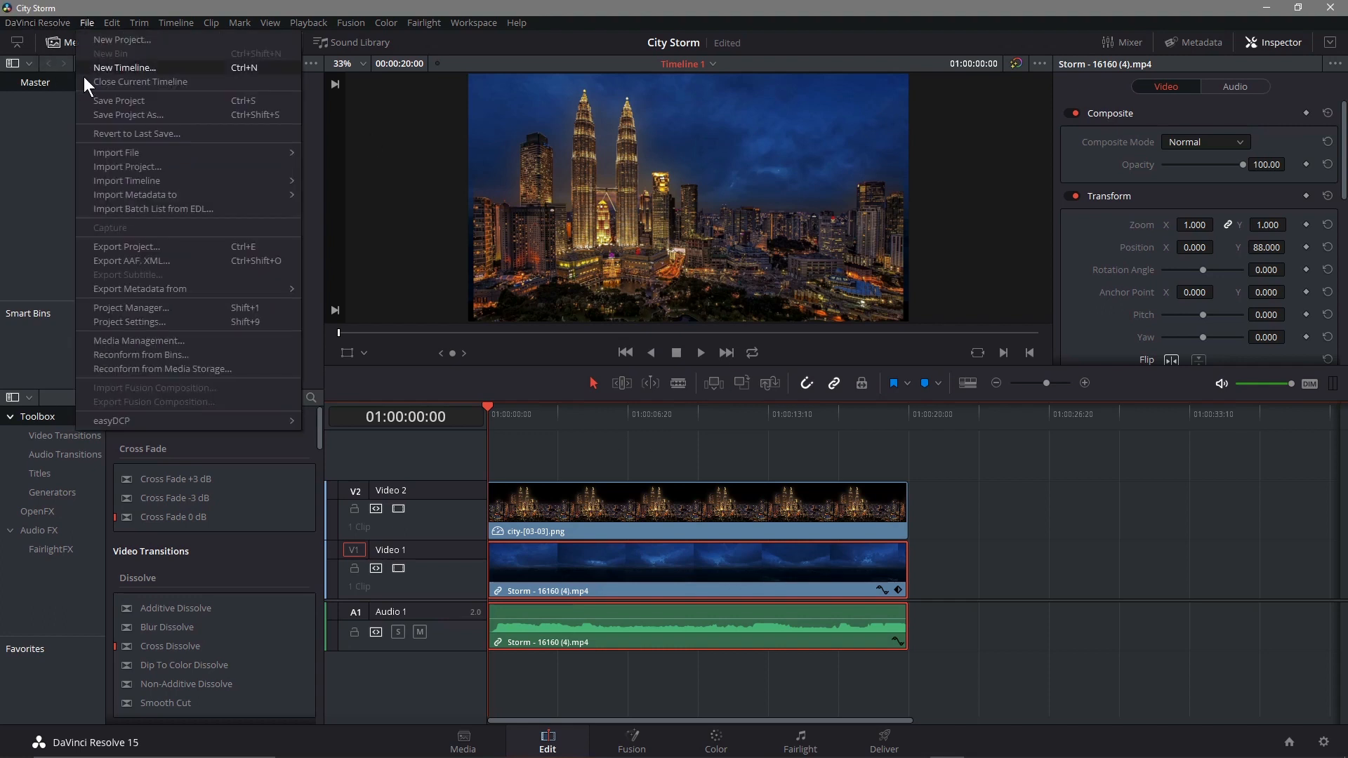
pyautogui.click(107, 100)
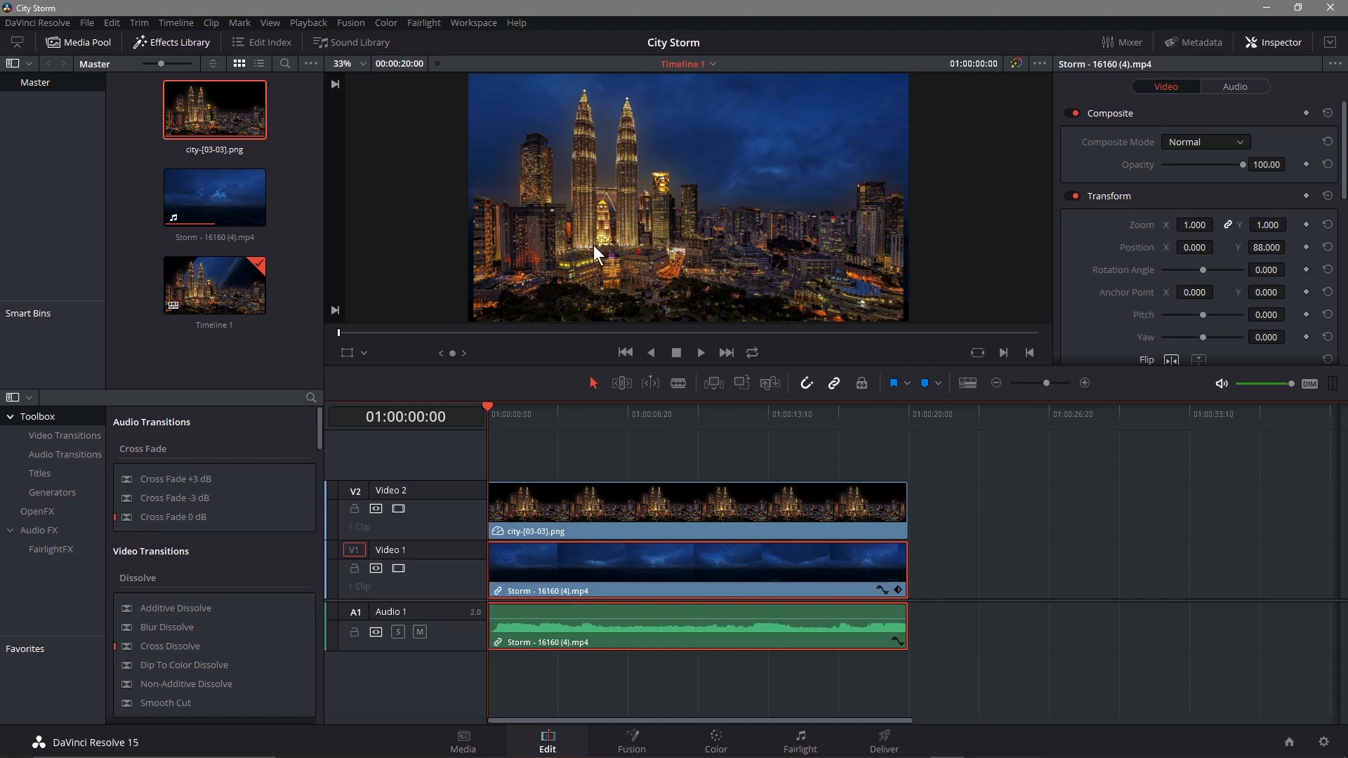
# Add Zoom keyframes of 1.000 to the city PNG clip at 01:00:00:00 and 01:00:20:00.
pyautogui.click(580, 495)
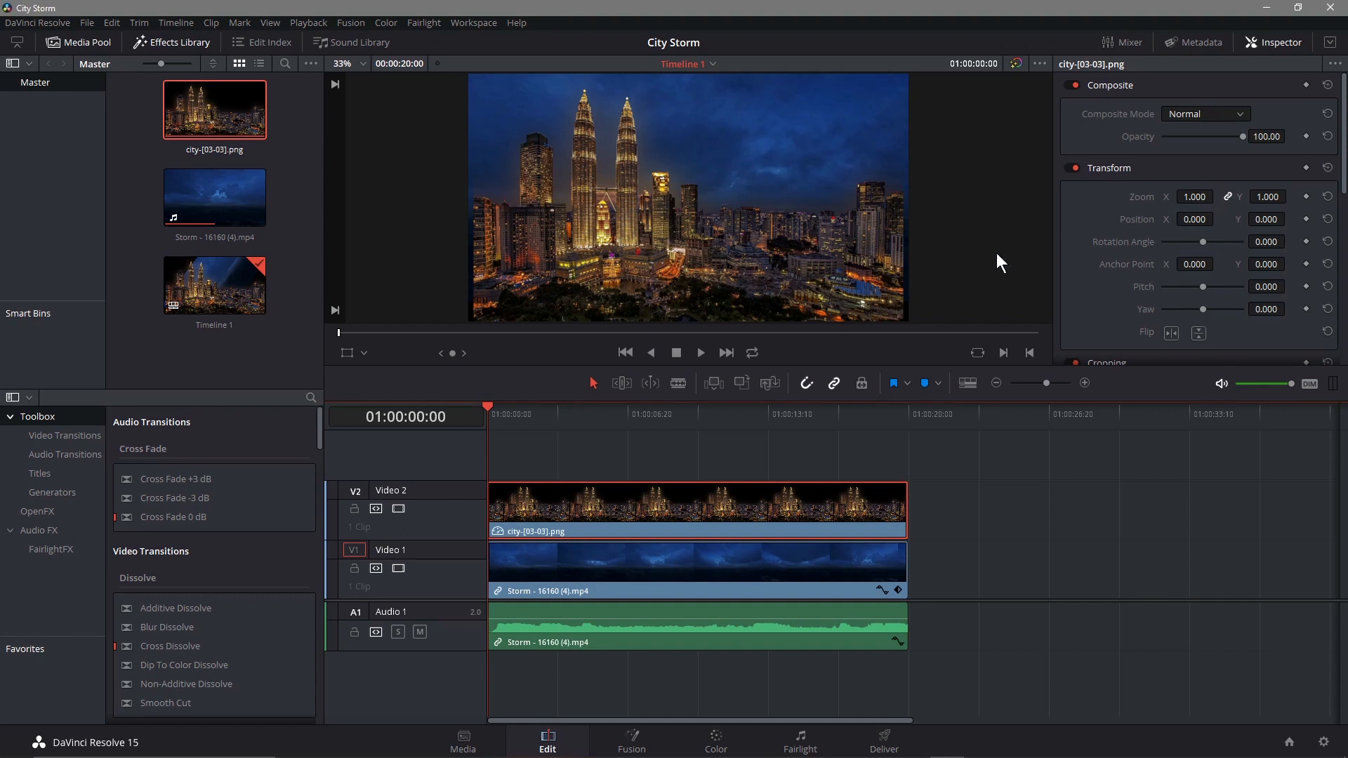
pyautogui.click(1305, 197)
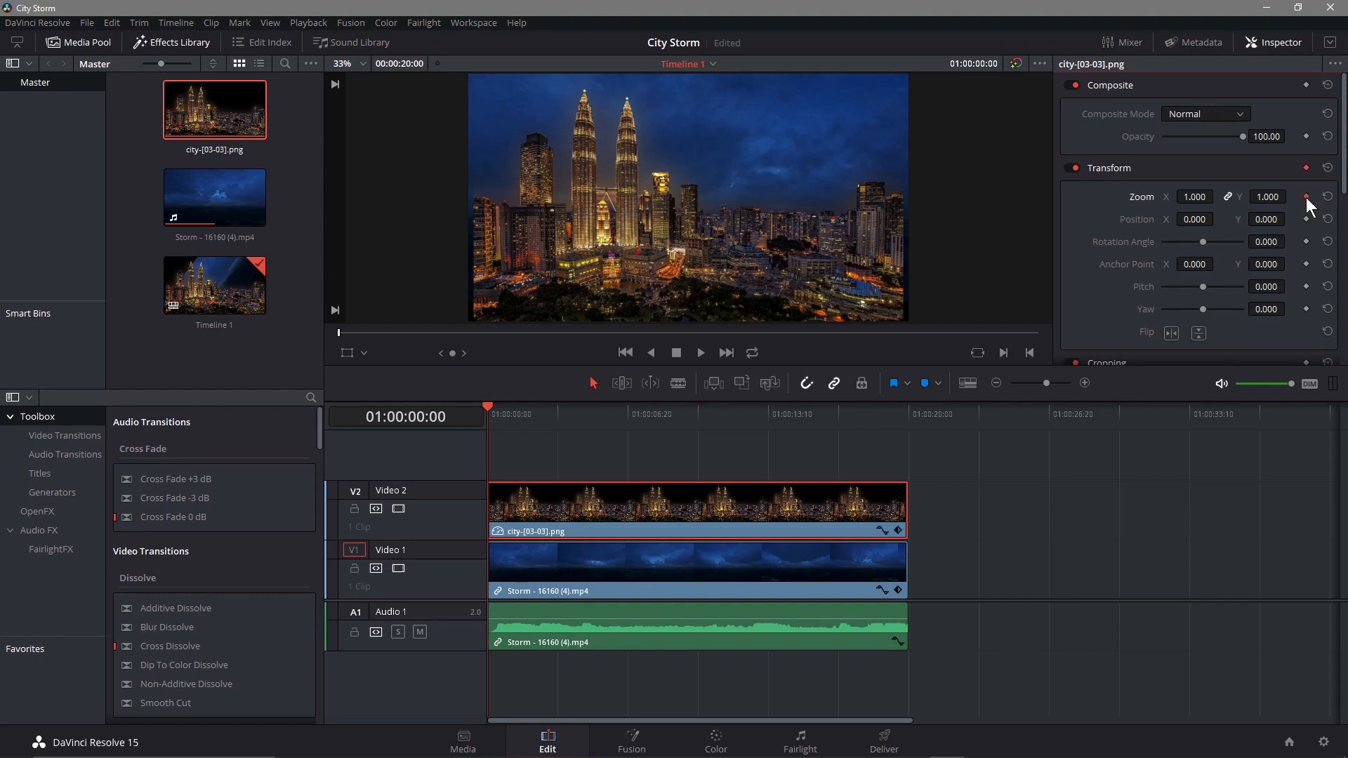
pyautogui.moveTo(486, 405); pyautogui.dragTo(910, 424)
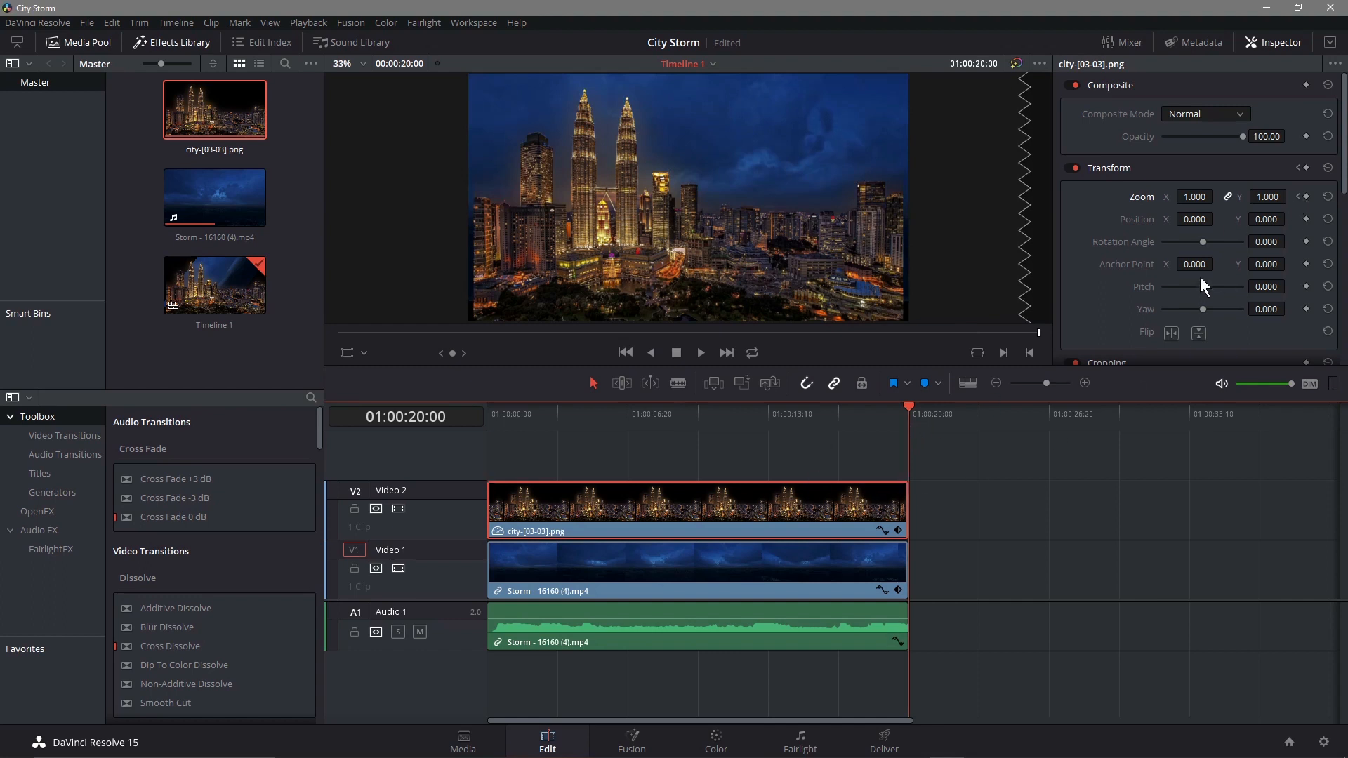
pyautogui.click(1306, 197)
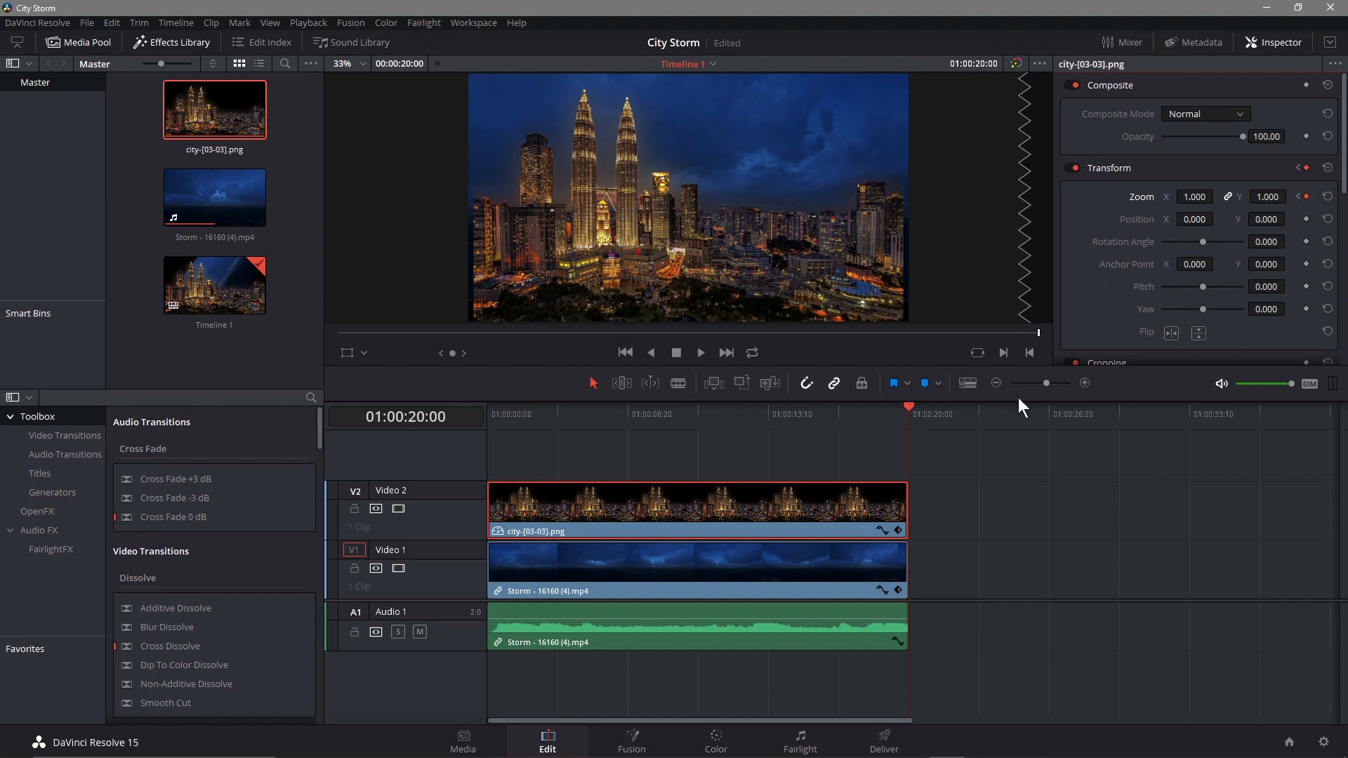
# Set the city clip's Zoom to 1.120 at the starting keyframe and play back the zoom-out.
pyautogui.moveTo(904, 403); pyautogui.dragTo(459, 415)
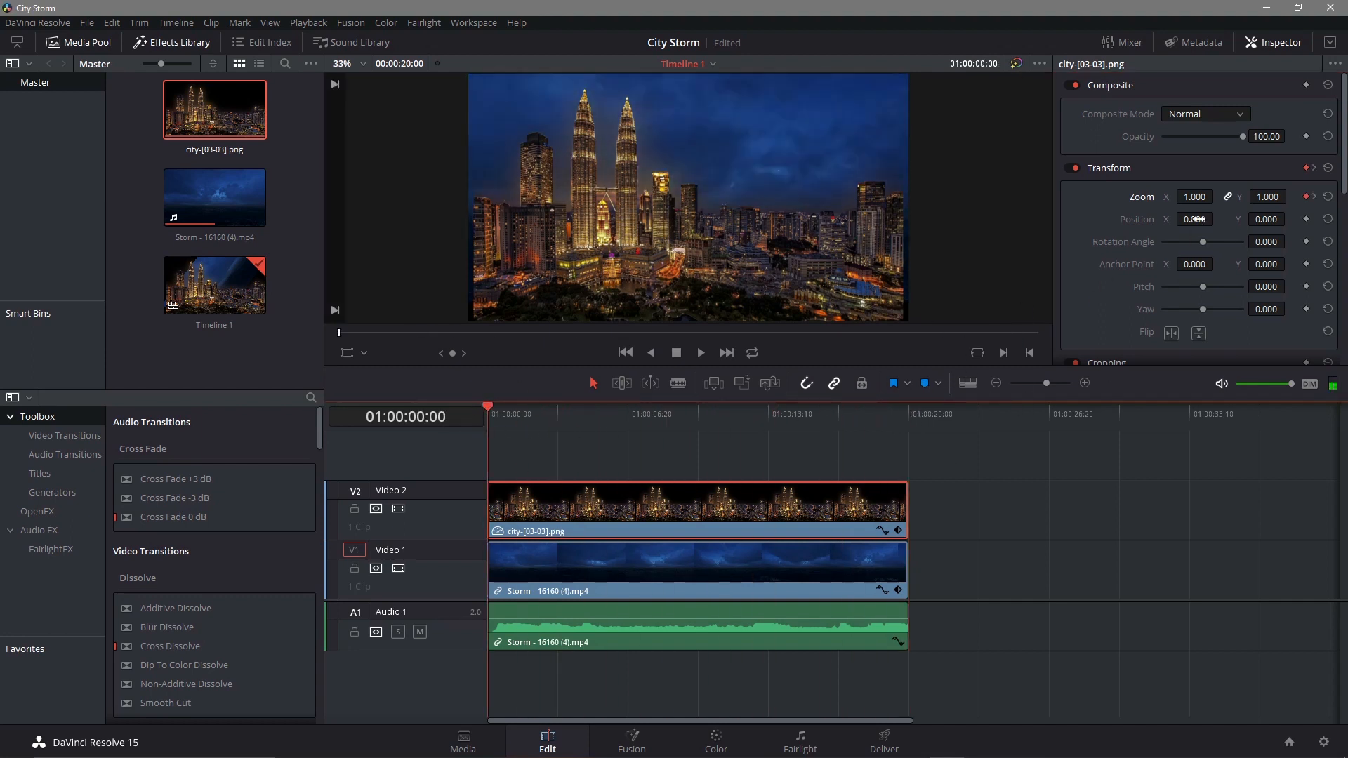
pyautogui.moveTo(1194, 196); pyautogui.dragTo(1218, 197)
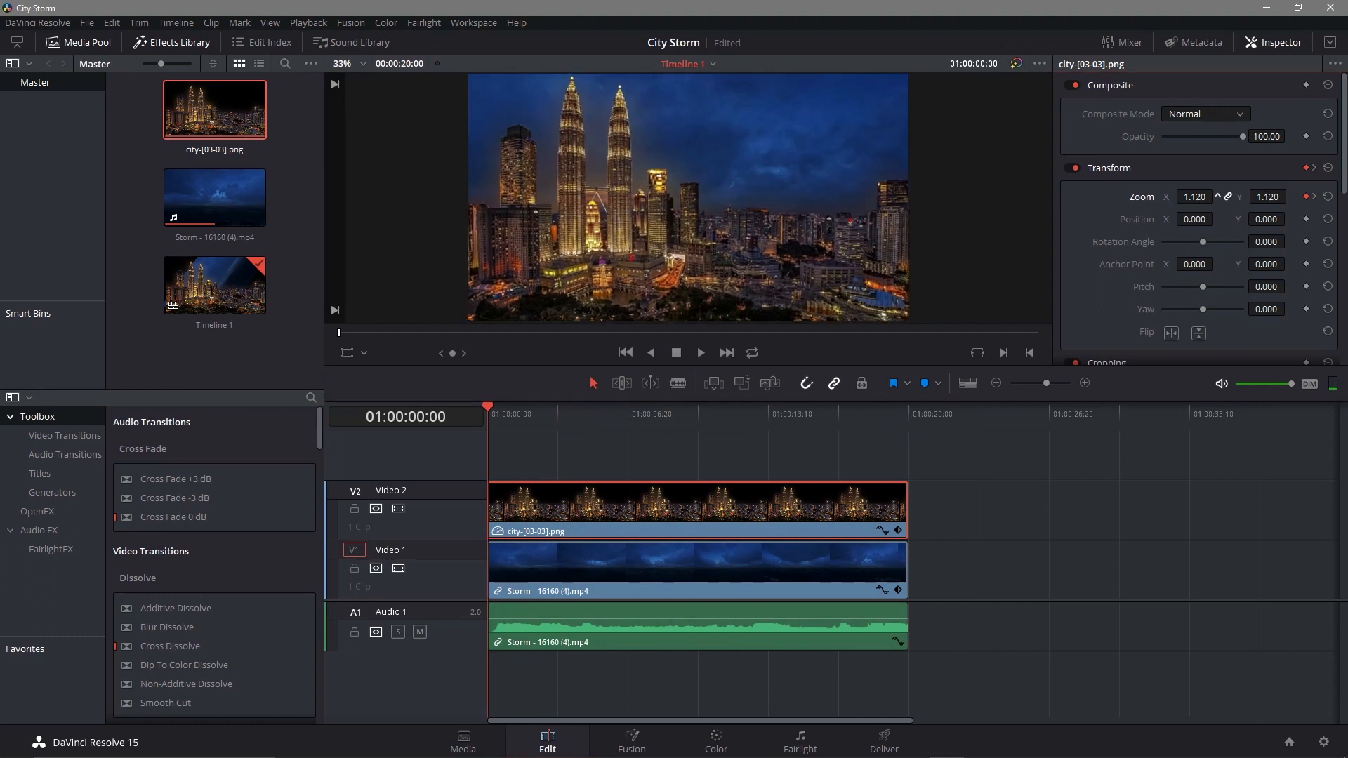
pyautogui.click(701, 353)
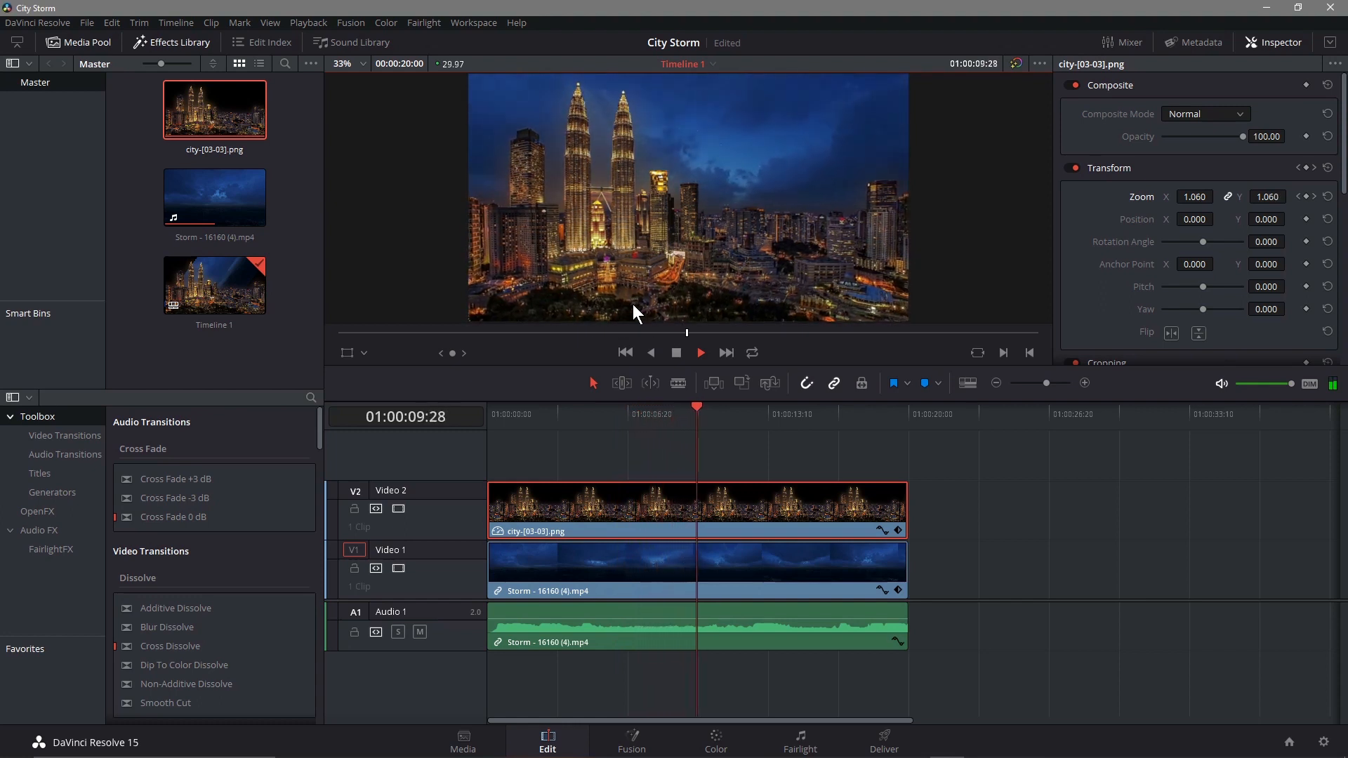
pyautogui.click(680, 351)
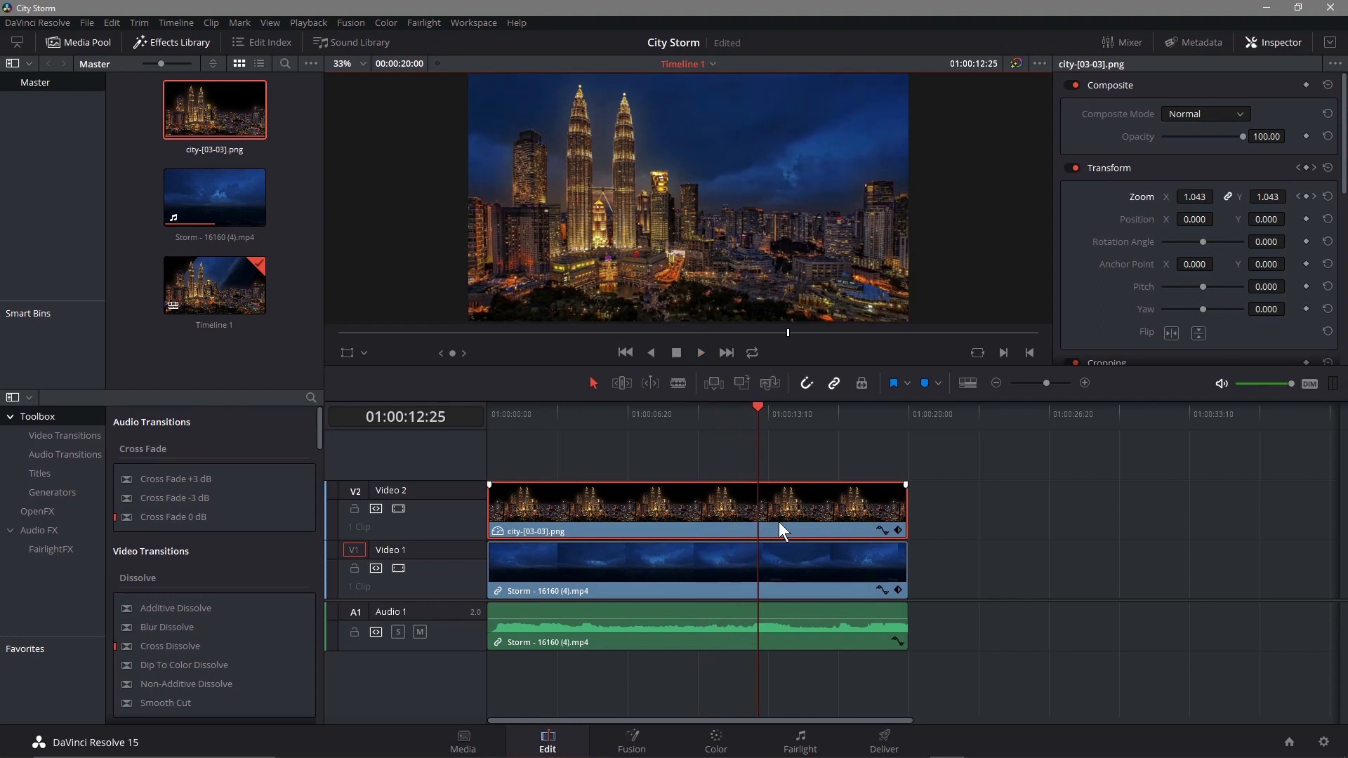
# Add Zoom keyframes of 1.000 to the storm clip at 01:00:00:00 and 01:00:20:00.
pyautogui.click(789, 560)
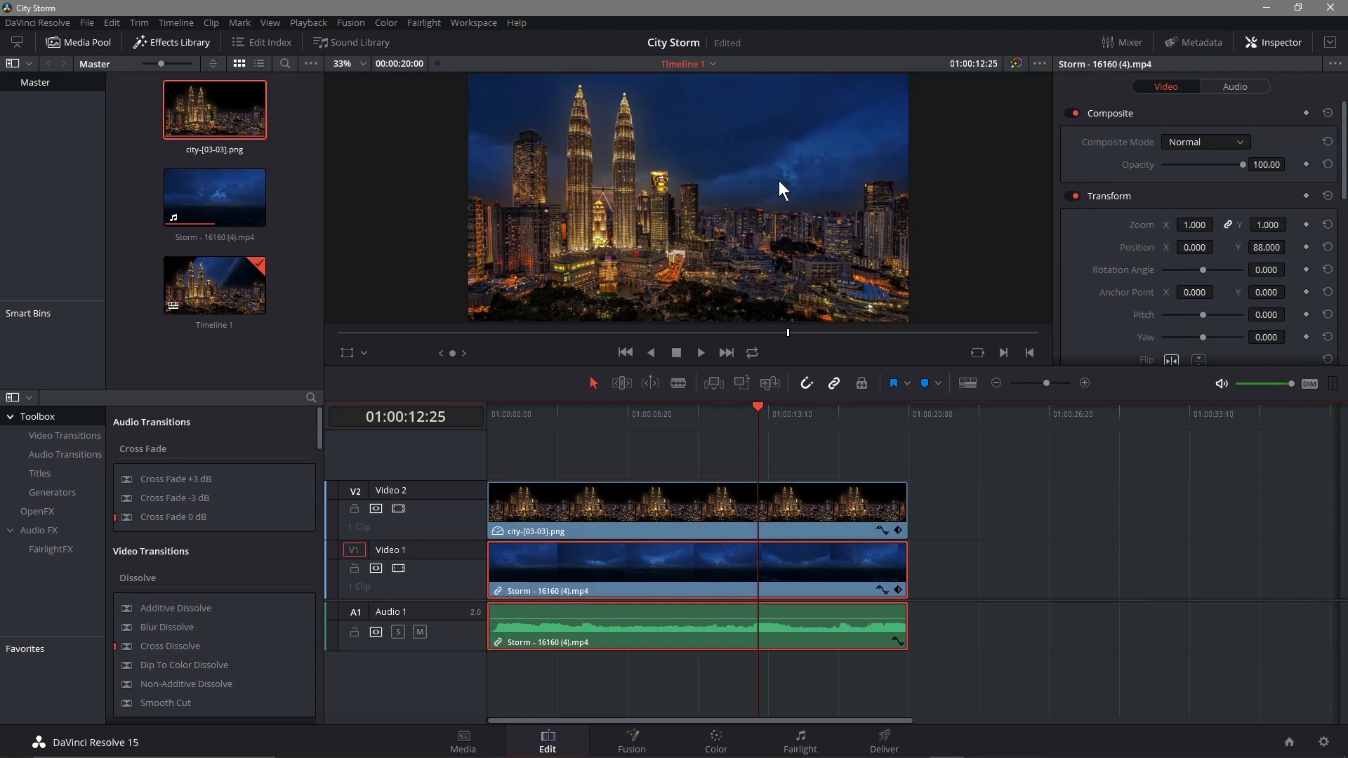
pyautogui.moveTo(758, 410); pyautogui.dragTo(453, 441)
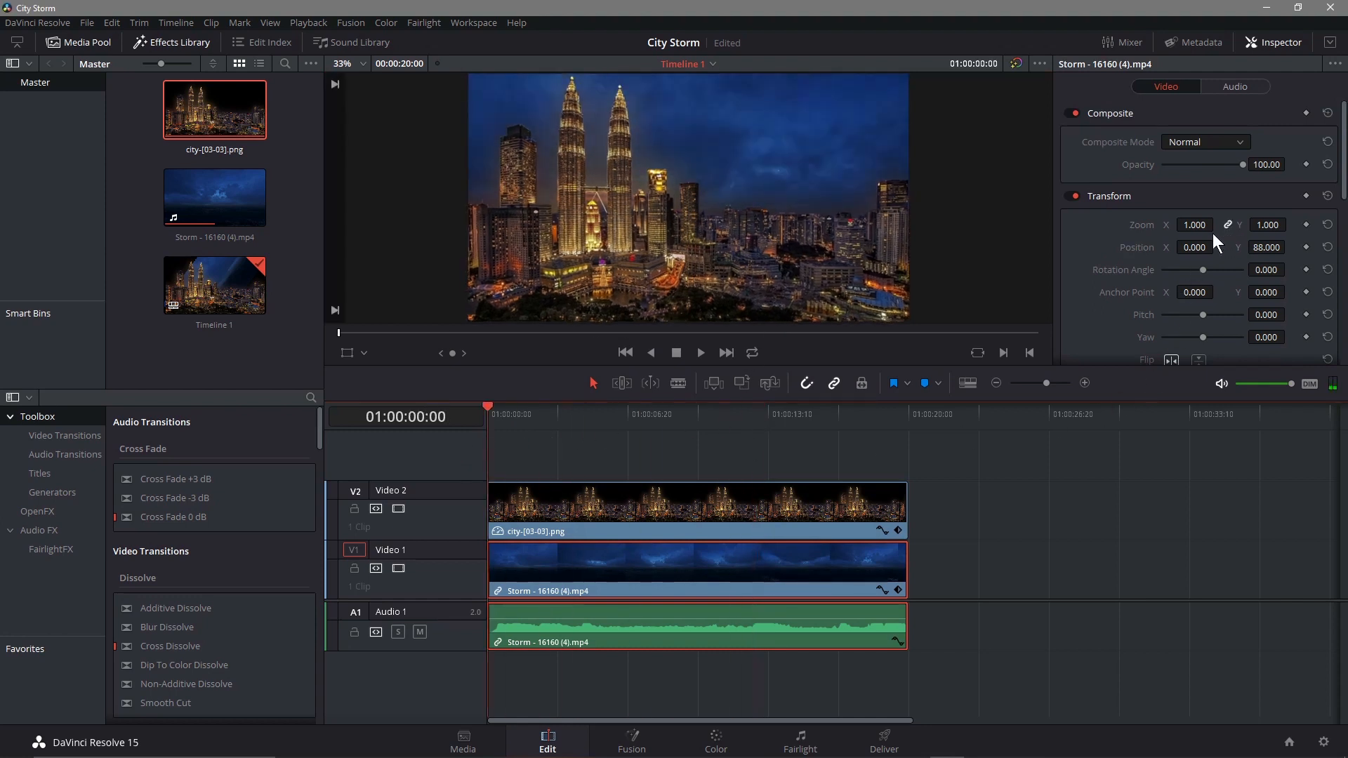
pyautogui.click(1306, 225)
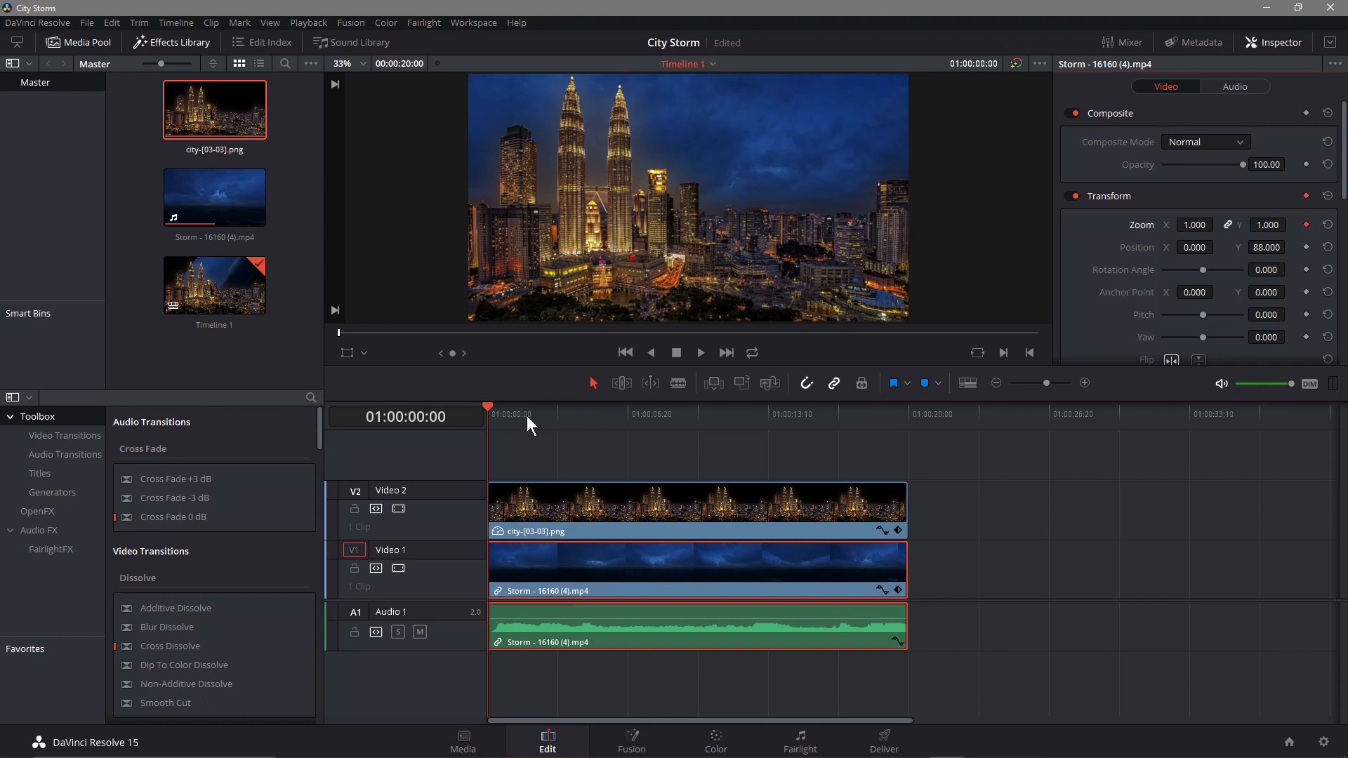
pyautogui.moveTo(487, 412); pyautogui.dragTo(911, 412)
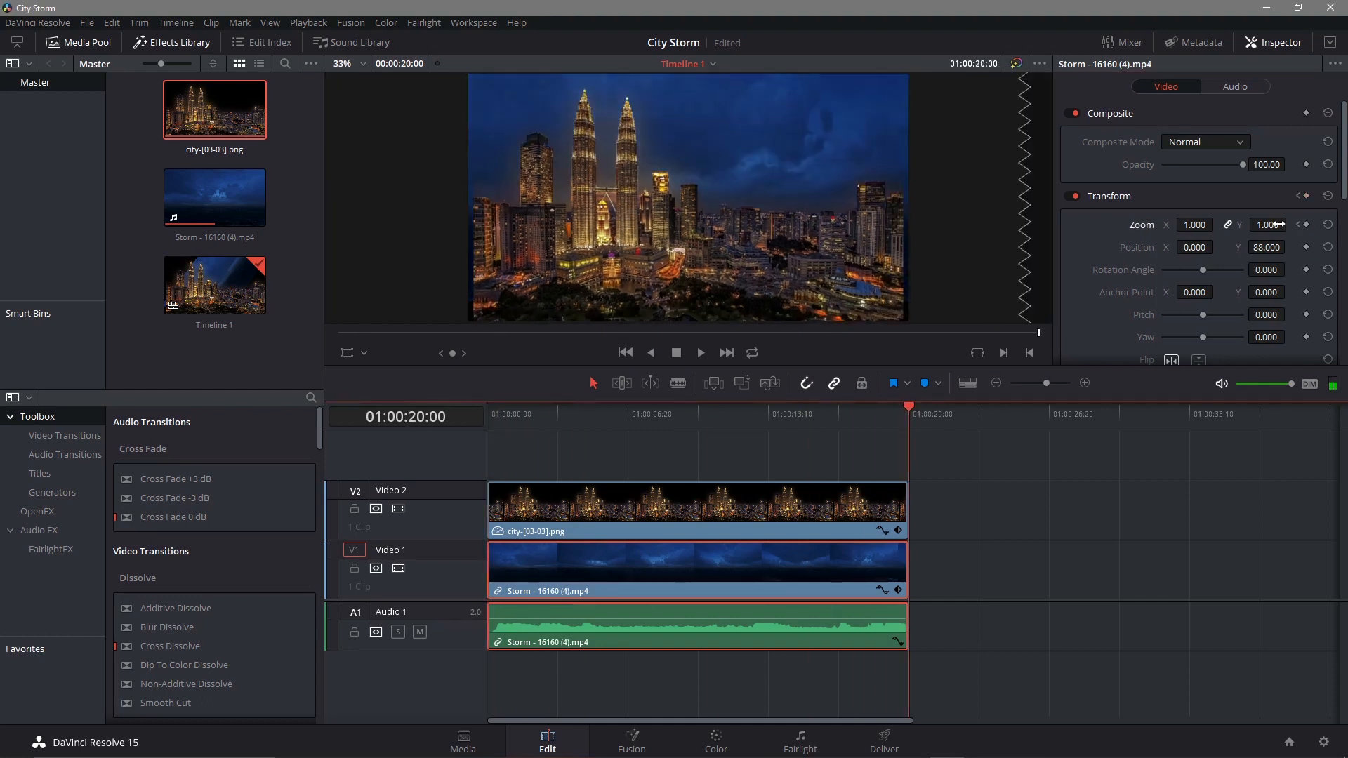
pyautogui.click(1304, 225)
# Set the storm clip's Zoom to 1.220 at its starting keyframe and play the timeline through.
pyautogui.moveTo(912, 406); pyautogui.dragTo(428, 407)
pyautogui.moveTo(1193, 226); pyautogui.dragTo(1218, 225)
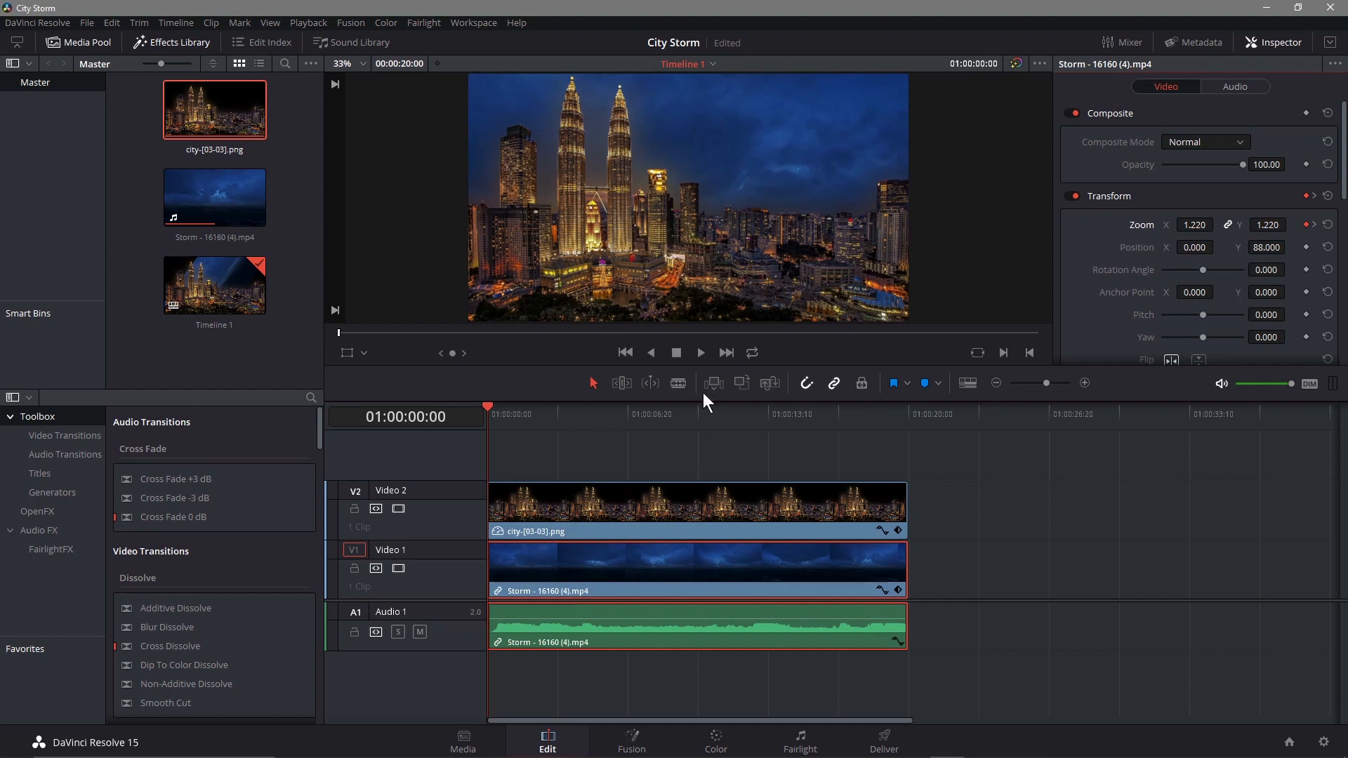
pyautogui.click(701, 354)
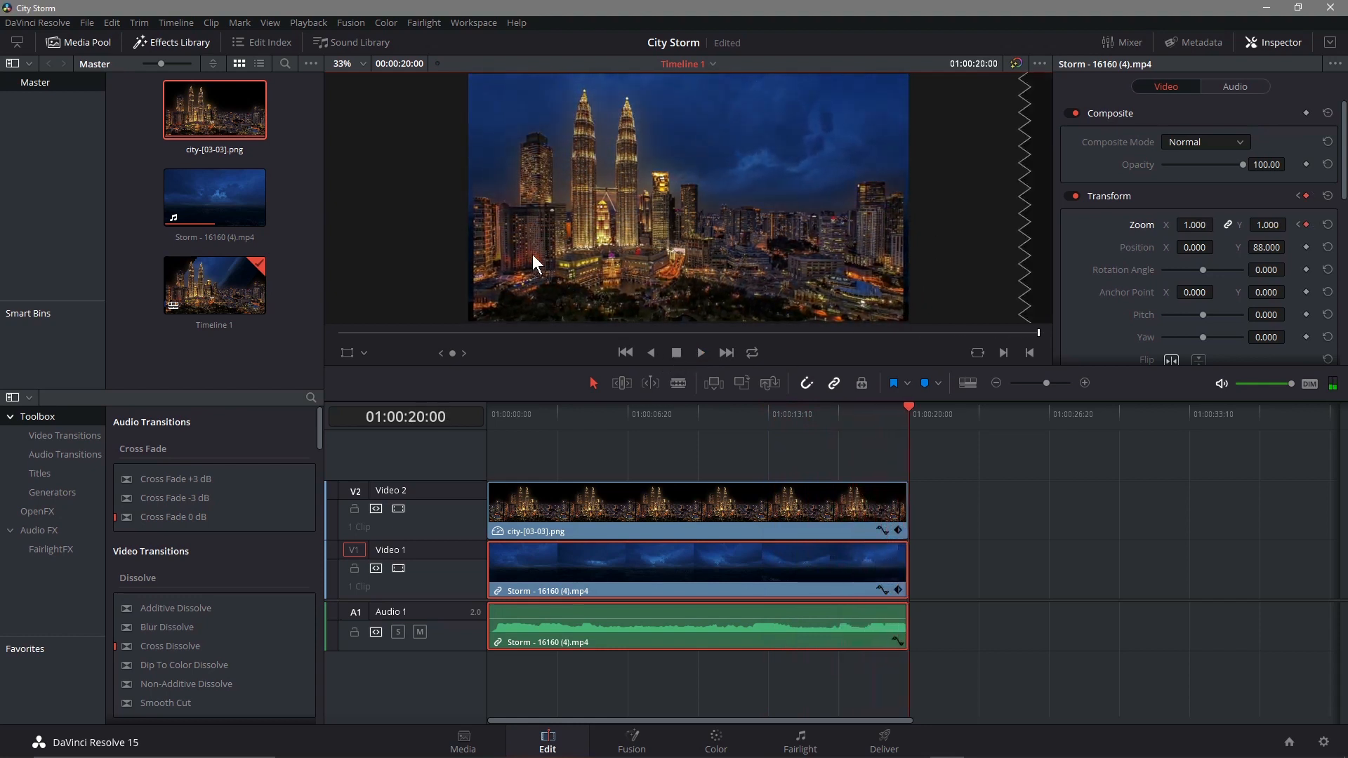
# Rewind to 01:00:00:00 and save the project with the new zoom animations.
pyautogui.moveTo(907, 408); pyautogui.dragTo(478, 424)
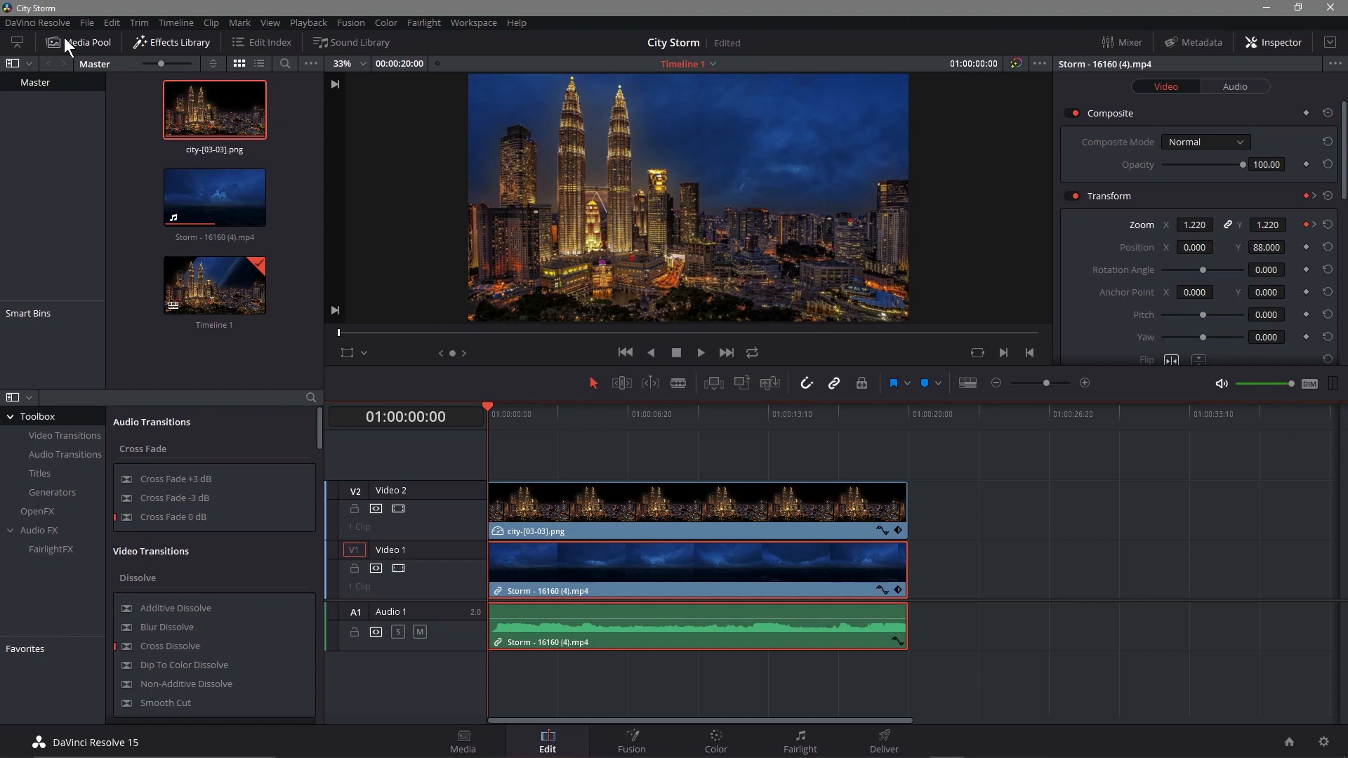
pyautogui.click(81, 25)
pyautogui.click(109, 101)
# Combine all the timeline clips into a new Fusion clip and open it on the Fusion page.
pyautogui.moveTo(952, 621); pyautogui.dragTo(800, 501)
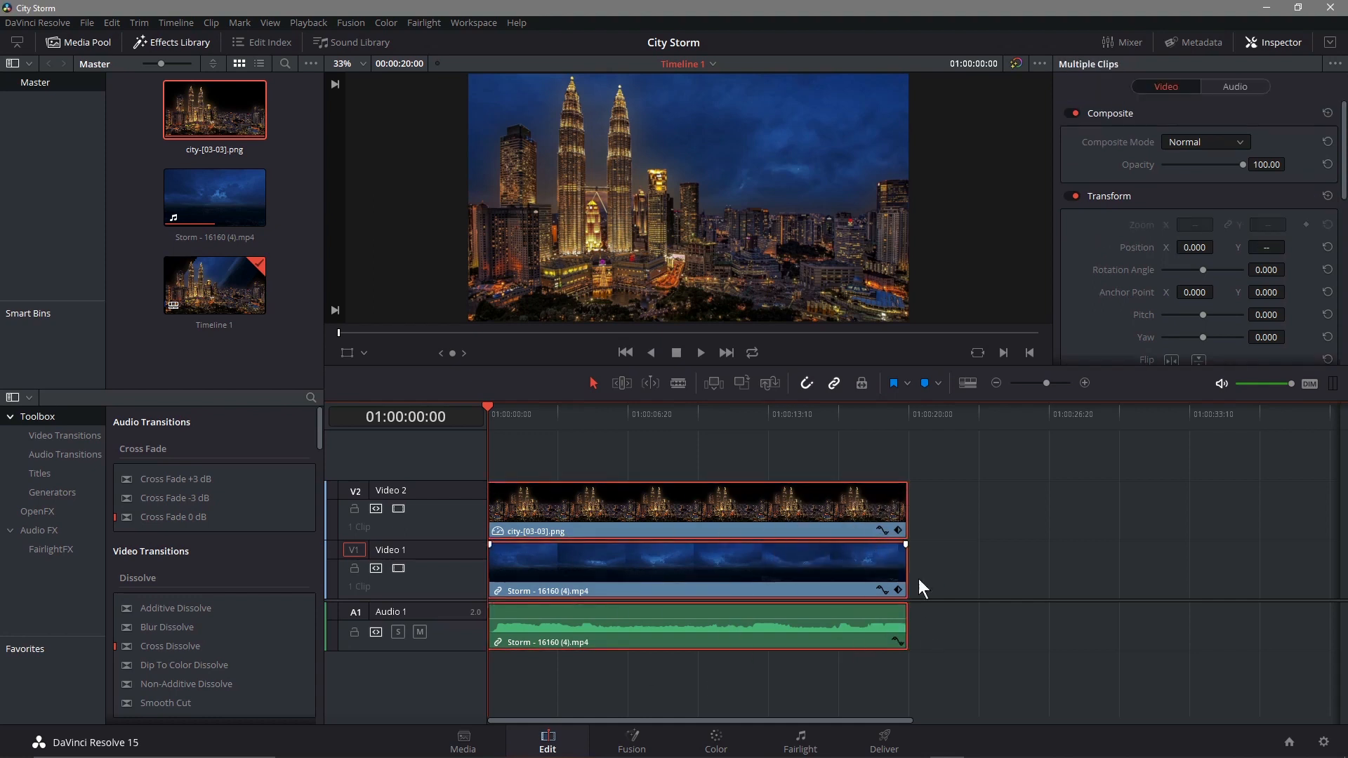
pyautogui.rightClick(650, 522)
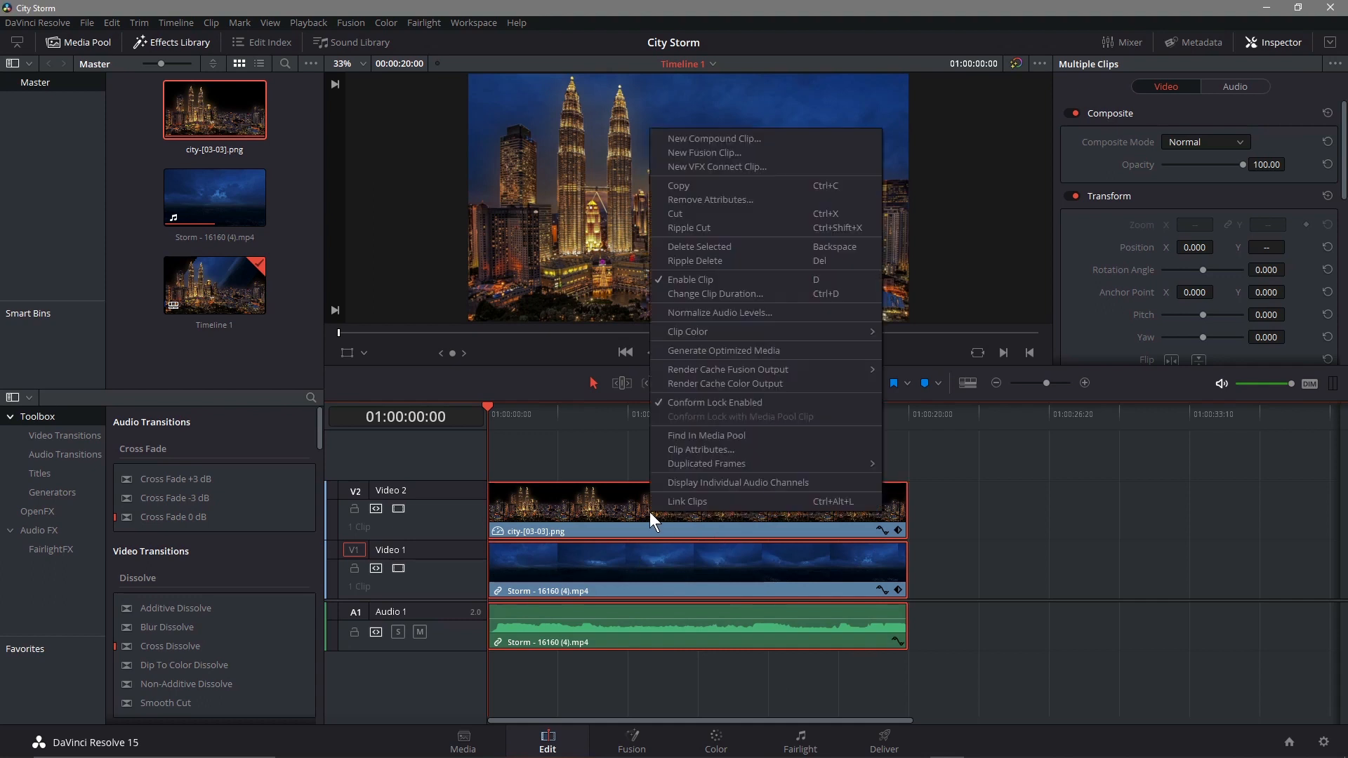
pyautogui.click(700, 153)
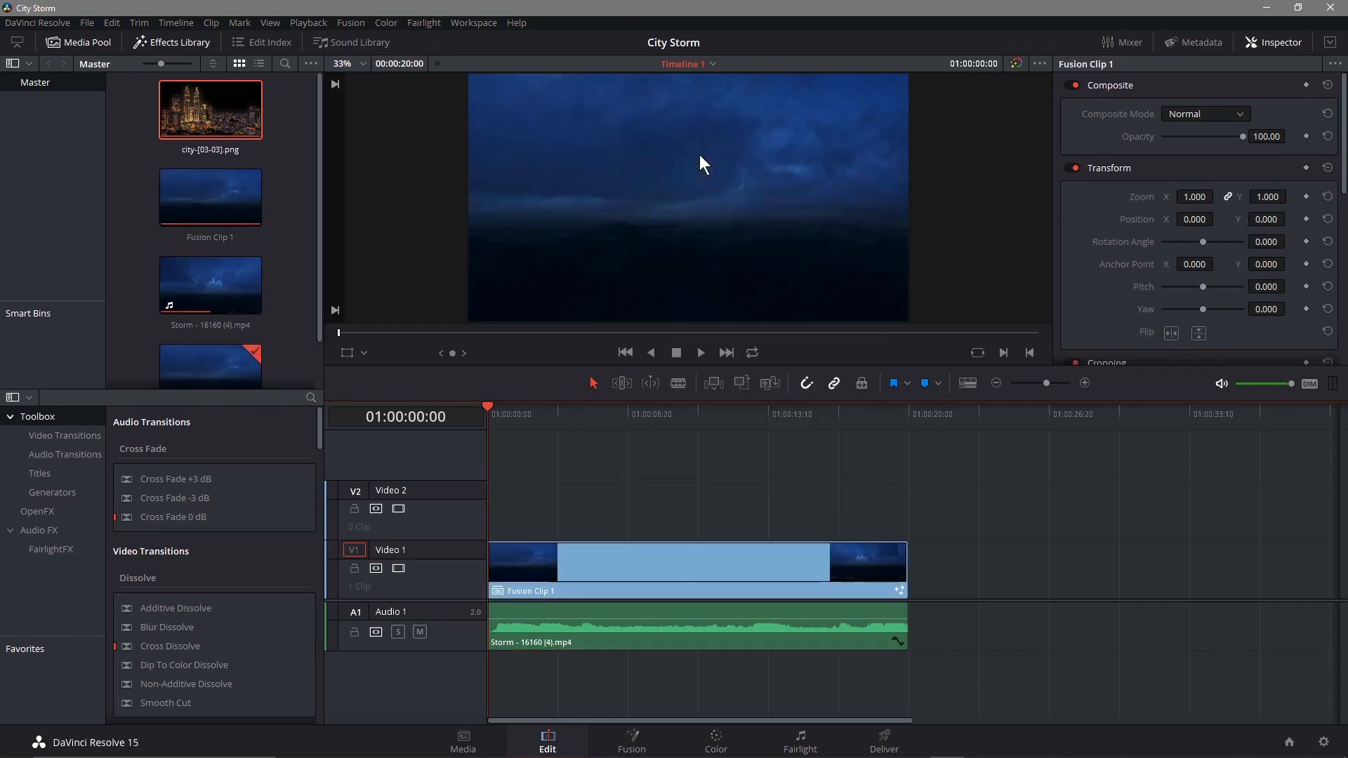
pyautogui.click(636, 744)
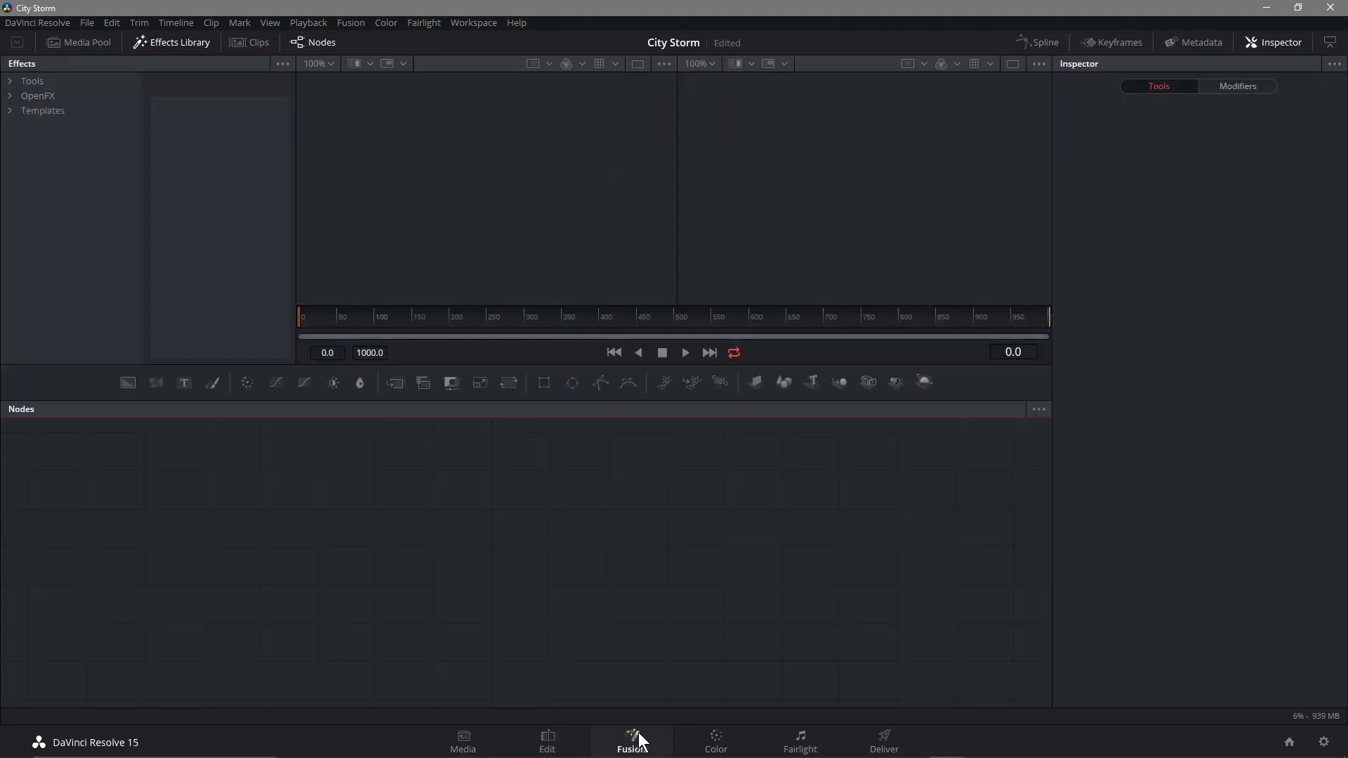
# Spread out the MediaIn1 and Merge1 nodes and show MediaIn1 in the first viewer.
pyautogui.moveTo(78, 545); pyautogui.dragTo(83, 467)
pyautogui.moveTo(186, 548); pyautogui.dragTo(251, 586)
pyautogui.click(53, 469)
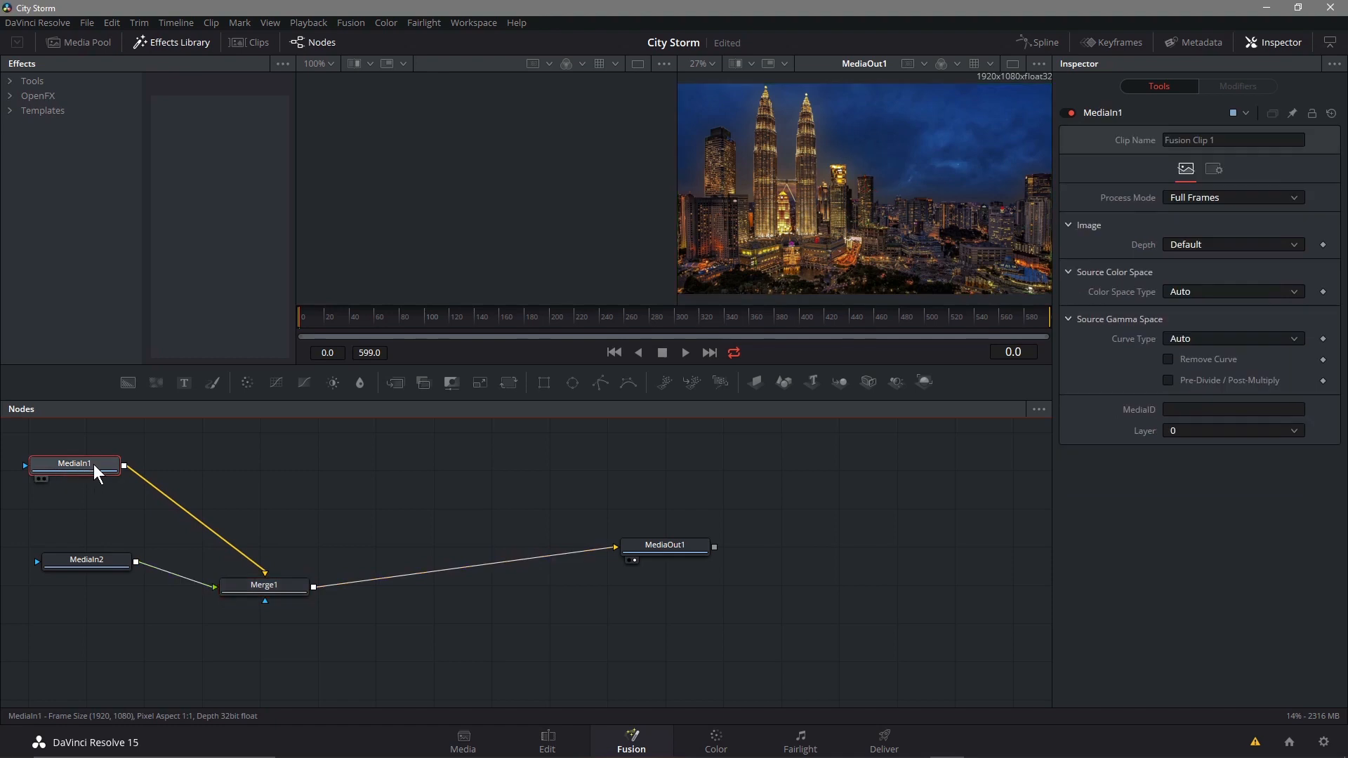
pyautogui.click(37, 478)
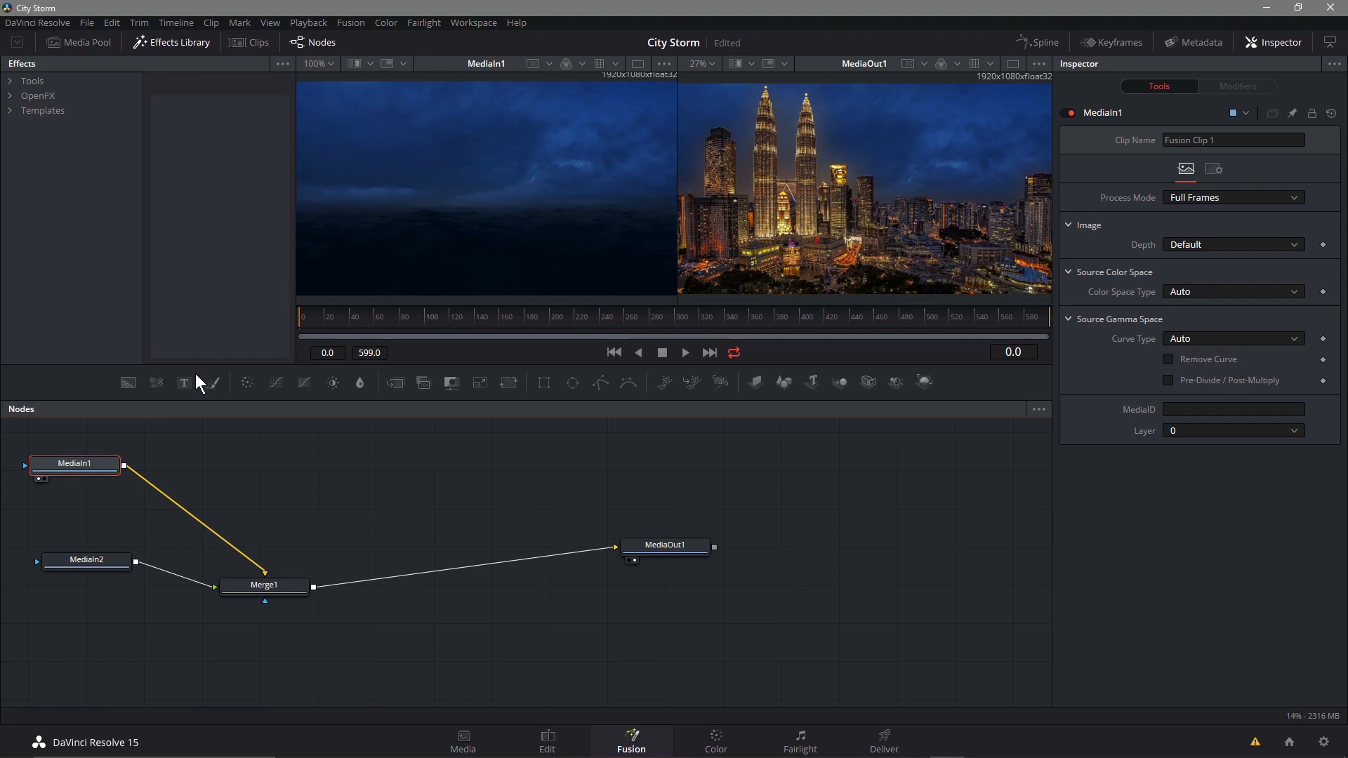
# Rename the MediaIn1 node to storm.
pyautogui.rightClick(77, 465)
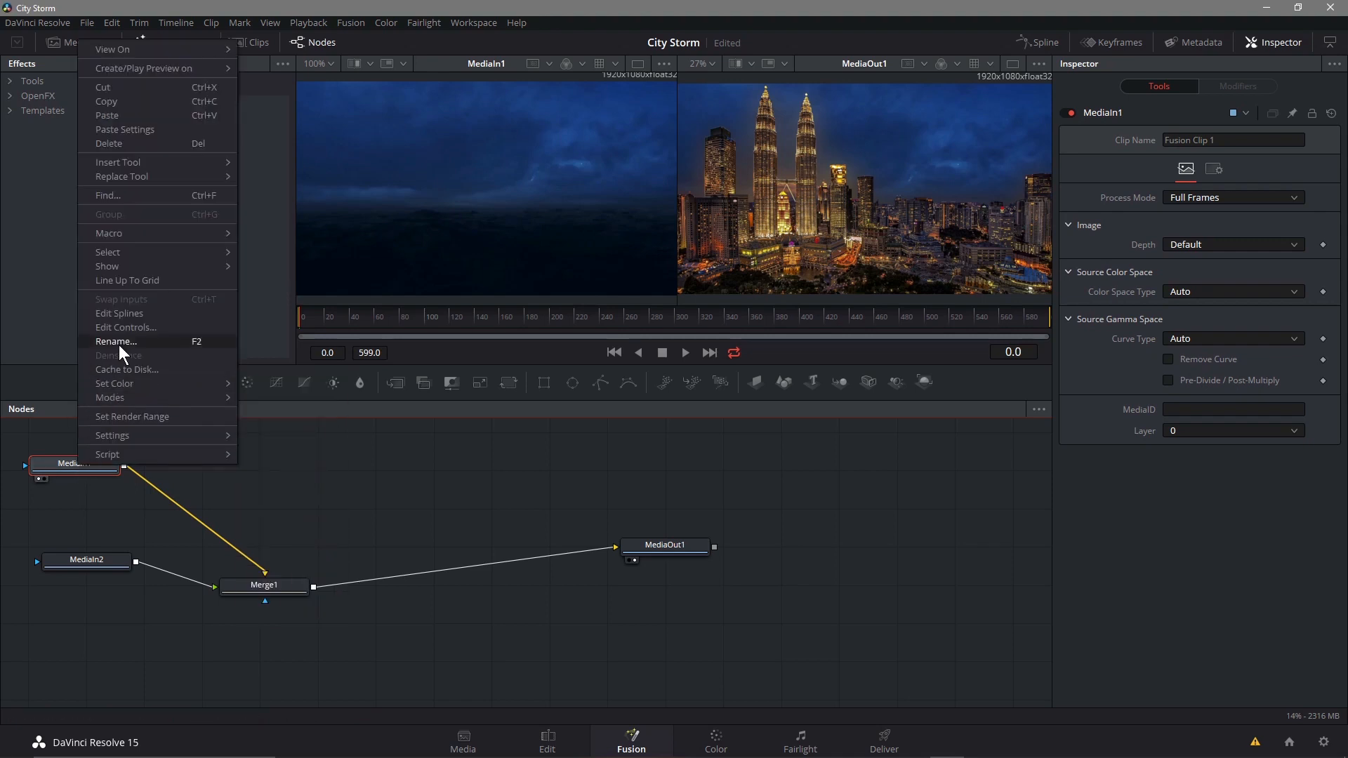
pyautogui.click(137, 345)
pyautogui.write('sky')
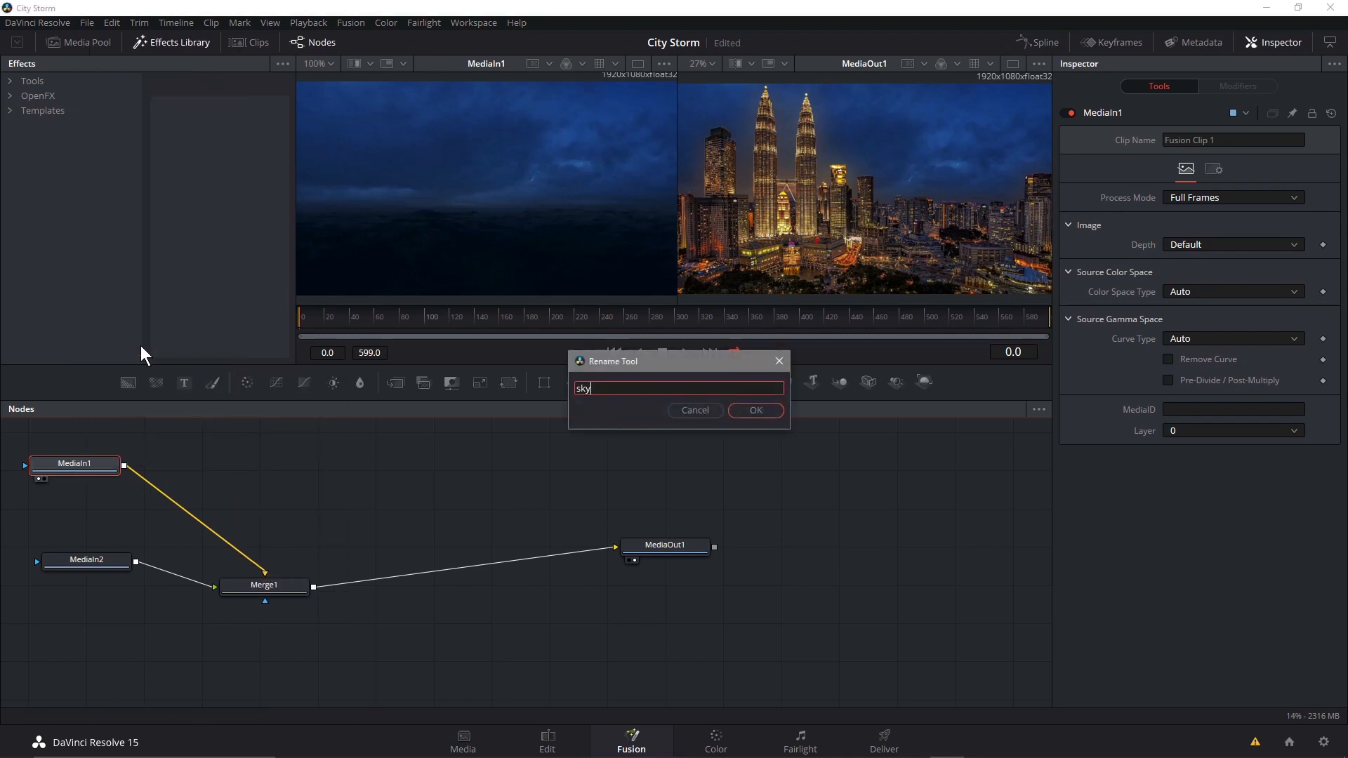
pyautogui.press('BackSpace')
pyautogui.write('torm')
pyautogui.click(734, 411)
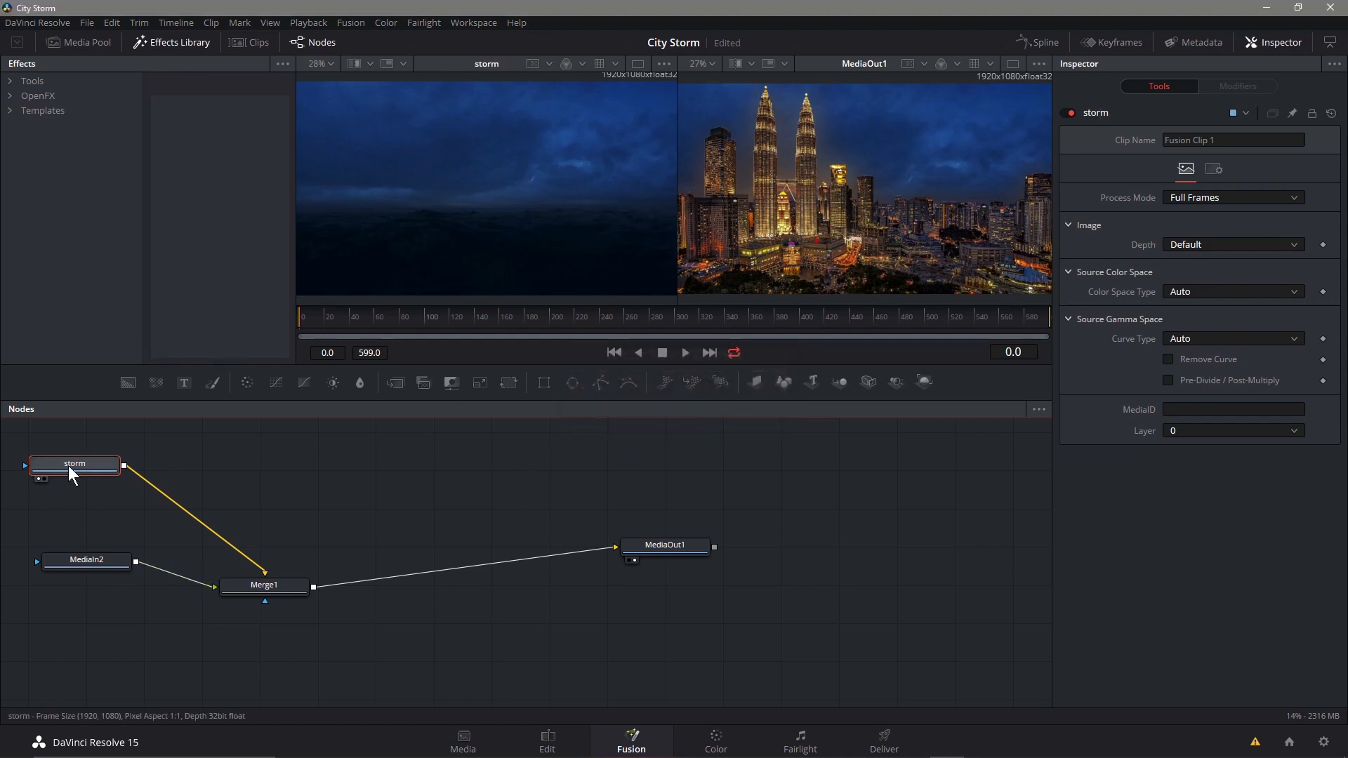
# Show MediaIn2 in the first viewer, rename it City and place it level with the Merge1 node.
pyautogui.click(49, 574)
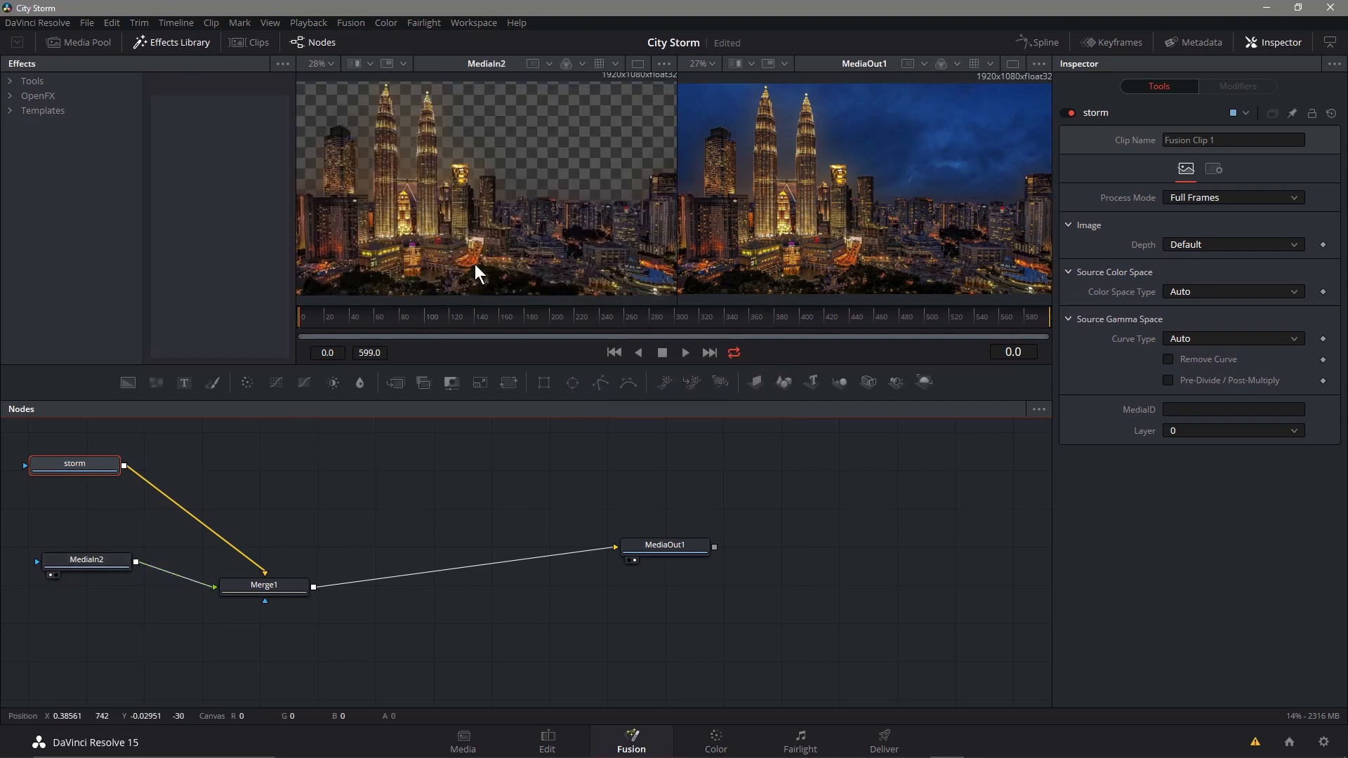
pyautogui.rightClick(78, 559)
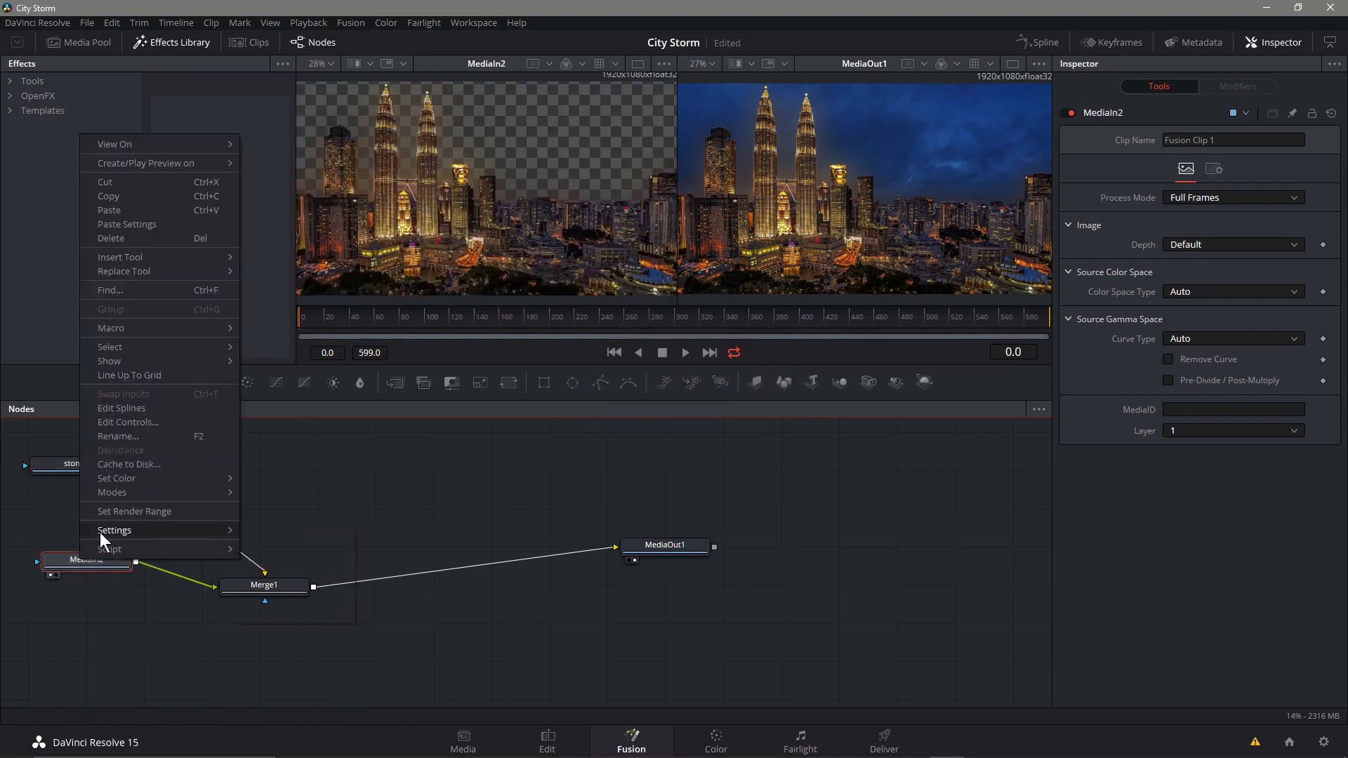
pyautogui.click(165, 436)
pyautogui.write('City')
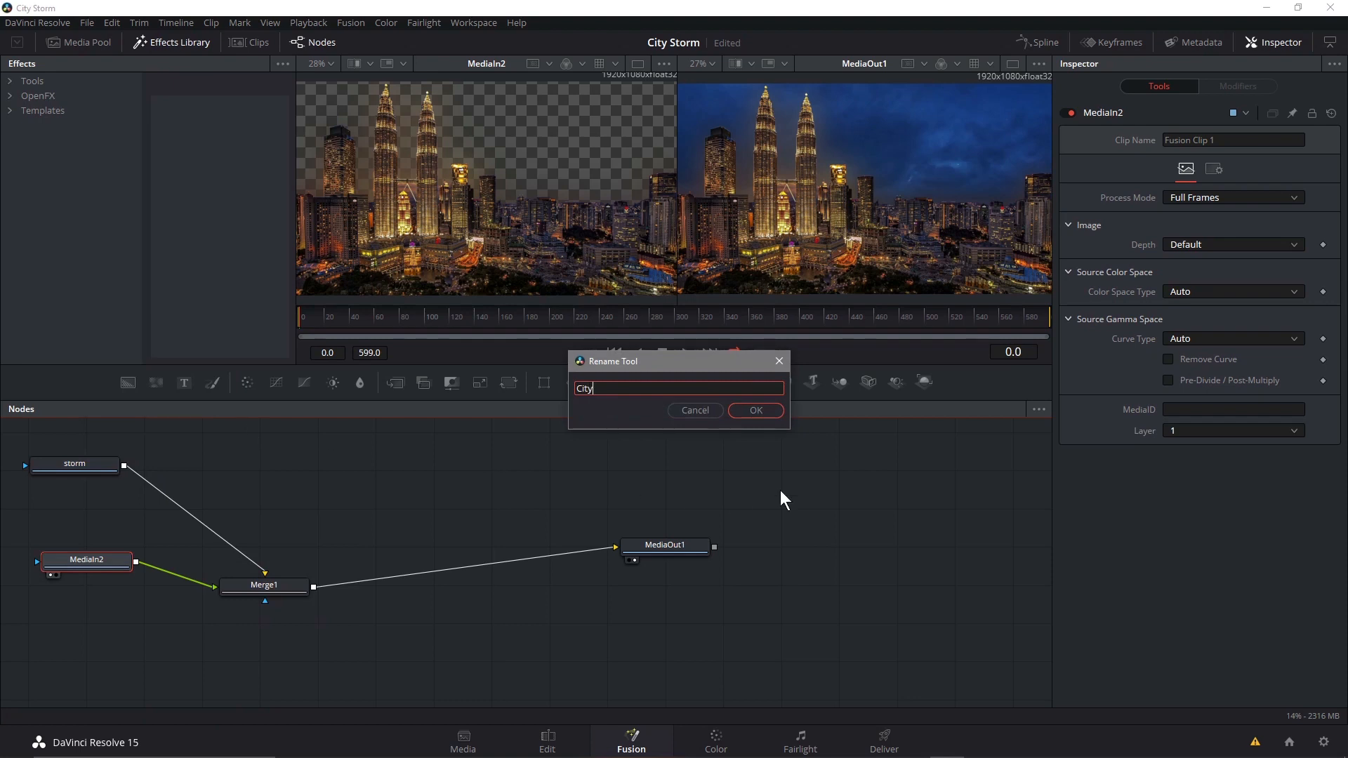
pyautogui.click(758, 411)
pyautogui.moveTo(115, 555); pyautogui.dragTo(98, 580)
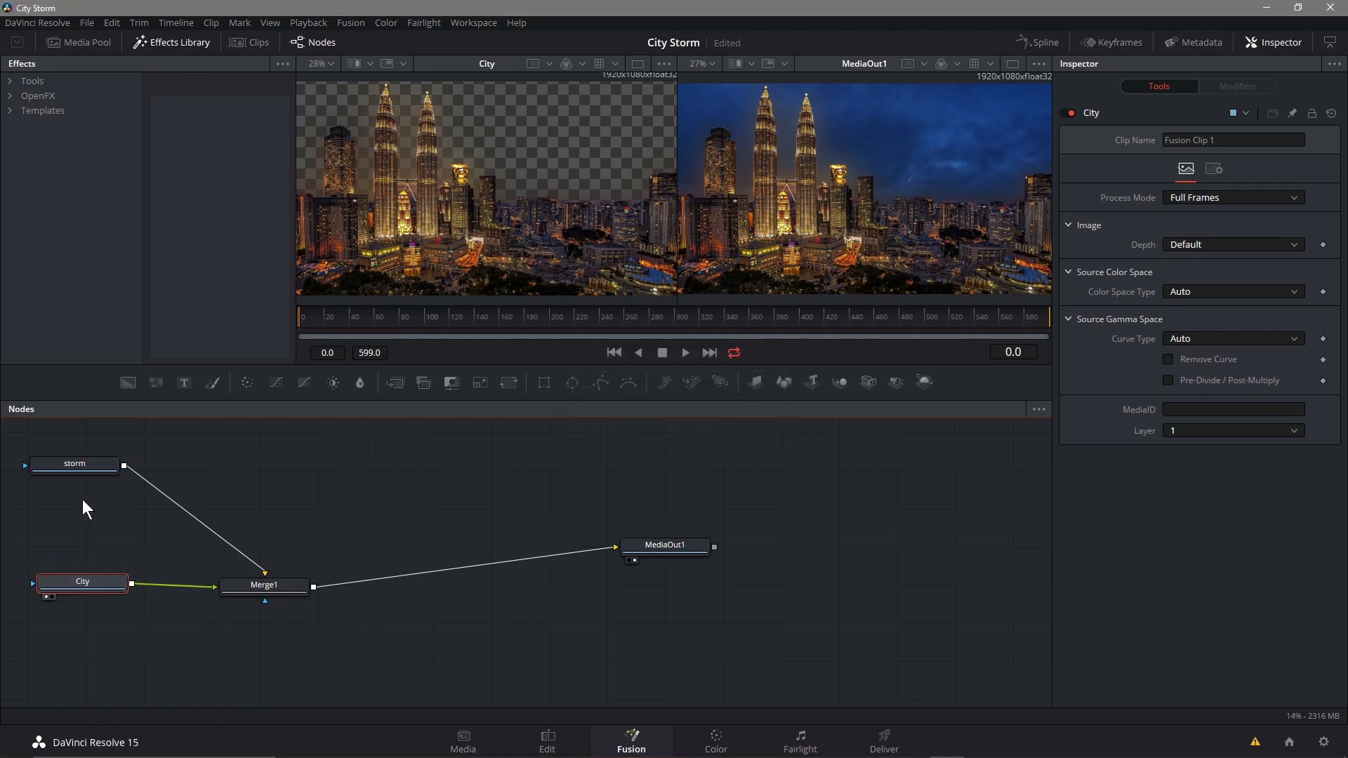
# Move the City node away from Merge1 and insert a ResolveFX Light Glow node between City and Merge1.
pyautogui.moveTo(90, 583); pyautogui.dragTo(90, 590)
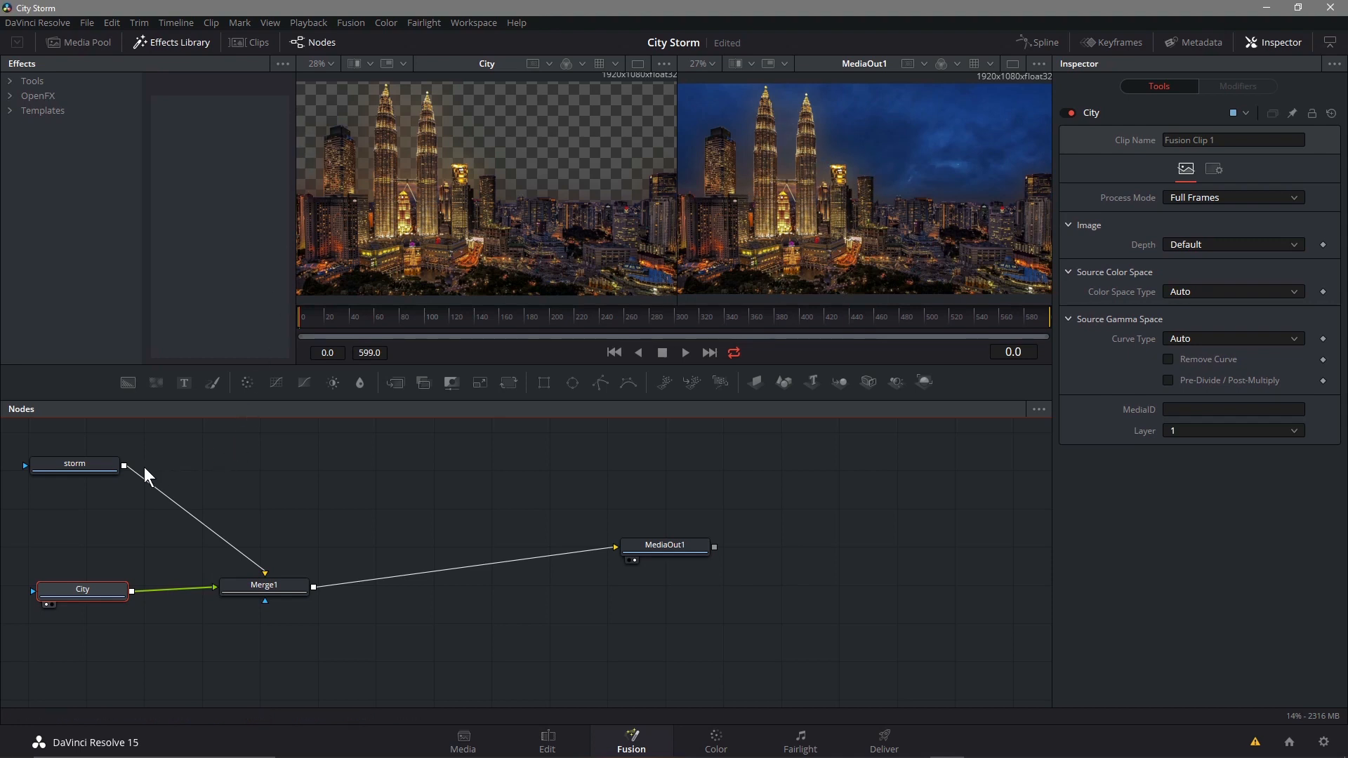
pyautogui.moveTo(76, 593); pyautogui.dragTo(54, 598)
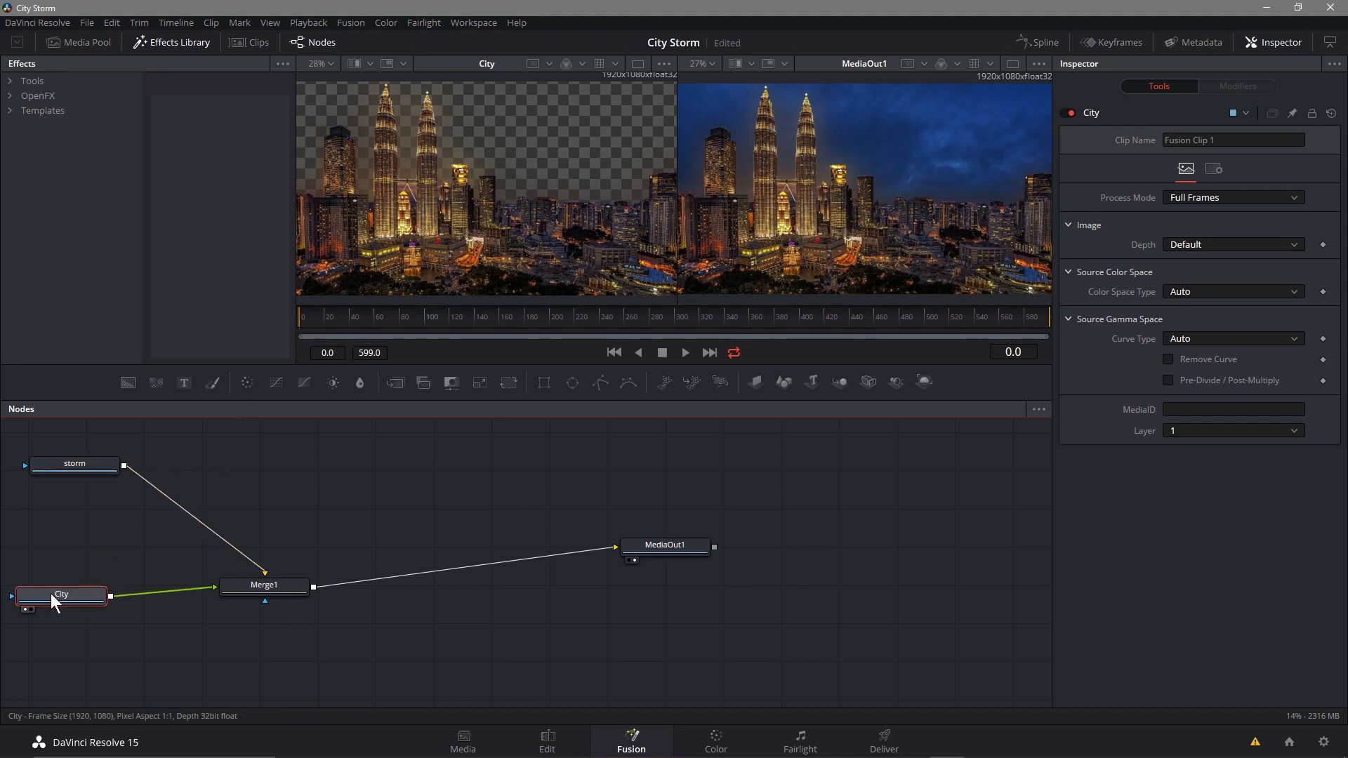
pyautogui.click(11, 95)
pyautogui.click(48, 125)
pyautogui.click(55, 155)
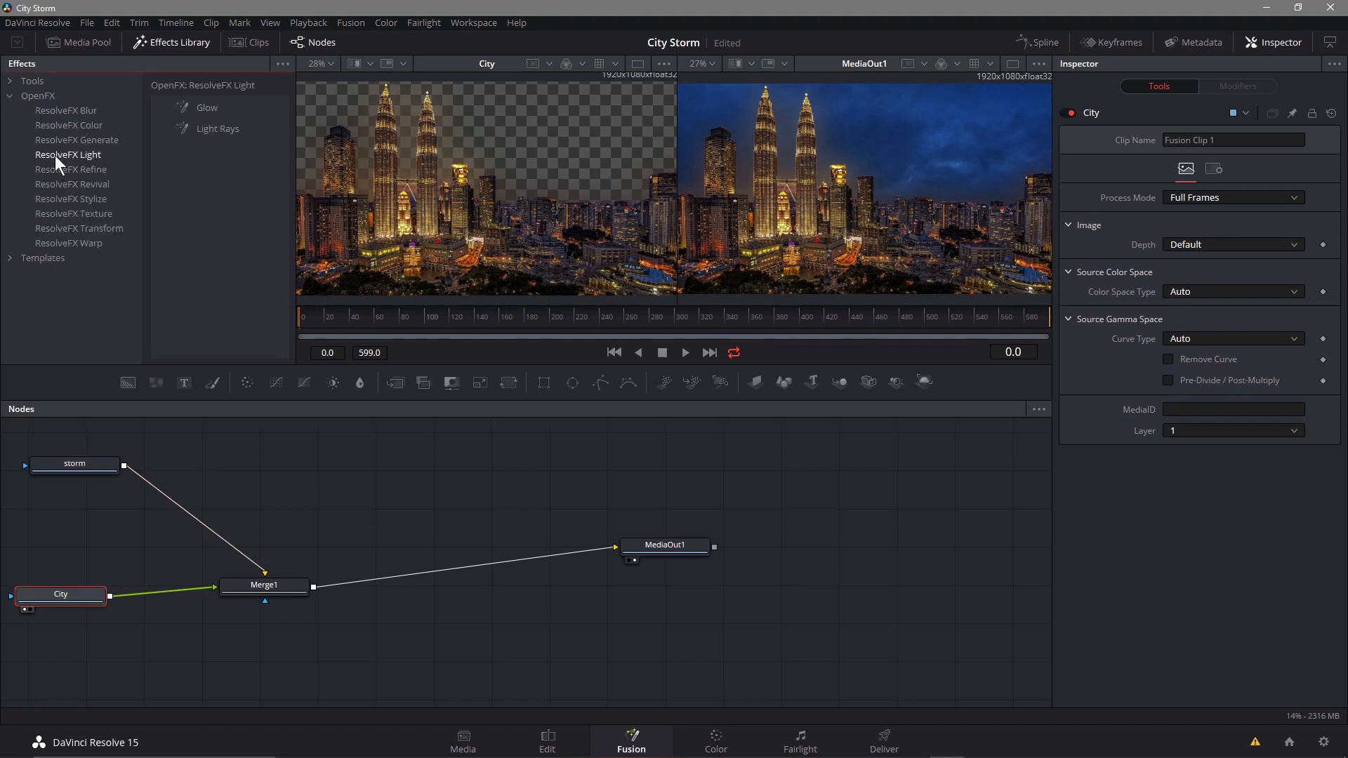
pyautogui.click(51, 594)
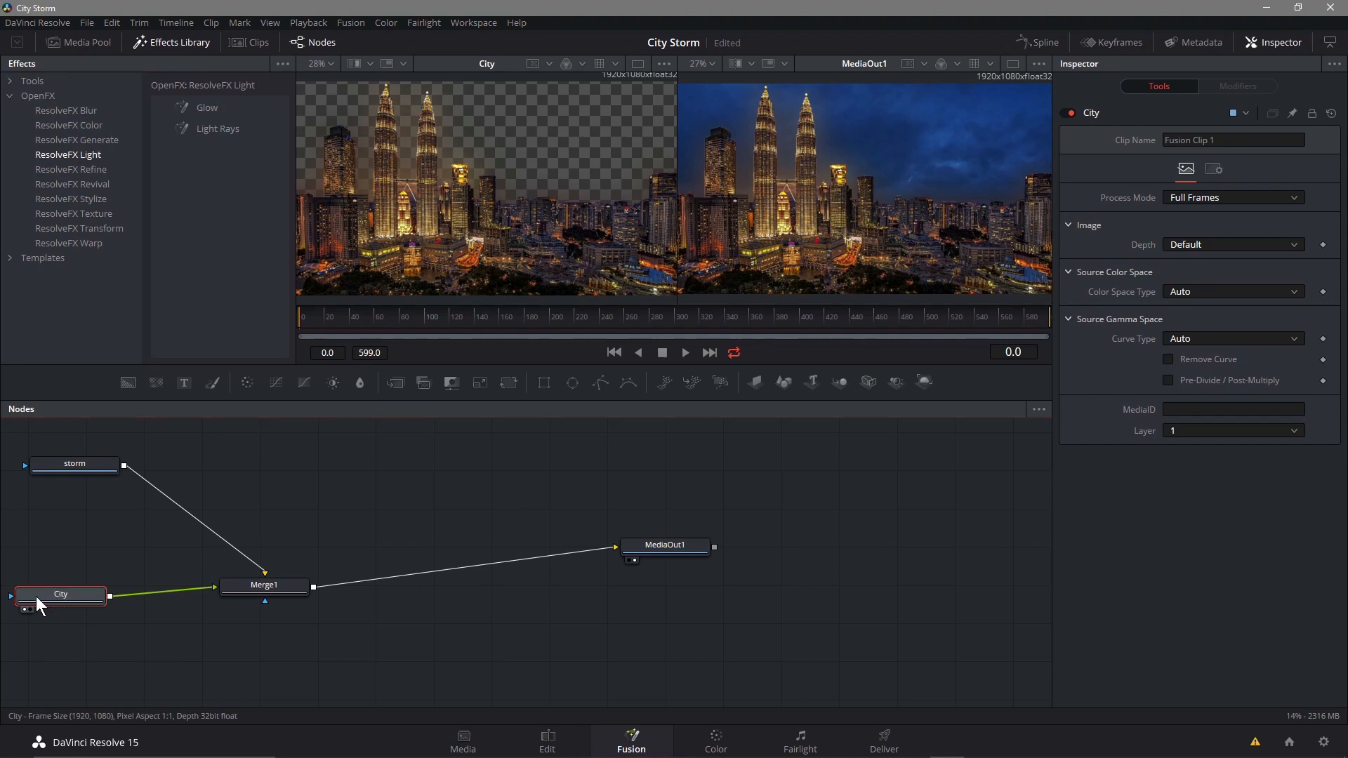
pyautogui.click(203, 104)
# Set the Glow1 Shine Threshold to about 0.504 and keyframe it at frame 0.
pyautogui.moveTo(1232, 189); pyautogui.dragTo(1177, 182)
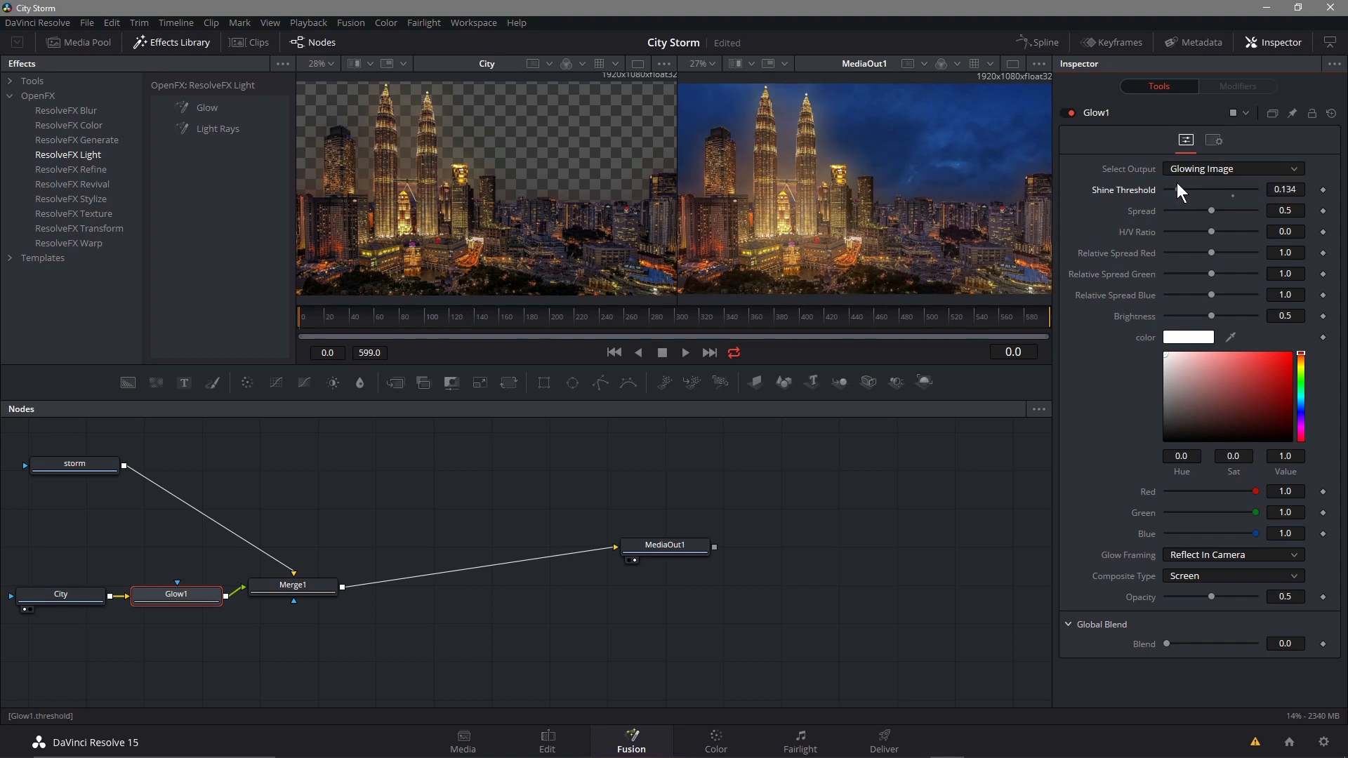
pyautogui.moveTo(1177, 183); pyautogui.dragTo(1212, 191)
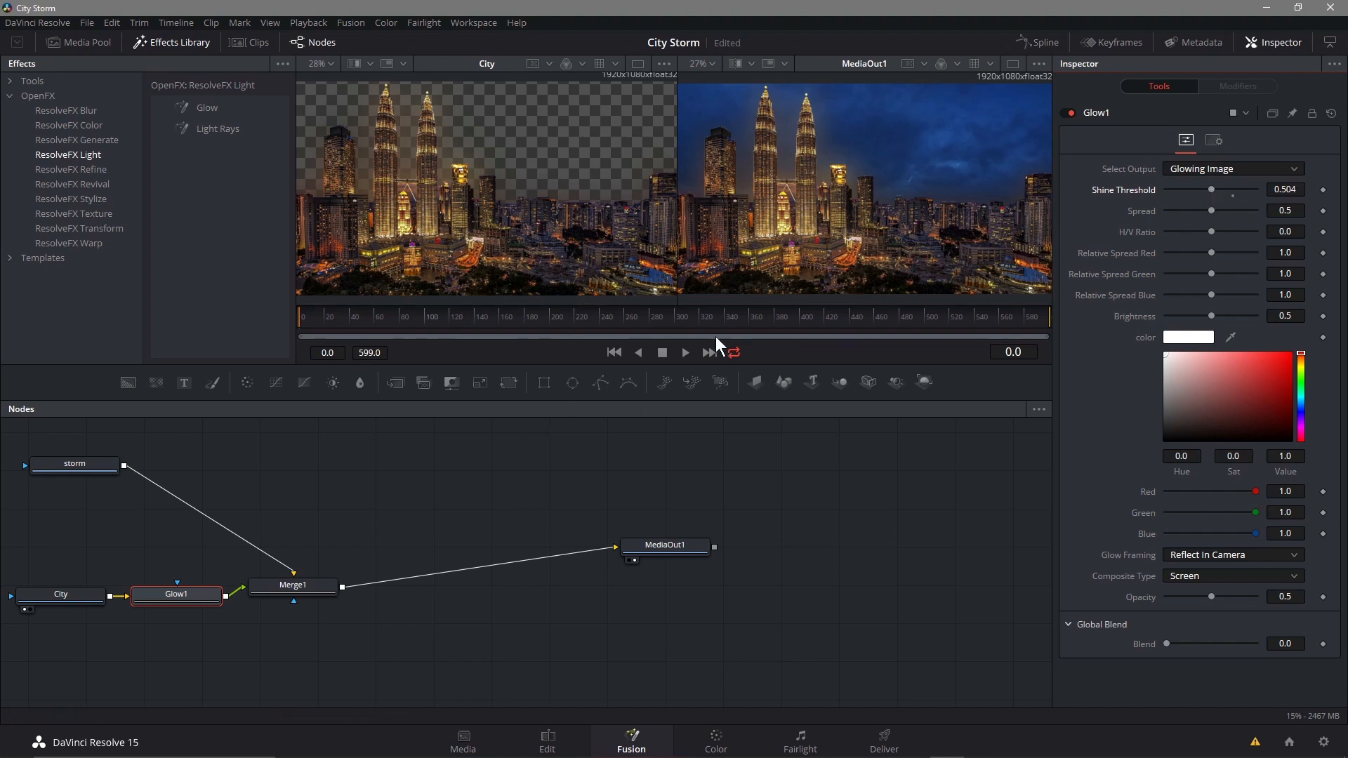
pyautogui.moveTo(299, 319)
pyautogui.mouseDown()
pyautogui.moveTo(436, 319)
pyautogui.moveTo(292, 319)
pyautogui.mouseUp()
pyautogui.click(1323, 189)
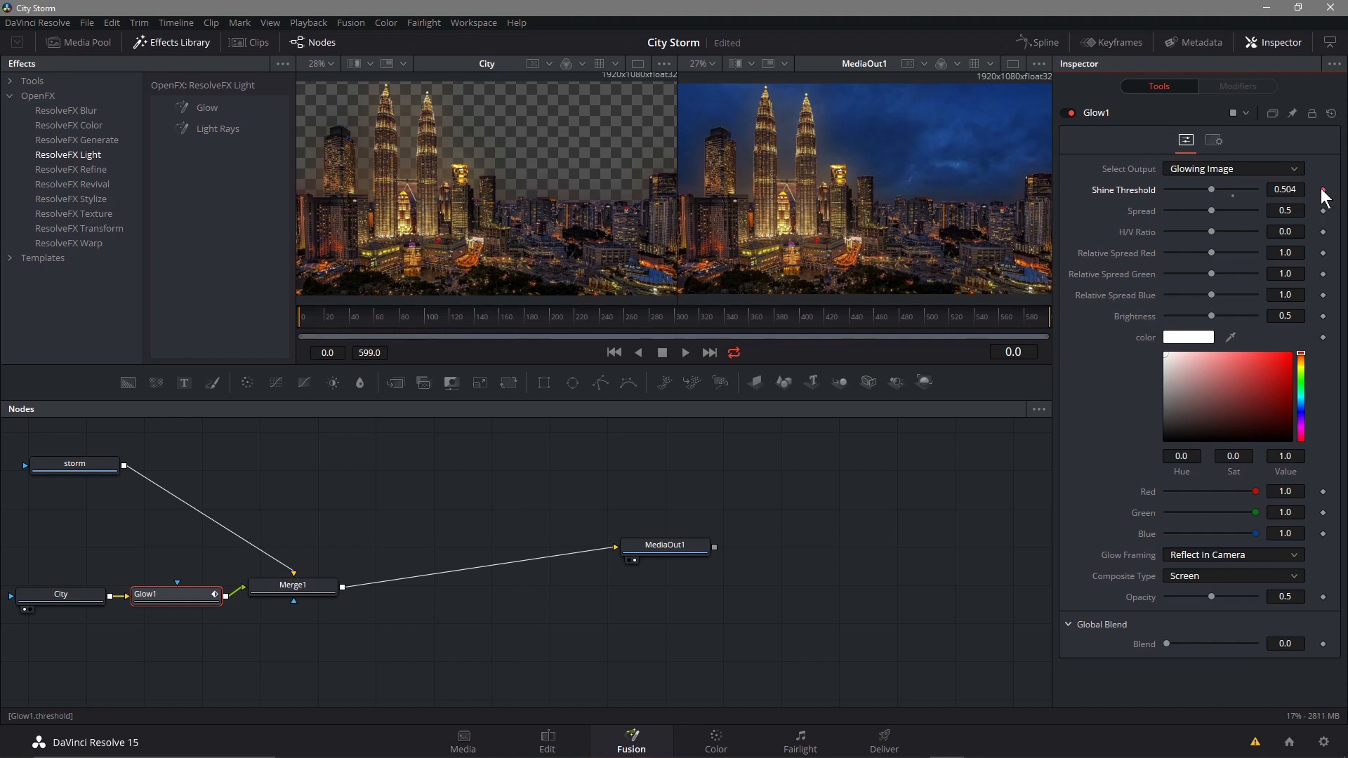
# Keyframe the Glow1 Shine Threshold at frame 161 with a value of about 0.181, then return to frame 0.
pyautogui.moveTo(298, 316); pyautogui.dragTo(503, 315)
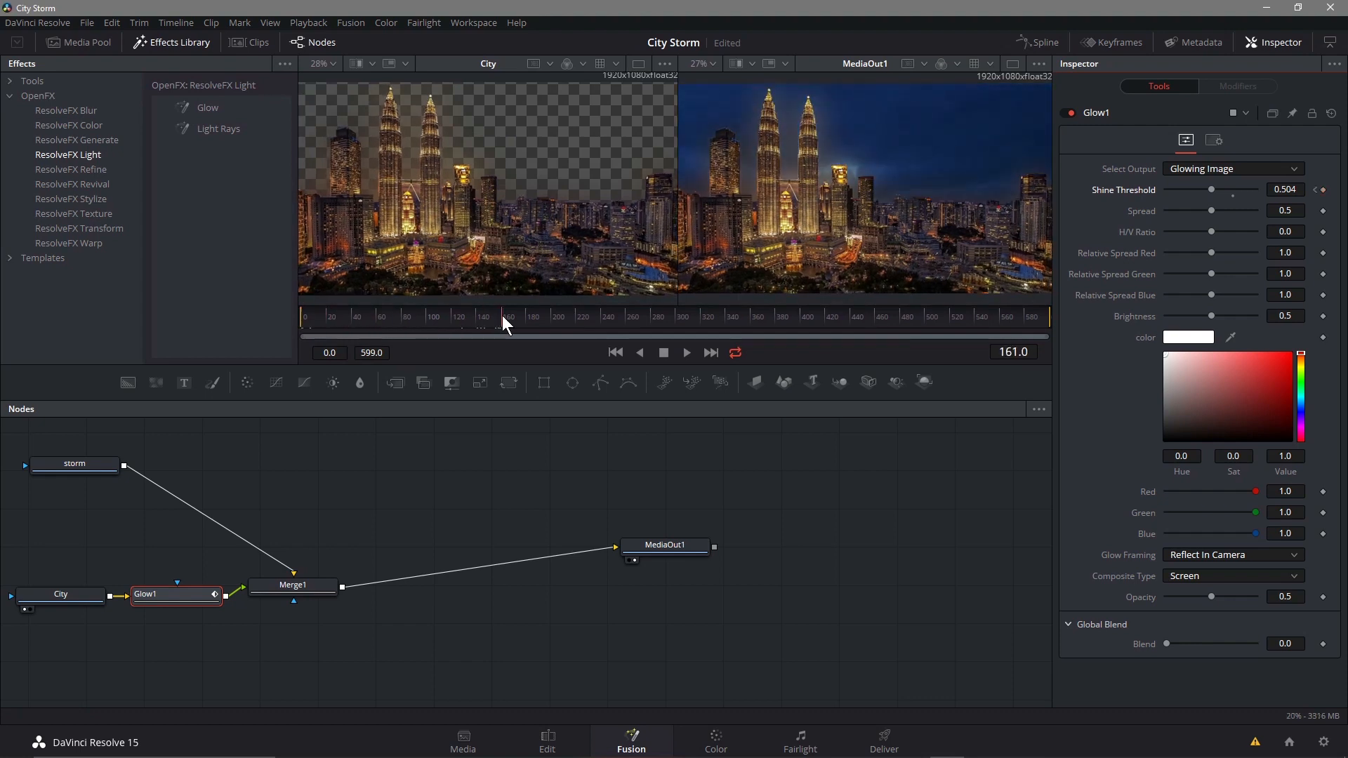
pyautogui.rightClick(1324, 193)
pyautogui.click(1314, 170)
pyautogui.moveTo(1212, 188); pyautogui.dragTo(1182, 188)
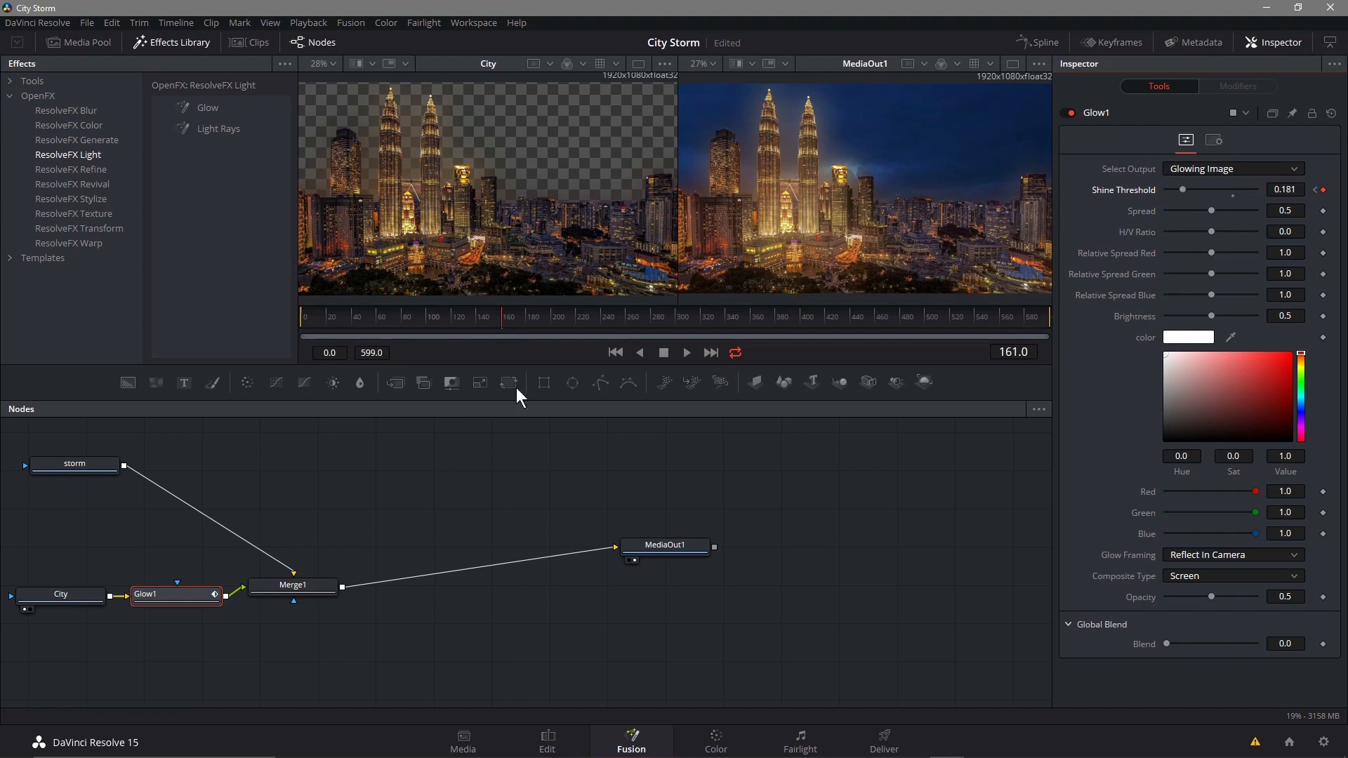
pyautogui.moveTo(501, 313)
pyautogui.mouseDown()
pyautogui.moveTo(297, 326)
pyautogui.moveTo(739, 339)
pyautogui.moveTo(259, 348)
pyautogui.mouseUp()
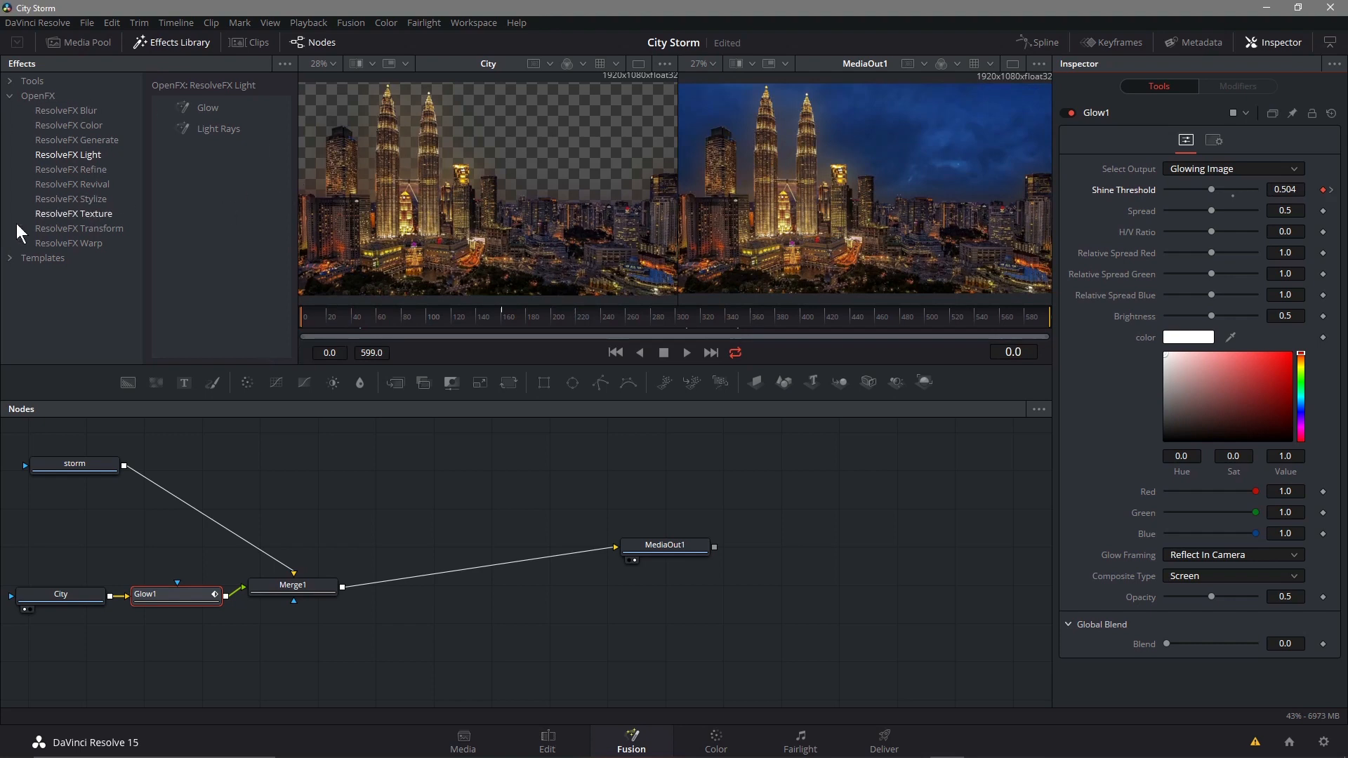
# Add the Smokestack particle template with the storm node selected.
pyautogui.click(38, 259)
pyautogui.click(9, 259)
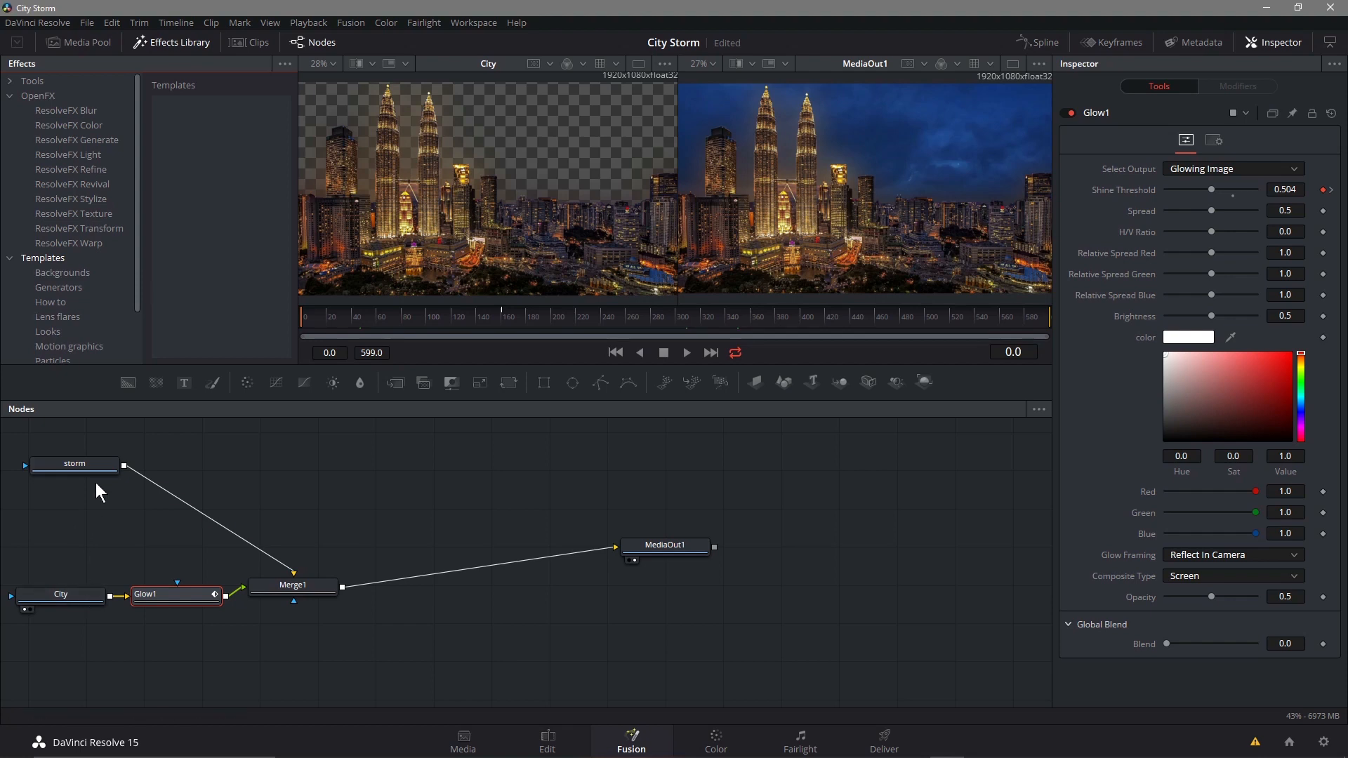
pyautogui.click(78, 465)
pyautogui.scroll(-2, 84, 311)
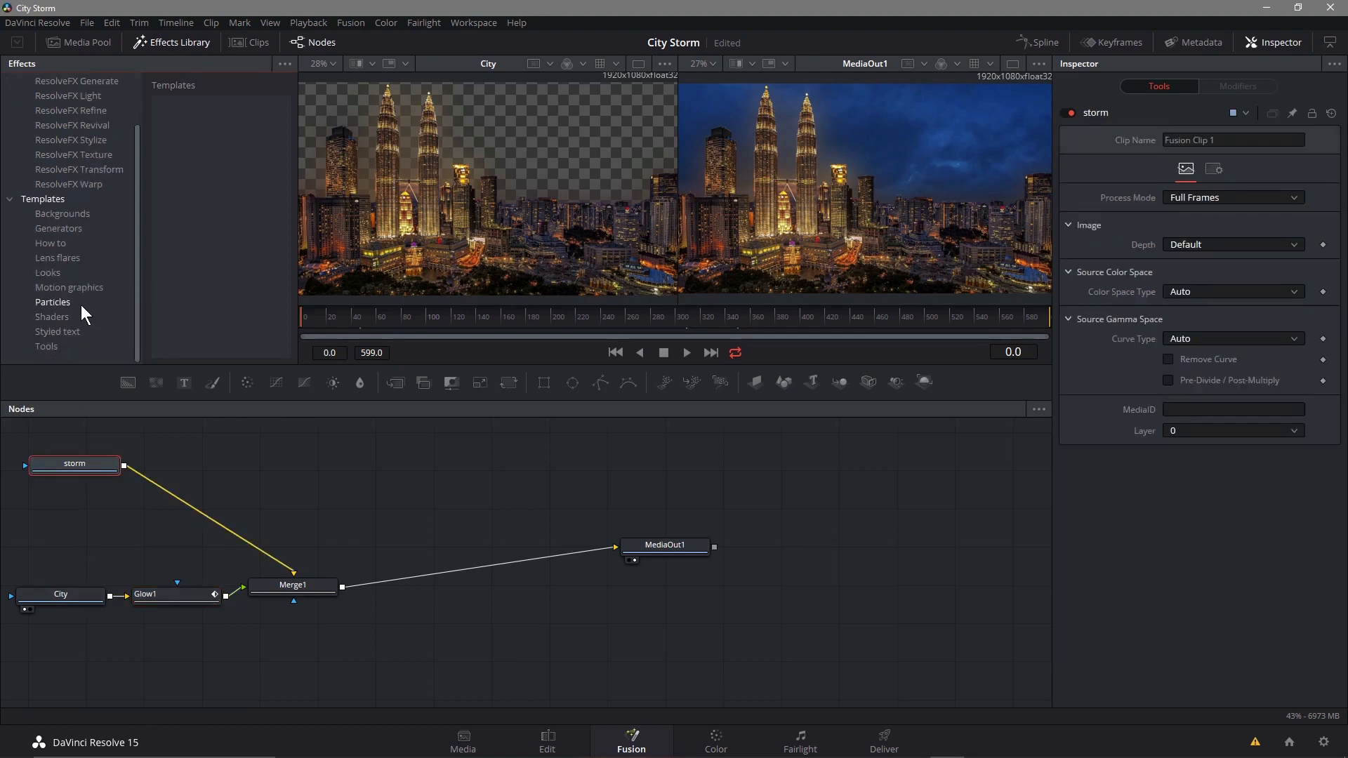
pyautogui.click(81, 302)
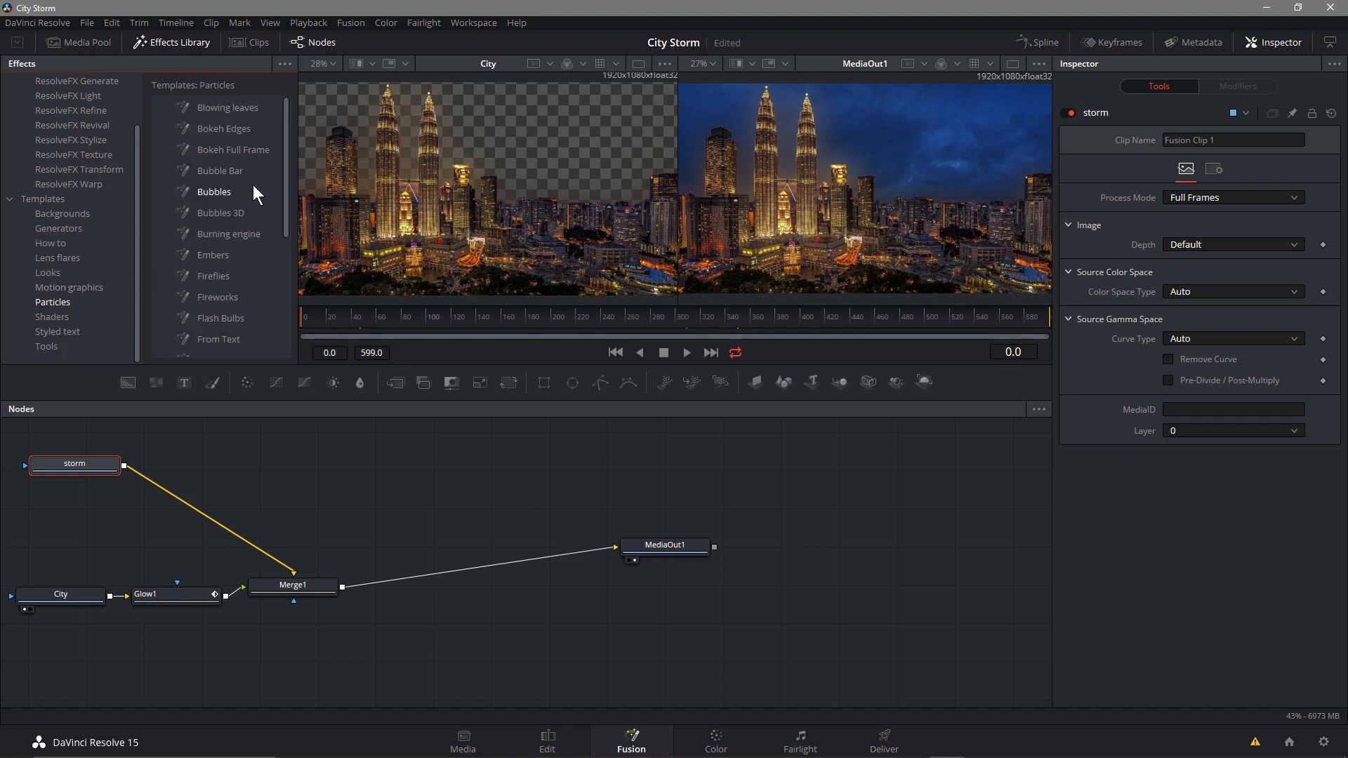
pyautogui.scroll(-2, 242, 289)
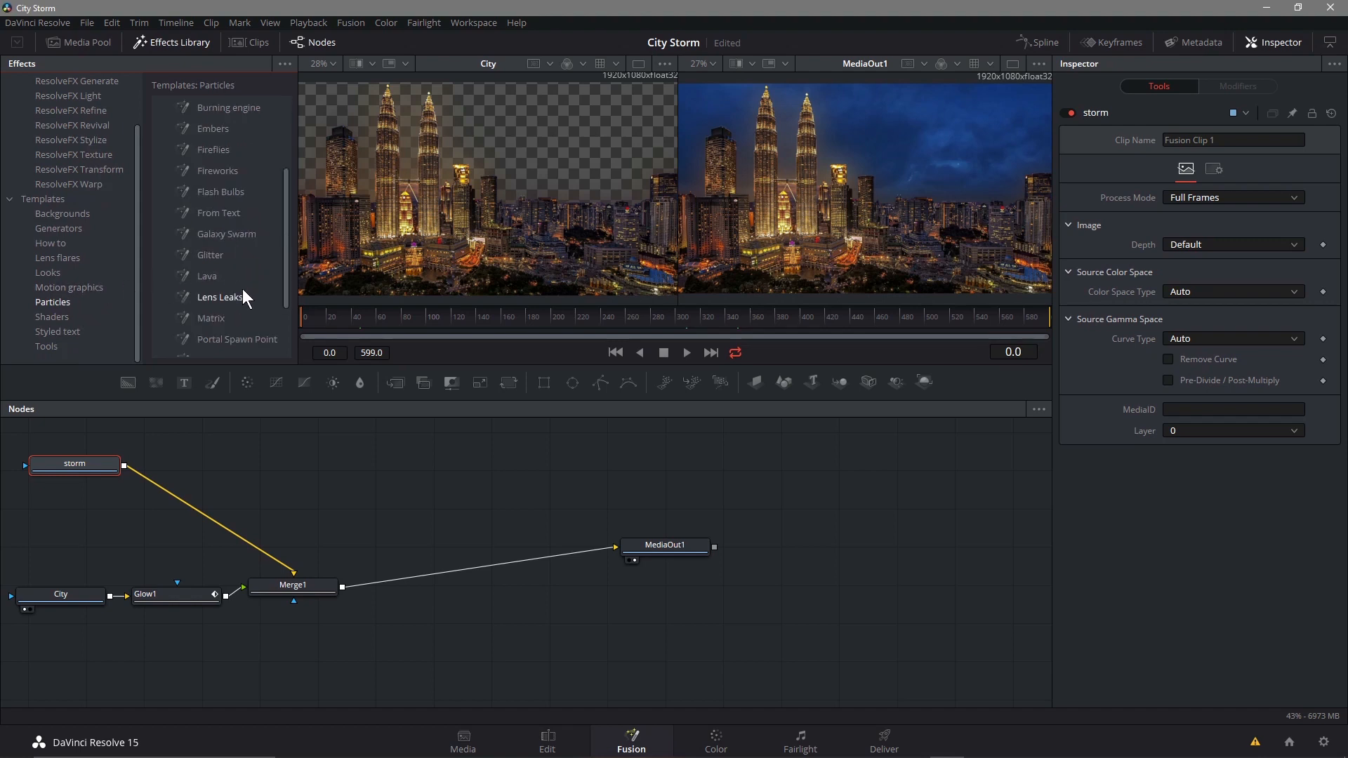
pyautogui.scroll(-1, 242, 288)
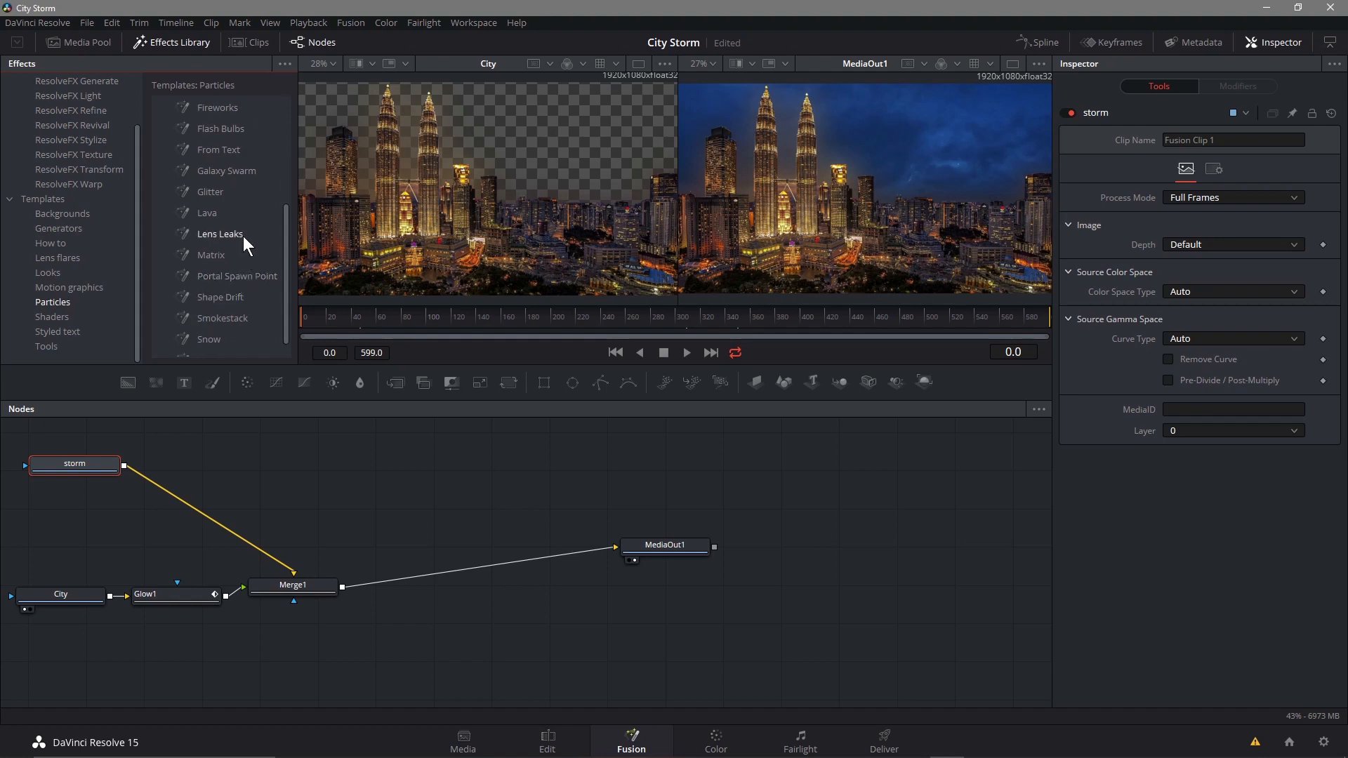
pyautogui.doubleClick(225, 319)
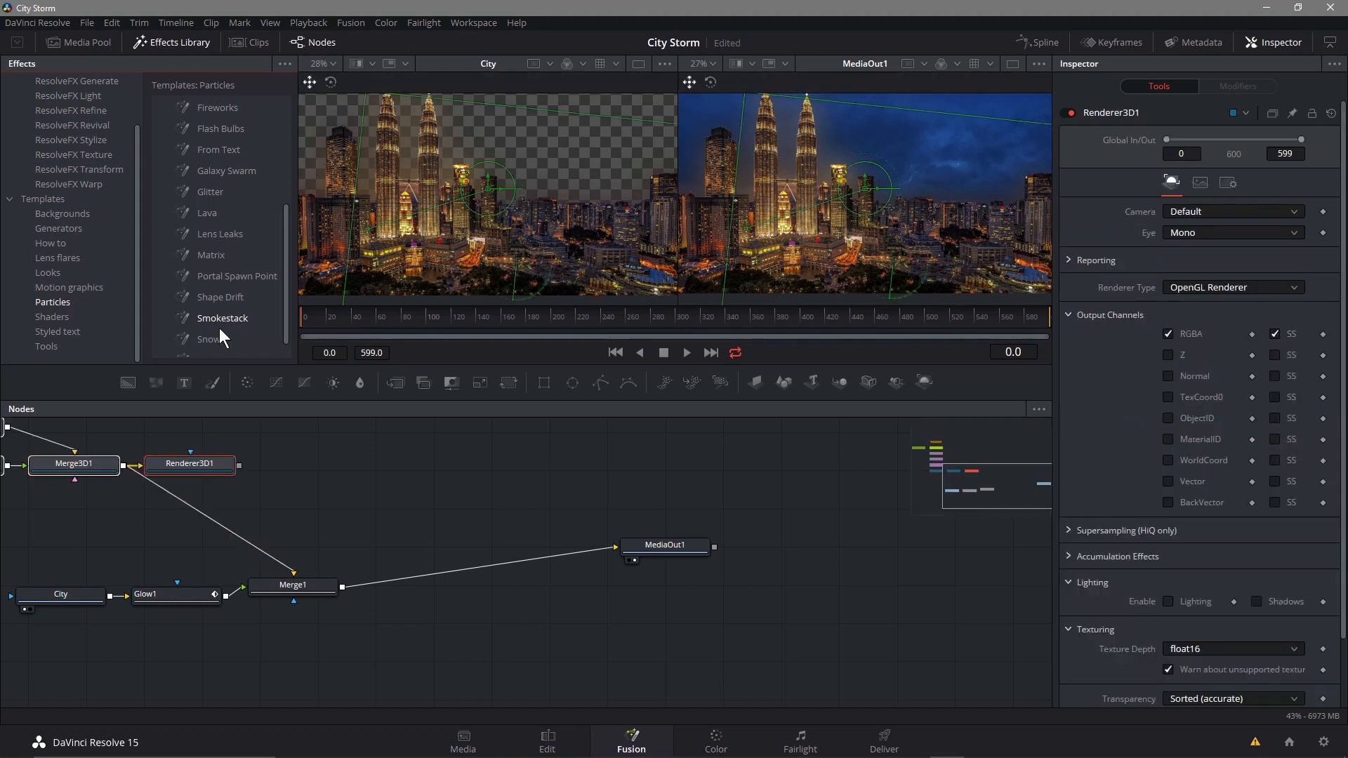
# Place the storm node below the Smokestack nodes and move the whole Smokestack group away from the original nodes.
pyautogui.moveTo(82, 465); pyautogui.dragTo(108, 524)
pyautogui.moveTo(188, 457)
pyautogui.mouseDown()
pyautogui.moveTo(390, 498)
pyautogui.moveTo(186, 460)
pyautogui.mouseUp()
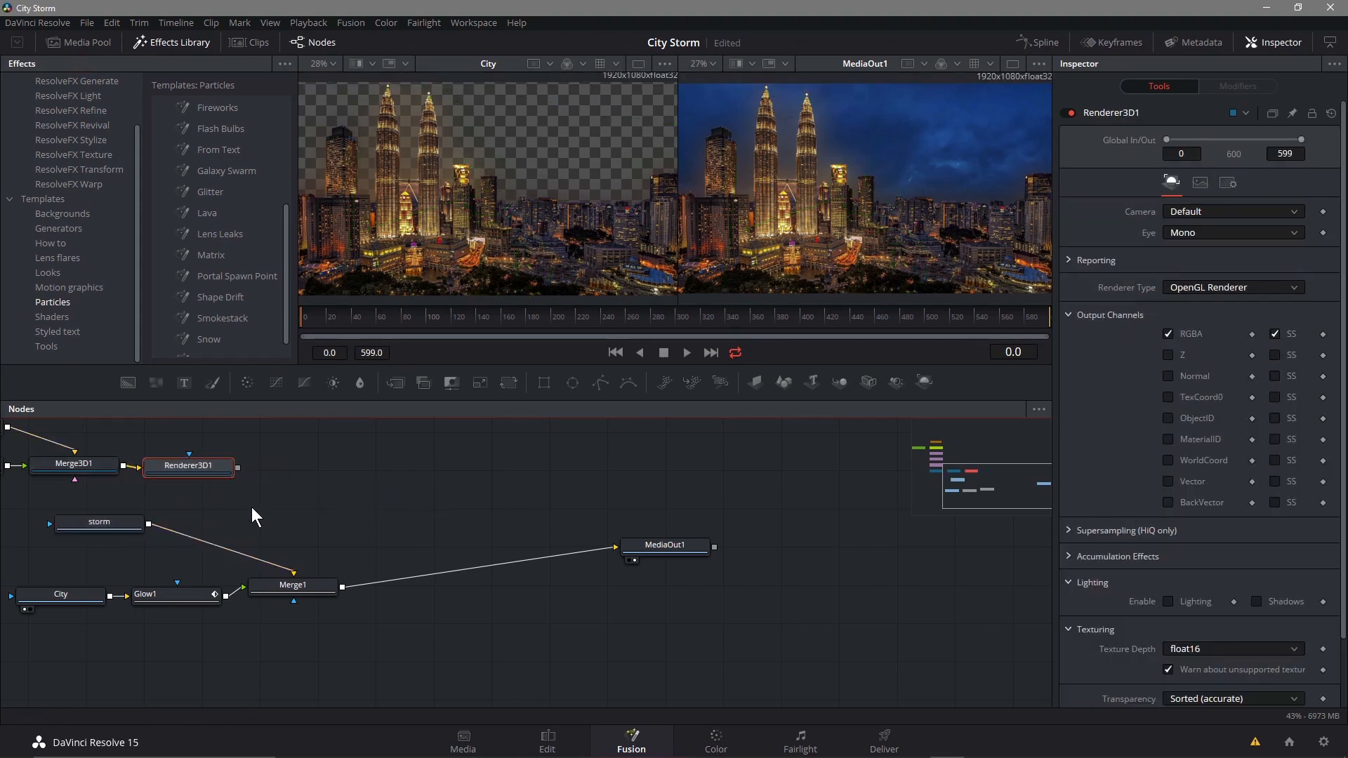
pyautogui.scroll(-8, 281, 502)
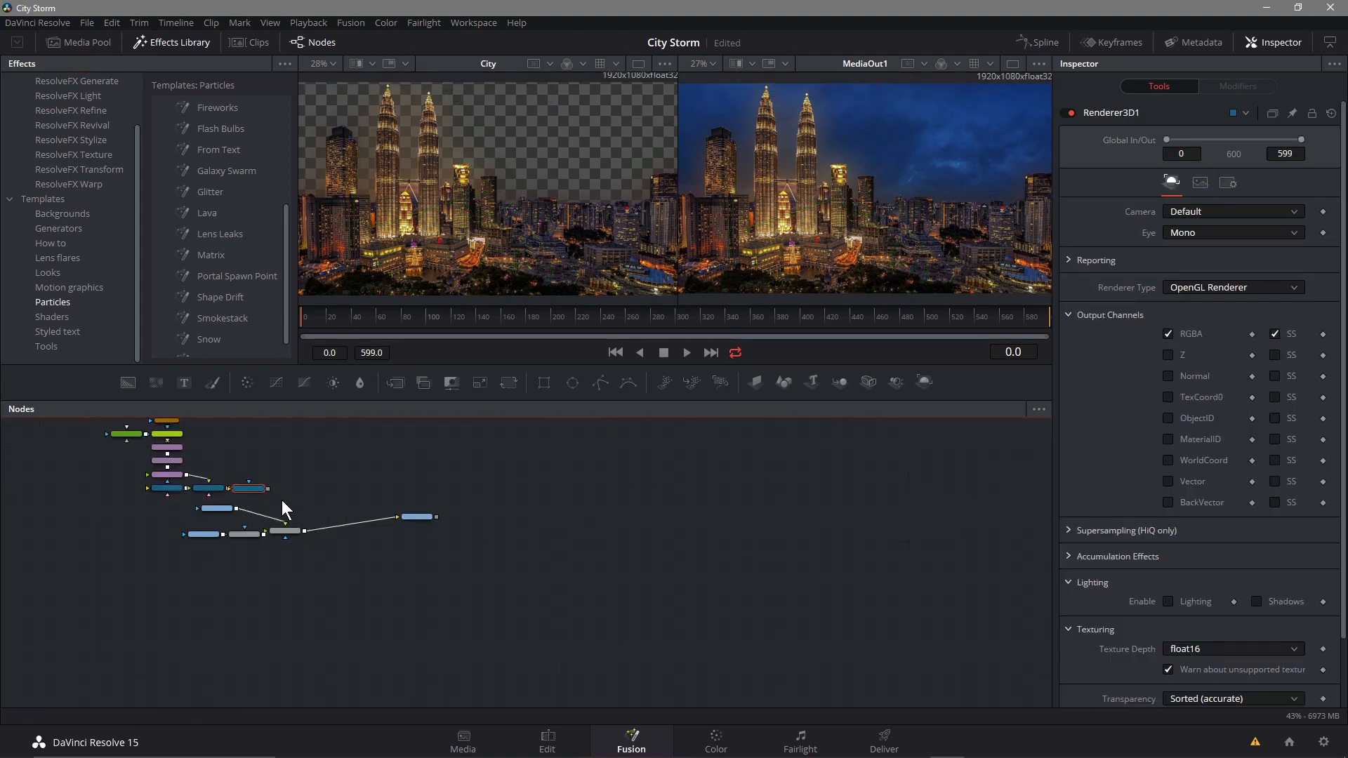
pyautogui.moveTo(483, 553); pyautogui.dragTo(233, 568)
pyautogui.moveTo(209, 490); pyautogui.dragTo(297, 490)
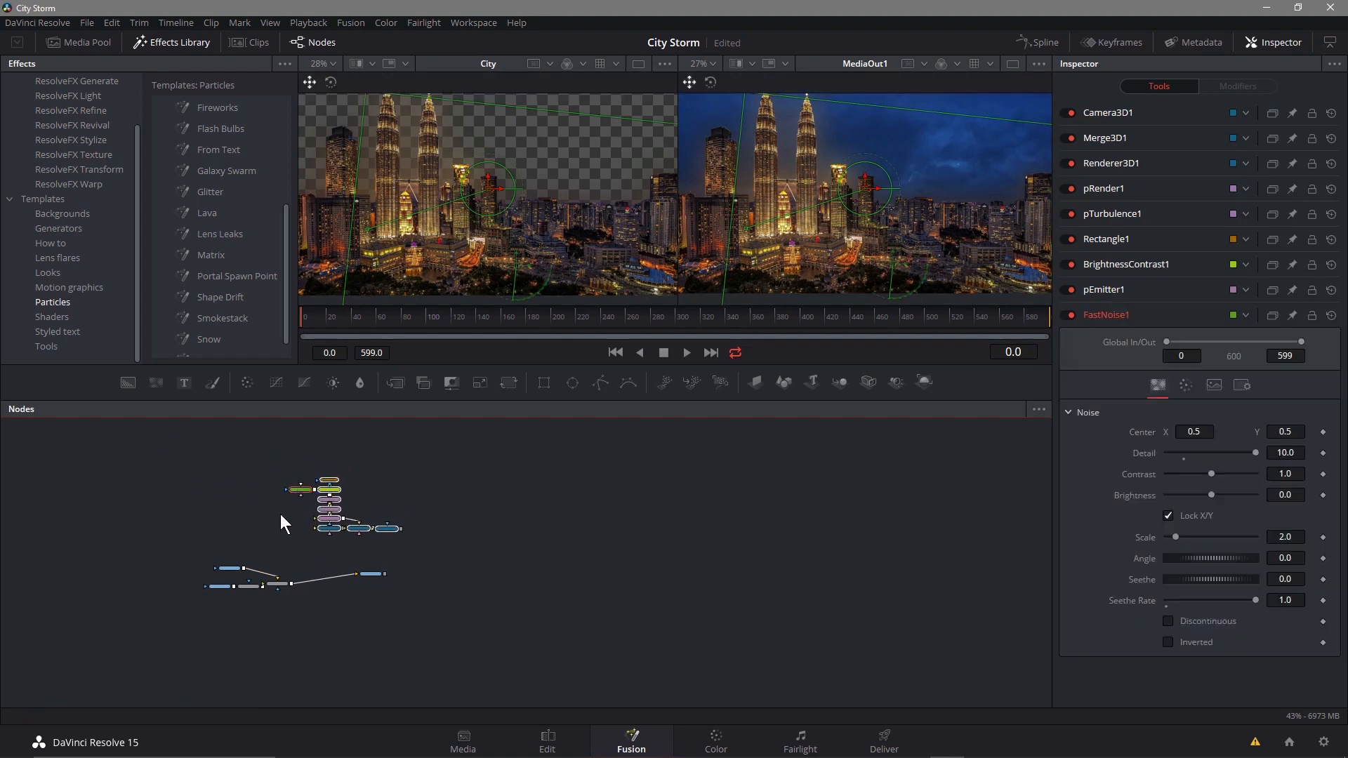
pyautogui.scroll(6, 267, 519)
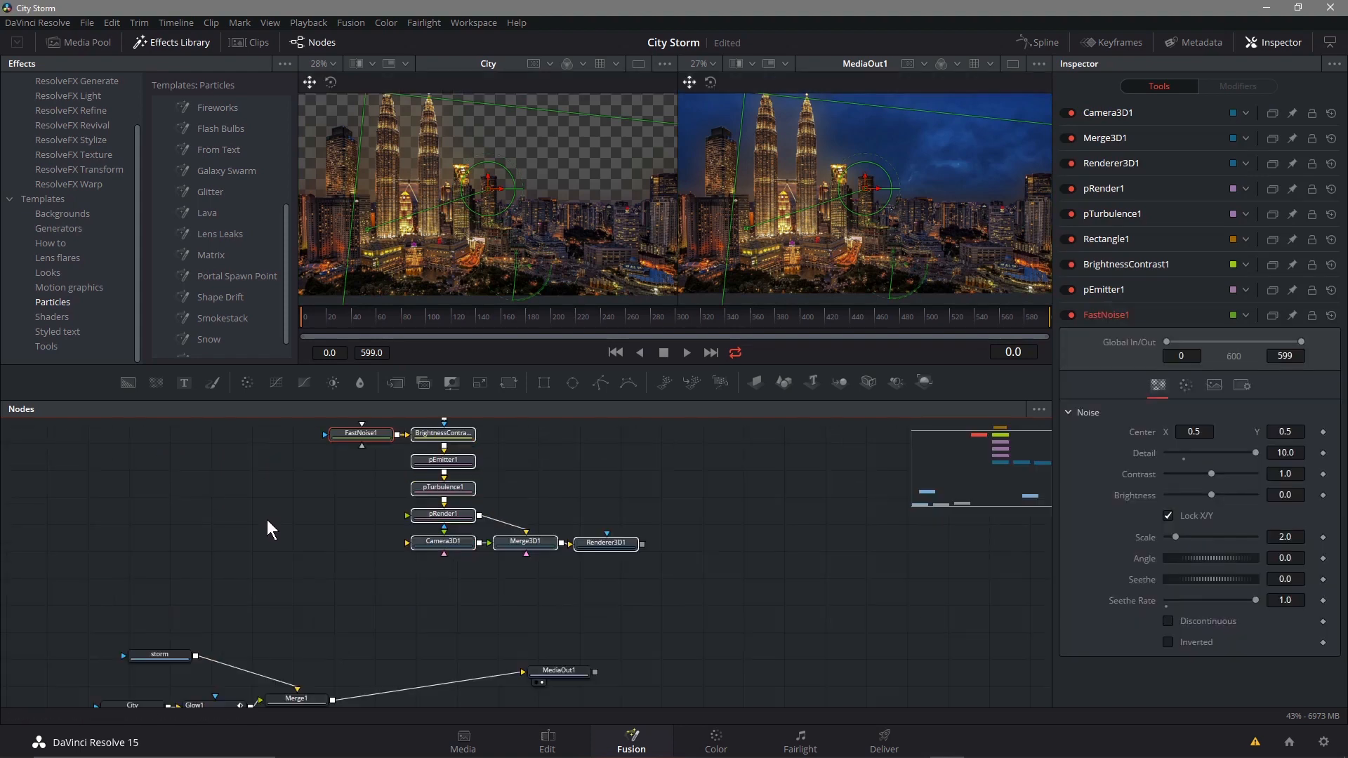
pyautogui.scroll(-3, 302, 531)
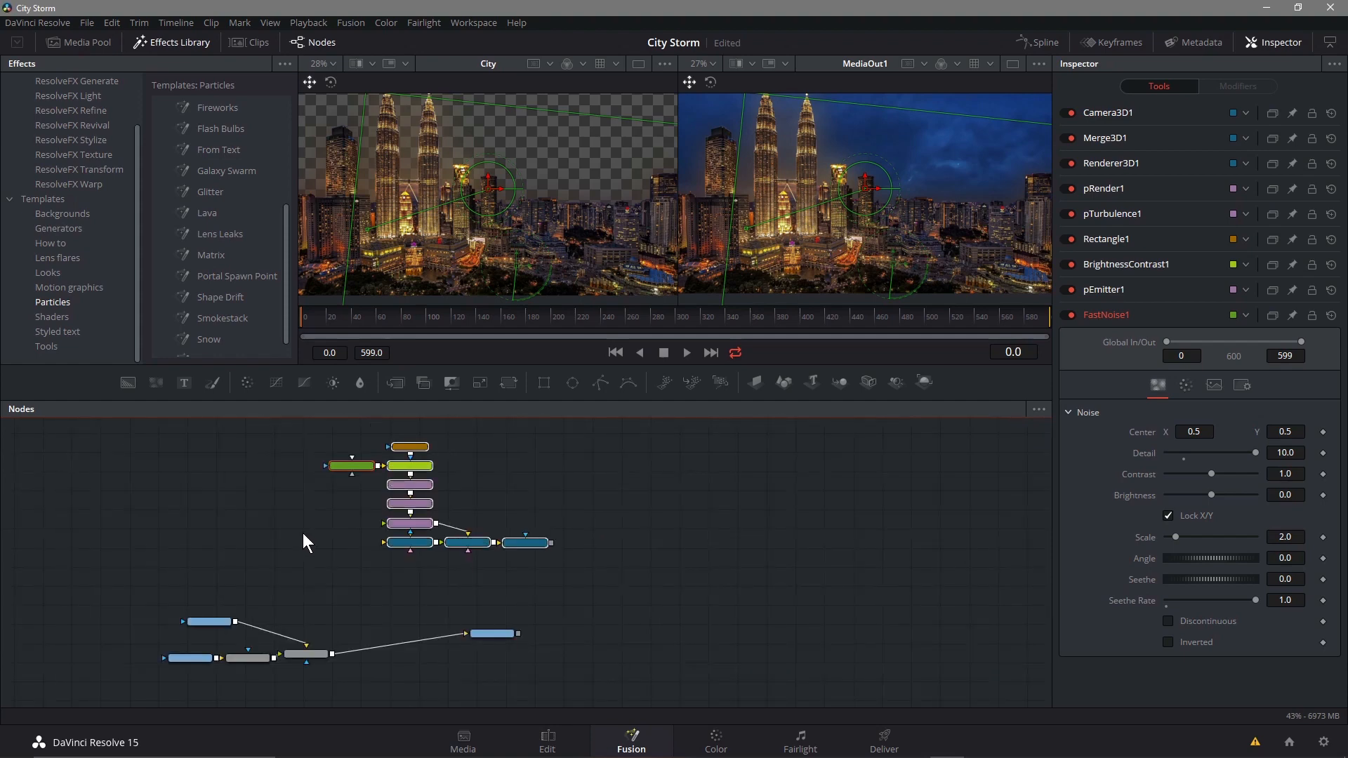
pyautogui.click(301, 553)
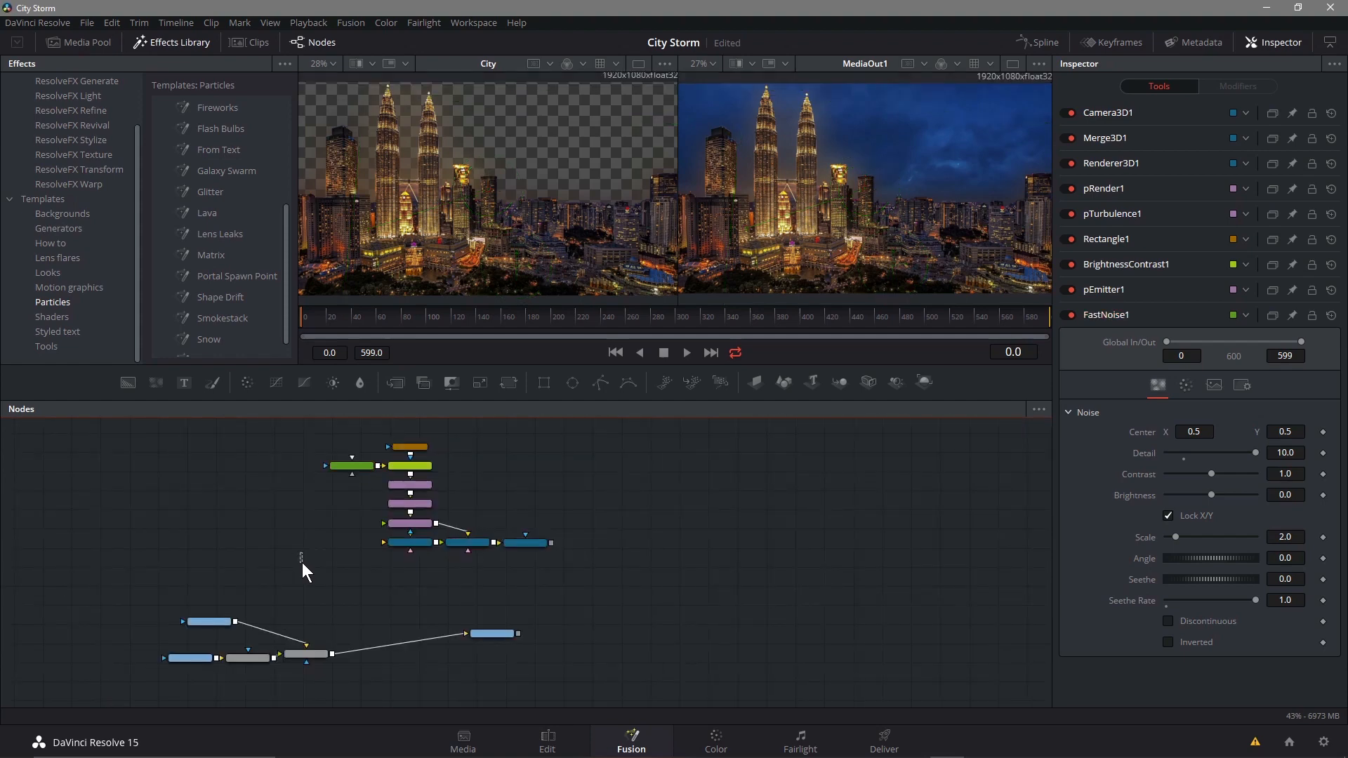
pyautogui.scroll(2, 246, 624)
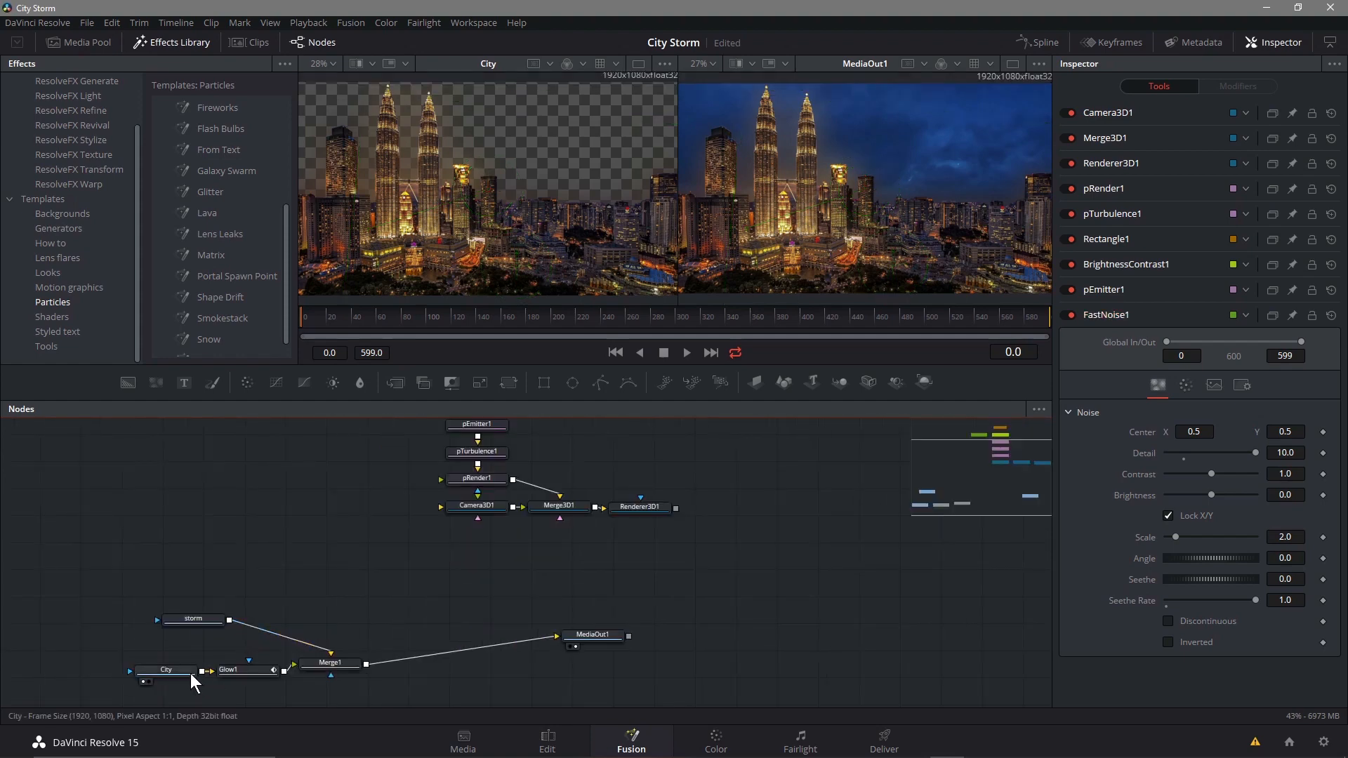
# Reroute the storm output from Merge1 into FastNoise1 and connect Renderer3D1 to the Merge1 background.
pyautogui.moveTo(208, 622)
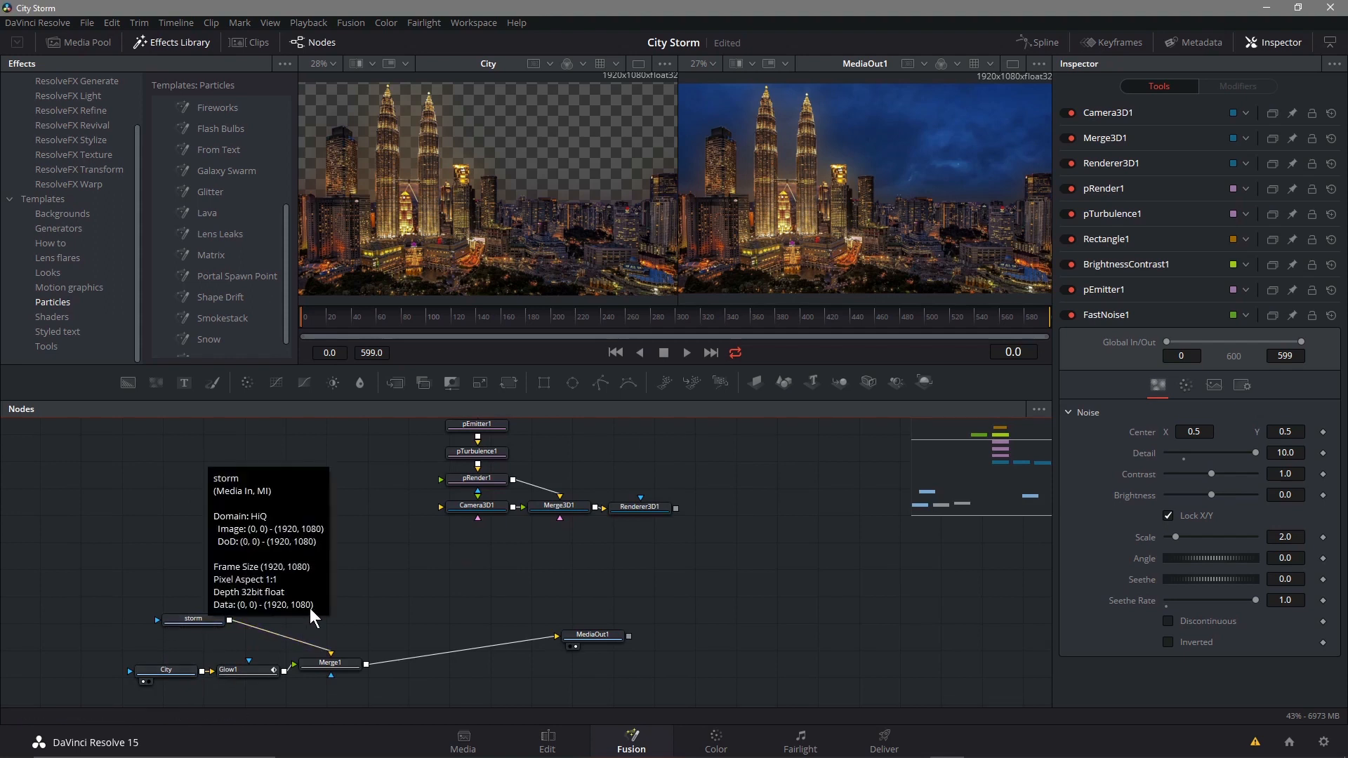
pyautogui.moveTo(413, 541); pyautogui.dragTo(436, 586)
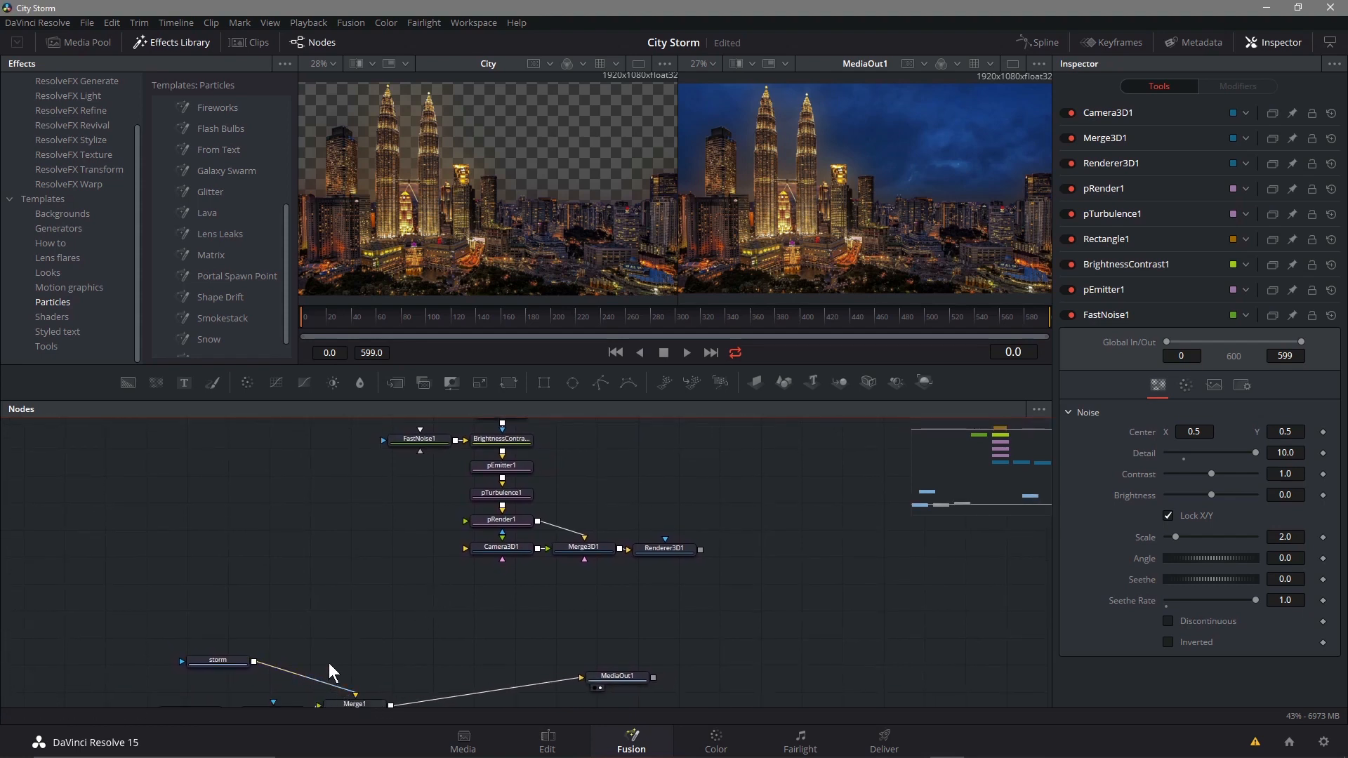
pyautogui.moveTo(343, 694); pyautogui.dragTo(384, 439)
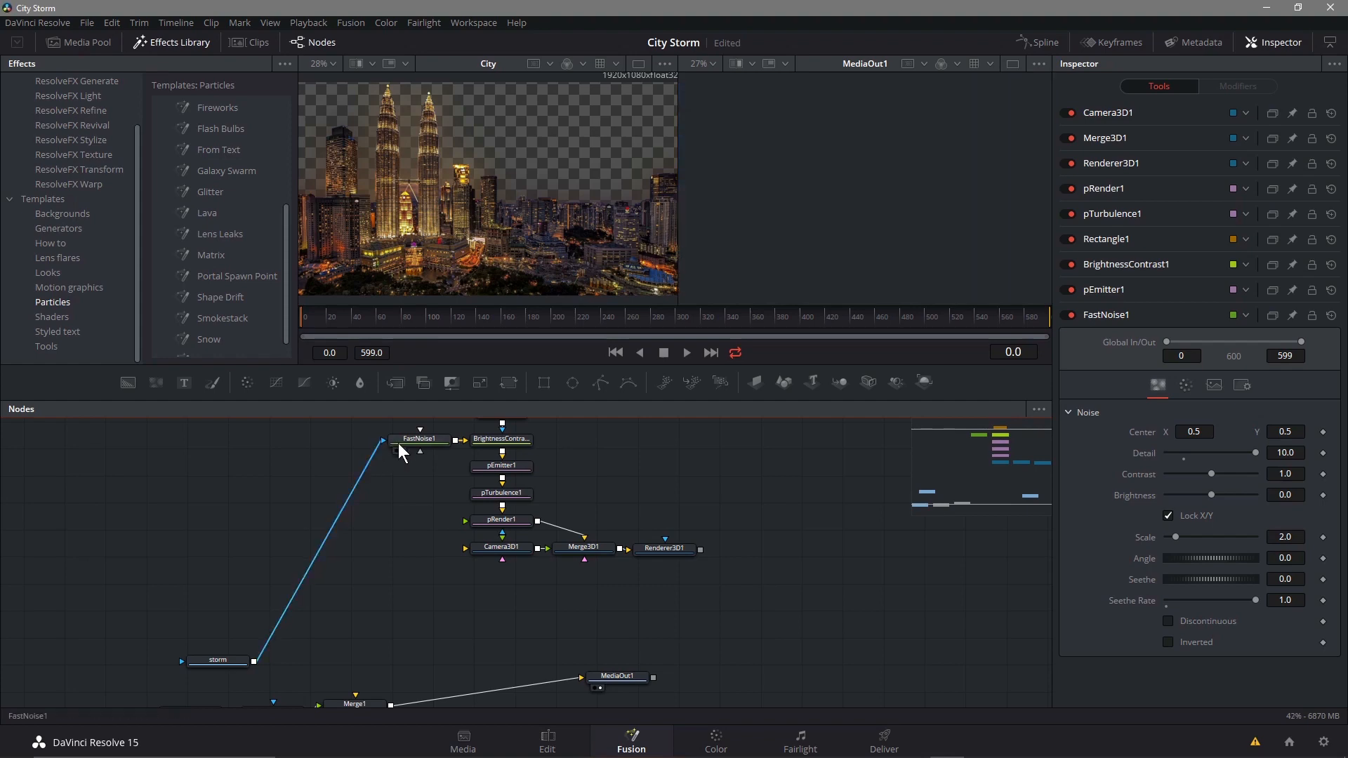
pyautogui.moveTo(701, 548); pyautogui.dragTo(350, 700)
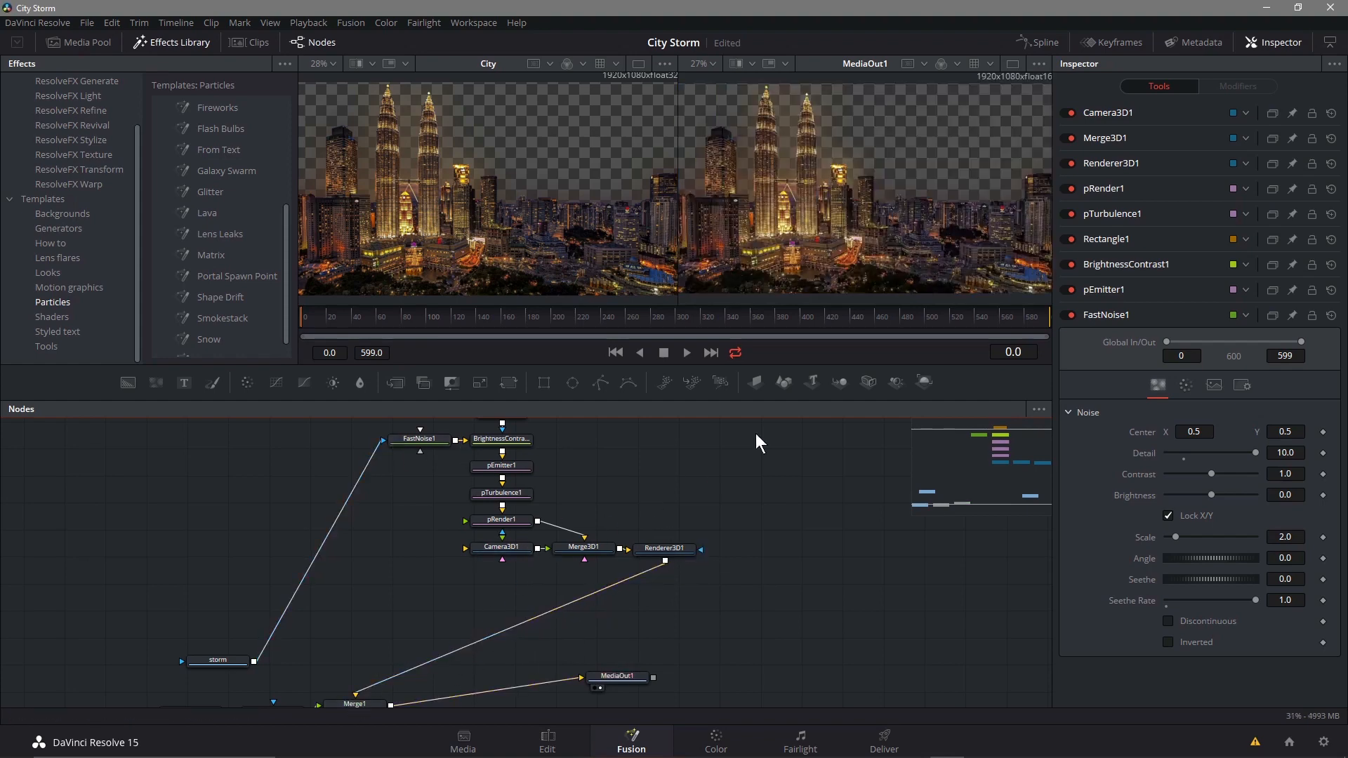
# Scrub to frame 343 and briefly play the composite to check the smoke effect.
pyautogui.moveTo(301, 312); pyautogui.dragTo(437, 330)
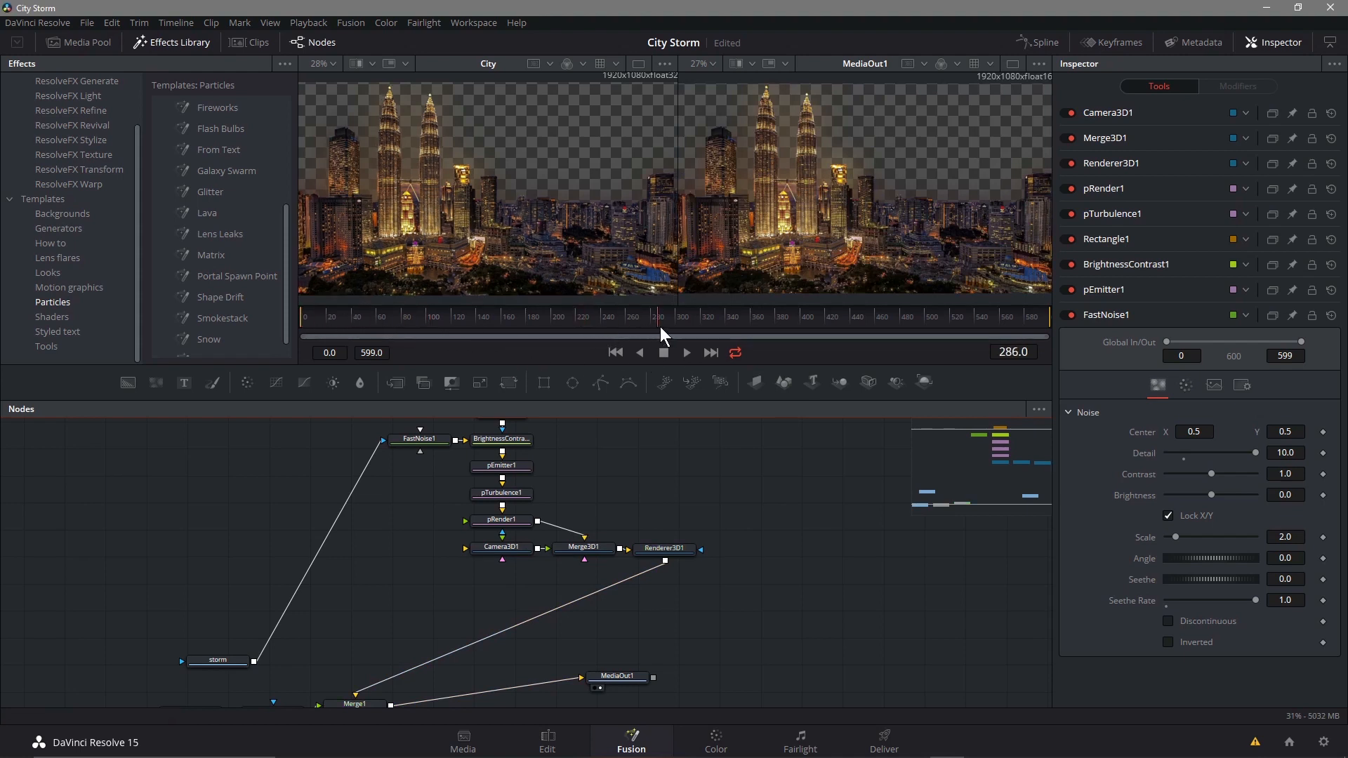
pyautogui.moveTo(751, 326); pyautogui.dragTo(728, 330)
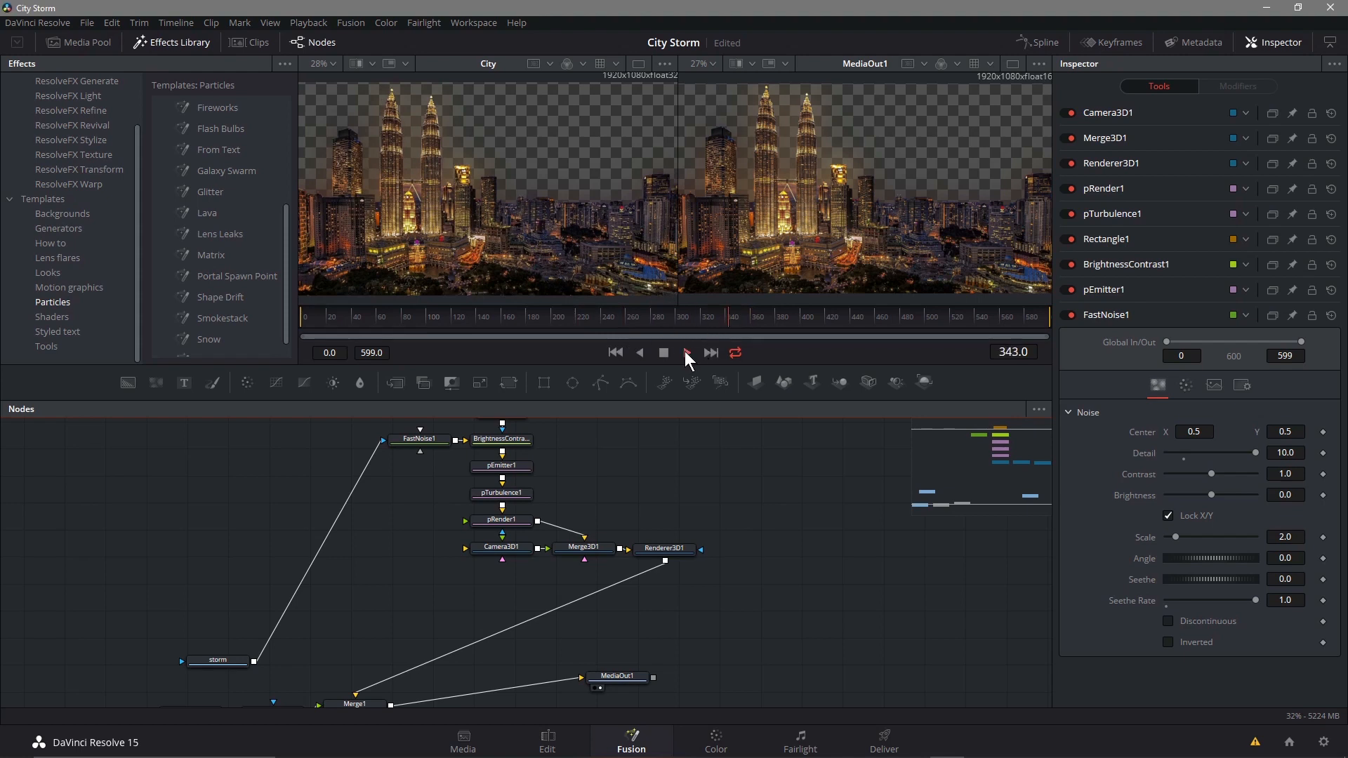
pyautogui.click(662, 351)
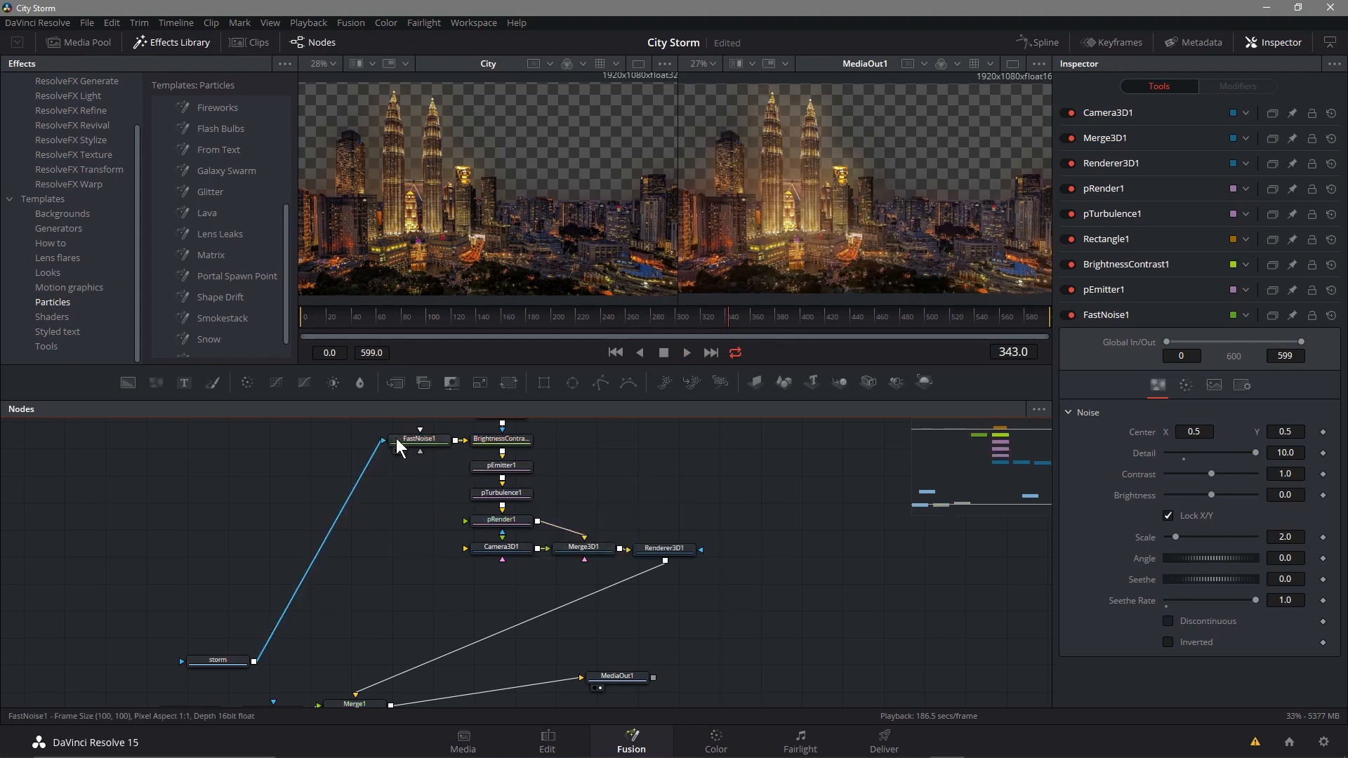
# Disconnect the Smokestack nodes from storm and Merge1, and delete the whole Smokestack group.
pyautogui.moveTo(382, 440); pyautogui.dragTo(362, 474)
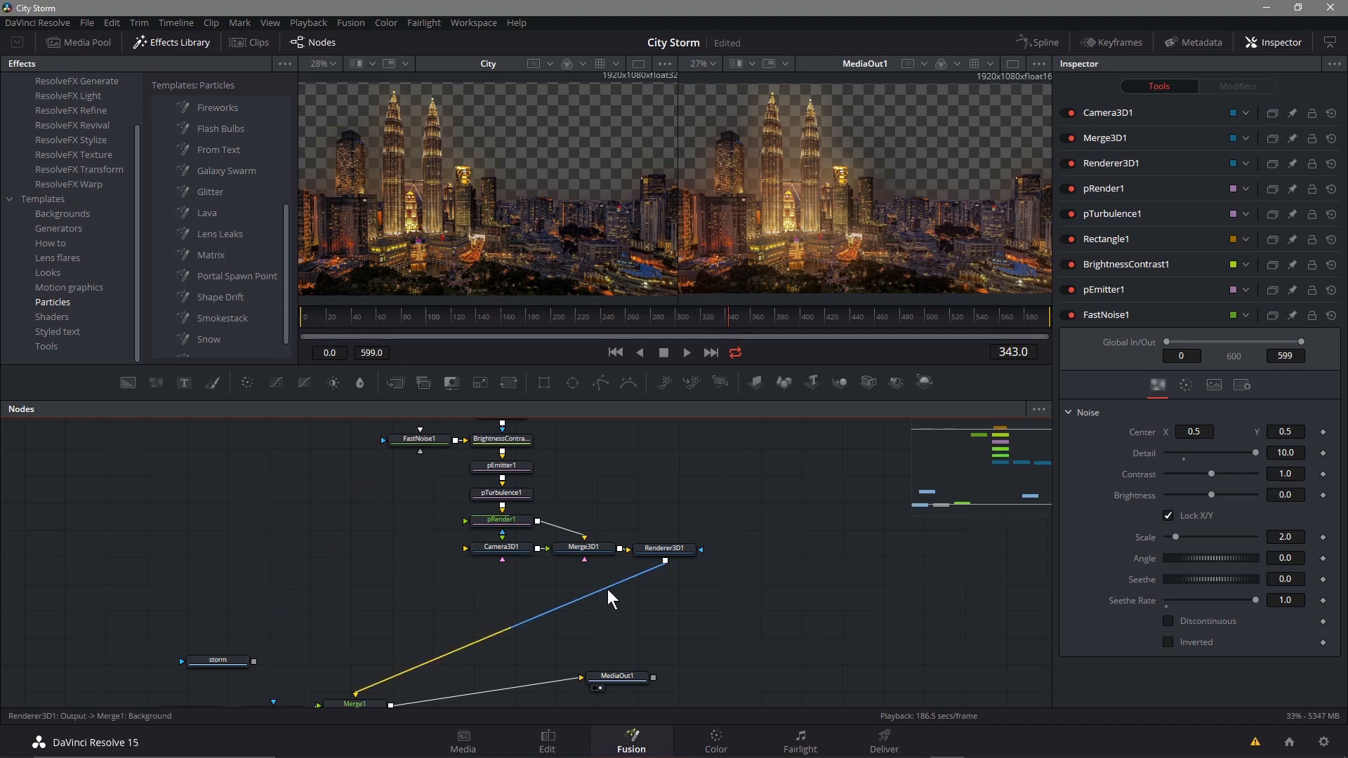
pyautogui.moveTo(606, 589); pyautogui.dragTo(549, 509)
pyautogui.moveTo(547, 577); pyautogui.dragTo(567, 753)
pyautogui.moveTo(794, 668); pyautogui.dragTo(417, 476)
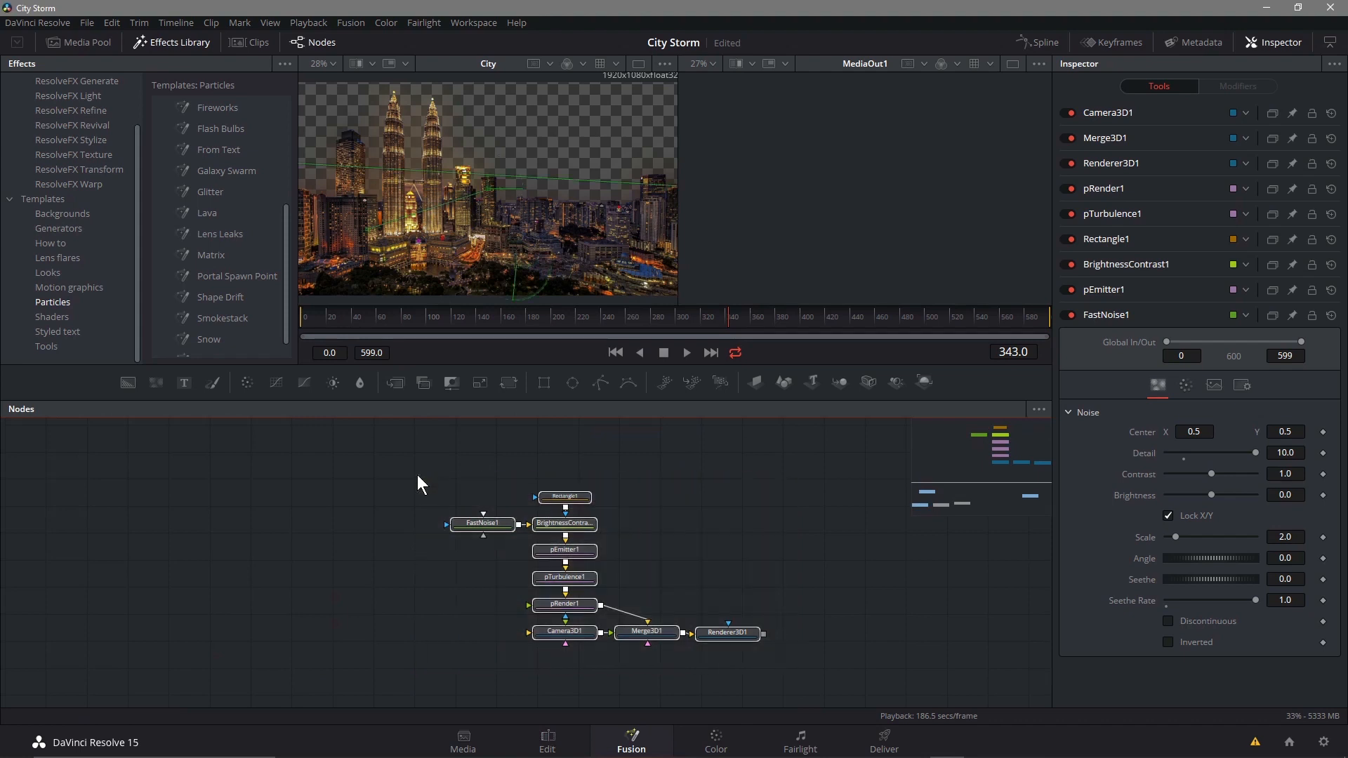
pyautogui.press('Delete')
pyautogui.scroll(-5, 454, 457)
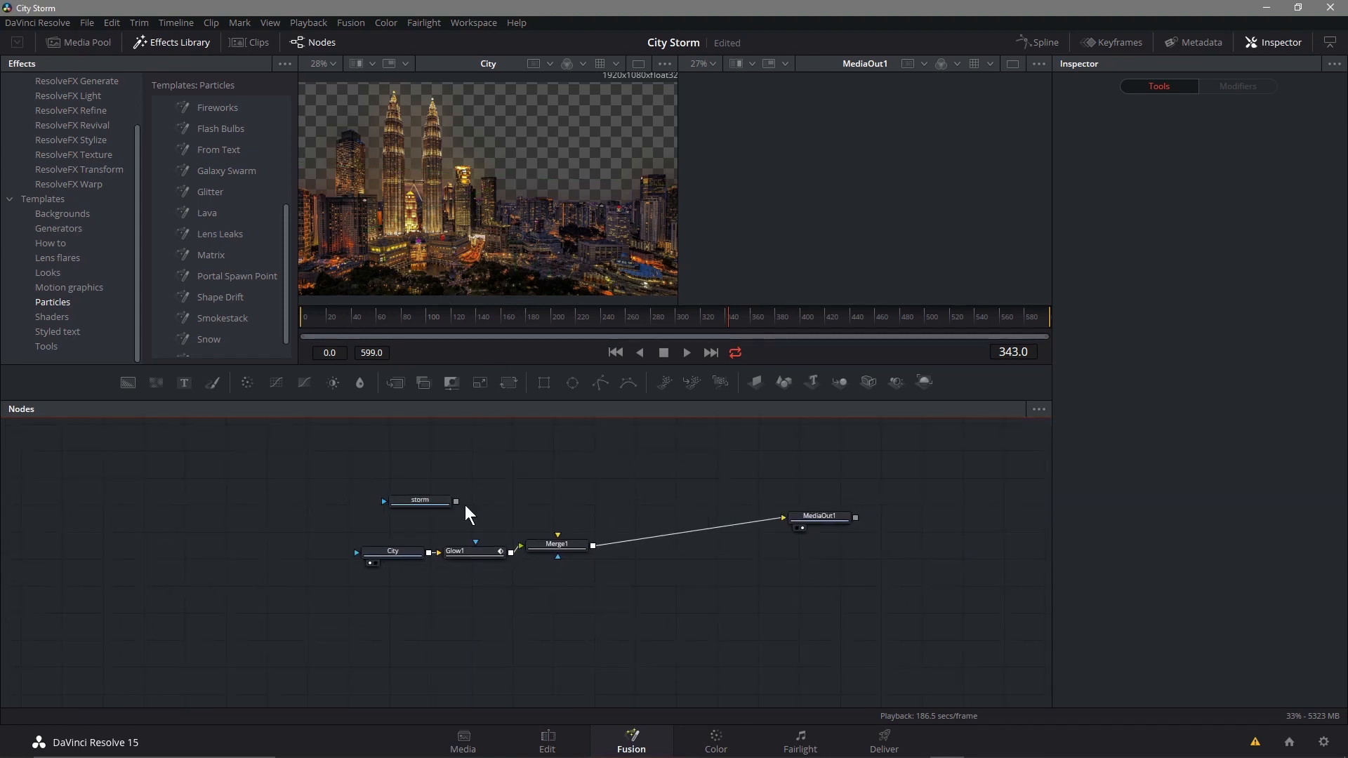
# Connect the storm output to the Glow1 effect mask and move the storm node up, away from City.
pyautogui.moveTo(457, 501); pyautogui.dragTo(477, 543)
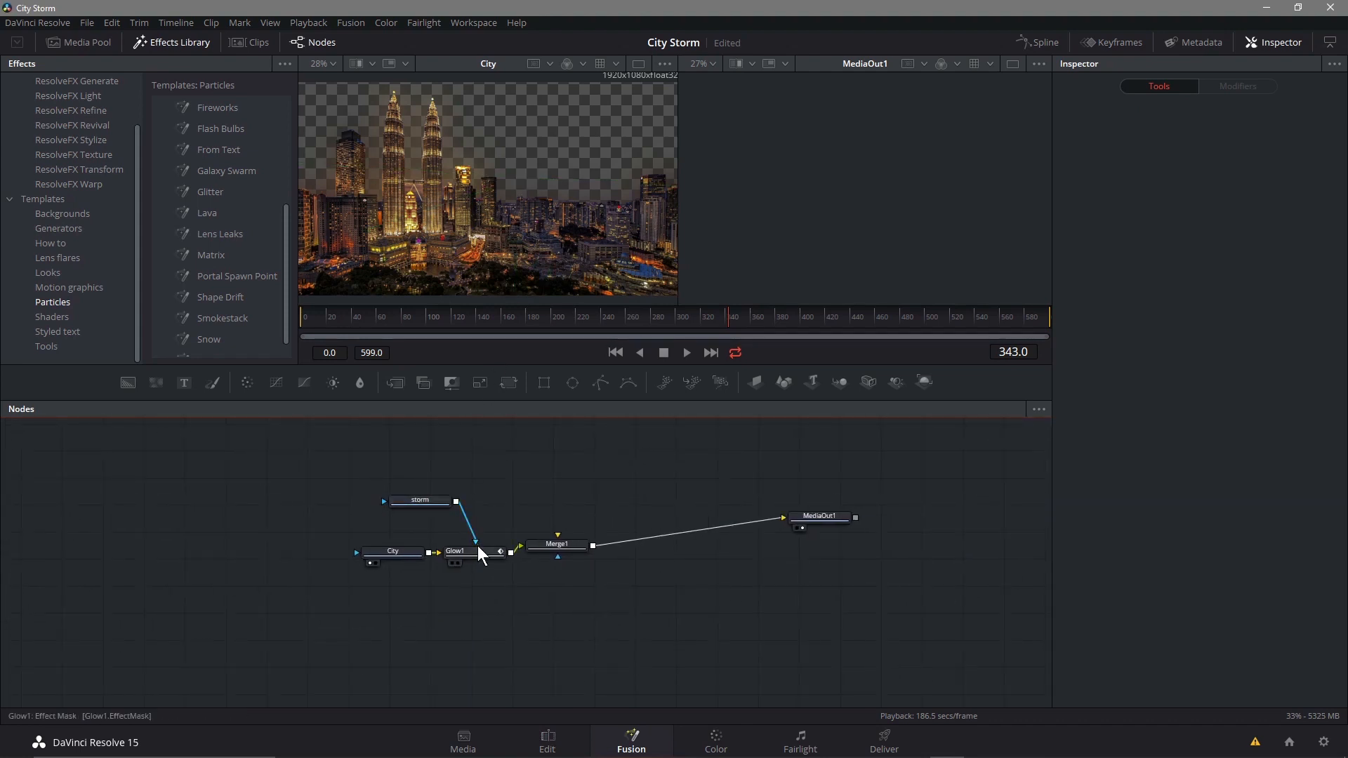
pyautogui.moveTo(424, 501); pyautogui.dragTo(366, 462)
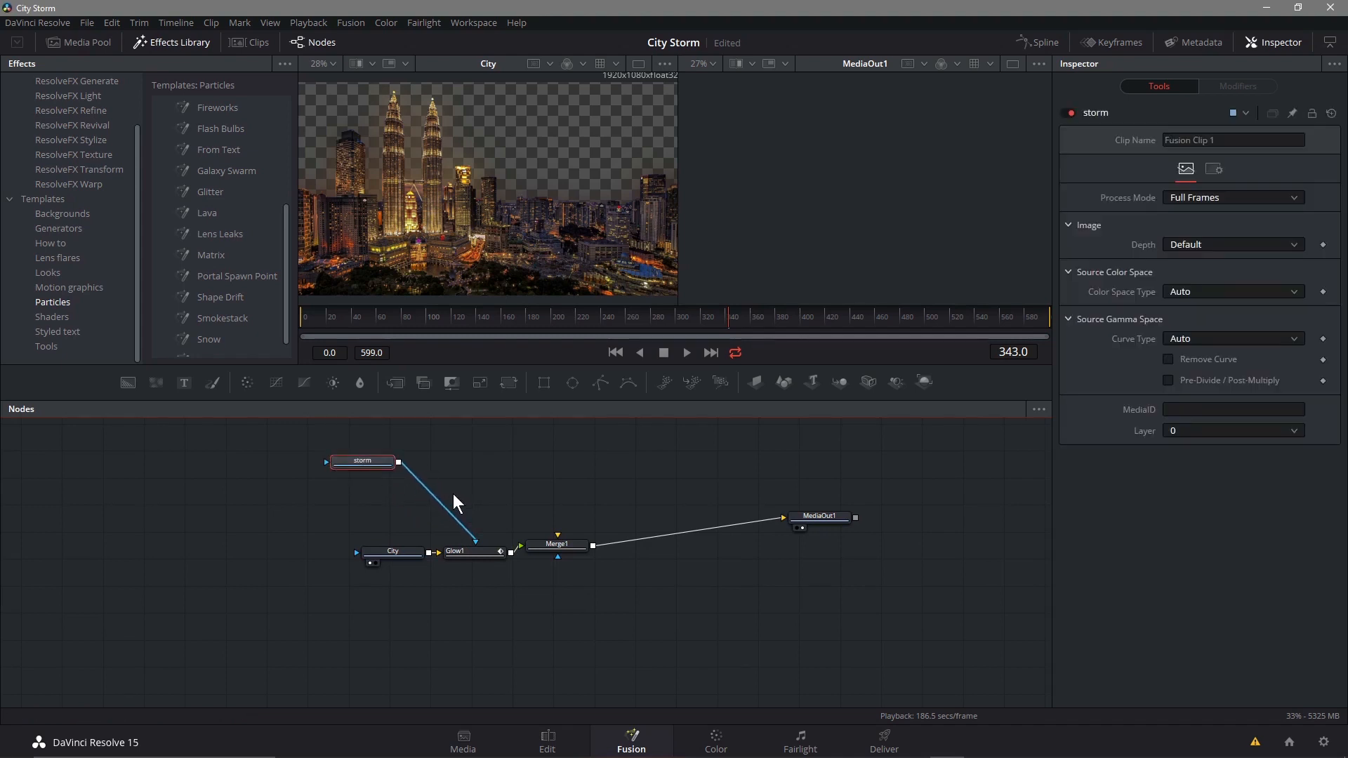
# Scrub to frame 409 and space the storm, City and Glow1 nodes farther away from Merge1.
pyautogui.moveTo(706, 318); pyautogui.dragTo(812, 303)
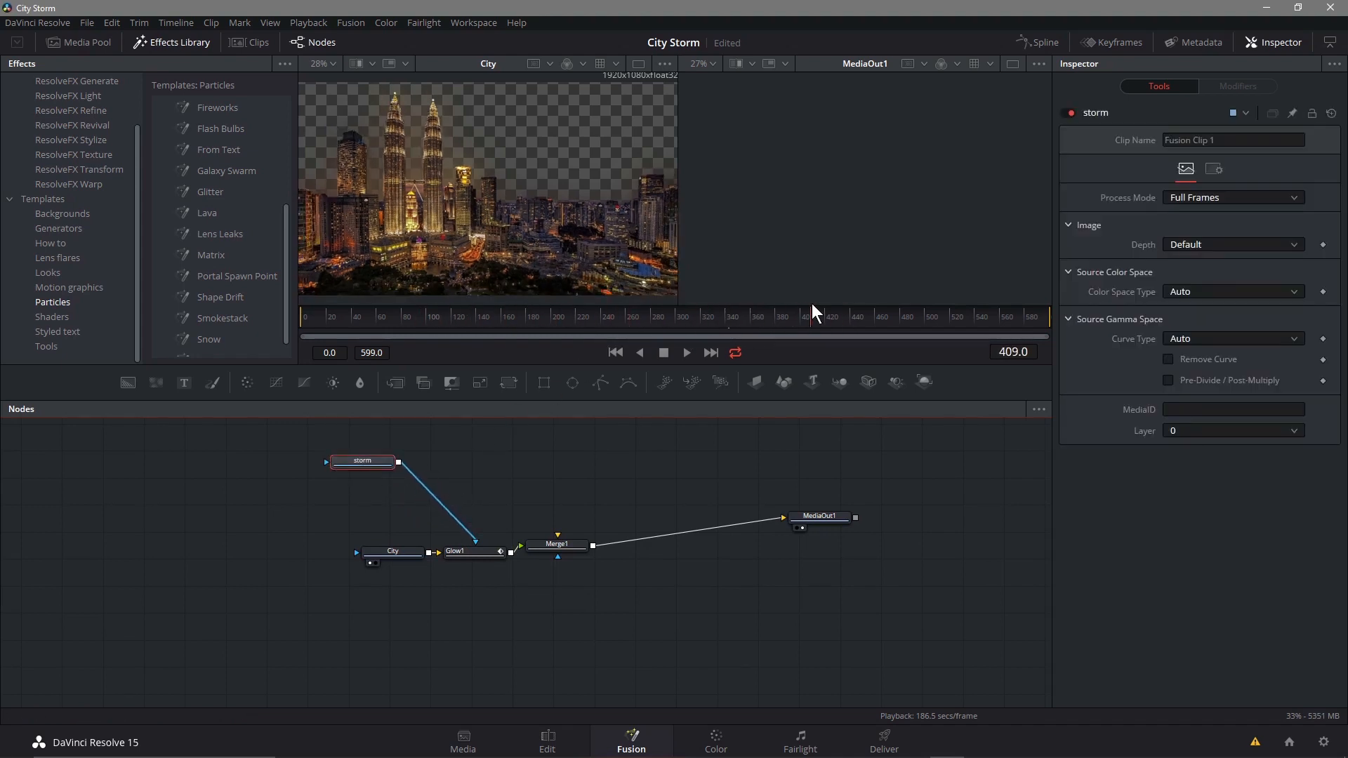
pyautogui.moveTo(360, 461); pyautogui.dragTo(285, 466)
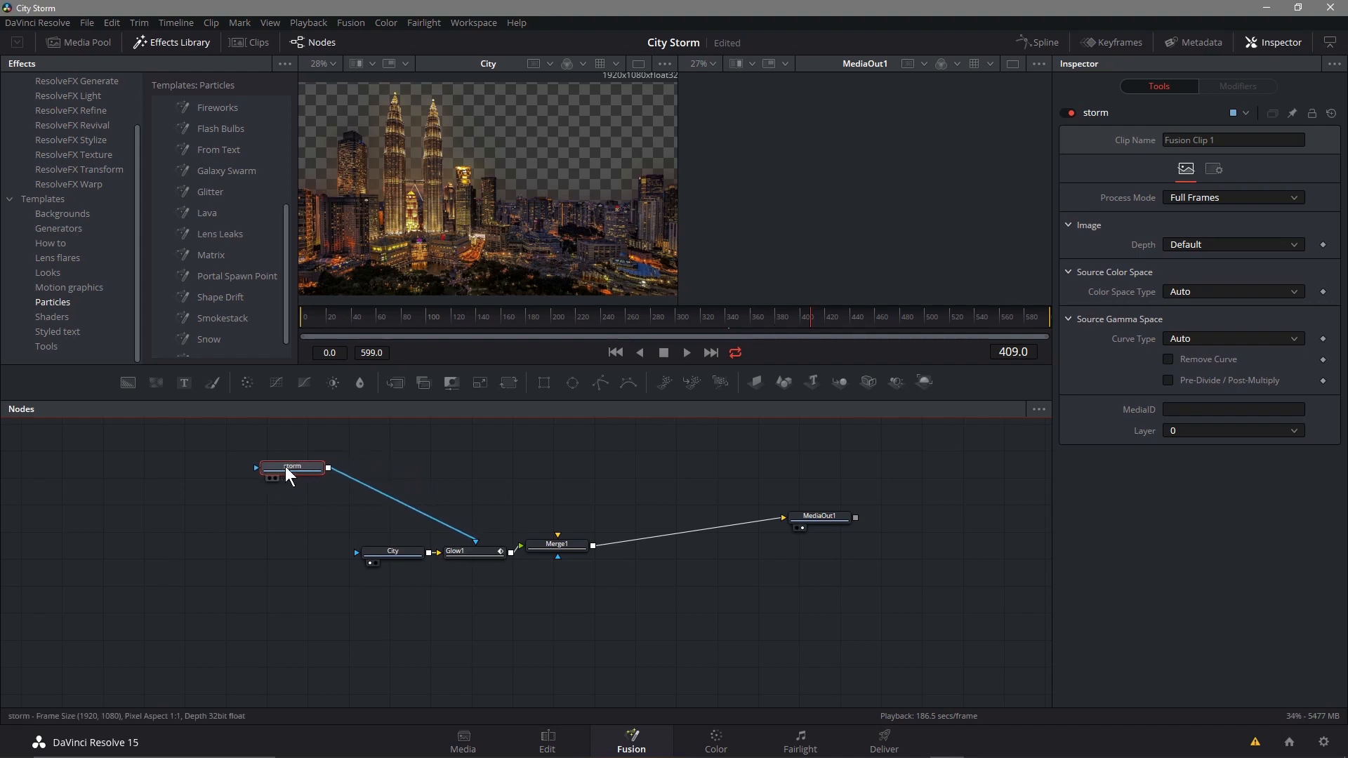
pyautogui.moveTo(390, 557); pyautogui.dragTo(302, 587)
pyautogui.moveTo(473, 550); pyautogui.dragTo(434, 554)
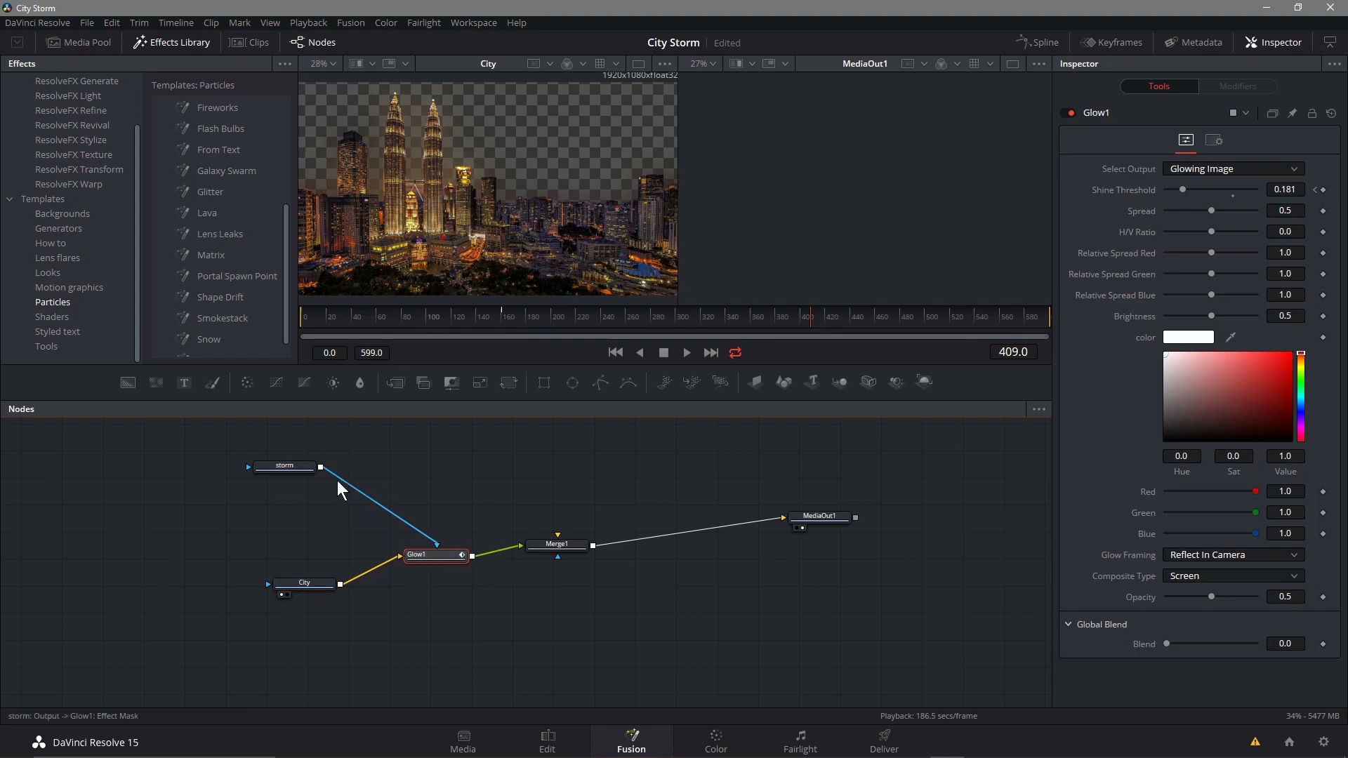
# Check the storm node in both viewers at frame 400, and load MediaOut1 back into the second viewer.
pyautogui.click(288, 466)
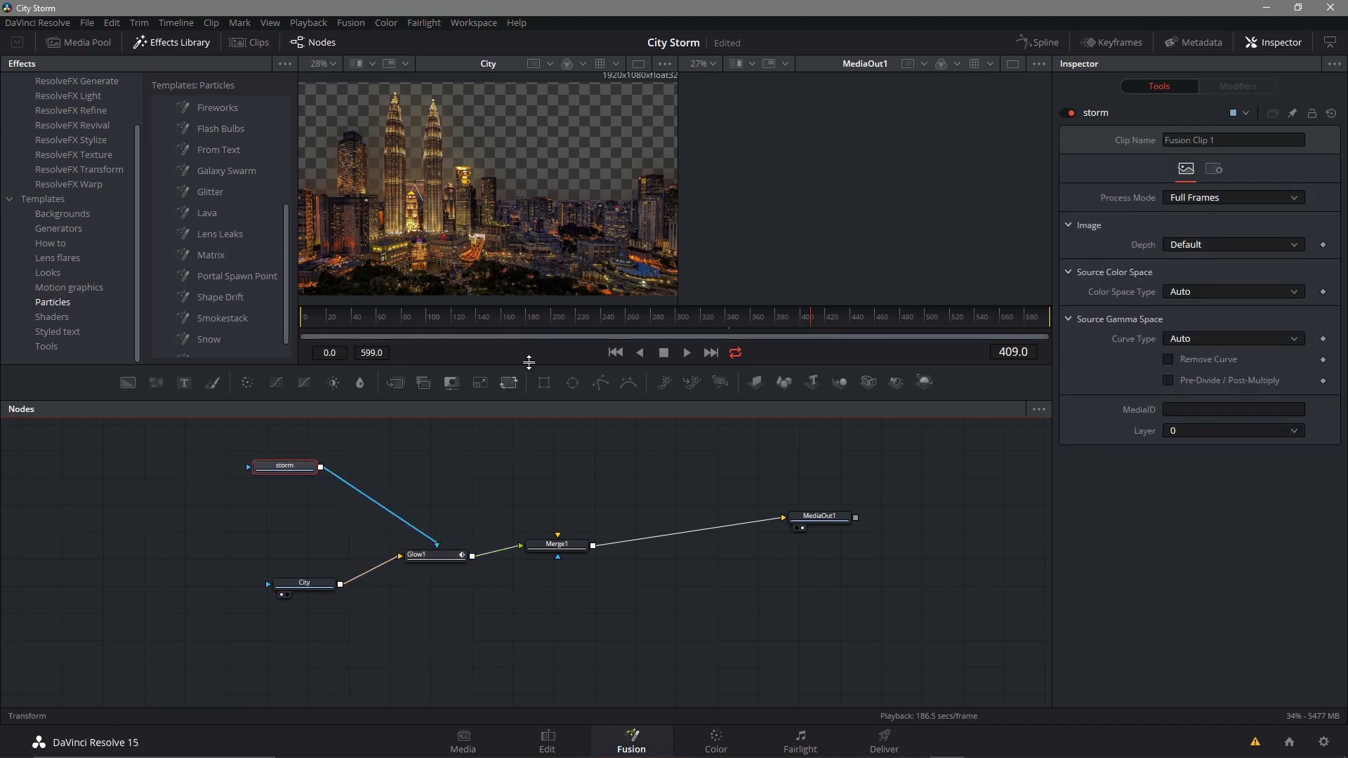
pyautogui.click(801, 319)
pyautogui.click(267, 477)
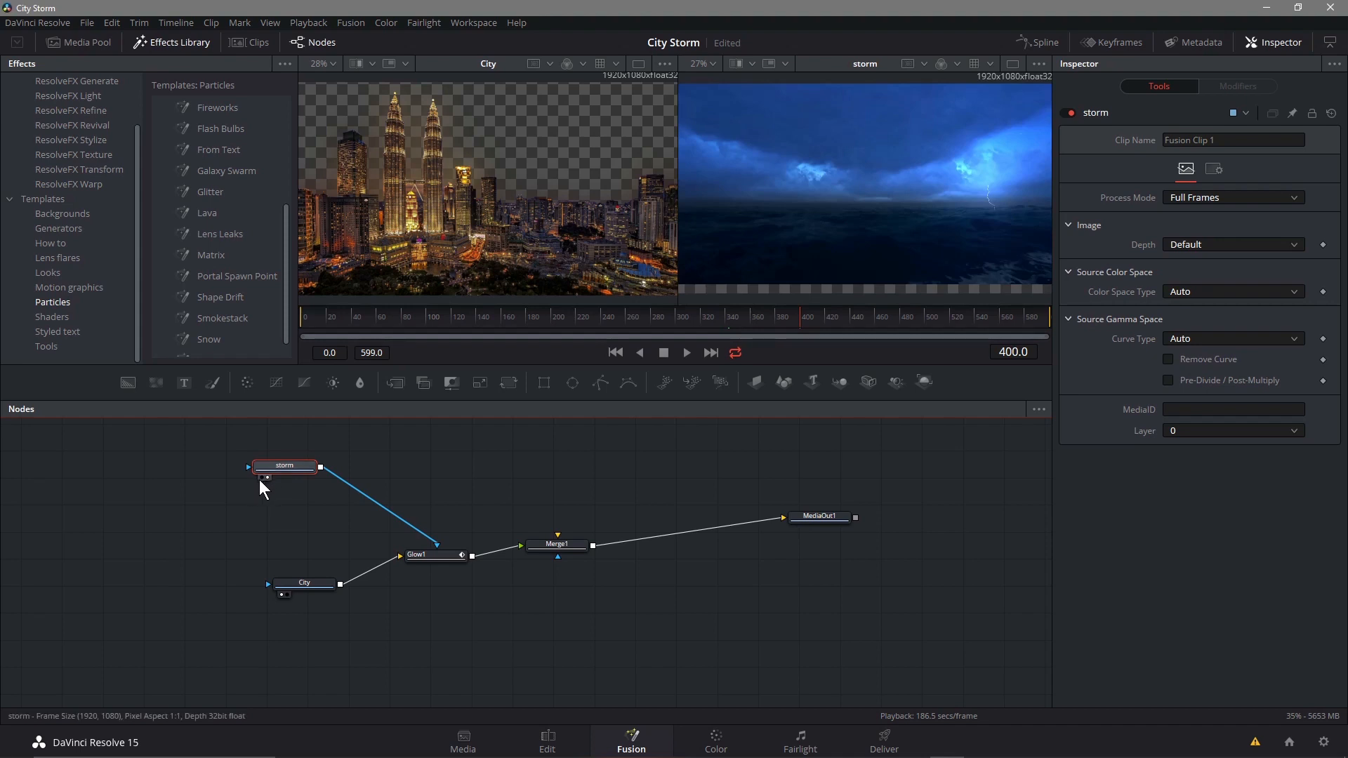
pyautogui.click(260, 478)
pyautogui.click(266, 477)
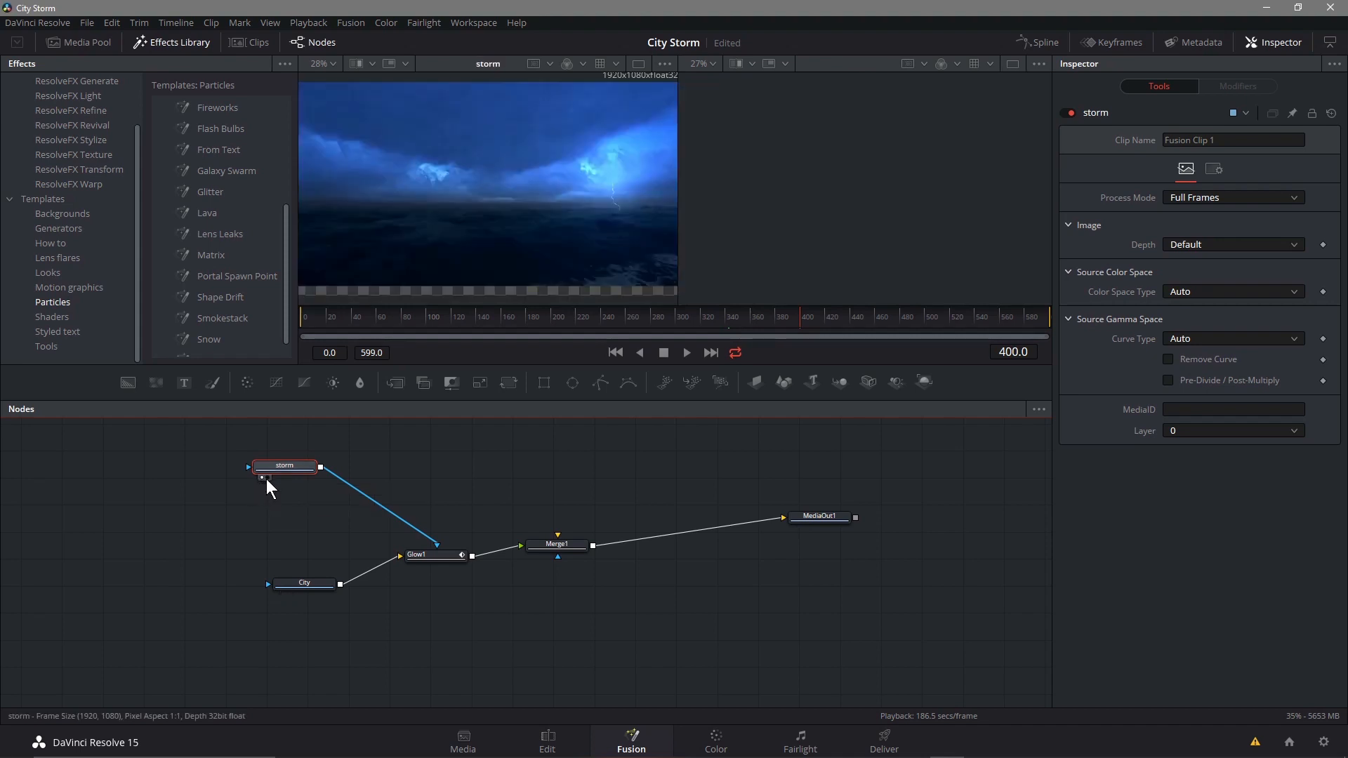
pyautogui.click(802, 529)
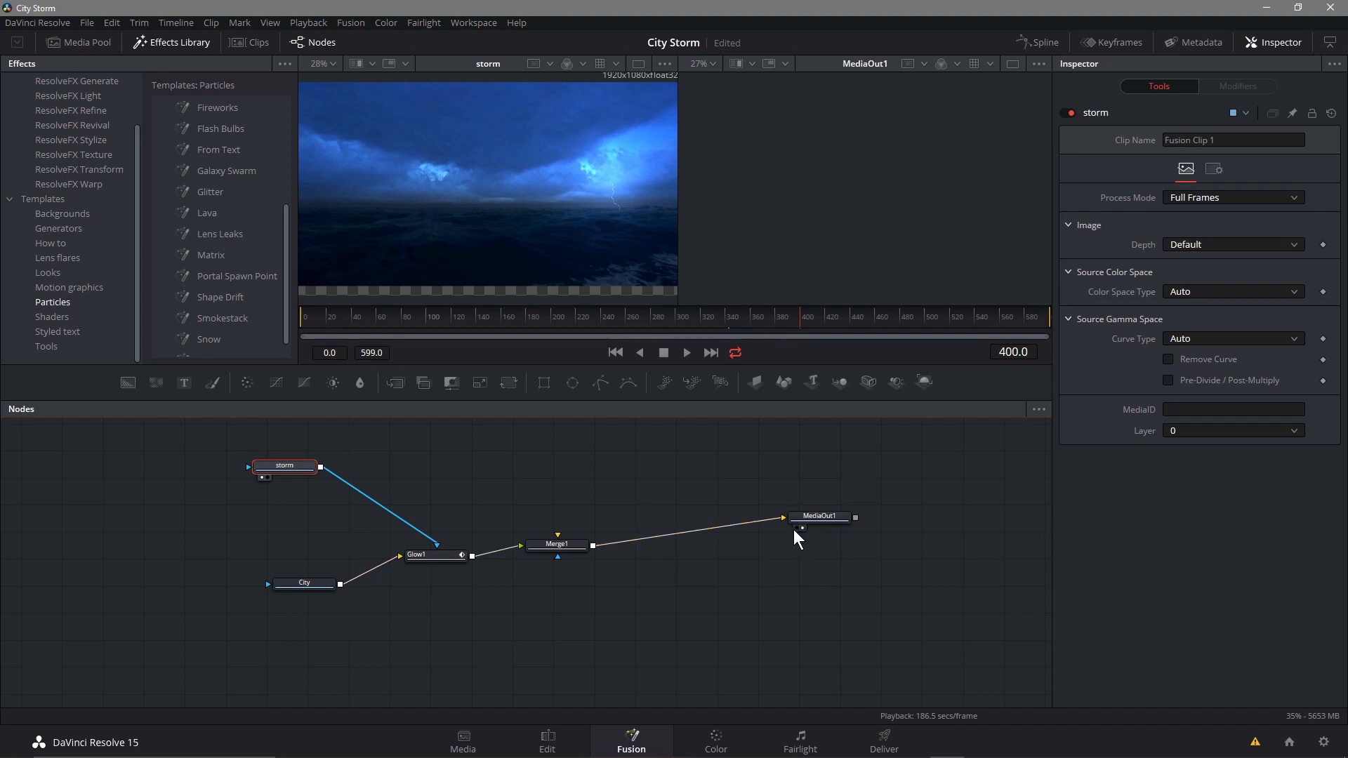
pyautogui.click(797, 528)
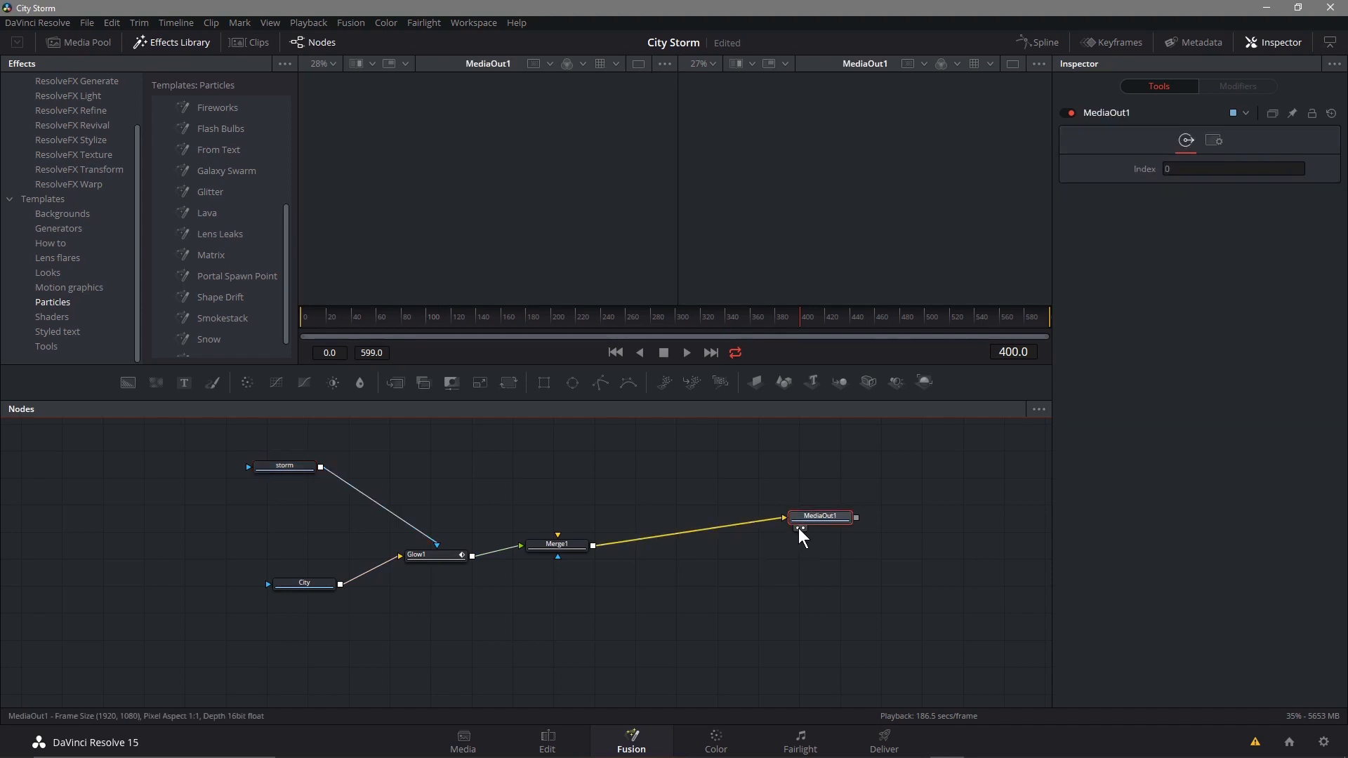
pyautogui.click(799, 527)
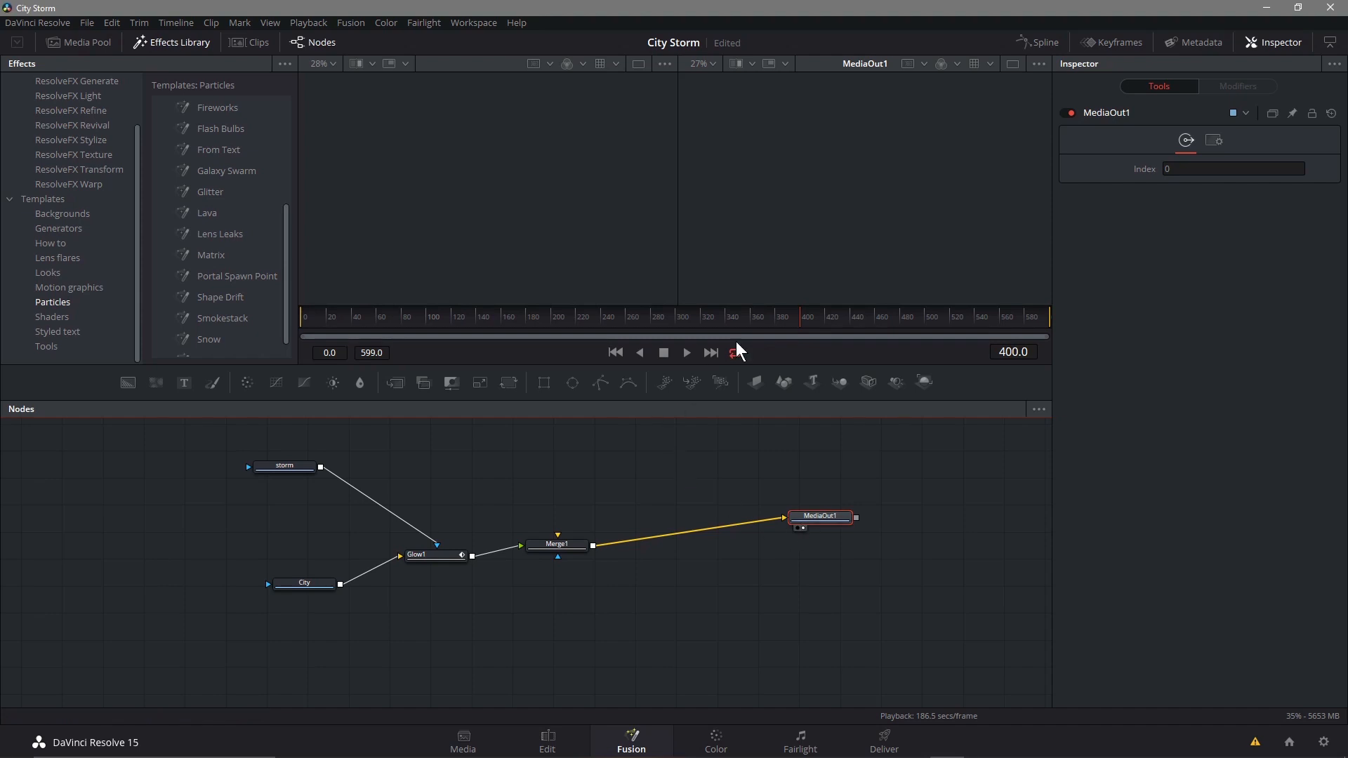
# Reroute the storm output from the Glow1 effect mask to the Merge1 background, and compare City with MediaOut1 while scrubbing back to frame 0.
pyautogui.moveTo(797, 316); pyautogui.dragTo(644, 338)
pyautogui.scroll(-6, 472, 599)
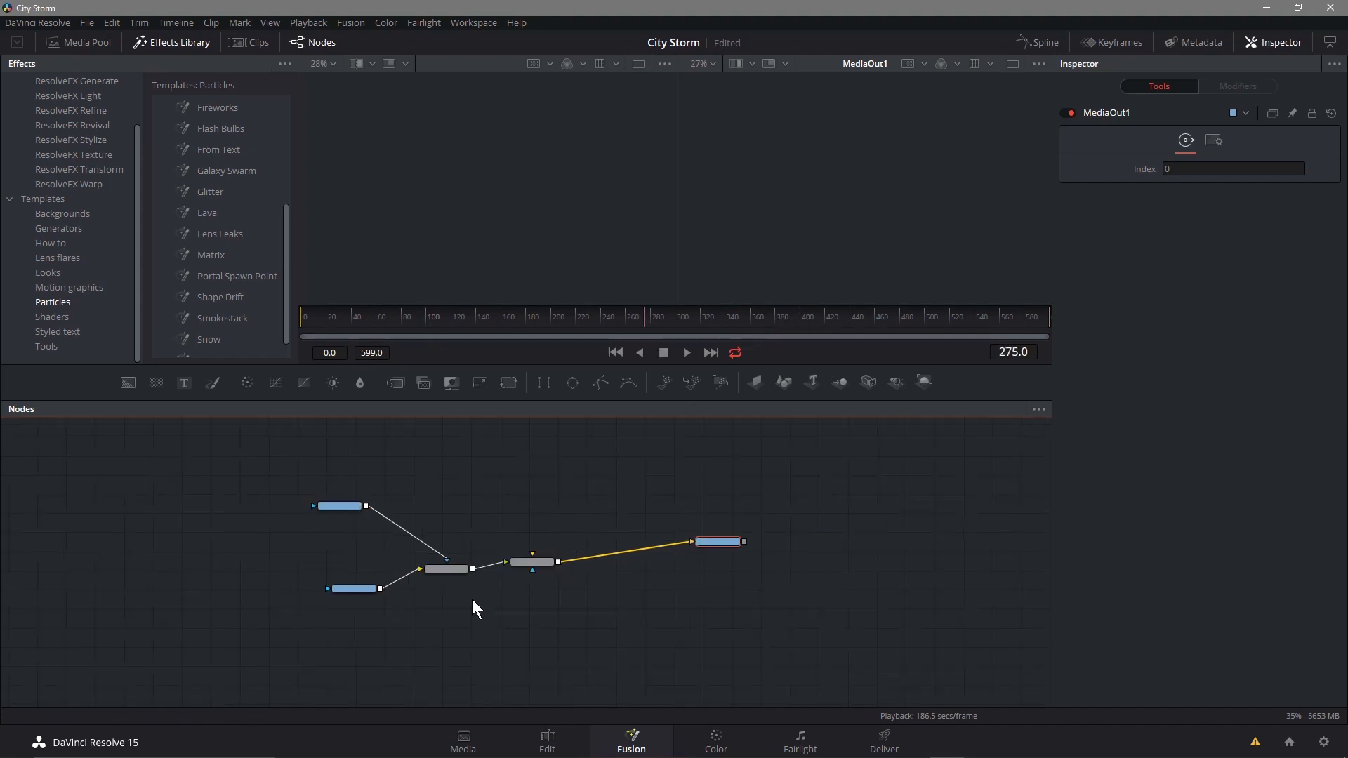
pyautogui.scroll(5, 472, 600)
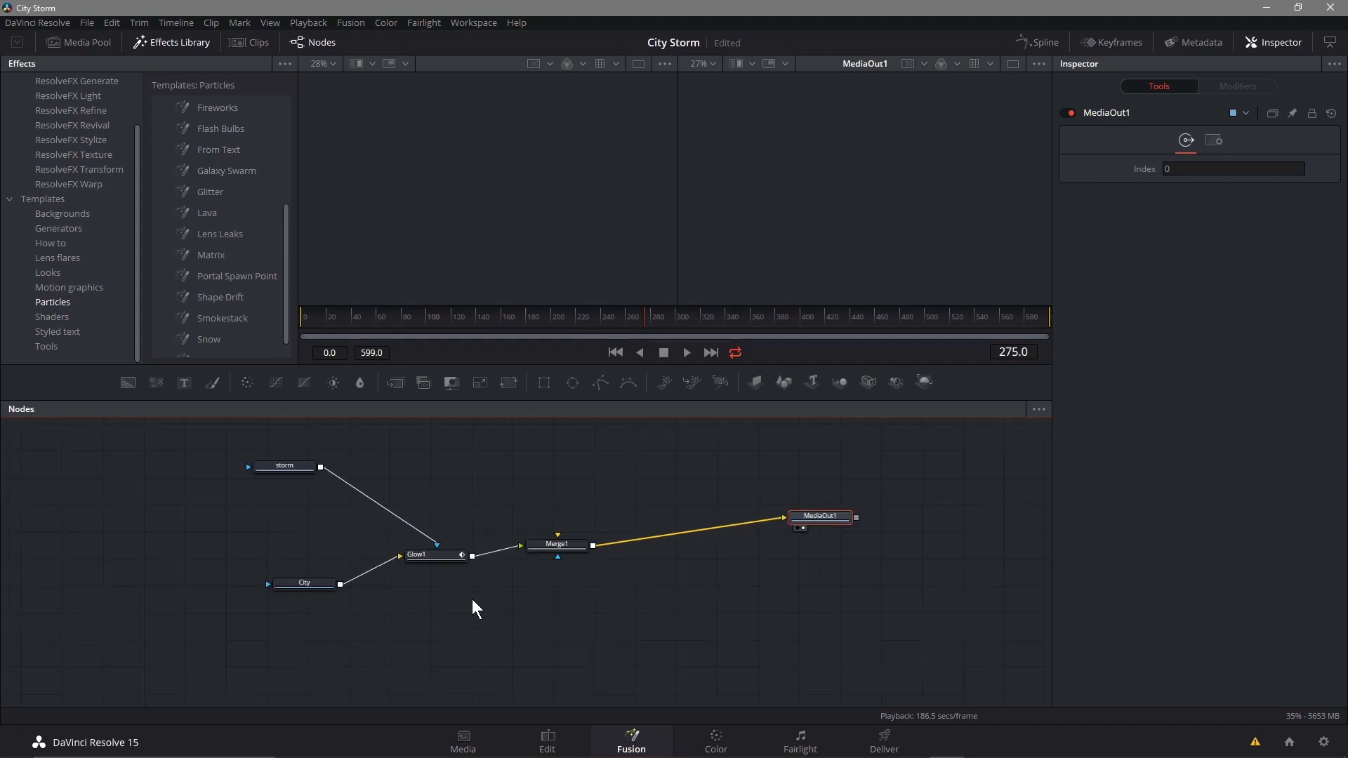
pyautogui.moveTo(434, 542); pyautogui.dragTo(565, 541)
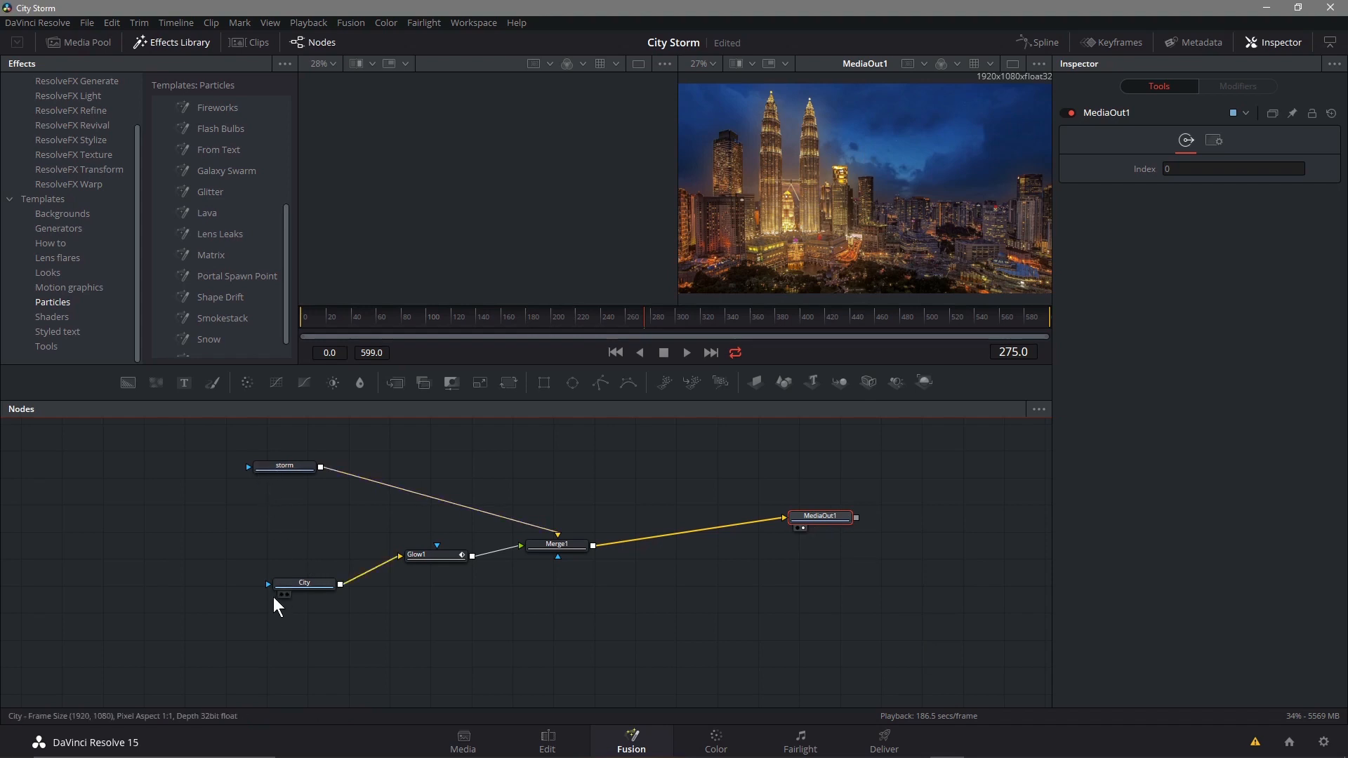
pyautogui.click(282, 595)
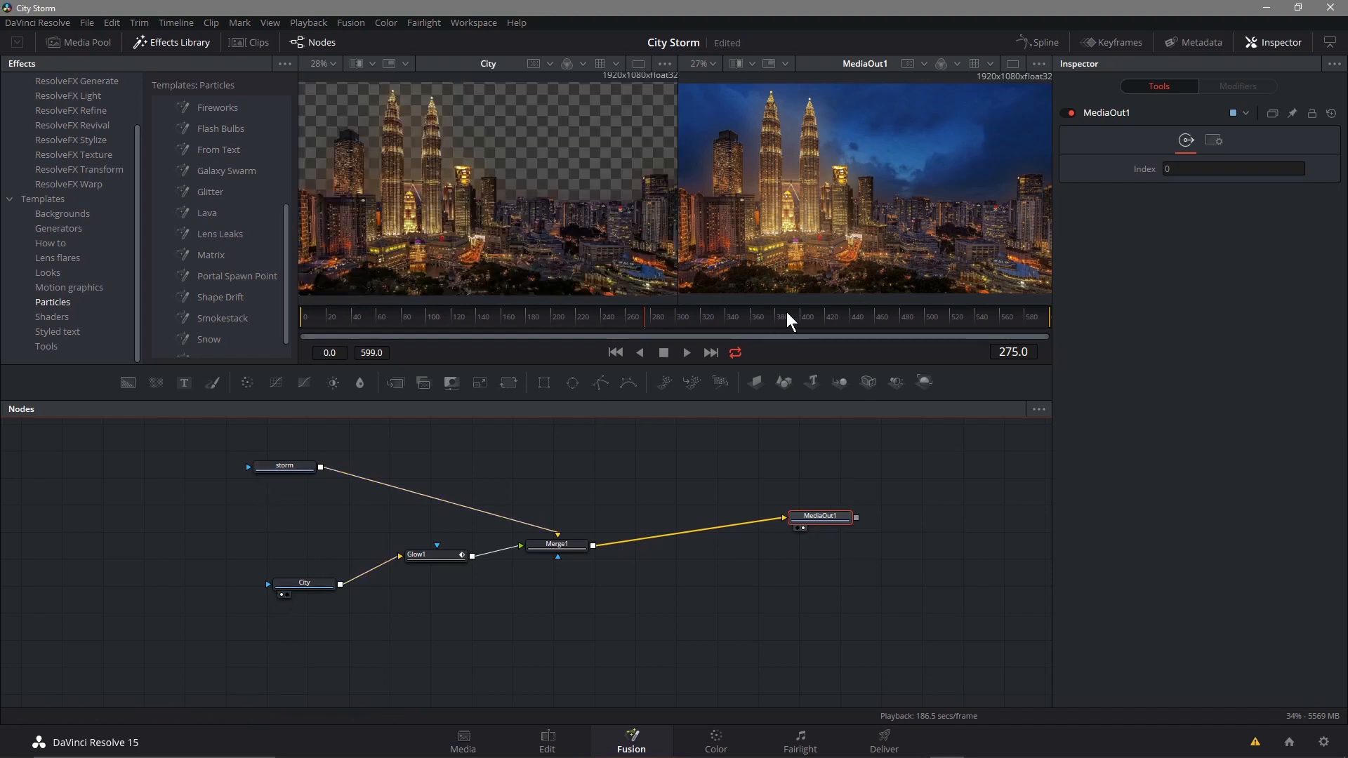
pyautogui.moveTo(642, 314); pyautogui.dragTo(281, 326)
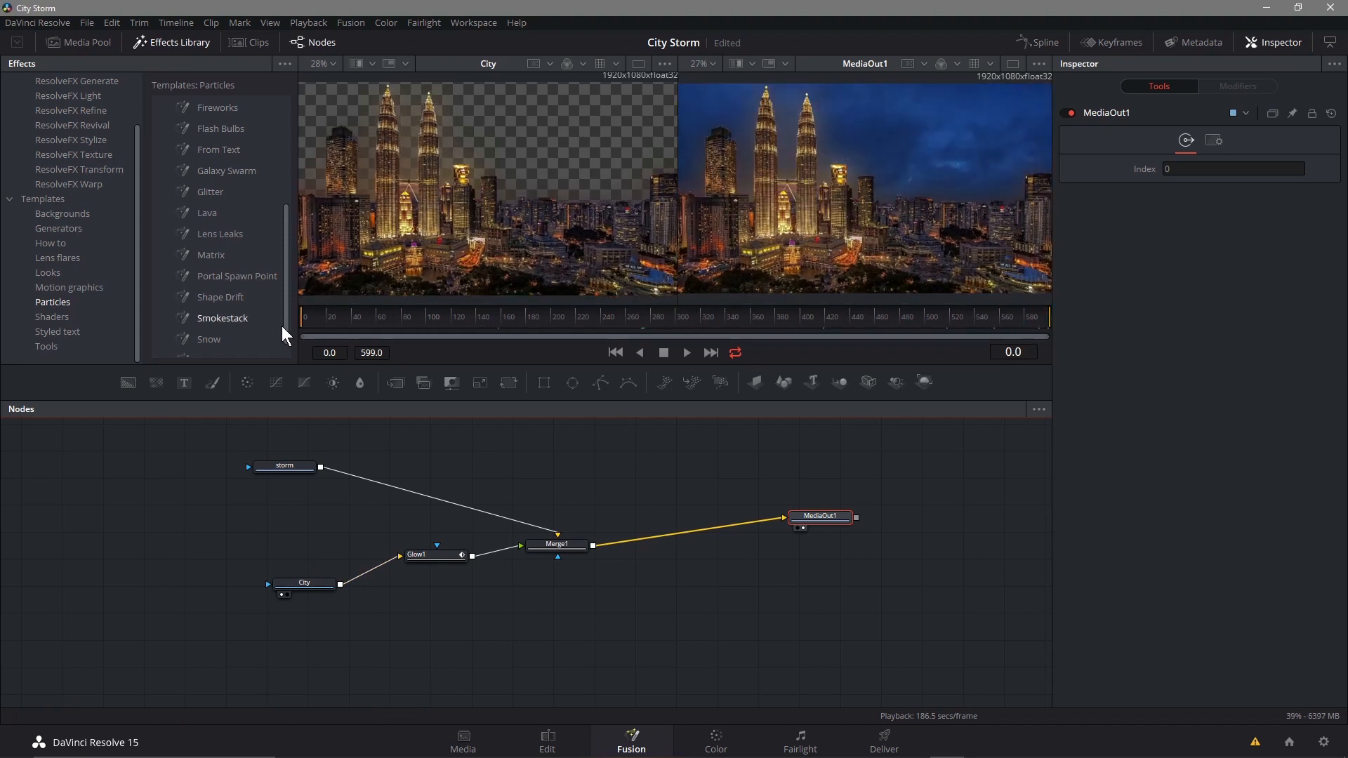
# Return to the Edit page and save the City Storm project.
pyautogui.click(547, 744)
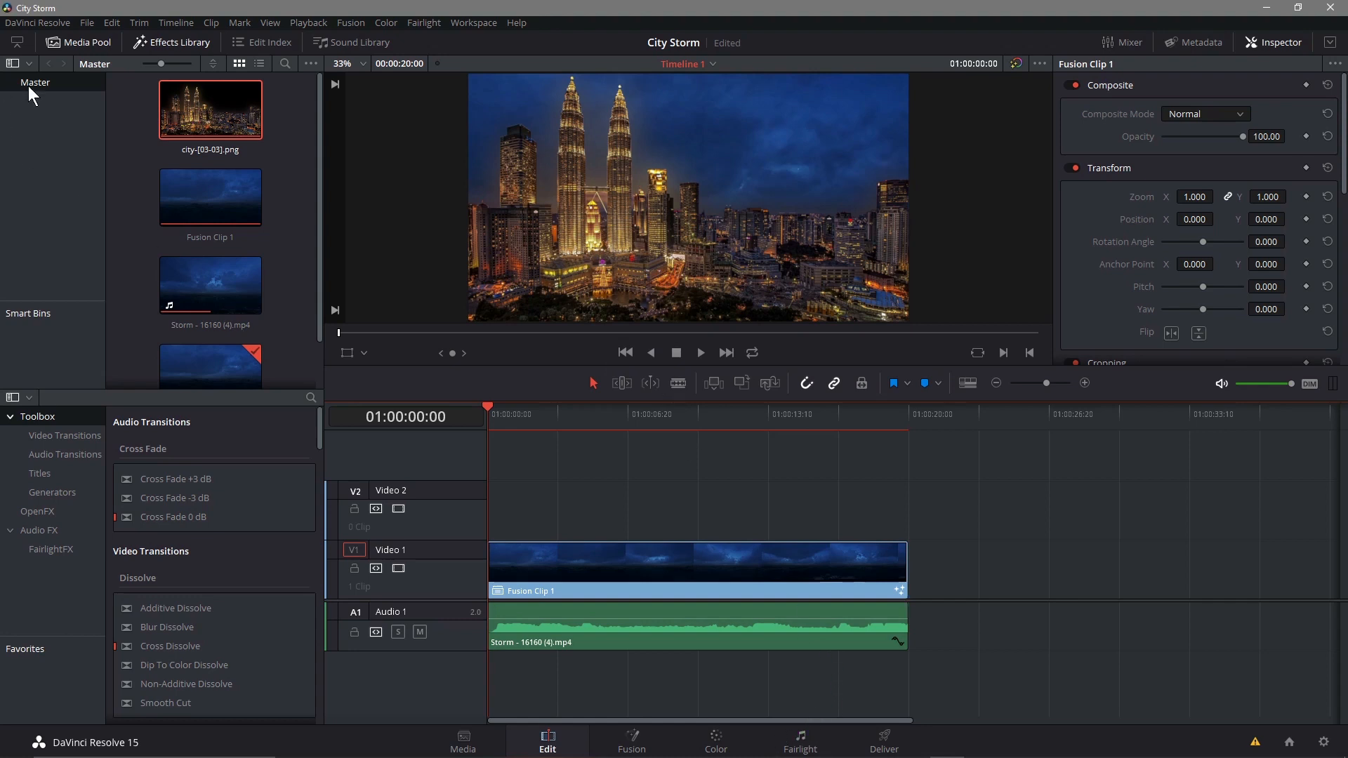
pyautogui.click(89, 23)
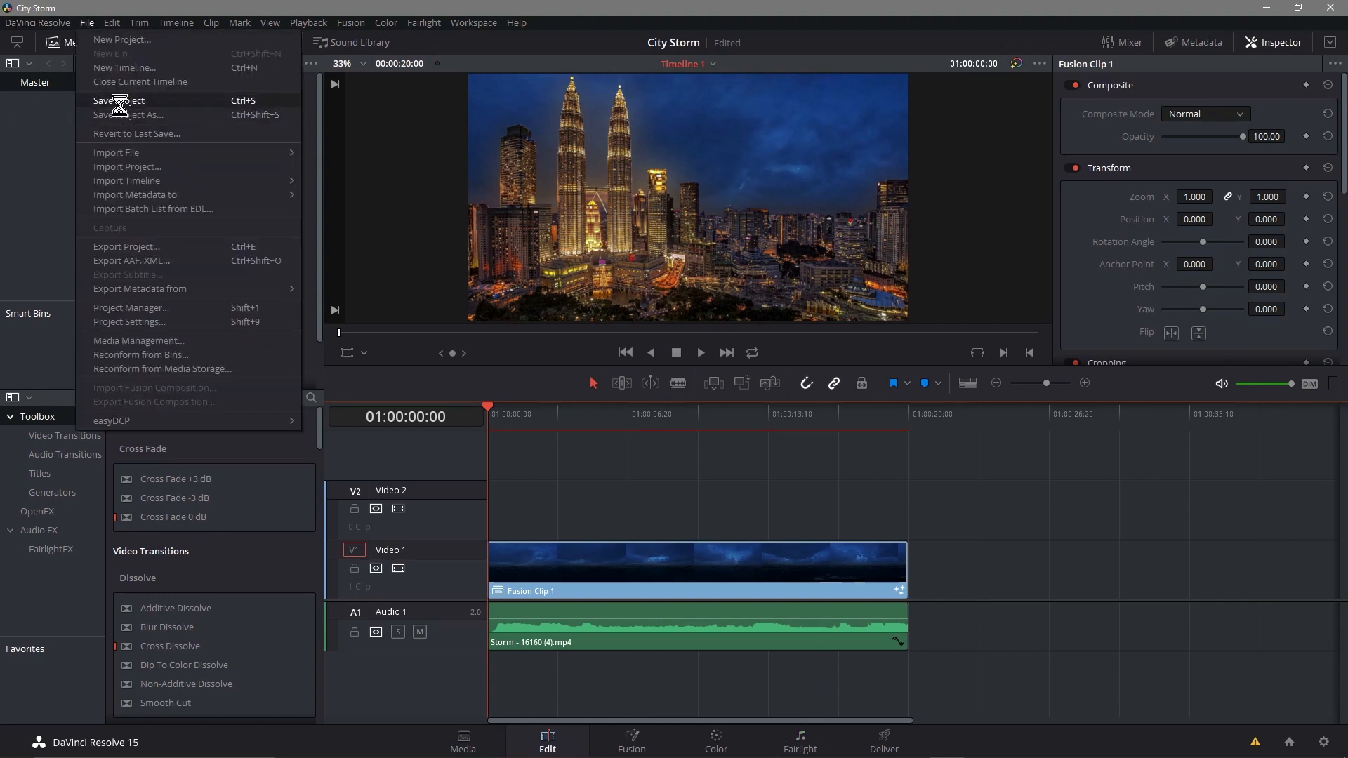
pyautogui.click(120, 103)
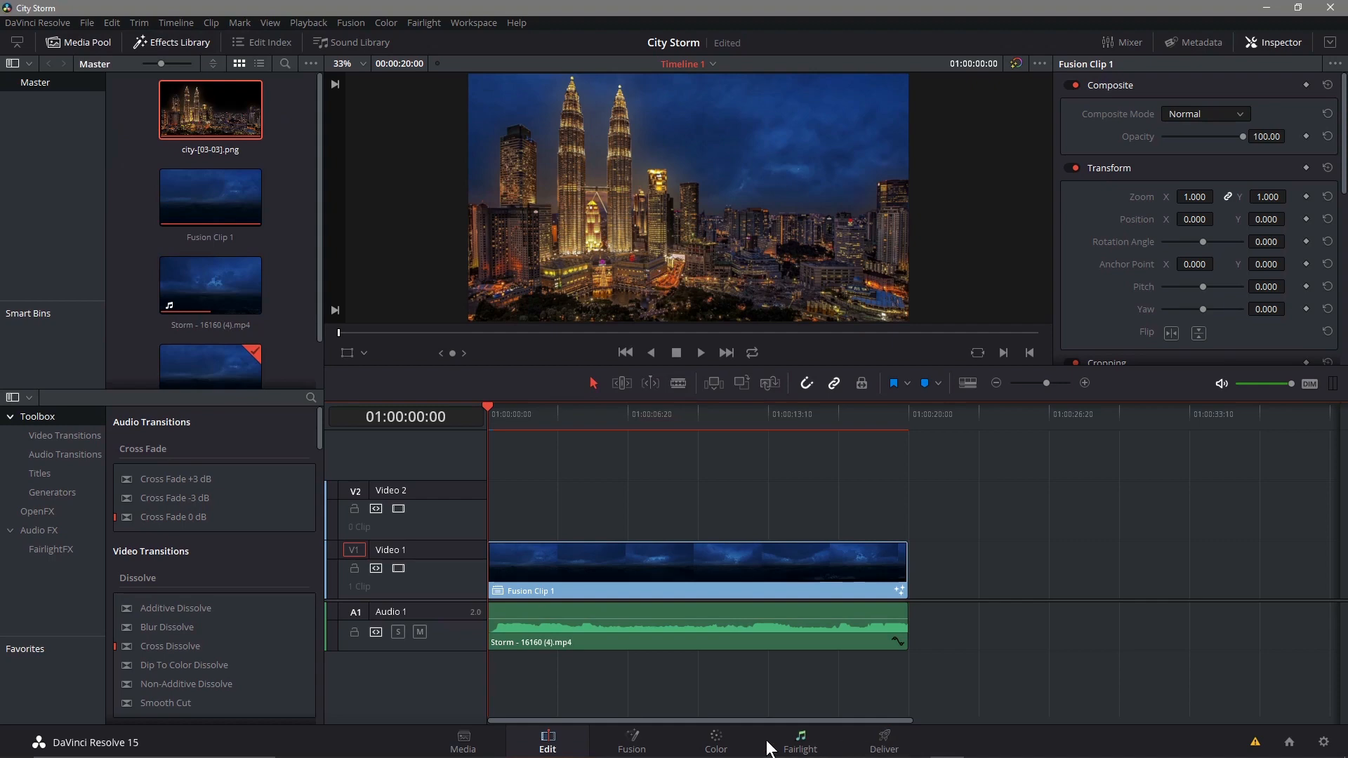
# Try a red-magenta grade on the Color page by shifting the Offset, Gain, Gamma and Lift wheels.
pyautogui.click(715, 744)
pyautogui.moveTo(442, 599); pyautogui.dragTo(441, 580)
pyautogui.moveTo(306, 598); pyautogui.dragTo(308, 594)
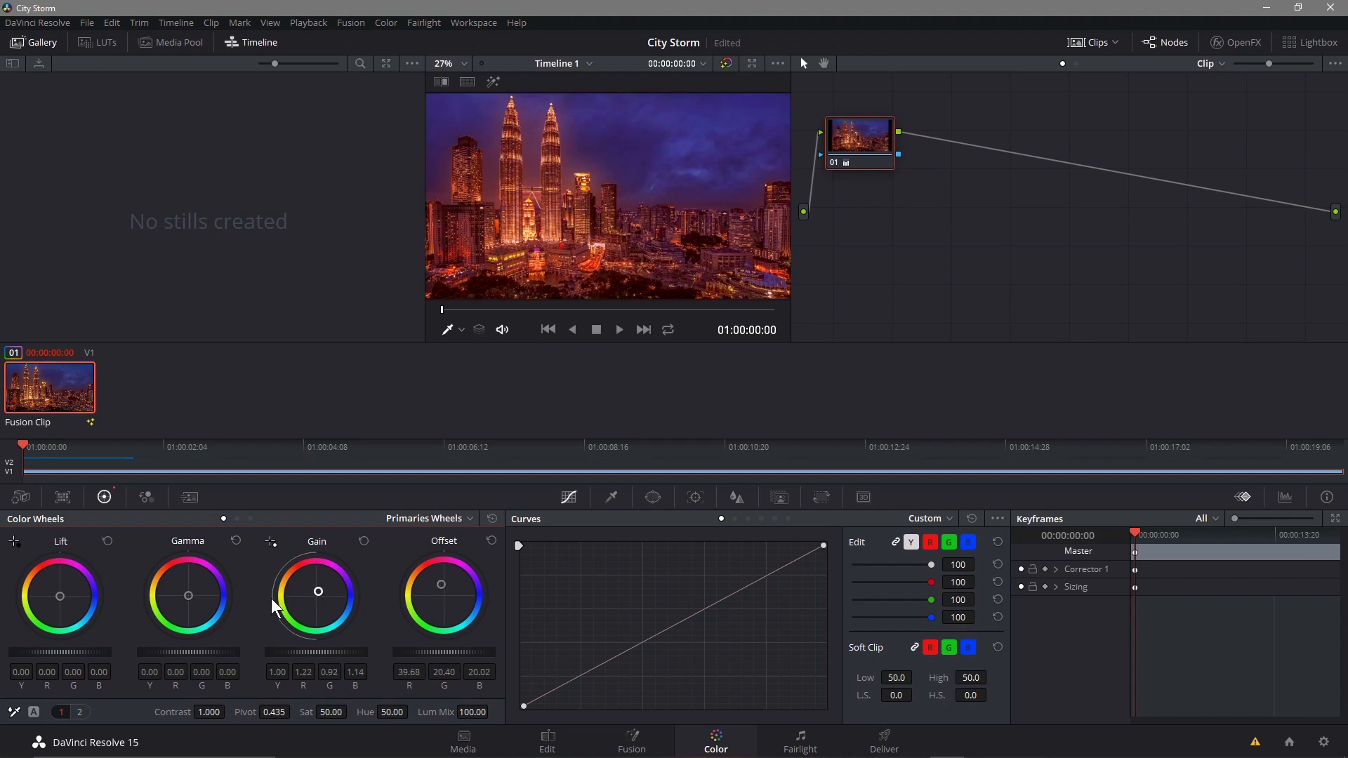
pyautogui.moveTo(167, 594); pyautogui.dragTo(172, 592)
pyautogui.moveTo(48, 608); pyautogui.dragTo(53, 602)
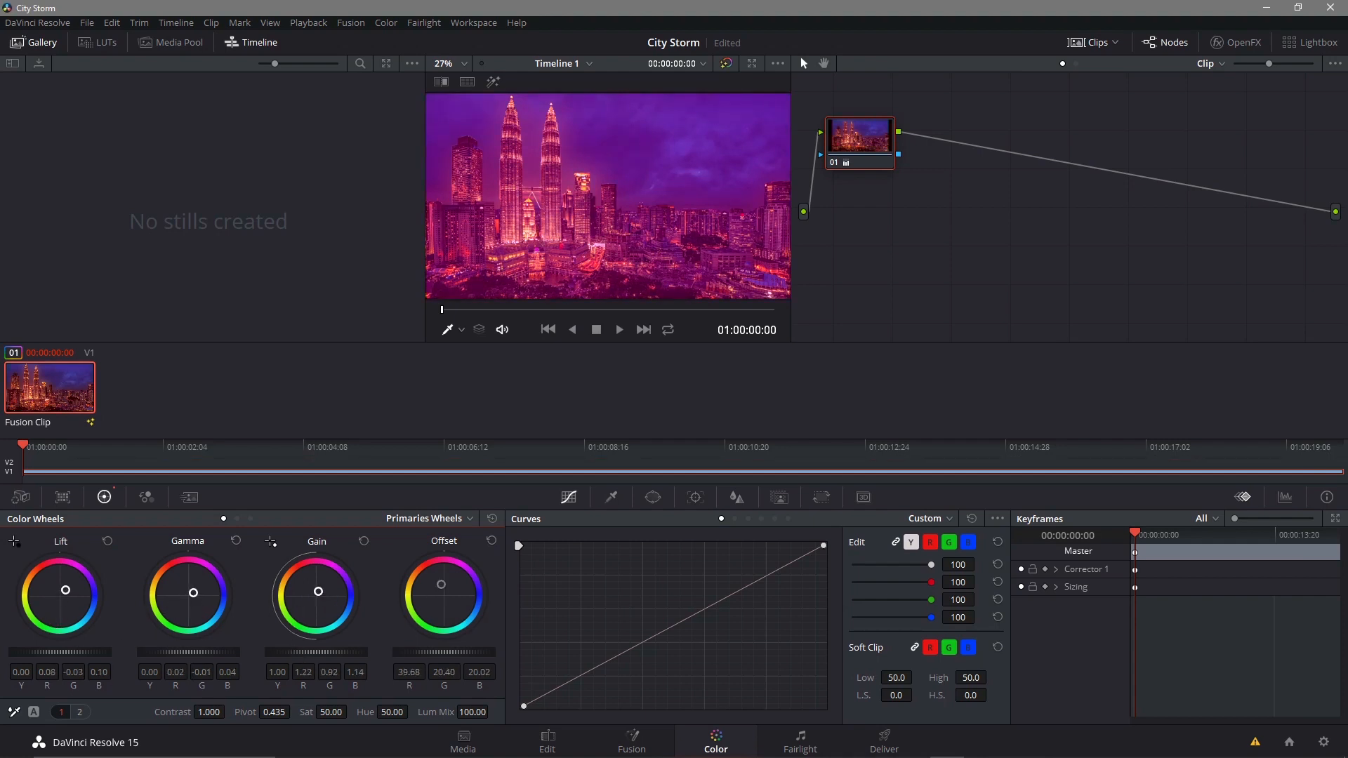
# Reset the Lift, Gamma, Gain and Offset color wheels to neutral.
pyautogui.doubleClick(68, 597)
pyautogui.doubleClick(180, 590)
pyautogui.doubleClick(316, 593)
pyautogui.doubleClick(452, 597)
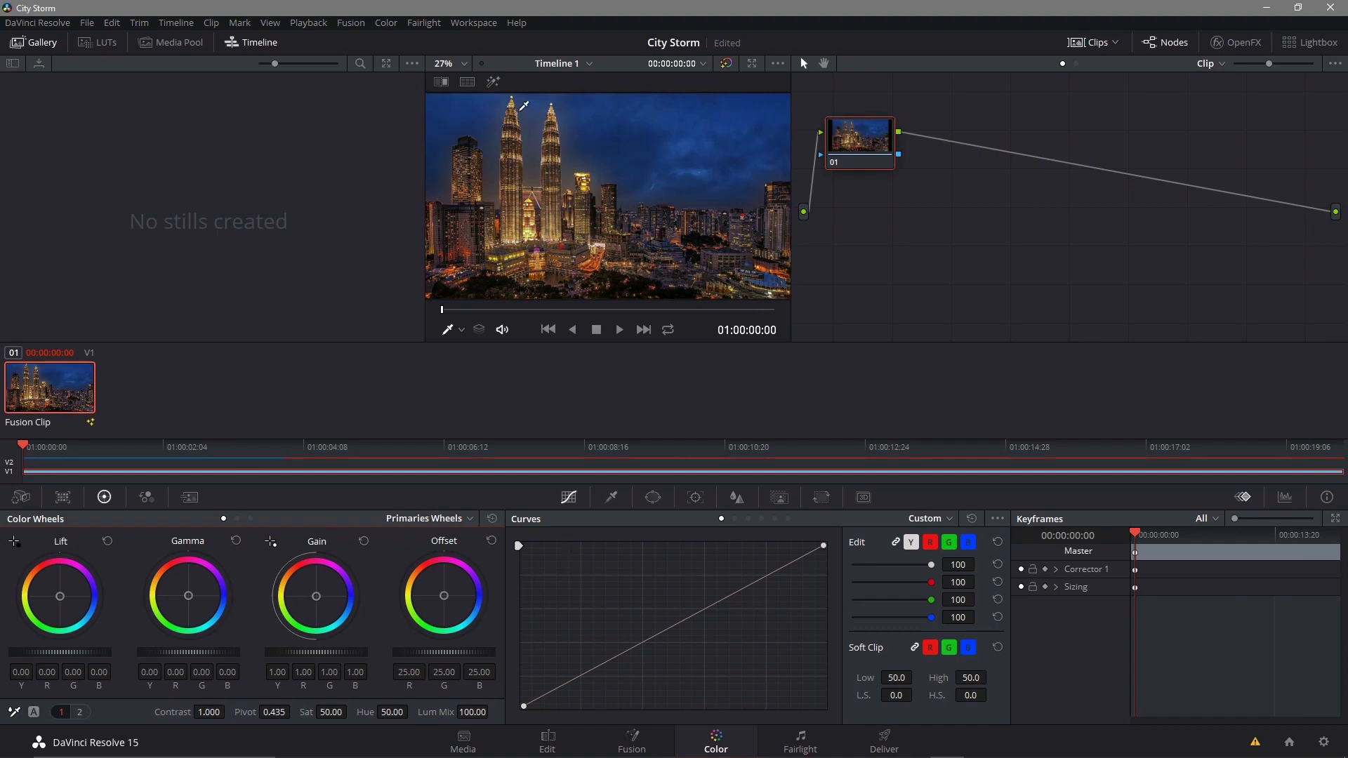
# On the Deliver page, choose the H.264 Master render preset and set the video format to MP4.
pyautogui.click(884, 743)
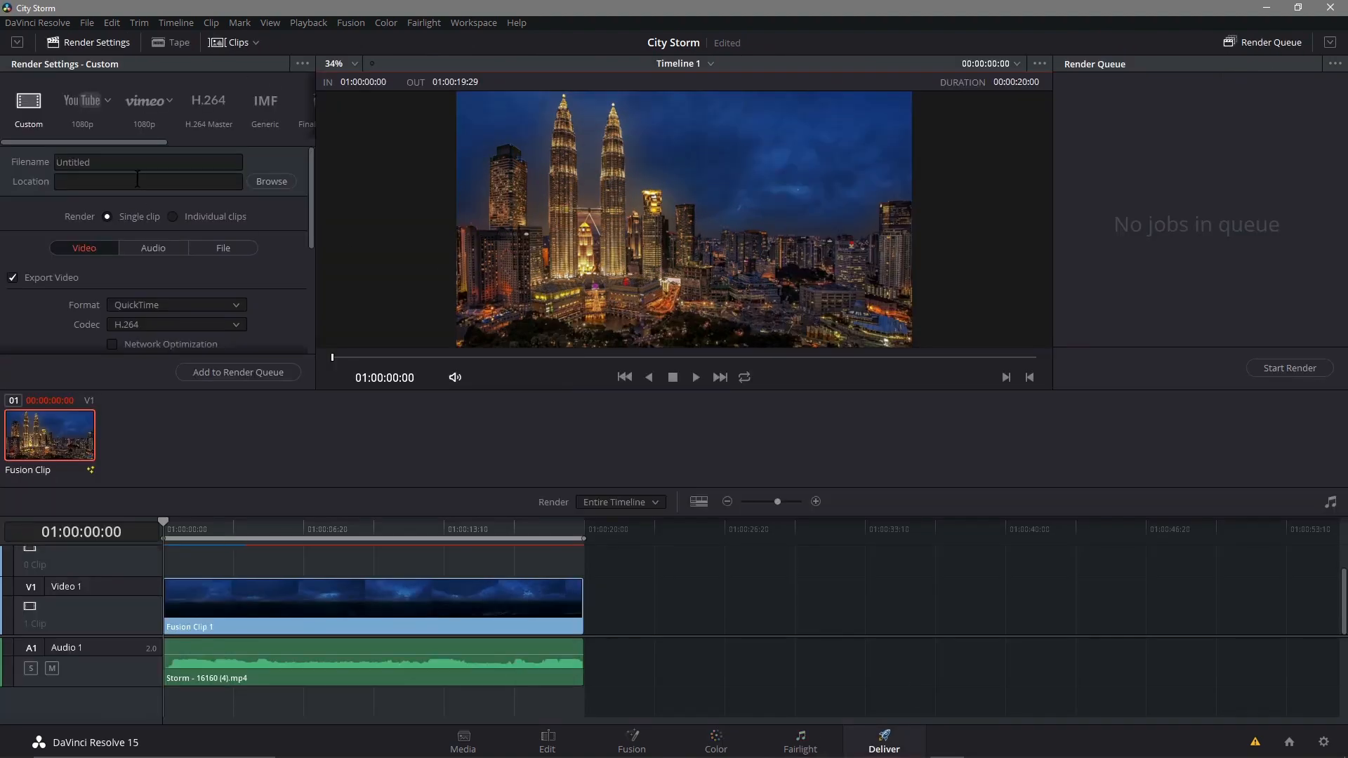
pyautogui.click(115, 161)
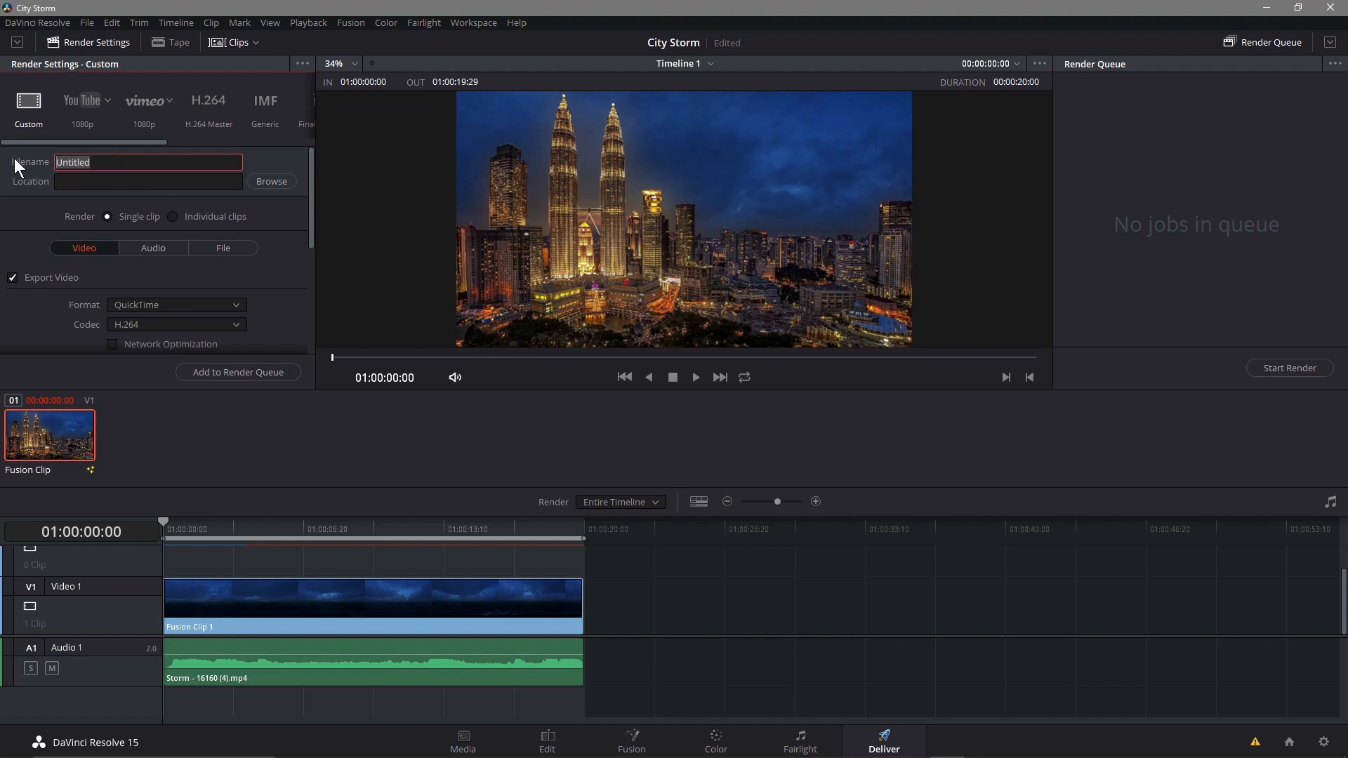
pyautogui.write('city-storm-video-01')
pyautogui.click(203, 107)
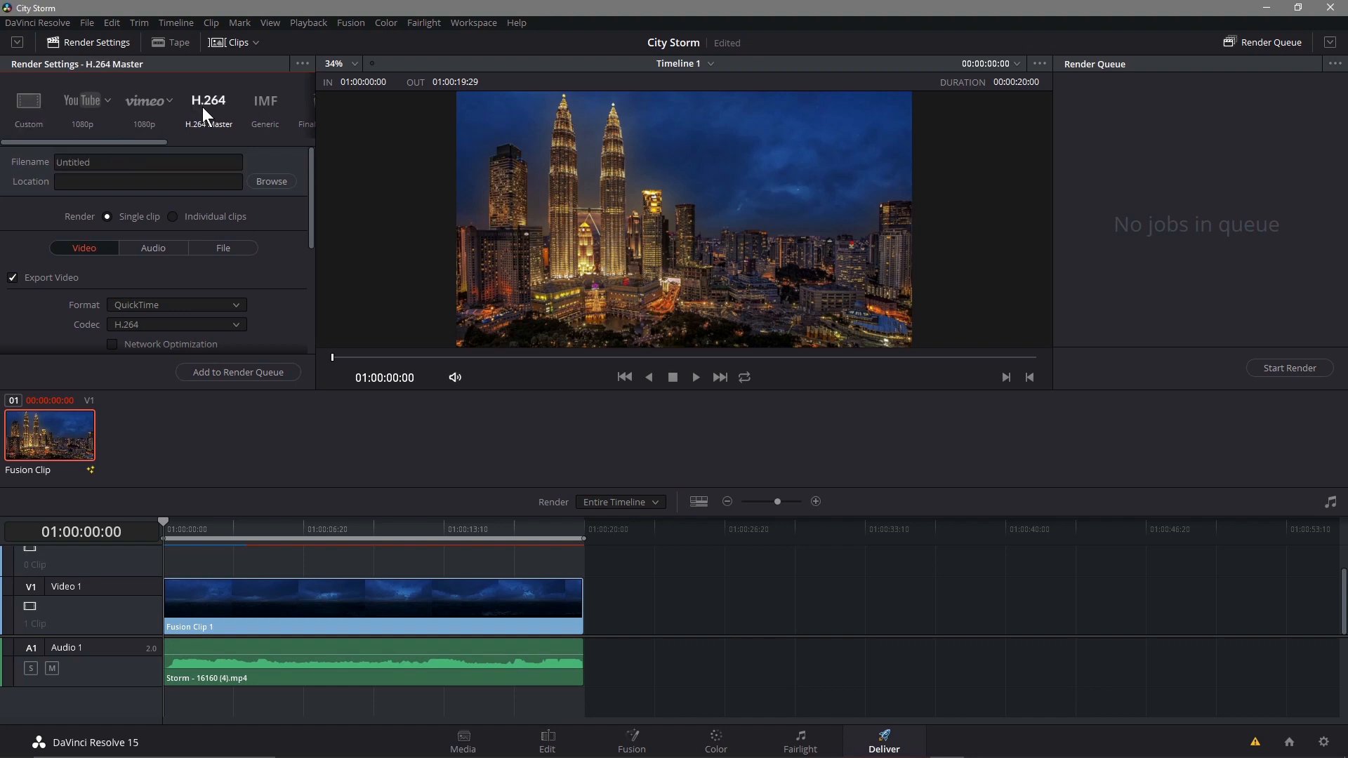
pyautogui.click(153, 310)
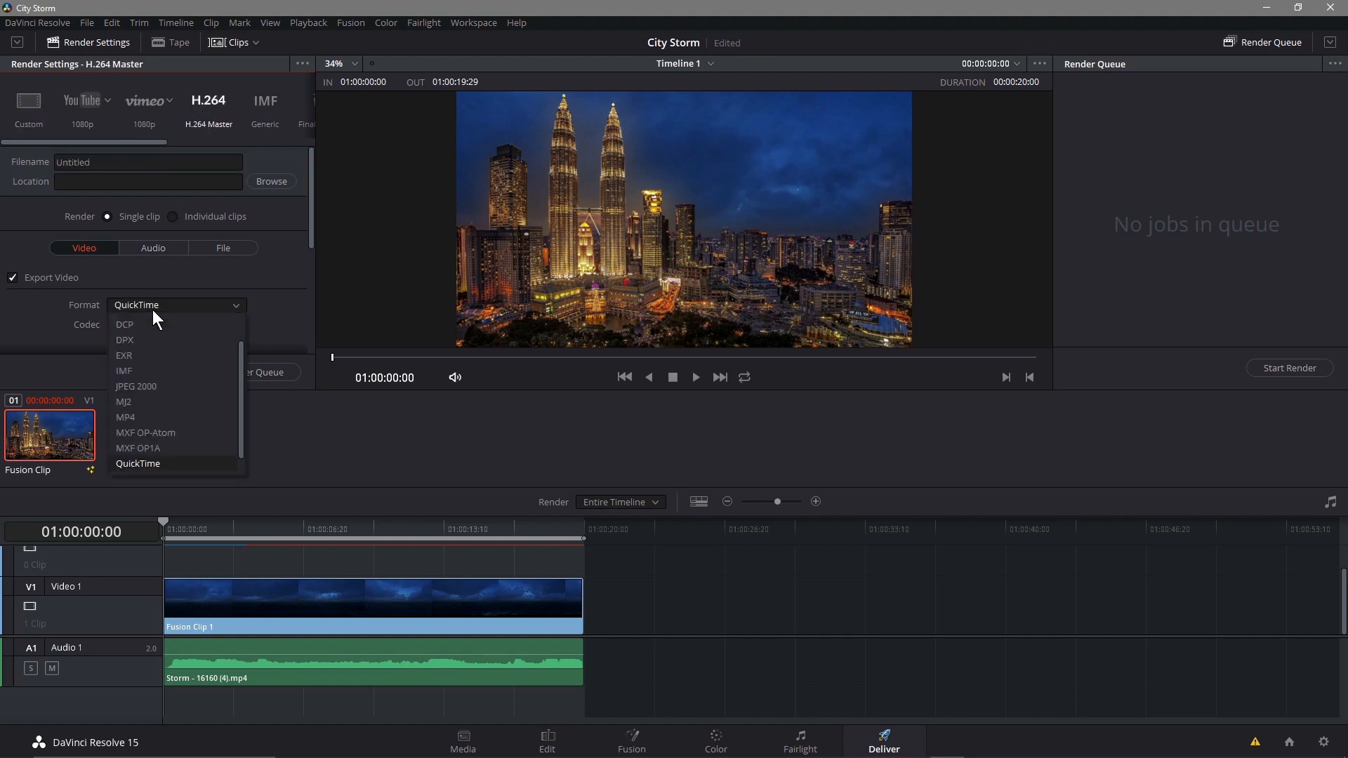
pyautogui.click(154, 417)
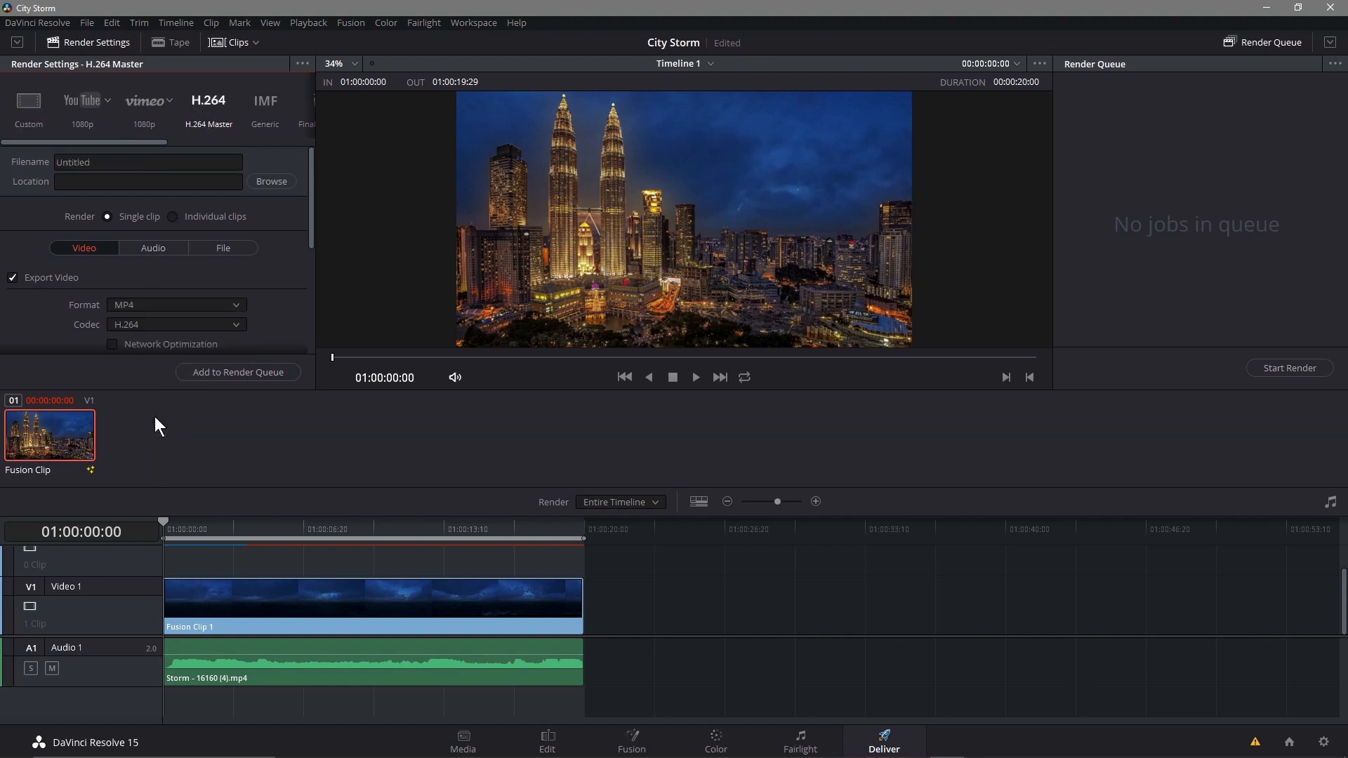
# Browse for the render destination and open the Desktop folder "DaVinci Resolve - Add Video Sky to Still Image".
pyautogui.click(271, 182)
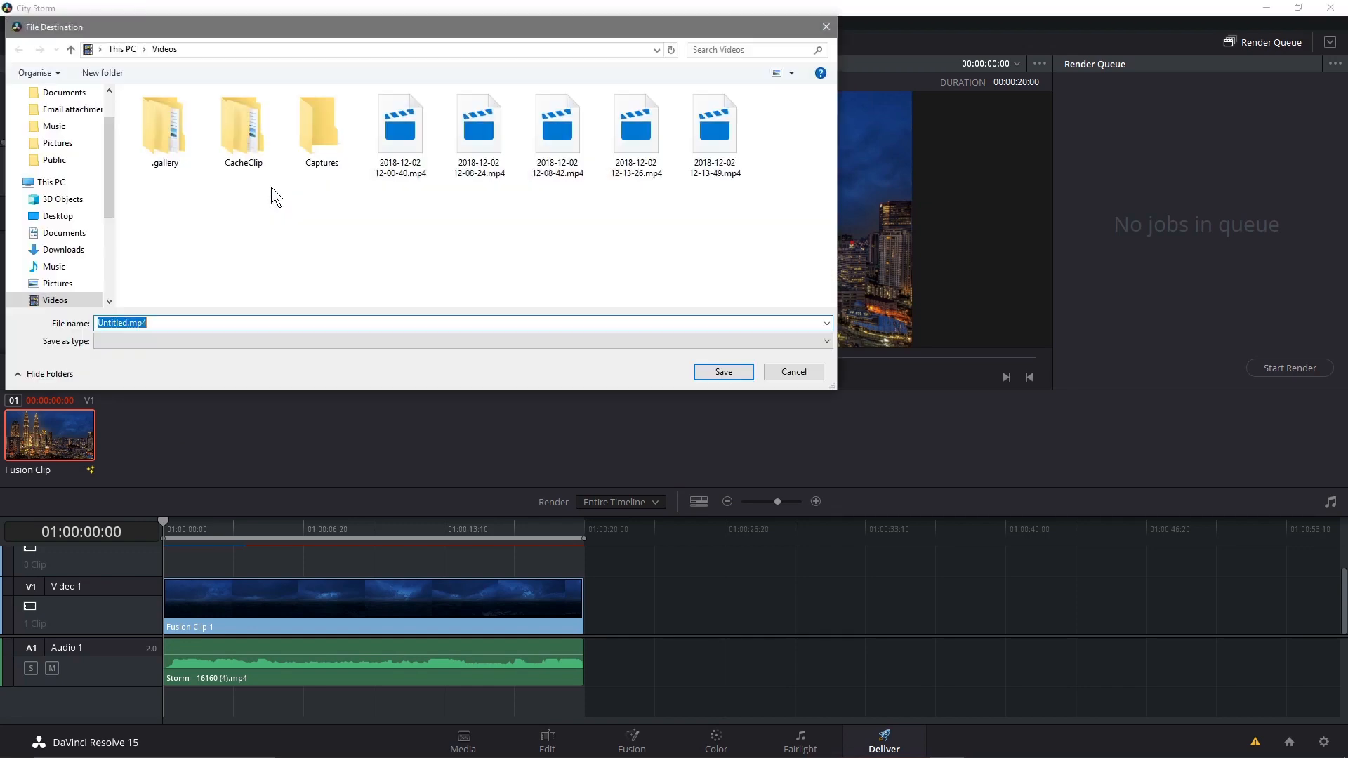
pyautogui.click(68, 218)
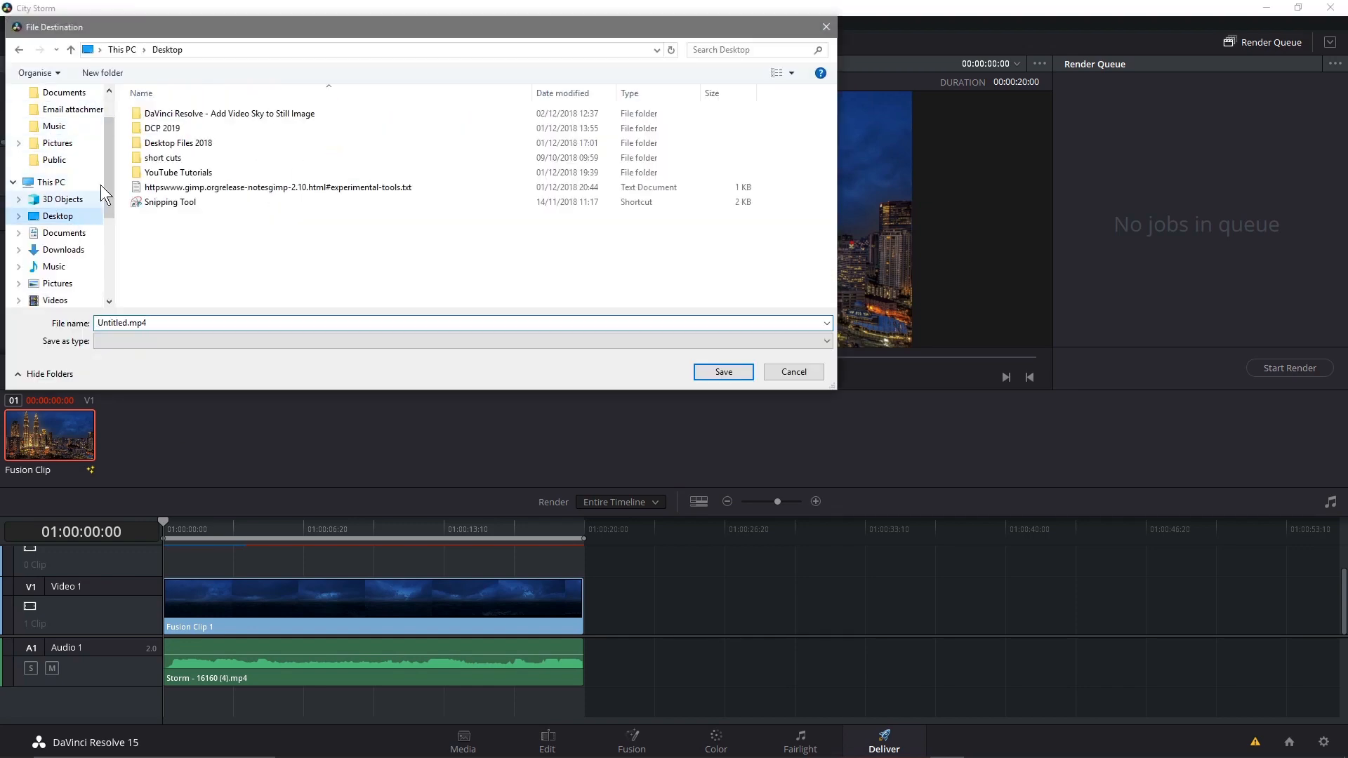
pyautogui.click(196, 118)
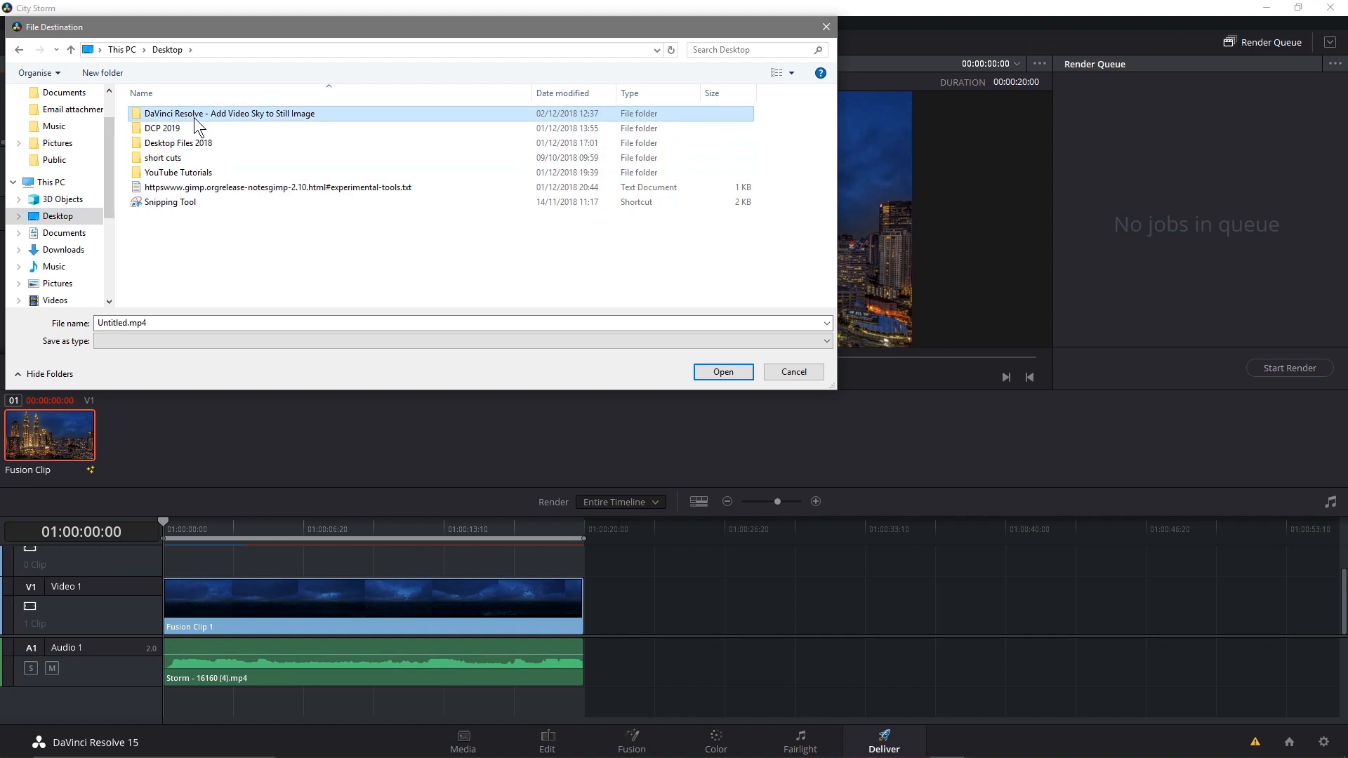
pyautogui.doubleClick(196, 117)
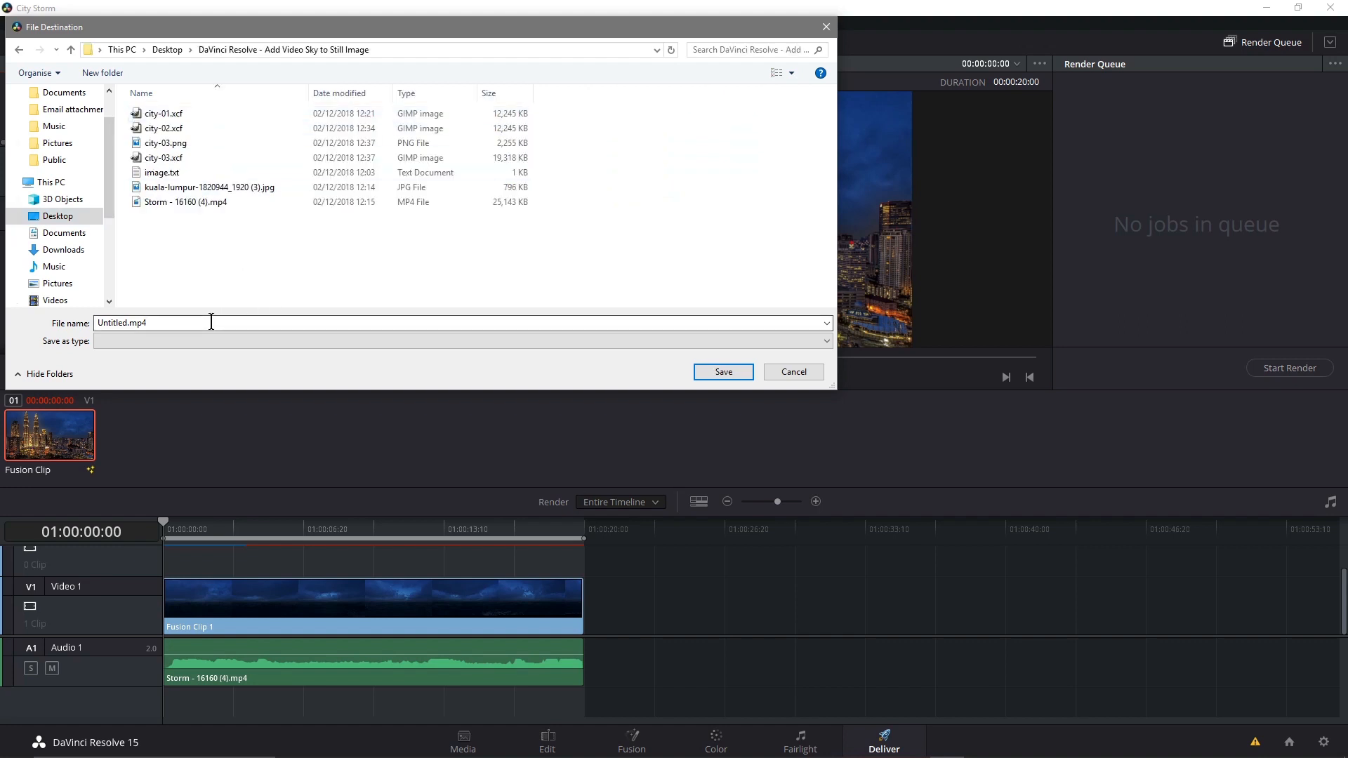
# Name the output file city-storm-video-01 and save the render destination.
pyautogui.click(176, 323)
pyautogui.moveTo(340, 32); pyautogui.dragTo(674, 103)
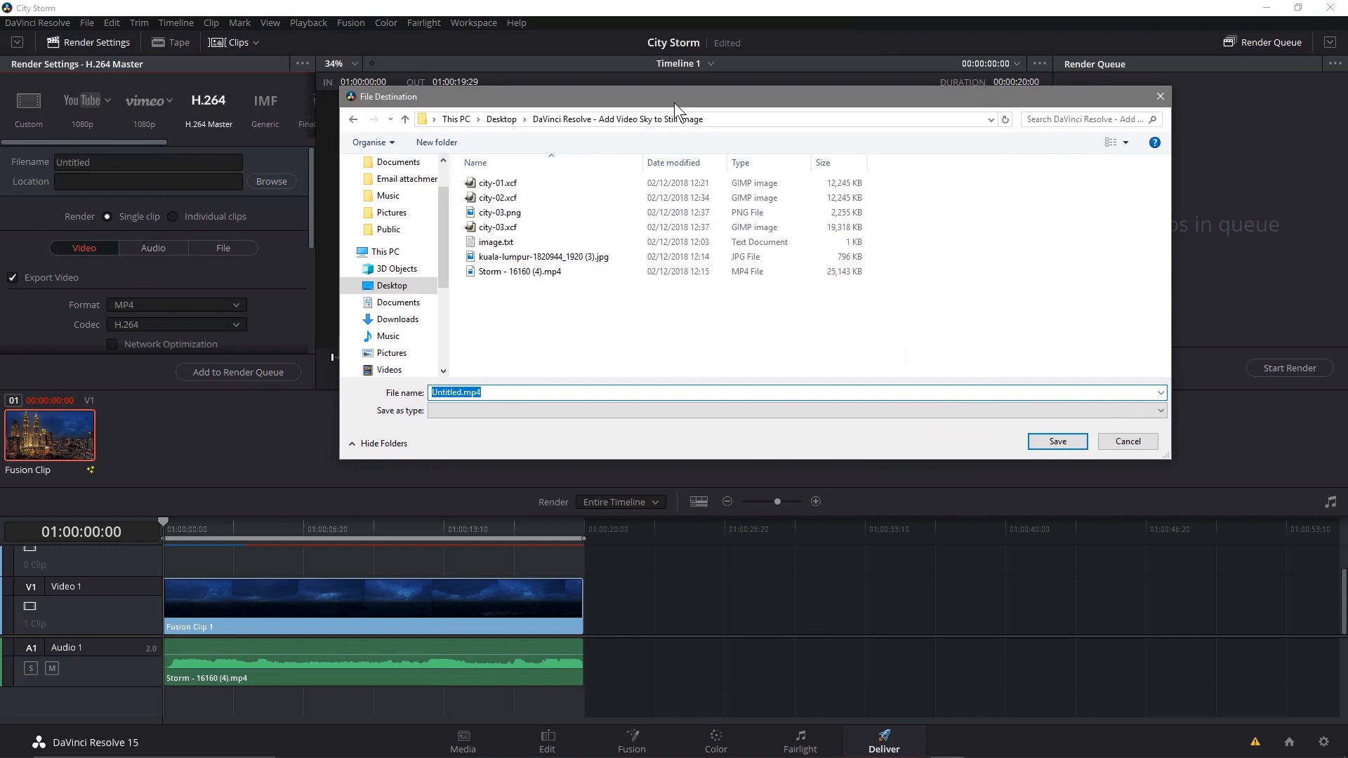
pyautogui.write('city')
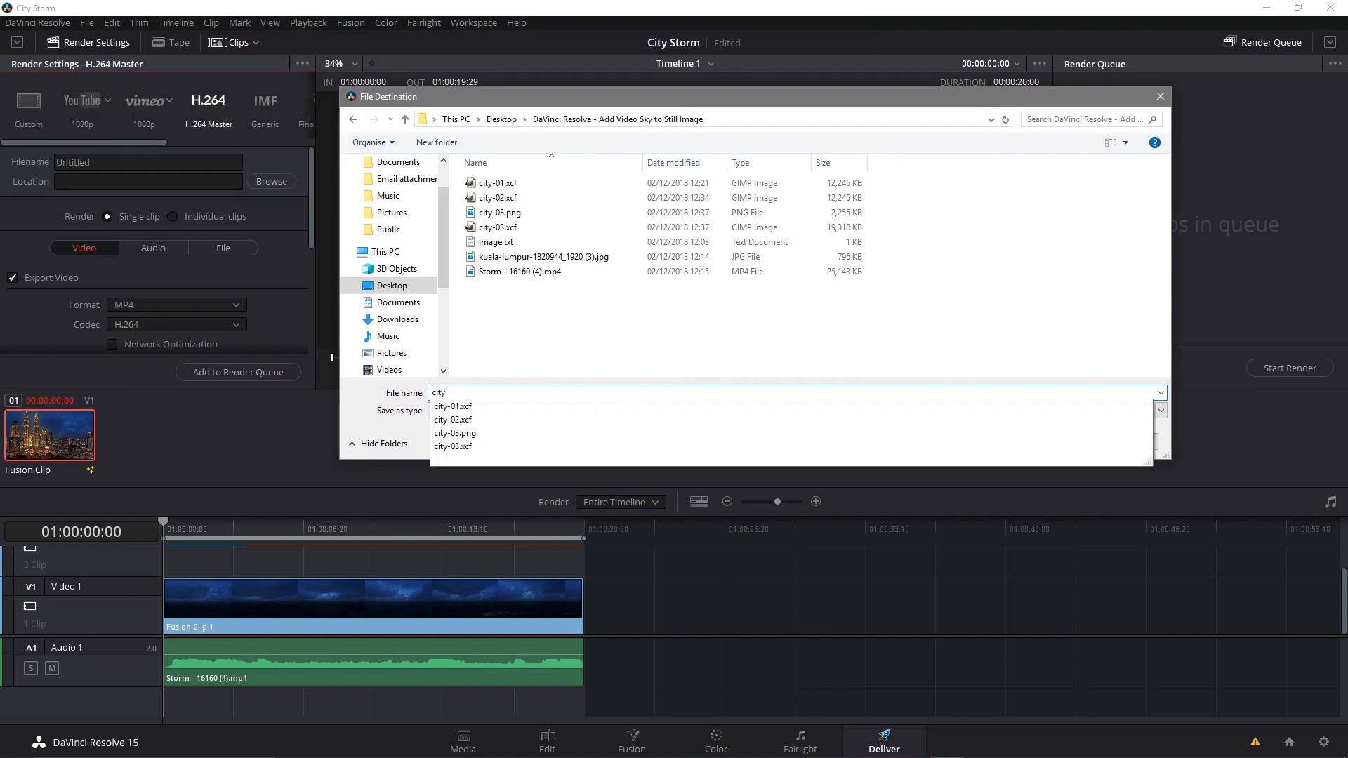
pyautogui.write('-video')
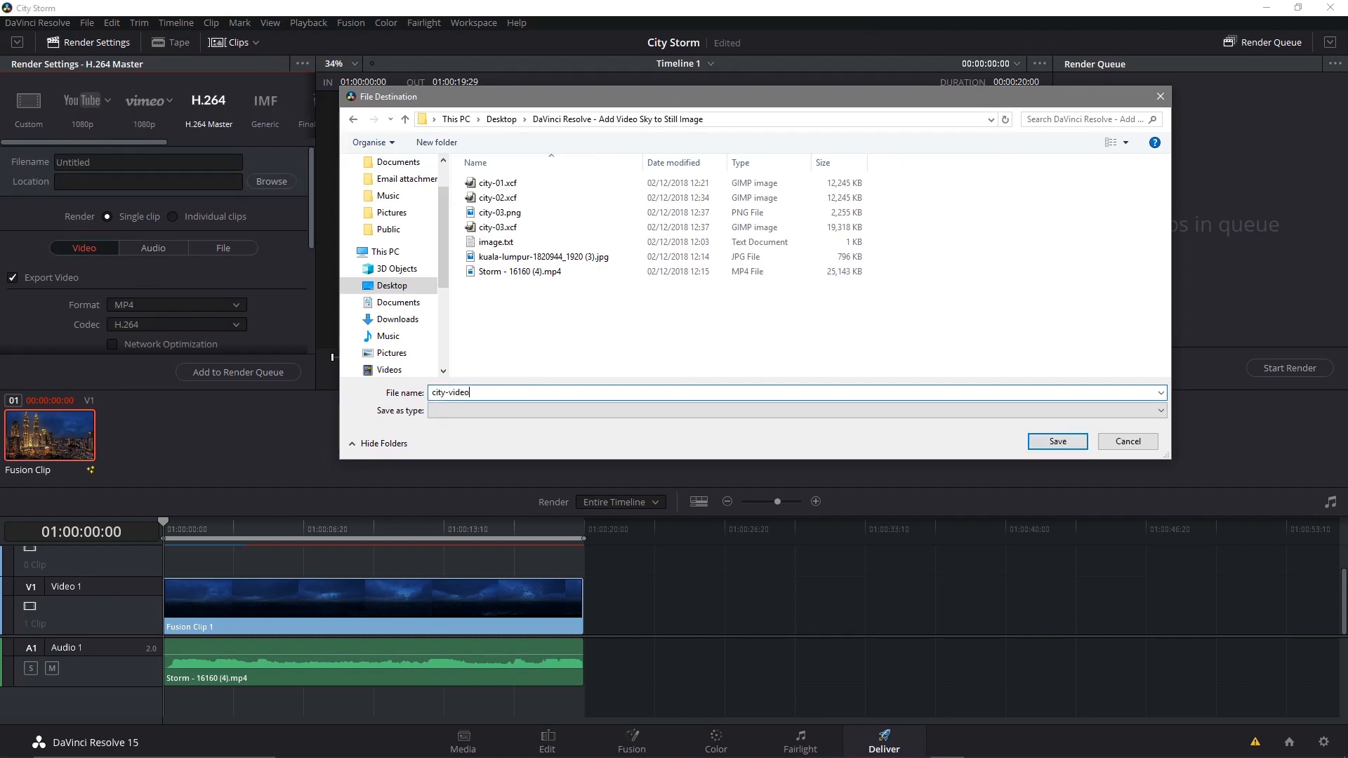
pyautogui.press('BackSpace')
pyautogui.press('BackSpace')
pyautogui.write('sotr')
pyautogui.click(1070, 442)
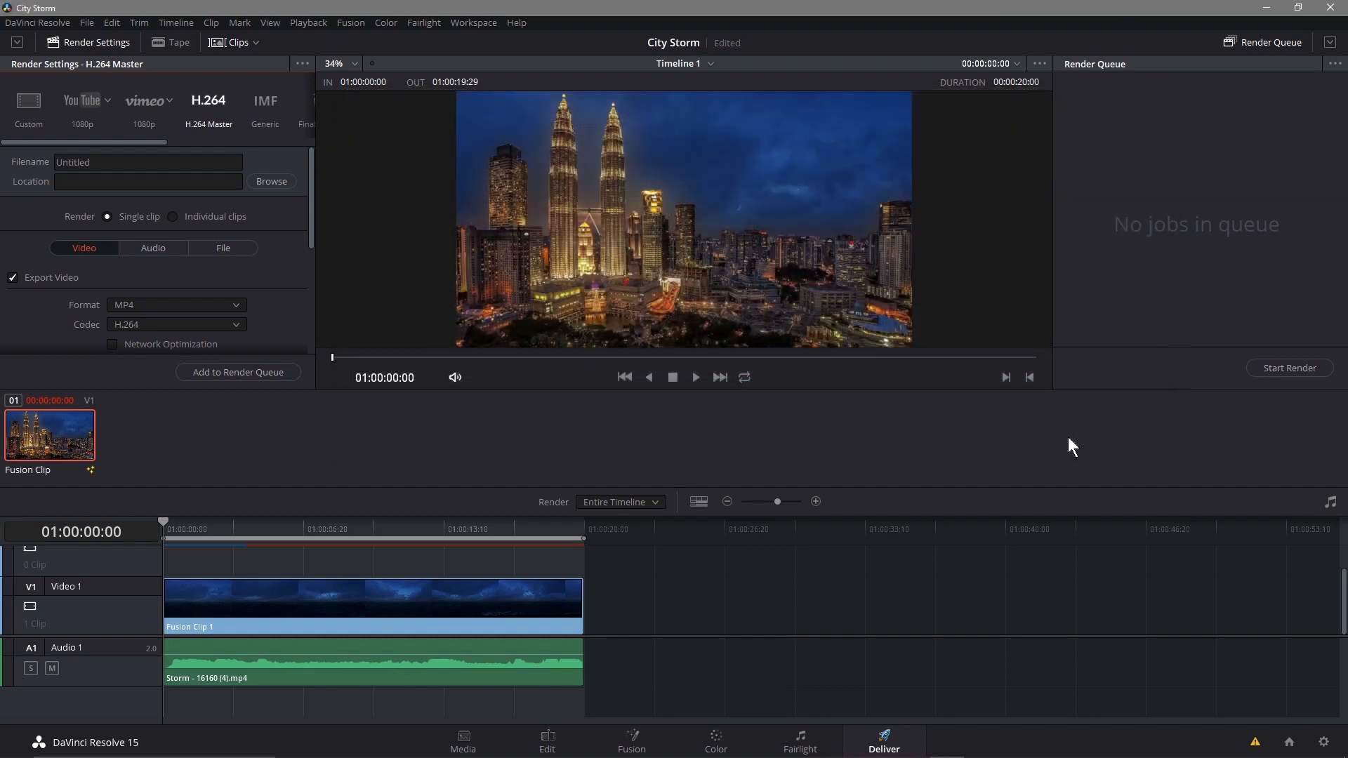
# Add the City Storm timeline to the render queue and start rendering it.
pyautogui.click(242, 373)
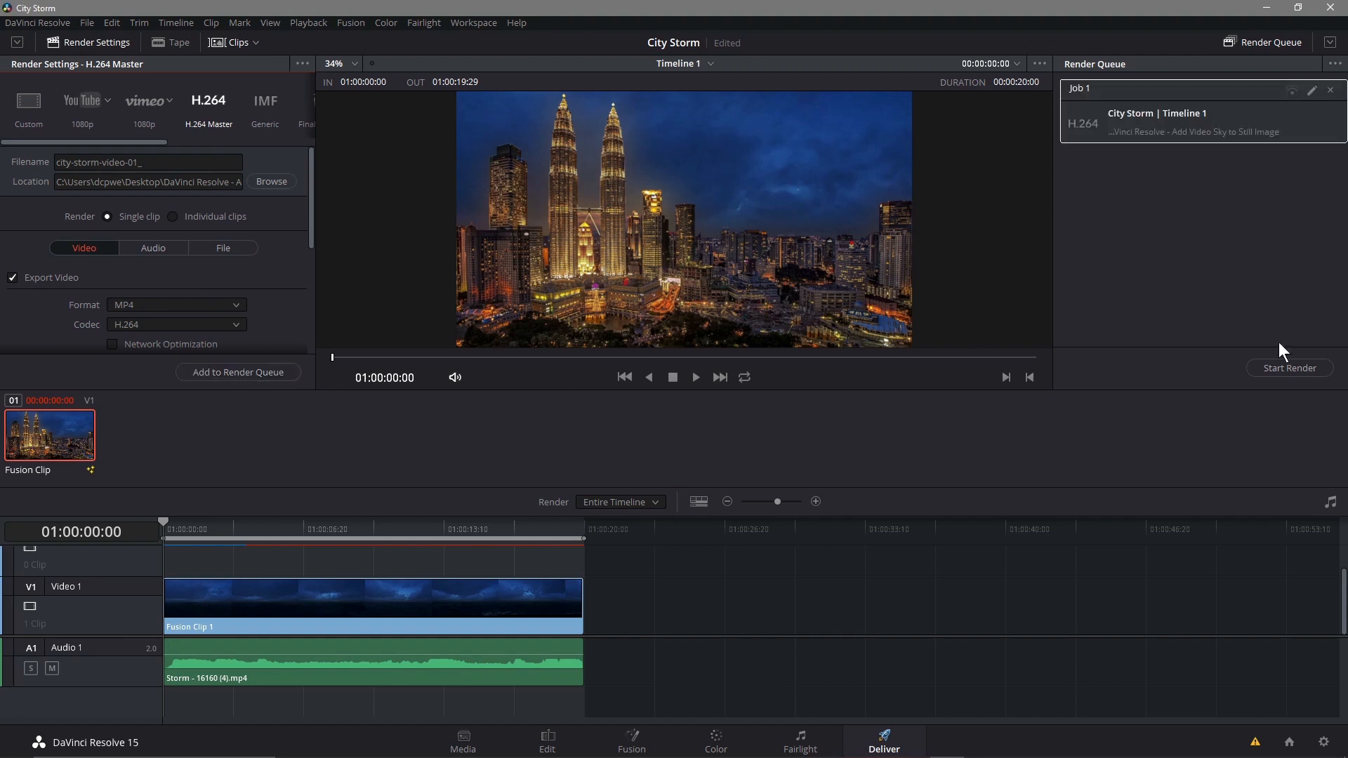
pyautogui.click(1291, 368)
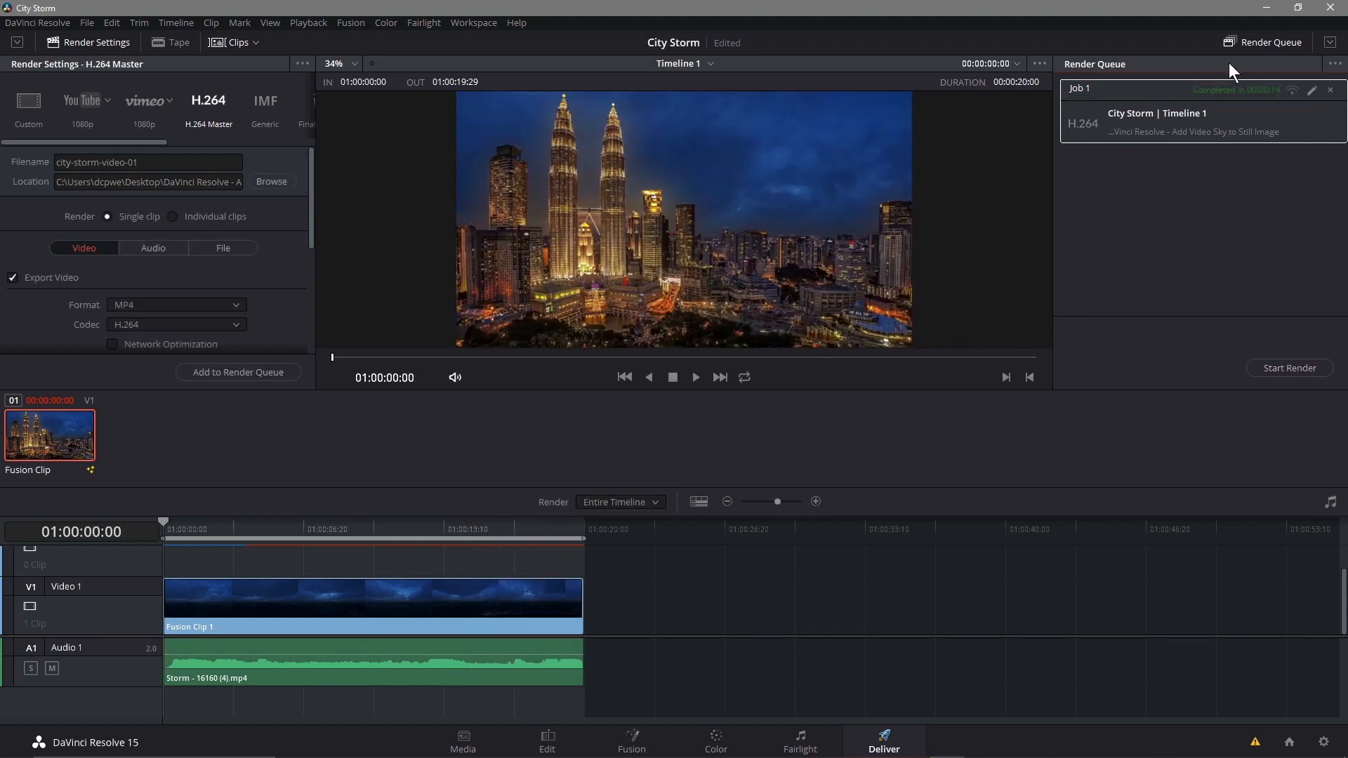
# Close DaVinci Resolve and save the City Storm project.
pyautogui.click(1334, 8)
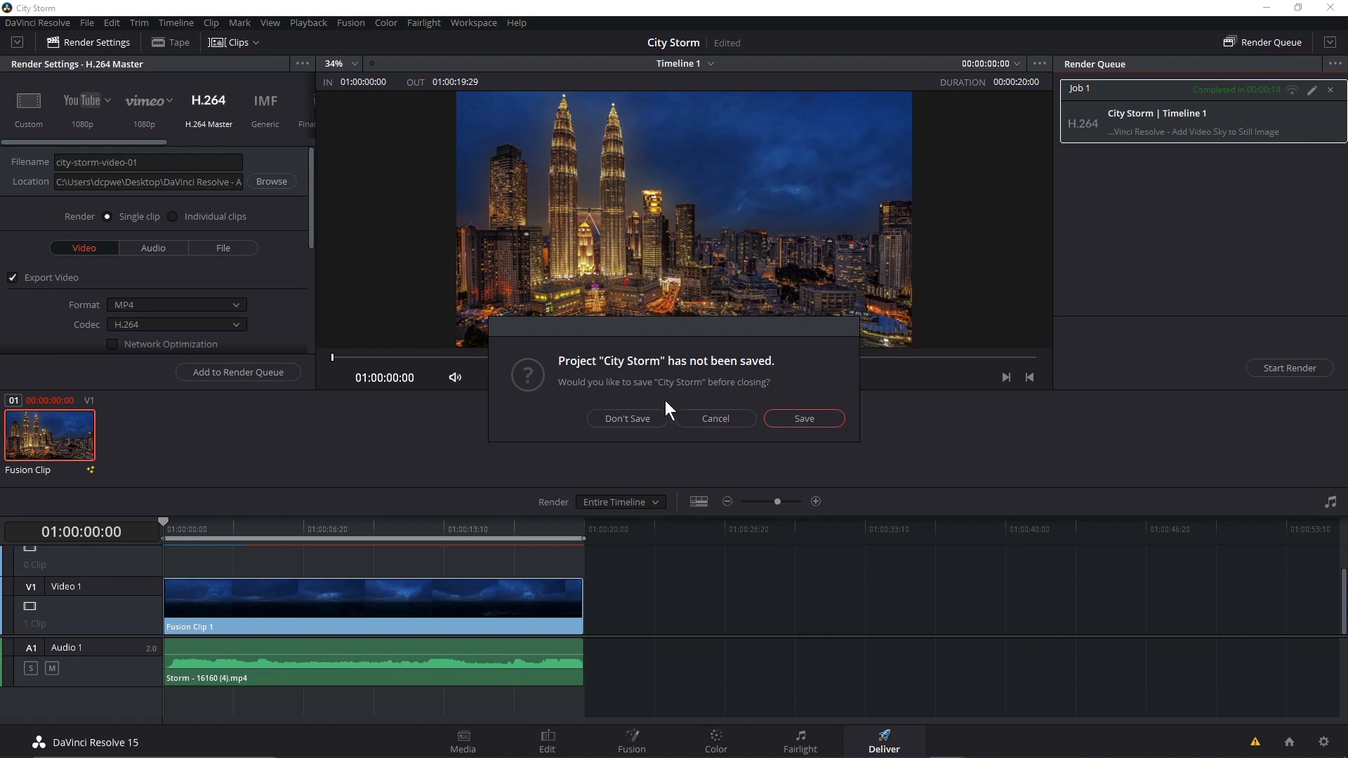
pyautogui.click(795, 414)
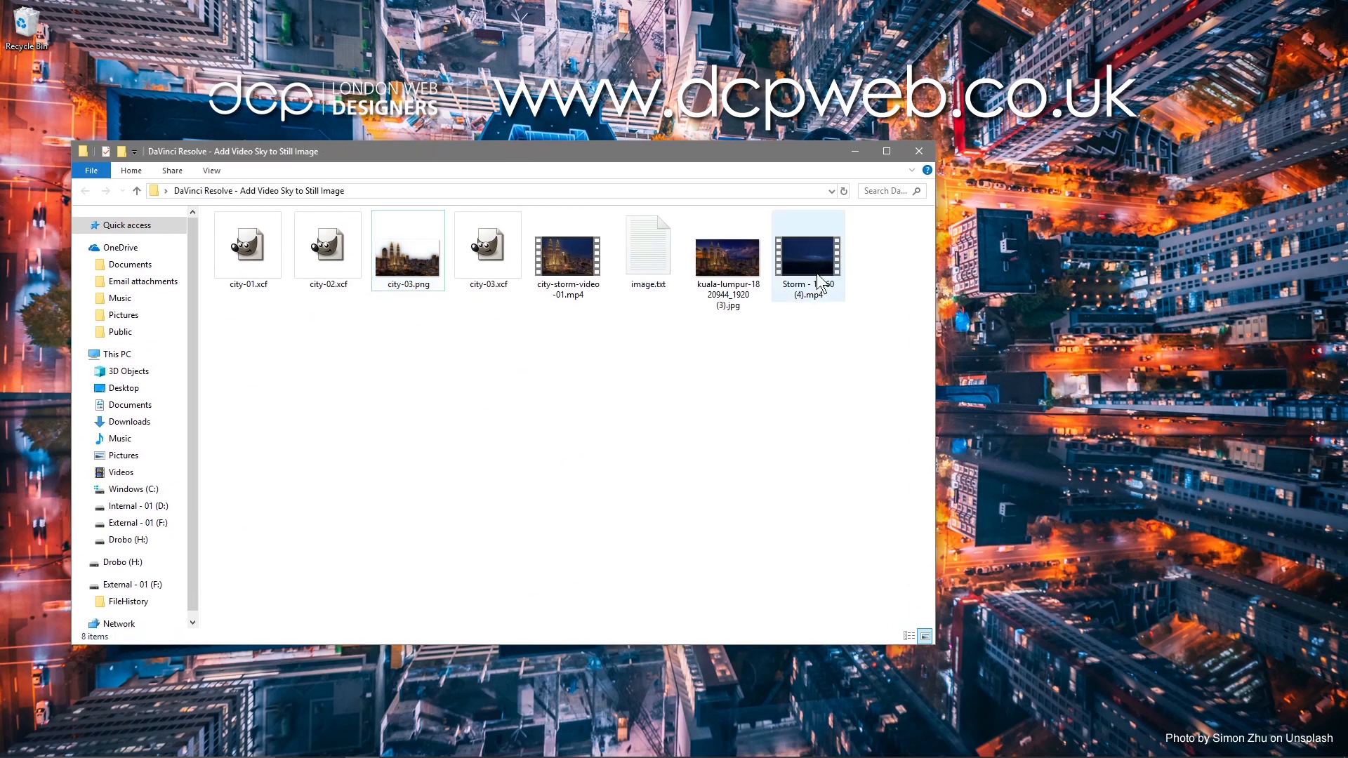
# Play the rendered city-storm-video-01.mp4 from the project folder in Films & TV, and shrink the player into a smaller, narrower window.
pyautogui.click(568, 266)
pyautogui.doubleClick(567, 273)
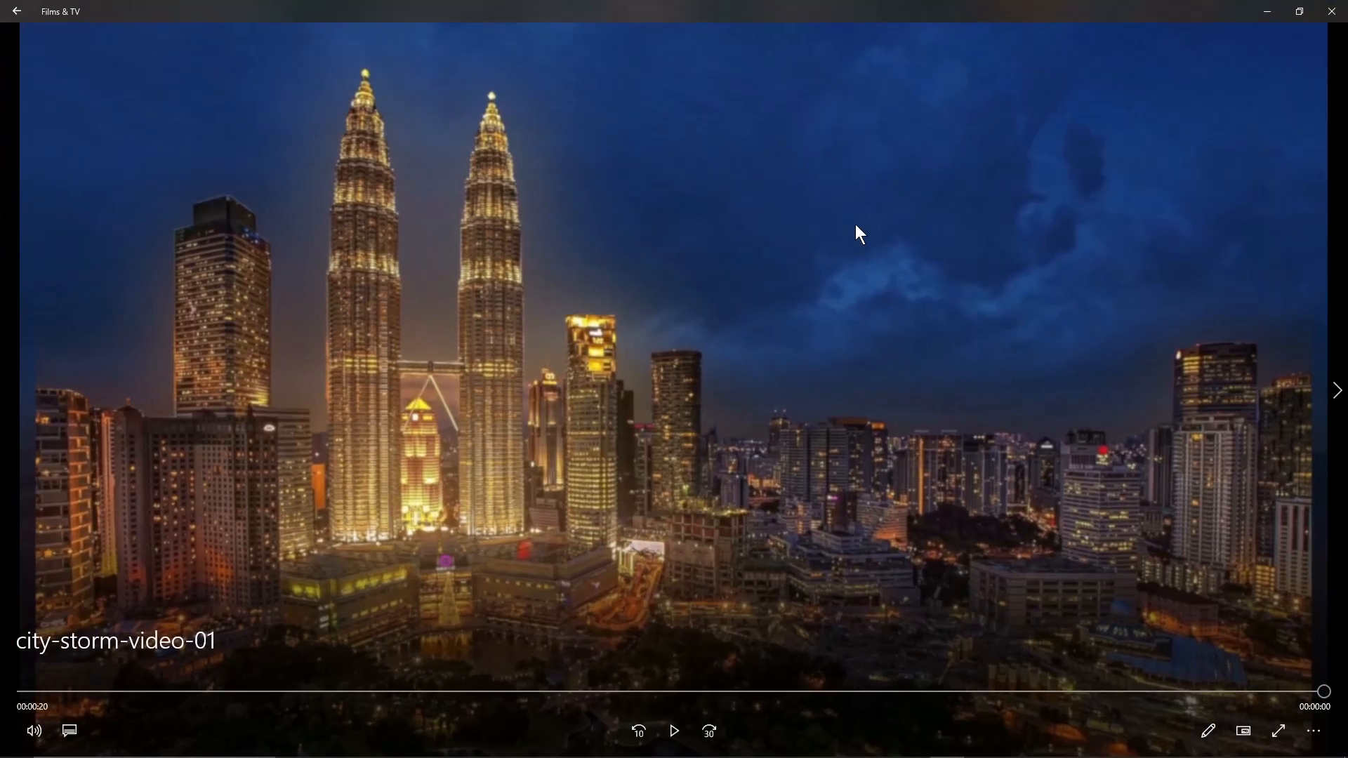
pyautogui.moveTo(656, 9); pyautogui.dragTo(1005, 74)
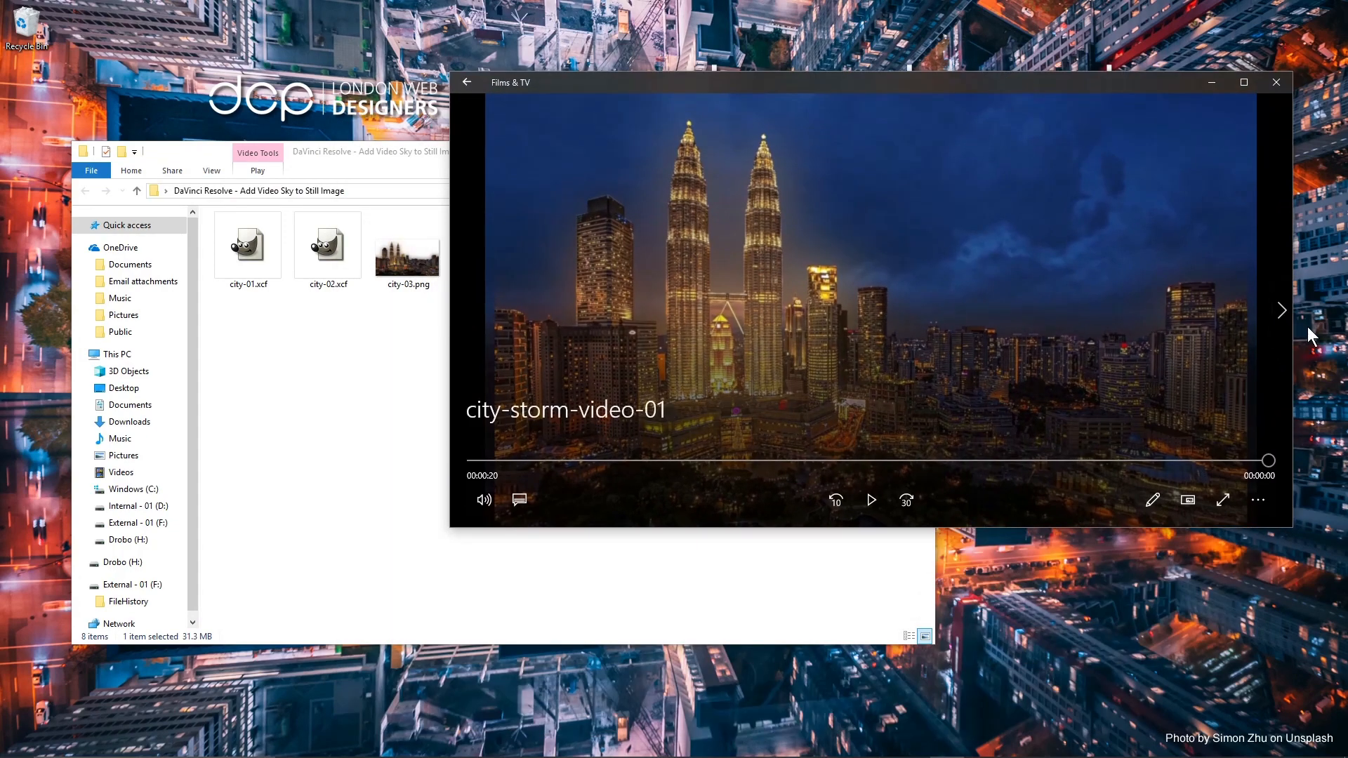
pyautogui.moveTo(1298, 334); pyautogui.dragTo(1208, 343)
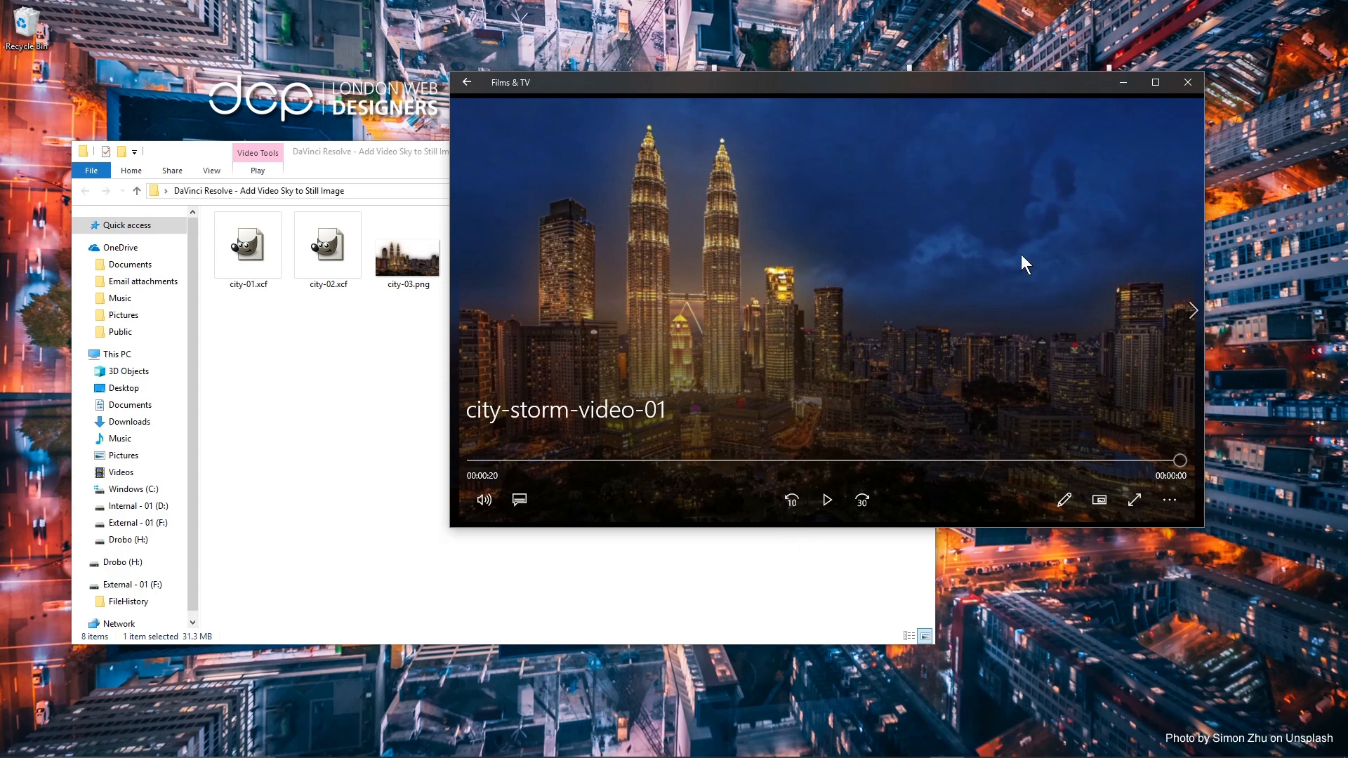
# Close the Films & TV player and the project folder window to return to the empty desktop.
pyautogui.click(1194, 86)
pyautogui.click(732, 419)
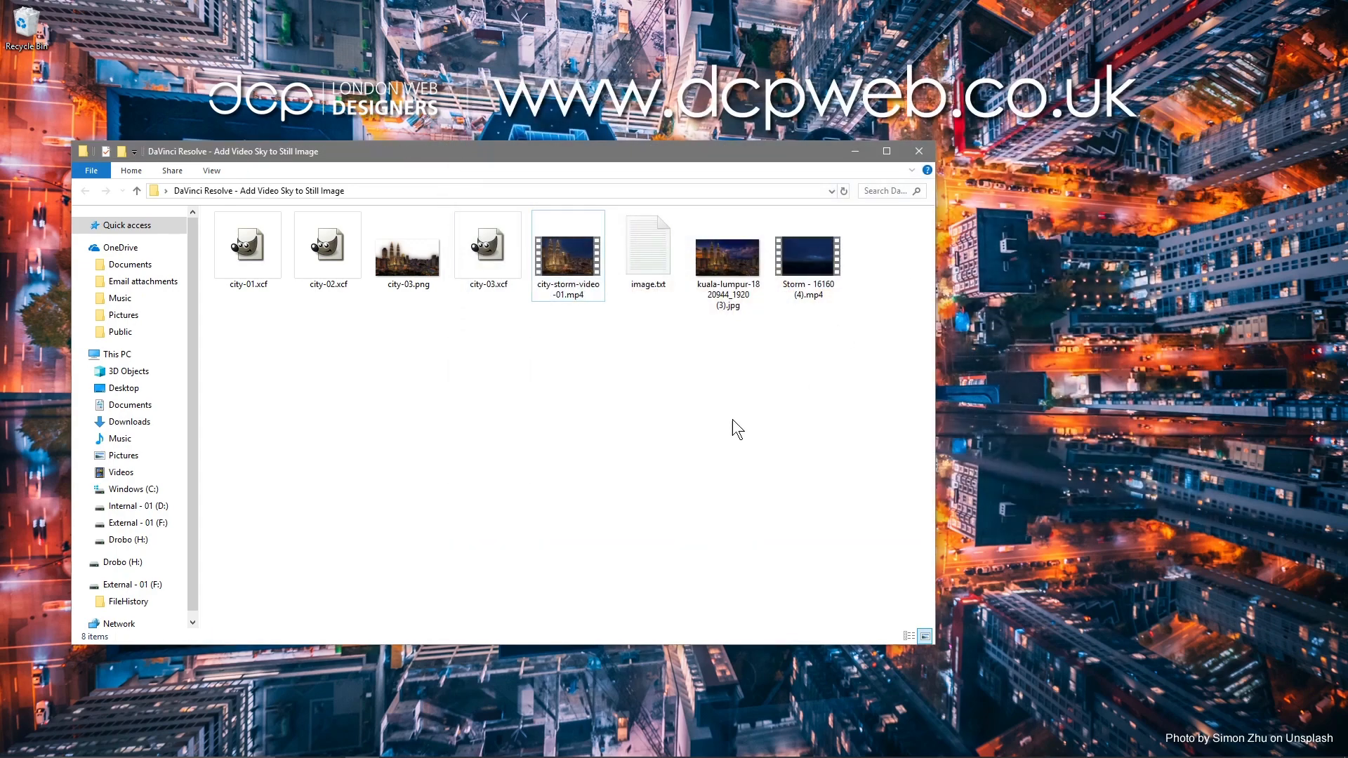
pyautogui.click(919, 151)
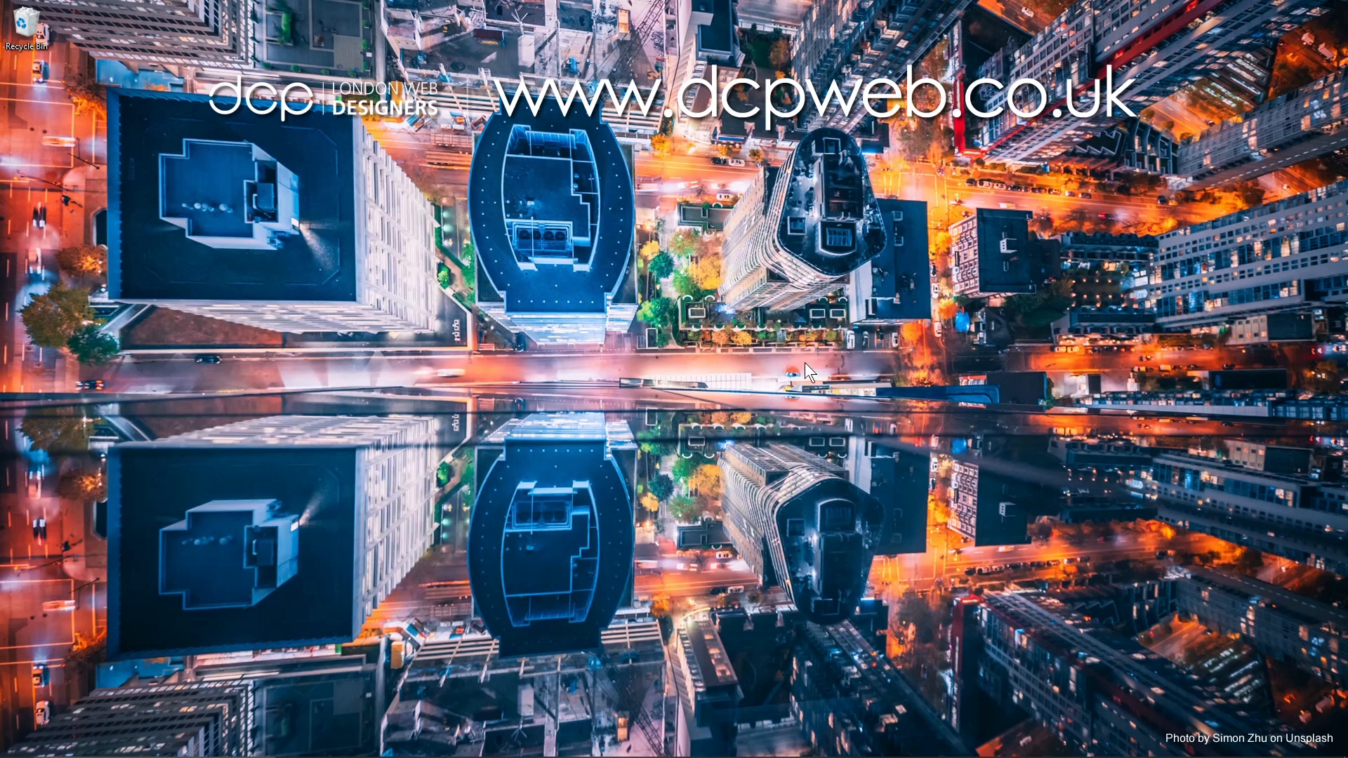